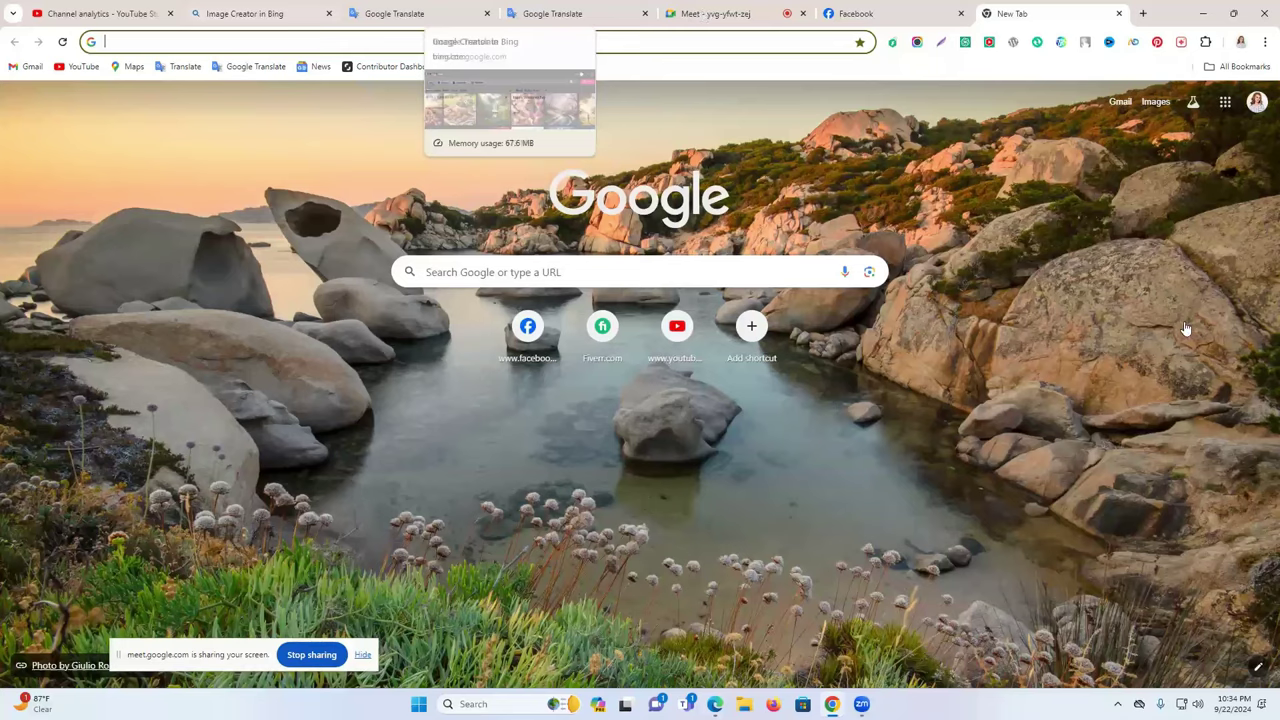
Close the Facebook tab in Chrome and move the Google Meet tab to the front of the tab row
click(715, 13)
click(1068, 10)
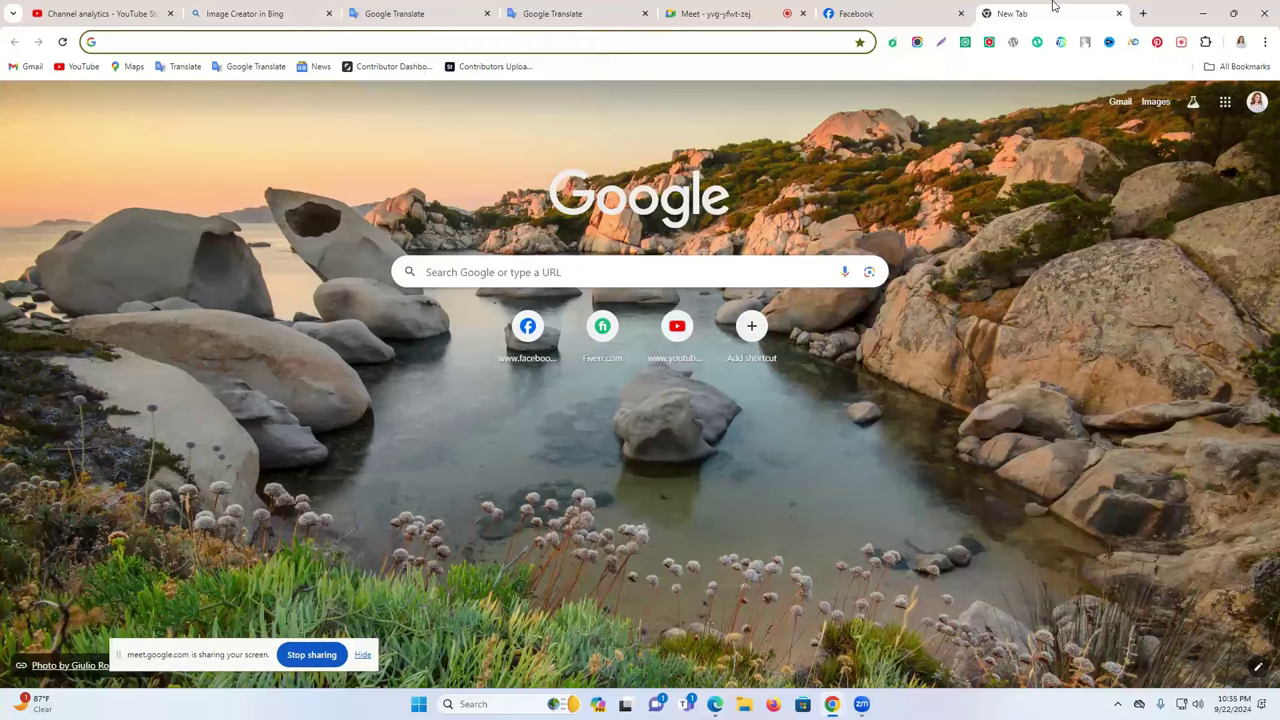
click(855, 7)
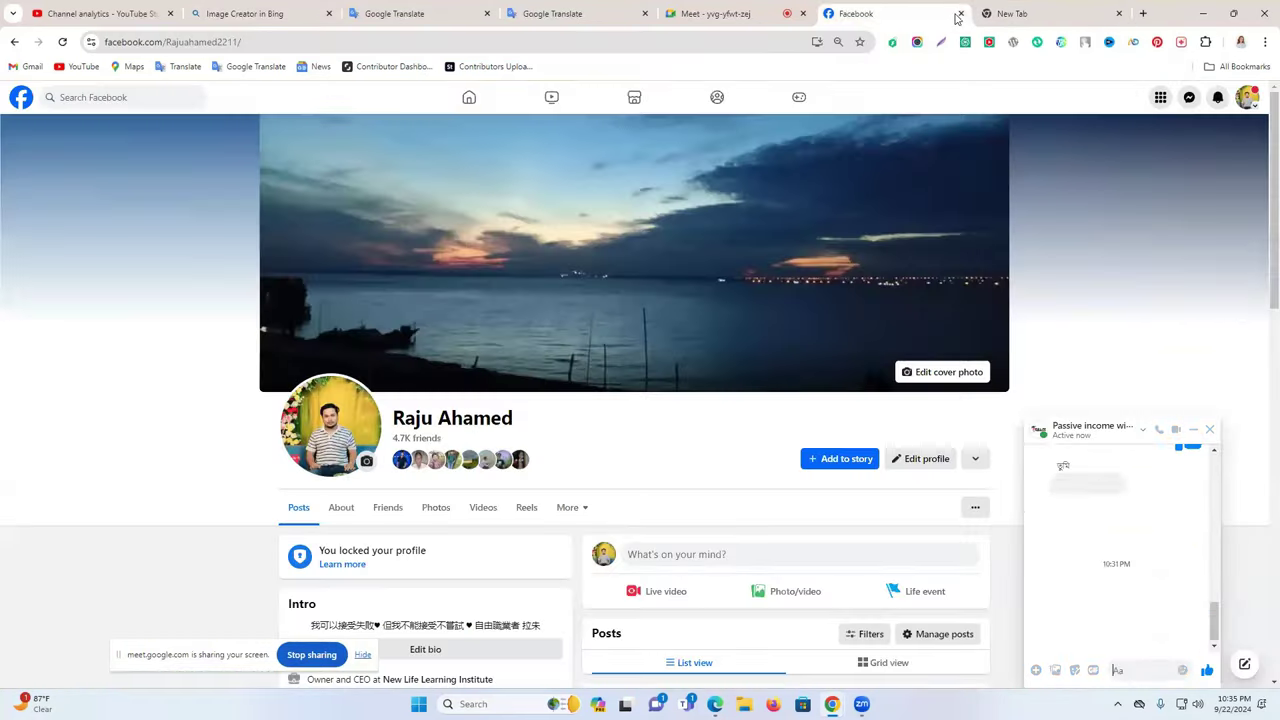
click(961, 13)
click(738, 5)
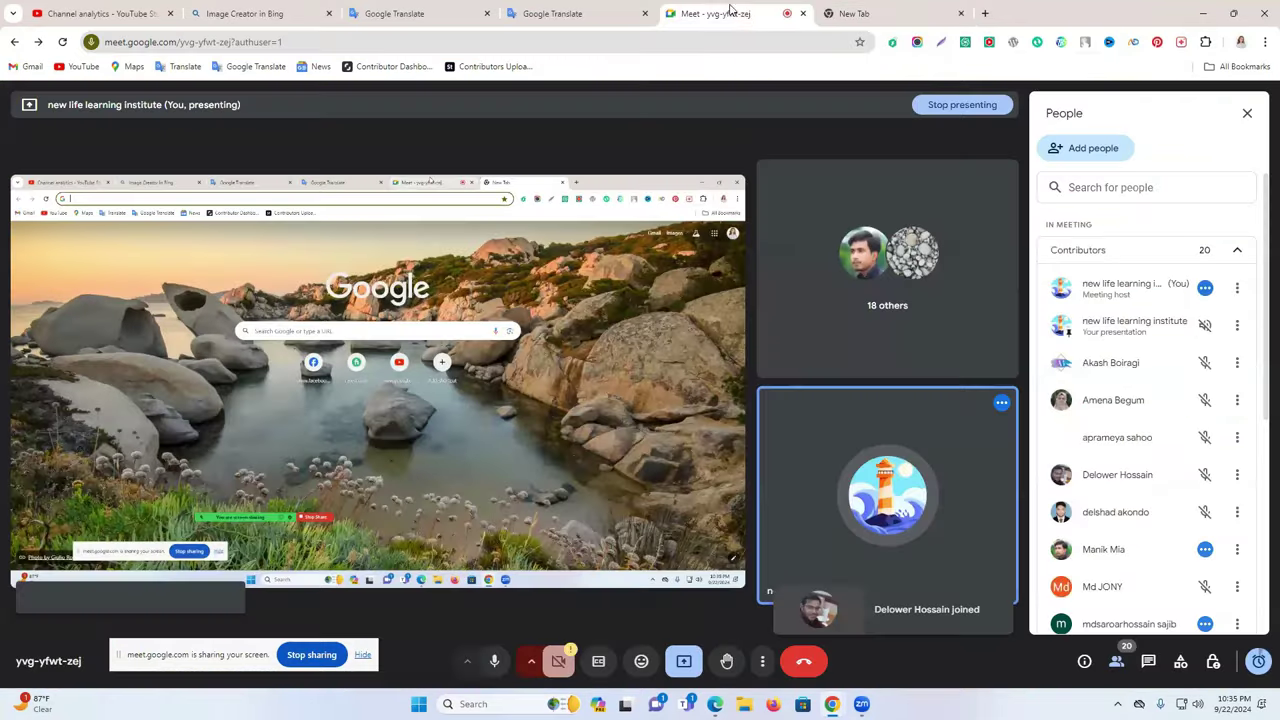
drag(697, 12, 330, 5)
click(330, 5)
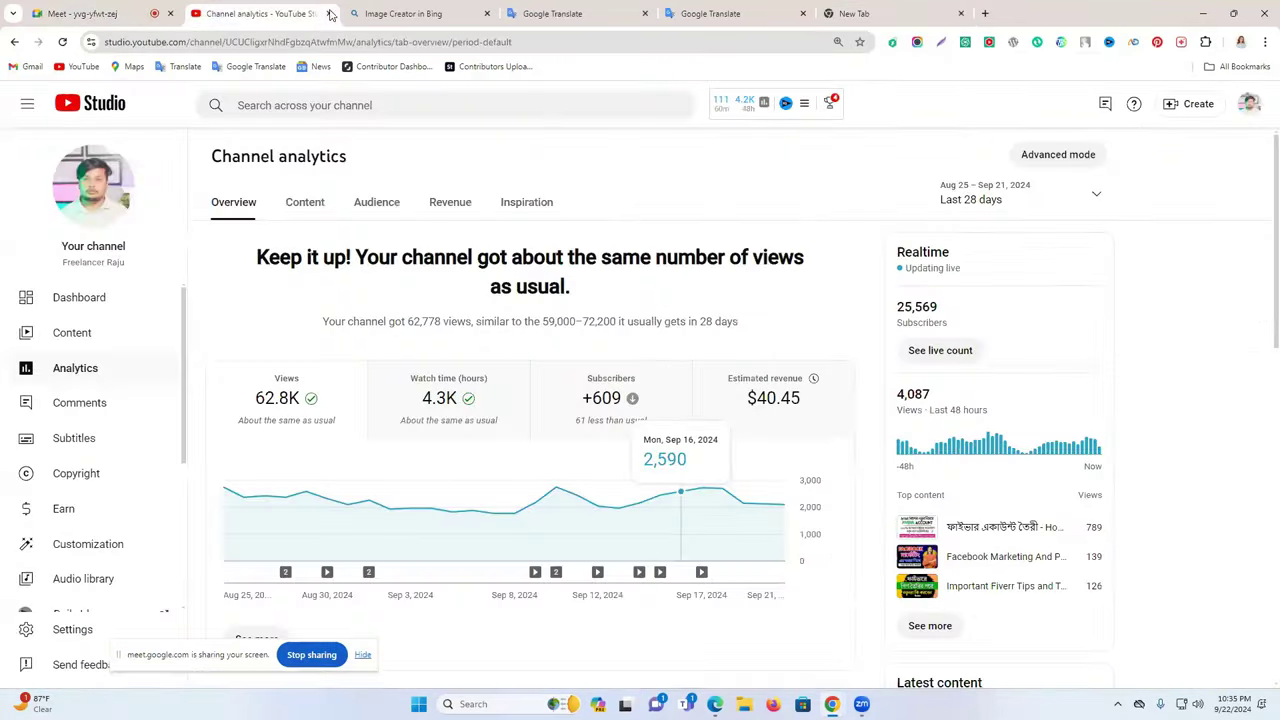
Close the Image Creator in Bing tab, the Google Translate tab with only the Valentine's Day phrase, and the New Tab page
click(408, 8)
click(485, 14)
click(638, 16)
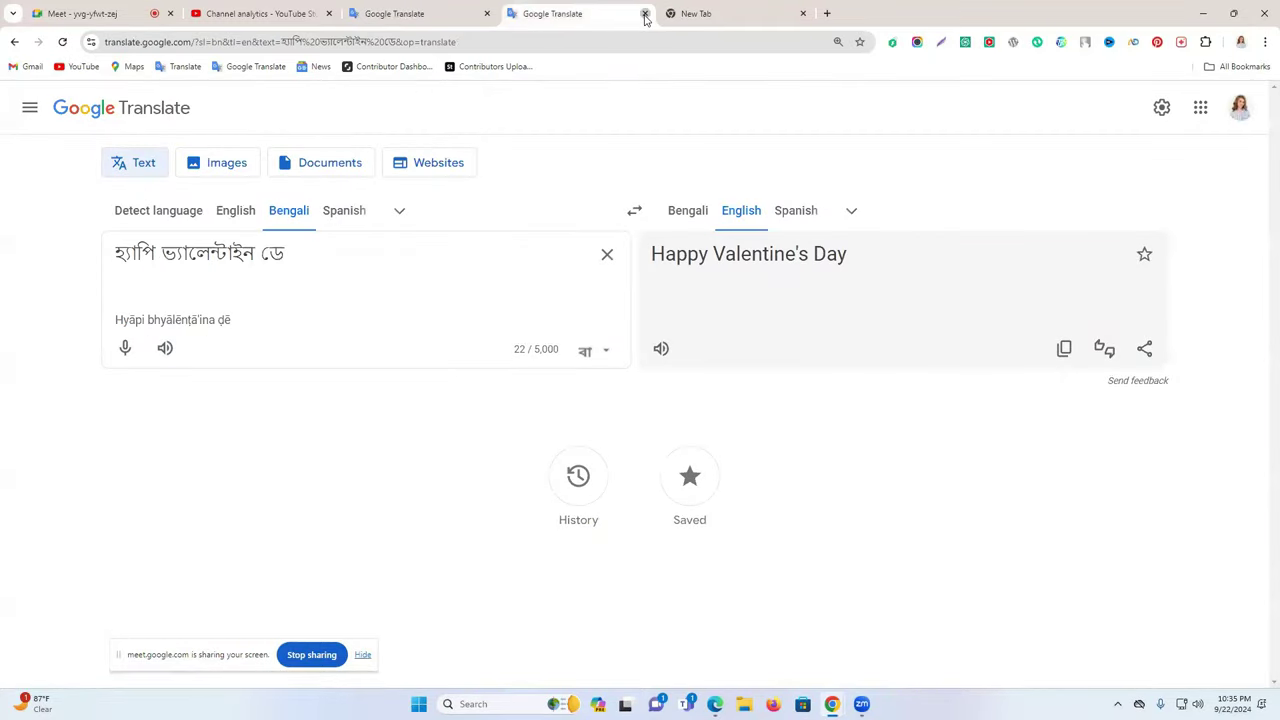
click(645, 14)
click(645, 14)
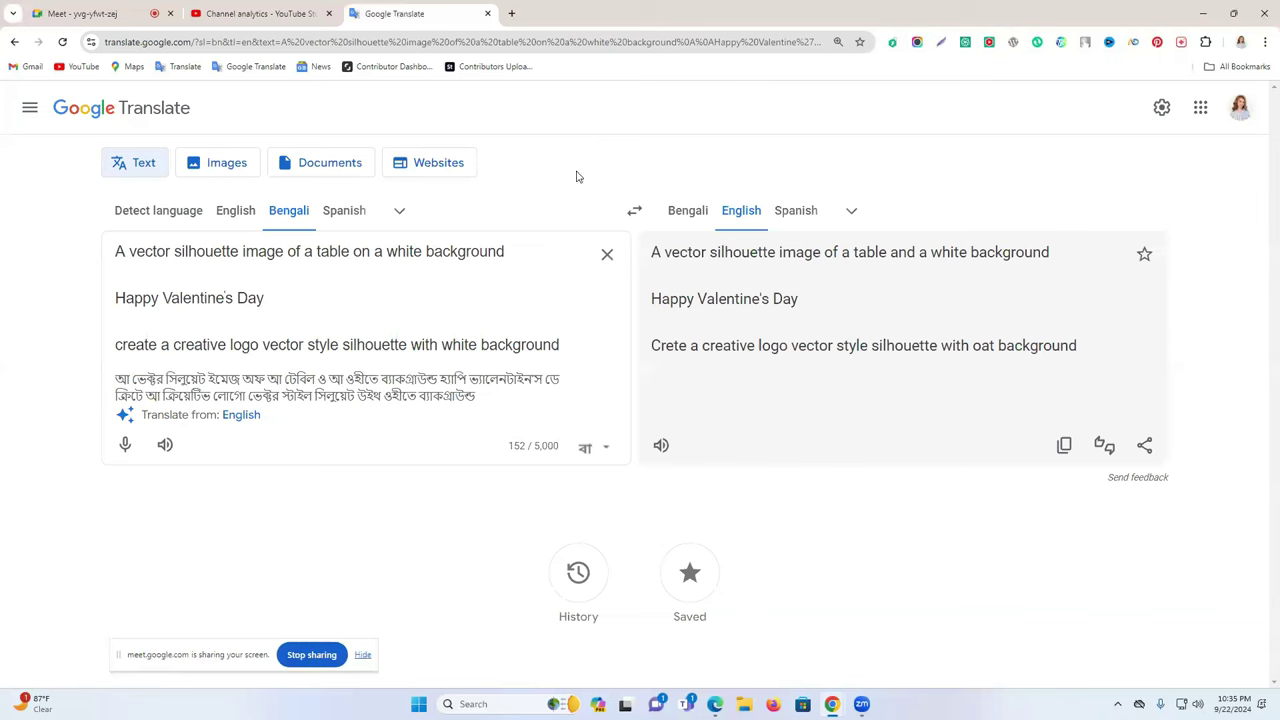
Capitalize the first letter of the third source-text line so it begins "Create a creative logo vector style silhouette"
drag(115, 345, 122, 346)
text(C)
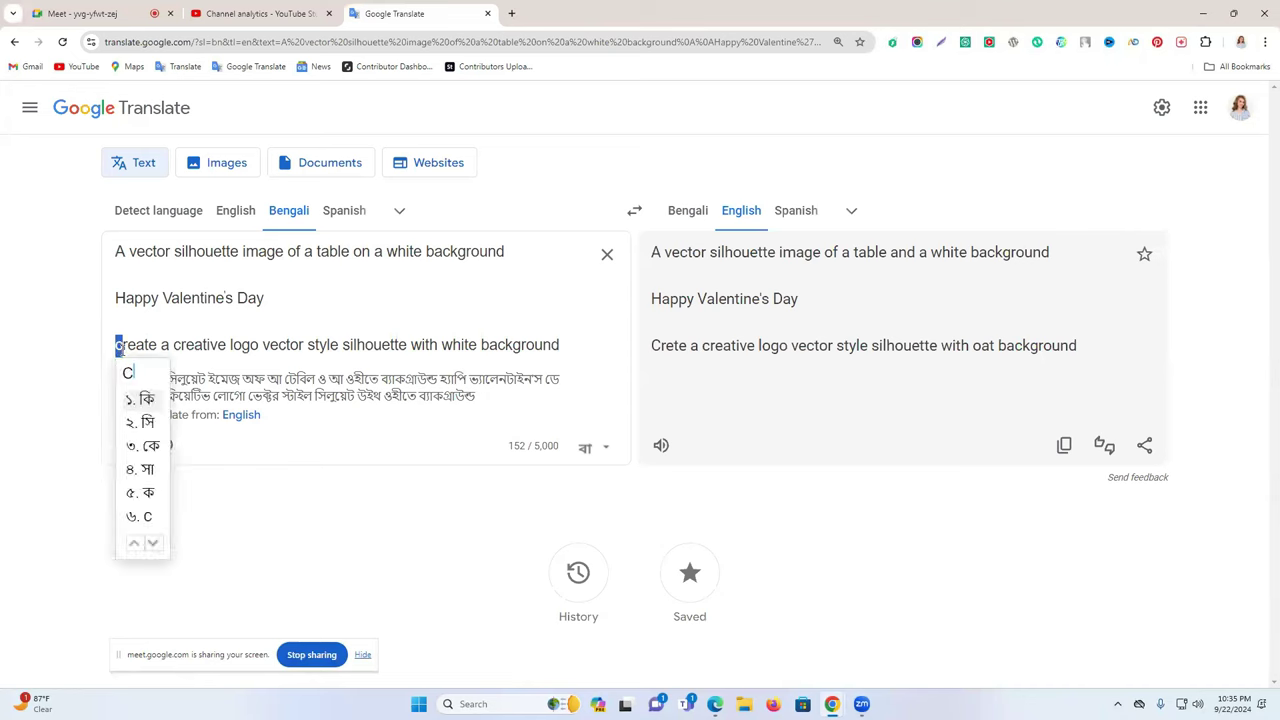
click(138, 520)
key(BackSpace)
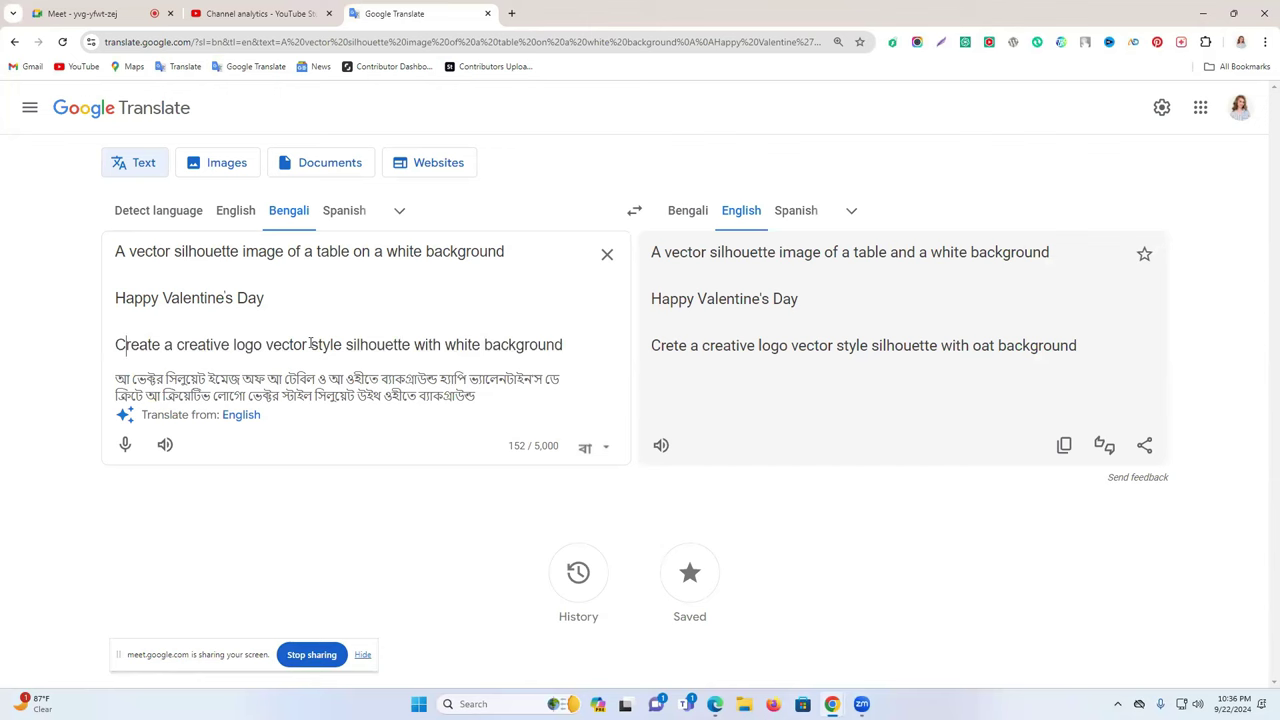
Close the YouTube Studio Channel analytics tab
click(285, 14)
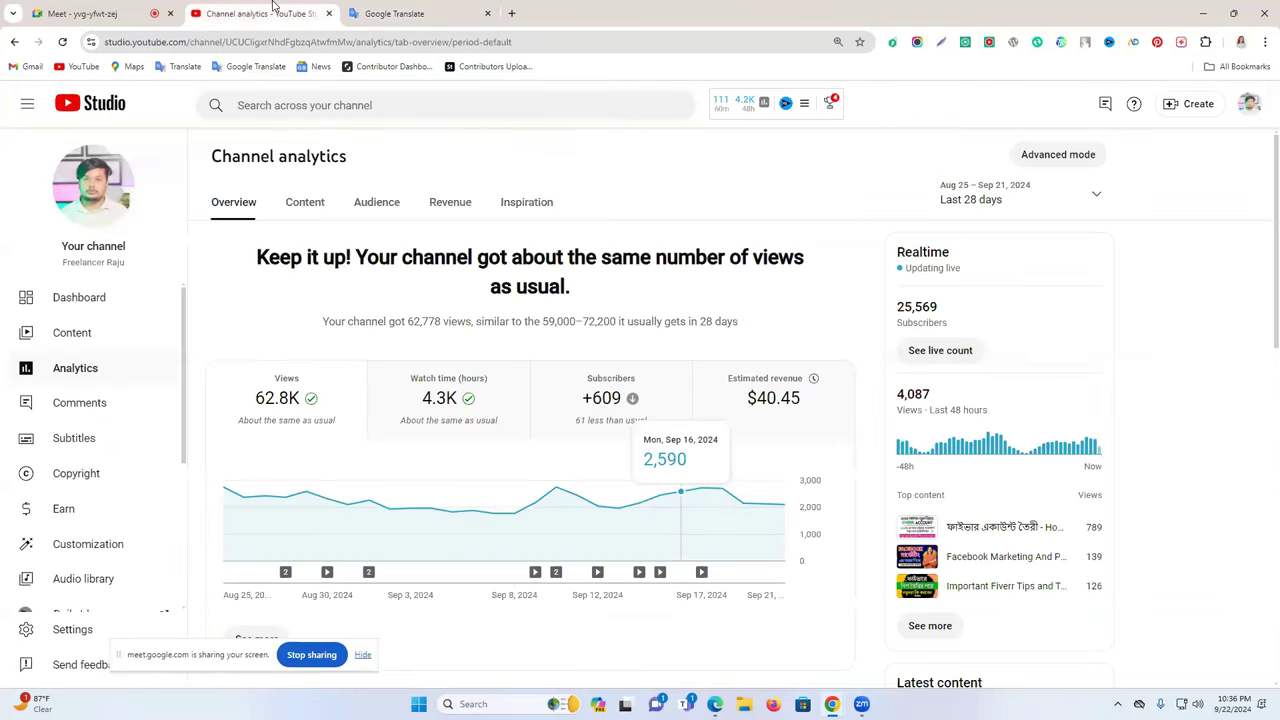
click(399, 13)
click(328, 13)
Admit the waiting participant to the Google Meet call and open a new Chrome tab
click(75, 12)
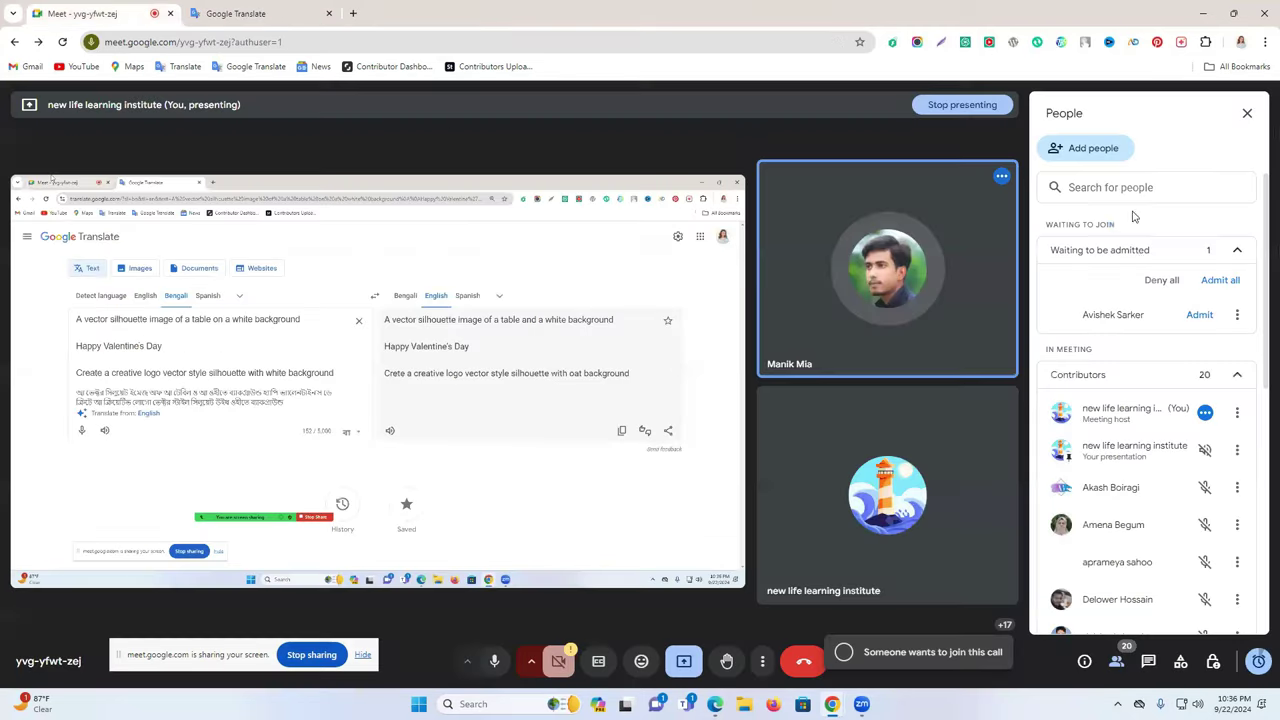
click(1199, 314)
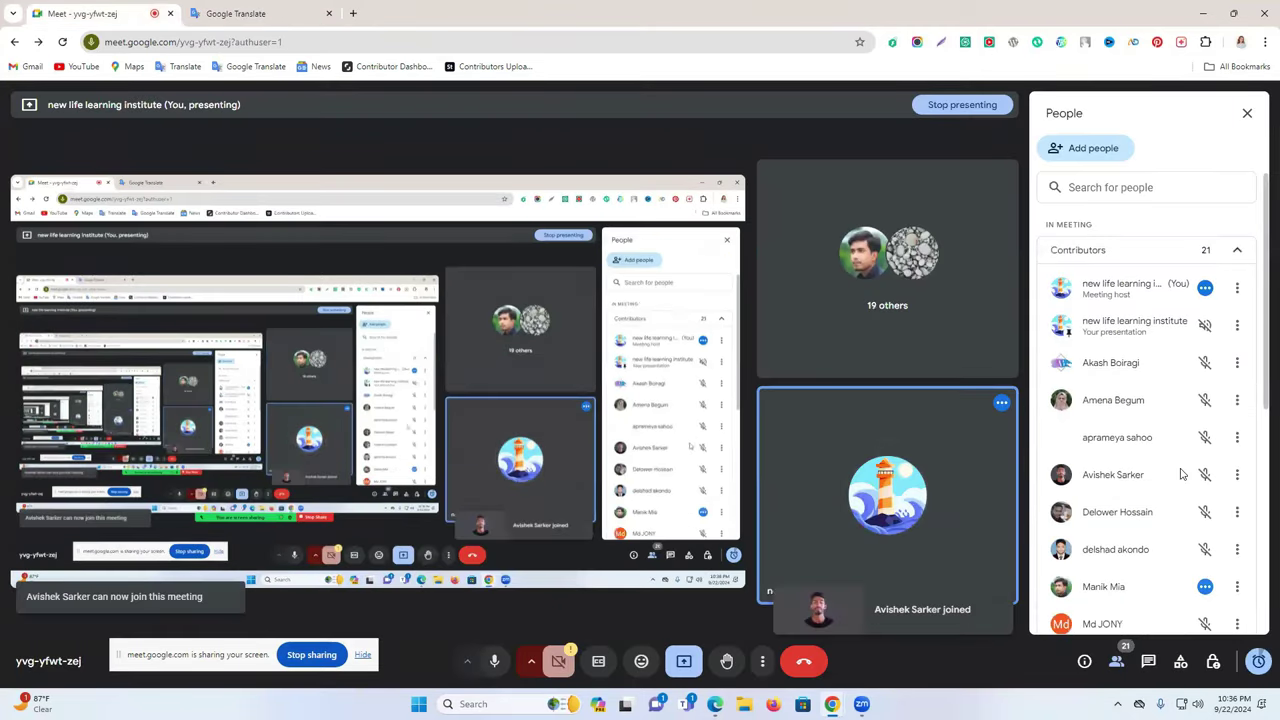
click(354, 13)
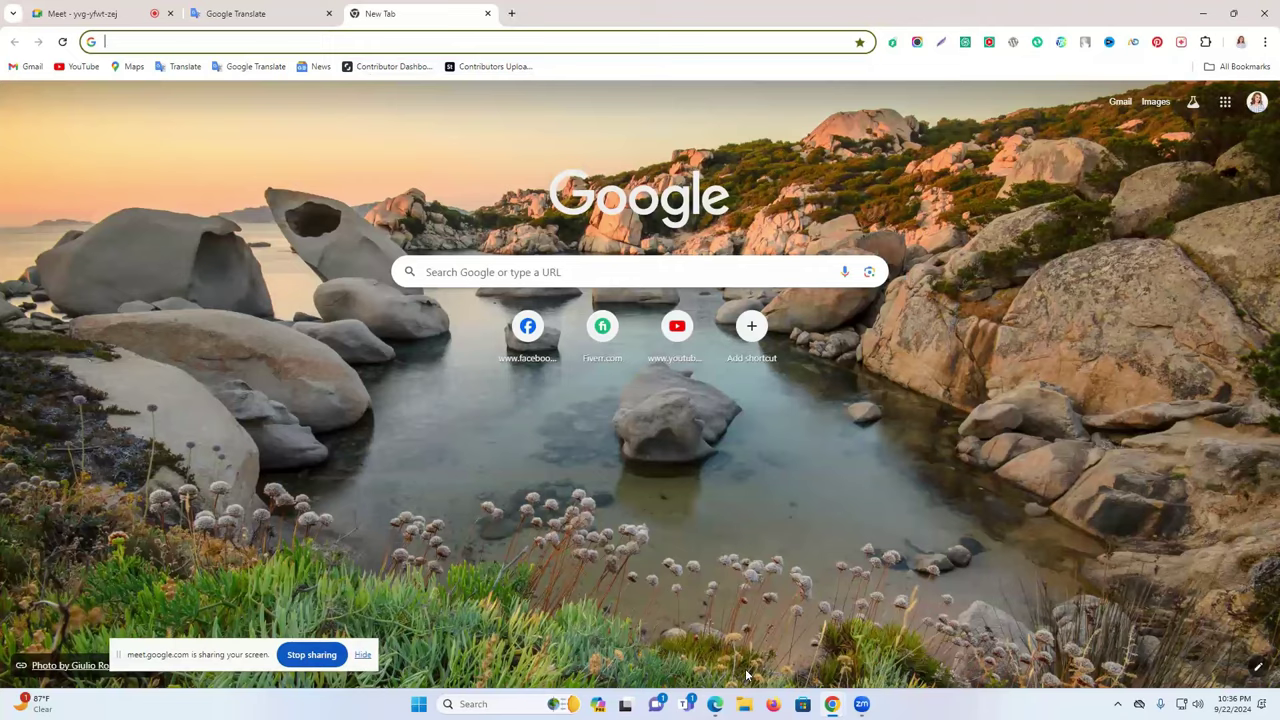
Switch to Edge, close the Freepik Under revision tab and open ideogram.ai/t/explore in a new tab
click(715, 704)
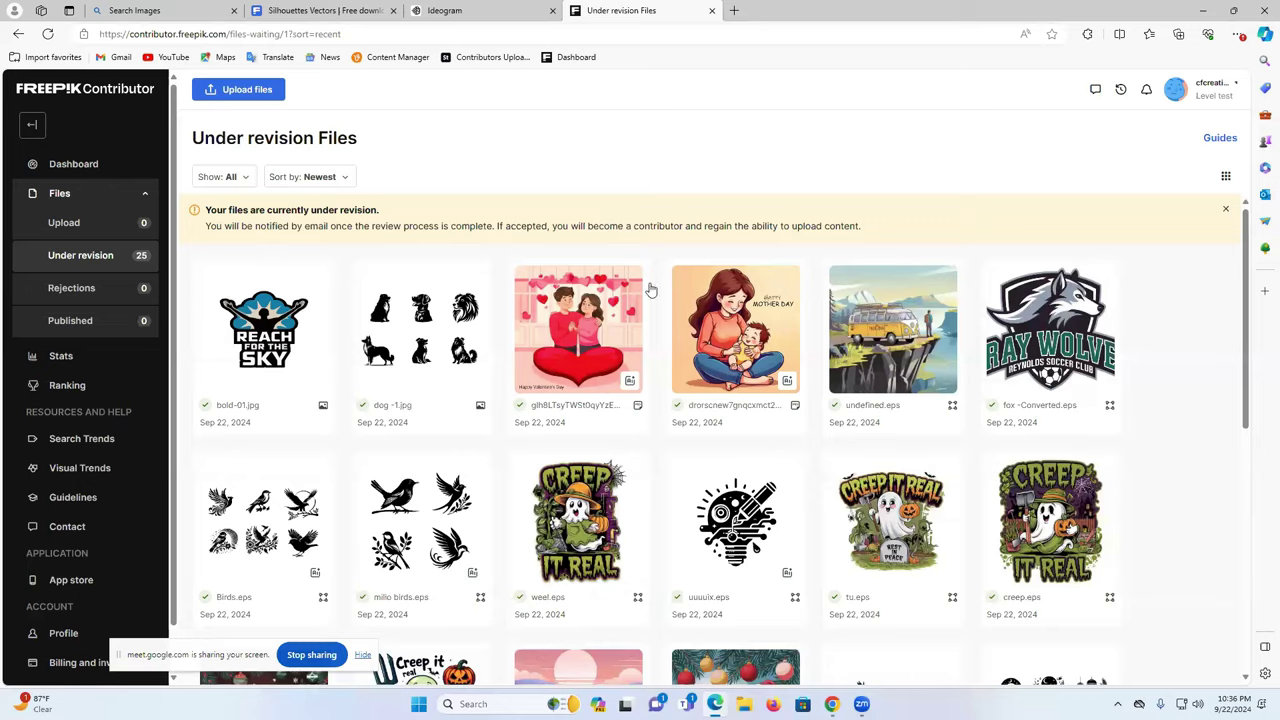
click(734, 10)
click(712, 11)
click(606, 35)
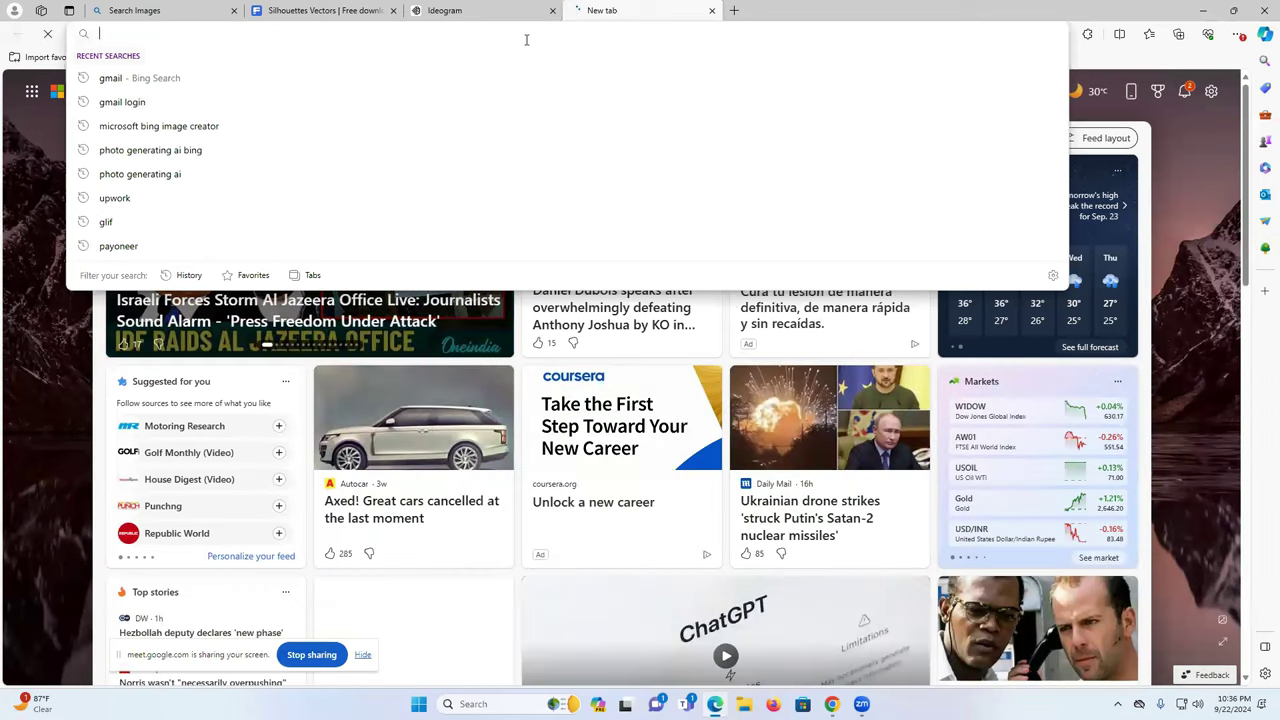
text(id)
click(338, 60)
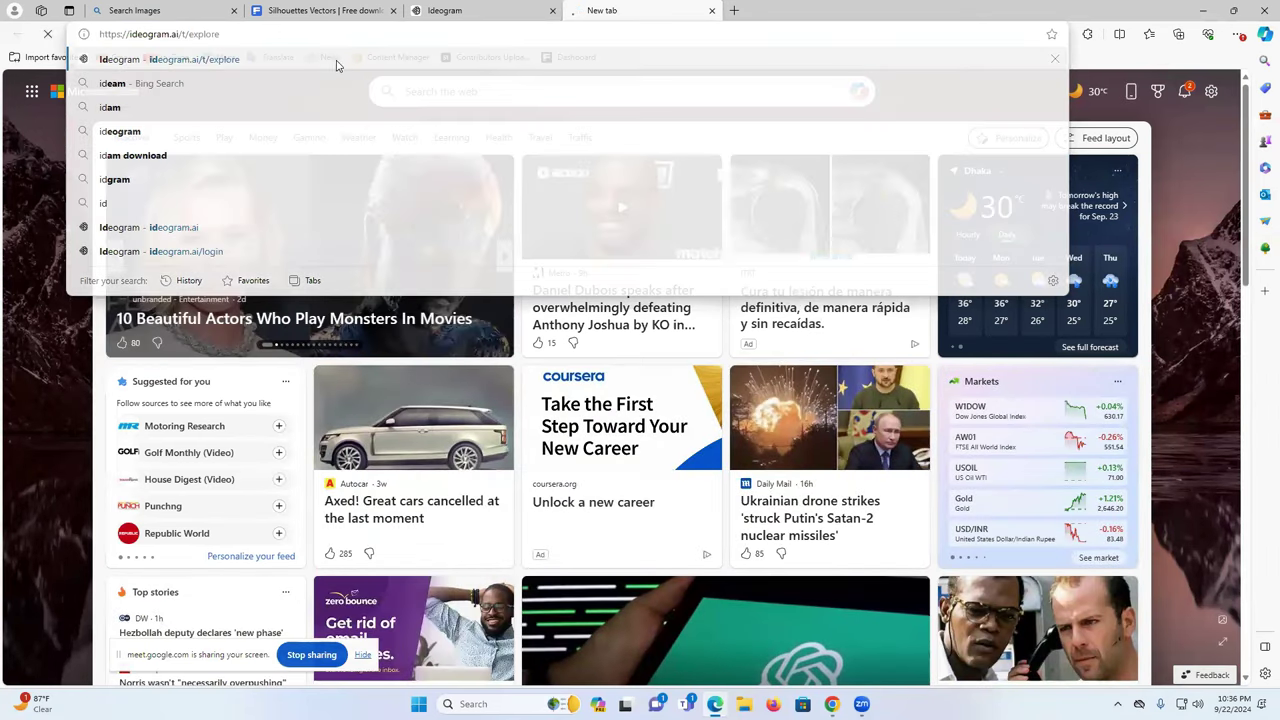
click(497, 8)
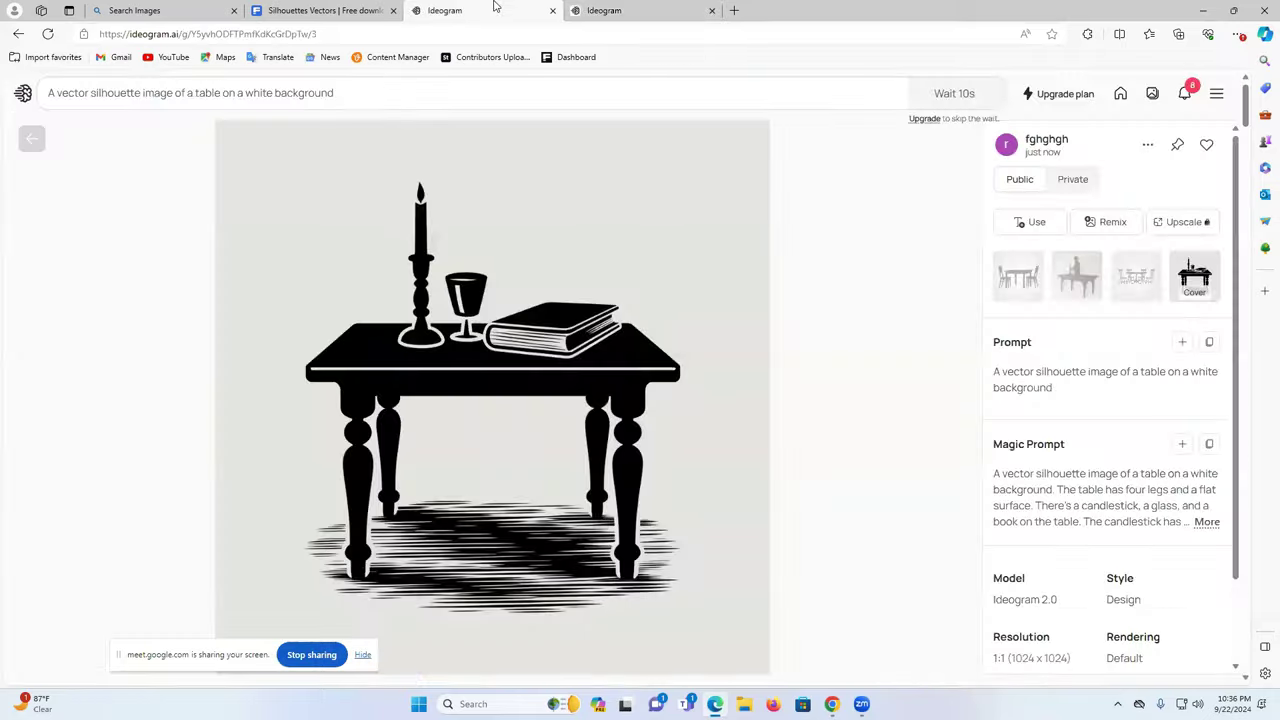
click(613, 8)
click(525, 8)
click(613, 8)
click(533, 8)
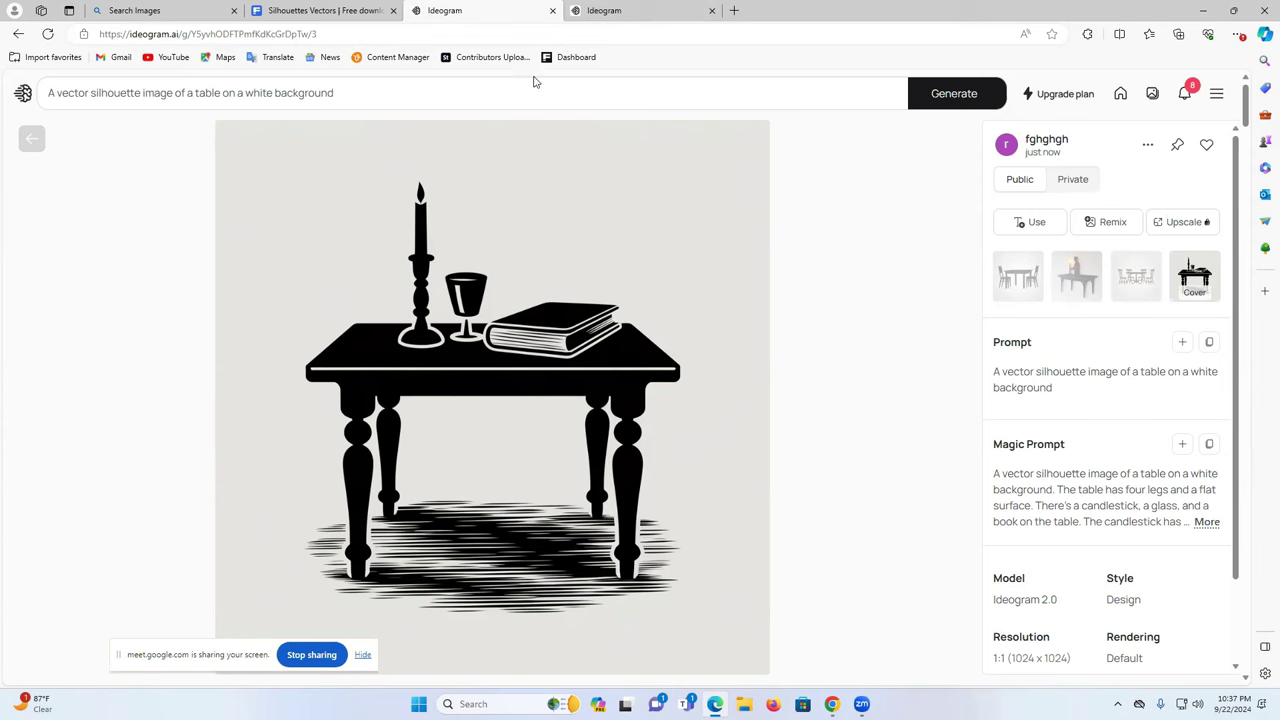
Switch to the Google Meet call in Chrome and admit the participant waiting to join
mouse_move(831, 704)
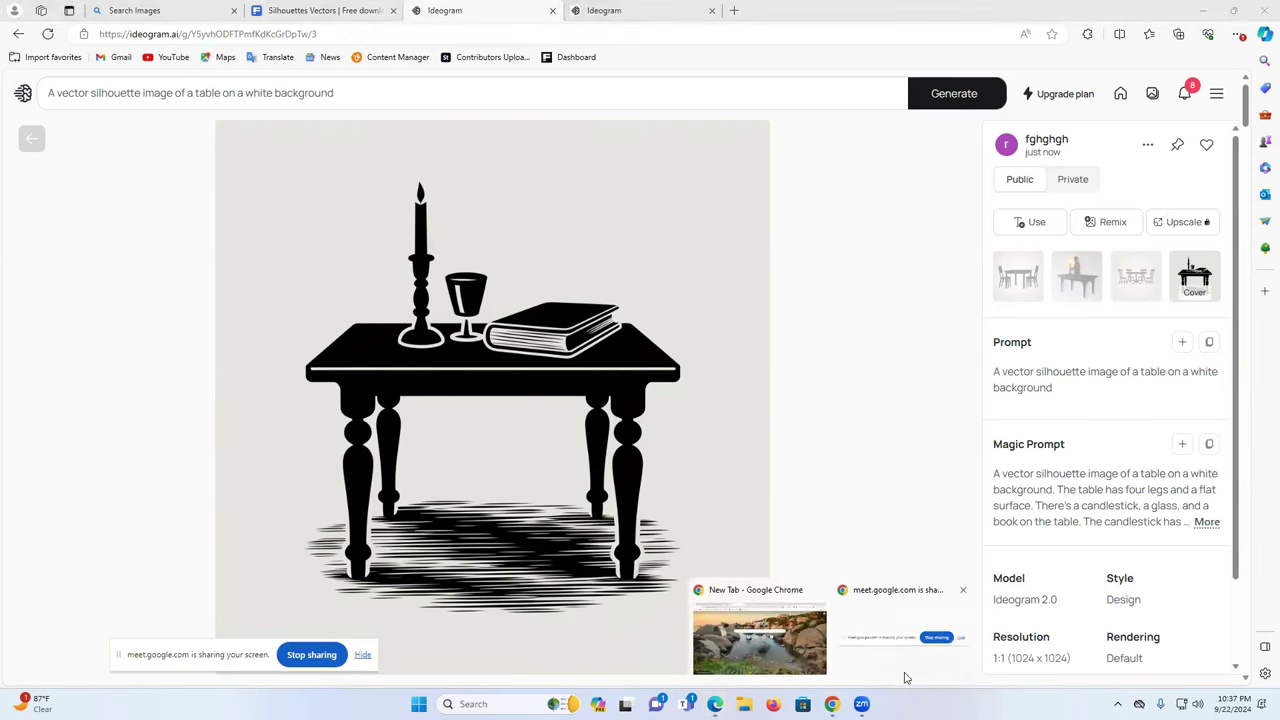
click(798, 662)
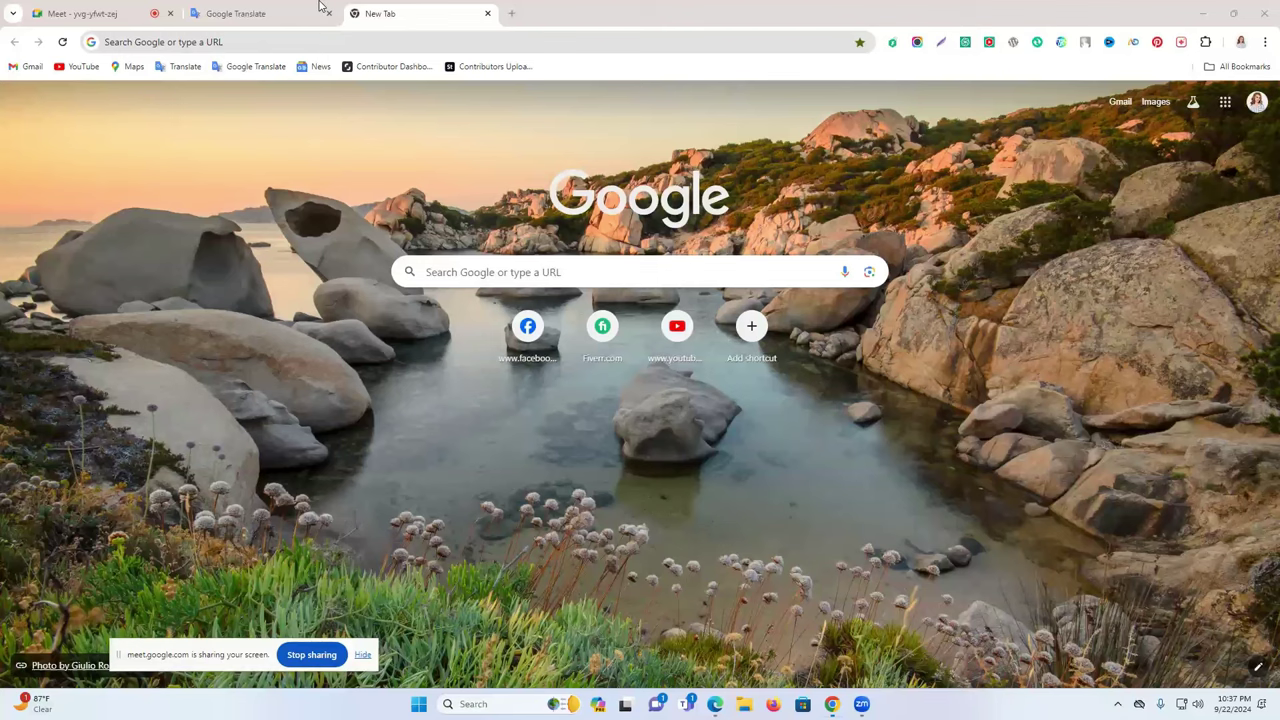
click(80, 13)
click(1199, 314)
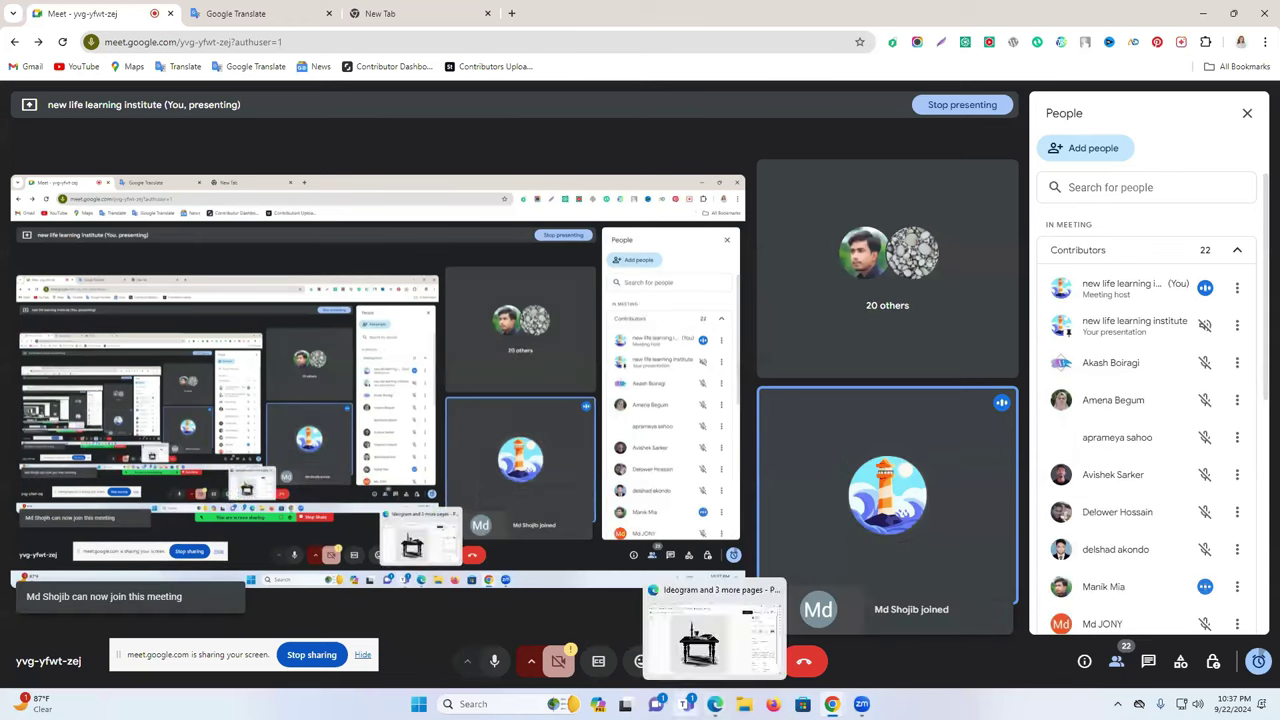
Copy the prompt "A vector silhouette image of a table on a white background" from the Google Translate source text in Chrome
key(alt+Tab)
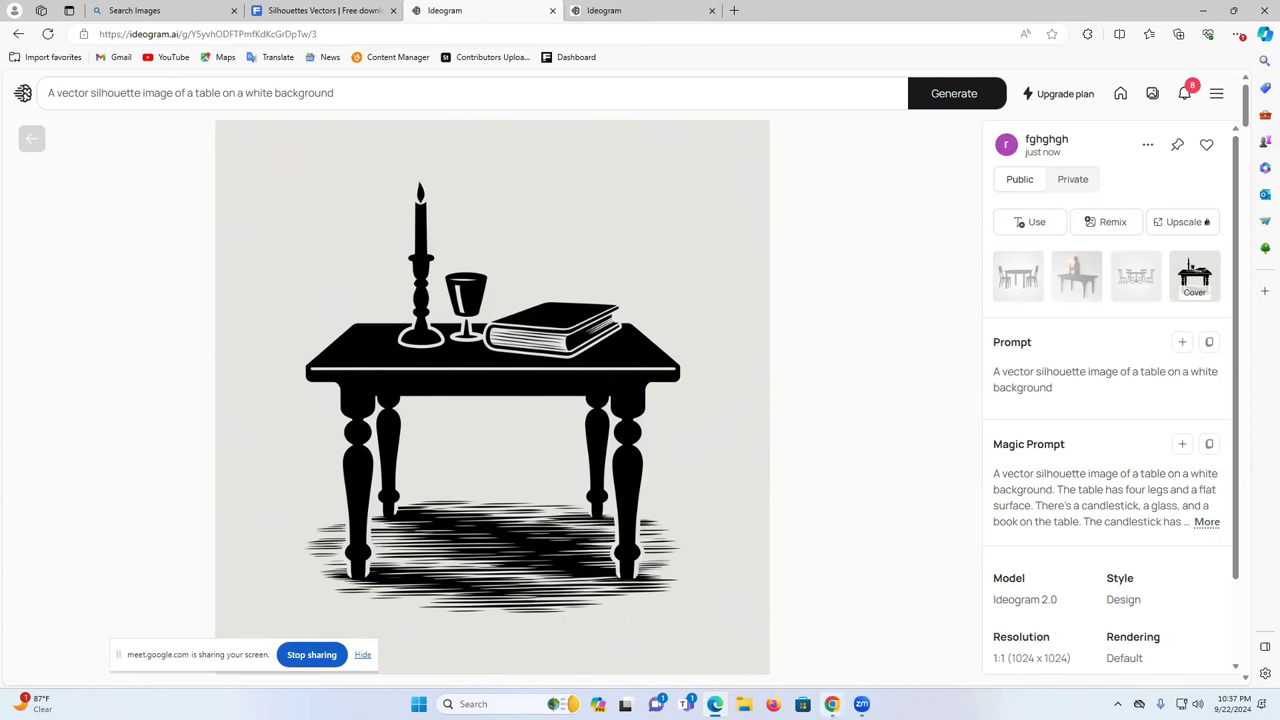
mouse_move(831, 704)
click(795, 665)
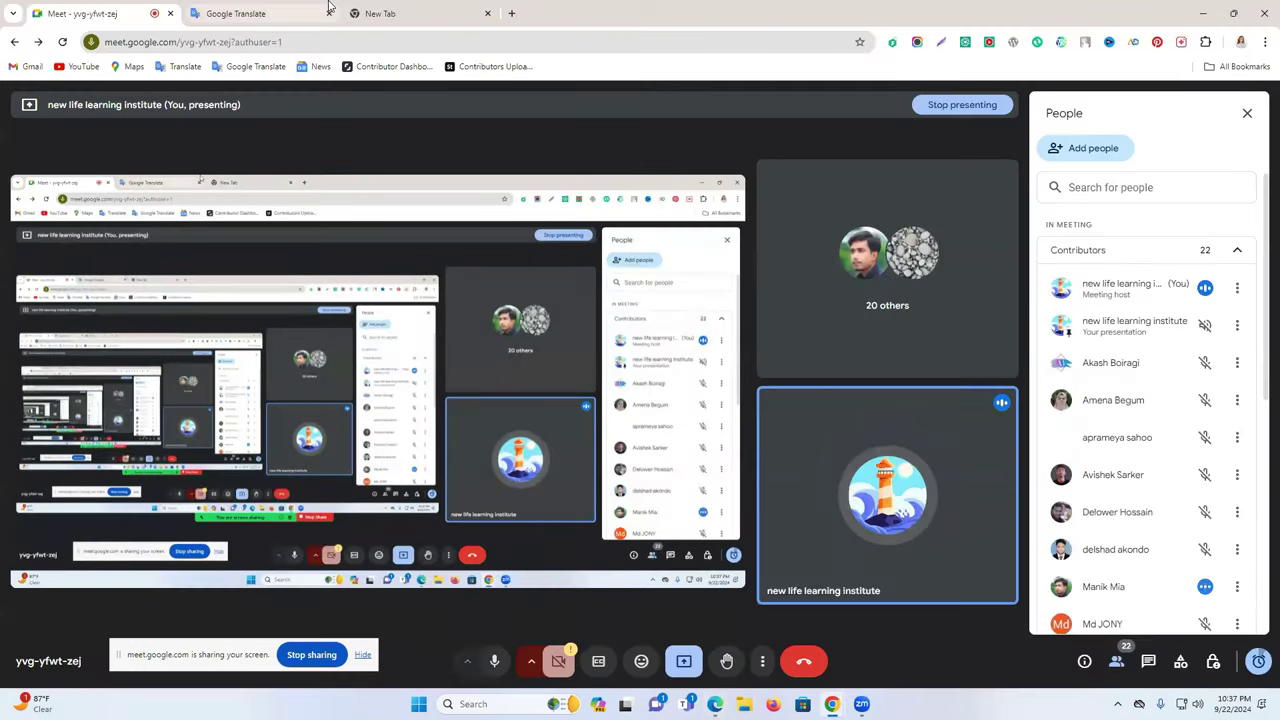
click(265, 13)
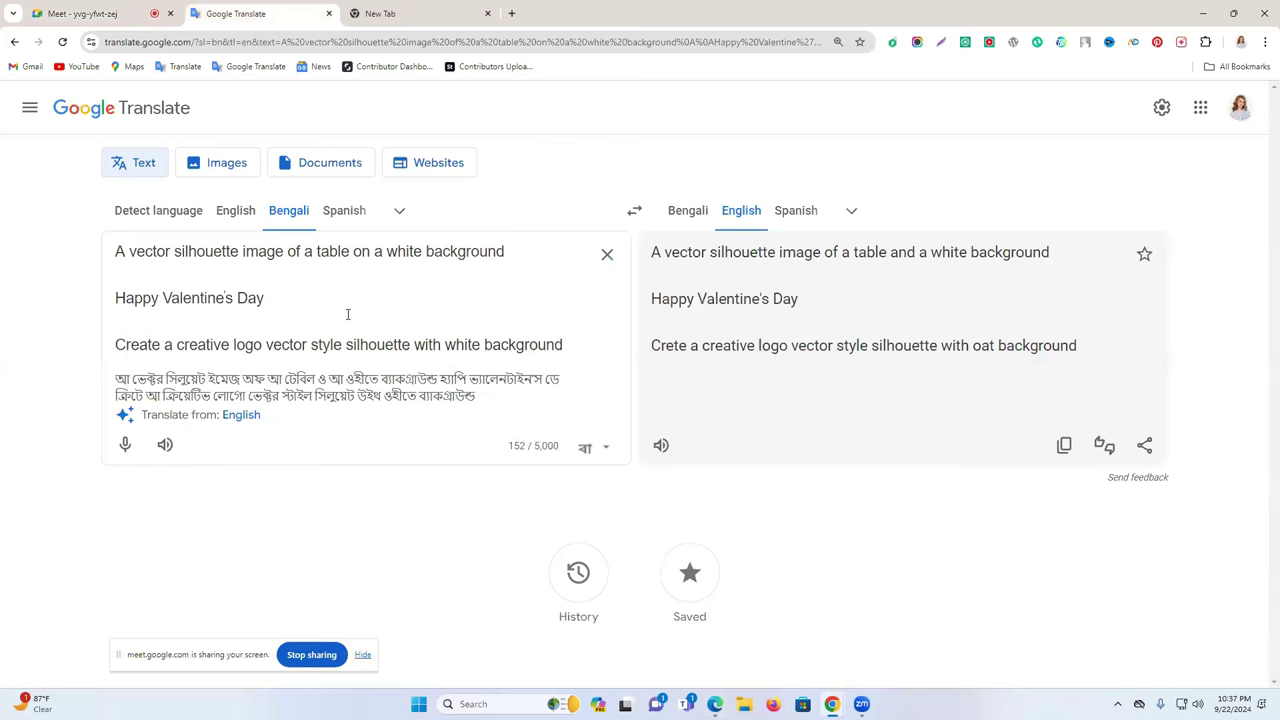
triple_click(303, 252)
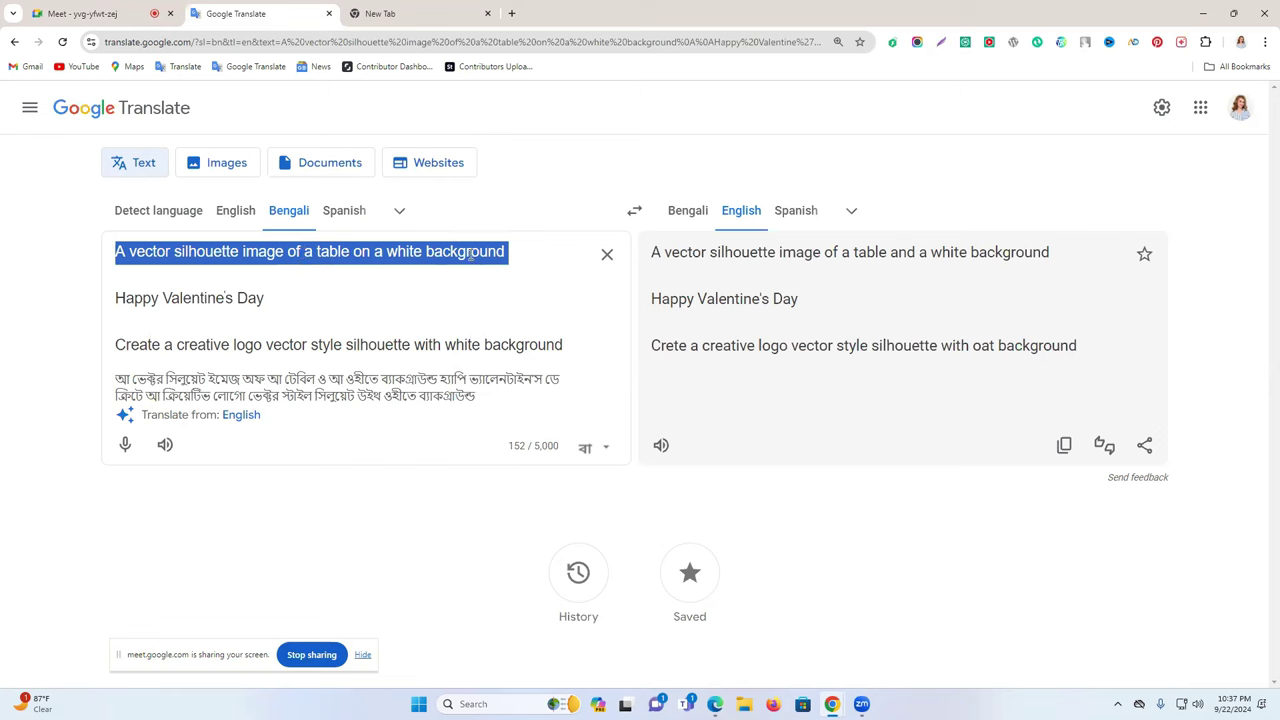
mouse_move(834, 667)
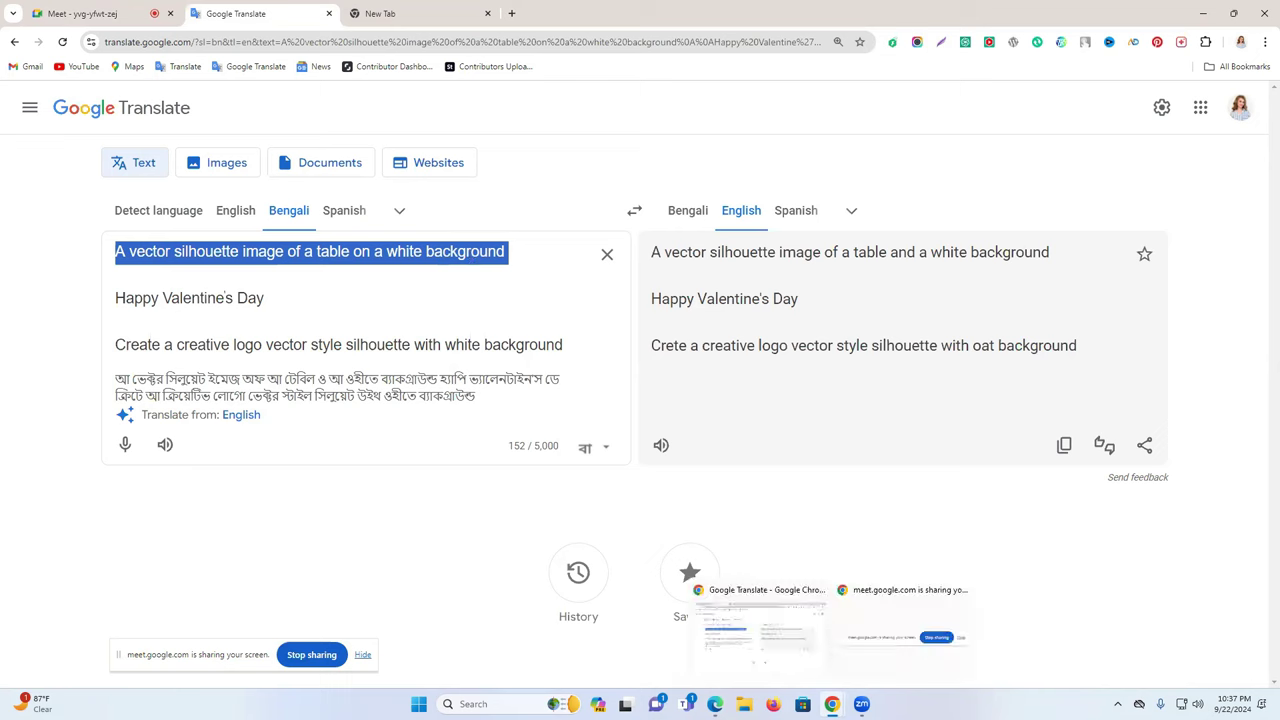
click(776, 655)
click(408, 13)
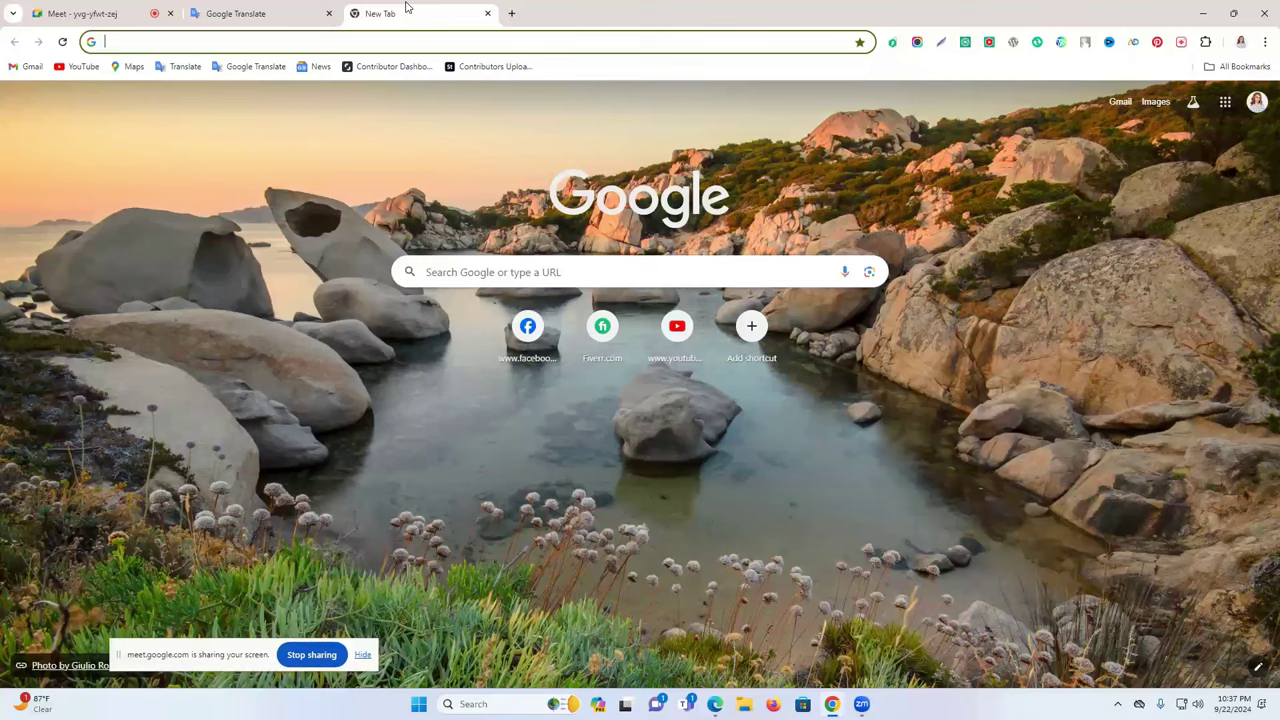
click(277, 8)
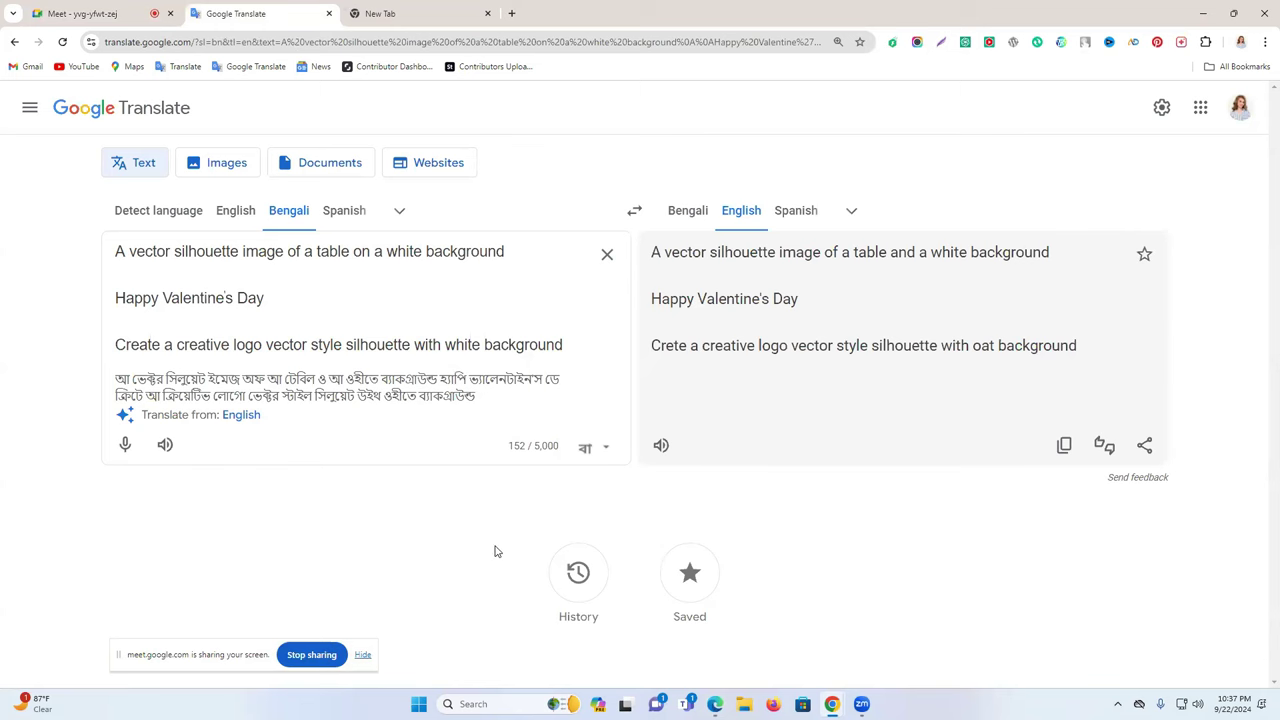
Send "A vector silhouette image of a table on a white background" as an in-call message in Google Meet
click(120, 13)
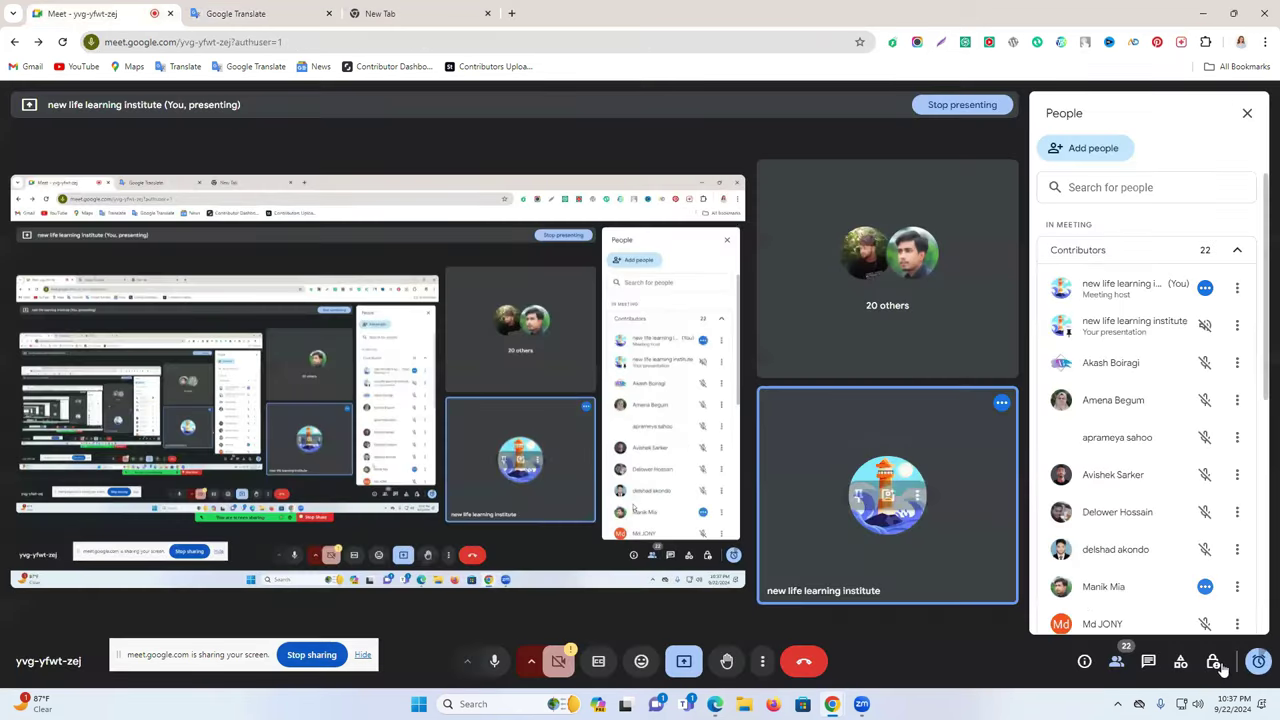
click(1148, 661)
click(1097, 610)
text(white background)
key(Return)
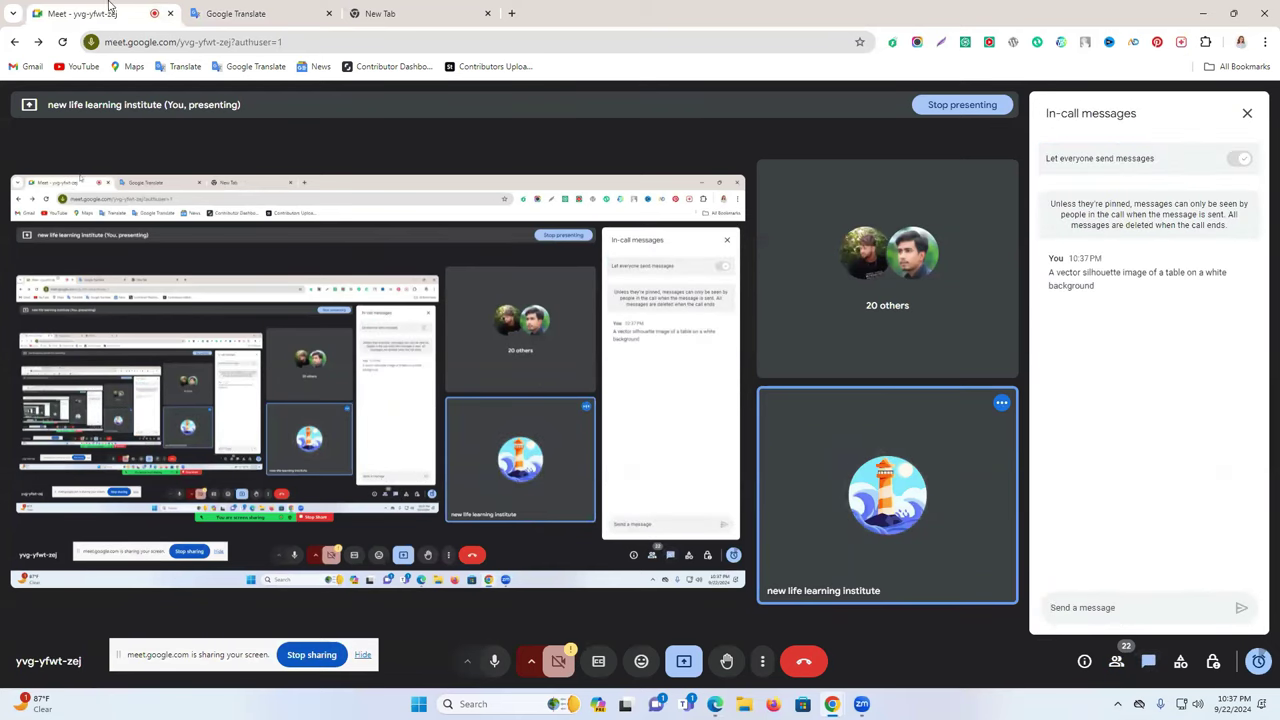
Copy "Create a creative logo vector style silhouette with white background" from Google Translate and send it in the Meet chat
click(258, 10)
triple_click(213, 348)
key(ctrl+c)
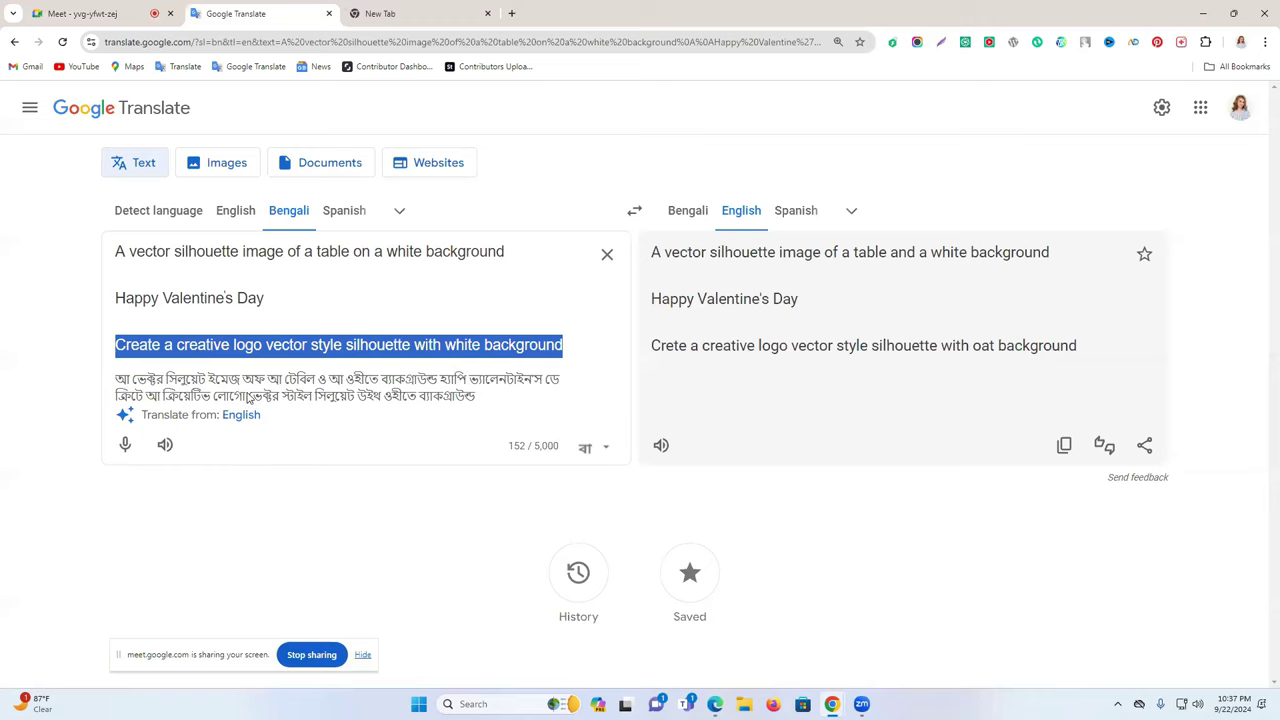
click(92, 13)
key(ctrl+v)
key(Return)
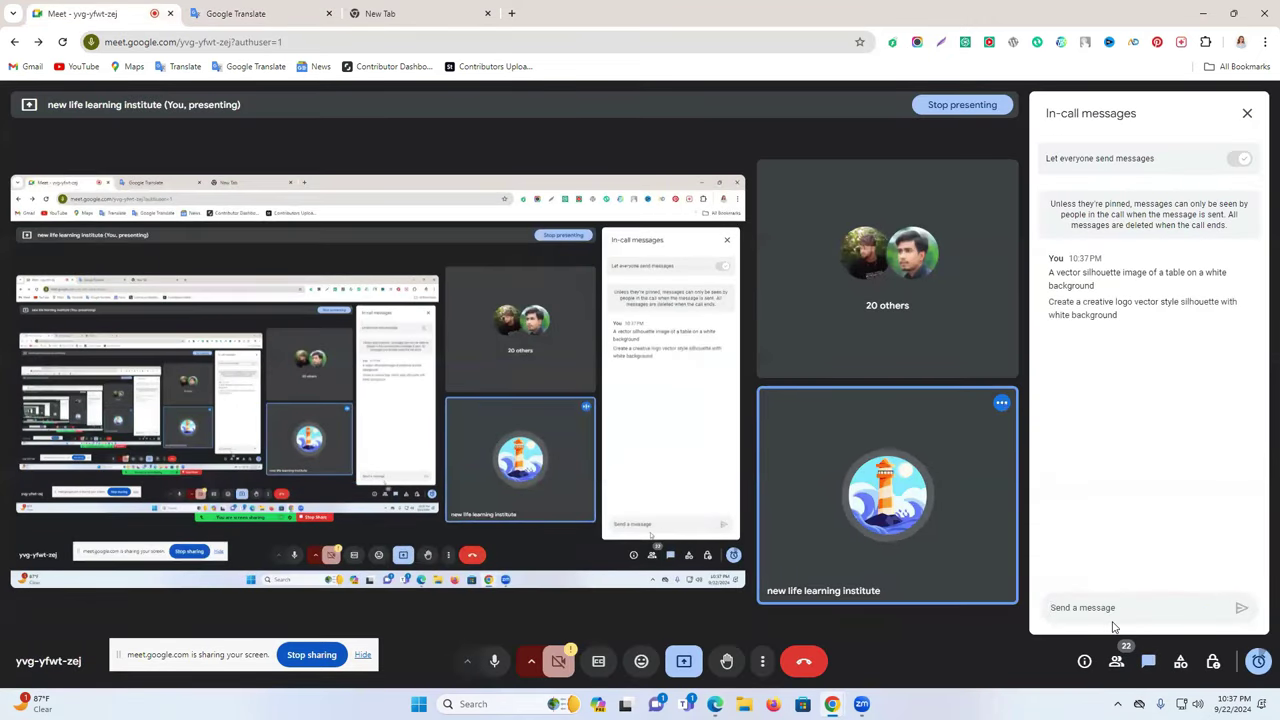
Return to Google Translate and copy the first source-text line, "A vector silhouette image of a table on a white background"
click(480, 8)
click(250, 16)
triple_click(243, 258)
key(ctrl+c)
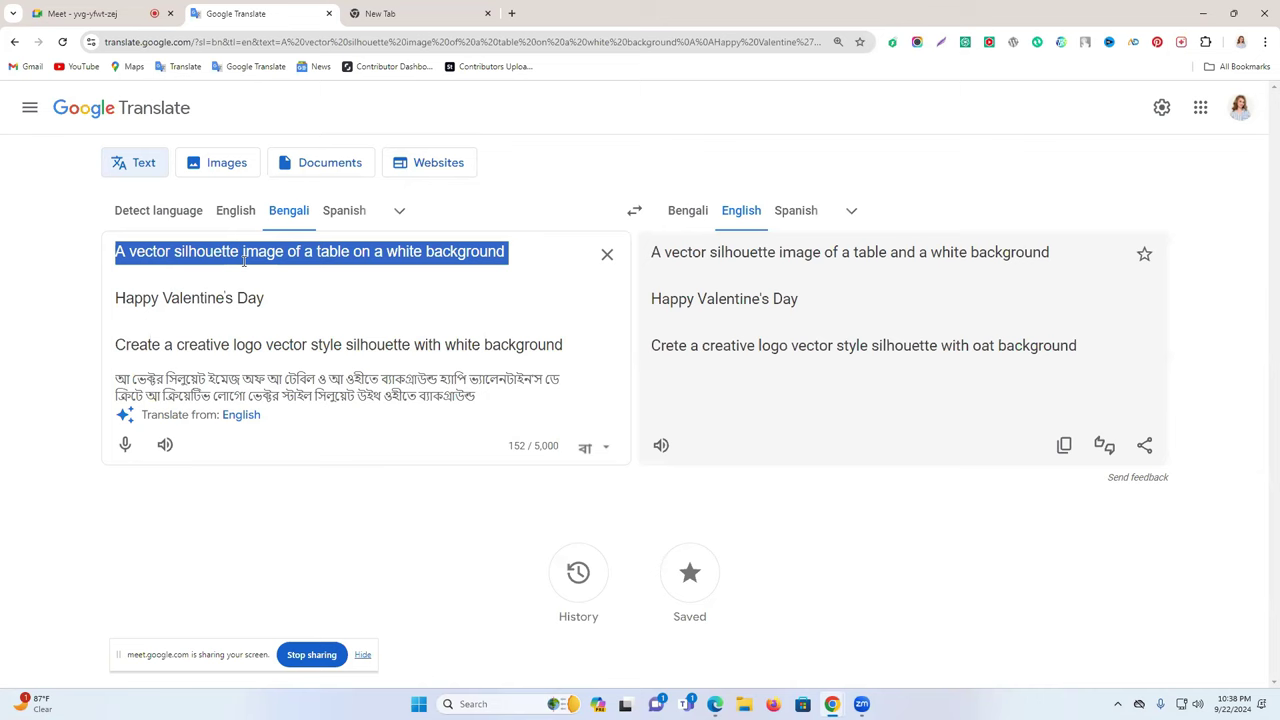
Switch to Edge, close the Ideogram tab showing the table silhouette and open a new tab
click(715, 704)
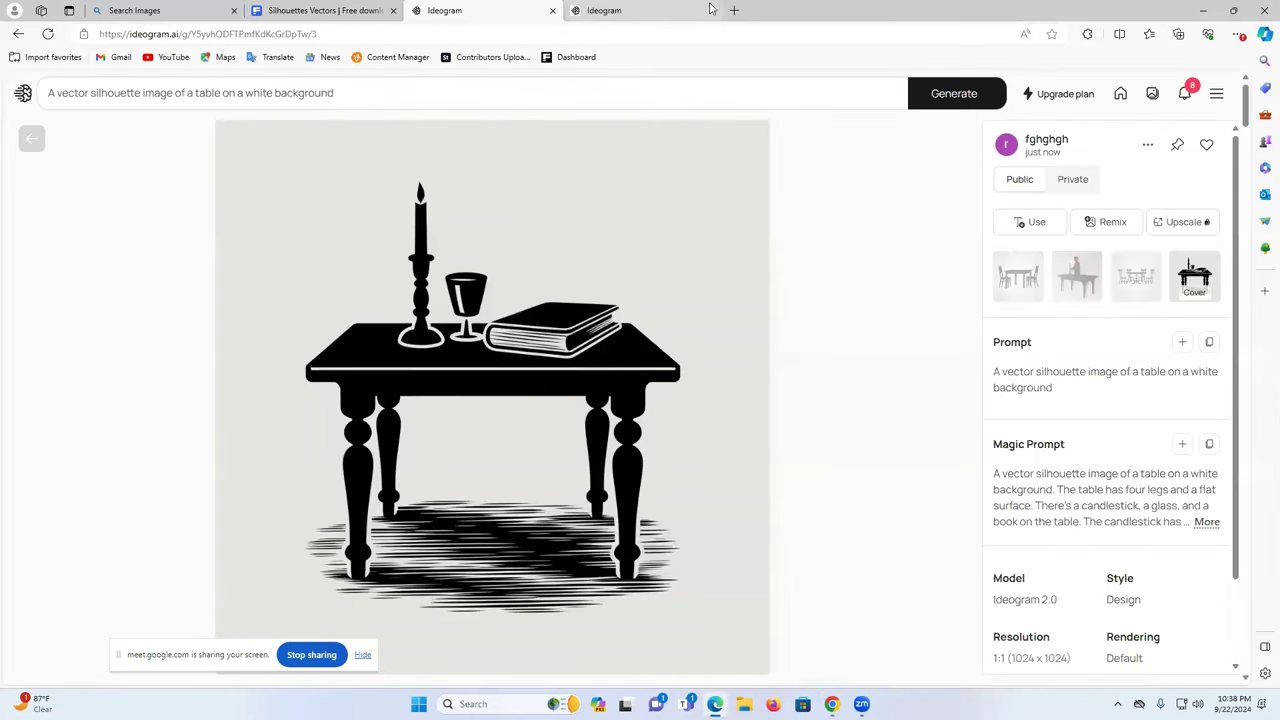
click(660, 11)
click(552, 10)
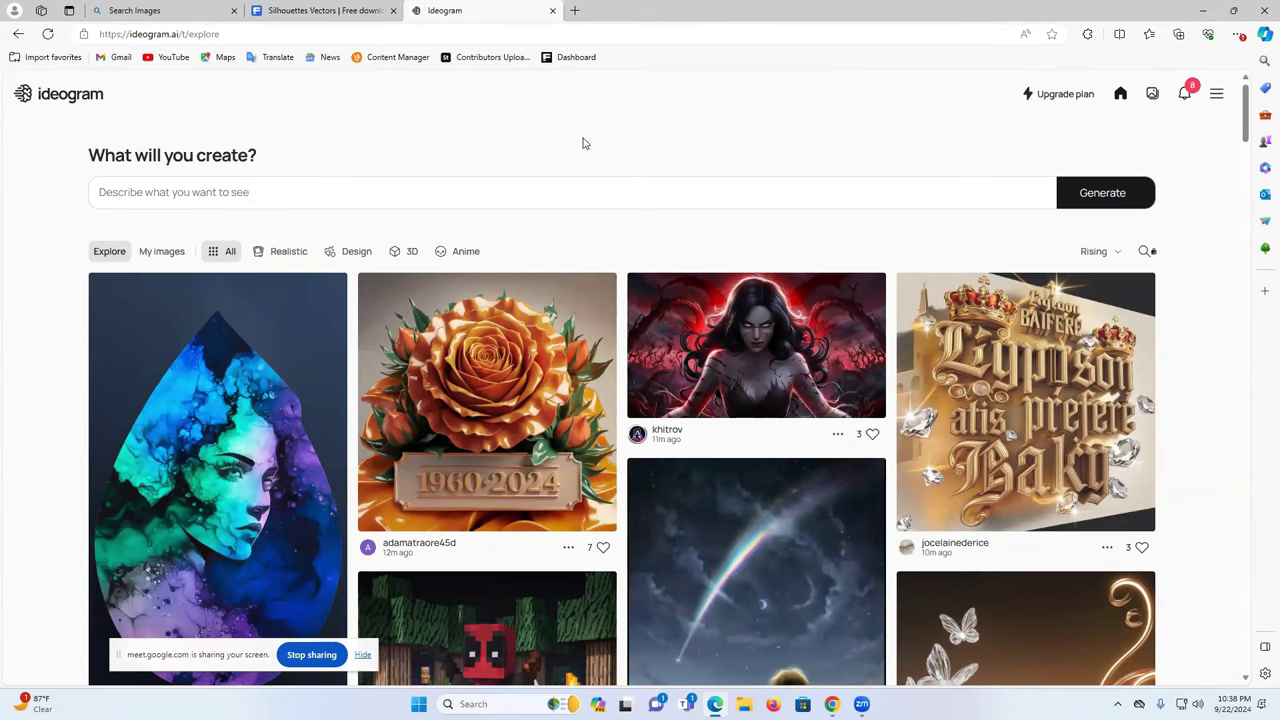
click(574, 10)
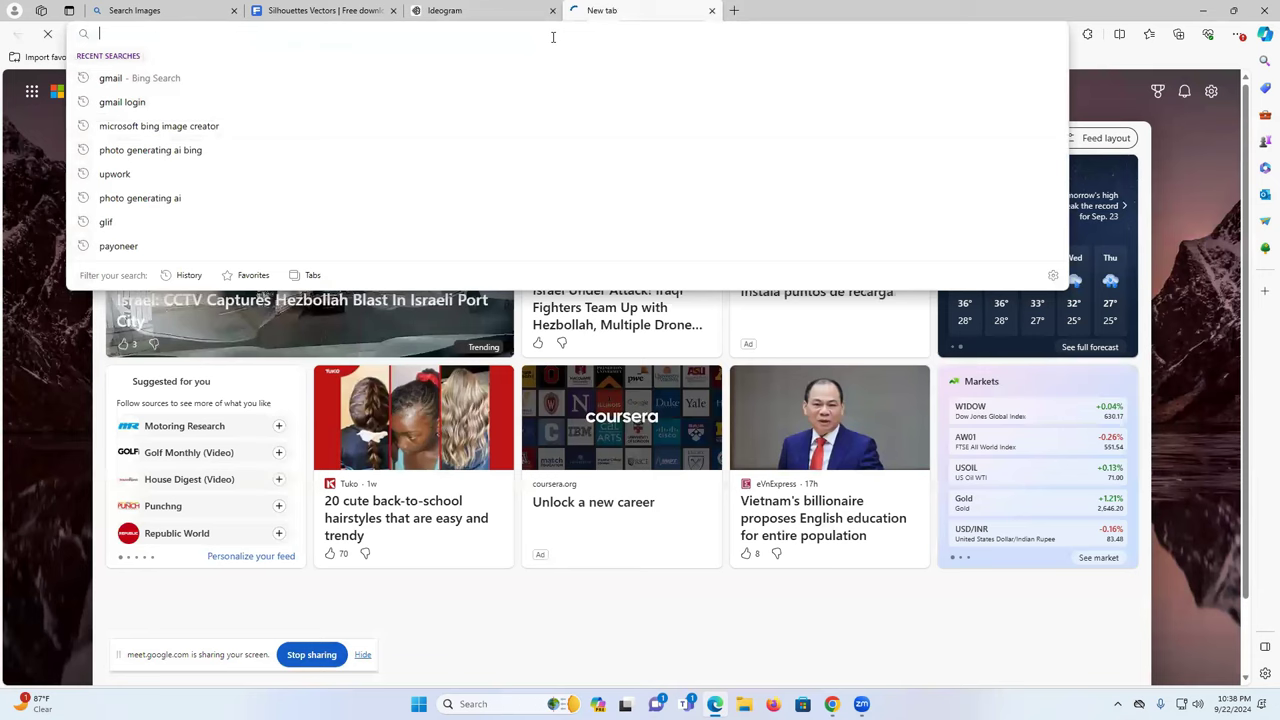
Open ideogram.ai/t/explore and enter the copied prompt "A vector silhouette image of a table on a white background" in the image description
text(ideogram.ai/t/explore)
key(Return)
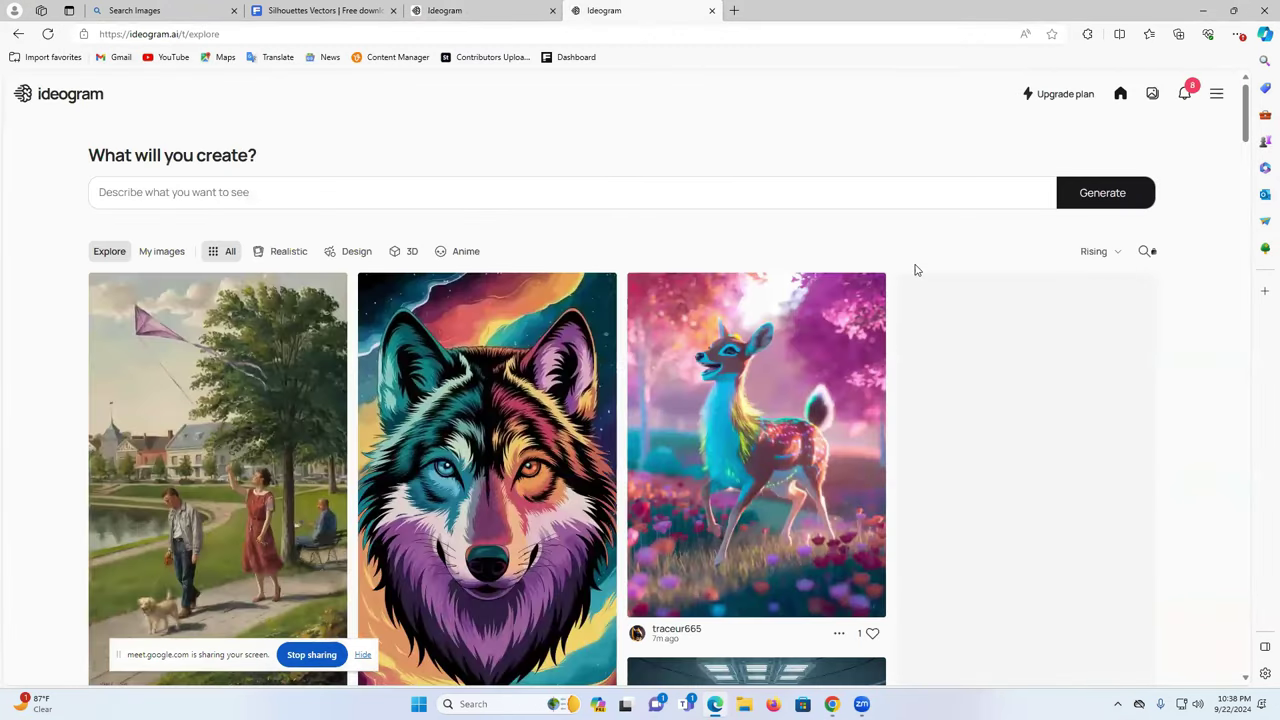
click(420, 186)
key(ctrl+v)
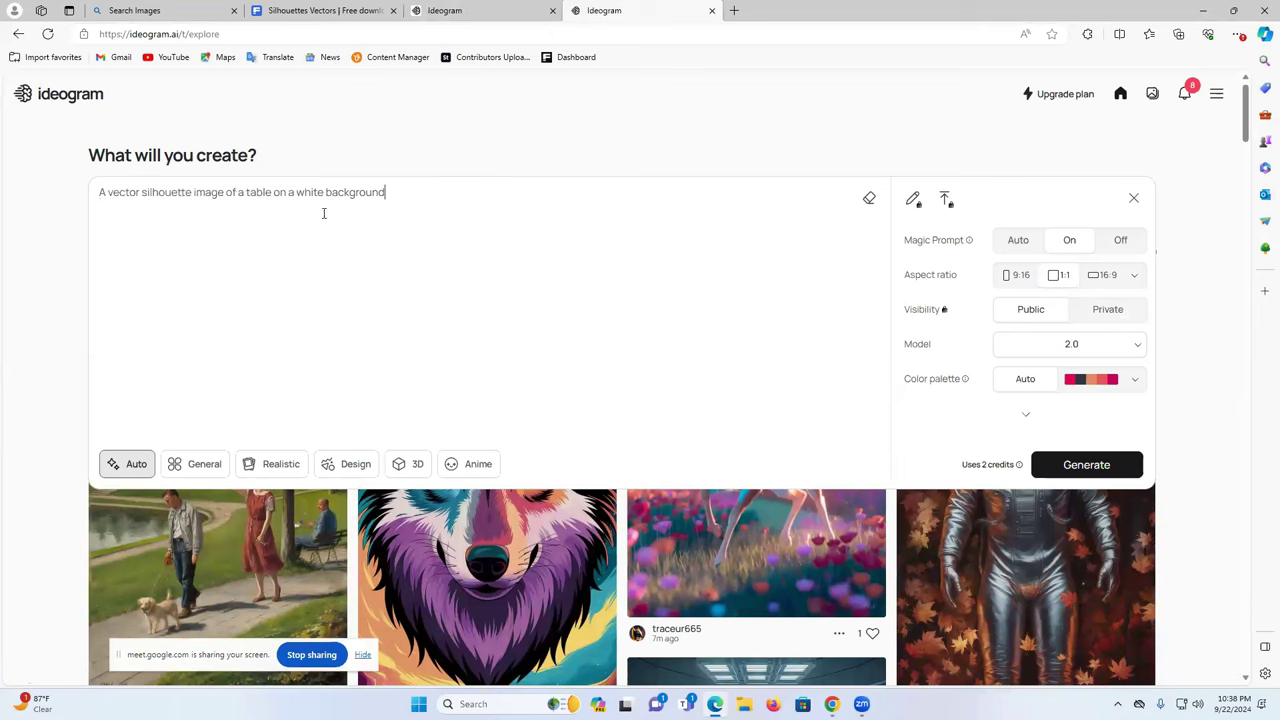
double_click(155, 194)
Switch to the Freepik page, rerun the vector search for "silhouettes" and reload the results page
key(ctrl+2)
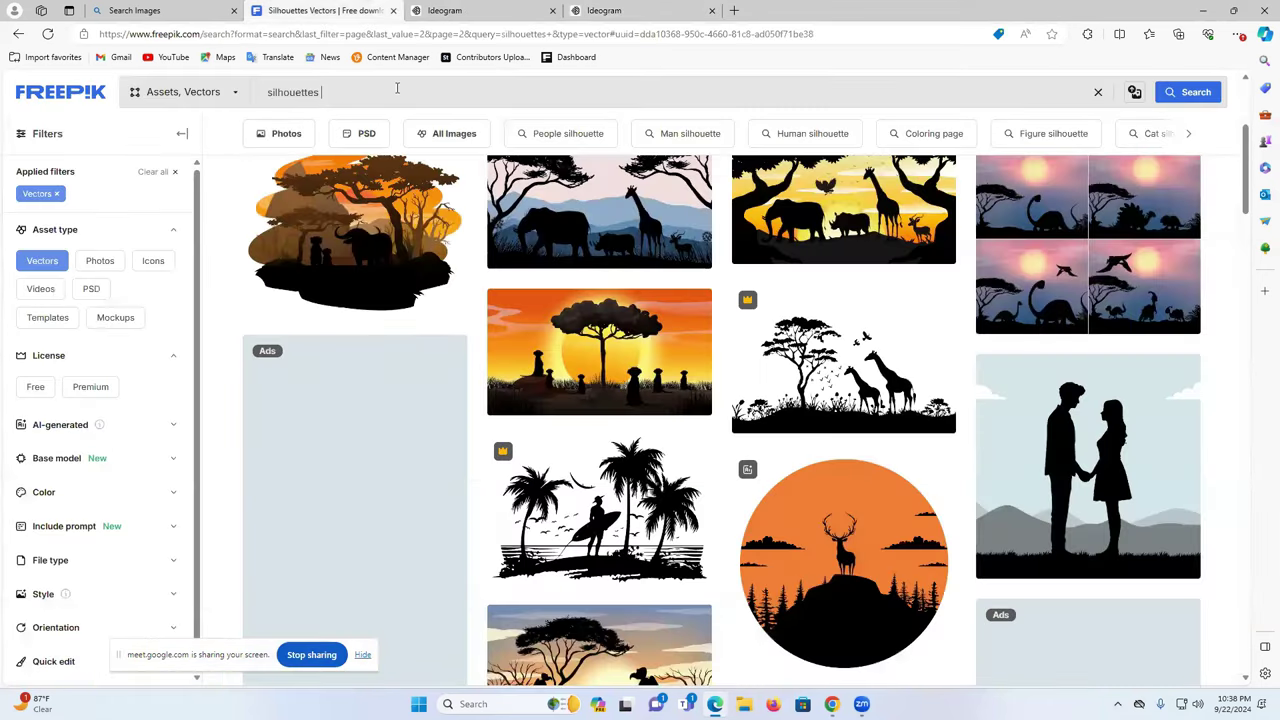
key(Return)
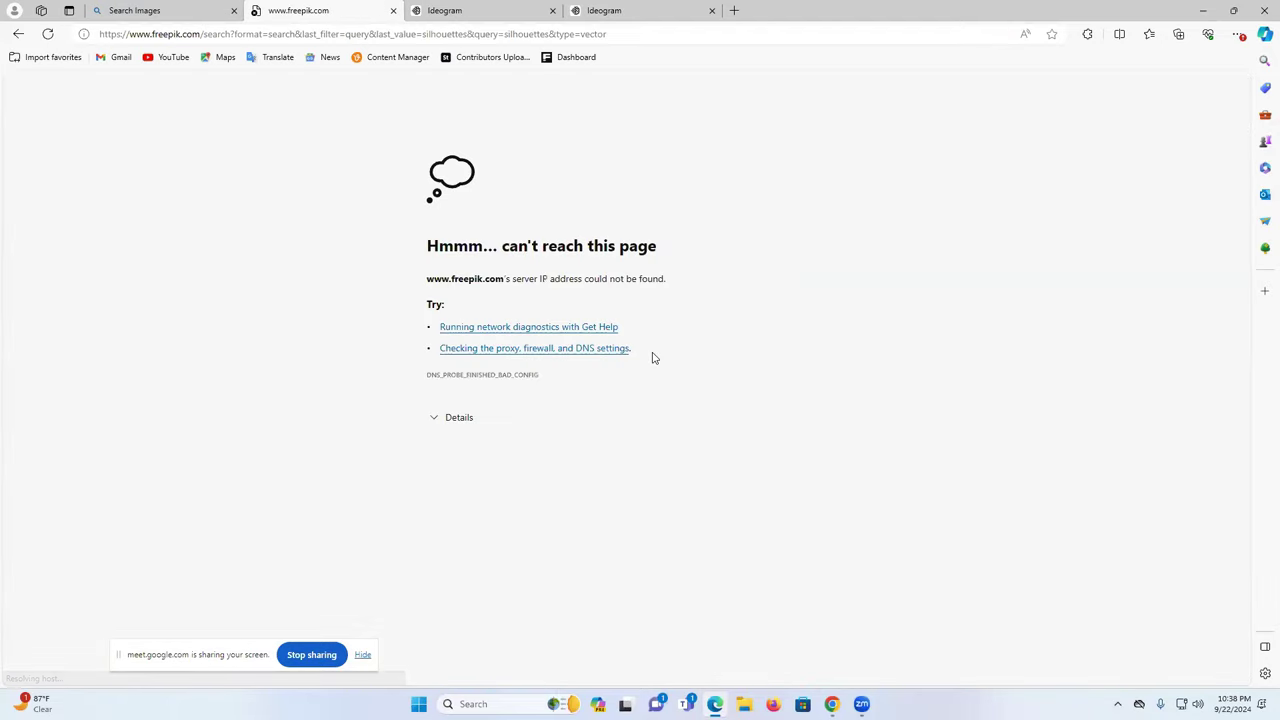
click(46, 35)
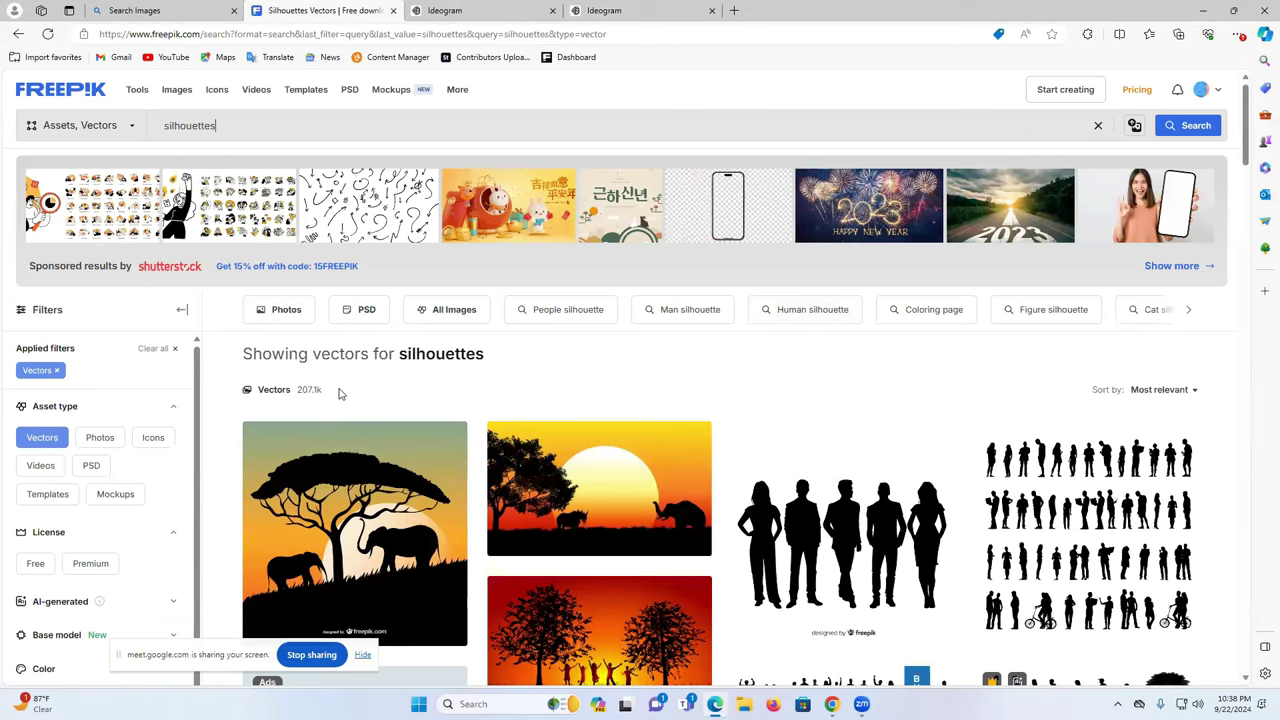
Examine the silhouette vectors in the Freepik search results for people, animal and landscape styles
scroll(1040, 362, down, 3)
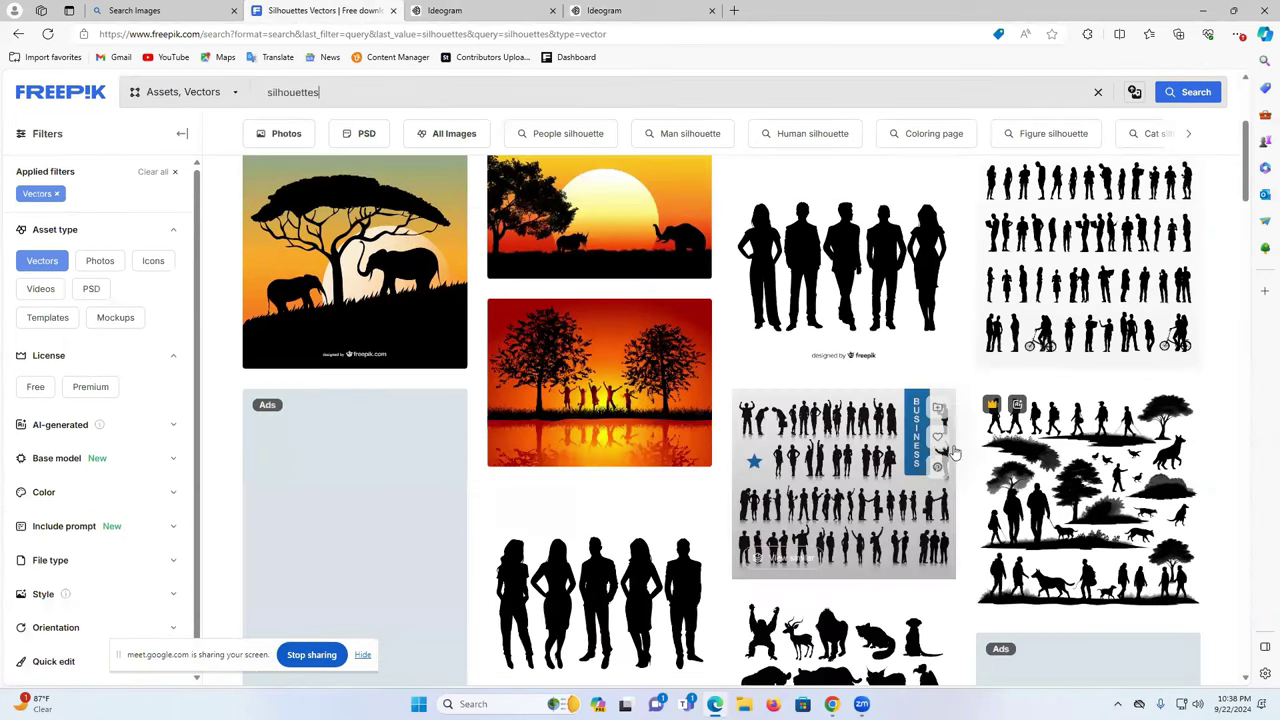
scroll(954, 453, down, 2)
scroll(1090, 530, down, 2)
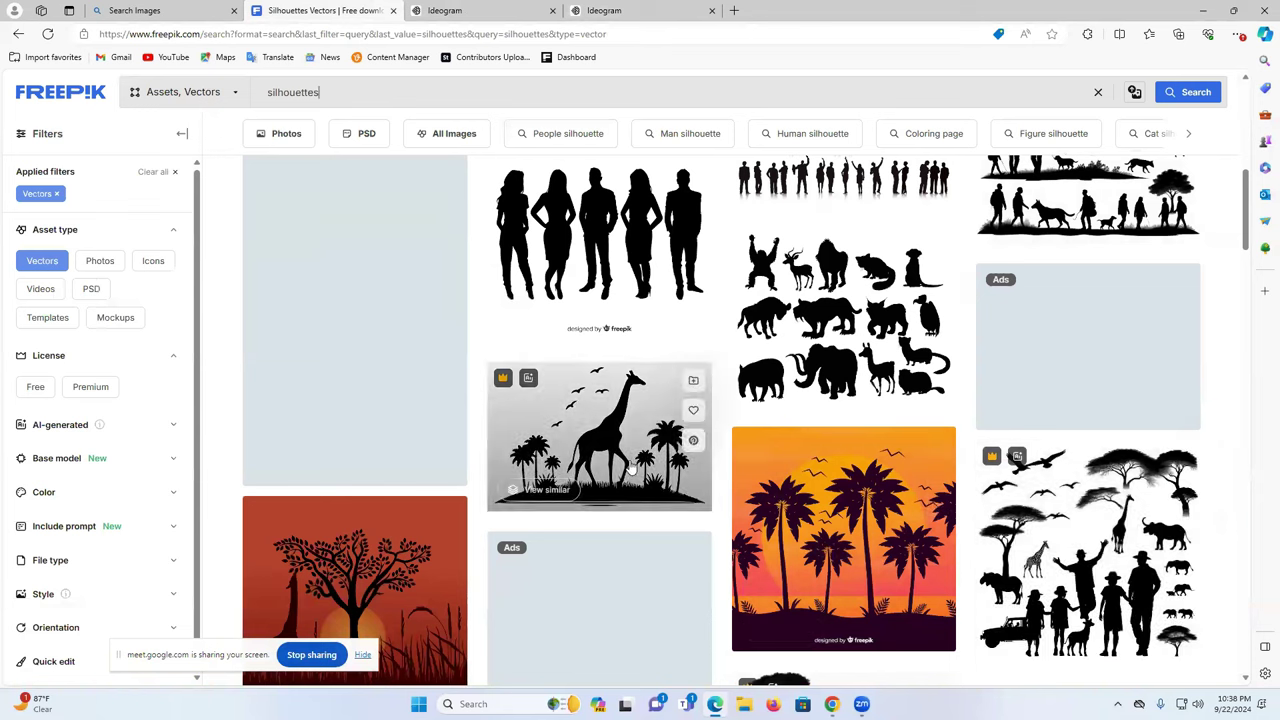
scroll(815, 313, down, 6)
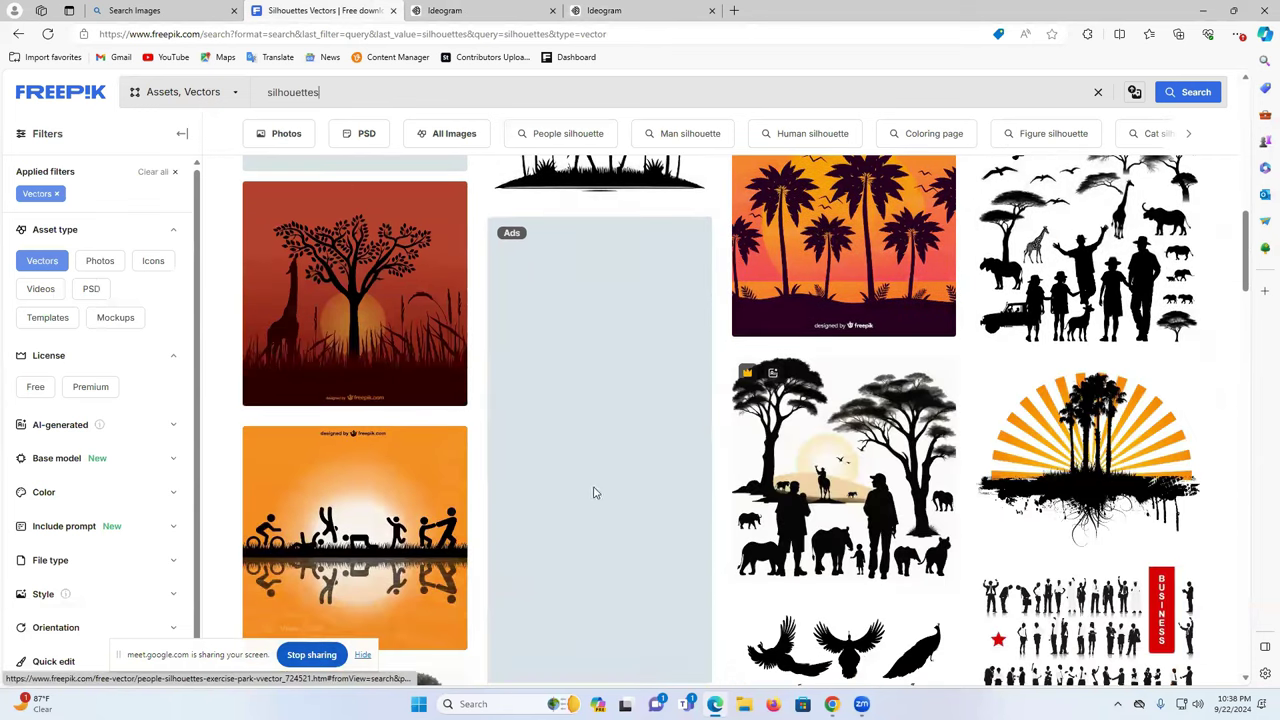
scroll(1027, 484, down, 3)
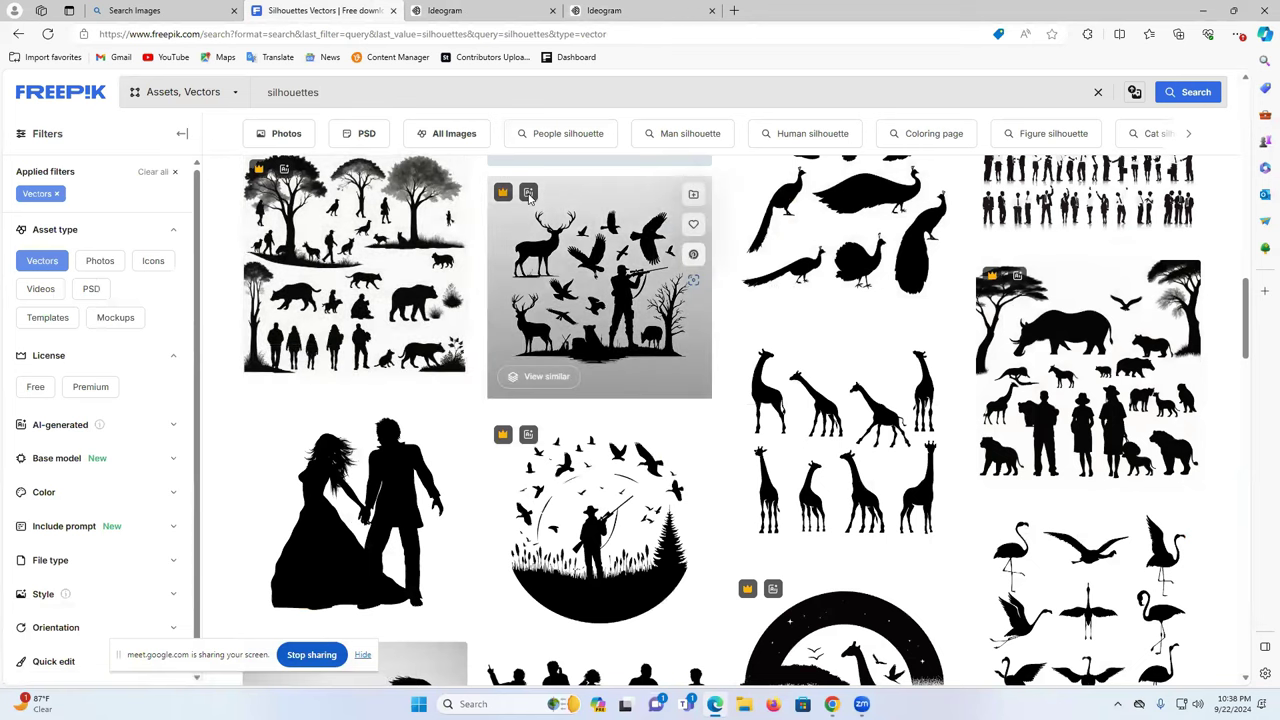
scroll(715, 404, down, 3)
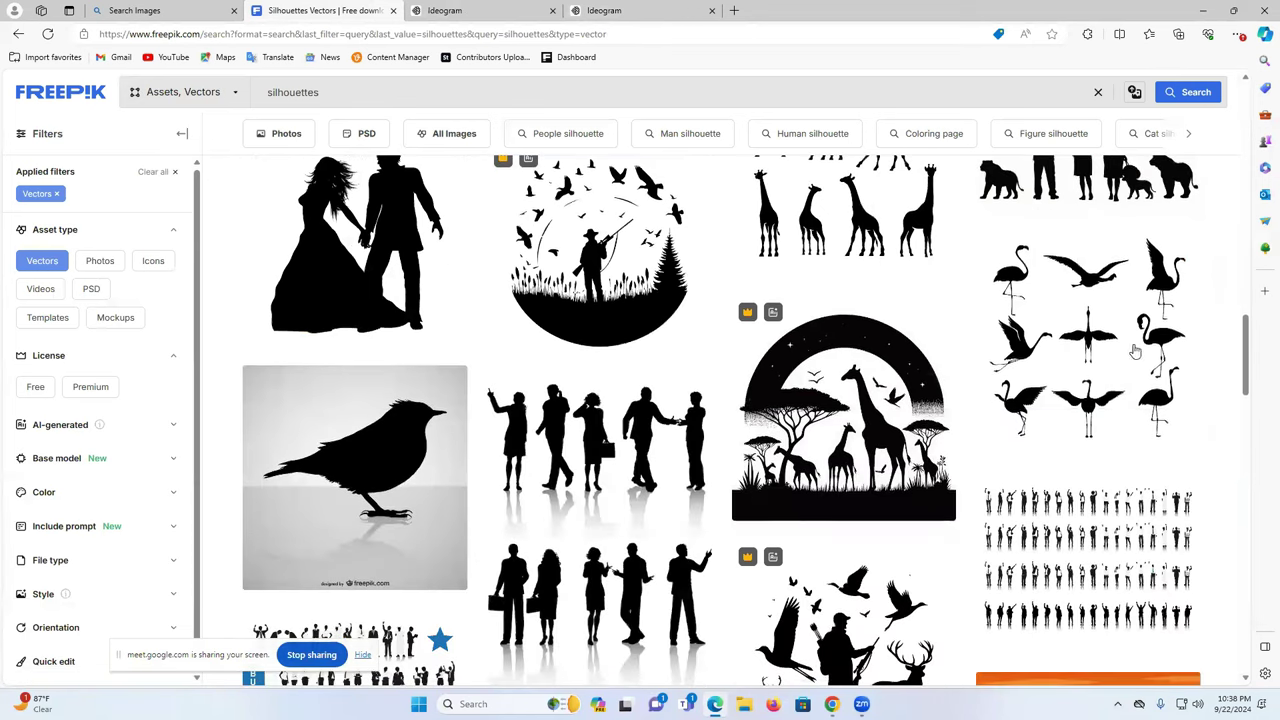
scroll(770, 400, down, 3)
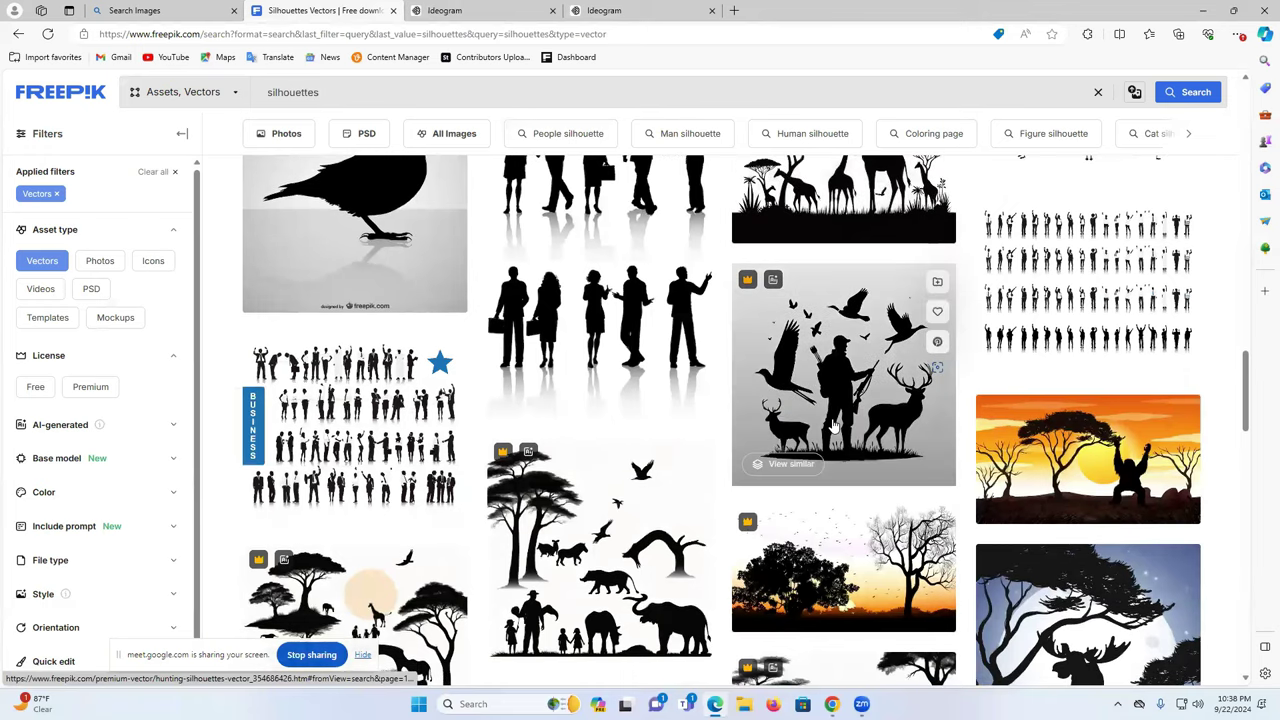
scroll(833, 425, down, 4)
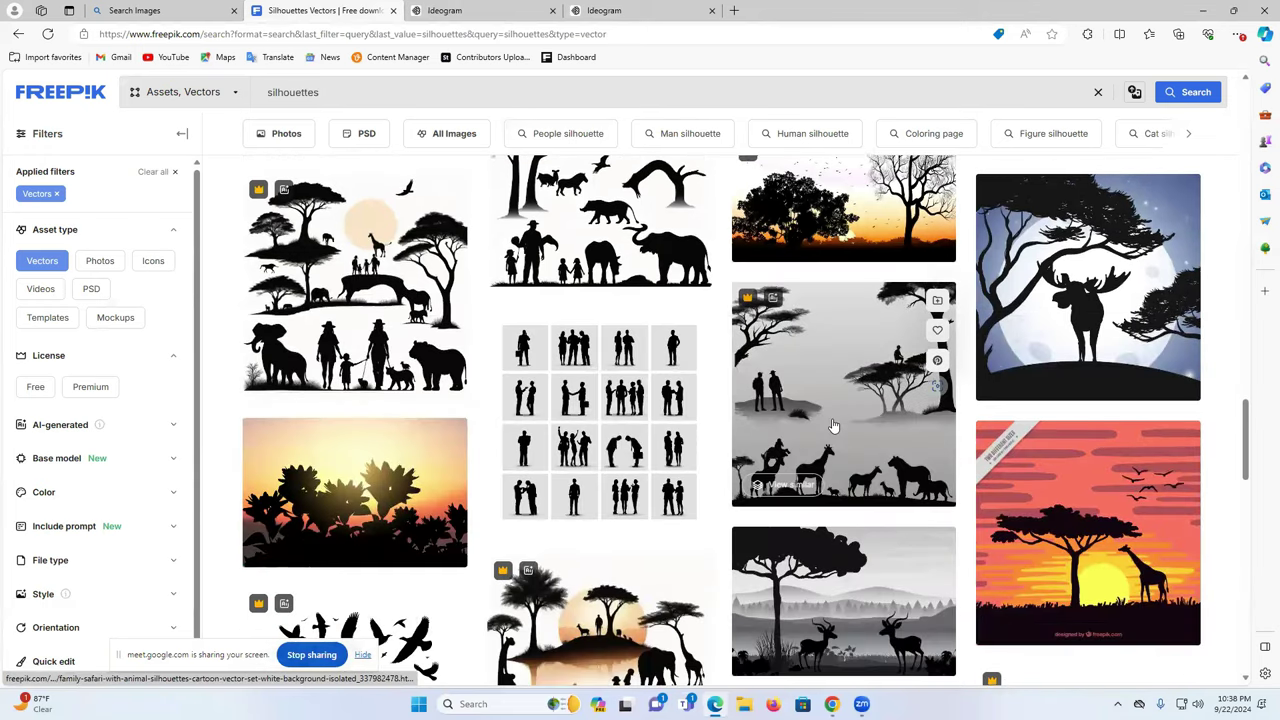
scroll(833, 425, down, 4)
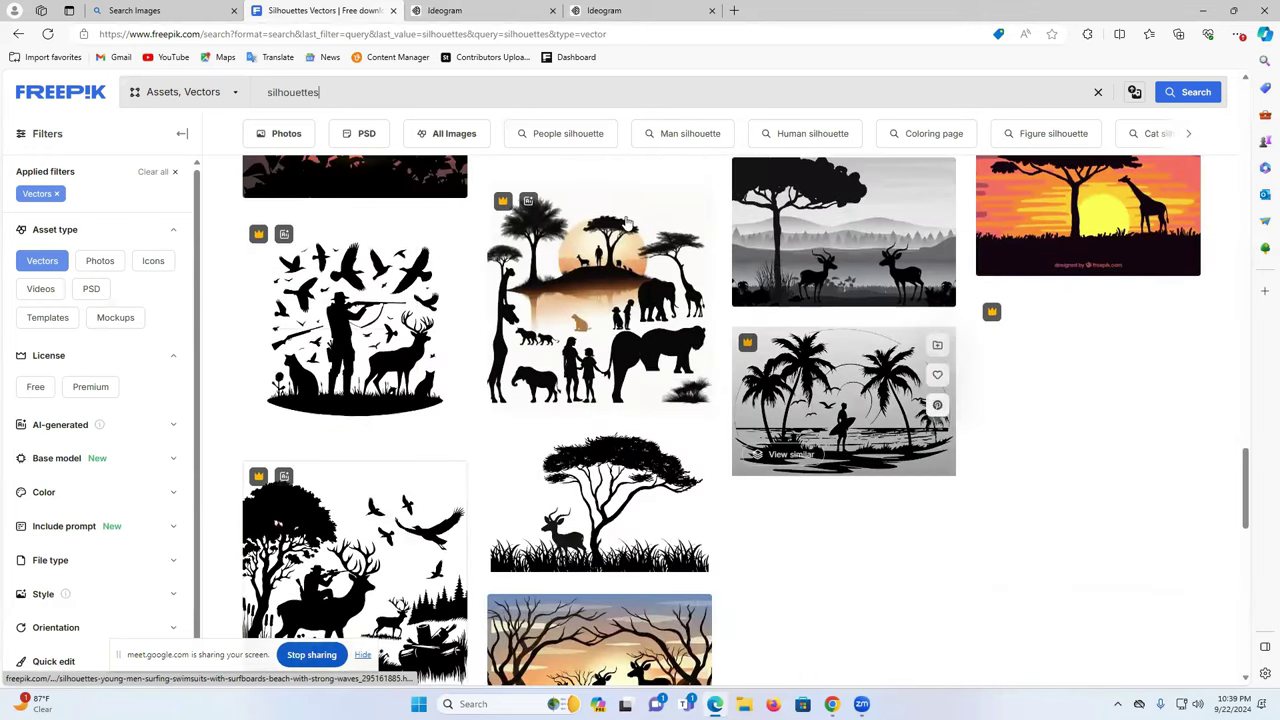
Return to the Ideogram page holding the table silhouette prompt and generate the images
click(489, 8)
click(675, 8)
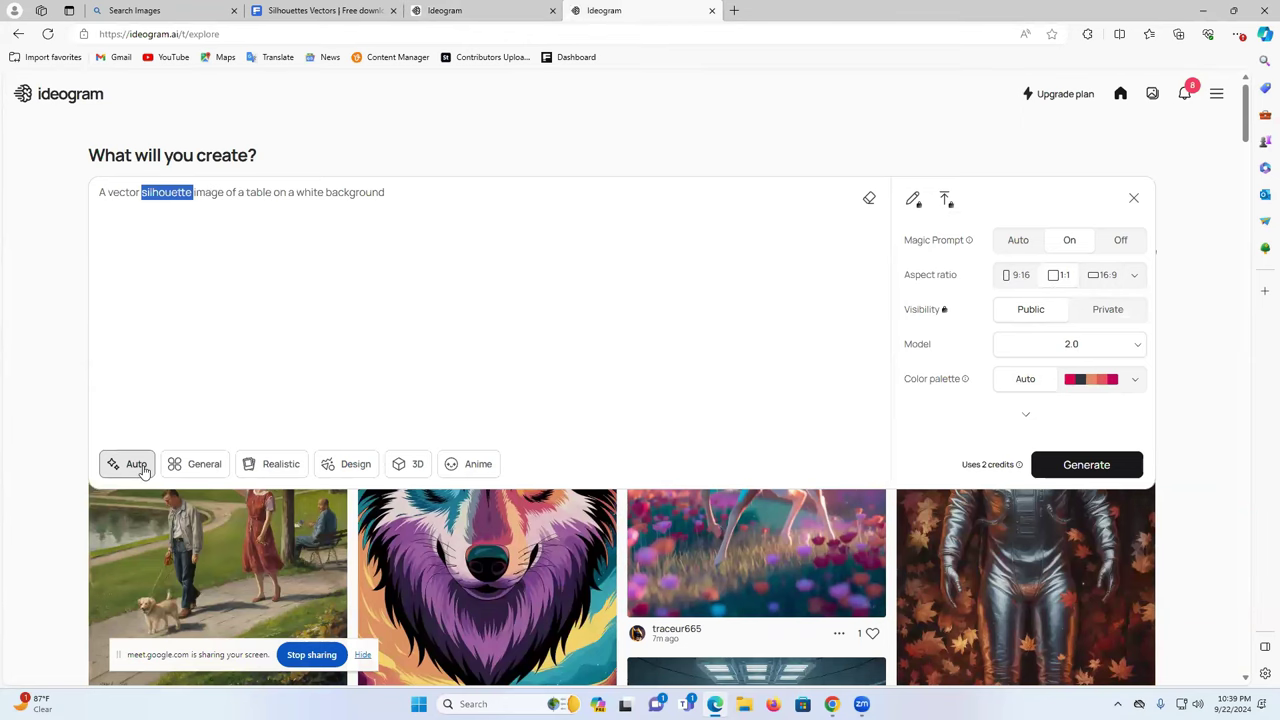
click(1072, 470)
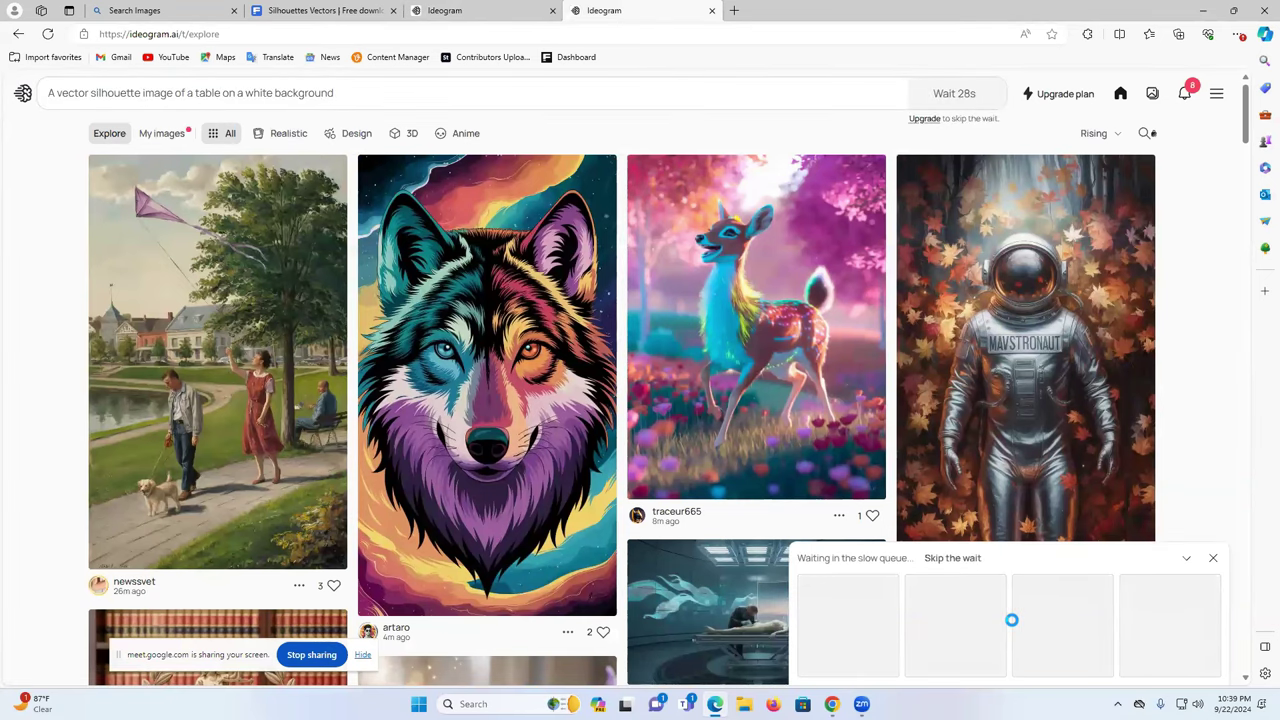
Glance over the Freepik results, switch to Google Meet and admit the person asking to join the call
click(320, 10)
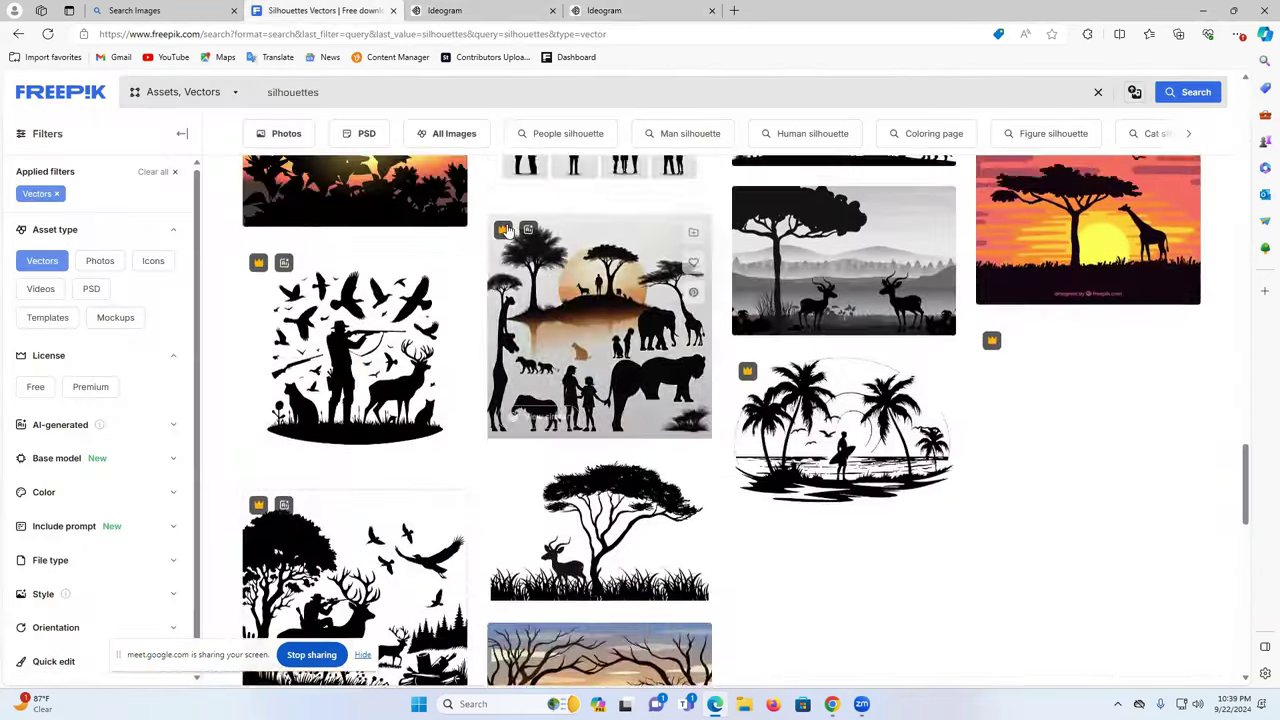
scroll(720, 420, up, 3)
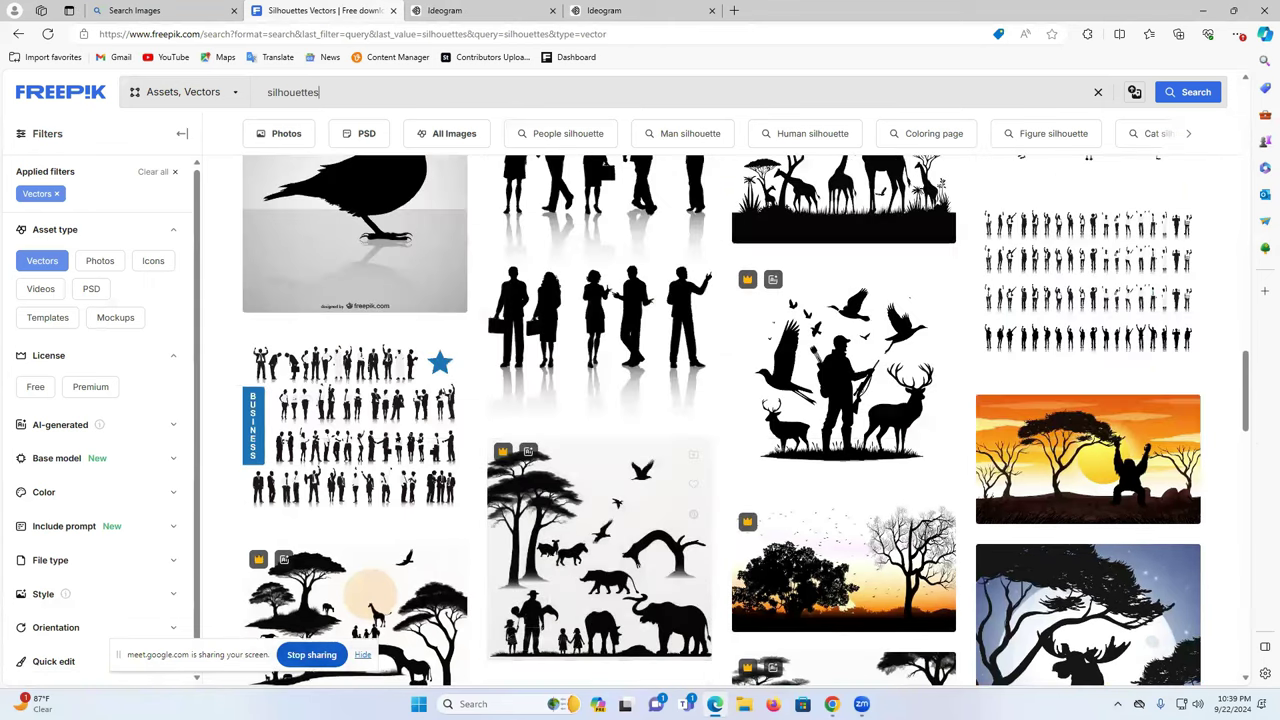
mouse_move(831, 704)
click(800, 610)
click(130, 12)
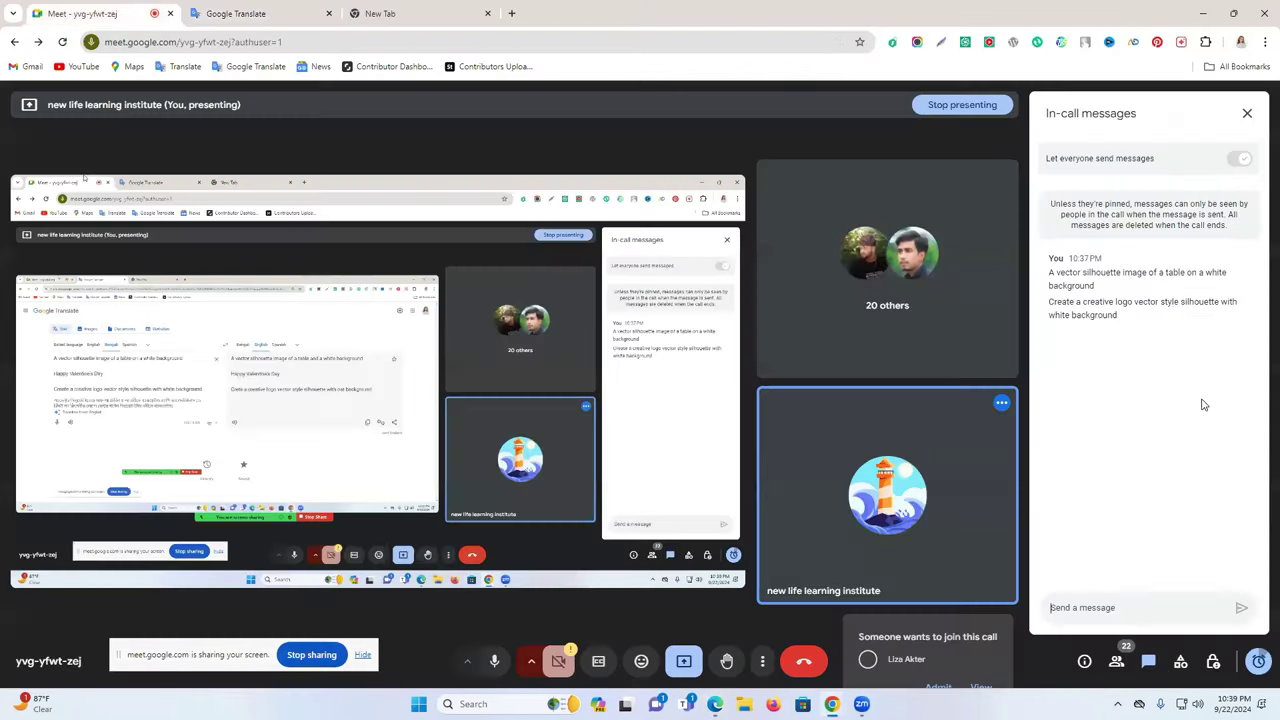
click(935, 610)
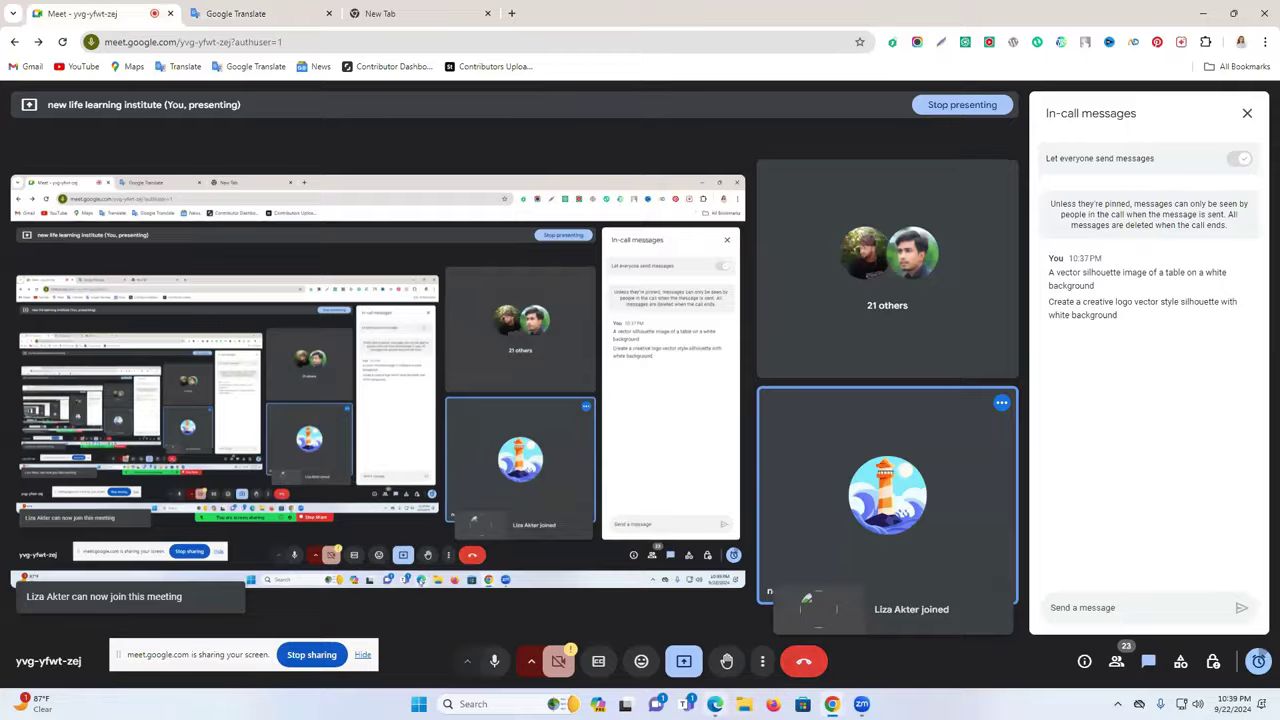
Switch back to Edge and look through more of the Freepik silhouette vectors near the end of the results page
click(715, 704)
scroll(948, 418, down, 5)
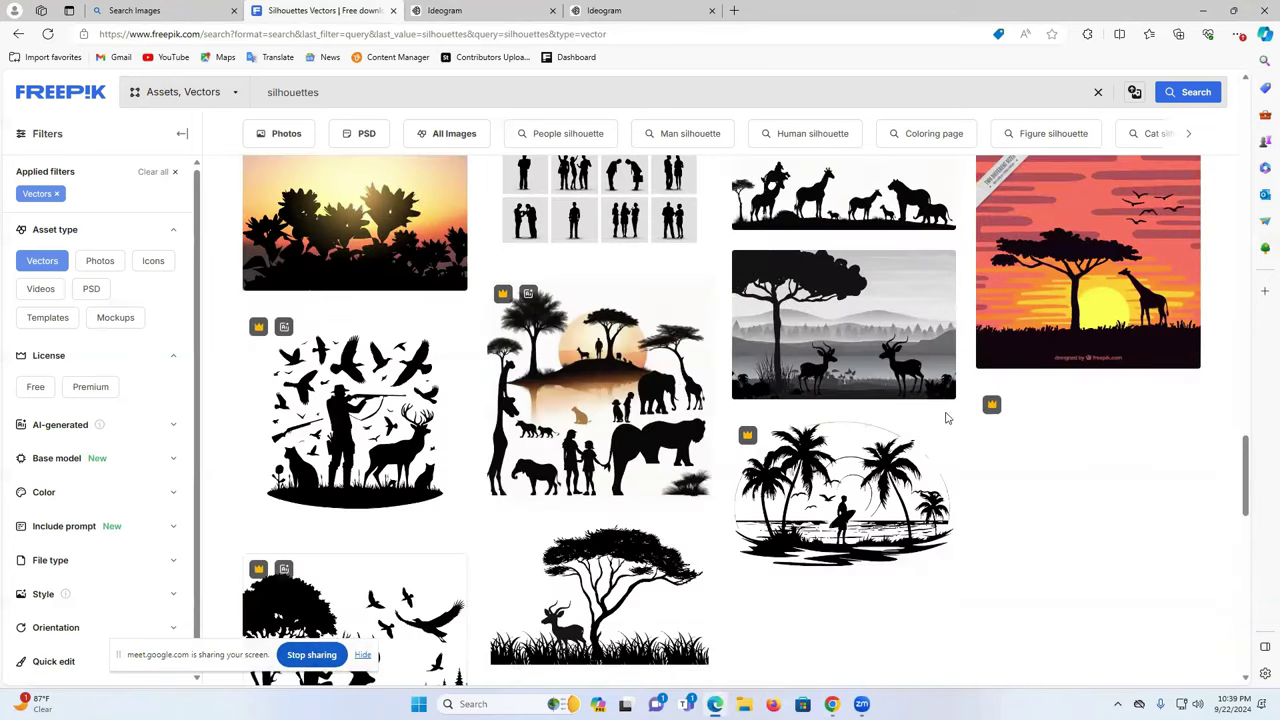
scroll(716, 388, down, 4)
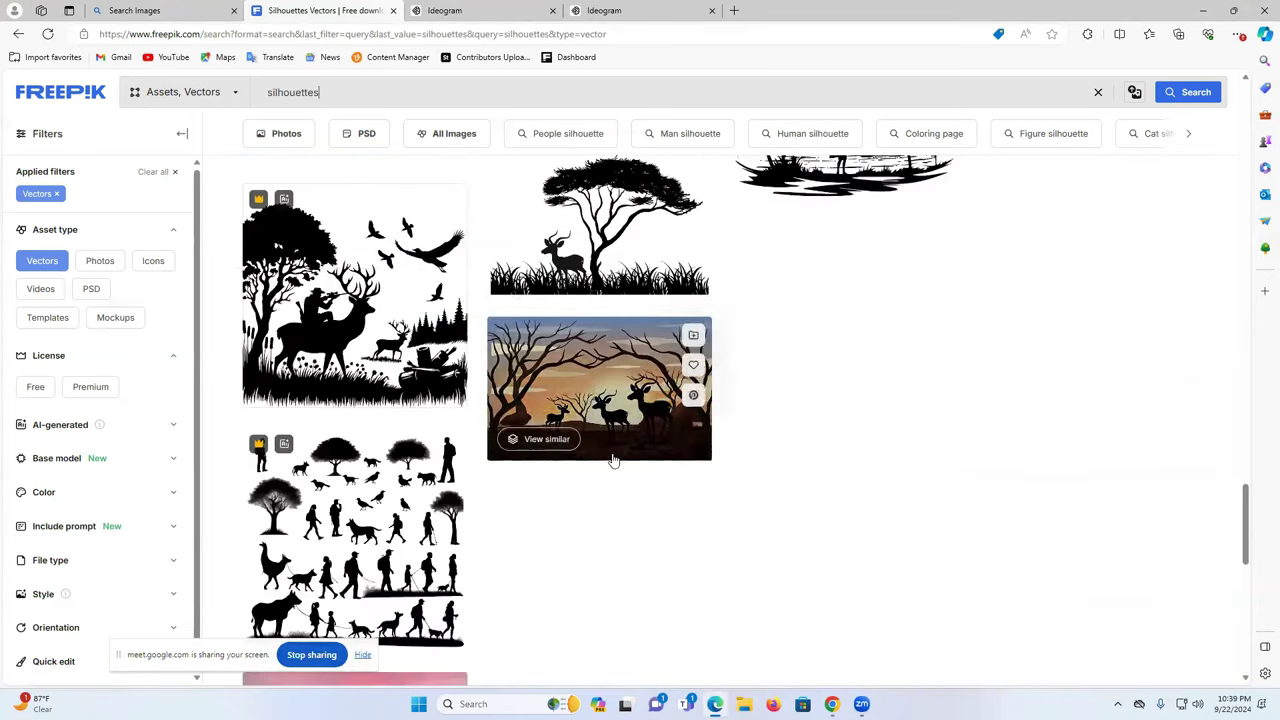
scroll(732, 440, down, 2)
scroll(820, 434, up, 6)
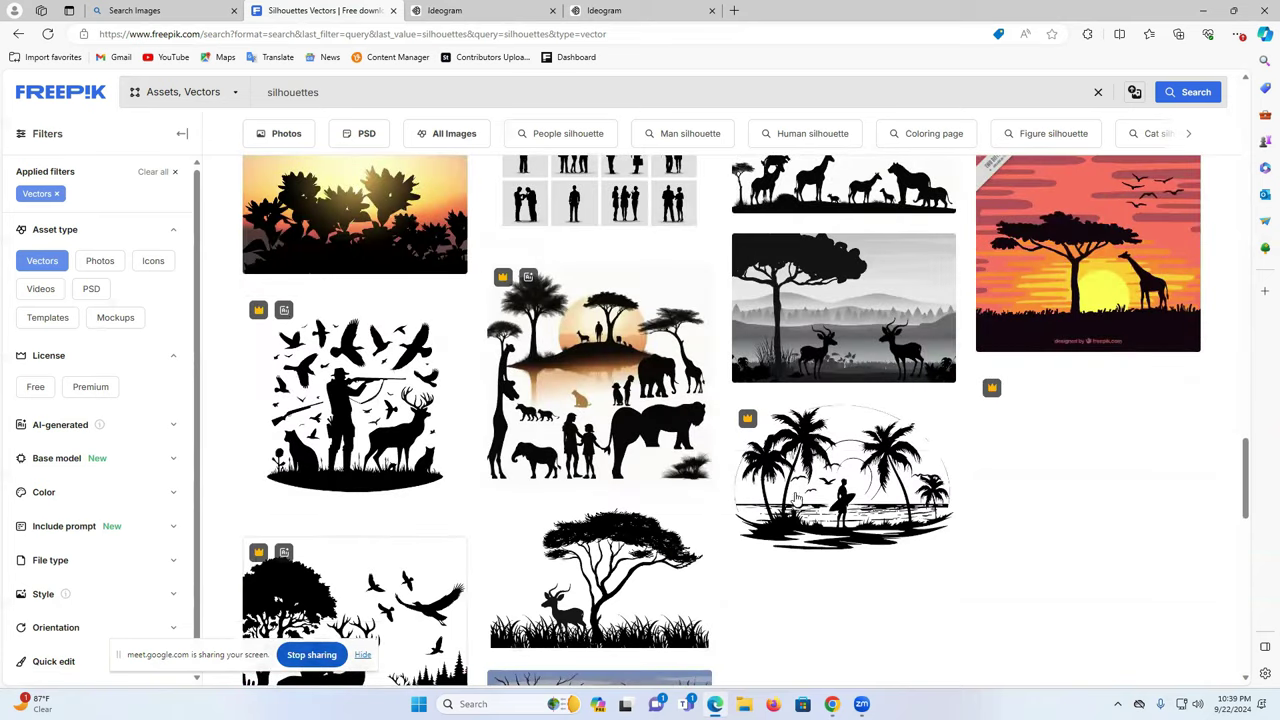
scroll(865, 393, up, 2)
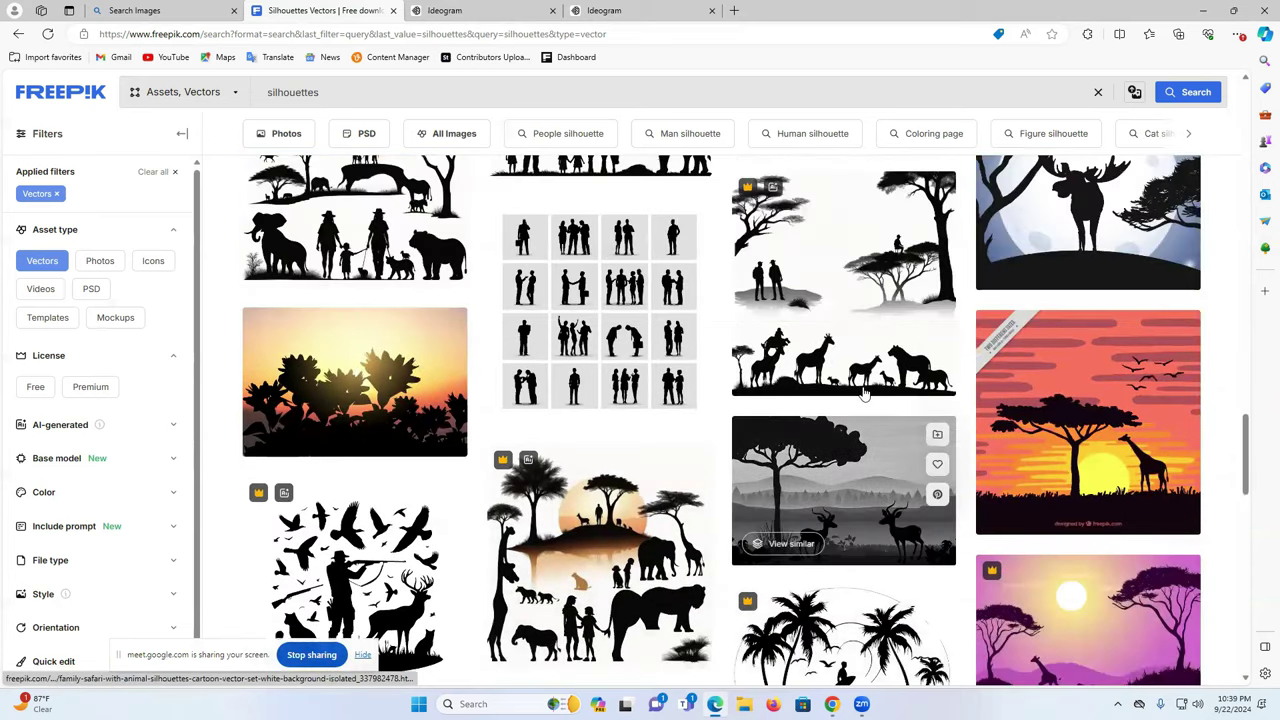
scroll(865, 393, up, 1)
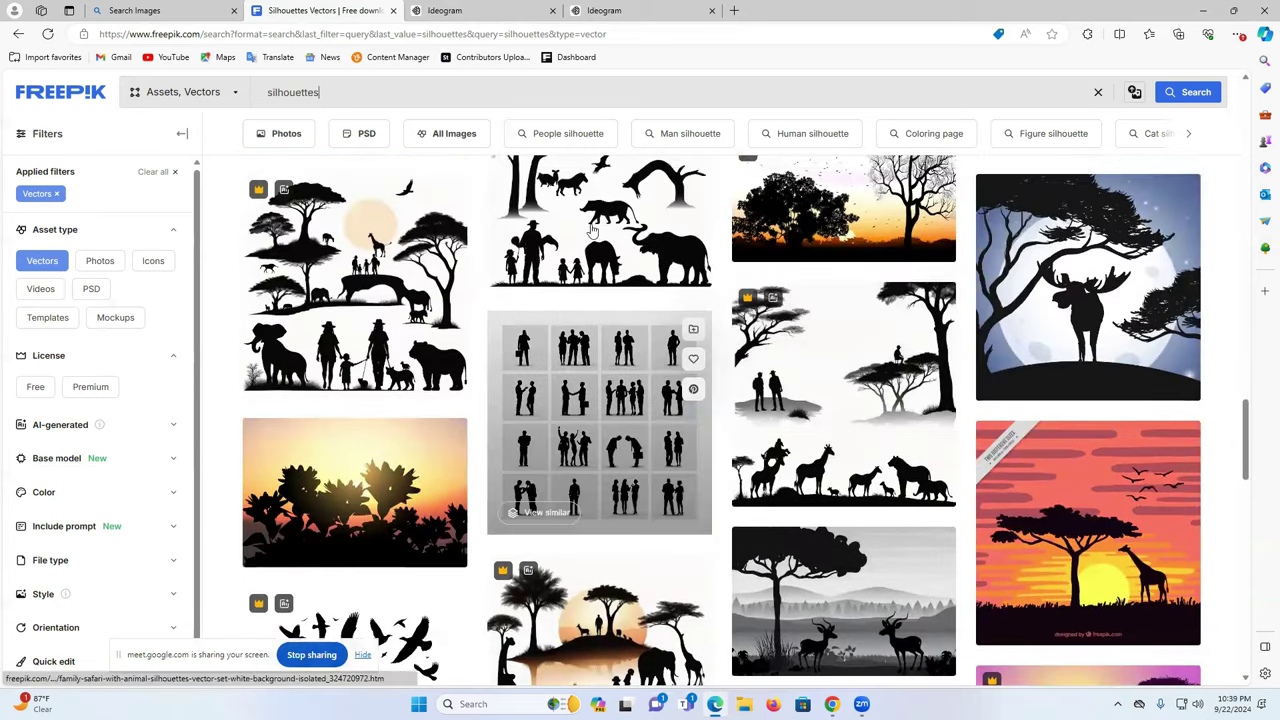
Return to the Ideogram generation results and open the fourth image, the rectangular dining table with four chairs
click(620, 10)
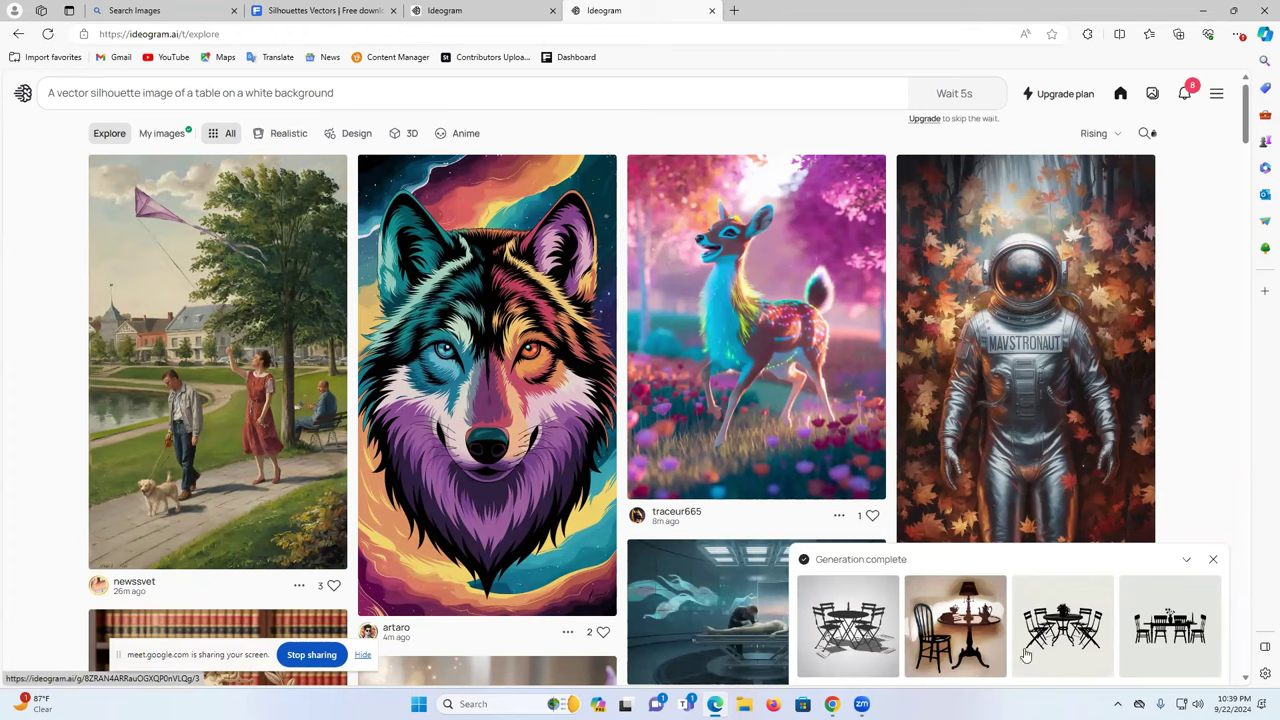
click(1178, 636)
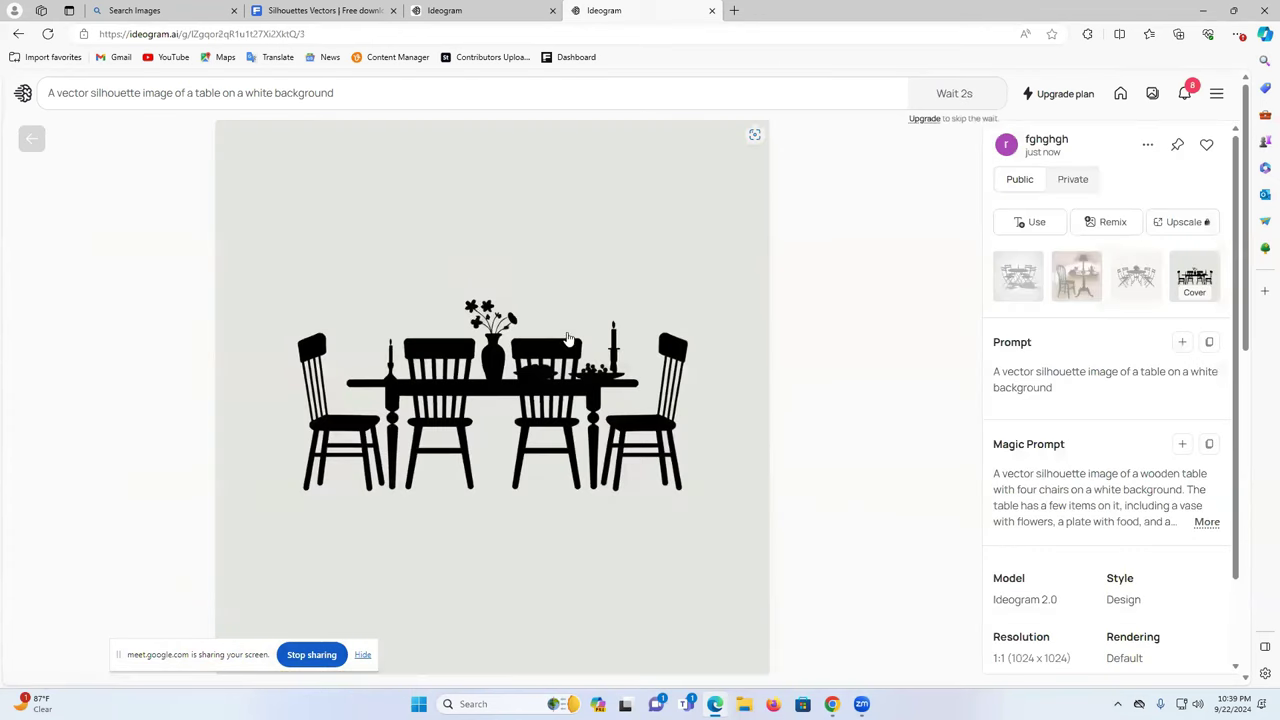
right_click(484, 251)
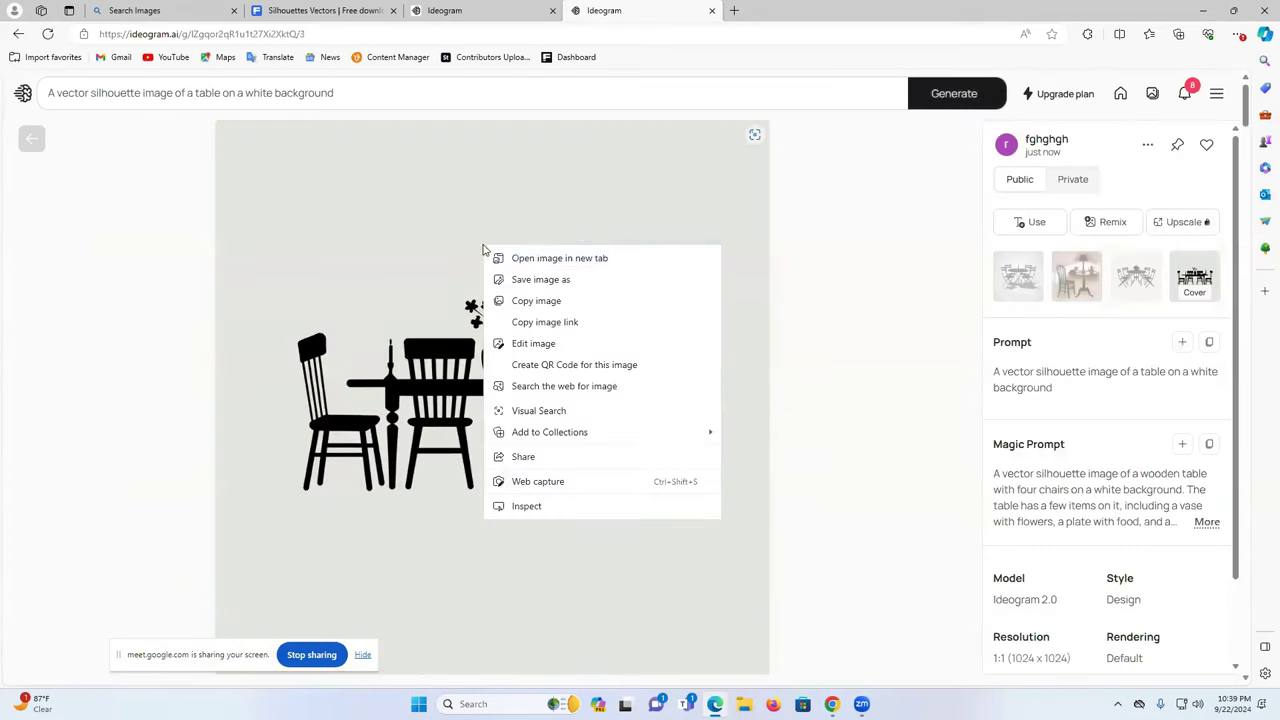
click(538, 279)
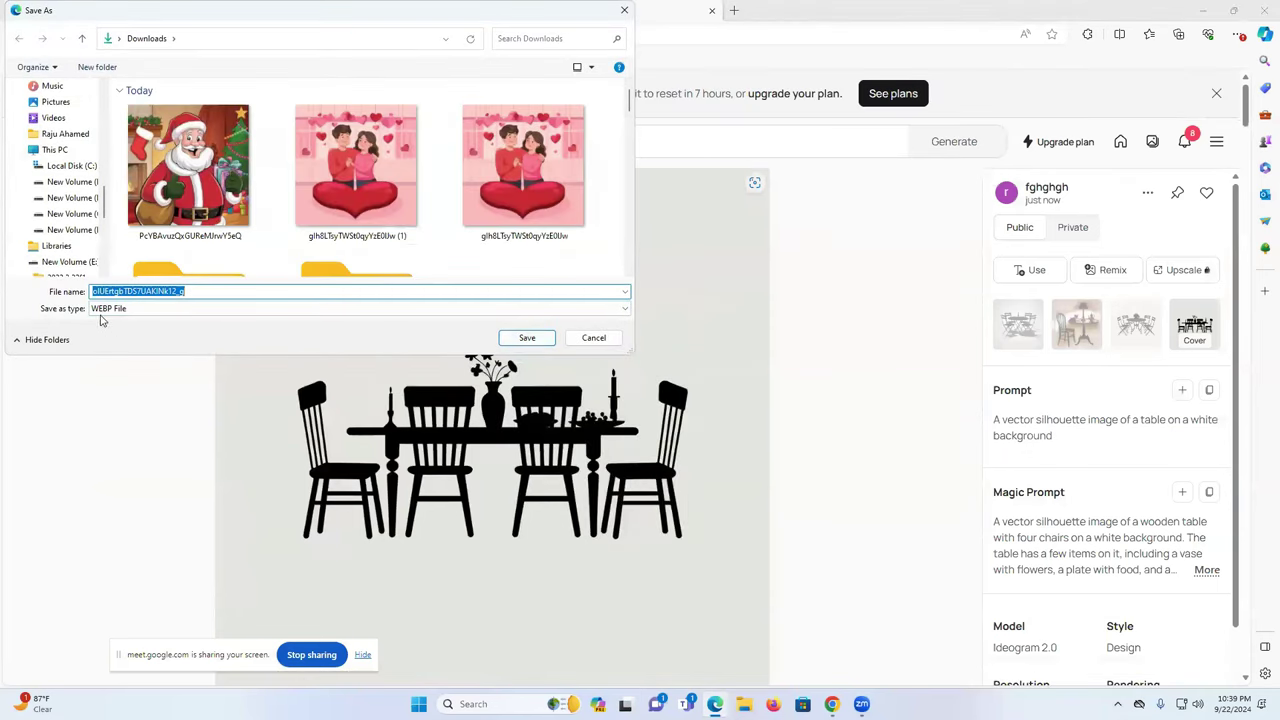
click(624, 10)
Save the dining table silhouette from its thumbnail to the Downloads folder as a JPEG image
right_click(1193, 321)
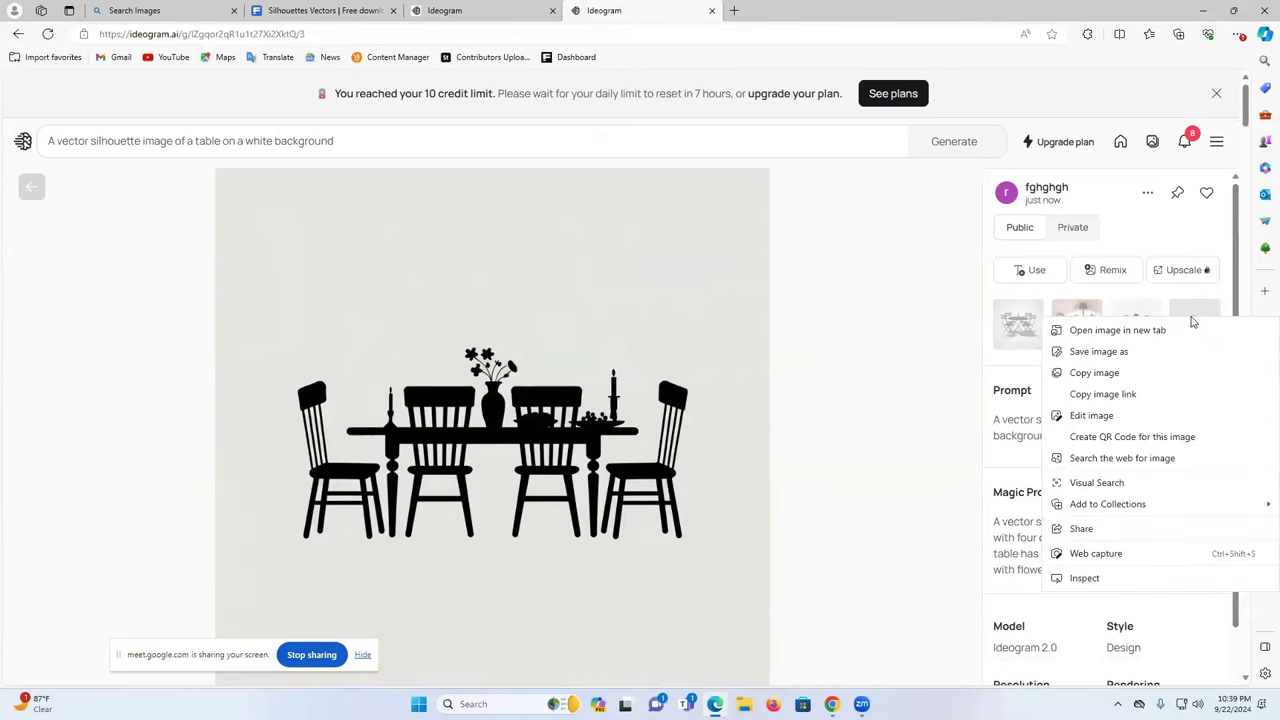
click(1132, 352)
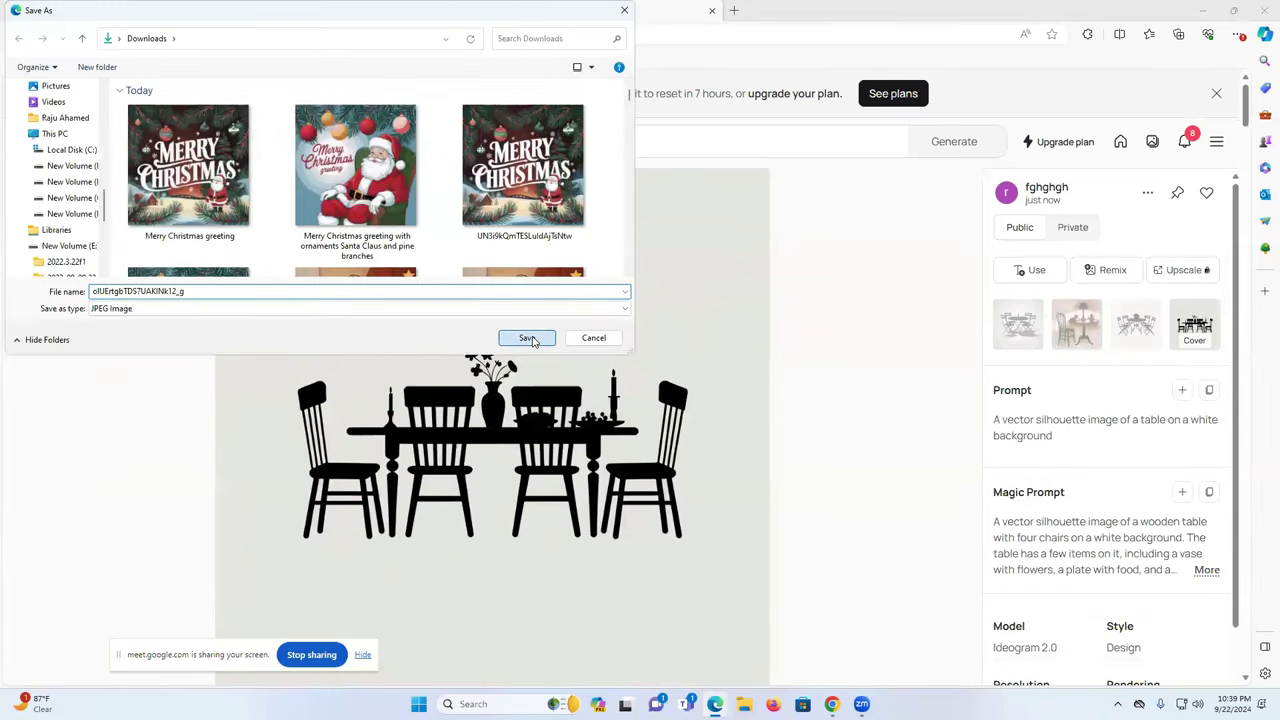
click(528, 338)
Open the third generated image, the round table with a potted plant, and save it to Downloads as a JPEG image
click(1133, 332)
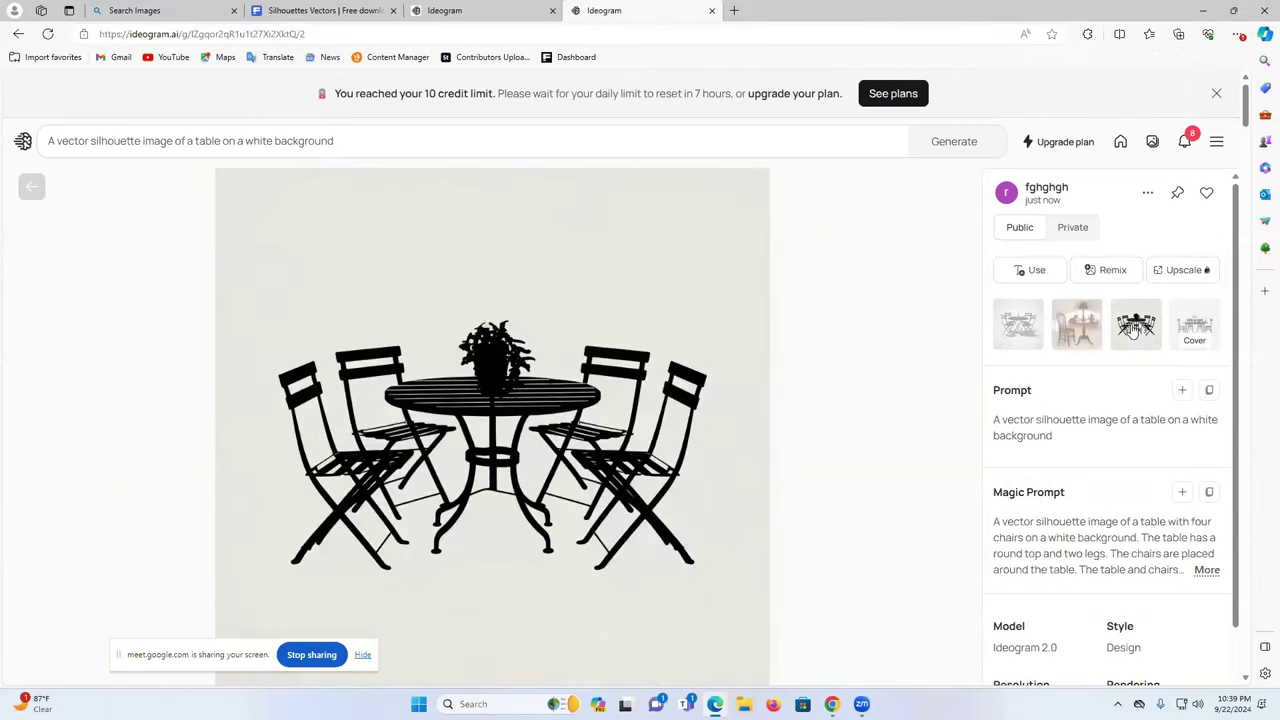
right_click(1133, 332)
click(1117, 362)
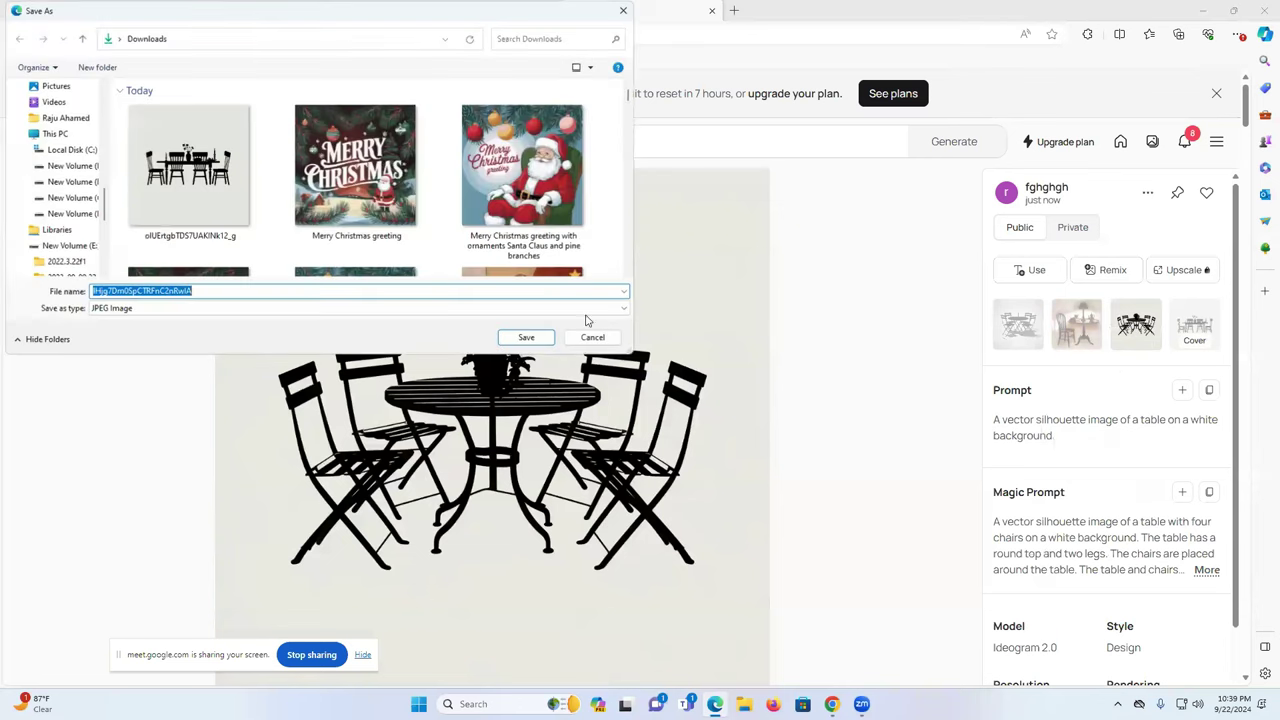
click(526, 337)
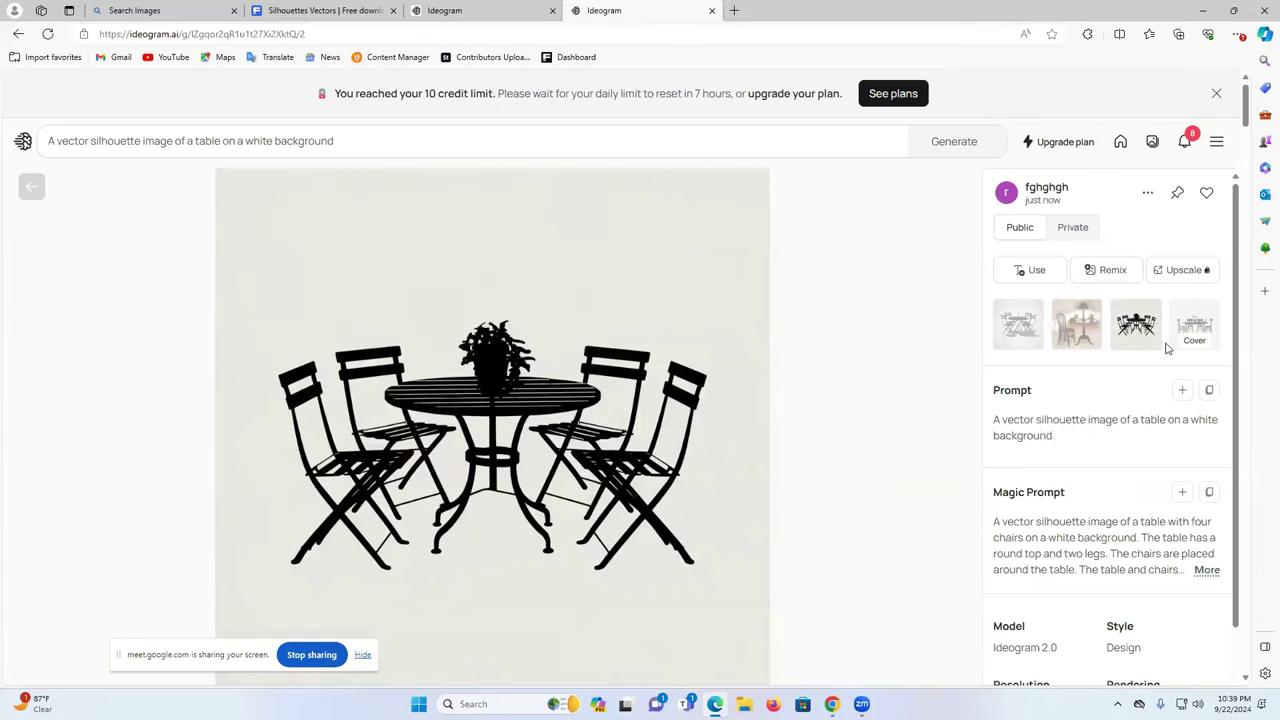
Open the first generated image, the round table with four chairs and a candle, and save it to Downloads as a JPEG image
click(1068, 330)
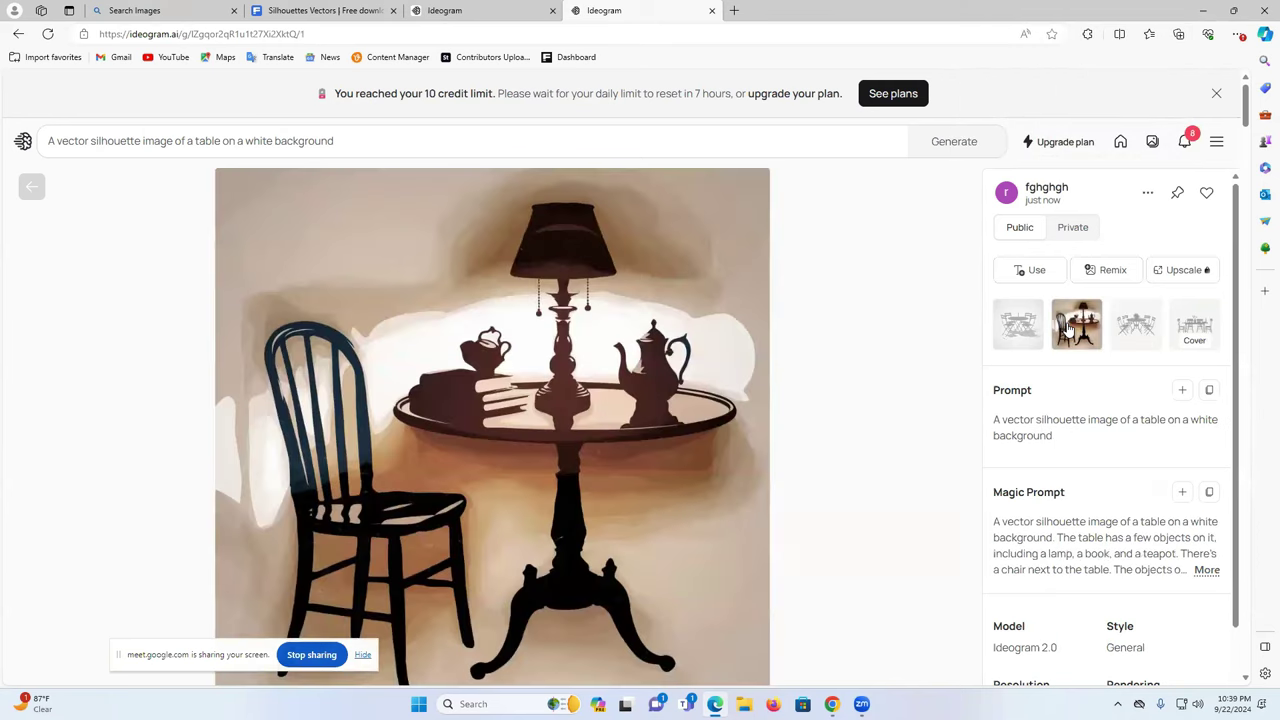
click(1022, 328)
right_click(1022, 328)
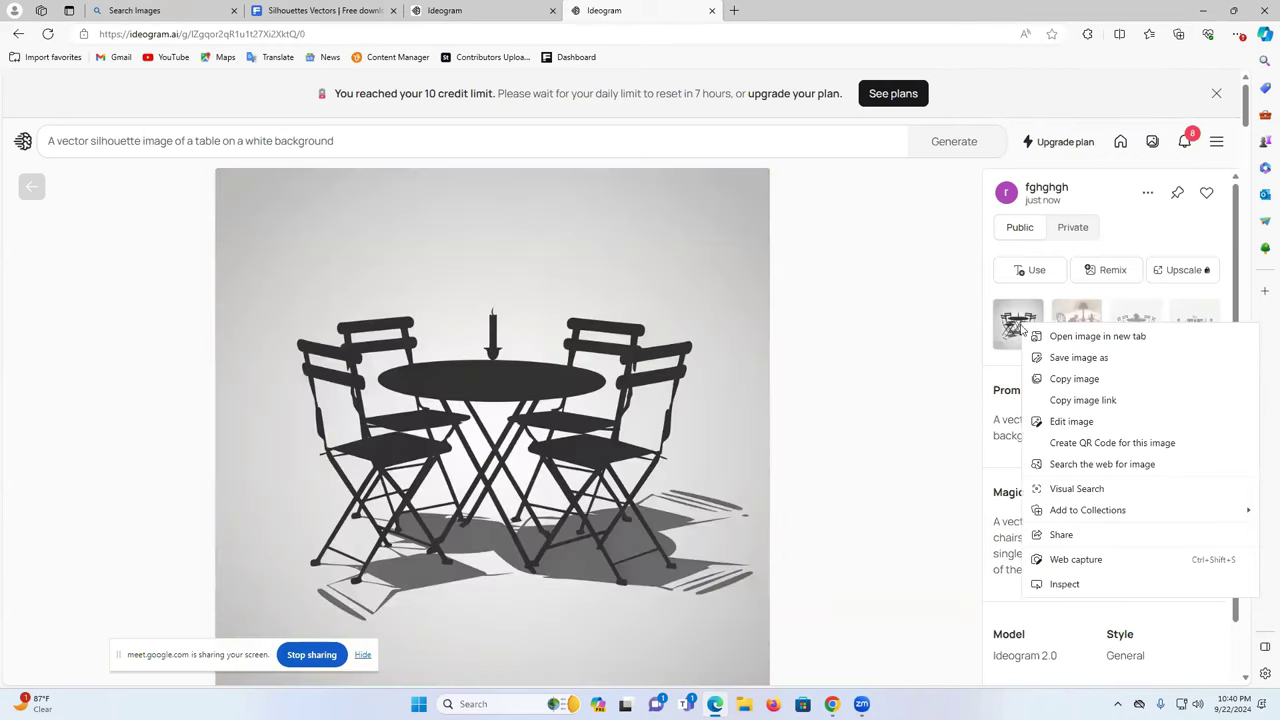
click(1066, 358)
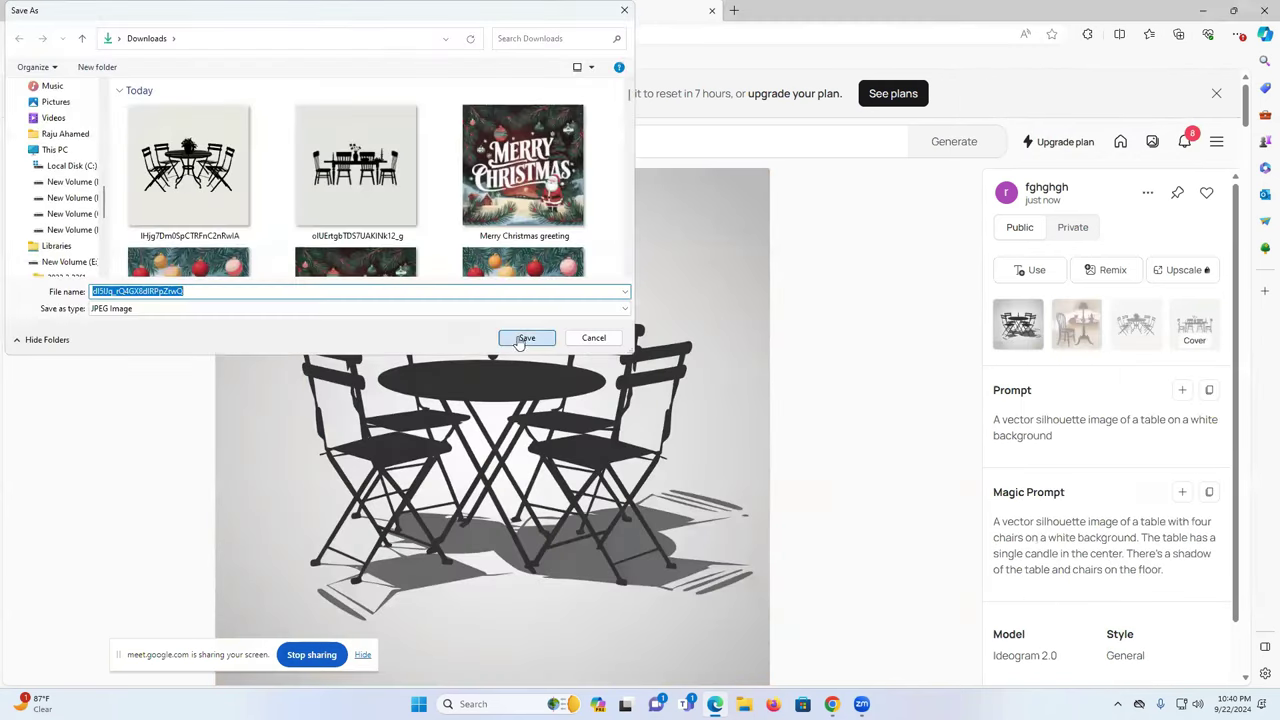
click(523, 340)
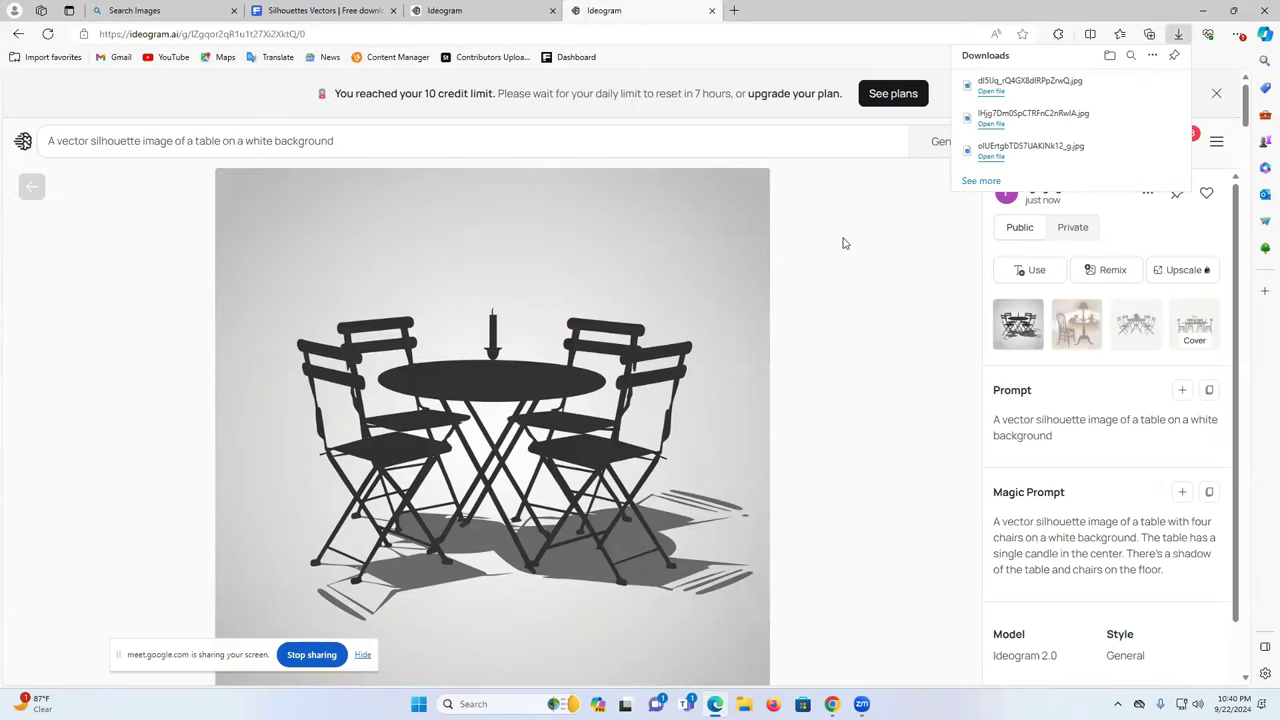
click(843, 243)
Log out of the current Ideogram account and start signing in again with Google
click(1214, 144)
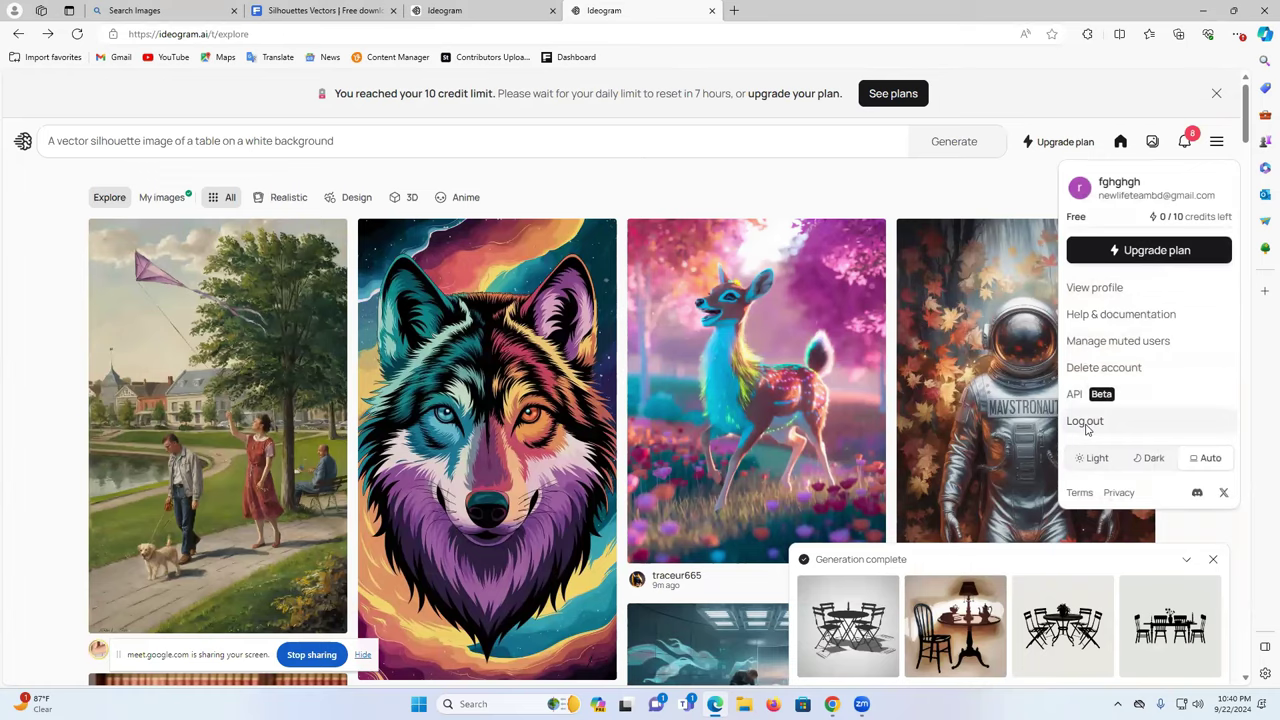
click(1086, 422)
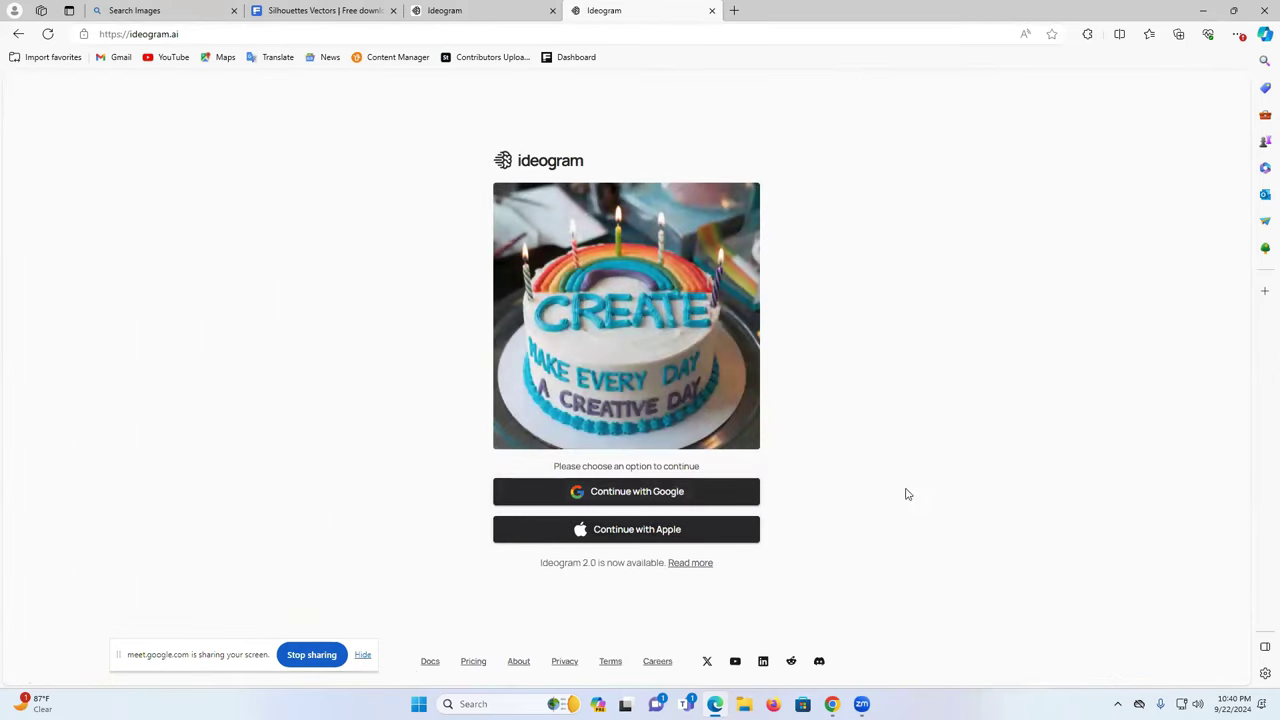
click(637, 494)
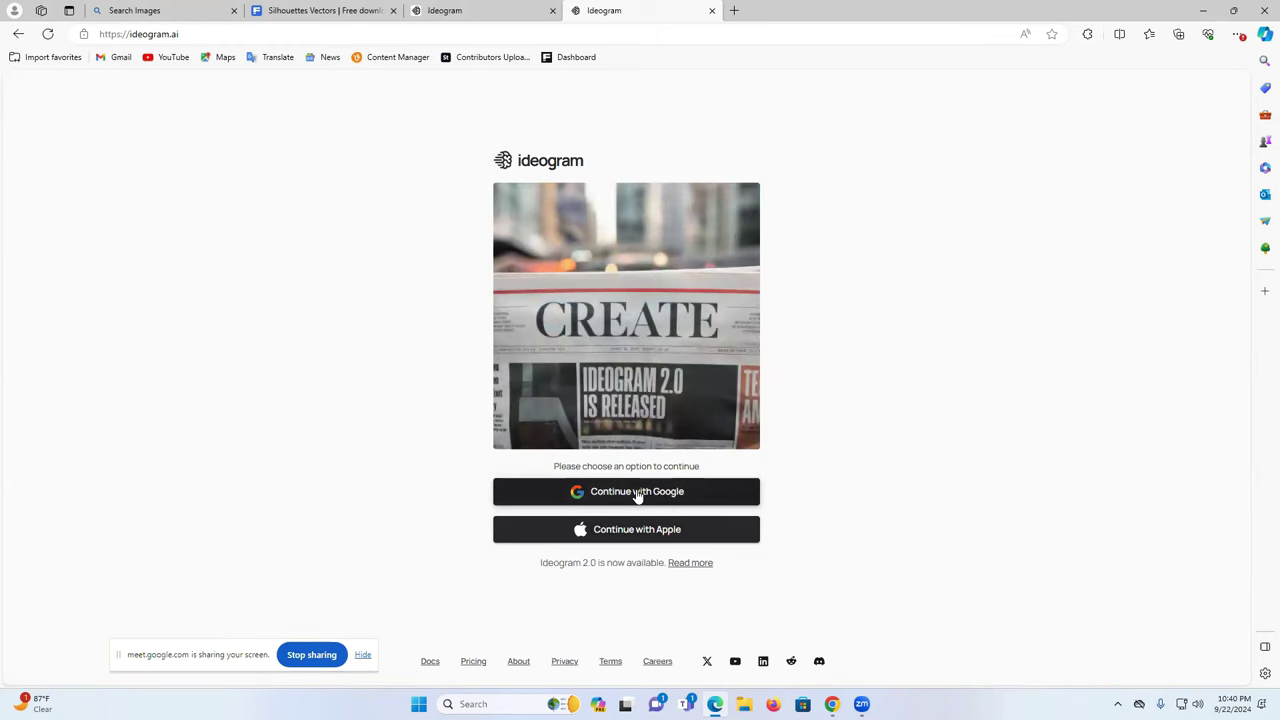
click(633, 496)
click(632, 497)
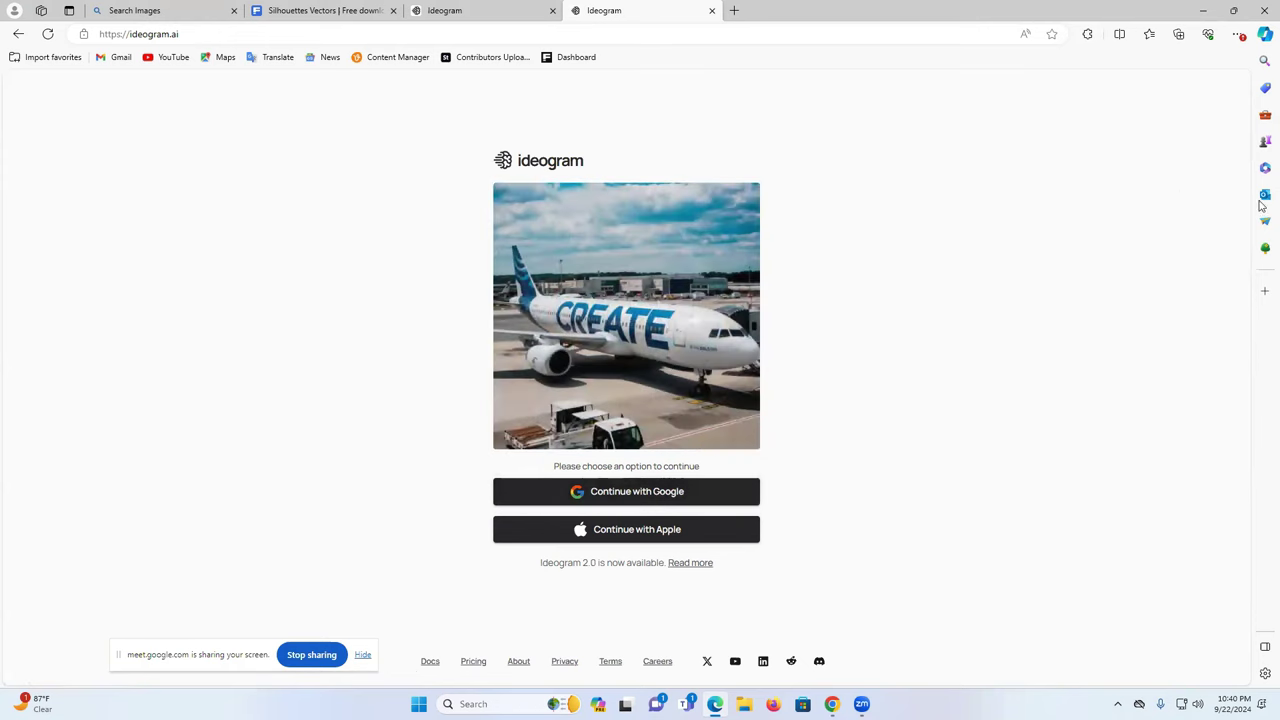
click(637, 491)
click(577, 491)
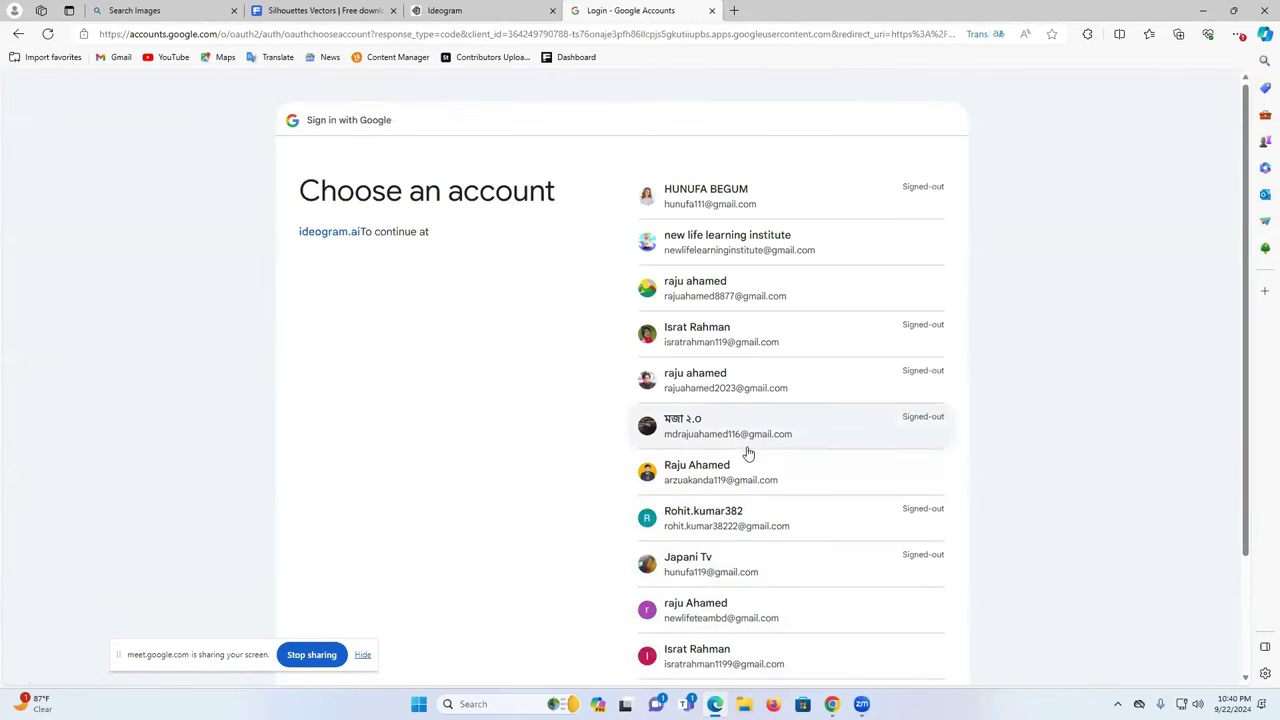
Sign in with a different Google account and agree to the updated Terms of Service and Privacy Policy
click(751, 470)
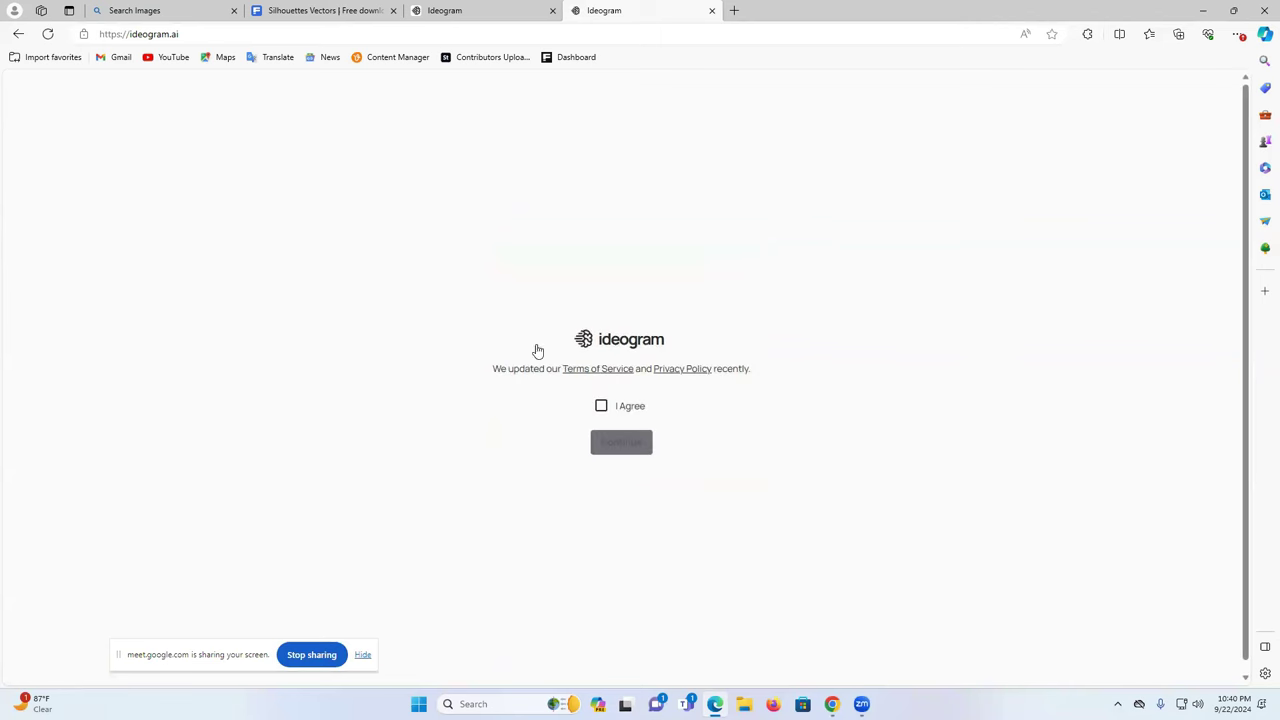
click(601, 406)
click(622, 446)
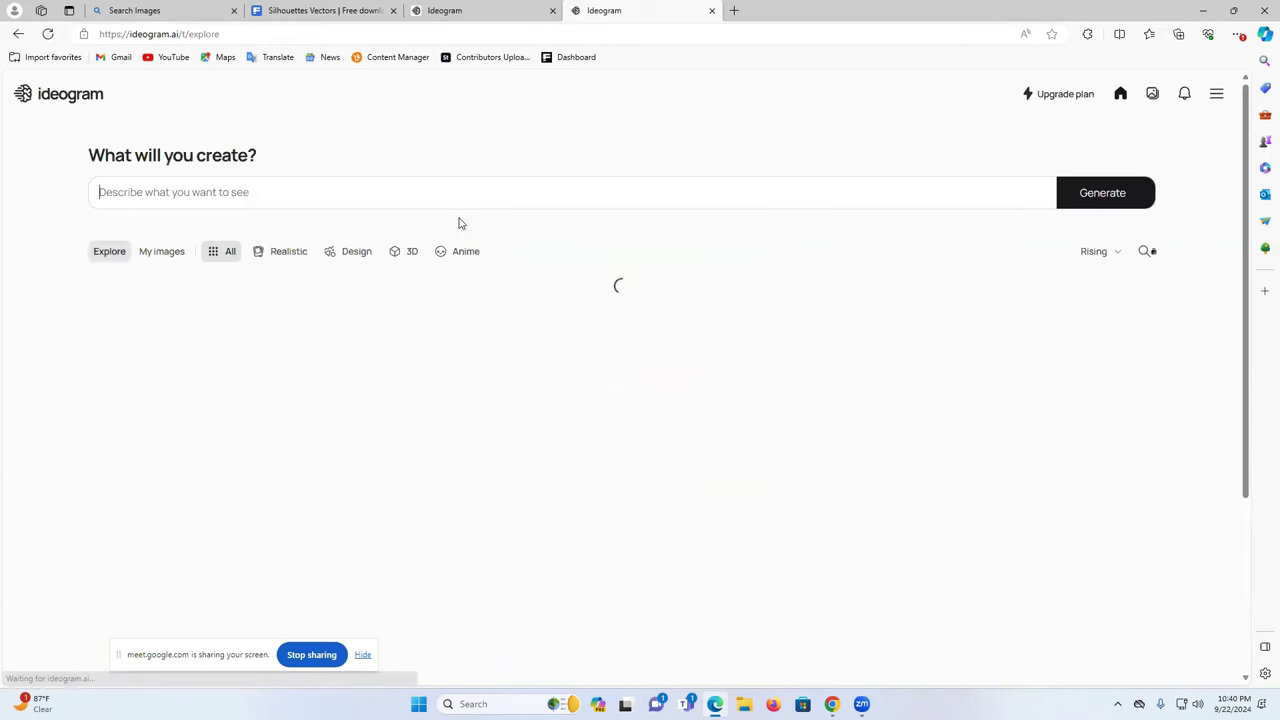
click(399, 195)
text(silhouette)
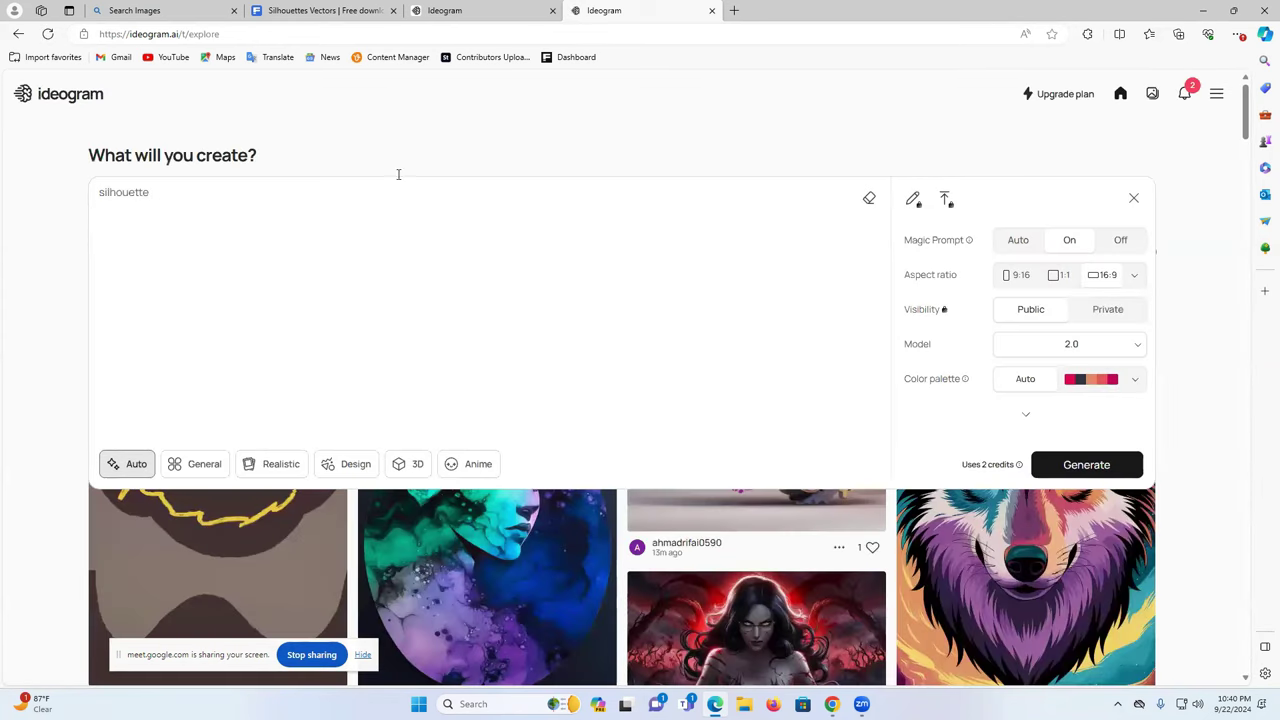
click(305, 9)
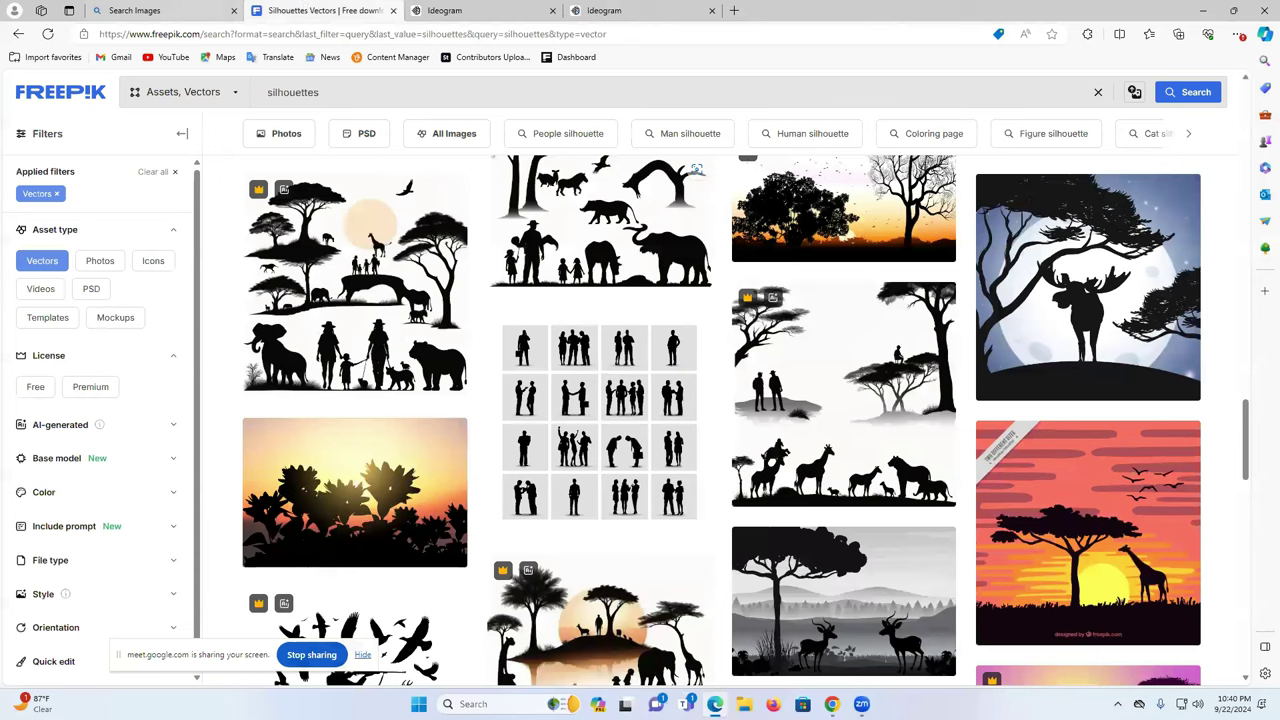
Switch to Chrome and copy the prompt "A vector silhouette image of a table on a white background" from Google Translate
mouse_move(831, 704)
click(750, 632)
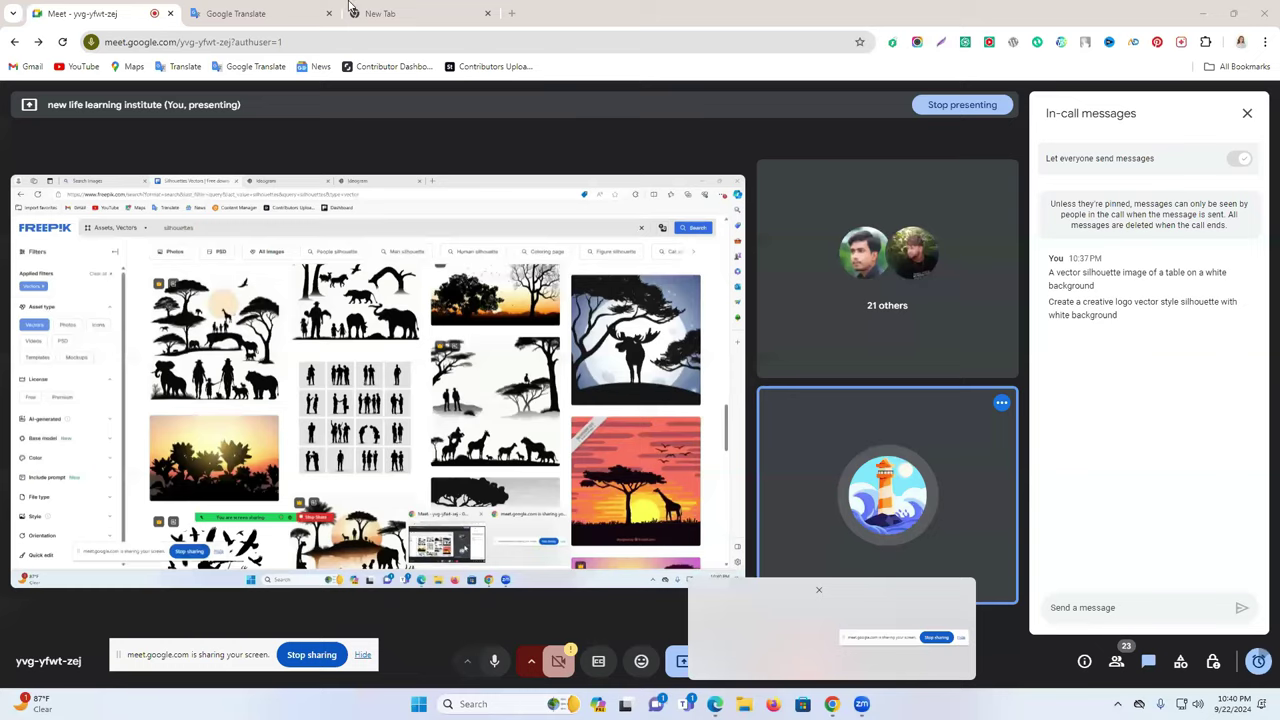
click(266, 13)
triple_click(306, 254)
key(ctrl+c)
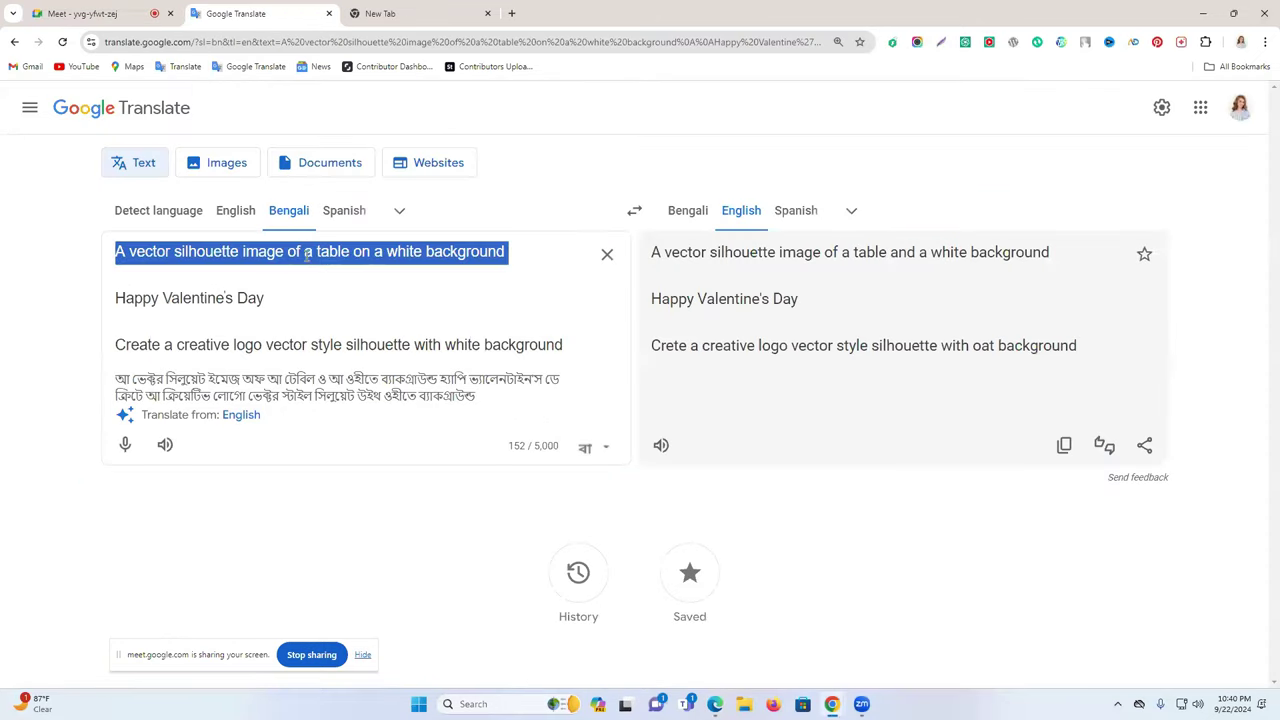
Return to Ideogram in Edge, replace the prompt text with the copied table prompt, and generate the images at a 1:1 aspect ratio
click(715, 704)
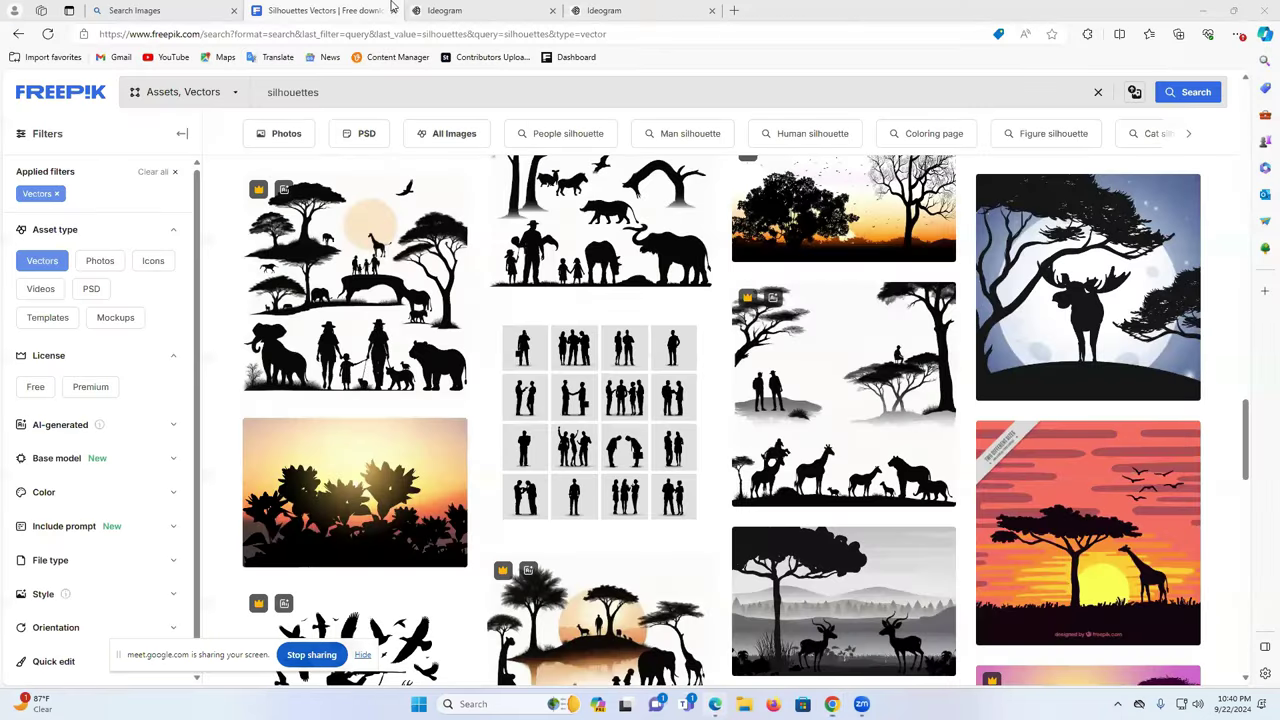
click(592, 10)
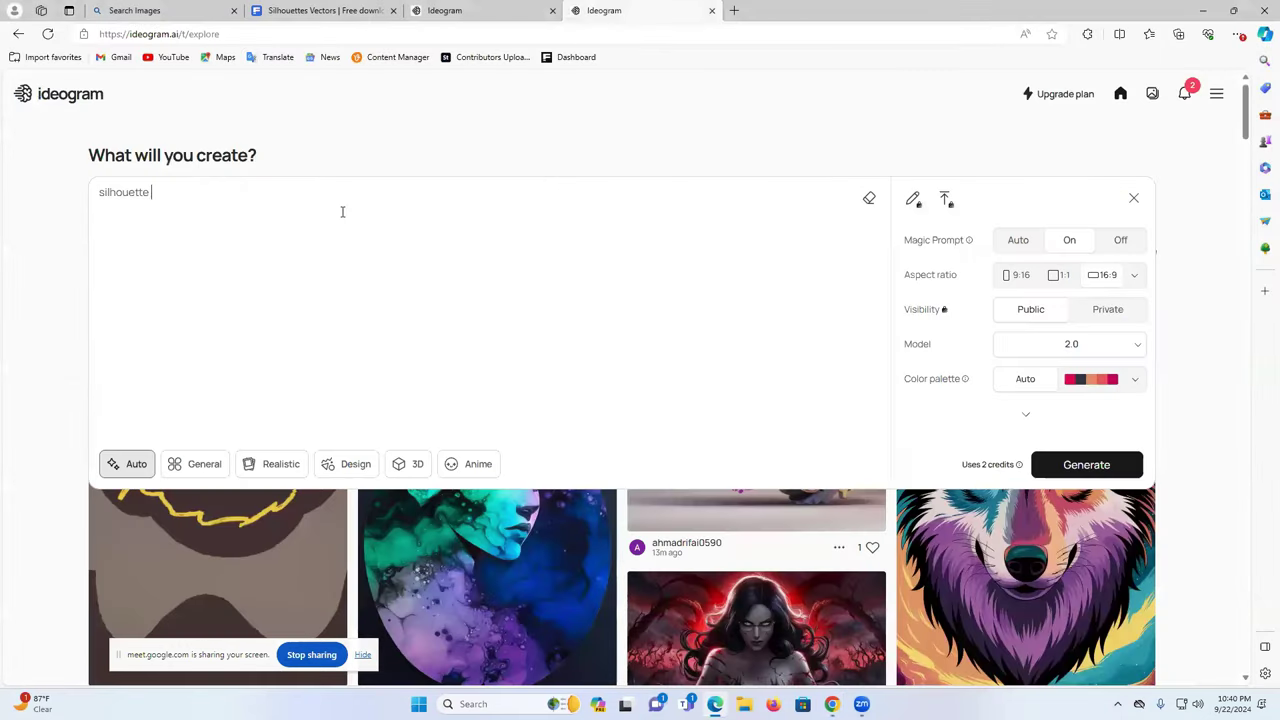
double_click(107, 192)
key(ctrl+v)
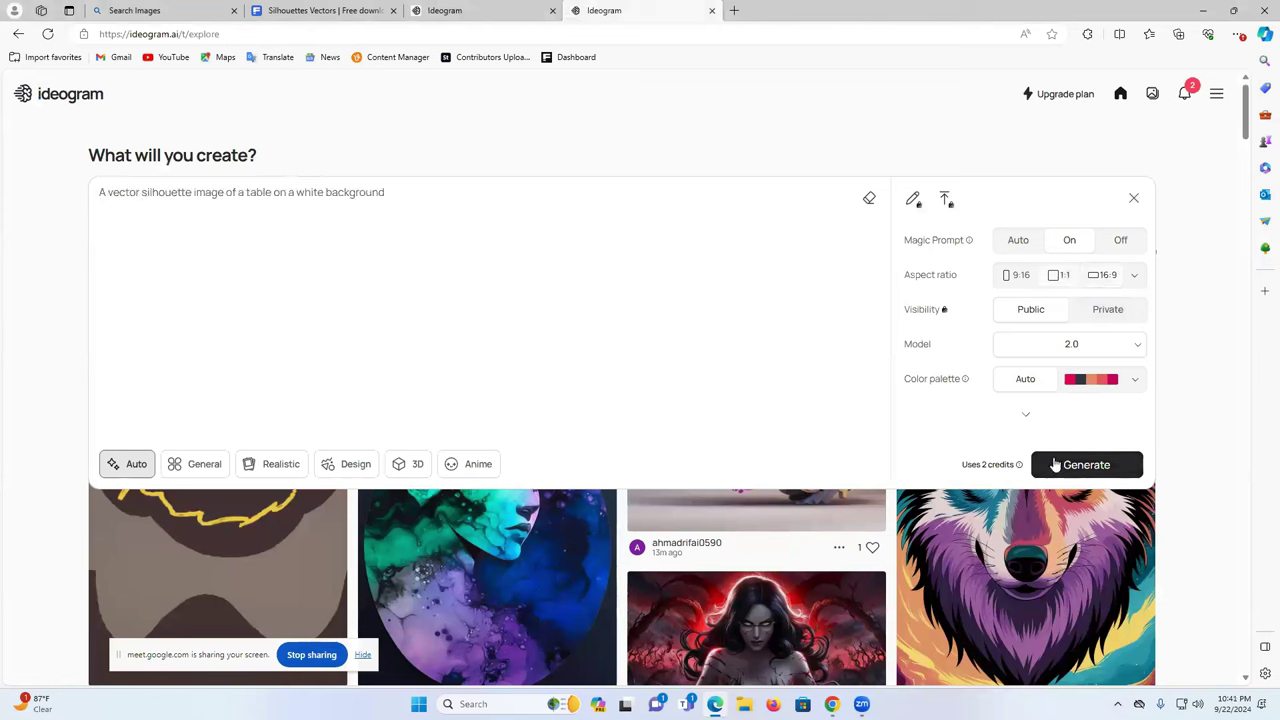
click(1077, 466)
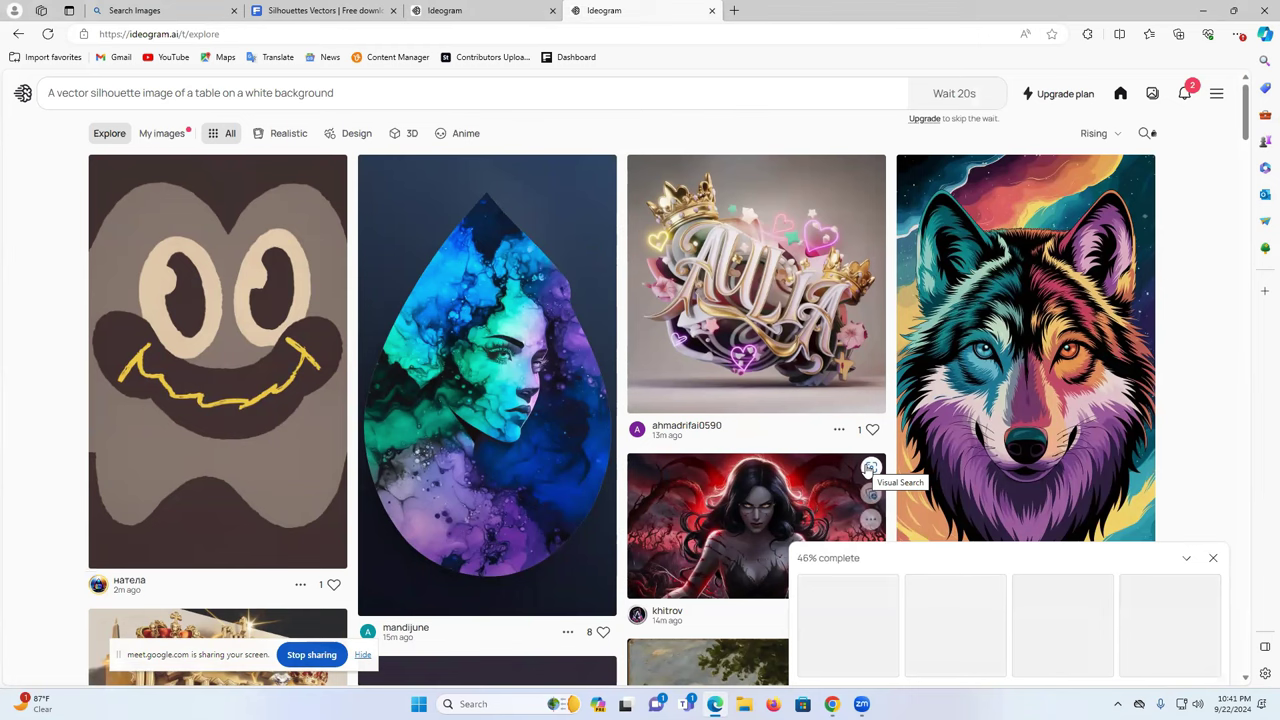
scroll(825, 250, down, 3)
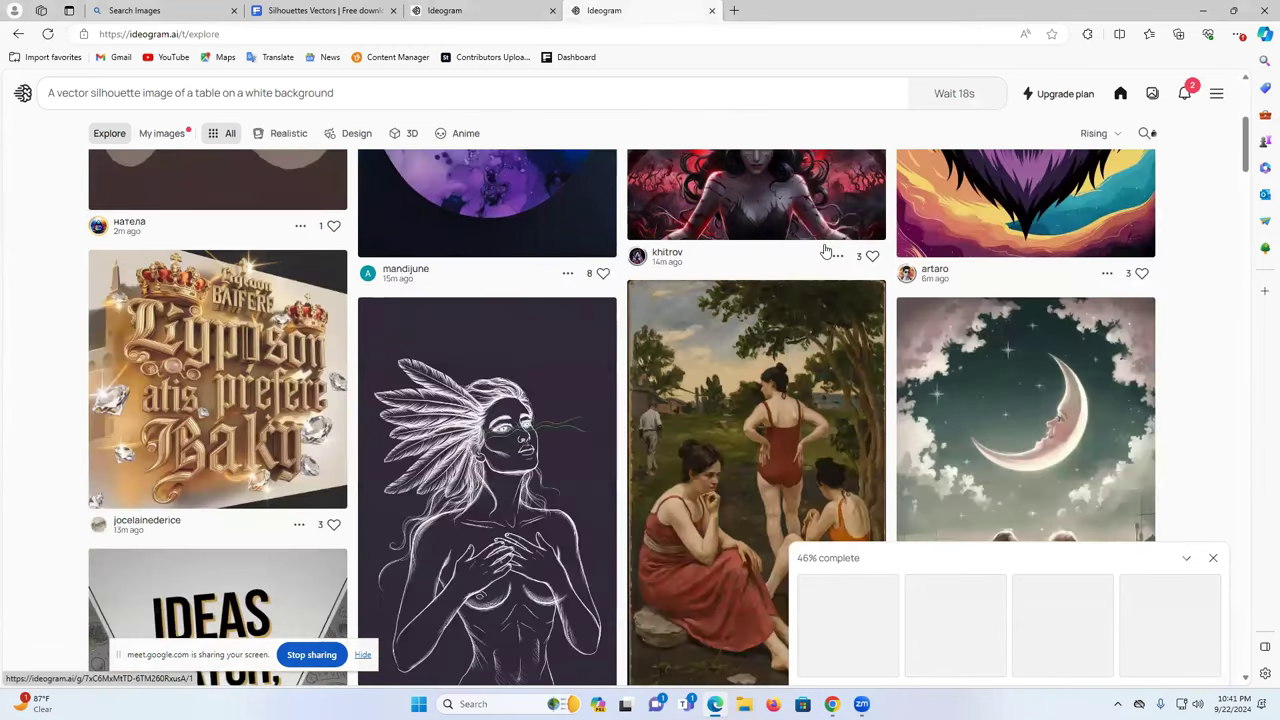
scroll(825, 250, down, 5)
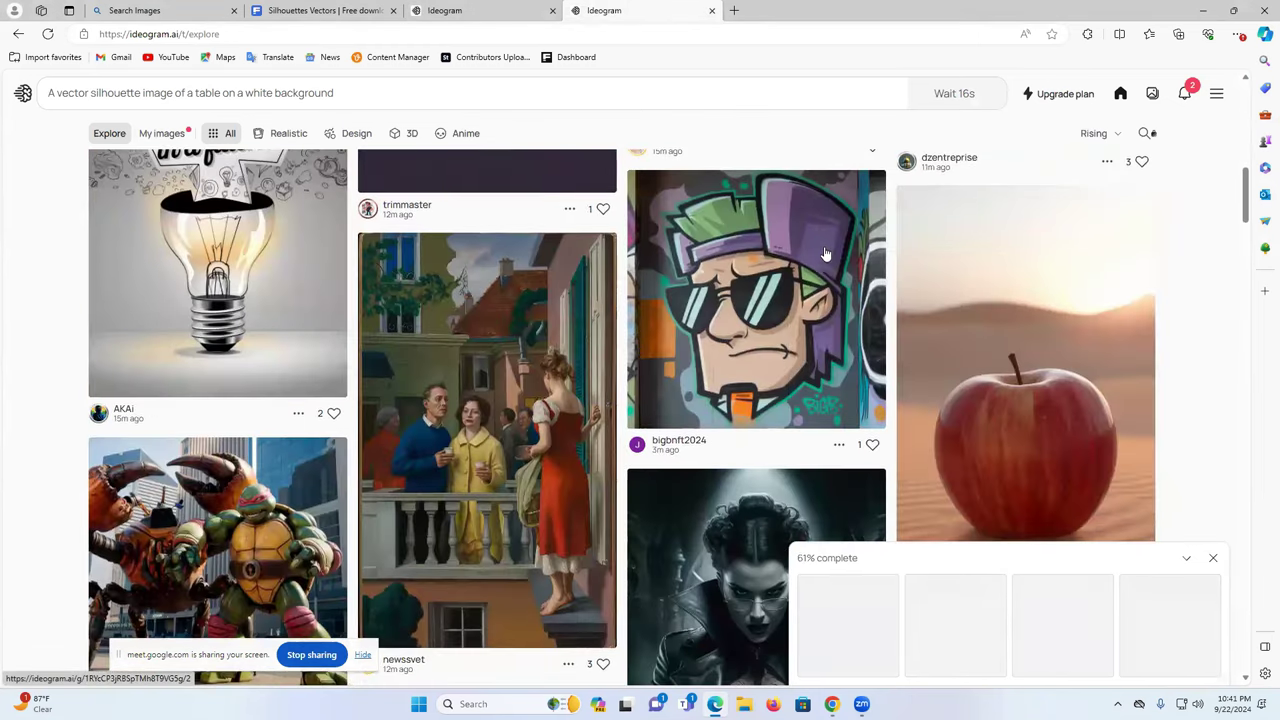
scroll(825, 265, up, 10)
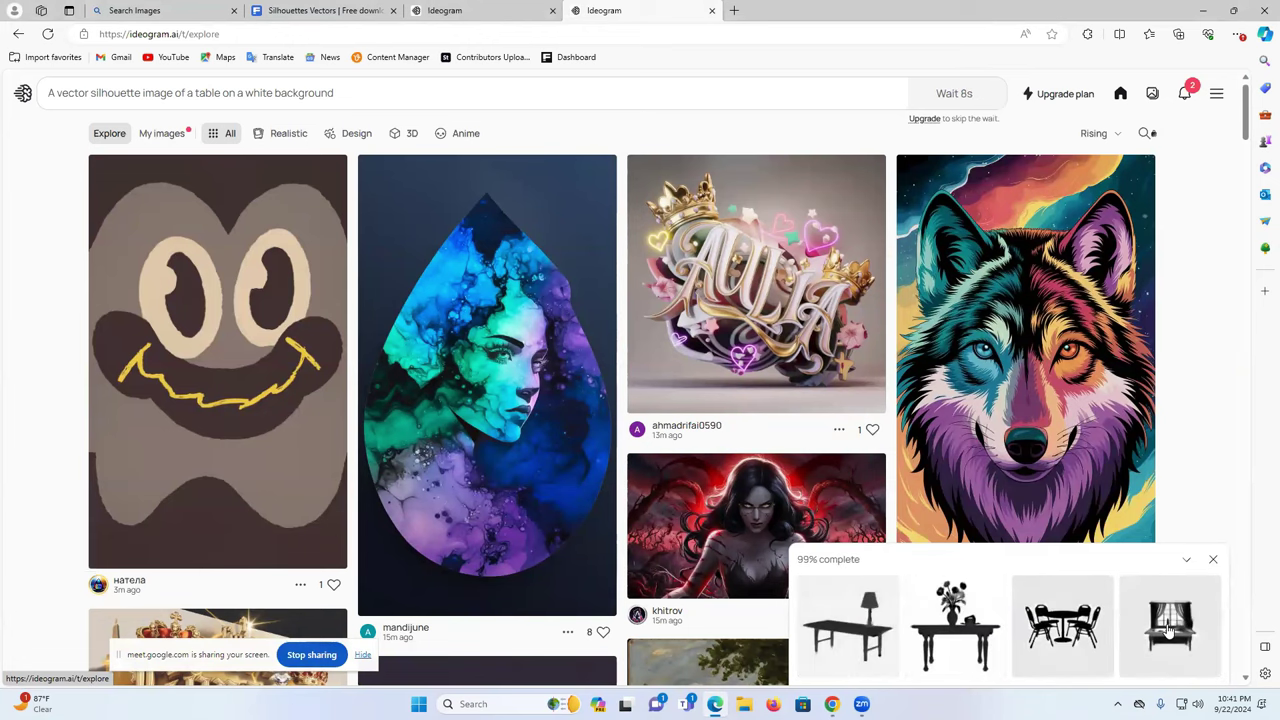
Open the fourth generated image, the table in front of a curtained window, and save it to Downloads as a JPEG image
click(1168, 628)
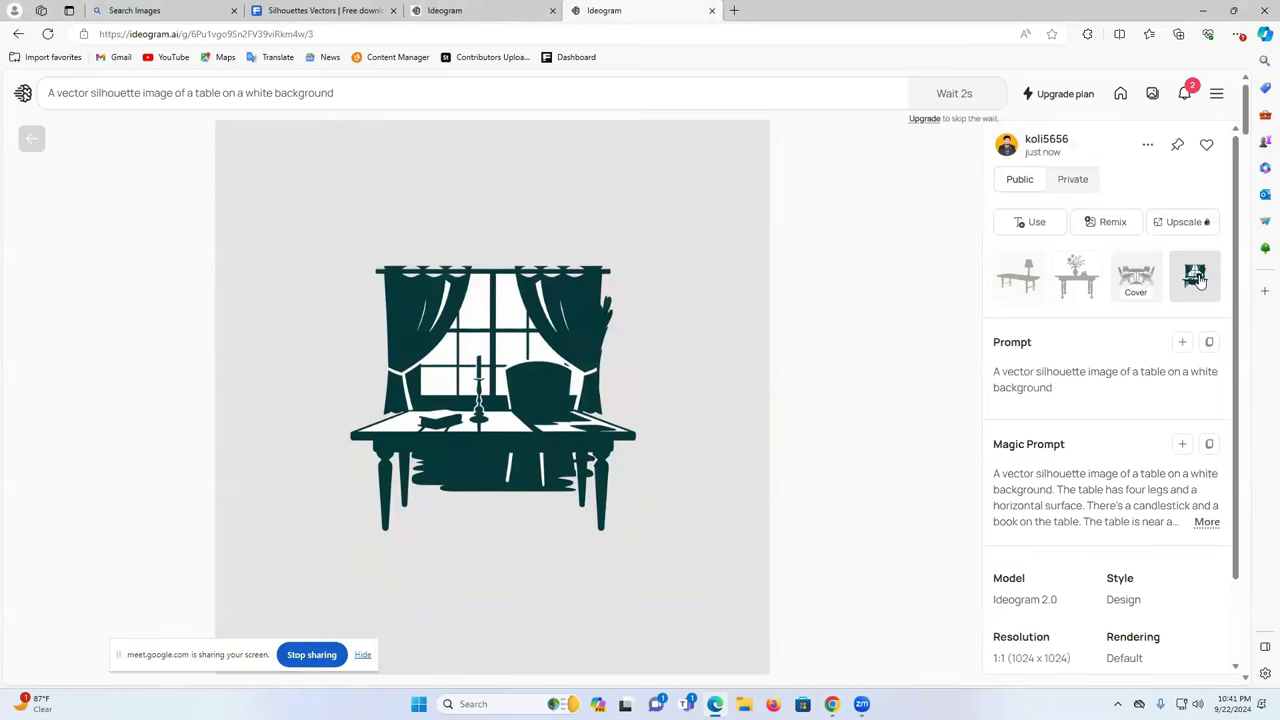
right_click(1196, 278)
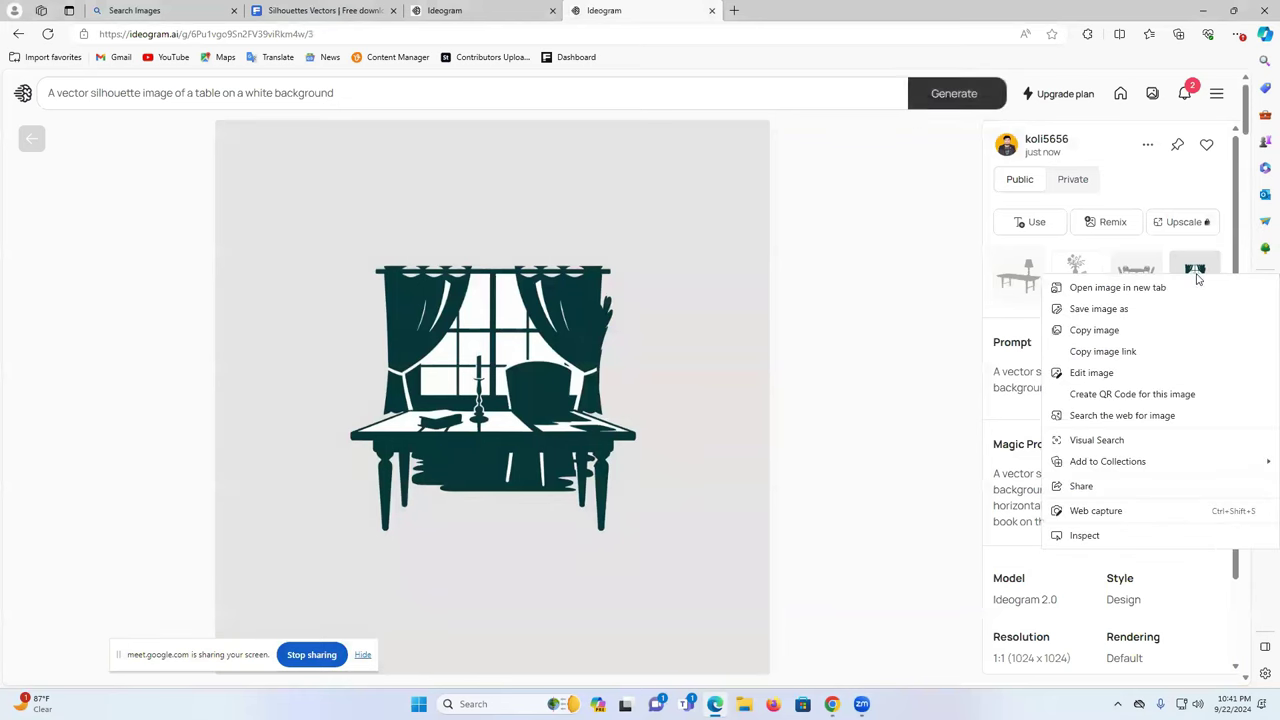
click(1146, 310)
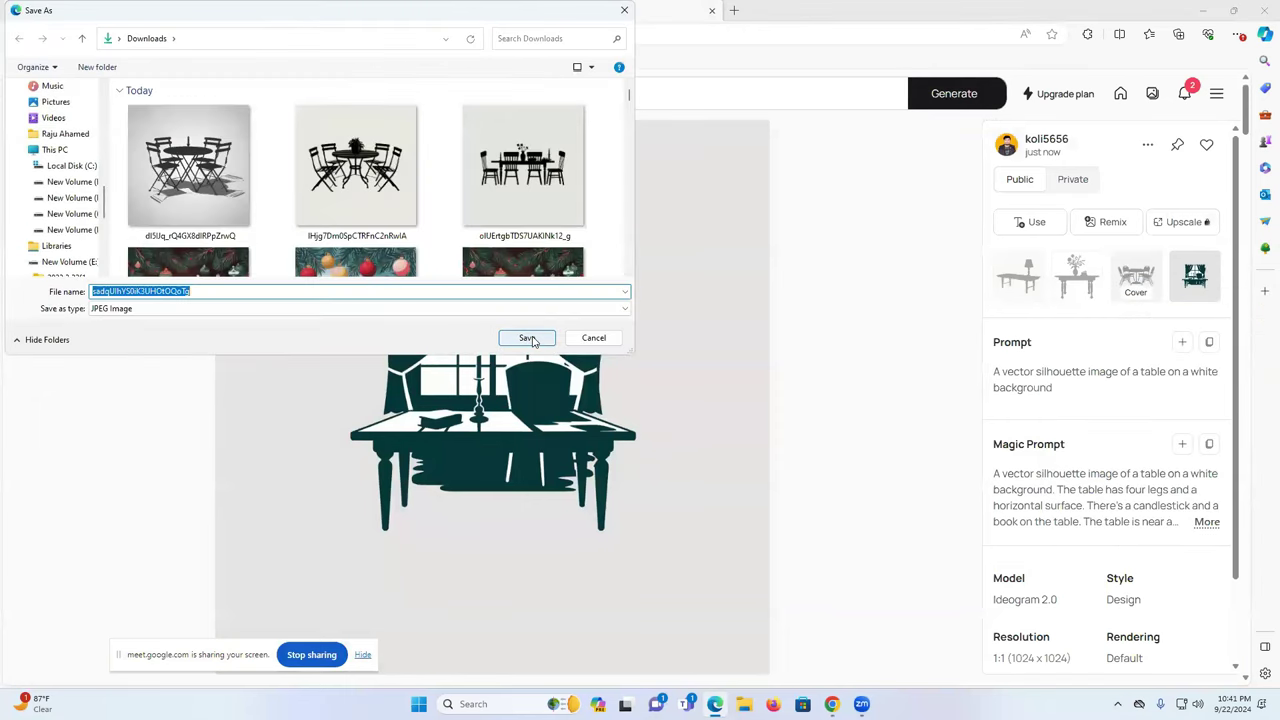
click(527, 338)
Open the third image, the round pedestal table with four chairs, and save it to the Downloads folder
key(Left)
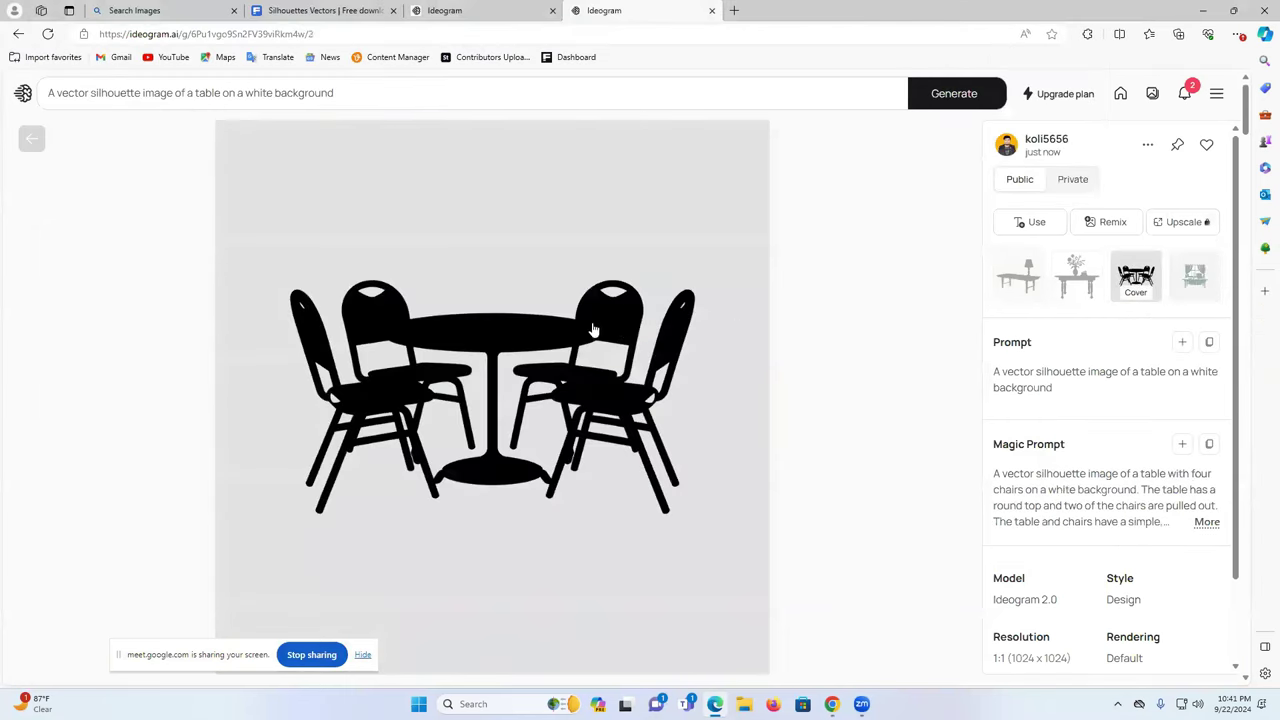
right_click(1140, 285)
click(1105, 301)
click(519, 331)
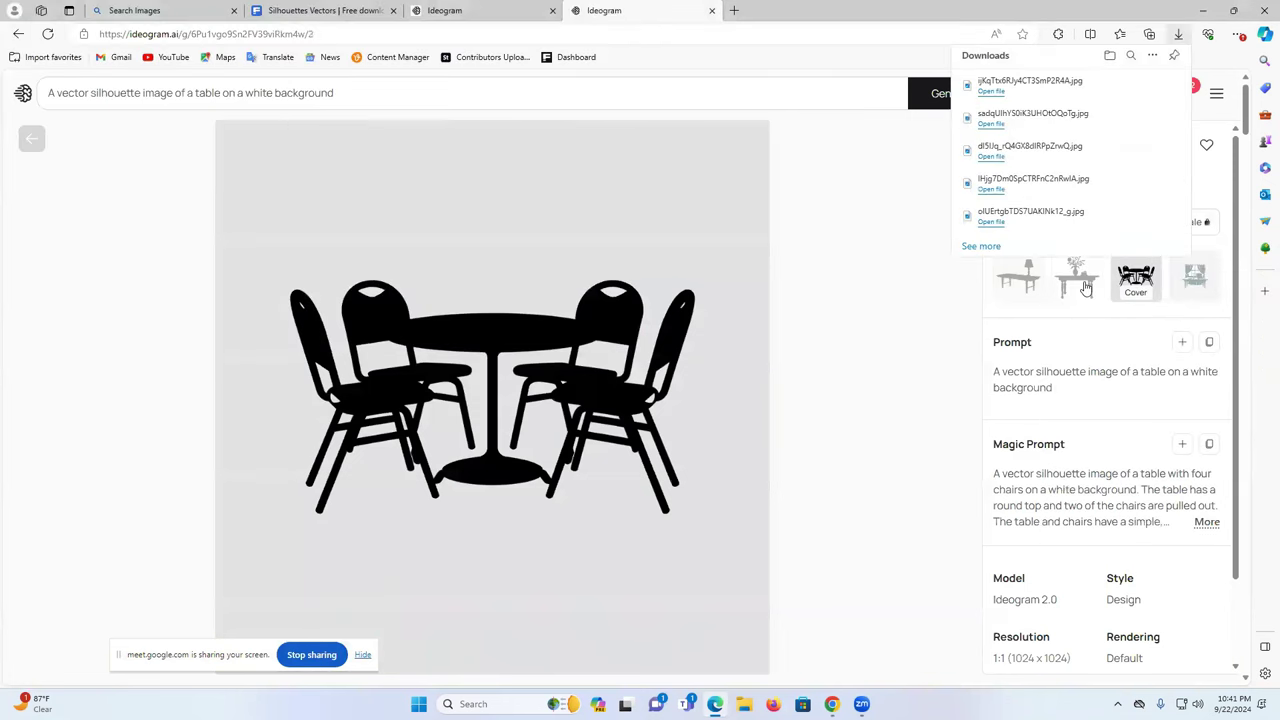
Open the second image, the table with a flower vase and cake, and save it to the Downloads folder
click(1076, 275)
right_click(1064, 279)
click(1113, 312)
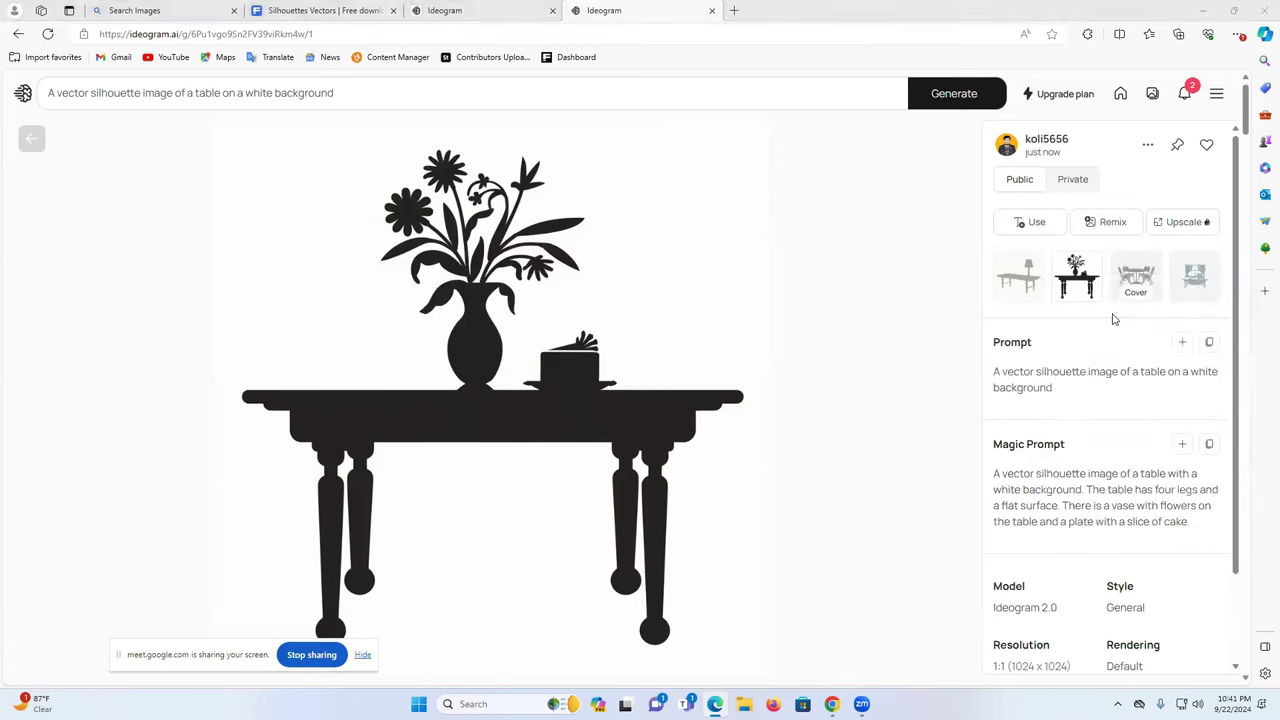
click(523, 334)
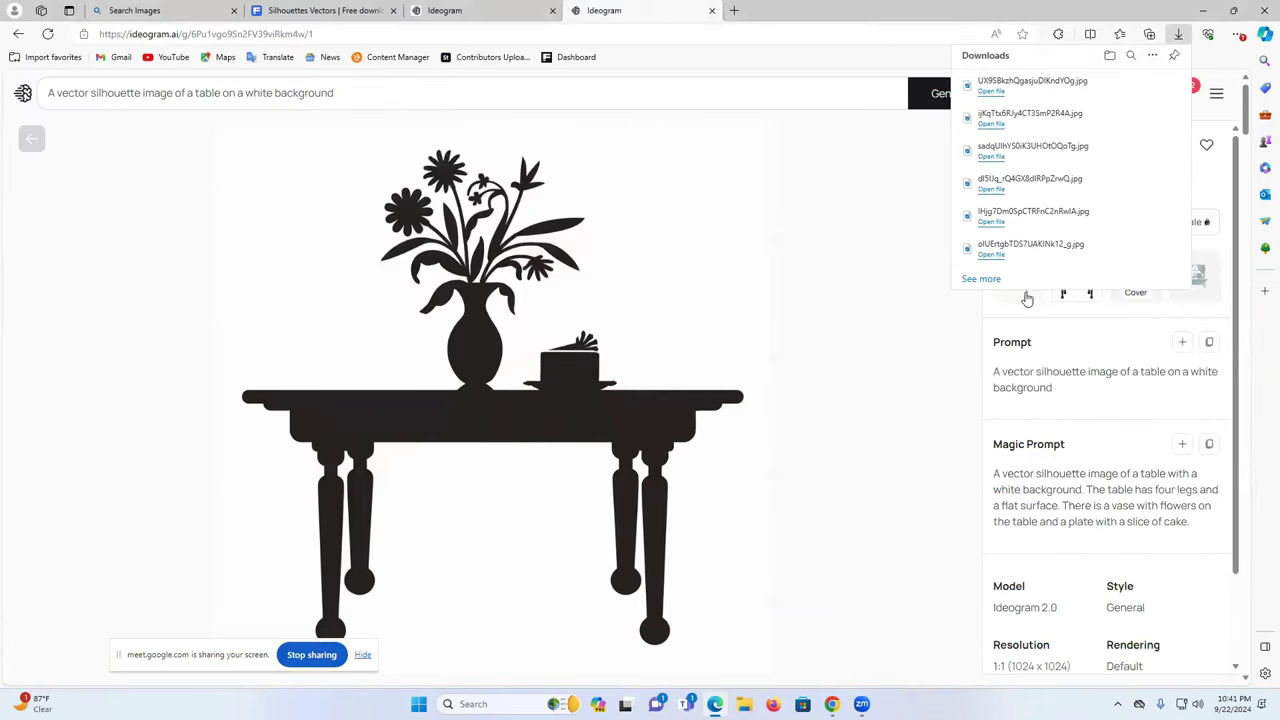
Open the first image, the long table with a lamp, and save it to the Downloads folder
click(1027, 288)
right_click(1016, 284)
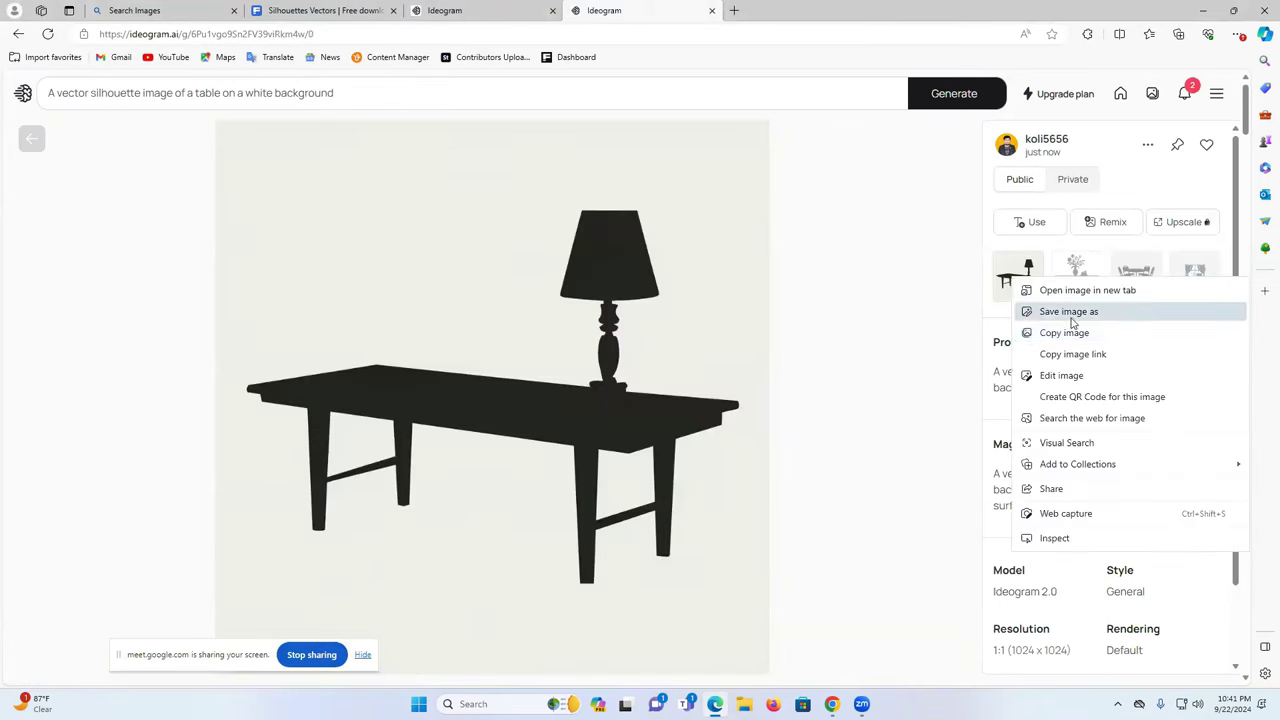
click(1045, 311)
click(539, 338)
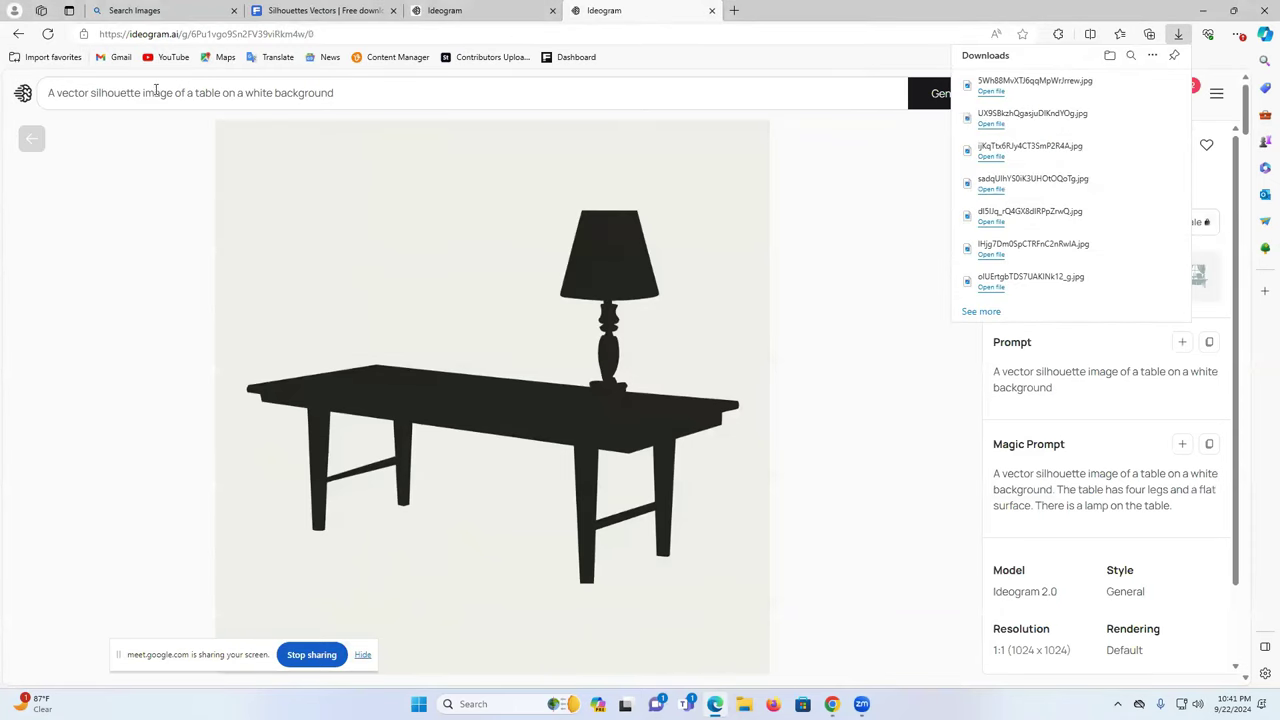
Replace the word "table" with "cat" in the prompt, generate the silhouette images, and open the first result
double_click(199, 92)
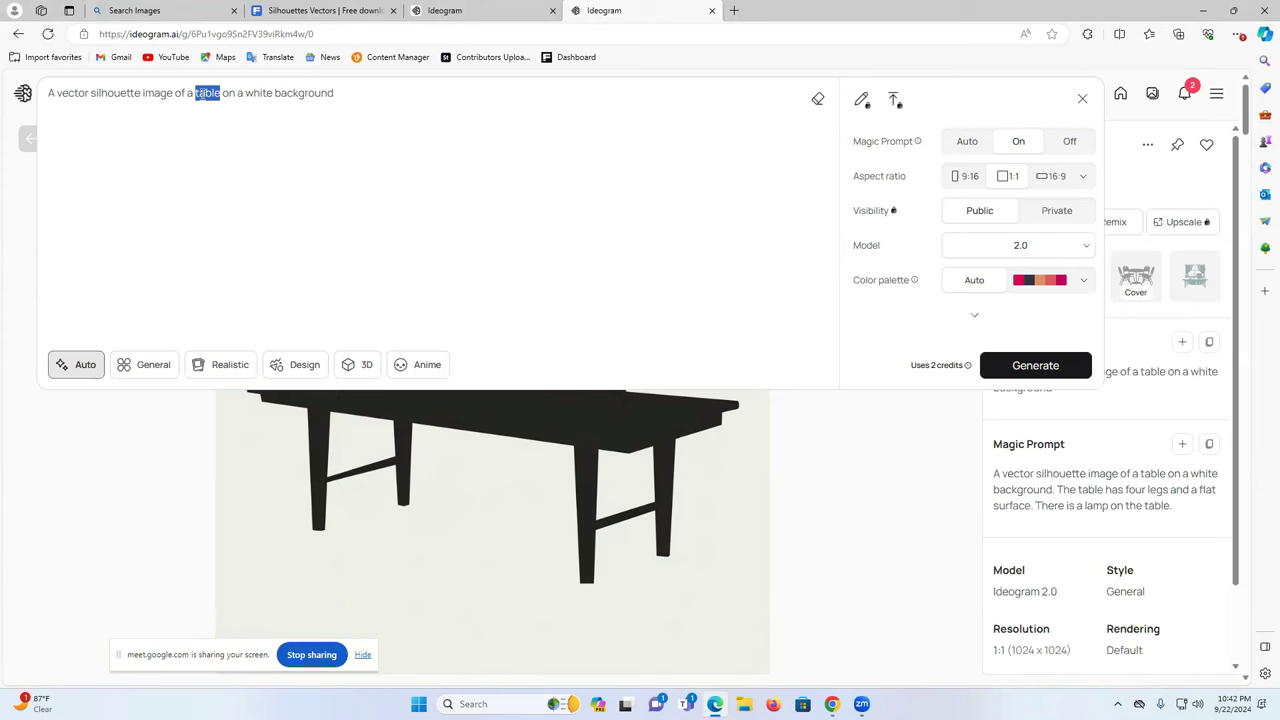
text(cat)
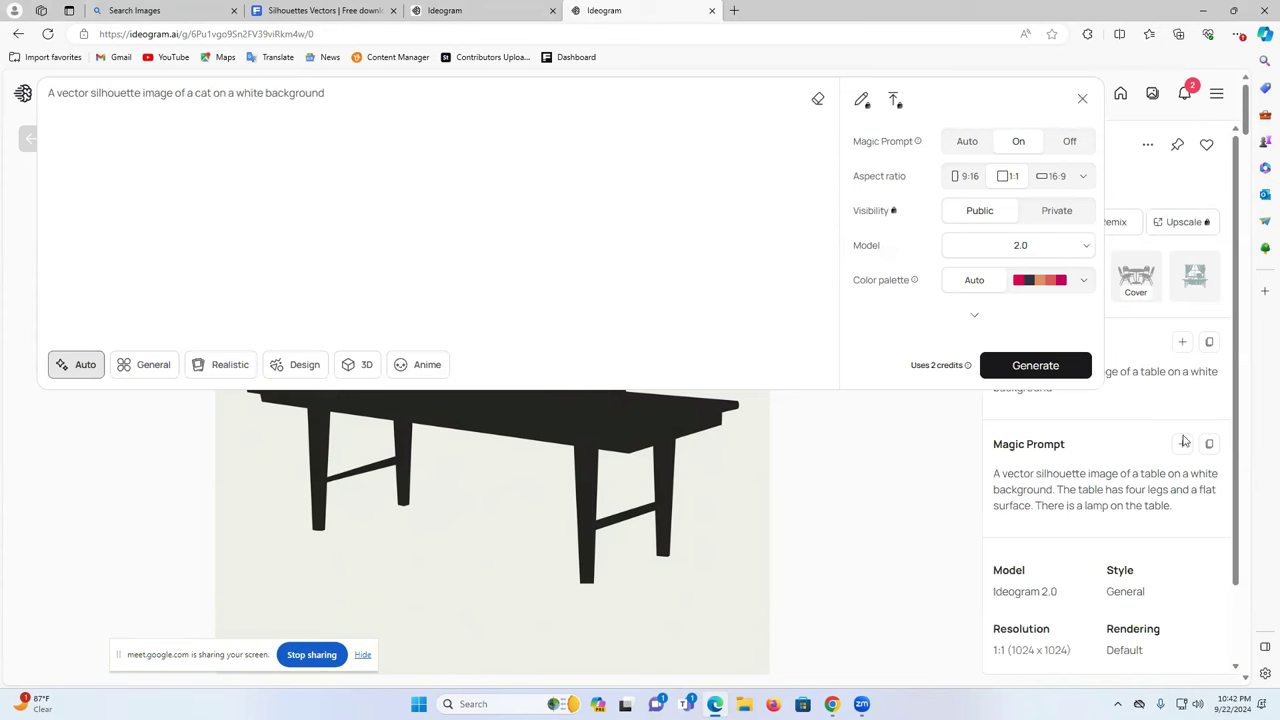
click(1036, 366)
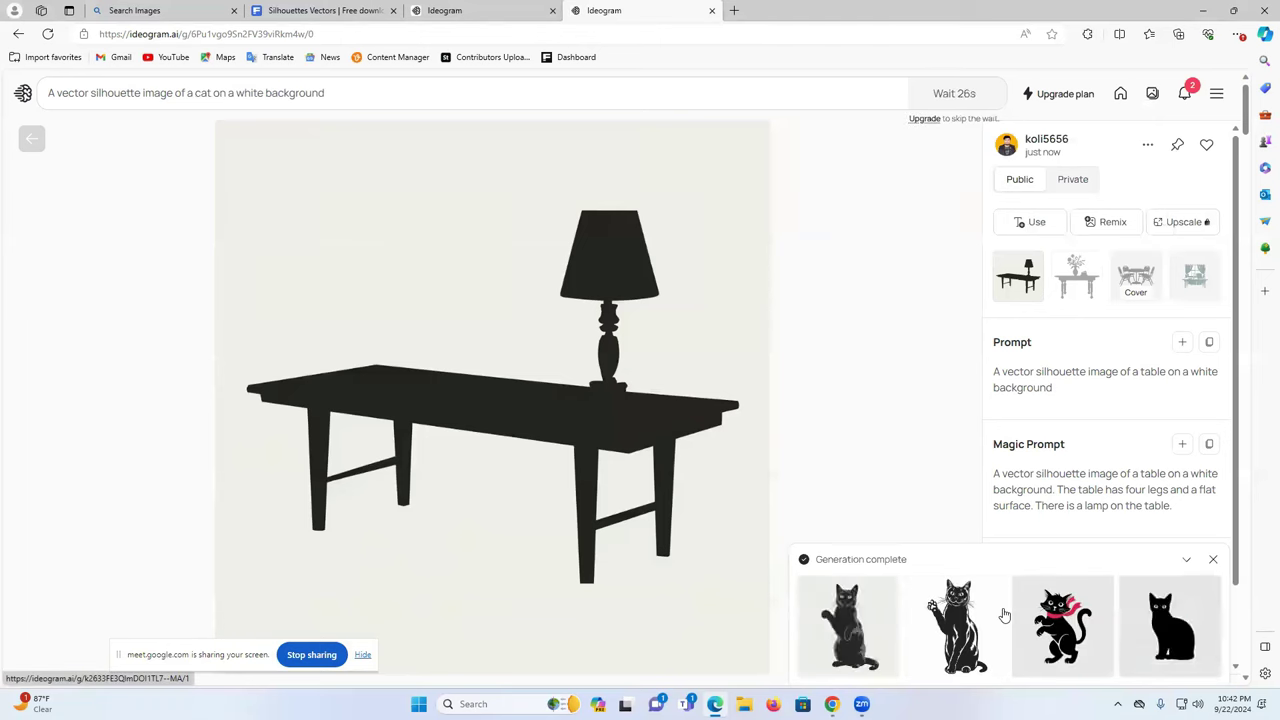
click(877, 616)
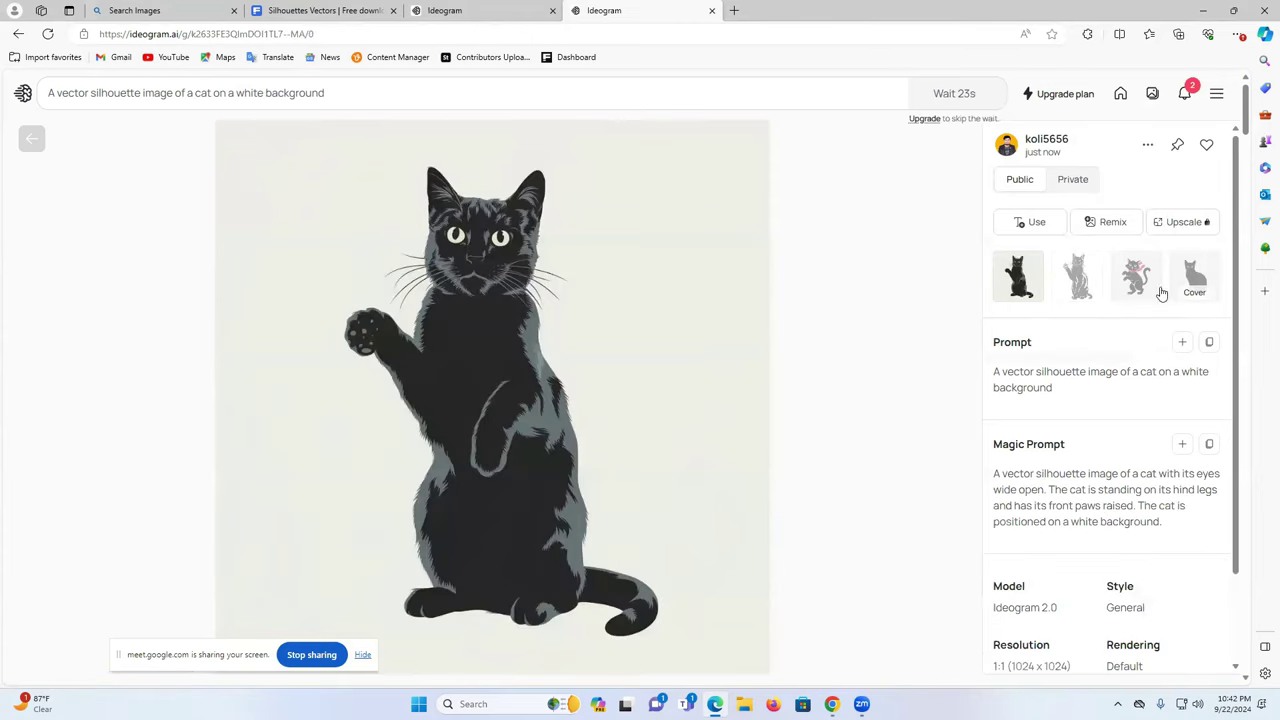
Save the first cat image, the black cat with one raised paw on a cream background, to the Downloads folder
right_click(1031, 279)
click(1077, 310)
key(Return)
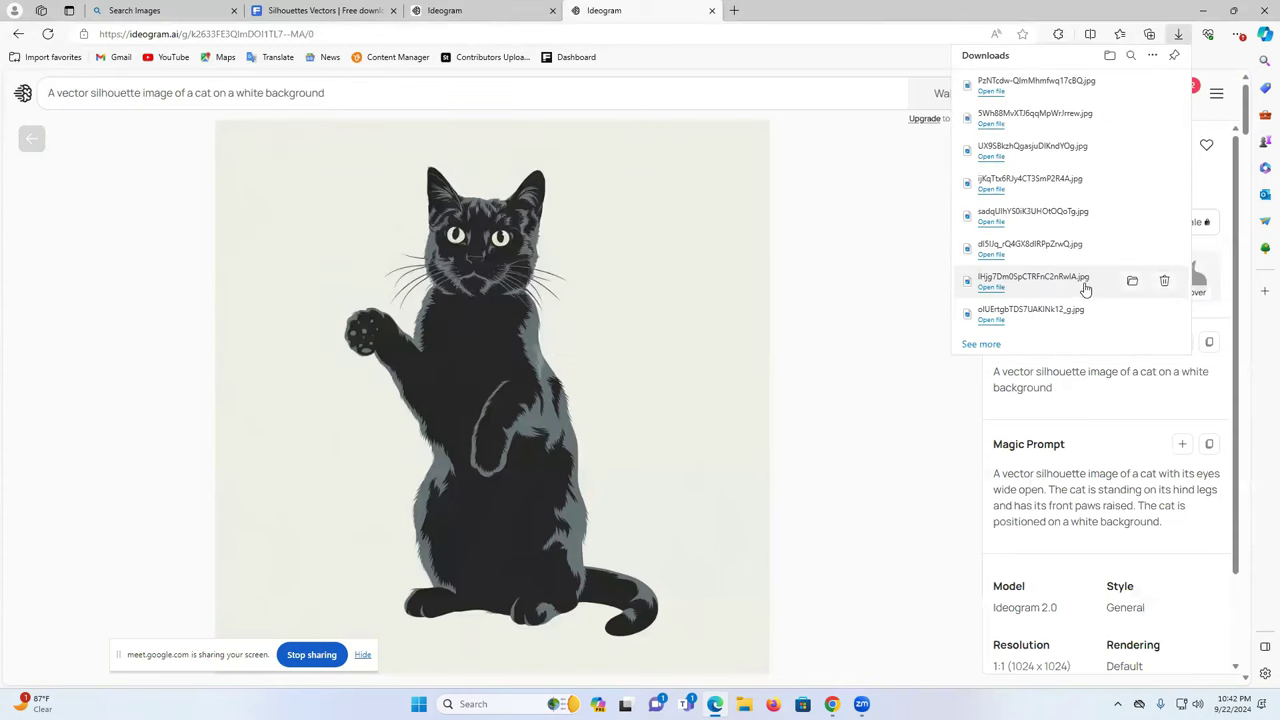
Open the fourth image, the plain sitting black cat, and save it to the Downloads folder as a JPEG
click(1195, 275)
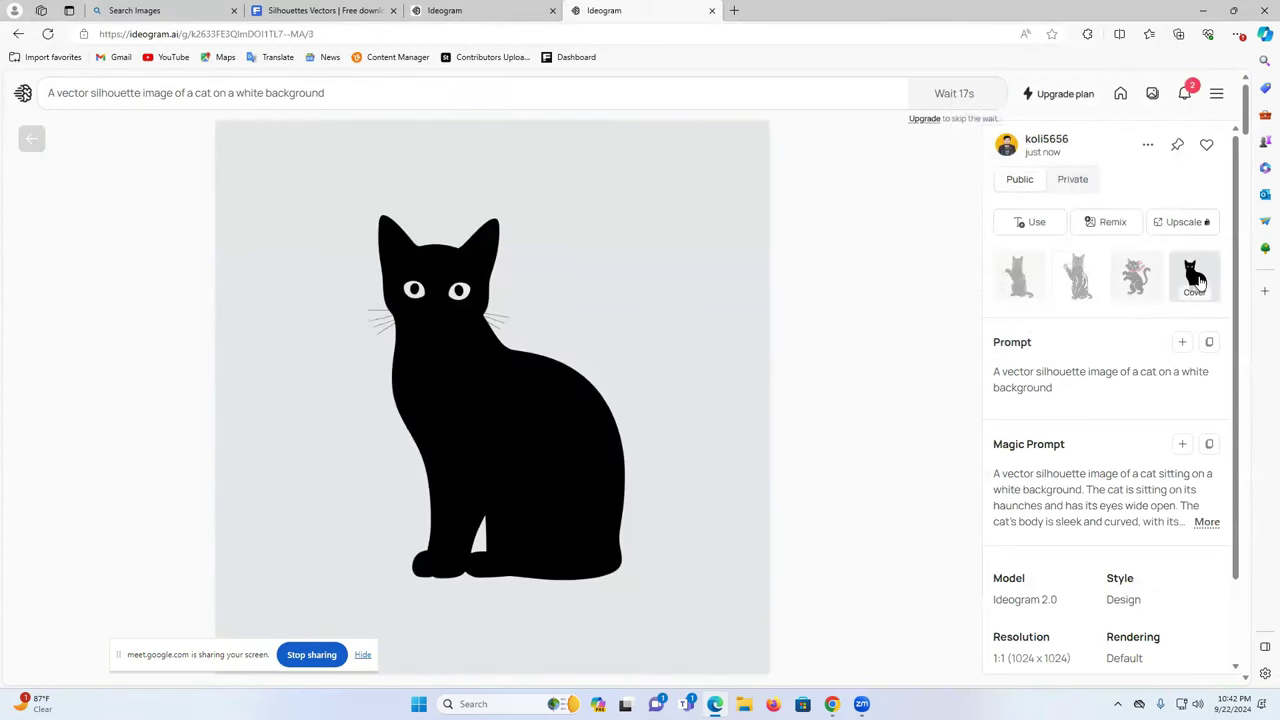
right_click(1197, 280)
click(1147, 312)
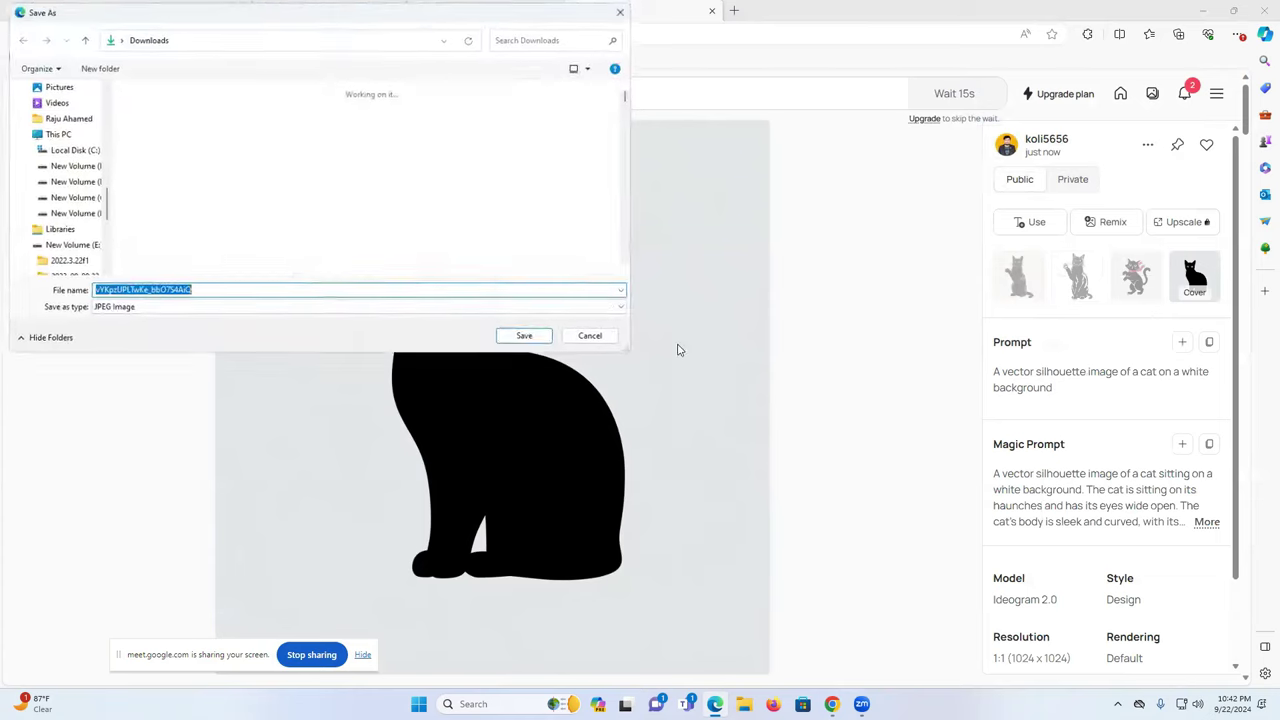
key(Return)
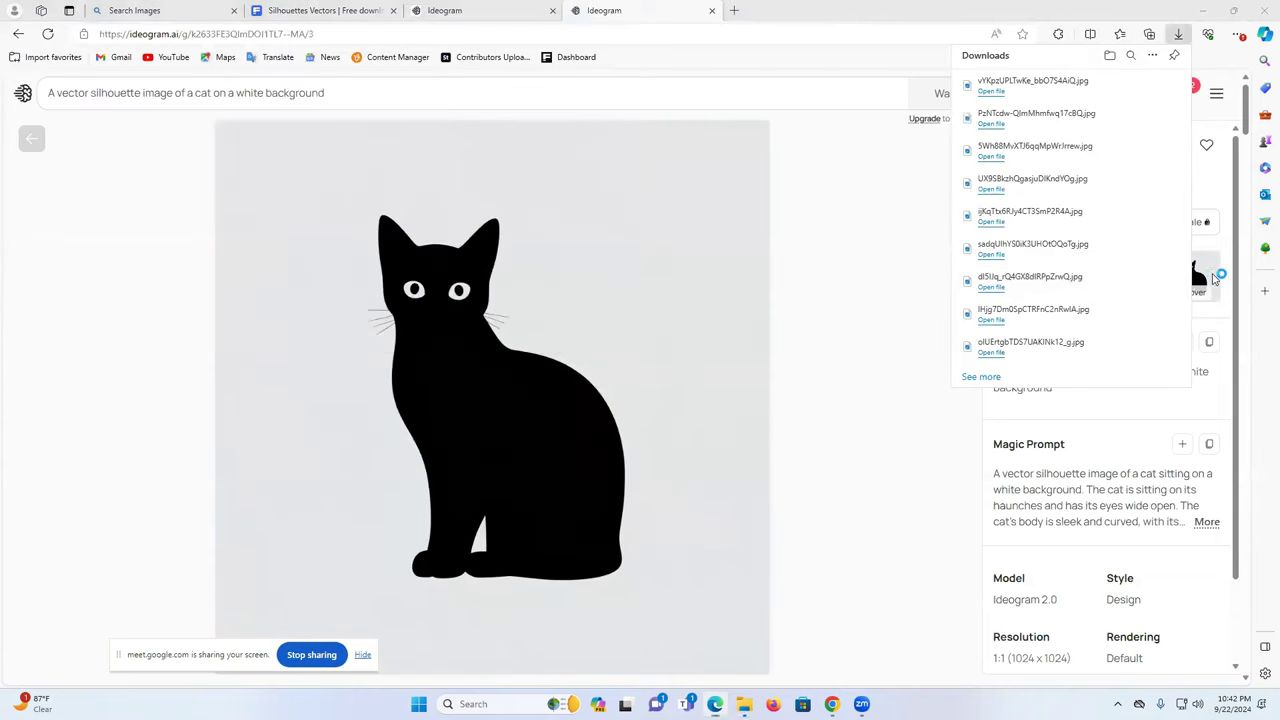
click(1132, 281)
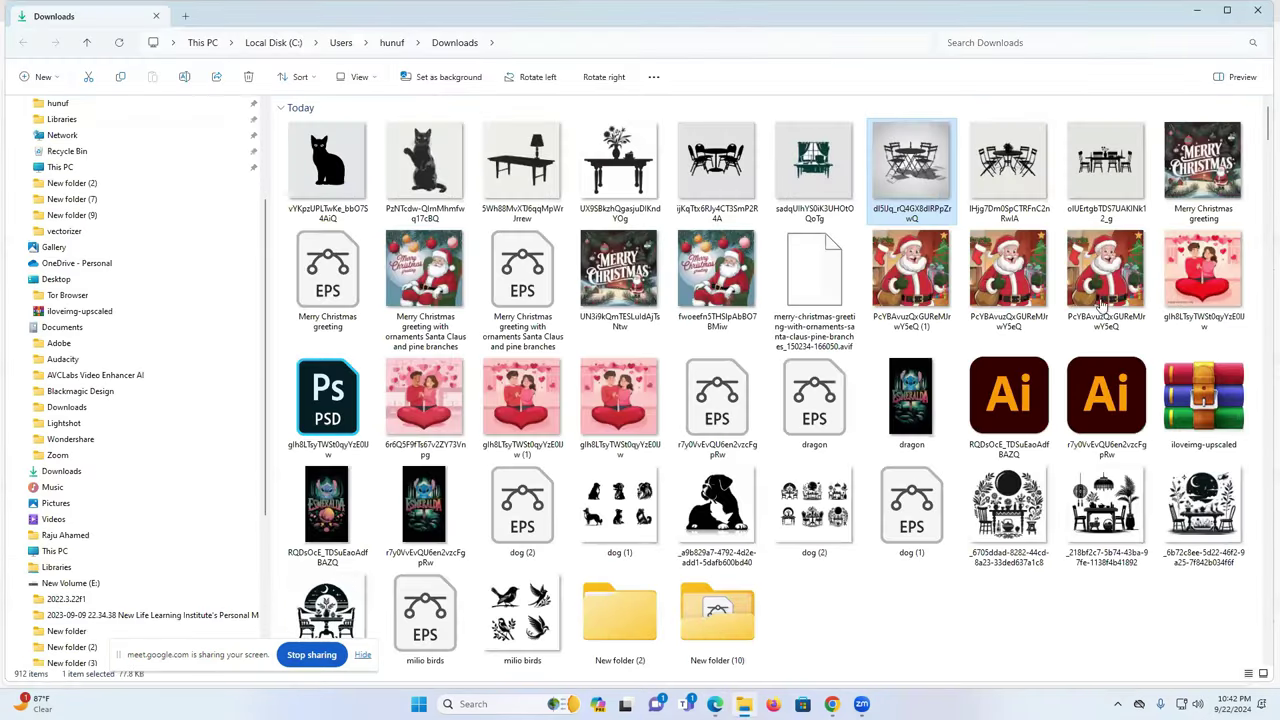
click(1259, 11)
Save the third image, the cat wearing a red scarf, to the Downloads folder
right_click(1138, 280)
click(1143, 312)
click(545, 338)
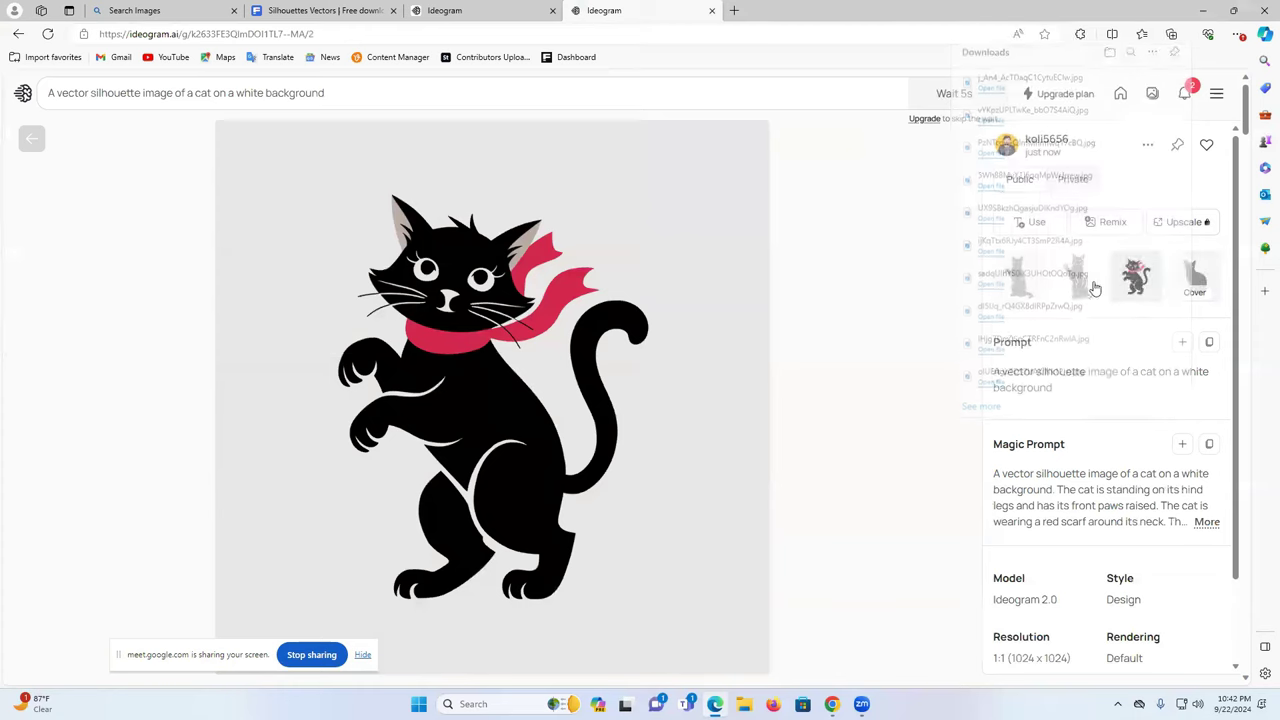
Open the second image, the black-and-white cat with a raised paw, and save it to the Downloads folder
click(1078, 278)
right_click(1085, 280)
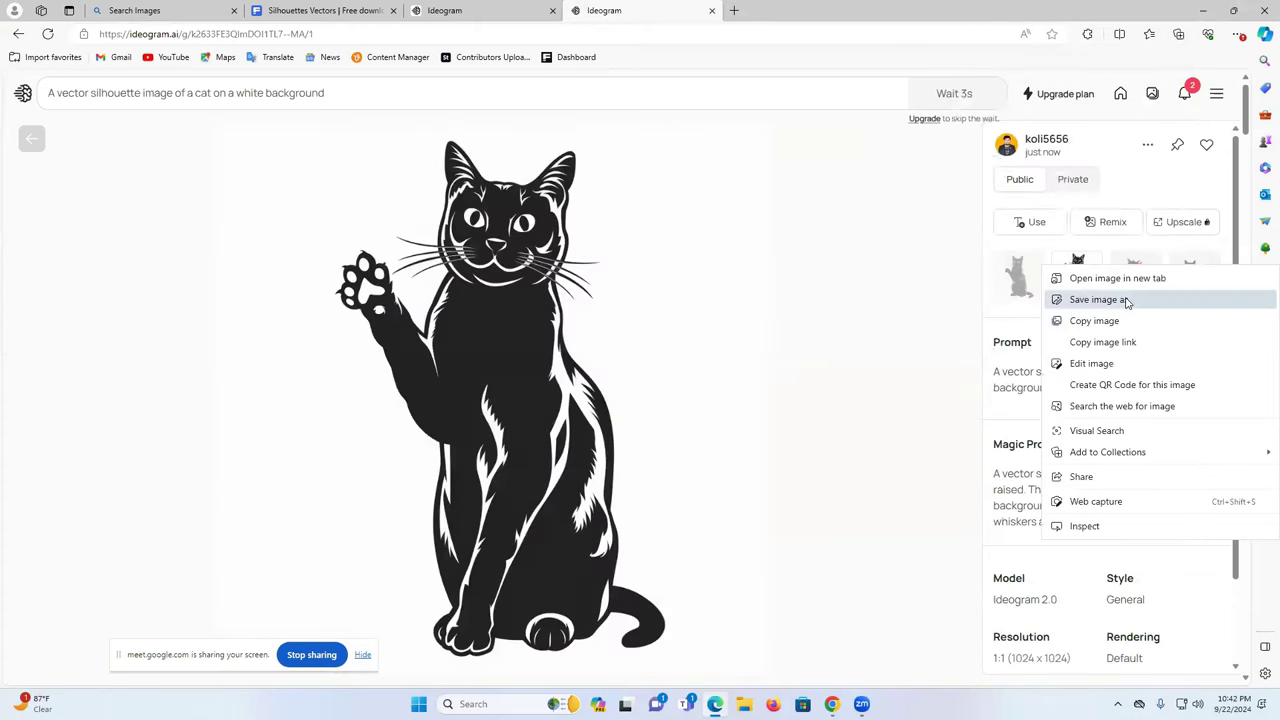
click(1123, 300)
click(513, 340)
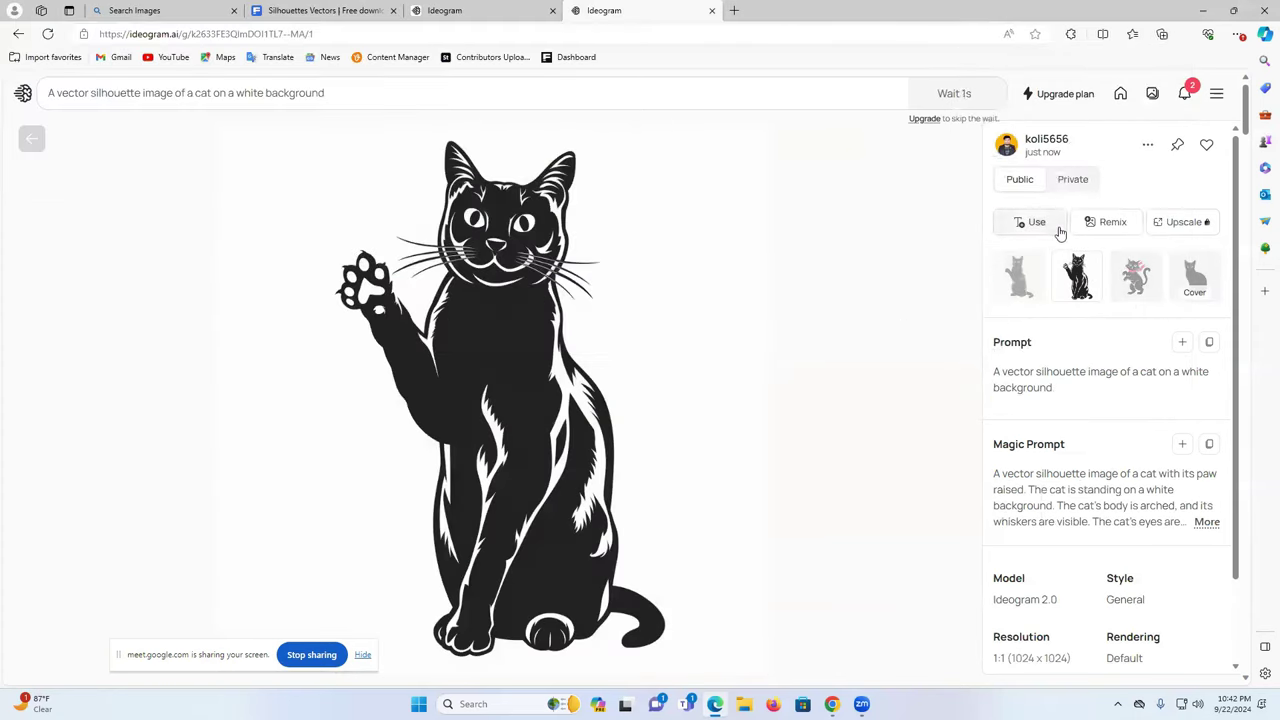
Generate another set of images from the same prompt, "A vector silhouette image of a cat on a white background"
click(822, 90)
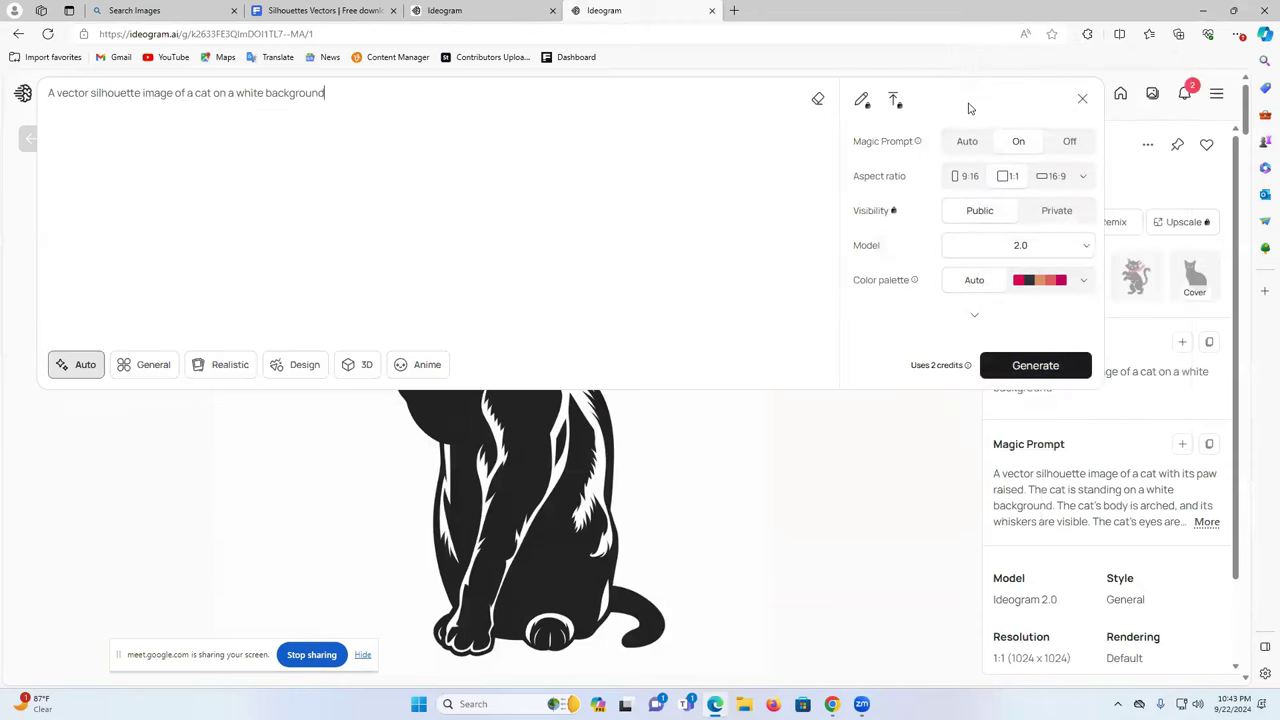
click(1036, 366)
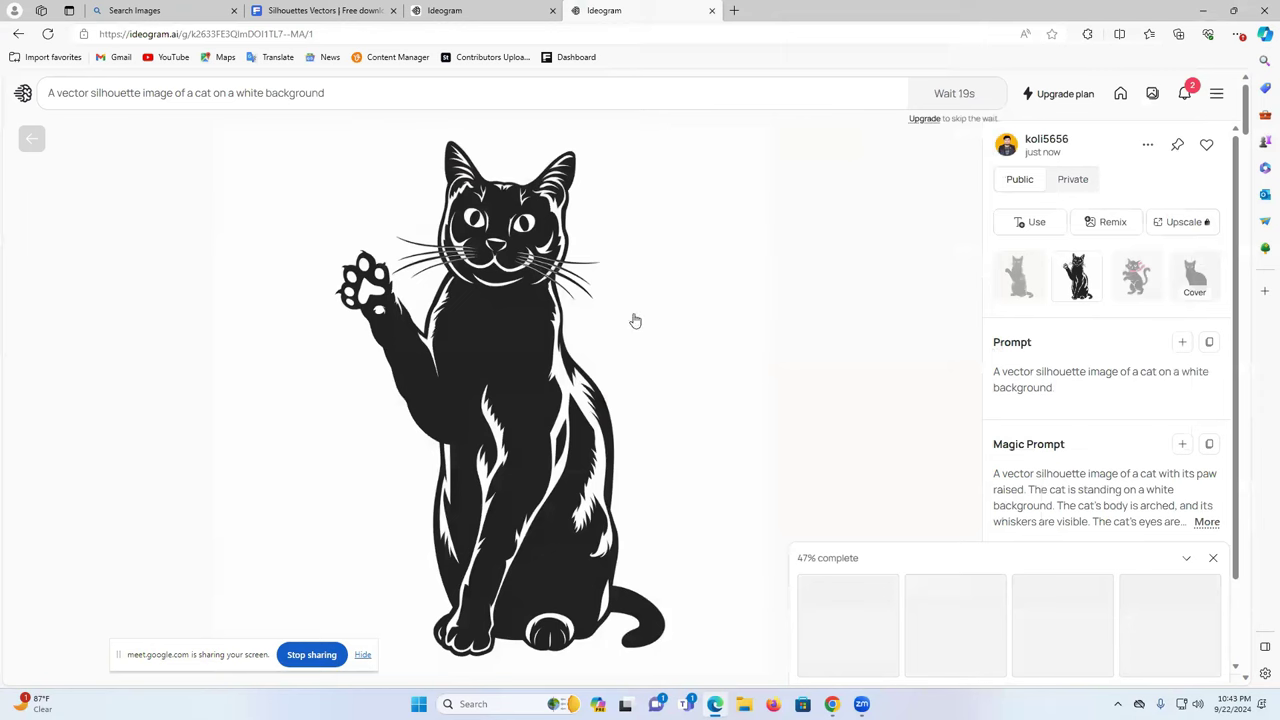
scroll(830, 443, down, 5)
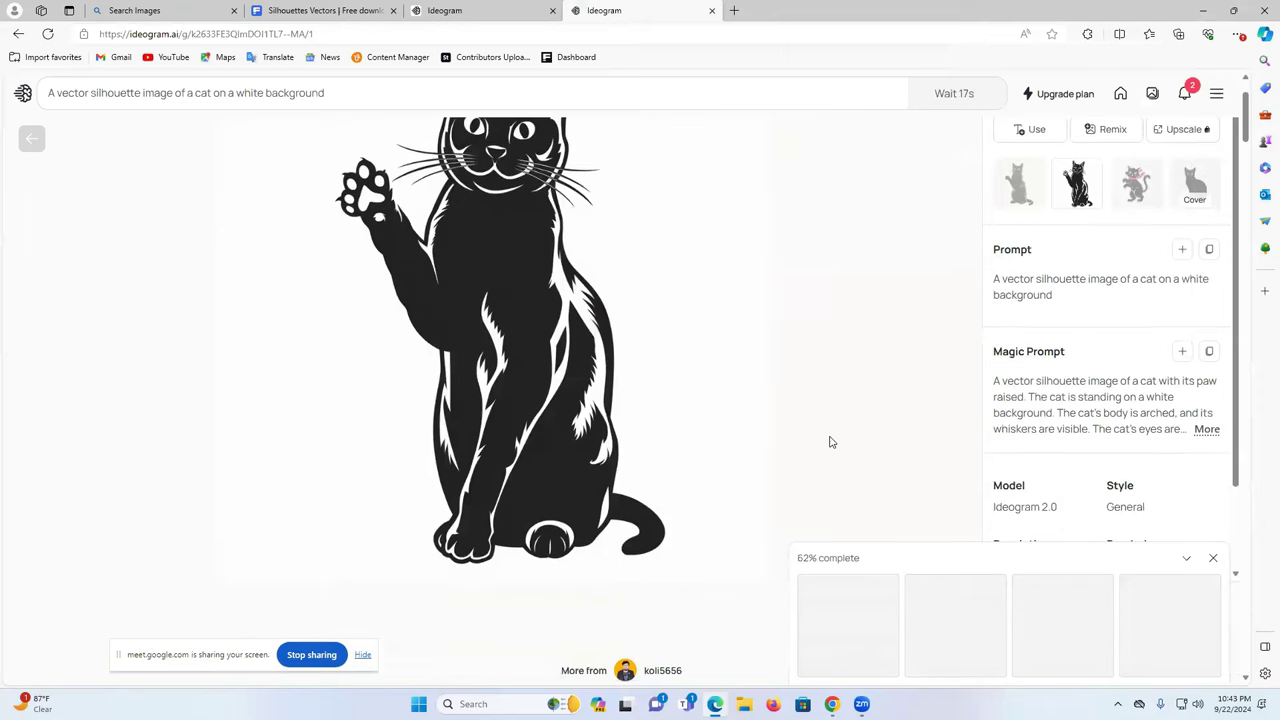
scroll(830, 443, up, 5)
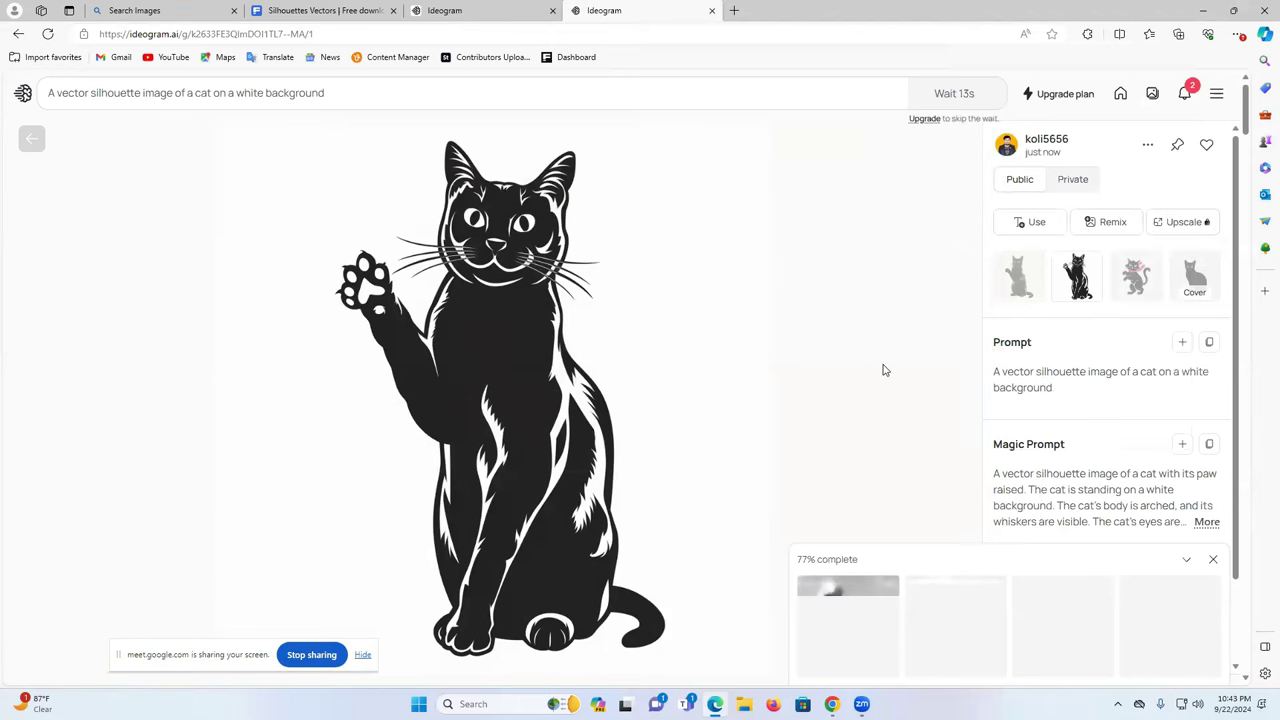
Switch to Freepik and look through the rest of the "silhouettes" vector results on the page for subject ideas
key(ctrl+2)
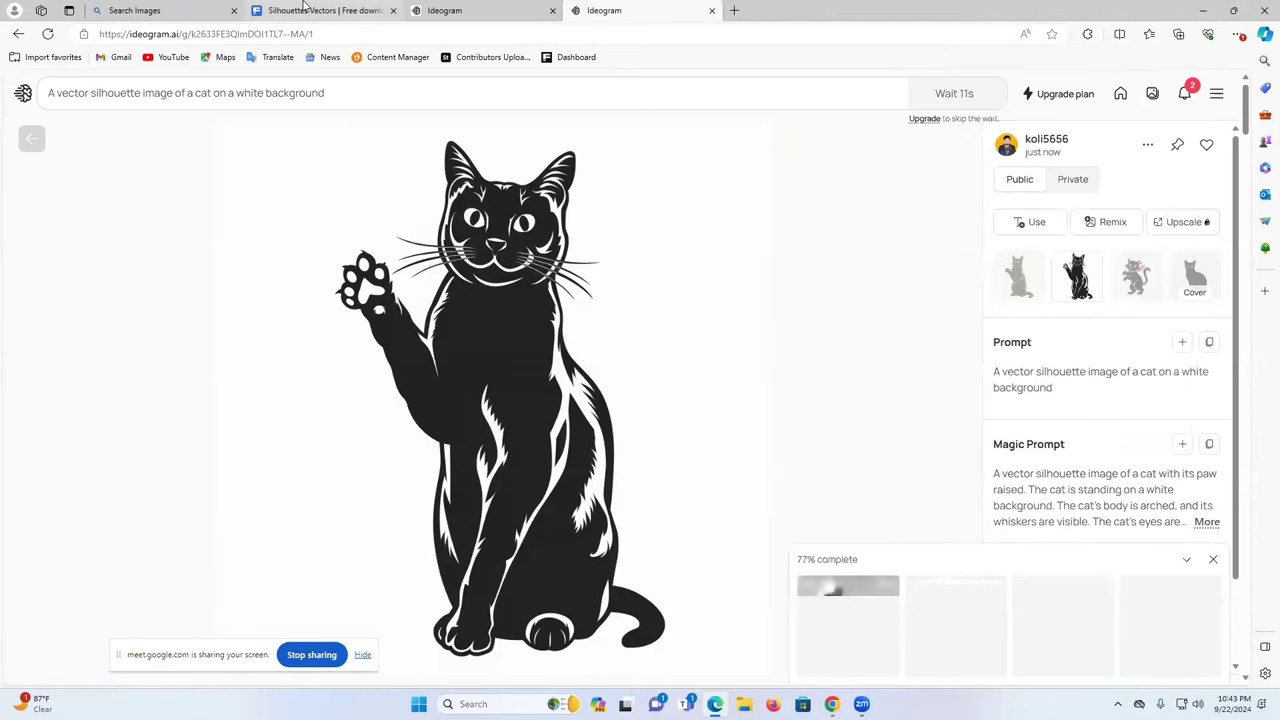
scroll(695, 436, down, 3)
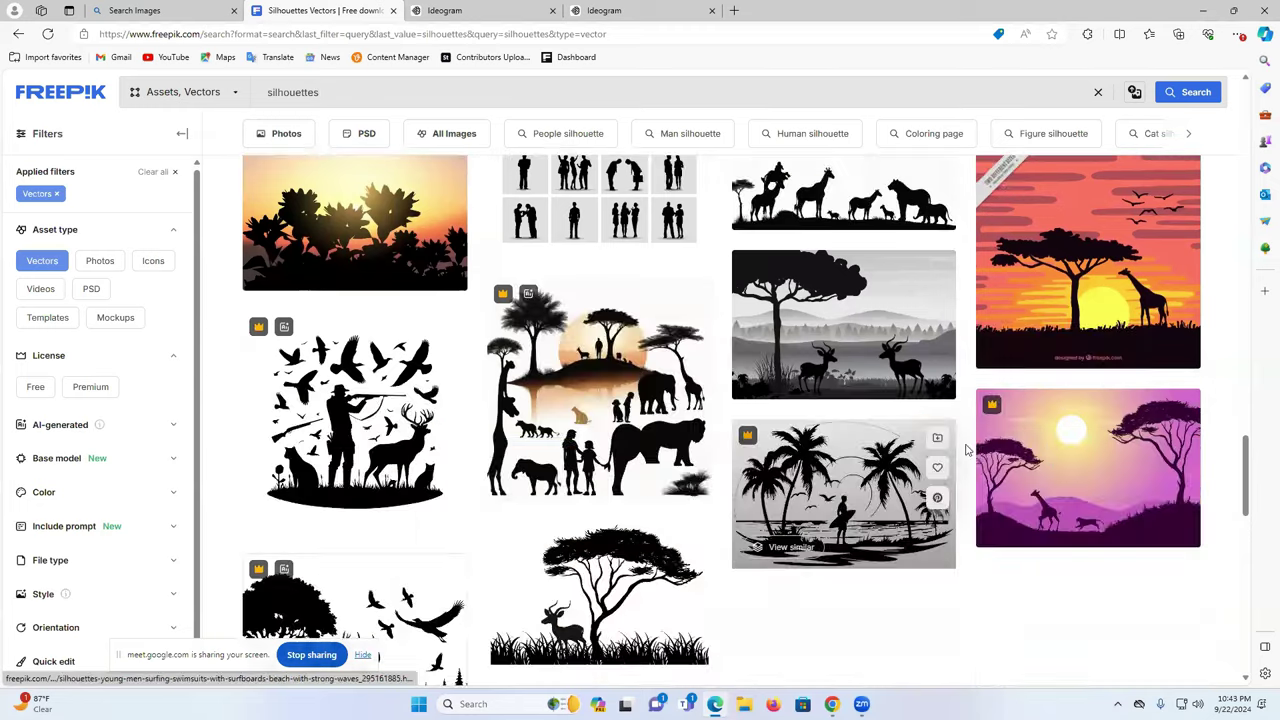
scroll(1050, 345, down, 2)
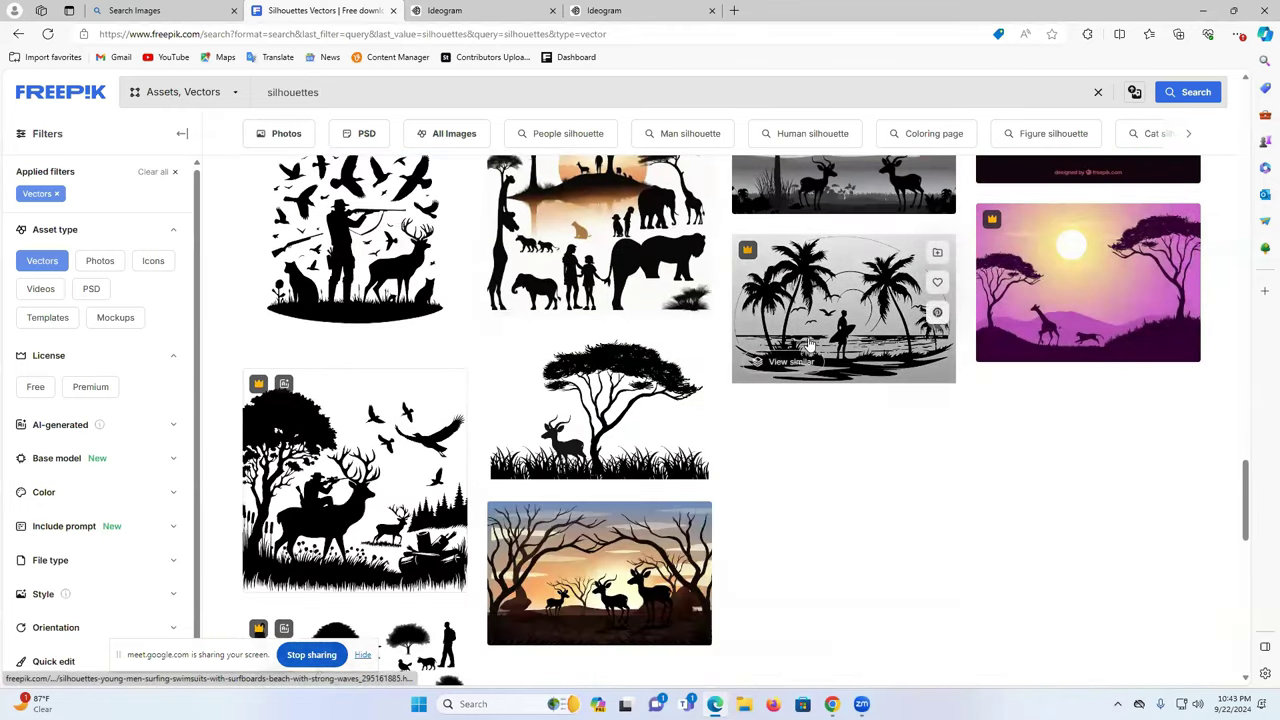
scroll(729, 348, down, 3)
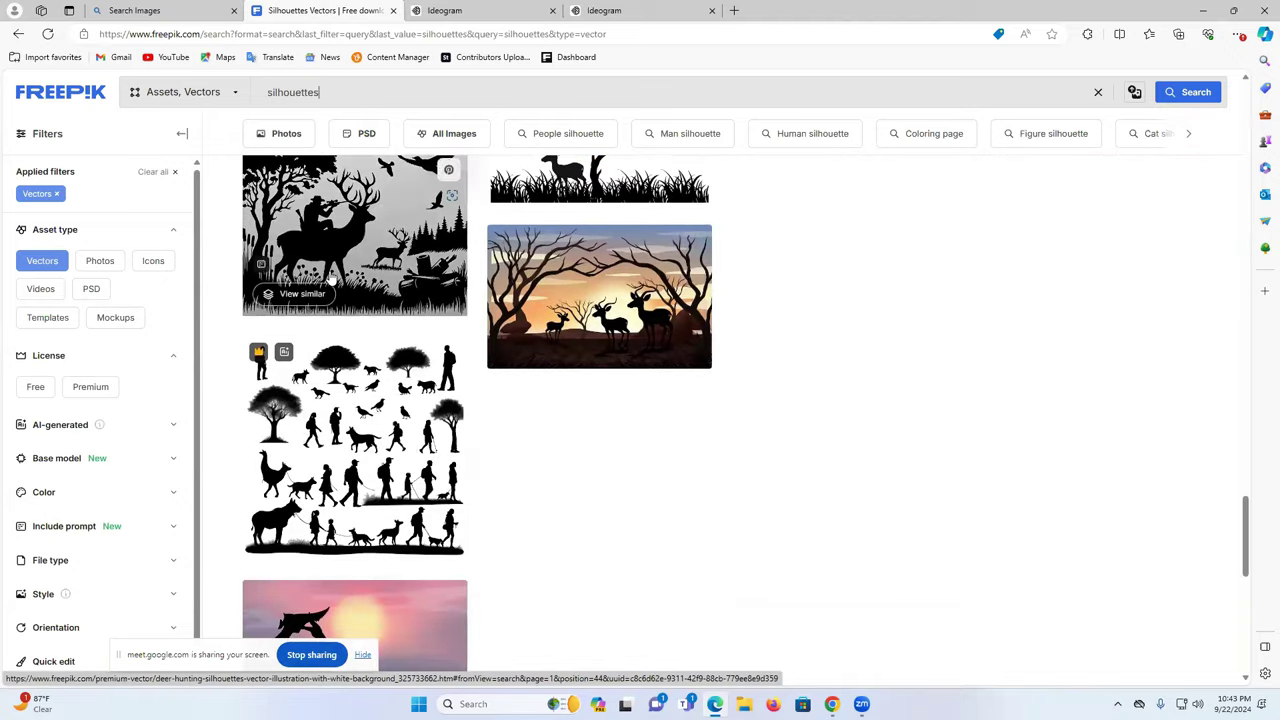
scroll(466, 316, up, 1)
scroll(466, 316, down, 3)
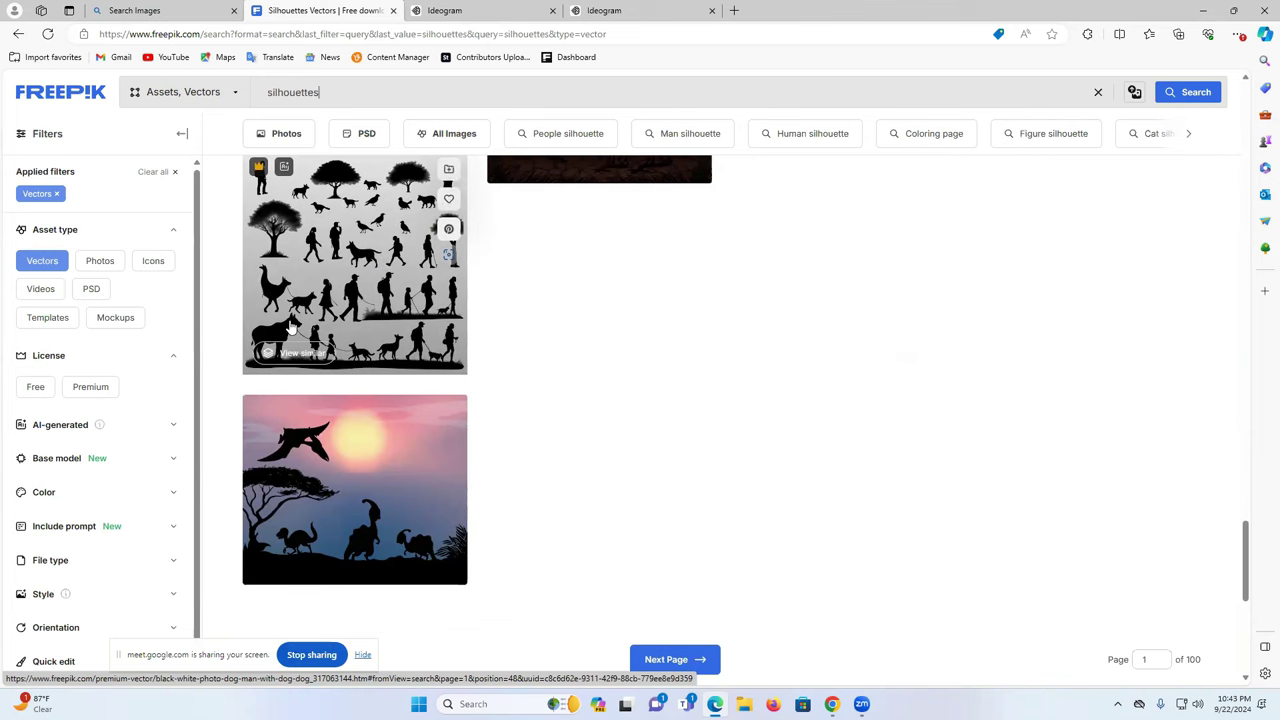
scroll(340, 370, down, 5)
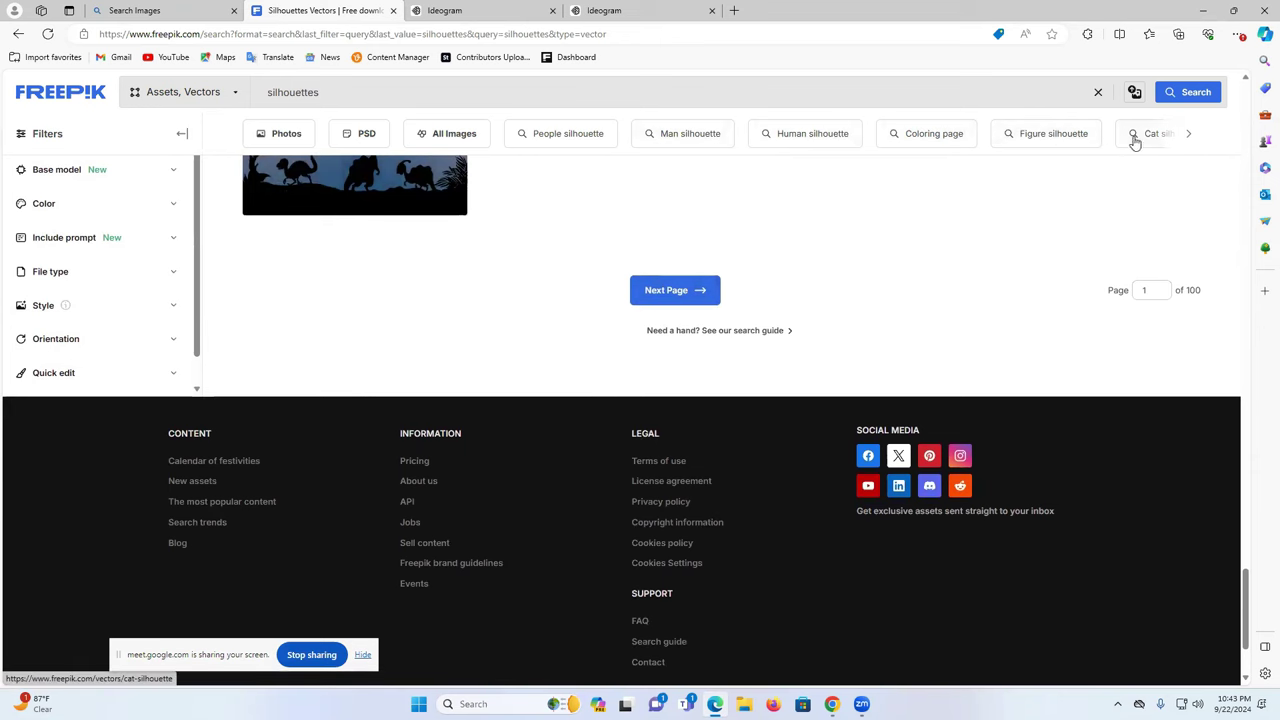
Return to Ideogram, open the third new result, the cat with its mouth open, and save it to the Downloads folder
click(658, 8)
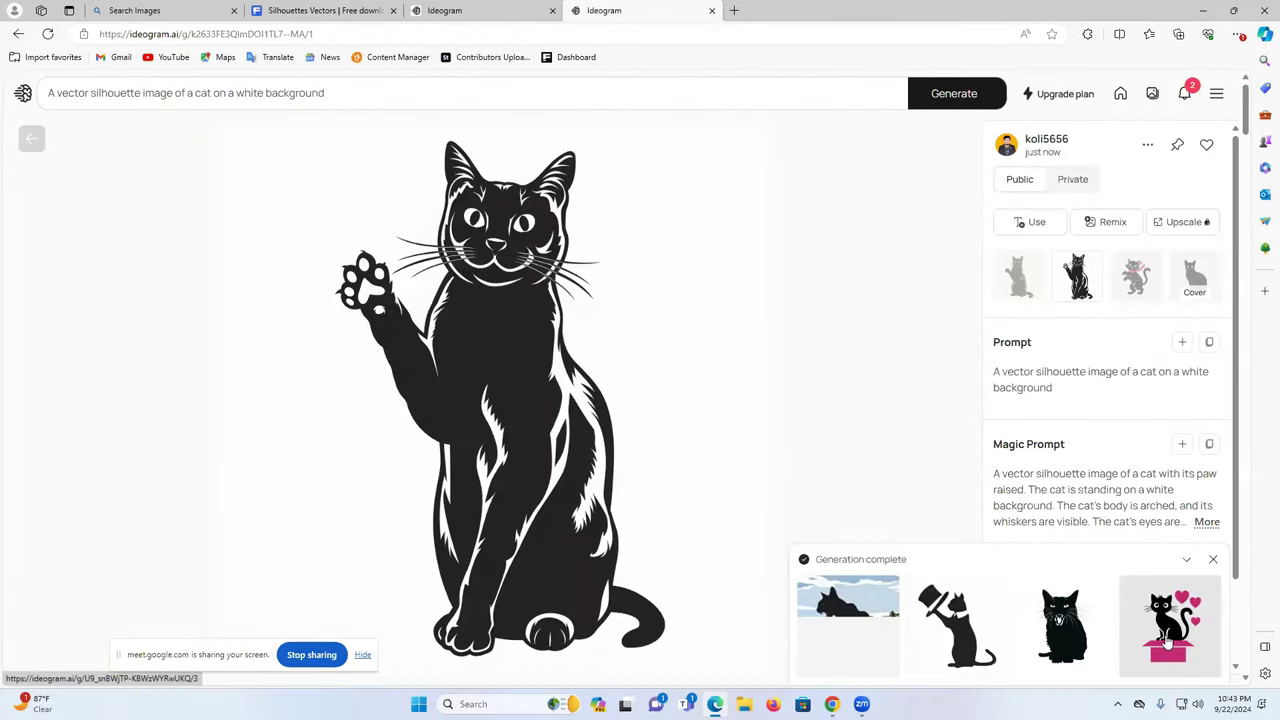
click(1166, 640)
click(1138, 282)
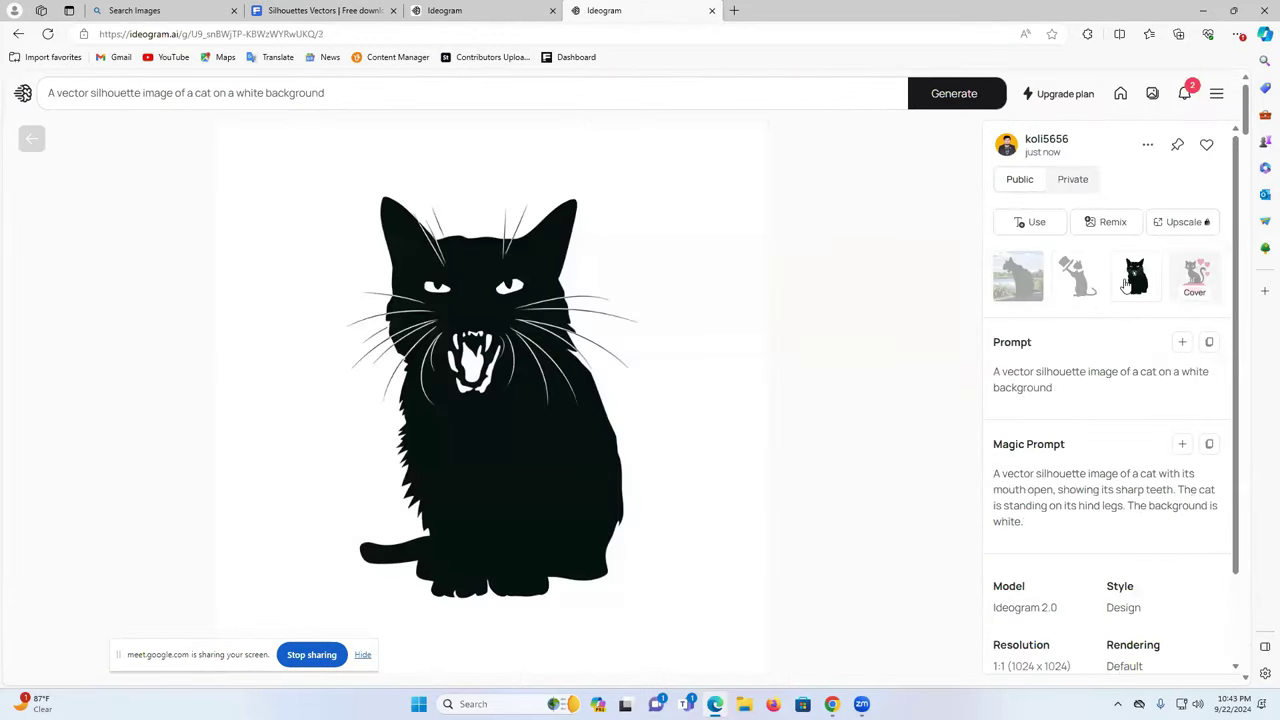
right_click(1140, 279)
click(1135, 308)
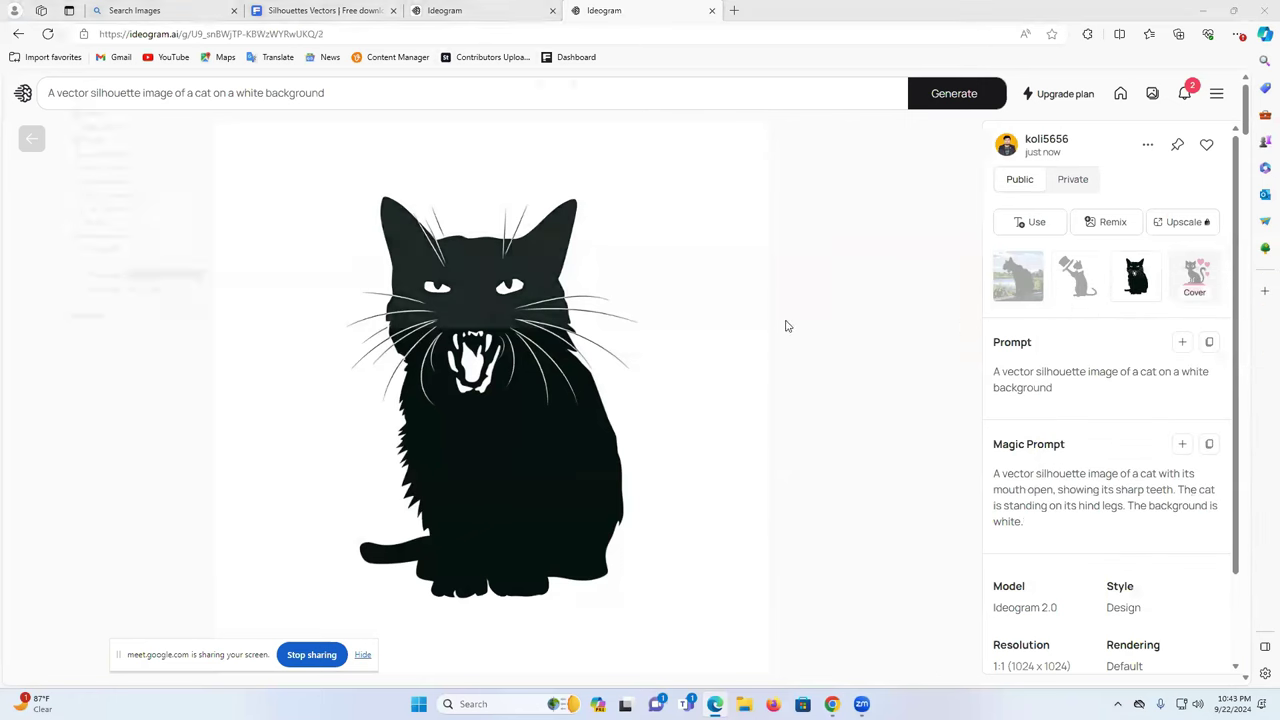
click(524, 338)
Open the fourth image, the cat on a pink box with hearts, and save it to the Downloads folder
click(1193, 274)
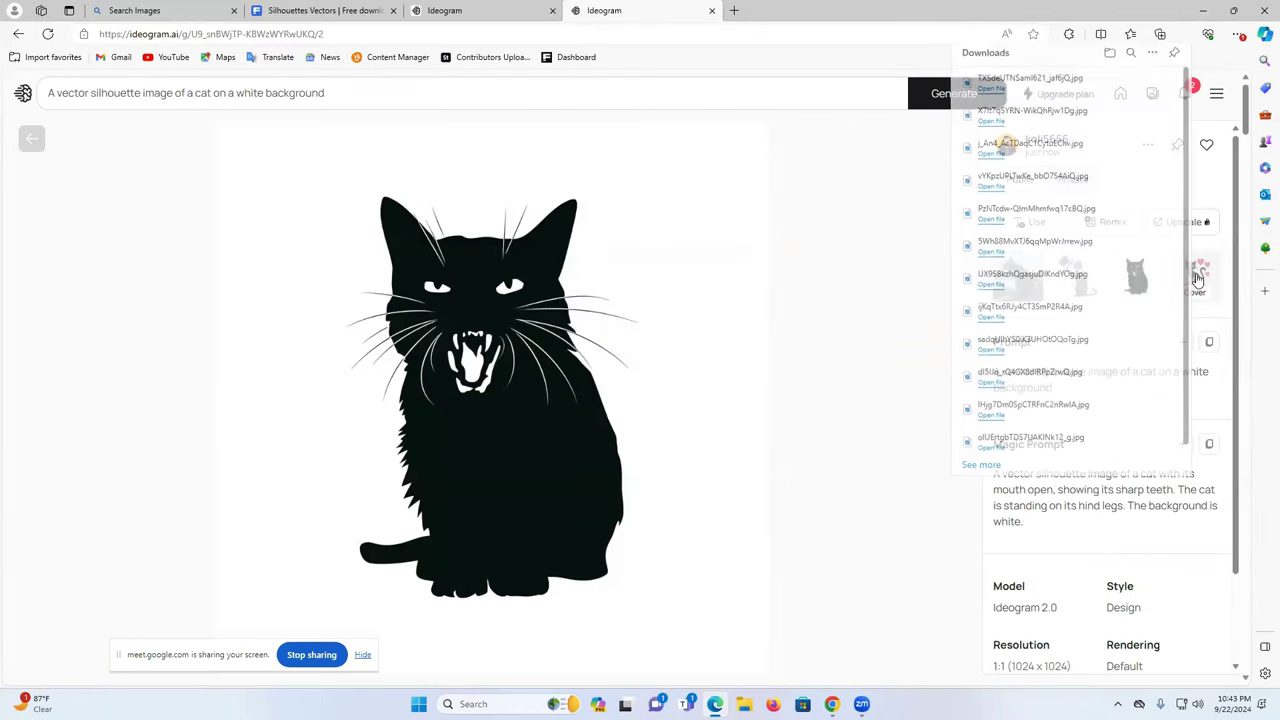
right_click(1187, 280)
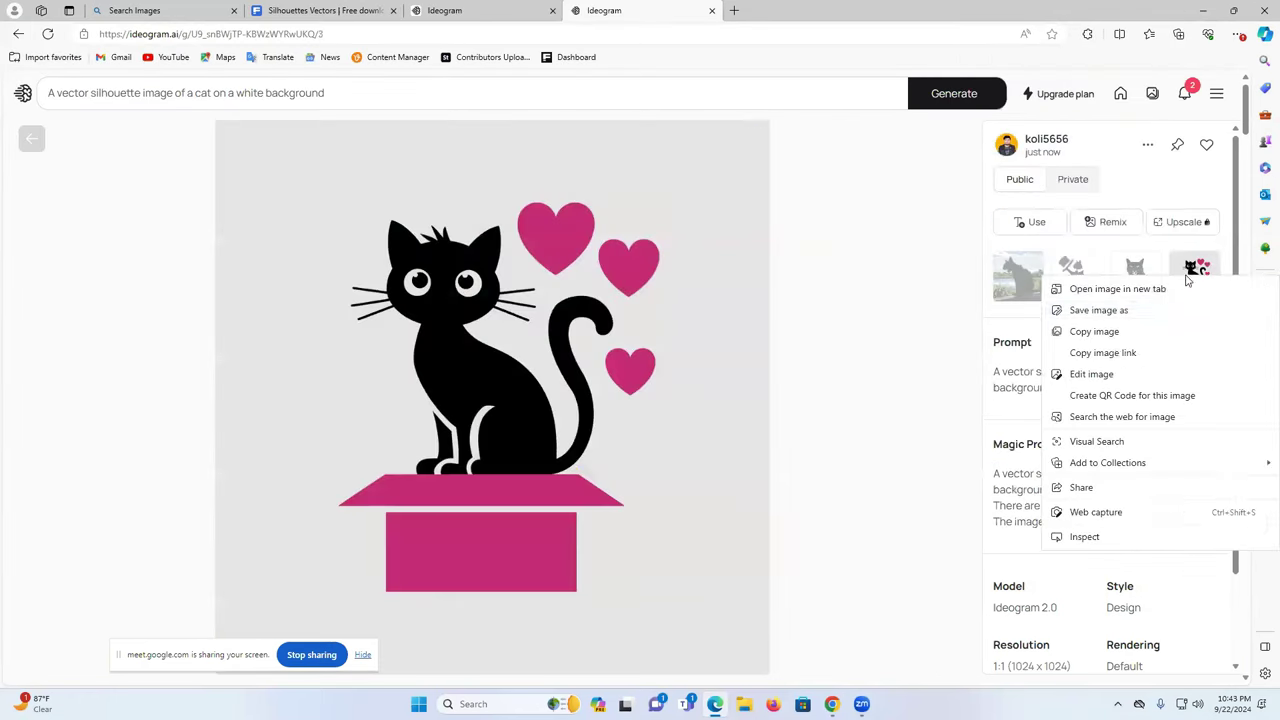
click(1099, 310)
click(527, 338)
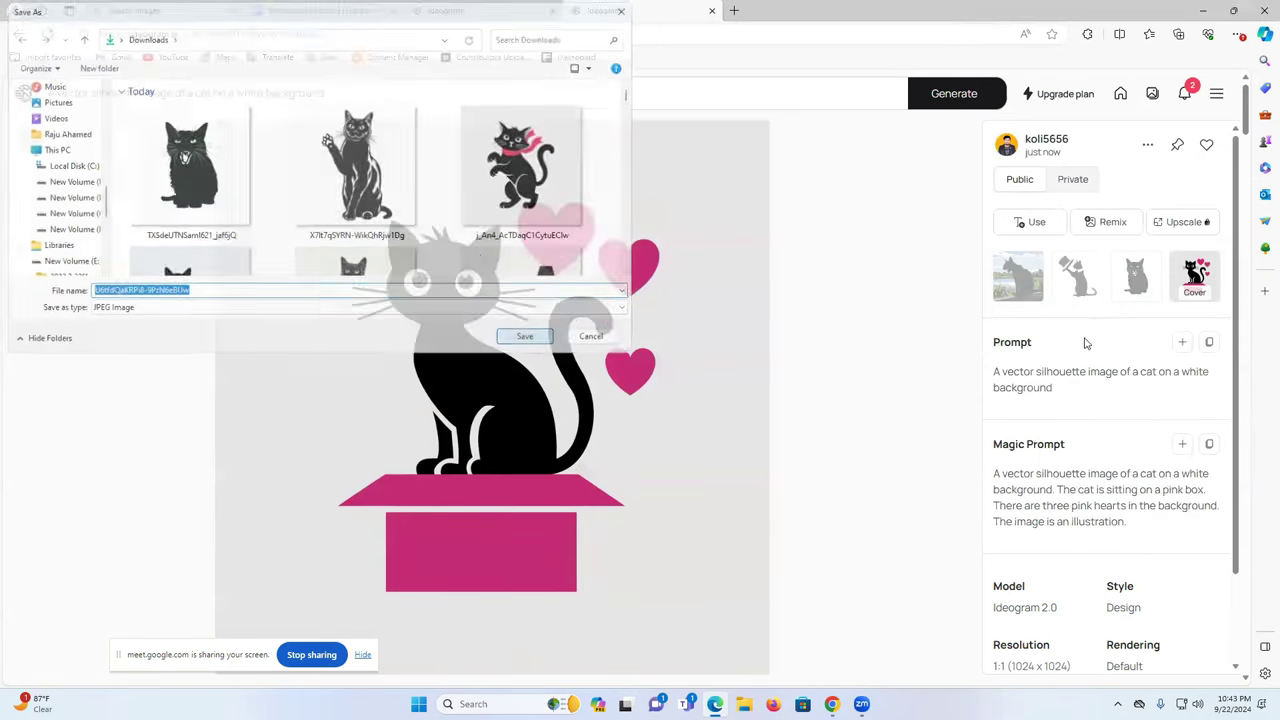
Open the second image, the cat holding a top hat, and save it to the Downloads folder
click(1080, 277)
right_click(1087, 285)
click(1099, 306)
click(528, 340)
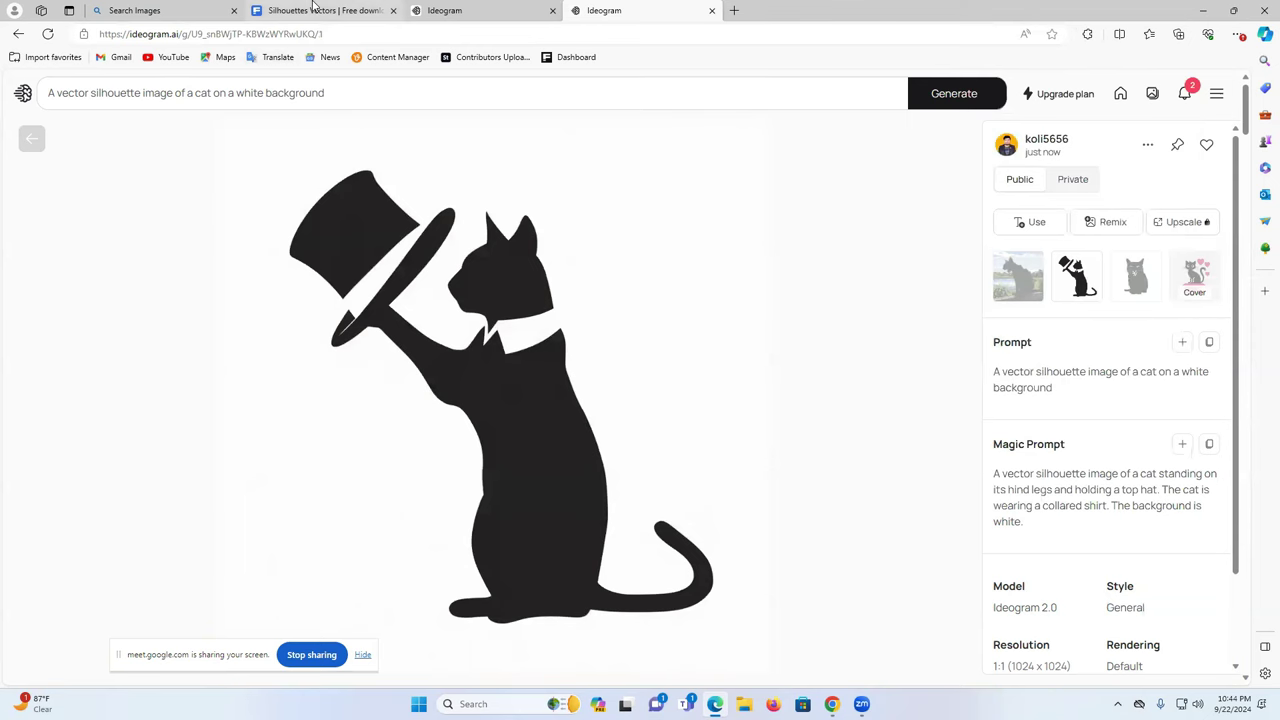
Switch to Google Translate and copy the prompt line "Create a creative logo vector style silhouette with white background"
mouse_move(831, 704)
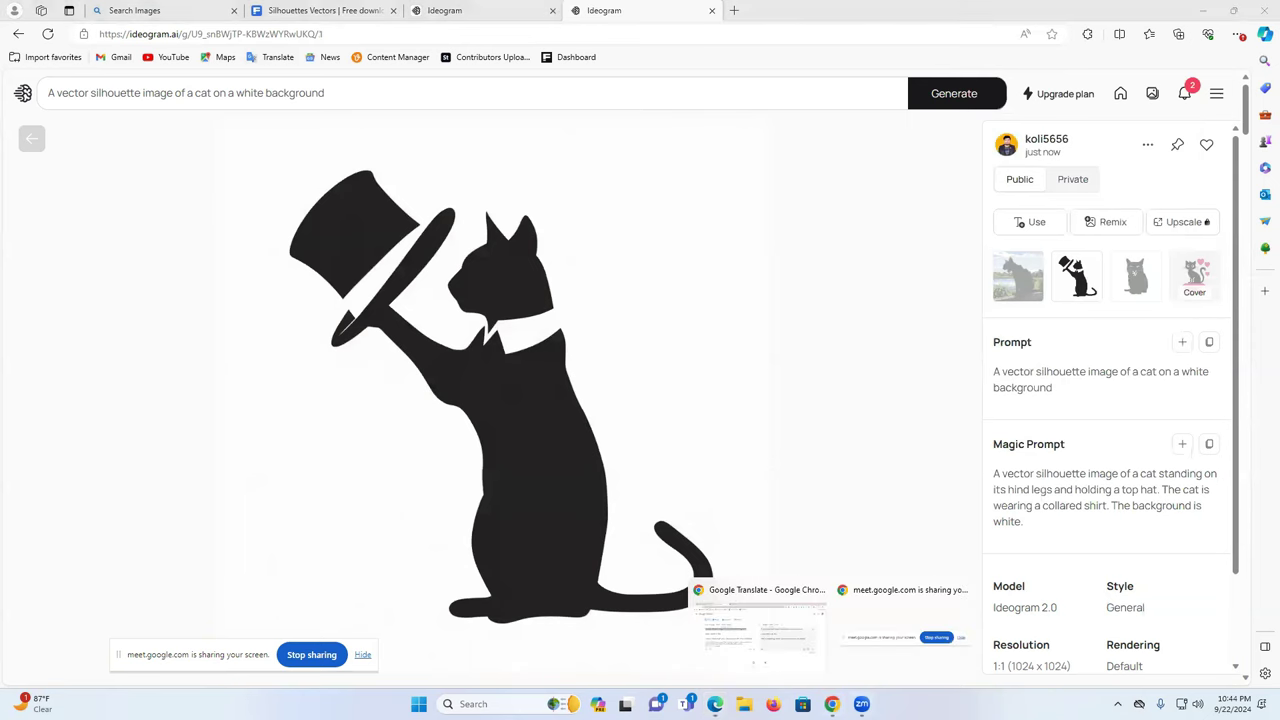
click(763, 635)
double_click(221, 253)
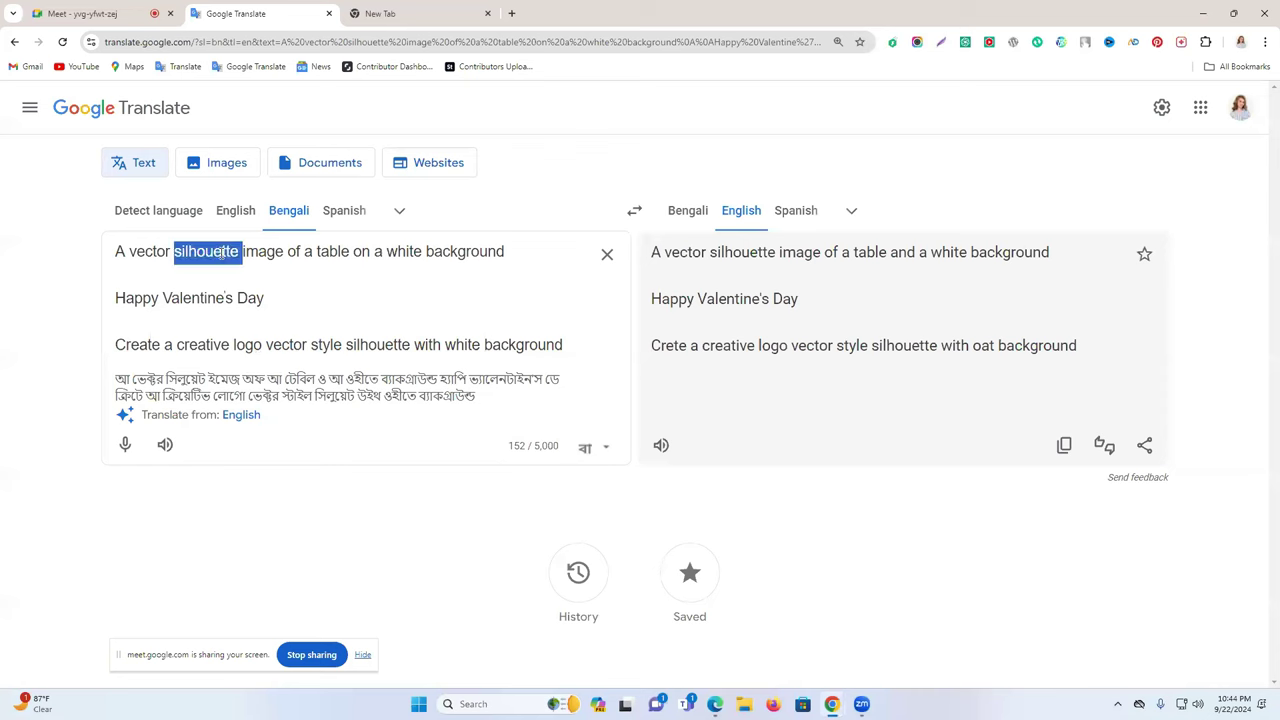
triple_click(195, 345)
key(ctrl+c)
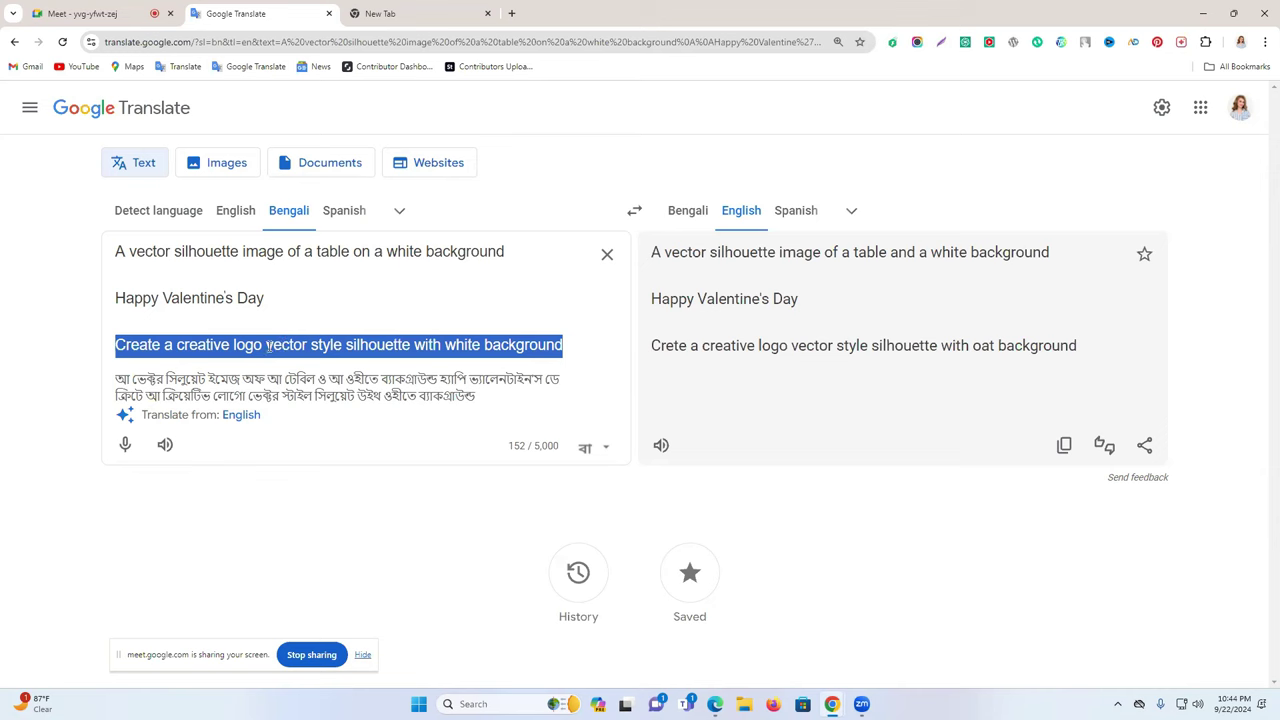
Back in Ideogram, replace the cat prompt with "Create a creative logo vector style silhouette with white background"
click(715, 704)
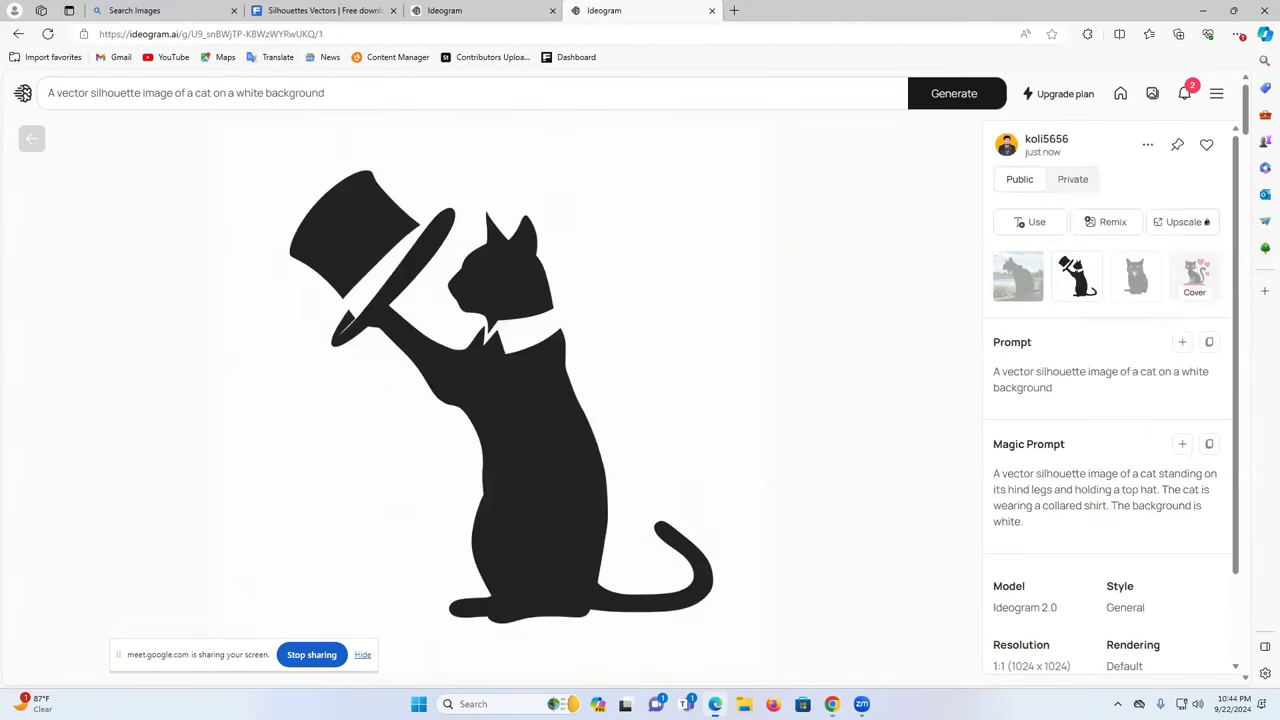
click(481, 81)
click(88, 76)
drag(48, 92, 220, 131)
key(ctrl+v)
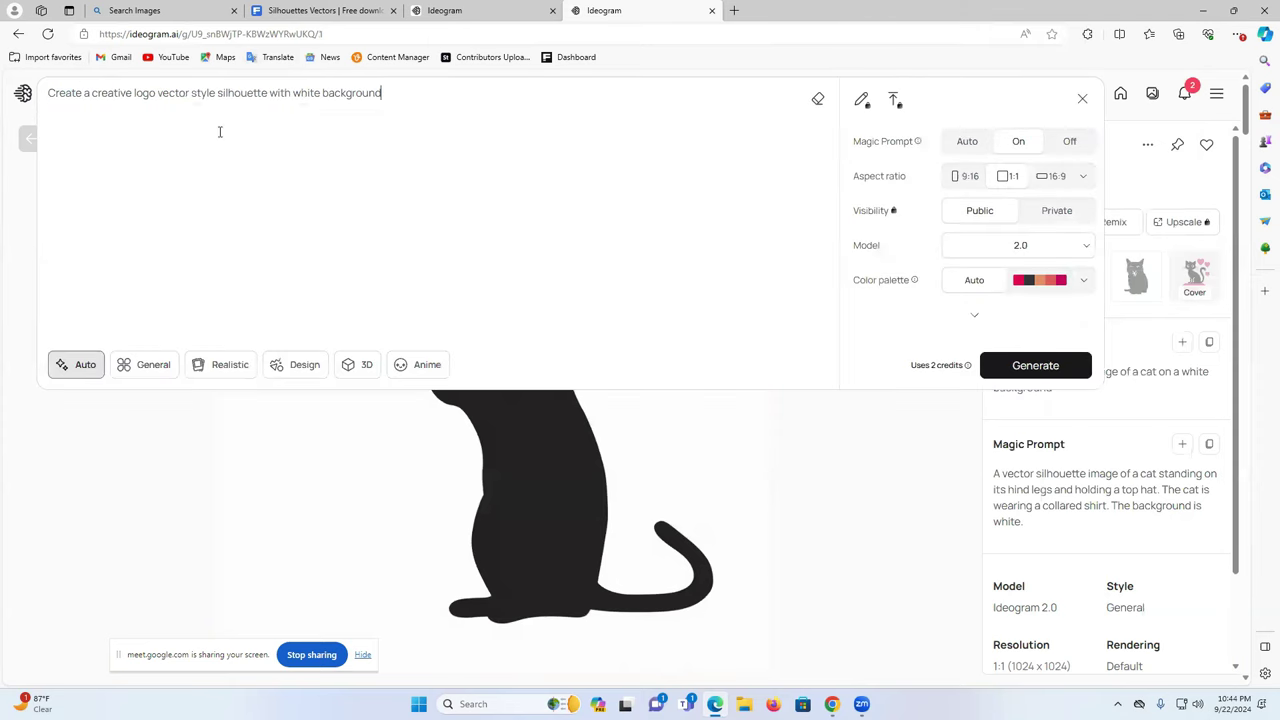
Generate the logo-style silhouettes with model 2.0 and open the fourth result, the ballet dancer
click(1030, 250)
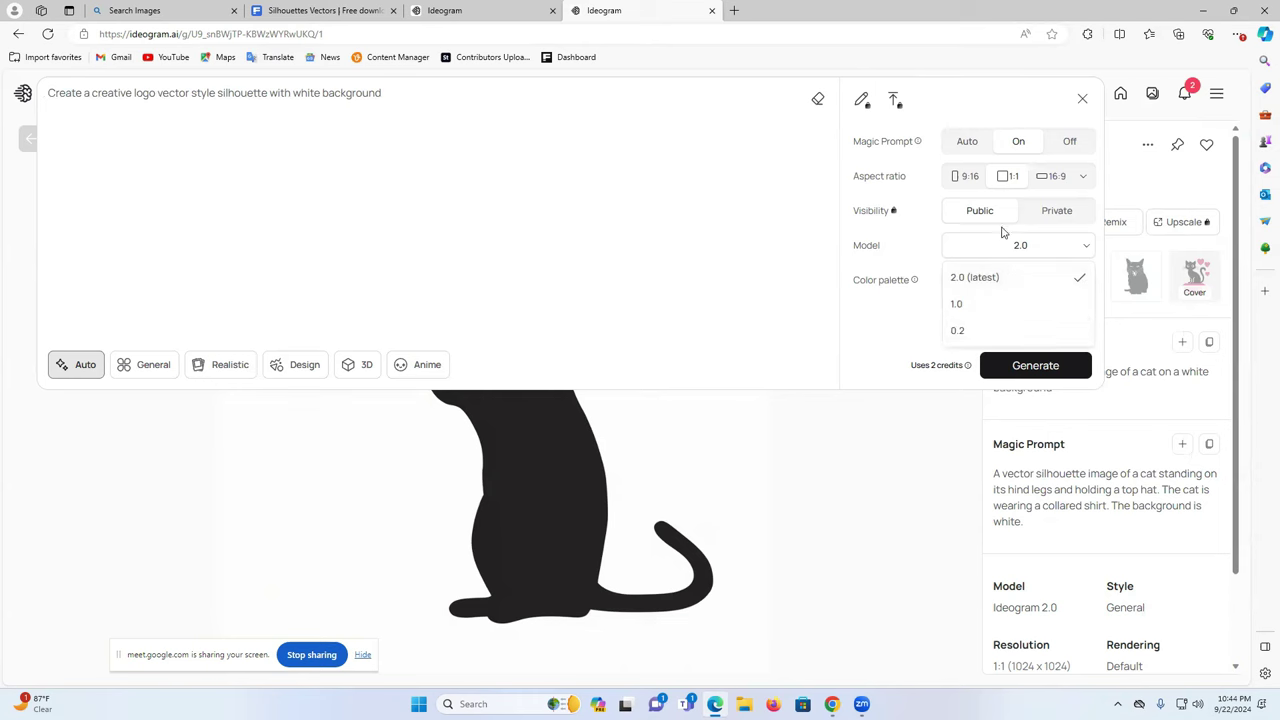
click(1045, 121)
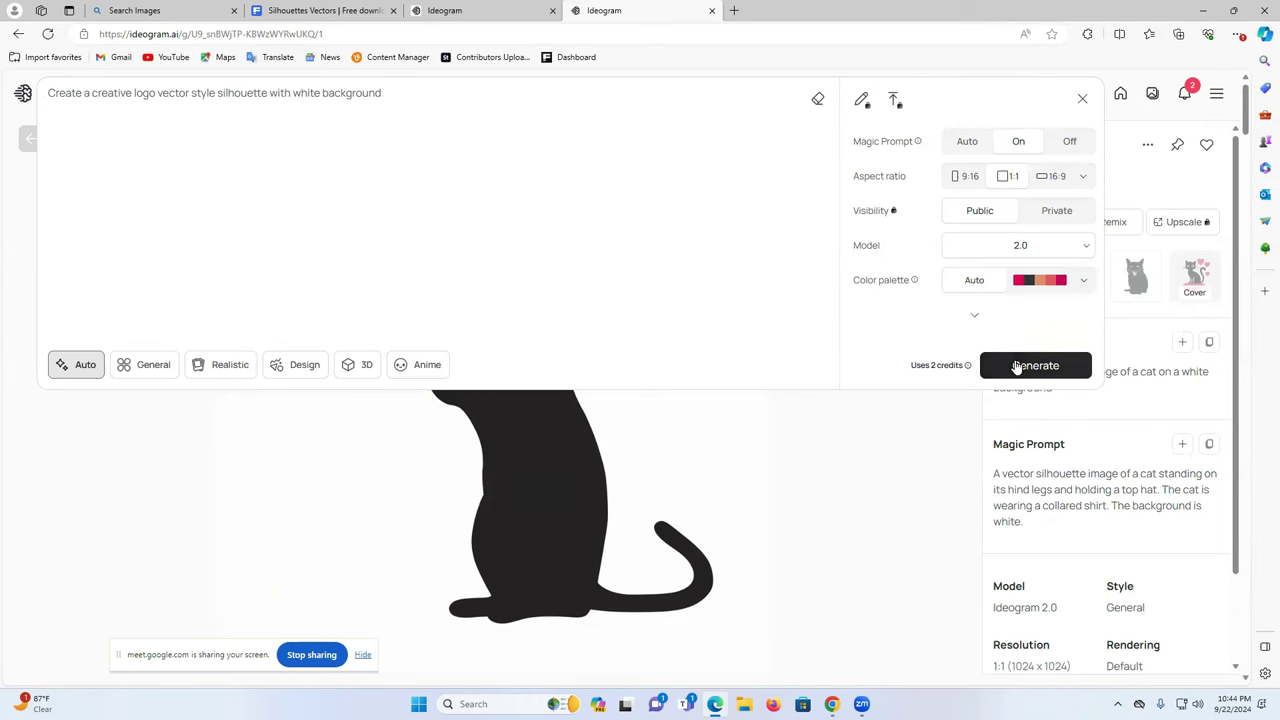
click(1014, 366)
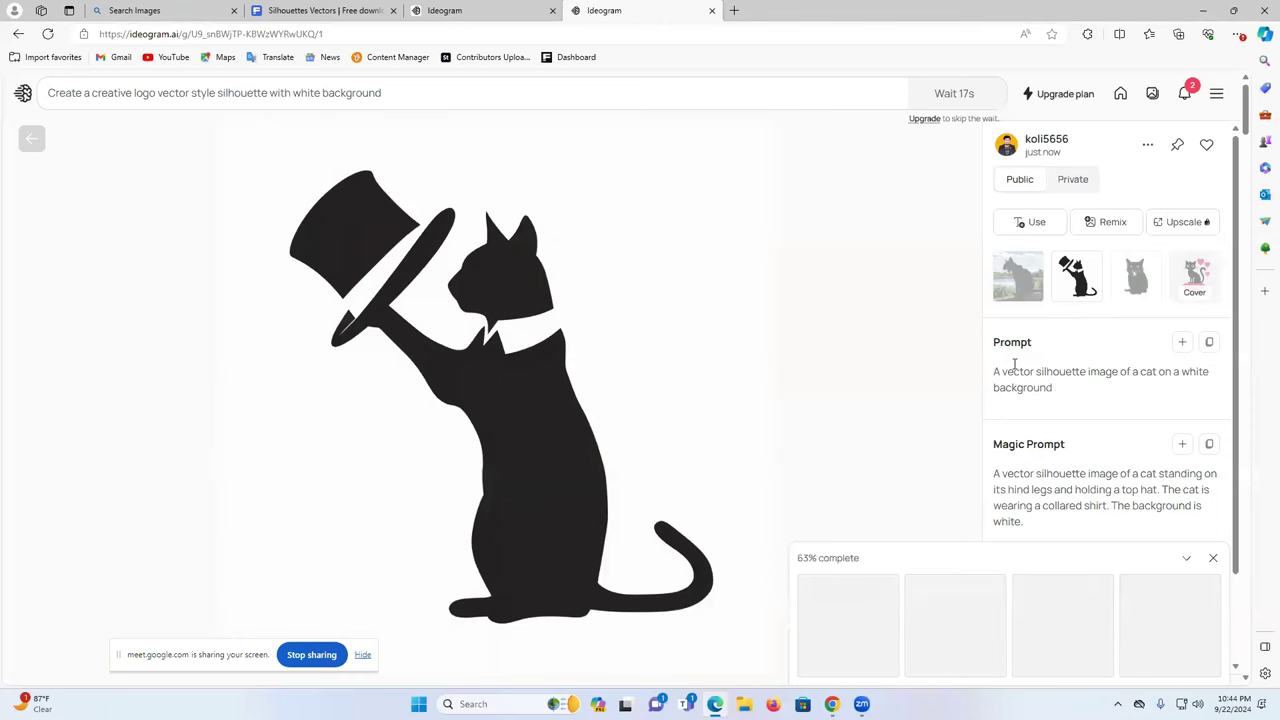
scroll(957, 617, down, 5)
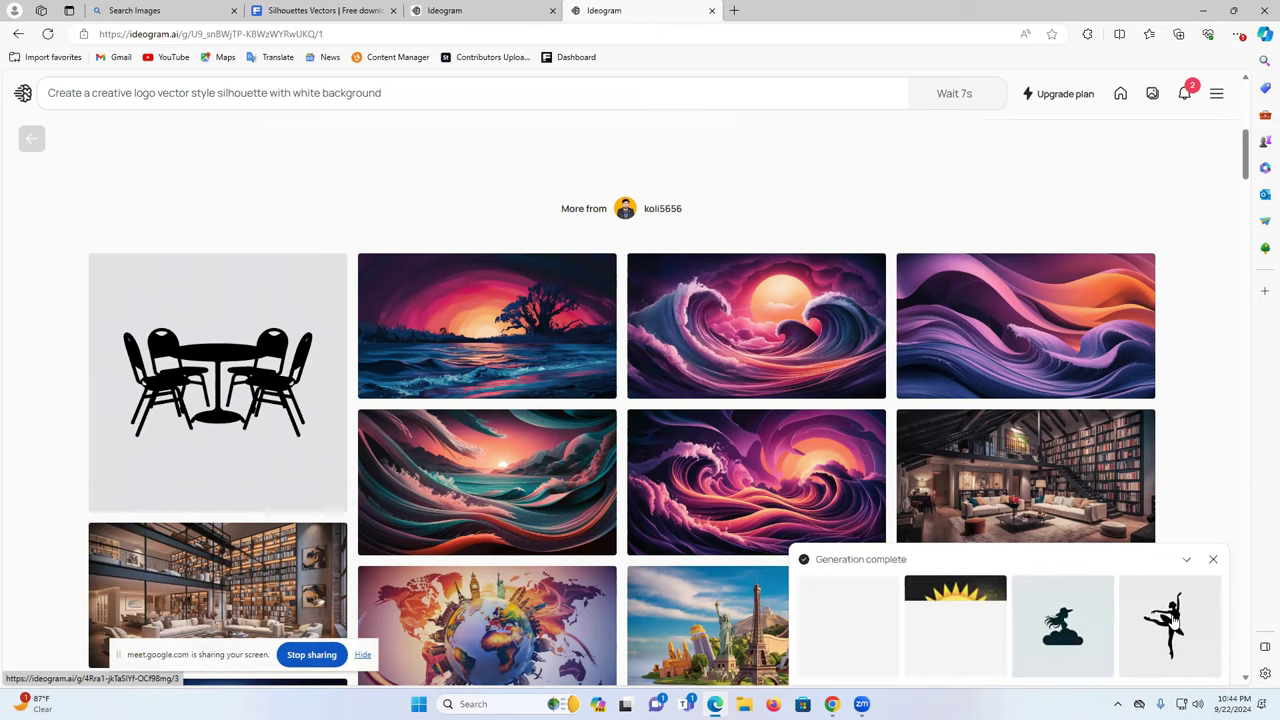
click(1173, 622)
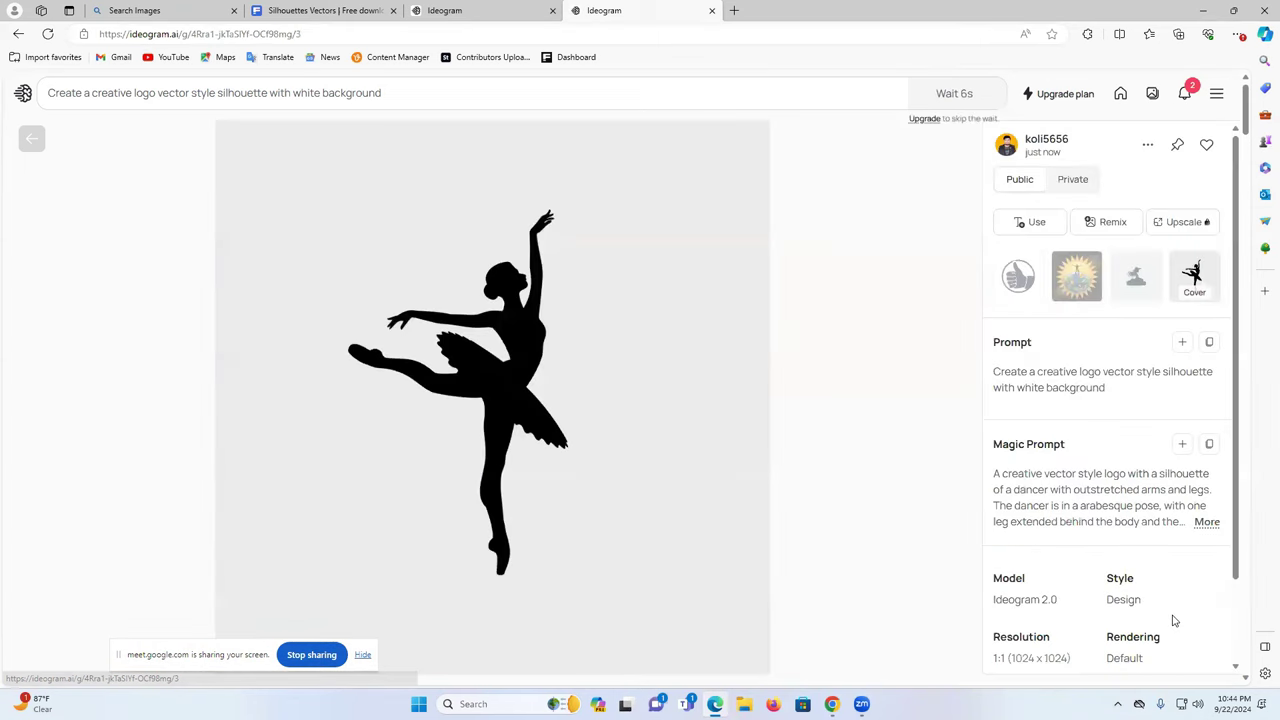
Save the ballet dancer and the third result, the woman in a hat on a cloud, as JPEG images in Downloads
right_click(1187, 267)
click(1099, 298)
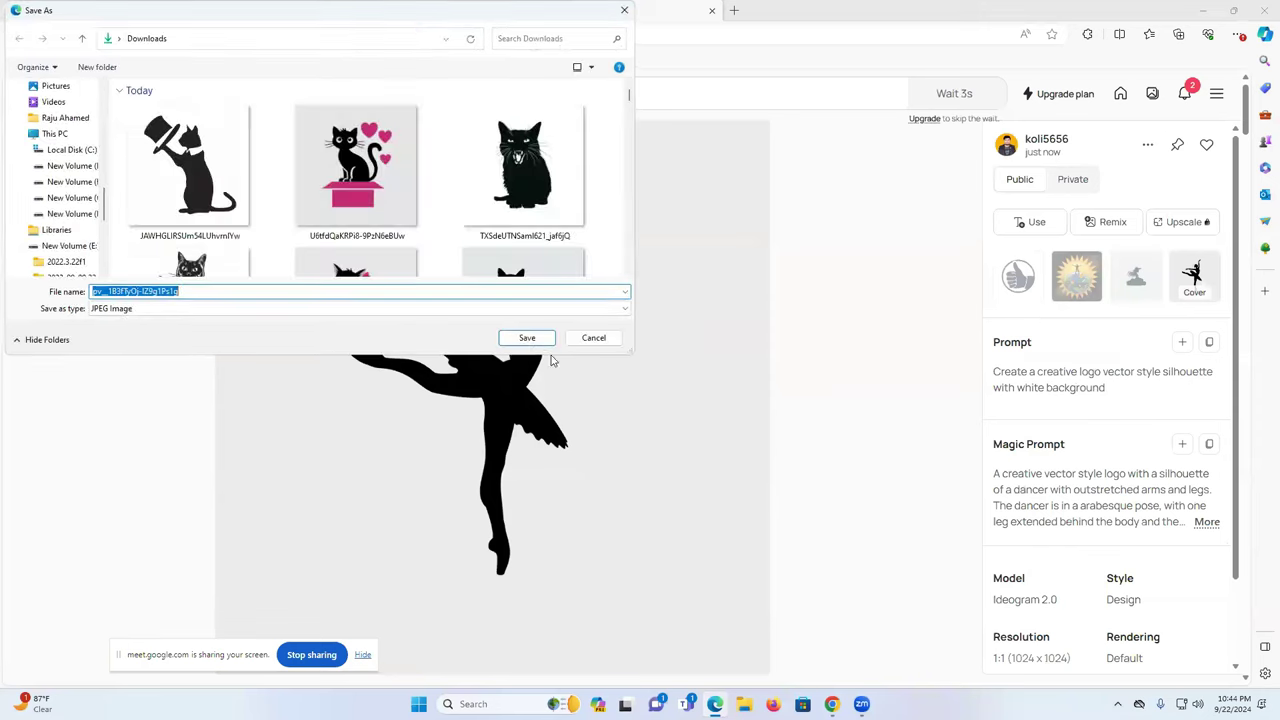
click(522, 340)
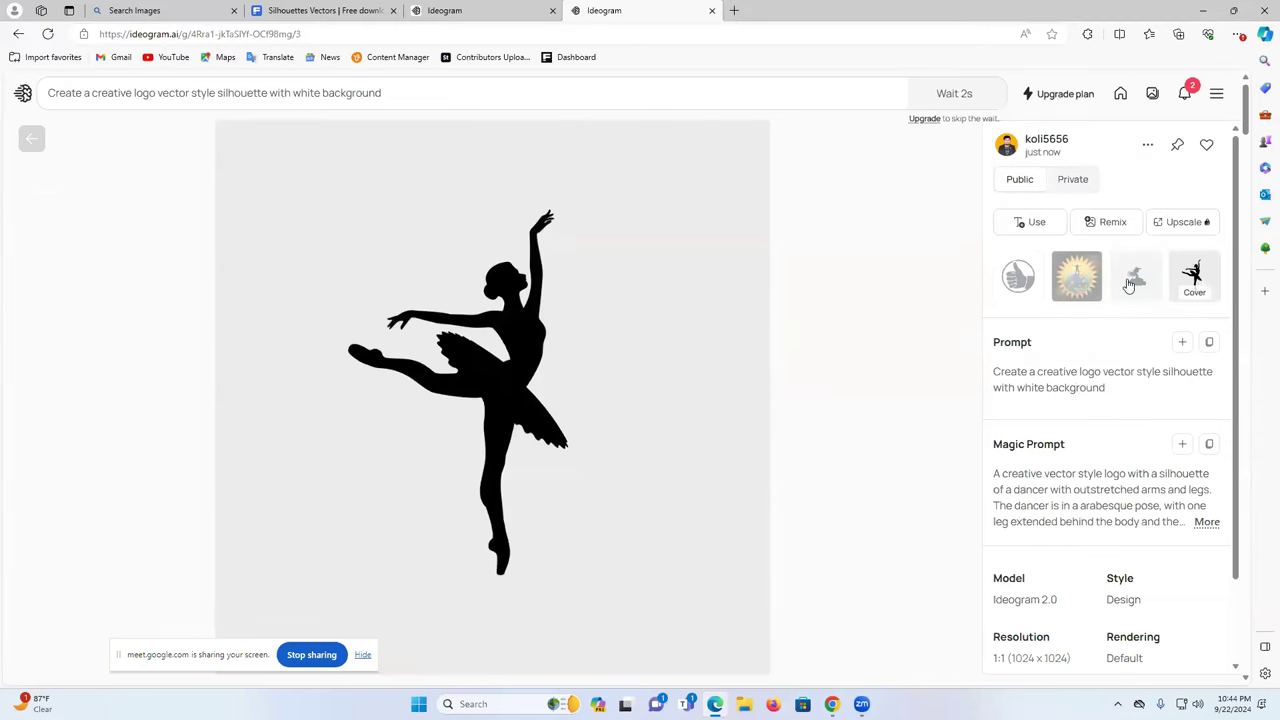
click(1131, 282)
right_click(1131, 282)
click(1130, 311)
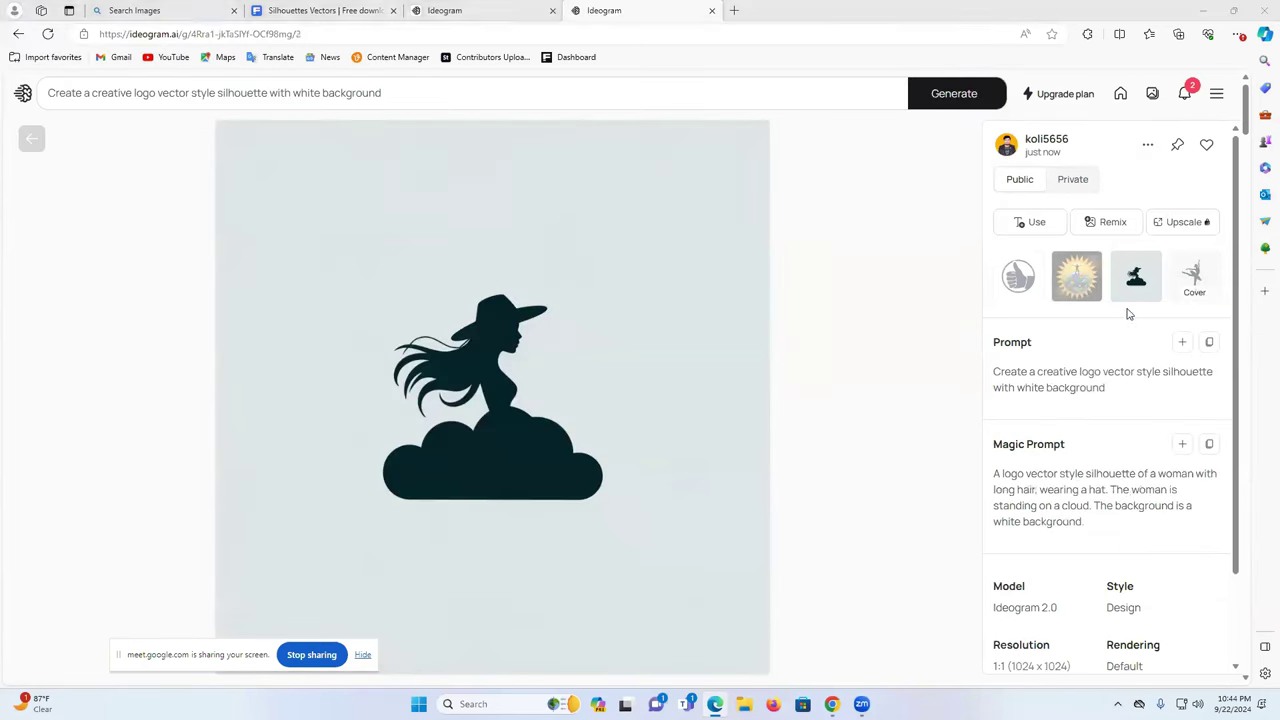
click(527, 339)
Save the first result, the thumbs-up logo, as a JPEG in Downloads and generate another set from the same prompt
click(1197, 278)
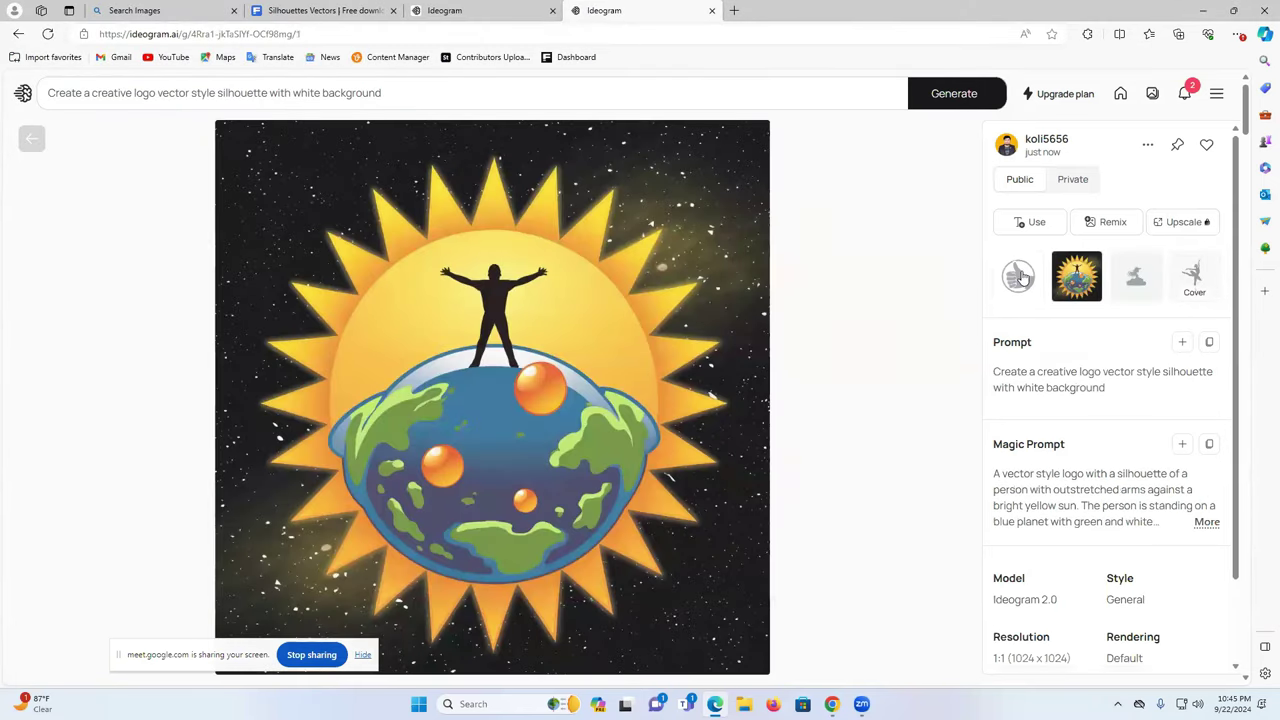
click(1018, 275)
right_click(1018, 275)
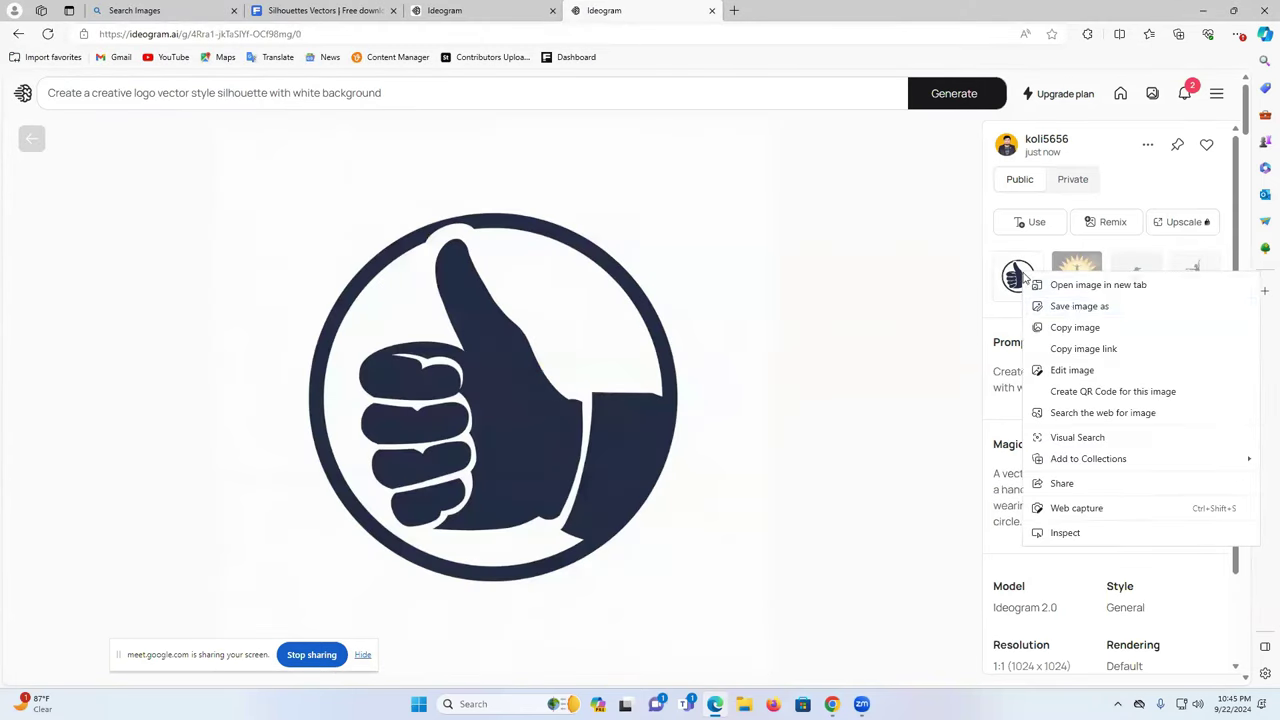
click(1075, 307)
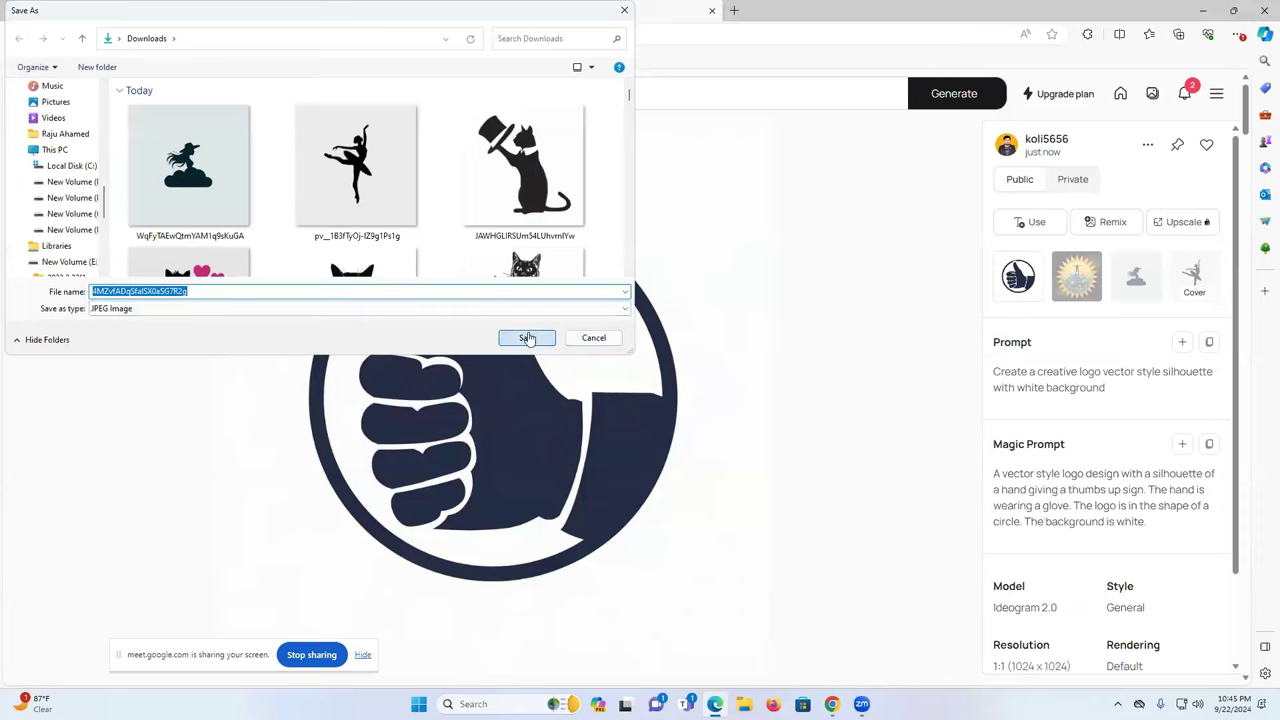
click(525, 338)
click(928, 100)
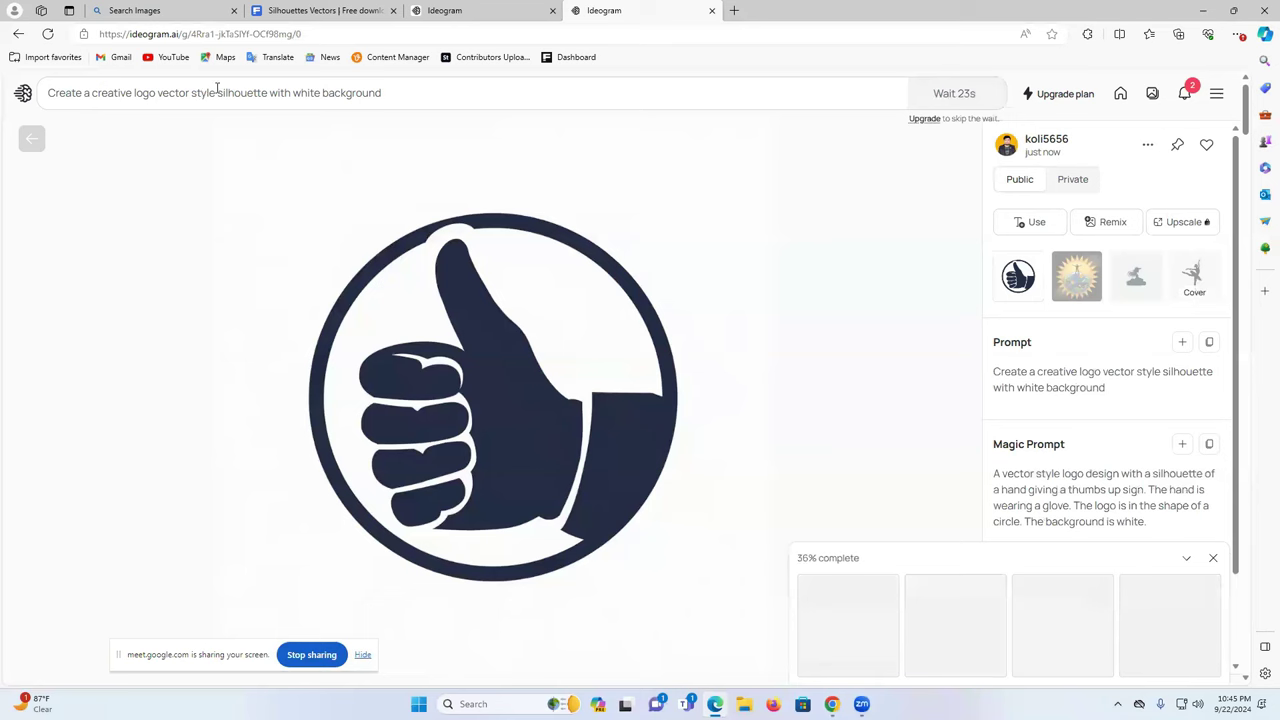
click(217, 92)
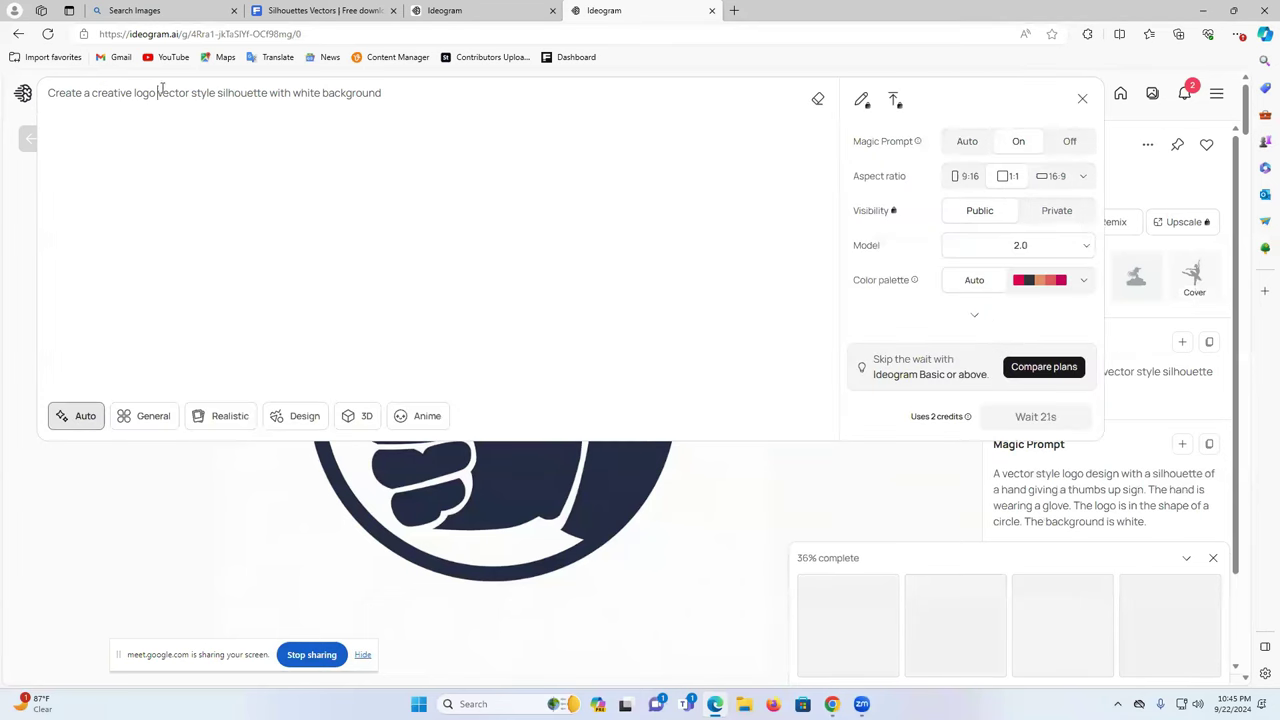
drag(158, 92, 504, 89)
key(BackSpace)
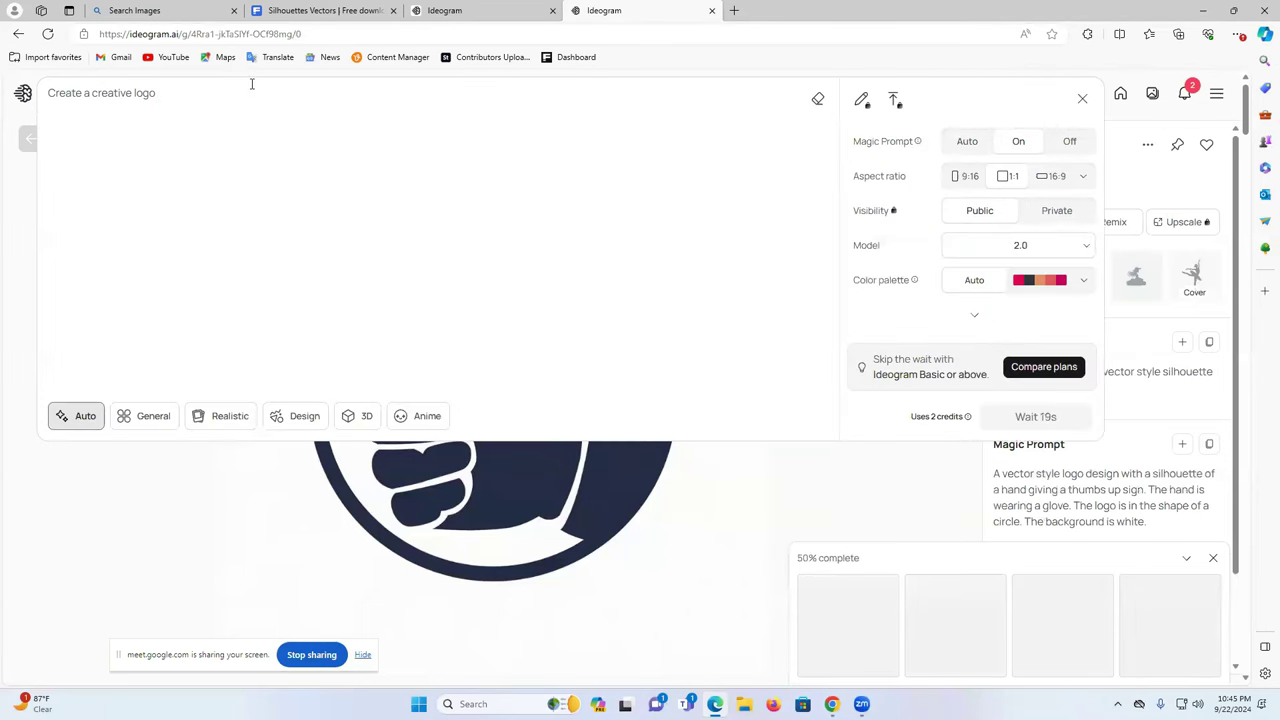
key(ctrl+z)
click(276, 92)
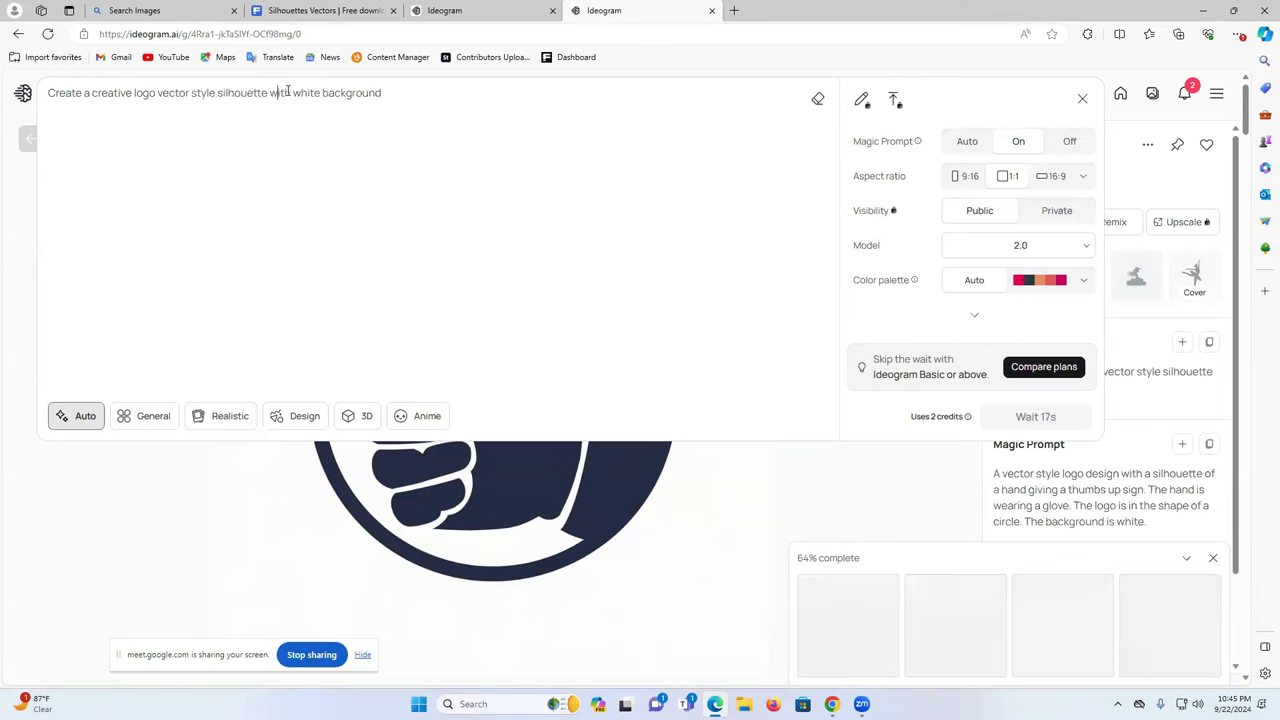
Shorten the prompt to "Create a creative logo white background" and select the whole prompt text
drag(280, 92, 157, 90)
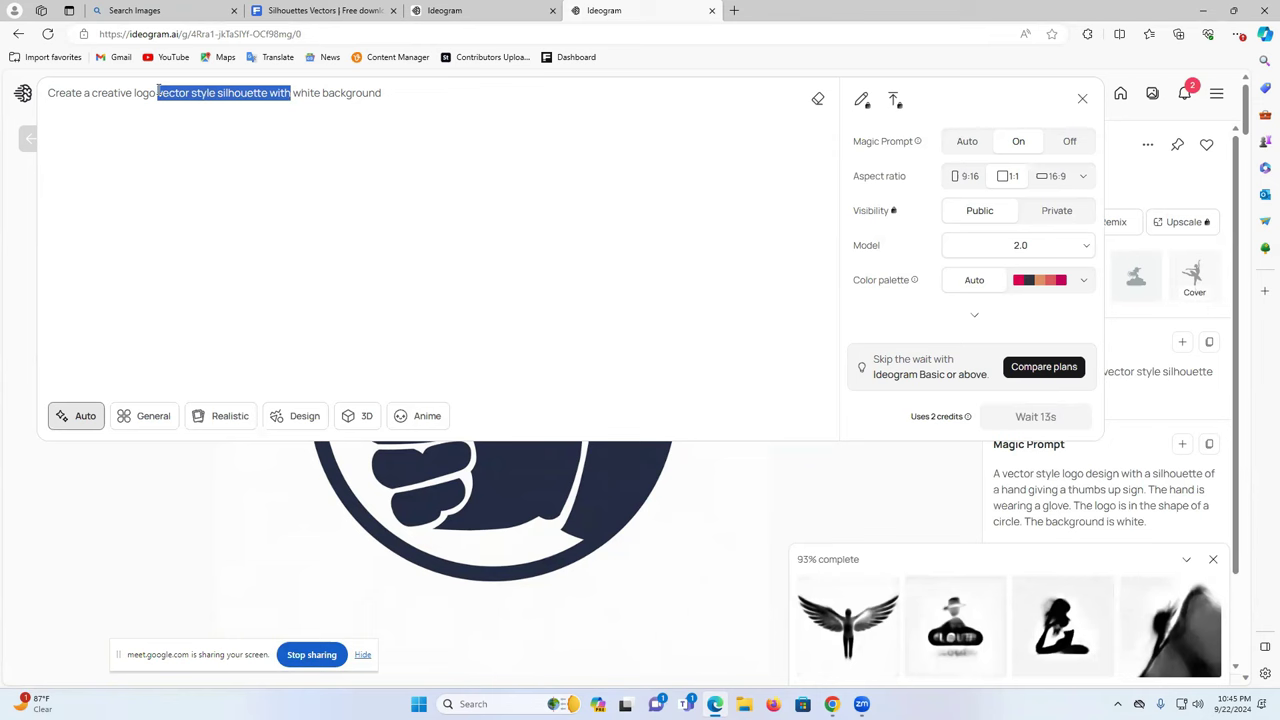
key(BackSpace)
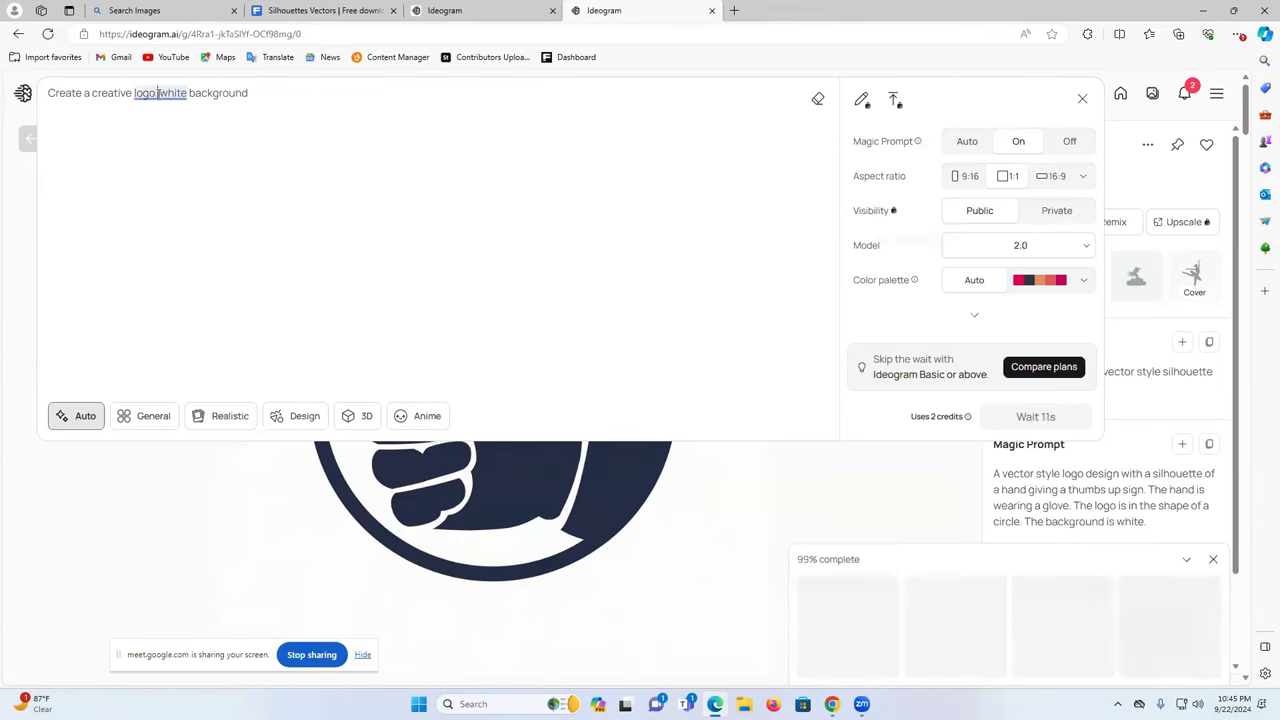
click(157, 92)
click(160, 148)
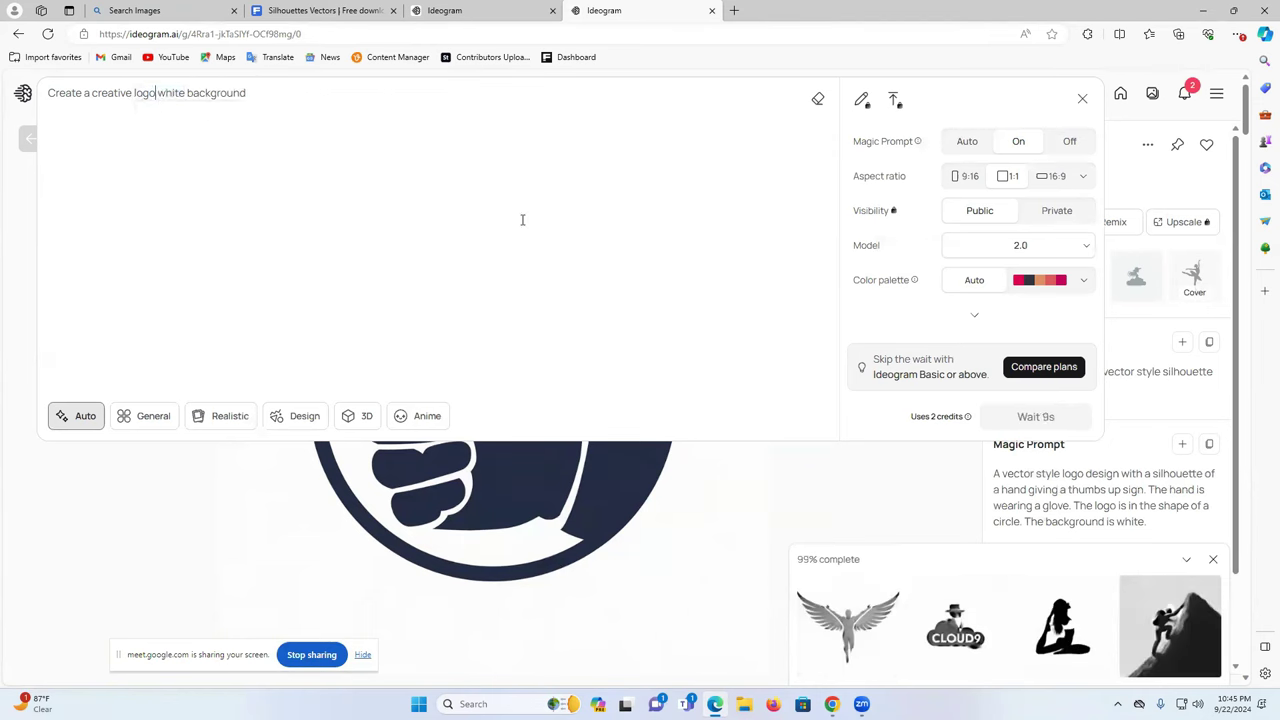
triple_click(256, 87)
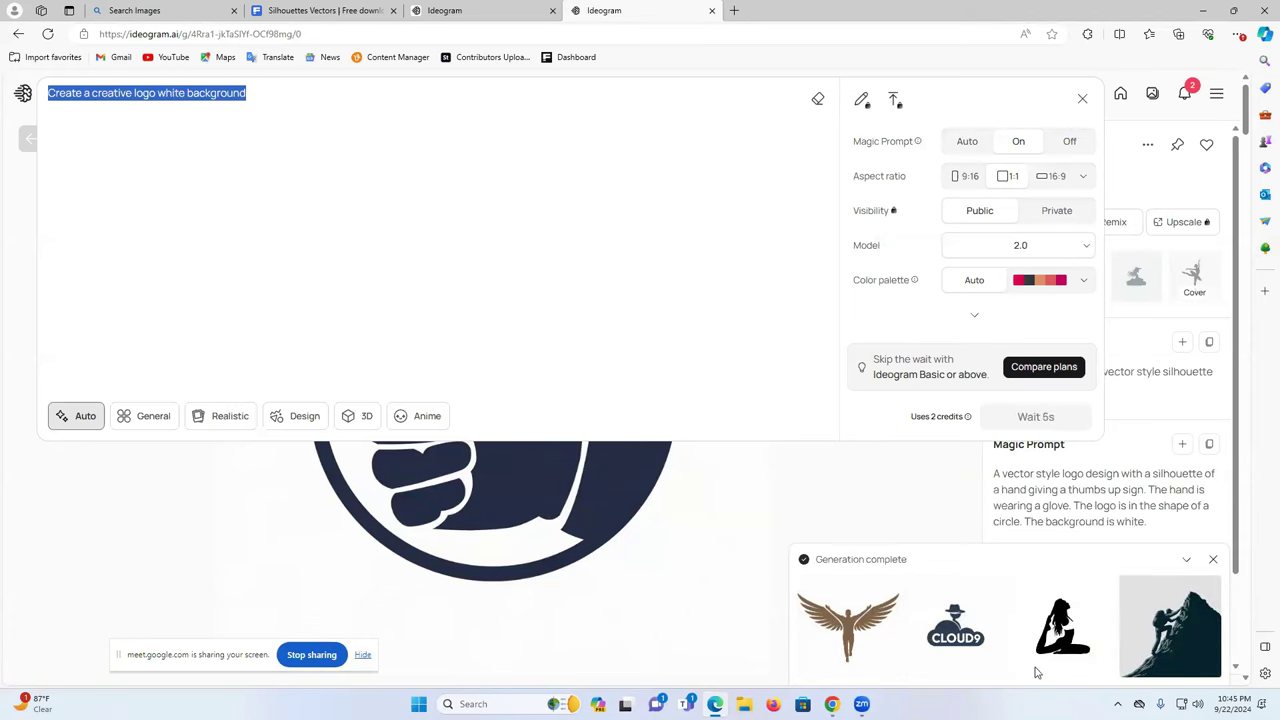
Open the first image of the new set, the winged man, and save it as a JPEG in Downloads
click(876, 641)
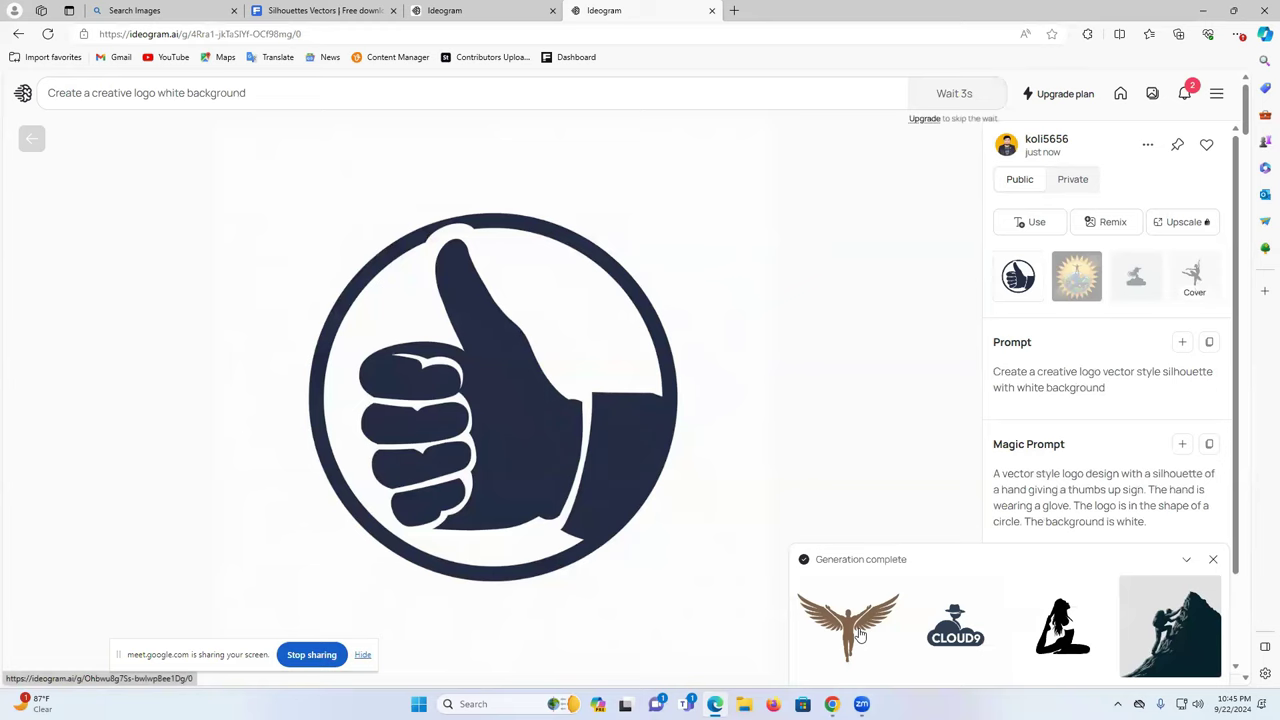
click(860, 635)
right_click(1019, 278)
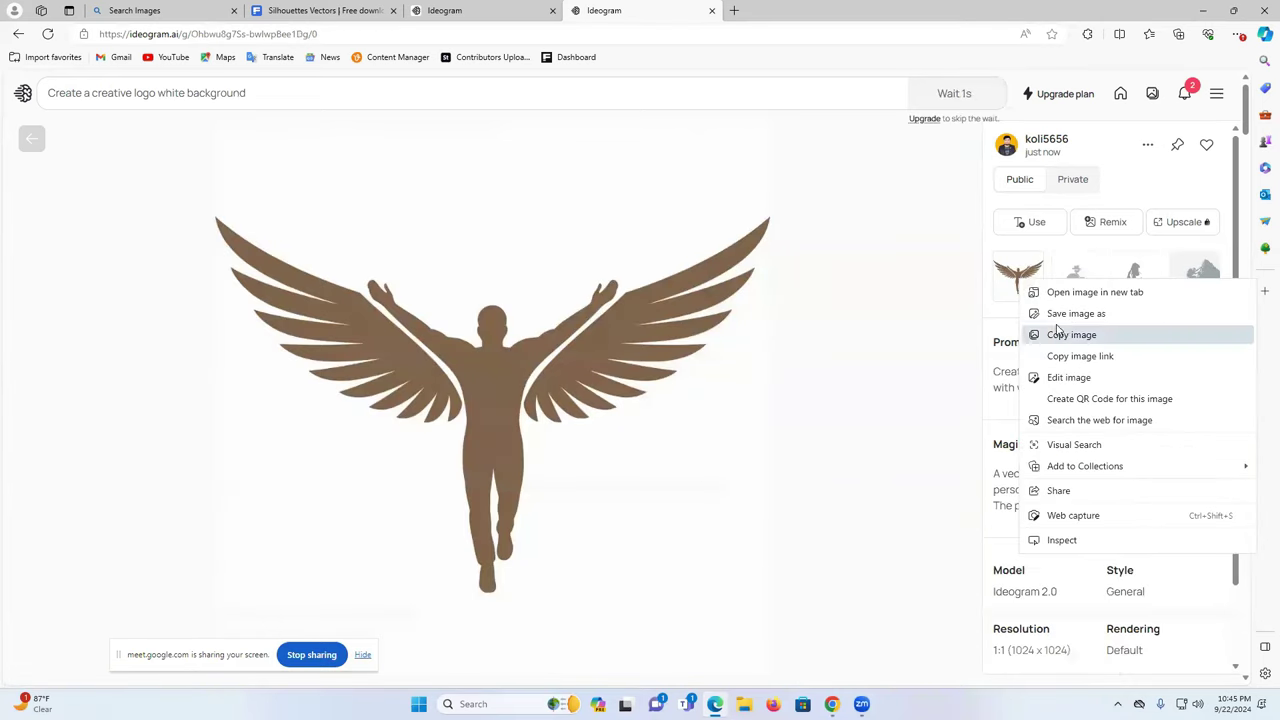
click(1066, 316)
click(526, 340)
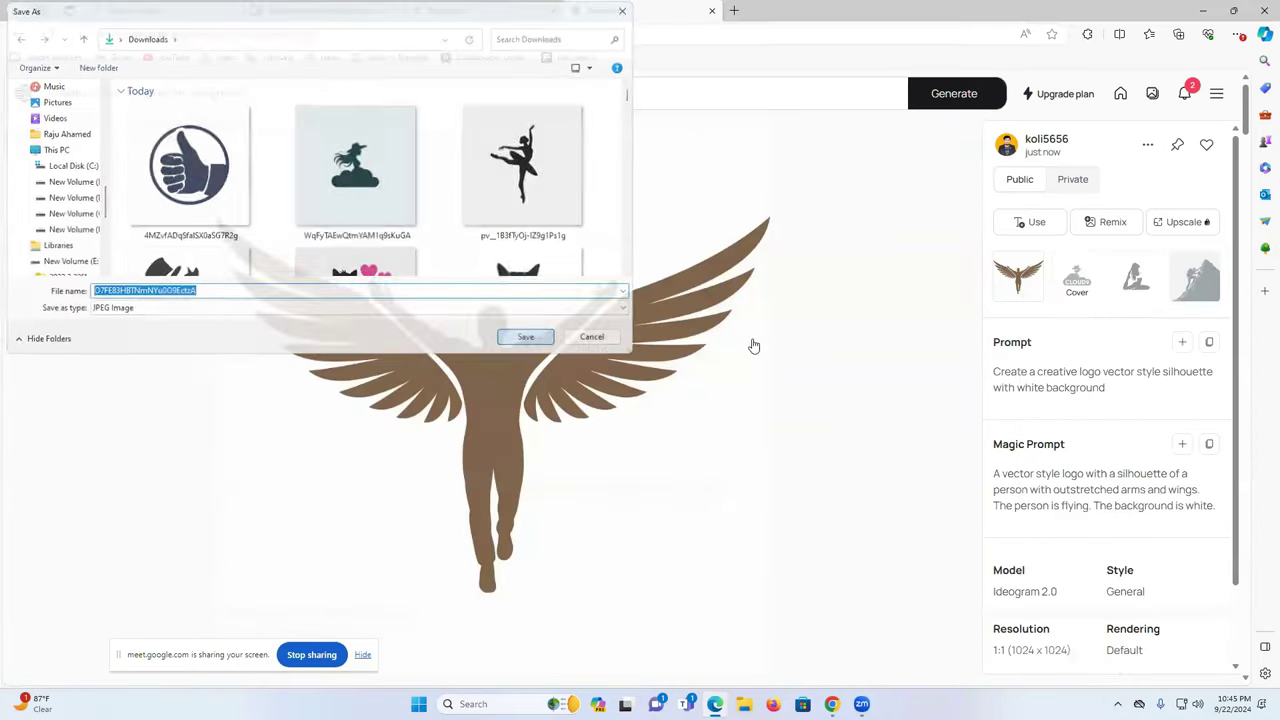
Open the third image, the woman in a yoga pose, and save it as a JPEG in Downloads
click(1193, 279)
click(1136, 281)
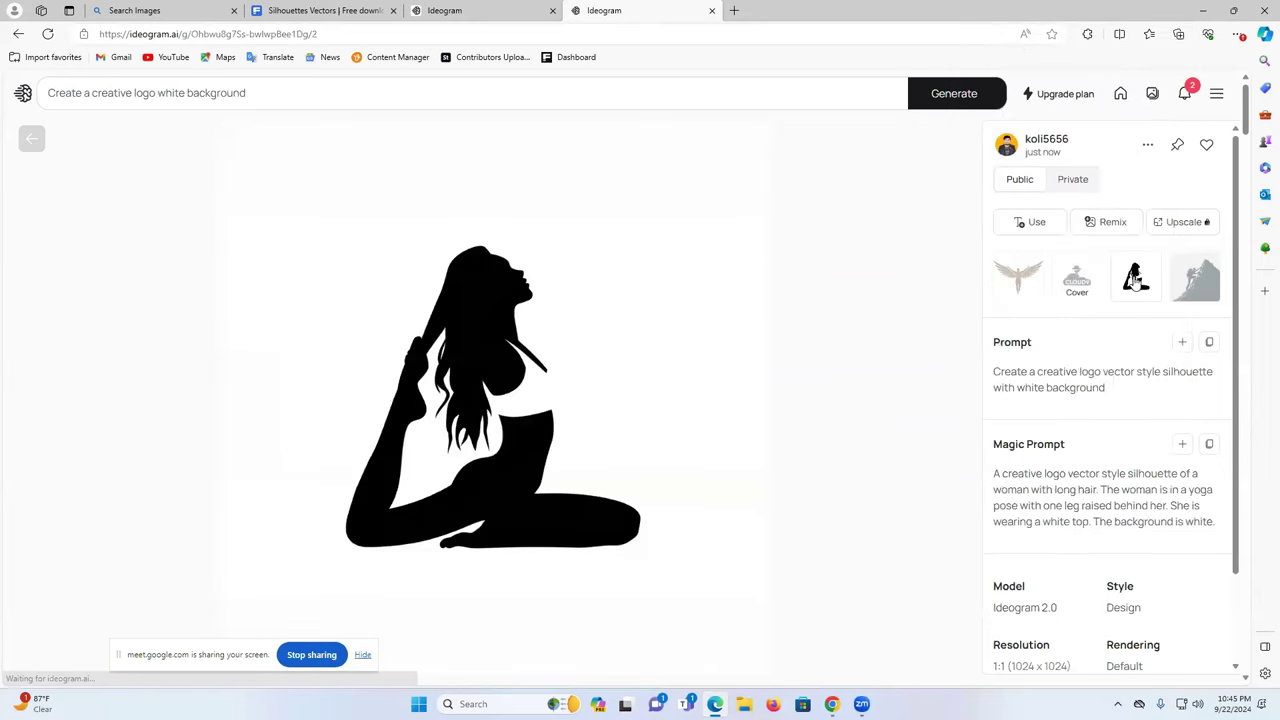
right_click(1134, 284)
click(1123, 307)
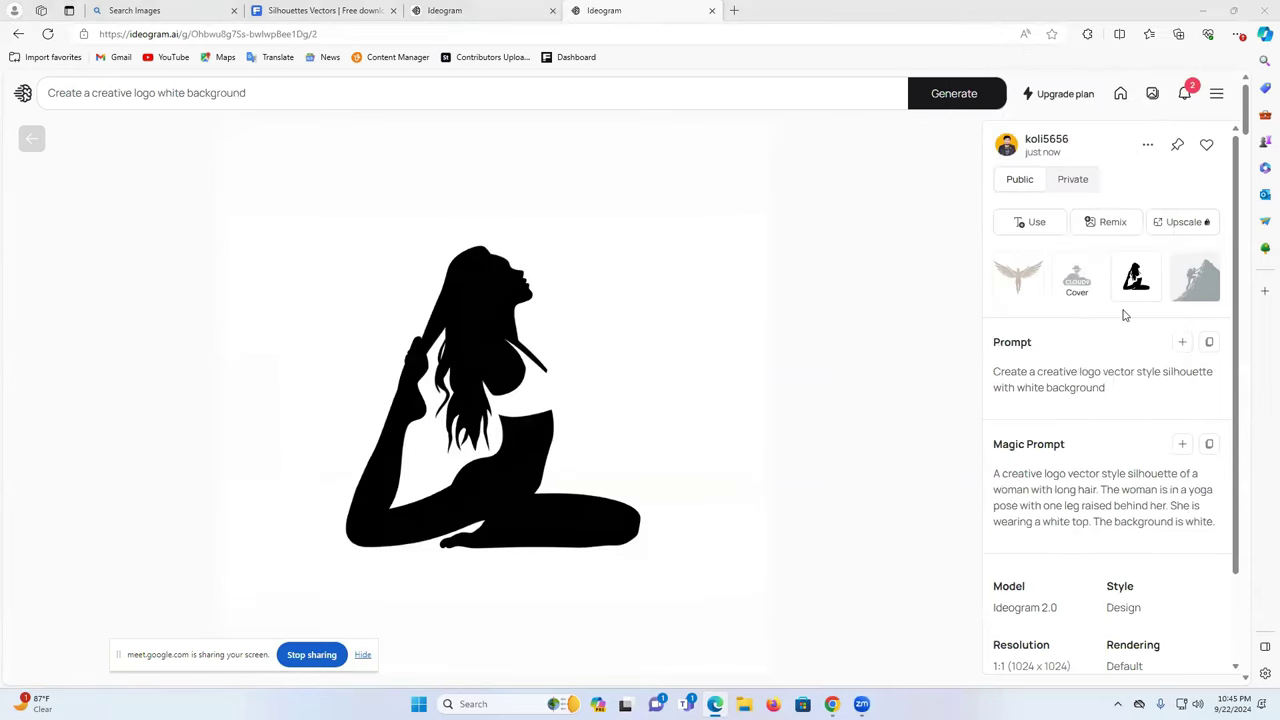
click(526, 338)
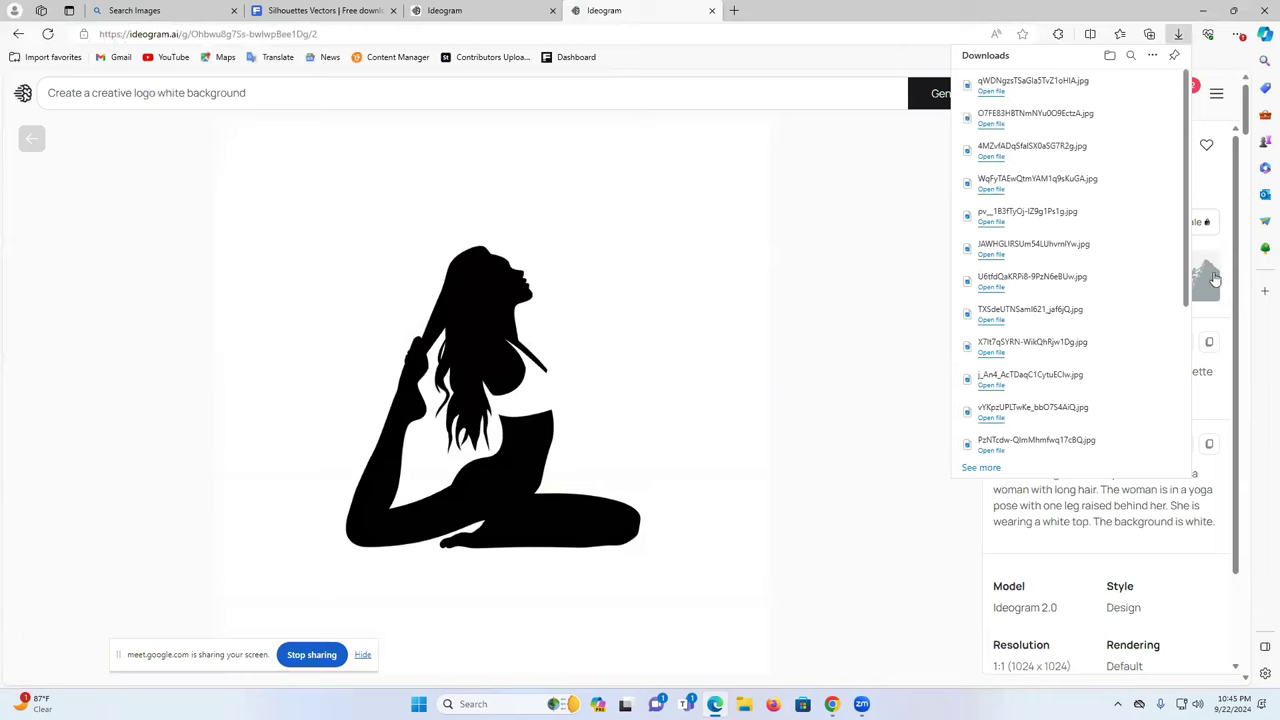
Open the fourth image, the mountain climber, and load it for remixing
click(1200, 279)
click(1106, 221)
click(1145, 318)
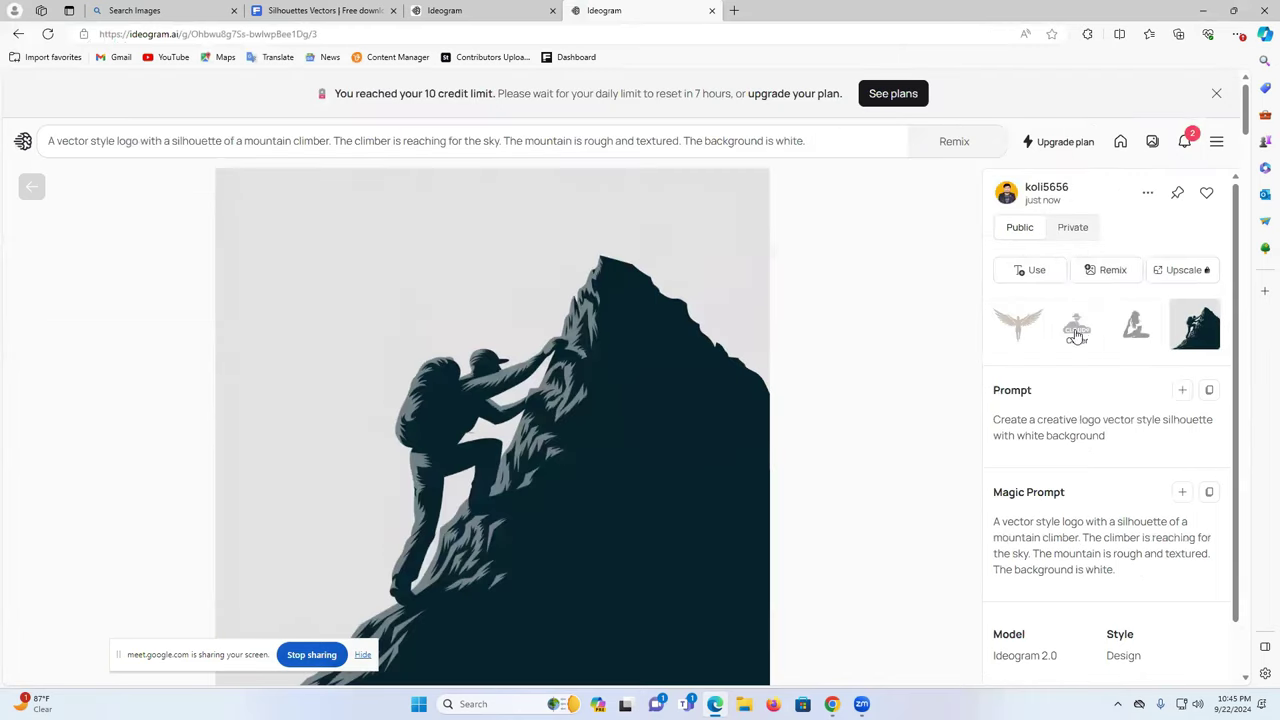
Open the second image, the CLOUD9 logo, and save it as a JPEG in Downloads
click(1077, 330)
right_click(1080, 340)
click(1112, 367)
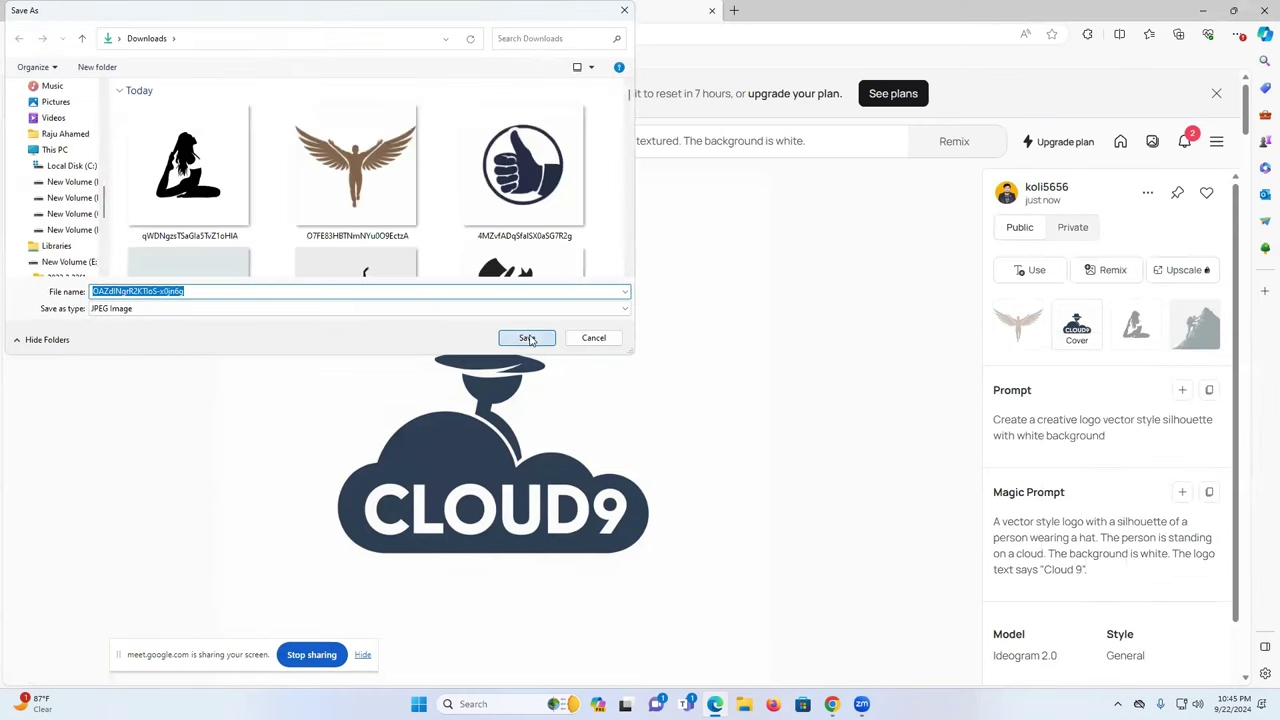
click(527, 338)
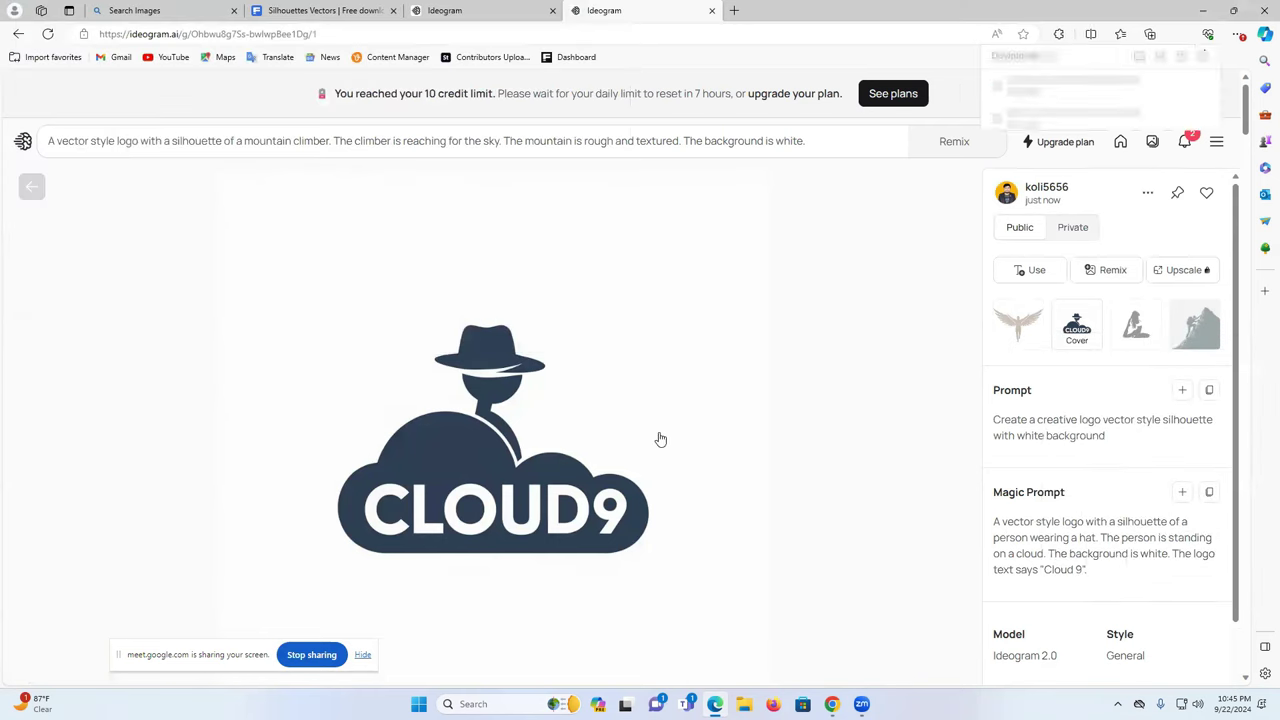
Log out of the current Ideogram account and sign in with a different Google account
click(1217, 145)
click(1095, 422)
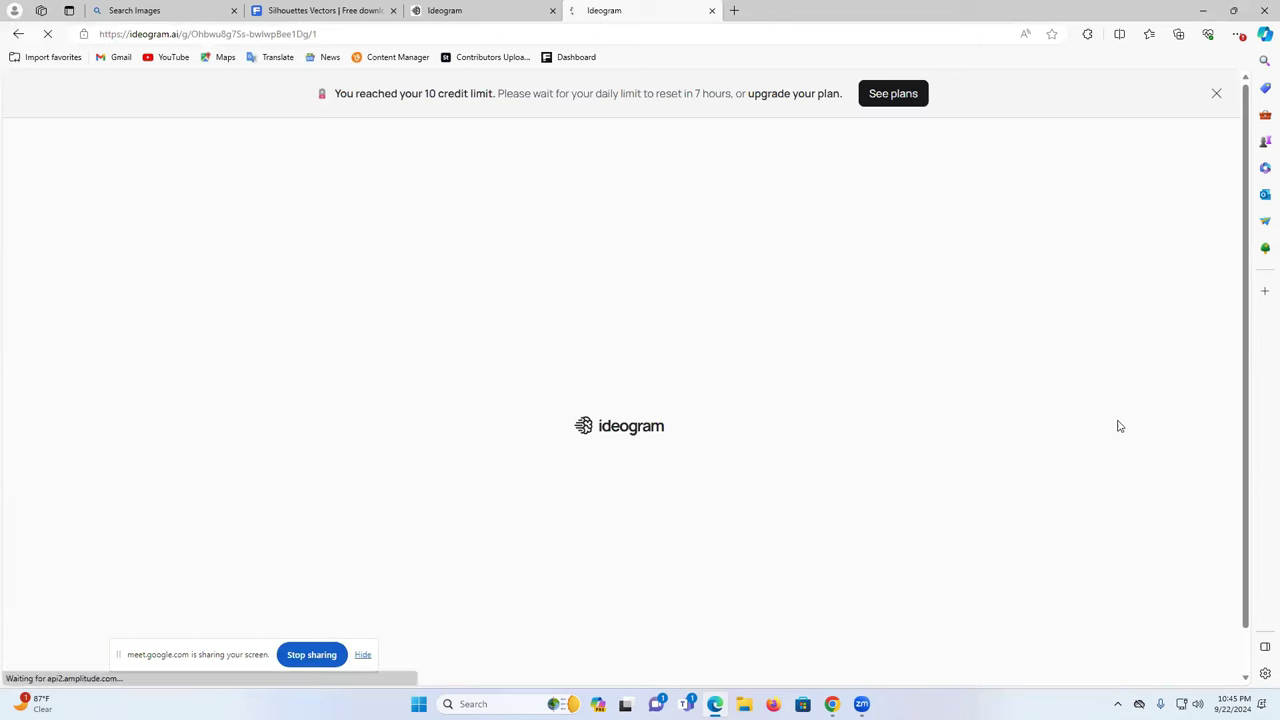
click(629, 486)
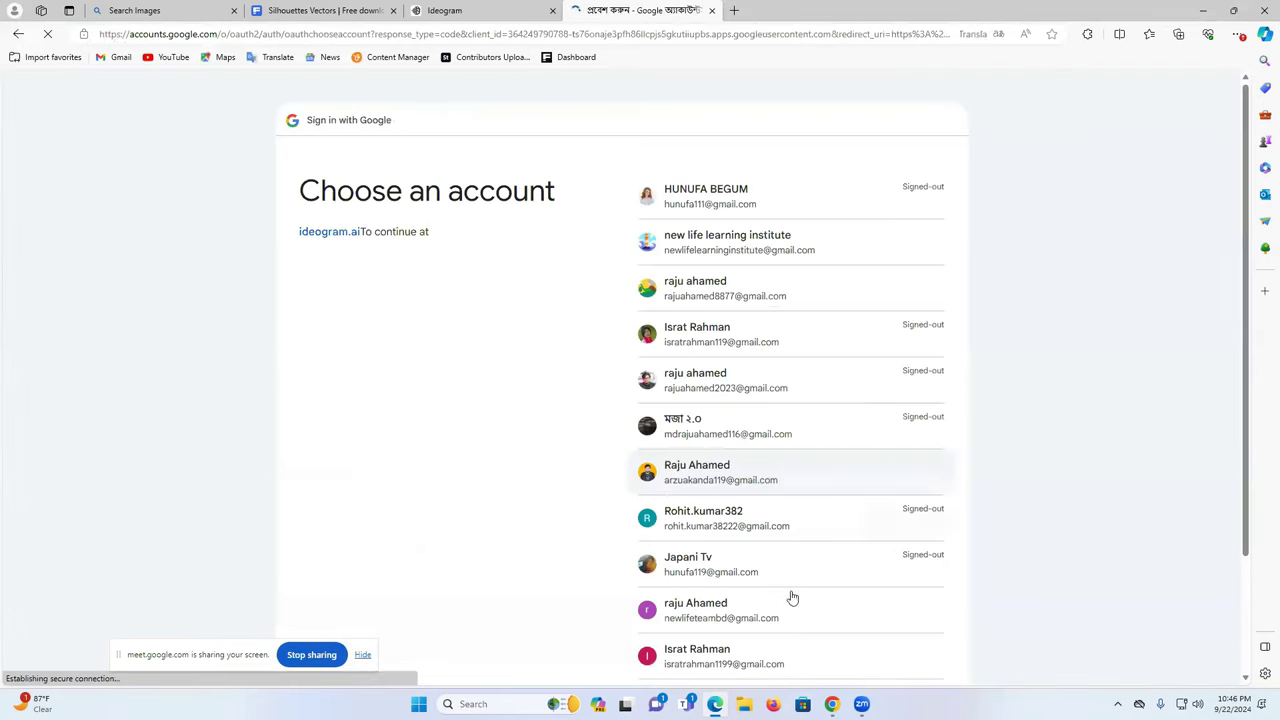
click(755, 291)
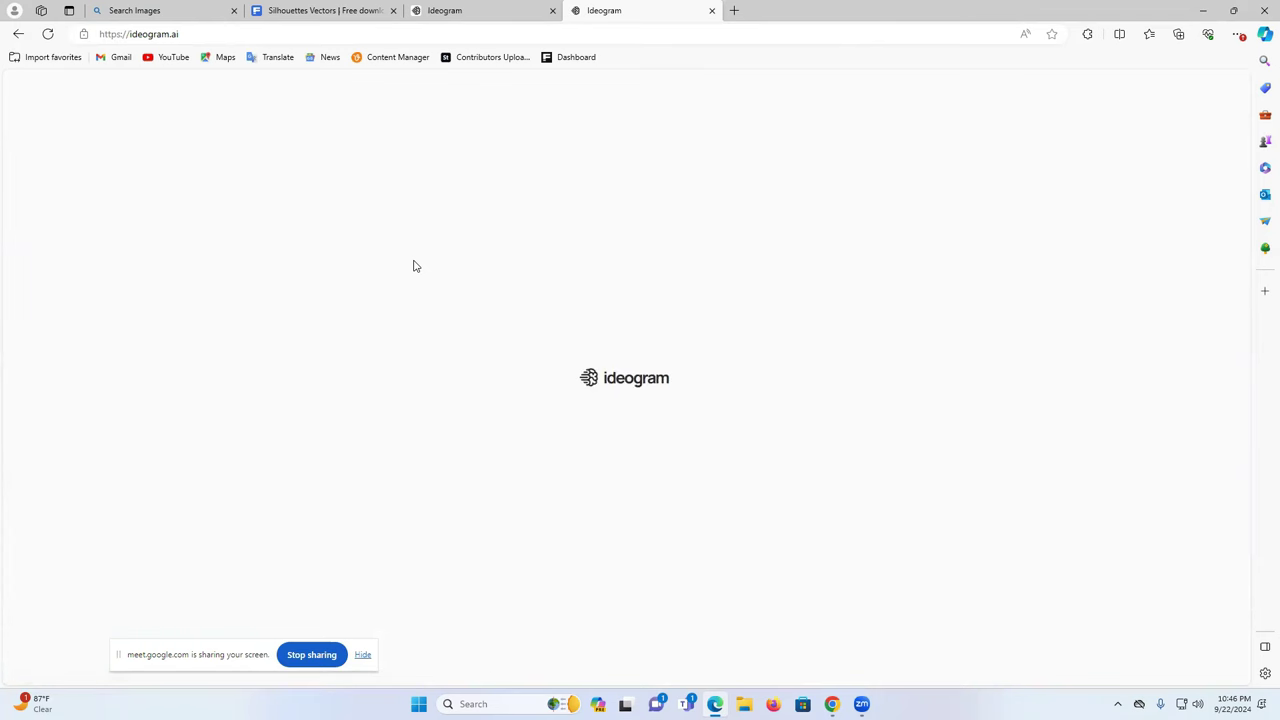
Enter the prompt "Create a creative logo white background" and generate images with model 2.0
click(280, 202)
text(Create a creative logo white background)
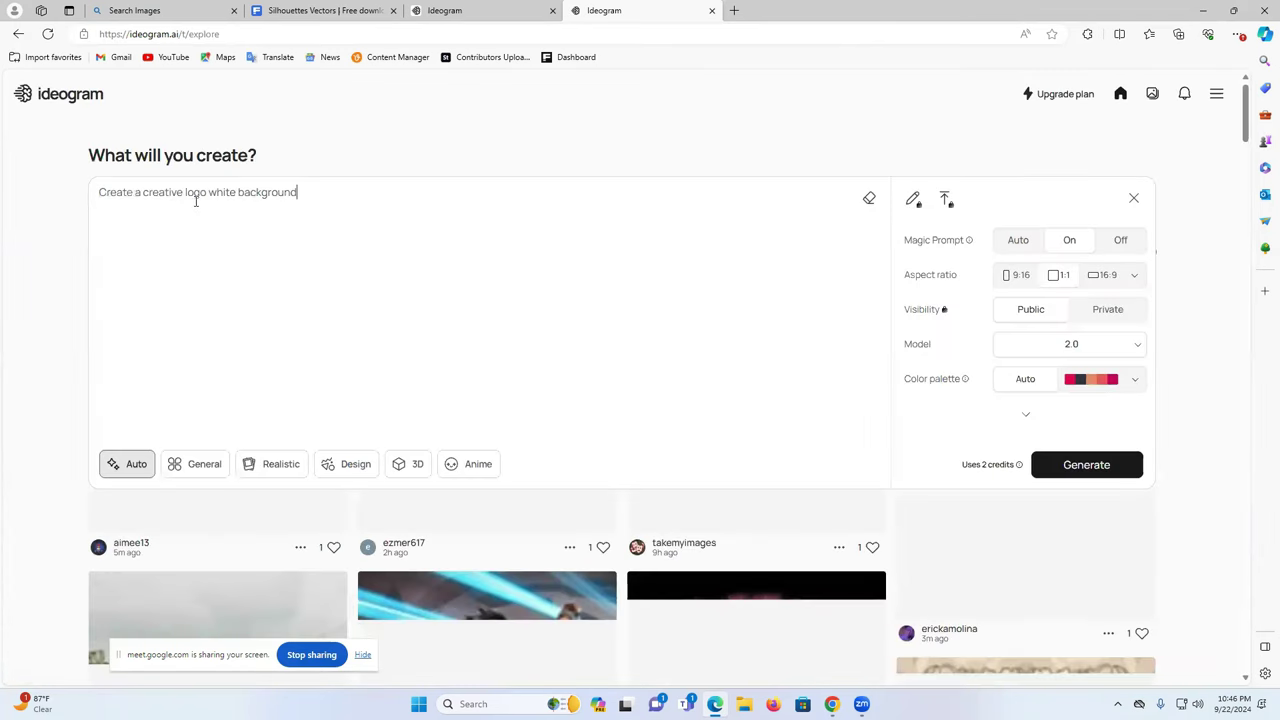
click(1087, 465)
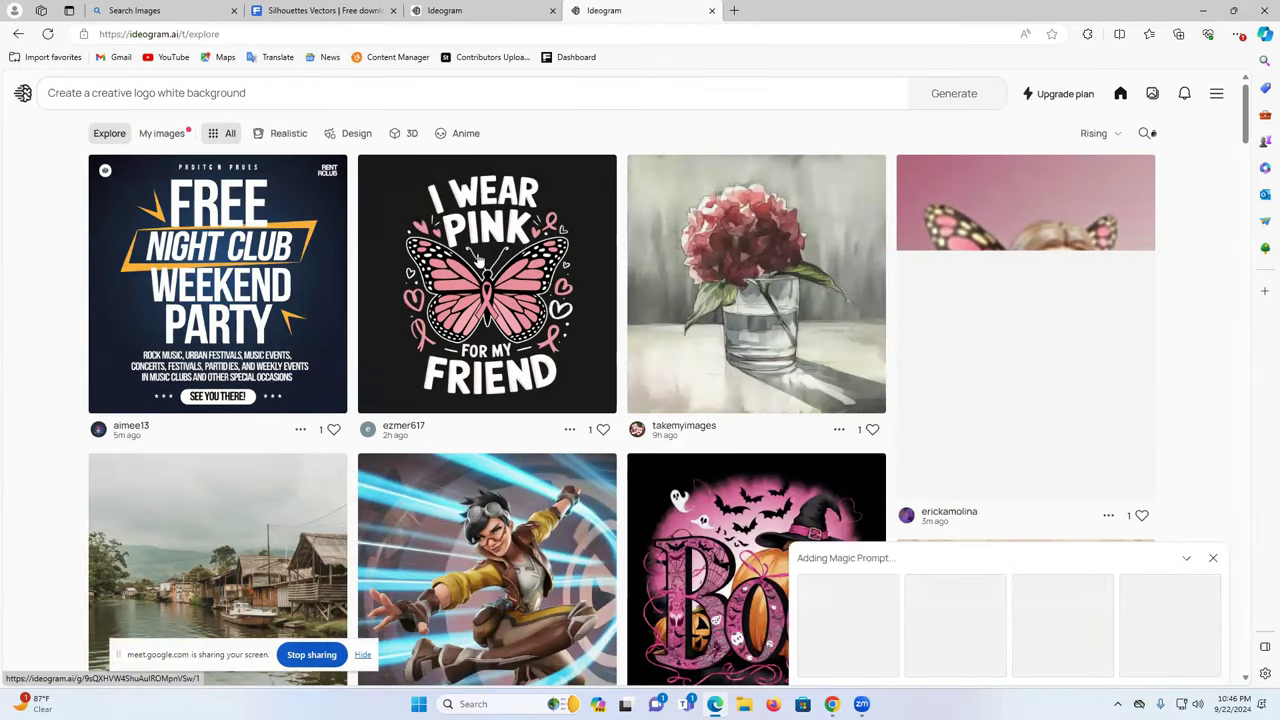
Browse the Explore gallery and open the image of glowing orange, green and white flowers at night
scroll(487, 244, down, 3)
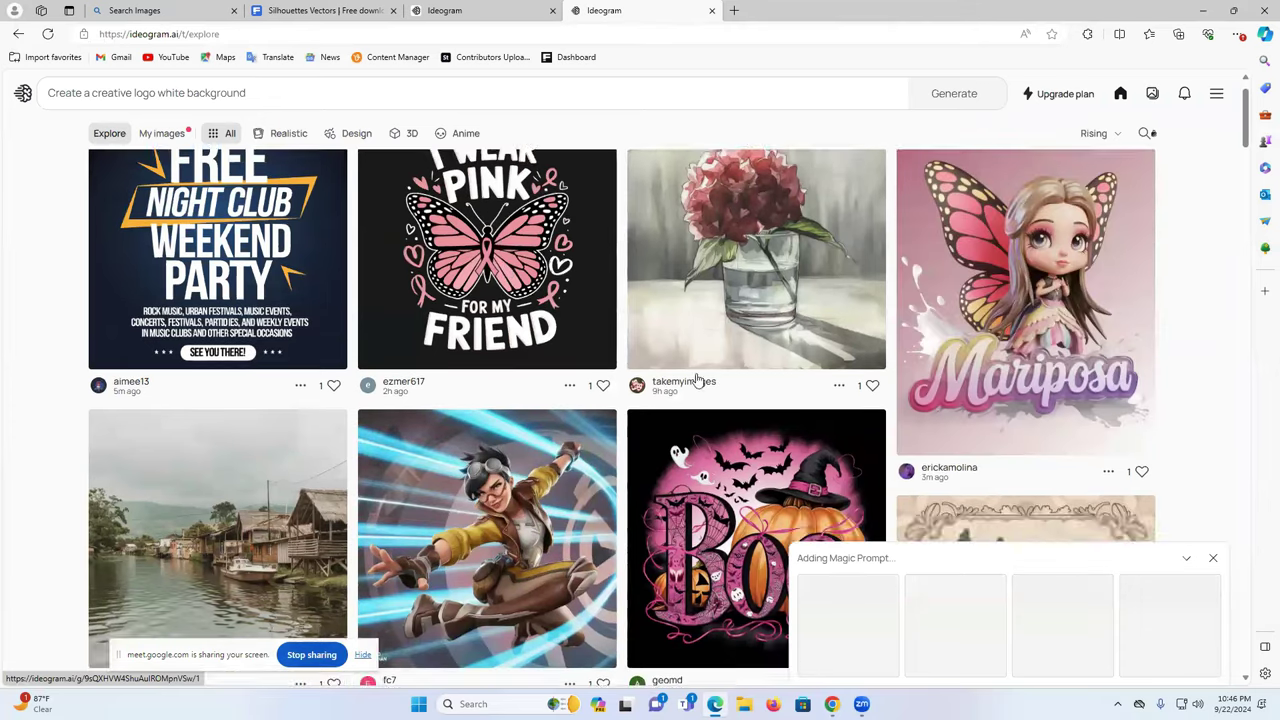
scroll(680, 320, down, 2)
scroll(602, 323, down, 5)
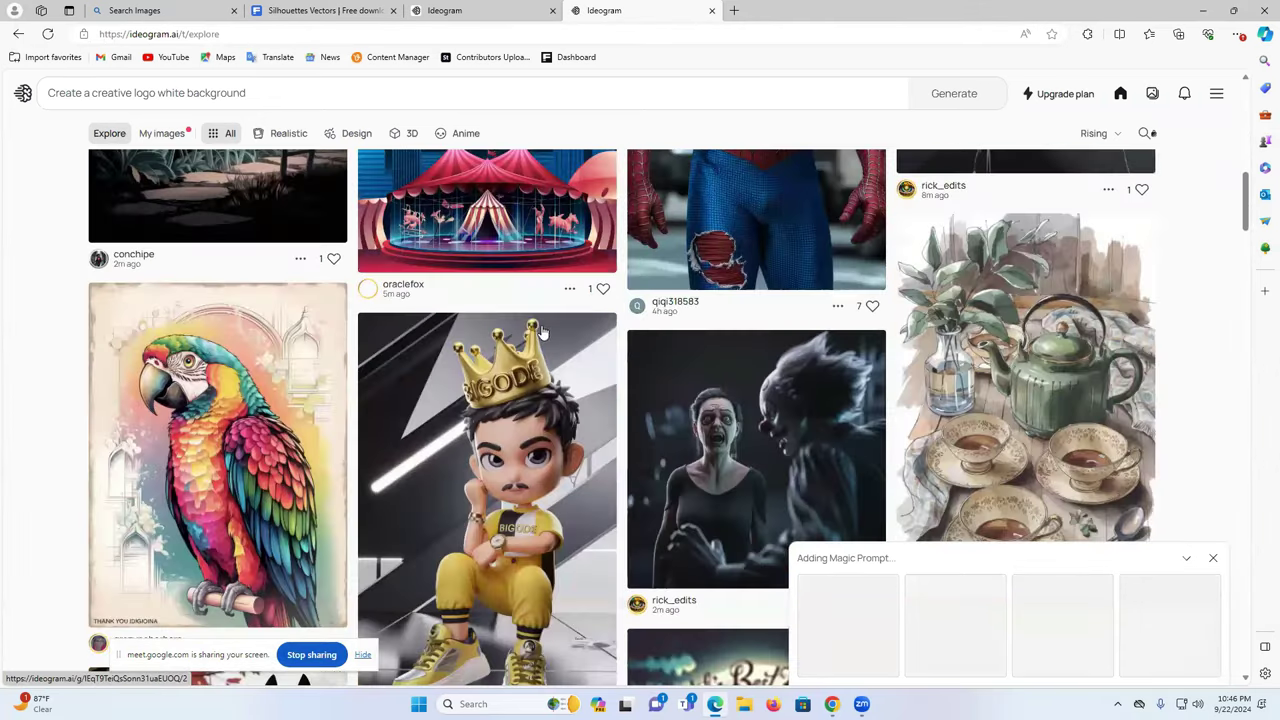
scroll(337, 346, up, 3)
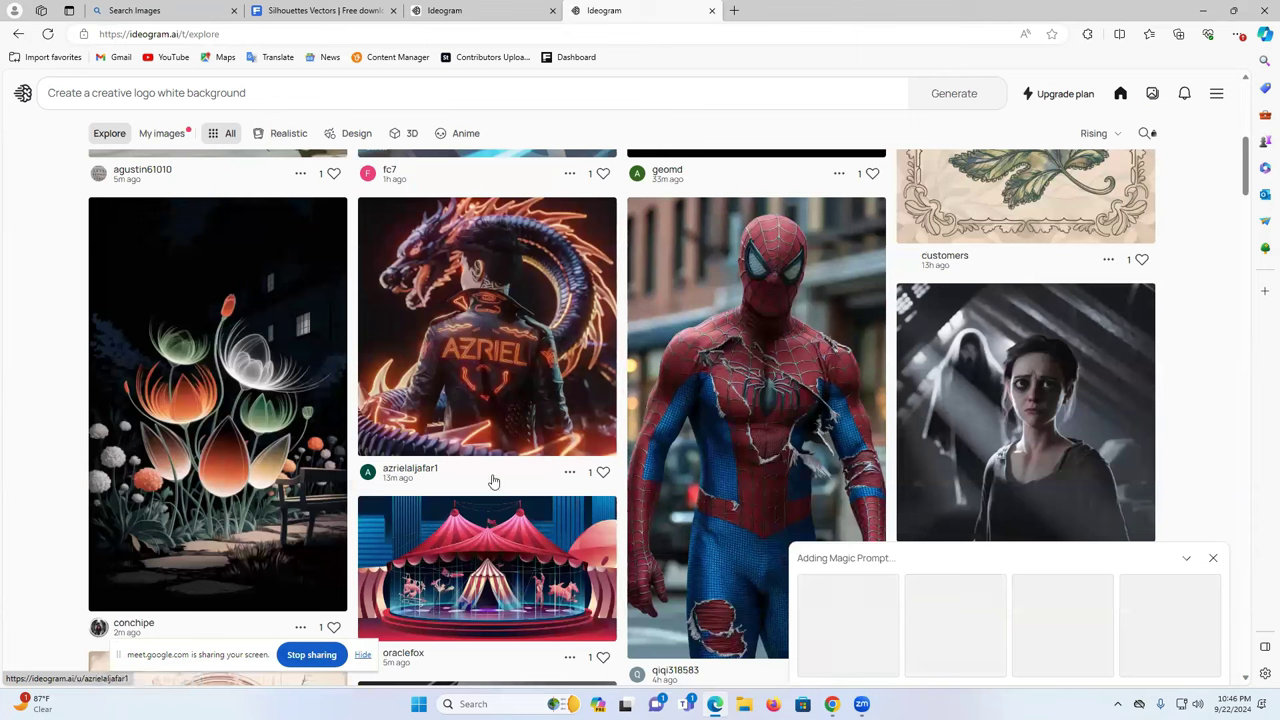
click(272, 352)
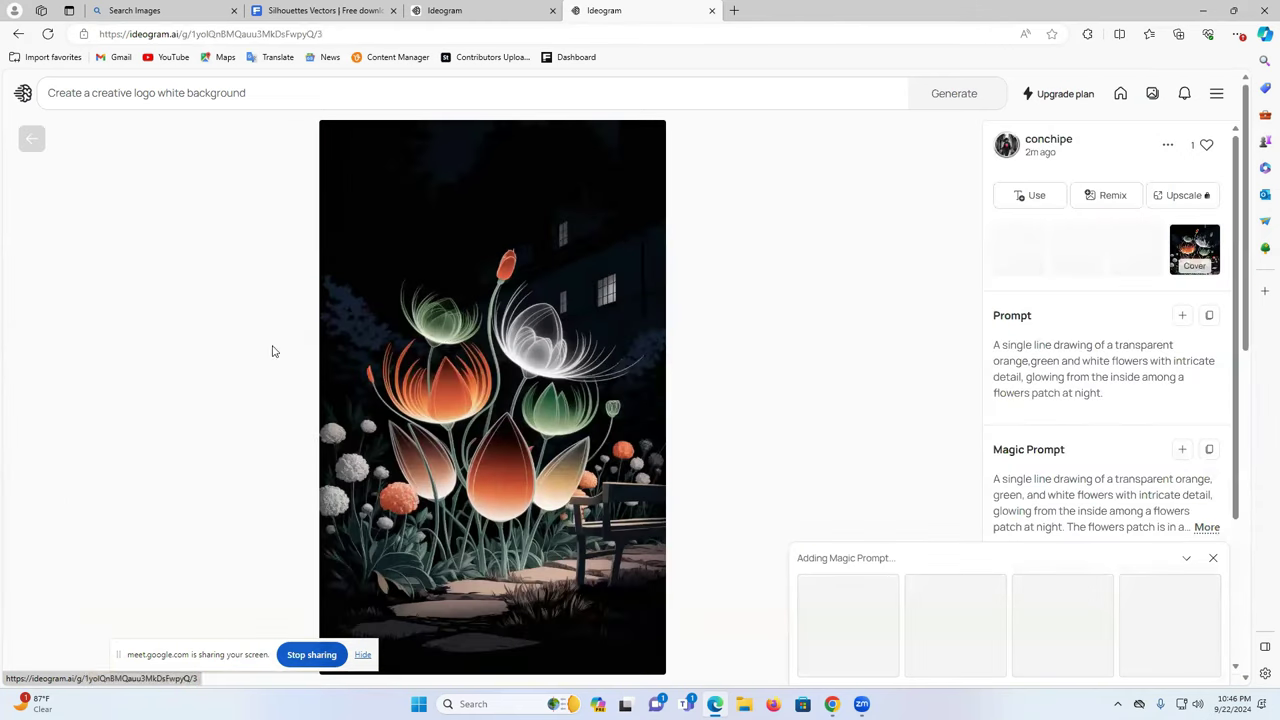
Load the glowing flowers image and its prompt for remixing, and copy the image page's web address
click(1115, 197)
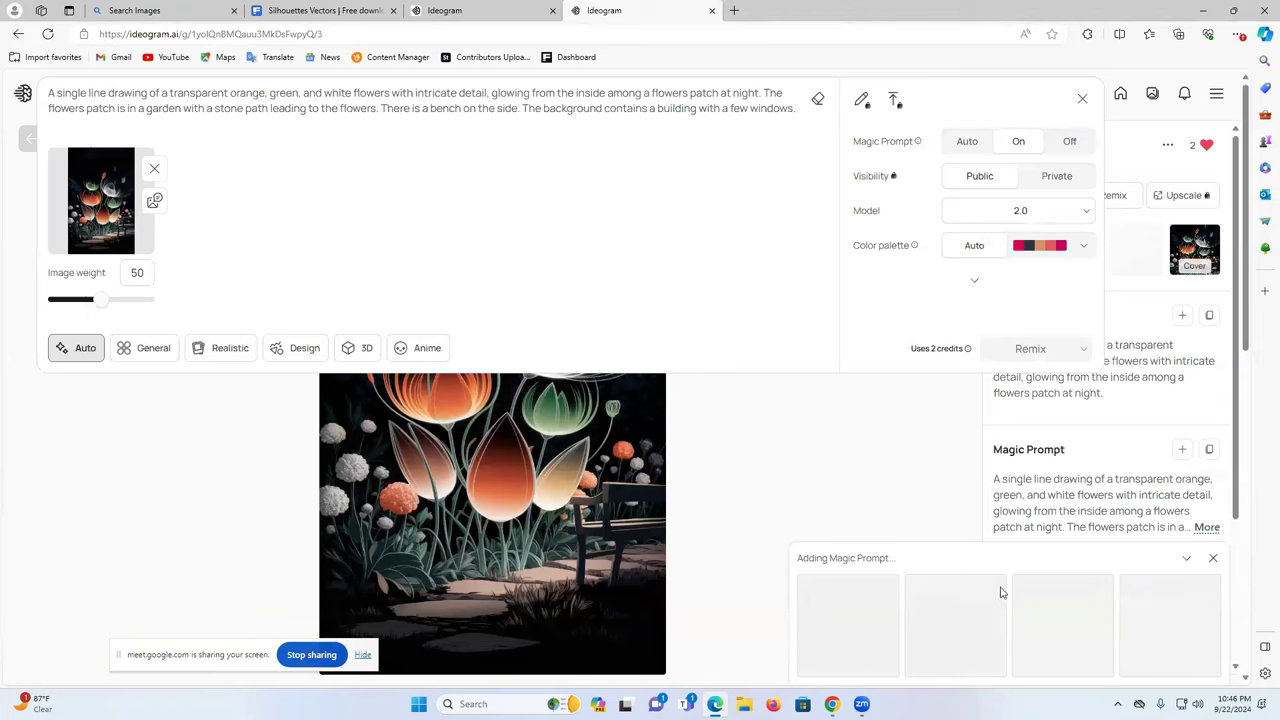
triple_click(358, 113)
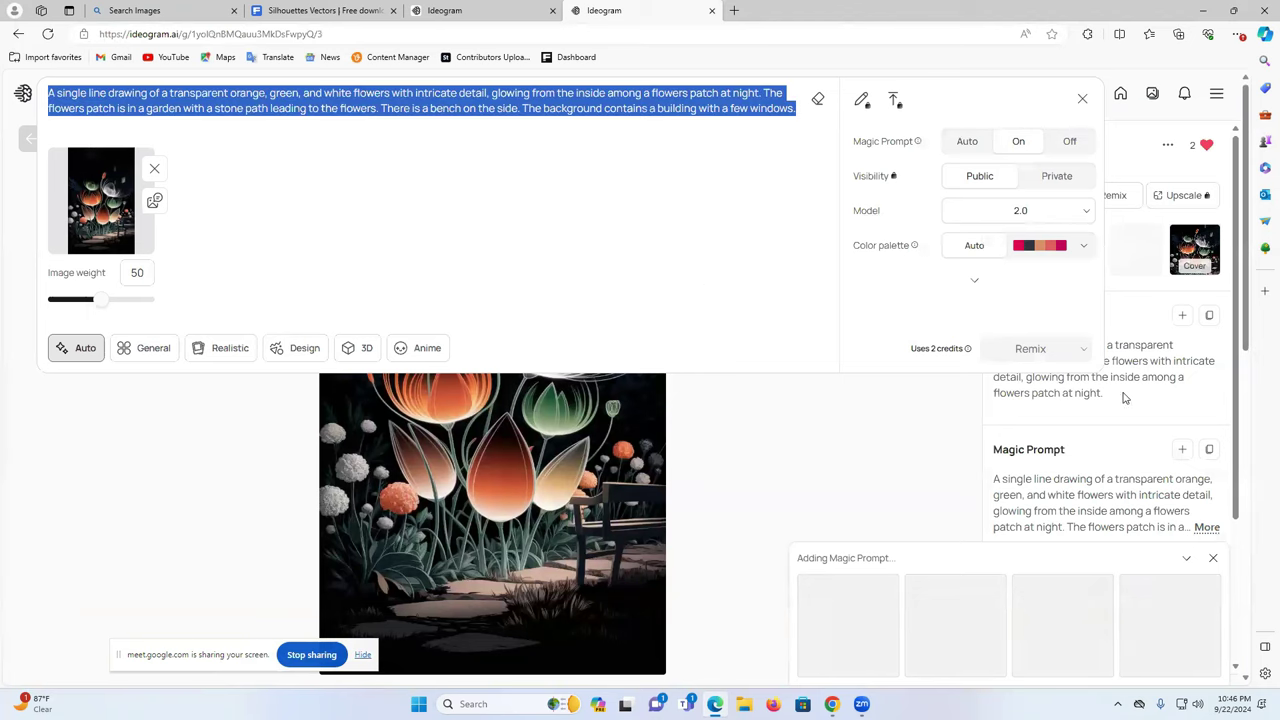
click(450, 33)
key(ctrl+c)
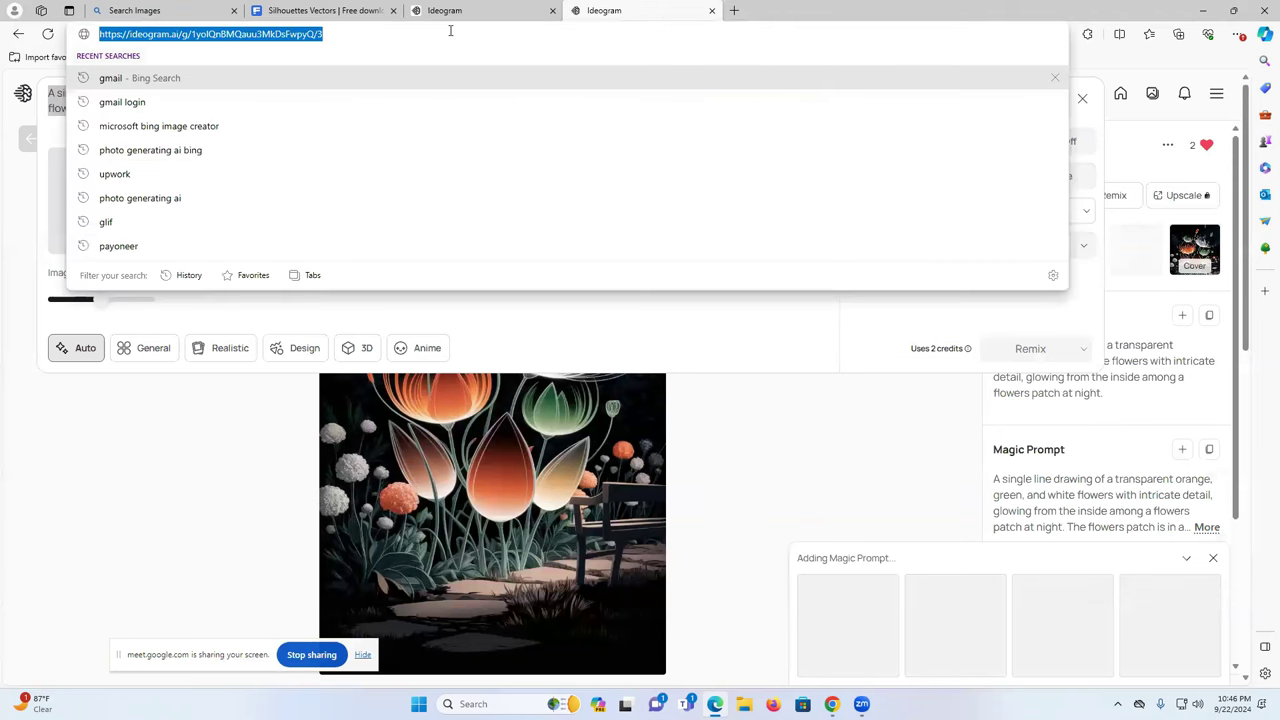
Switch to Google Chrome and open the Ideogram website in the new tab
click(831, 704)
click(762, 640)
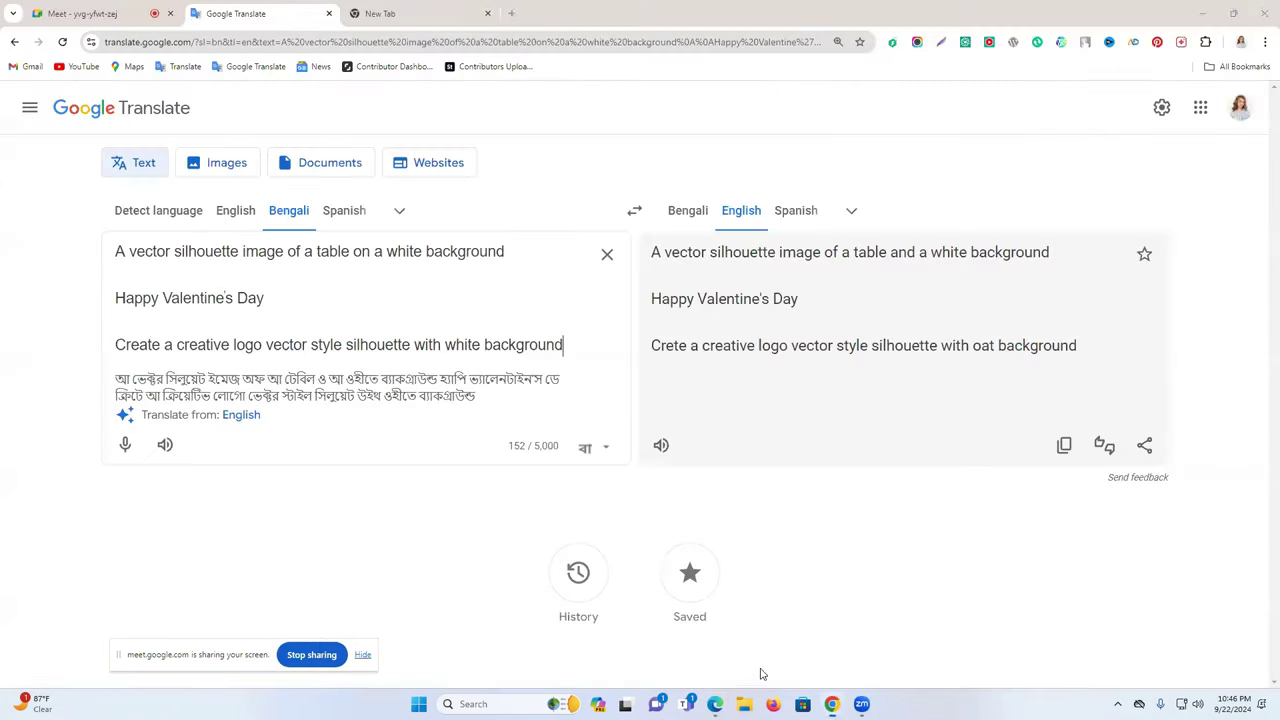
click(430, 13)
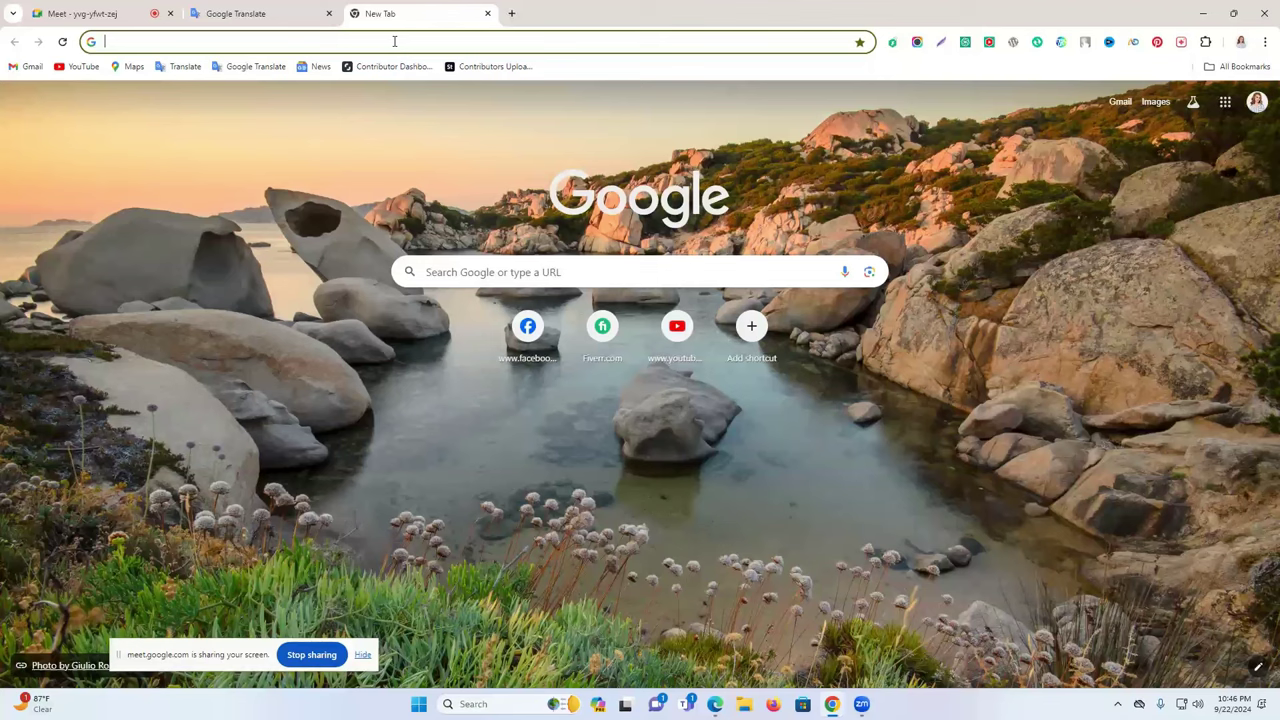
text(id)
key(Return)
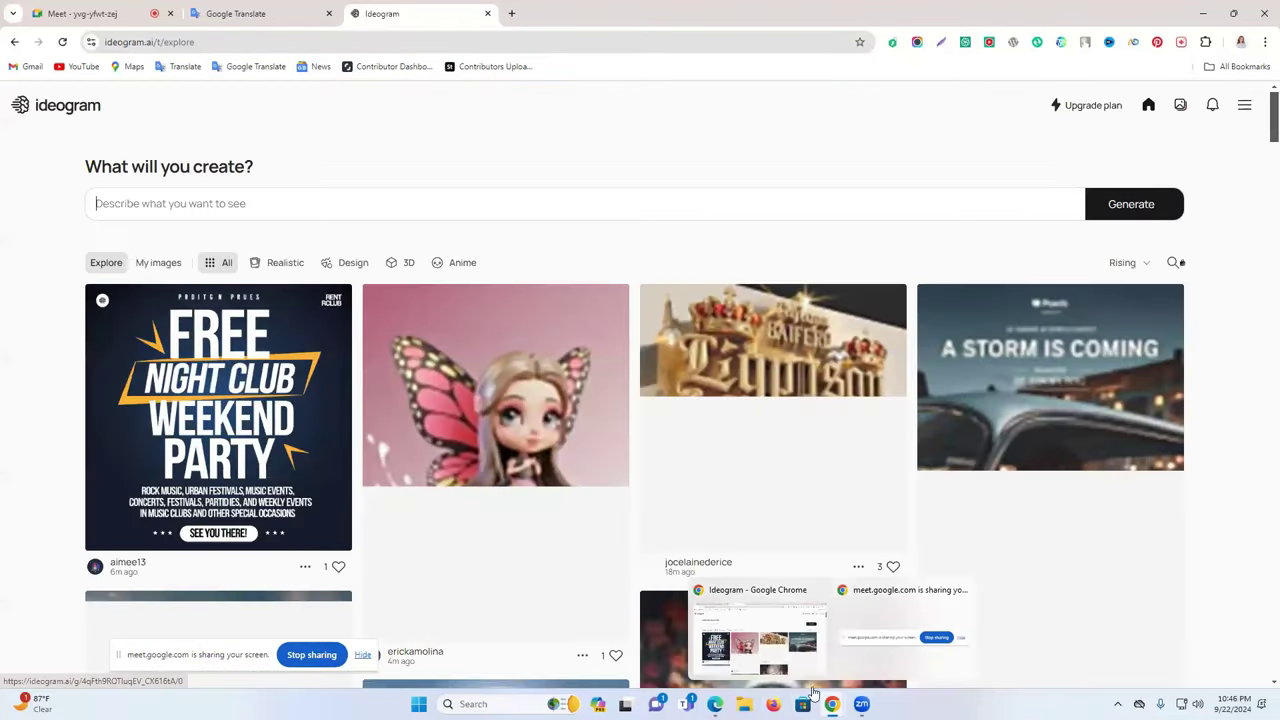
Open the copied web address of the glowing flowers image in Chrome and load the image and its prompt for remixing
click(516, 212)
key(ctrl+v)
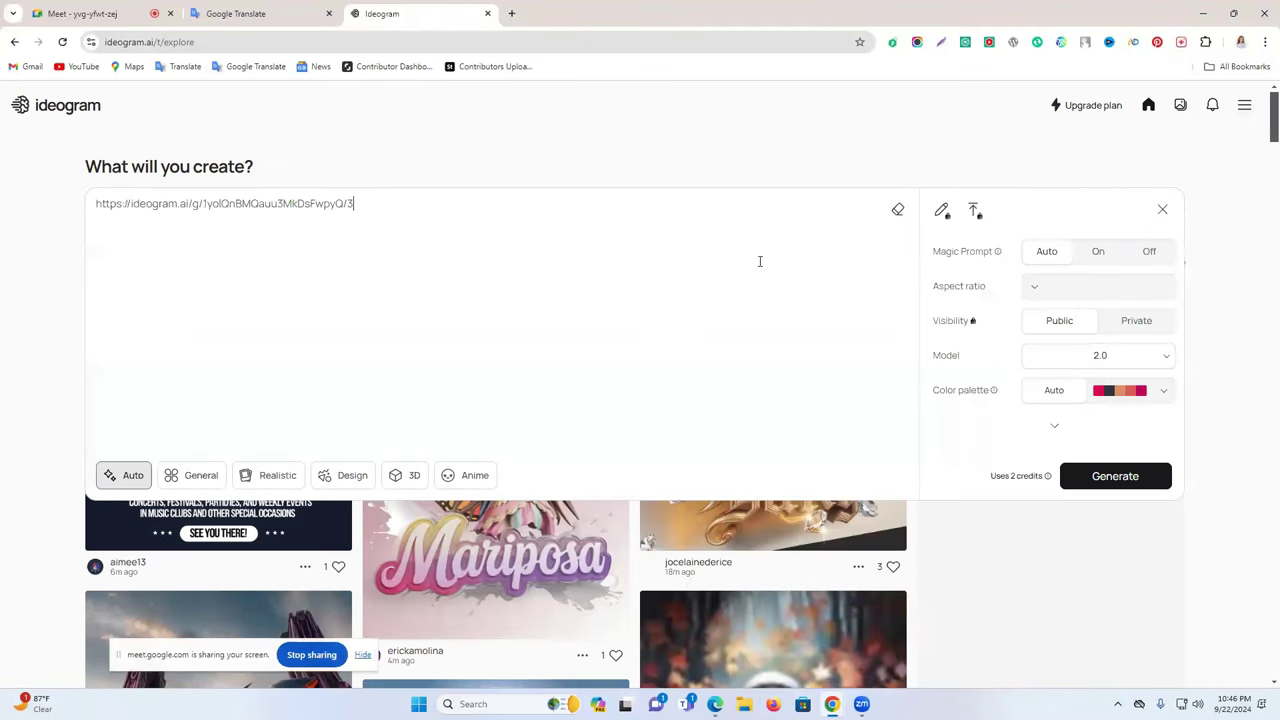
click(513, 15)
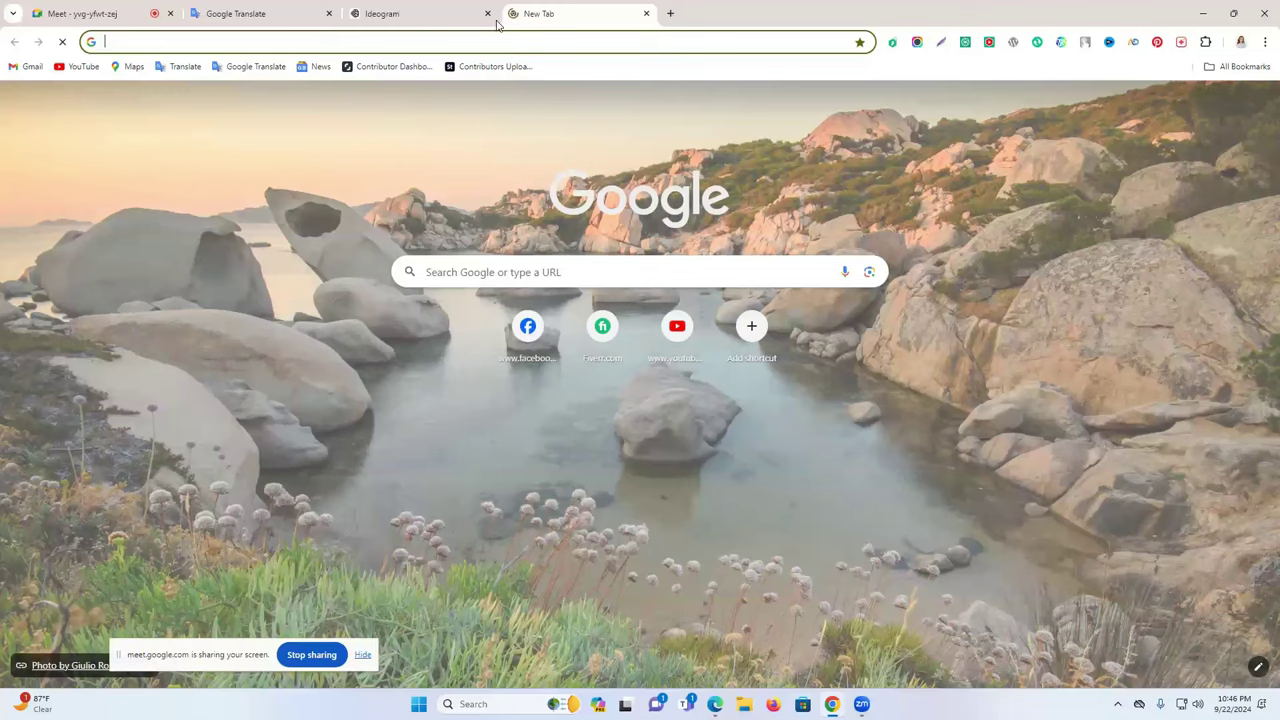
text(ideogram.ai/g/1yolQnBMQauu3MkDsFwpyQ/3)
key(Return)
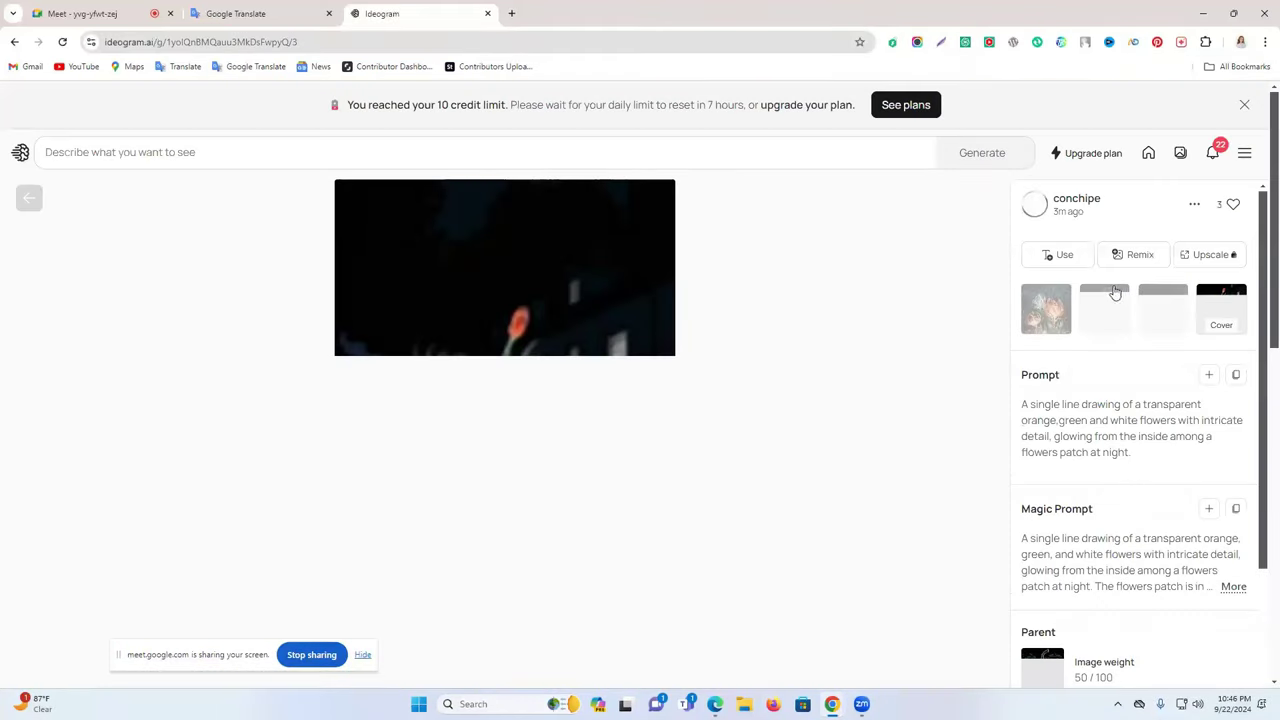
click(1128, 255)
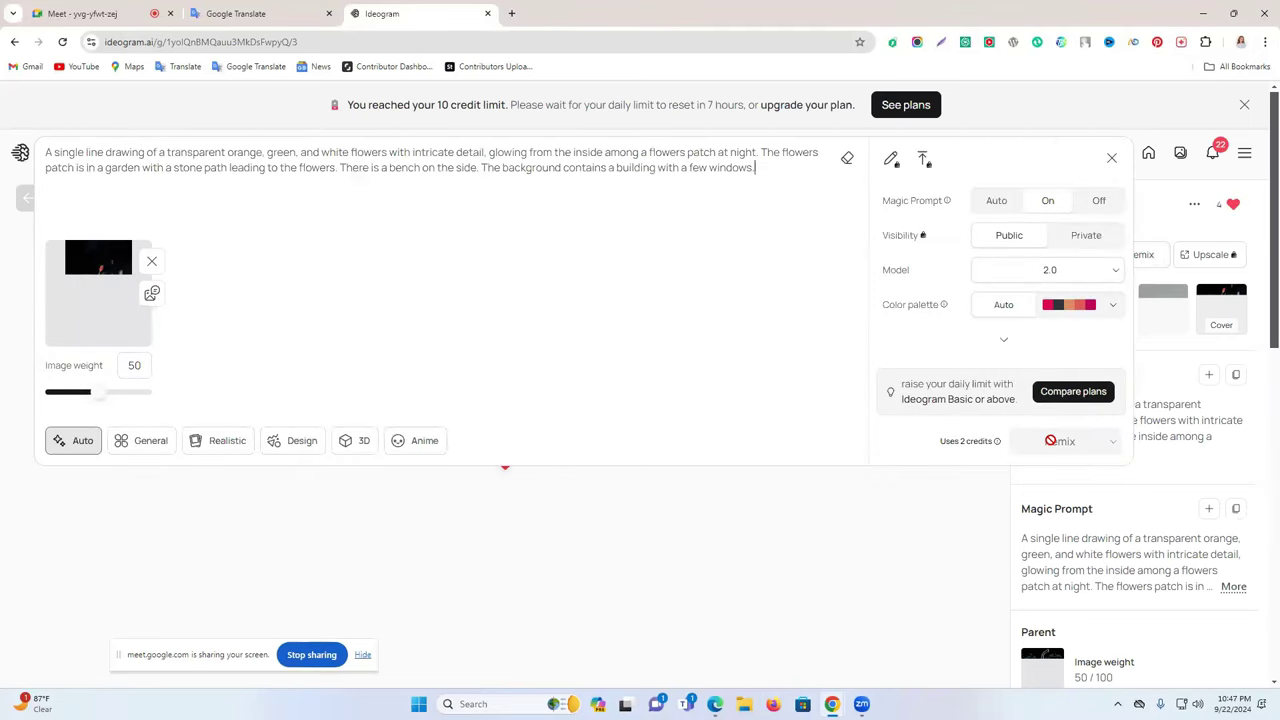
Log out of the Ideogram account in Chrome and reload the flowers image page in Microsoft Edge
click(1245, 152)
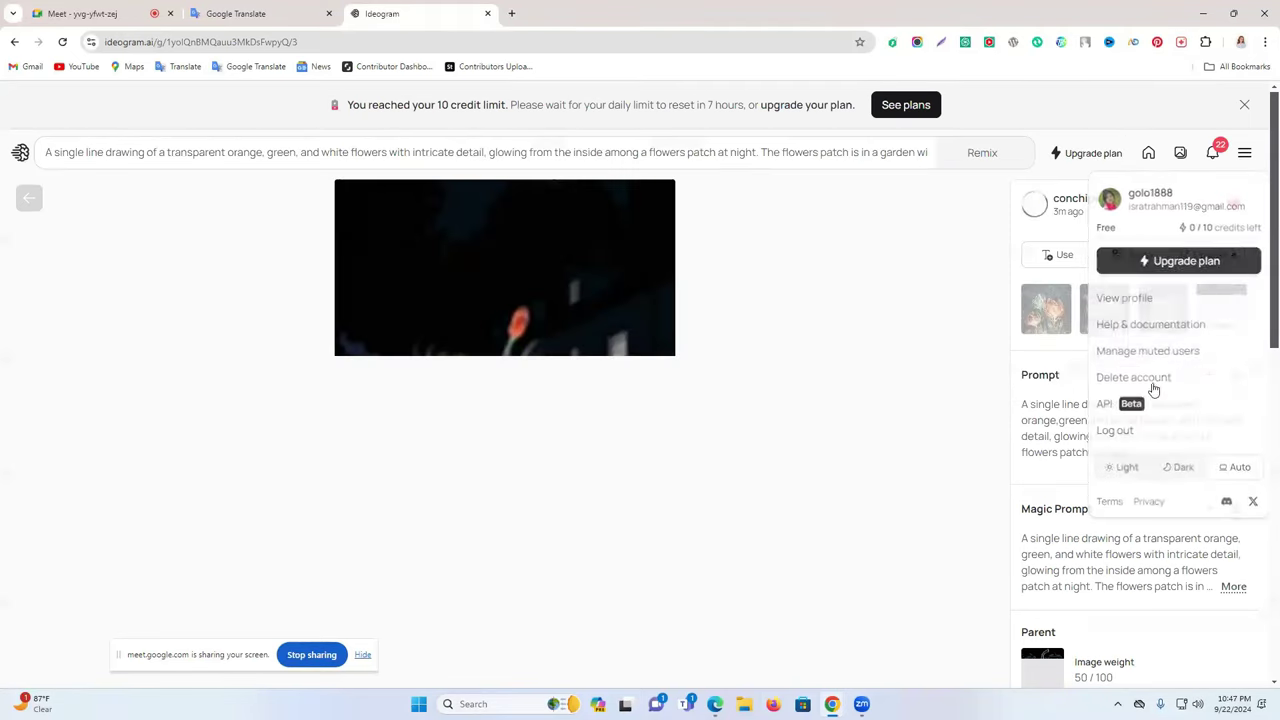
click(1146, 430)
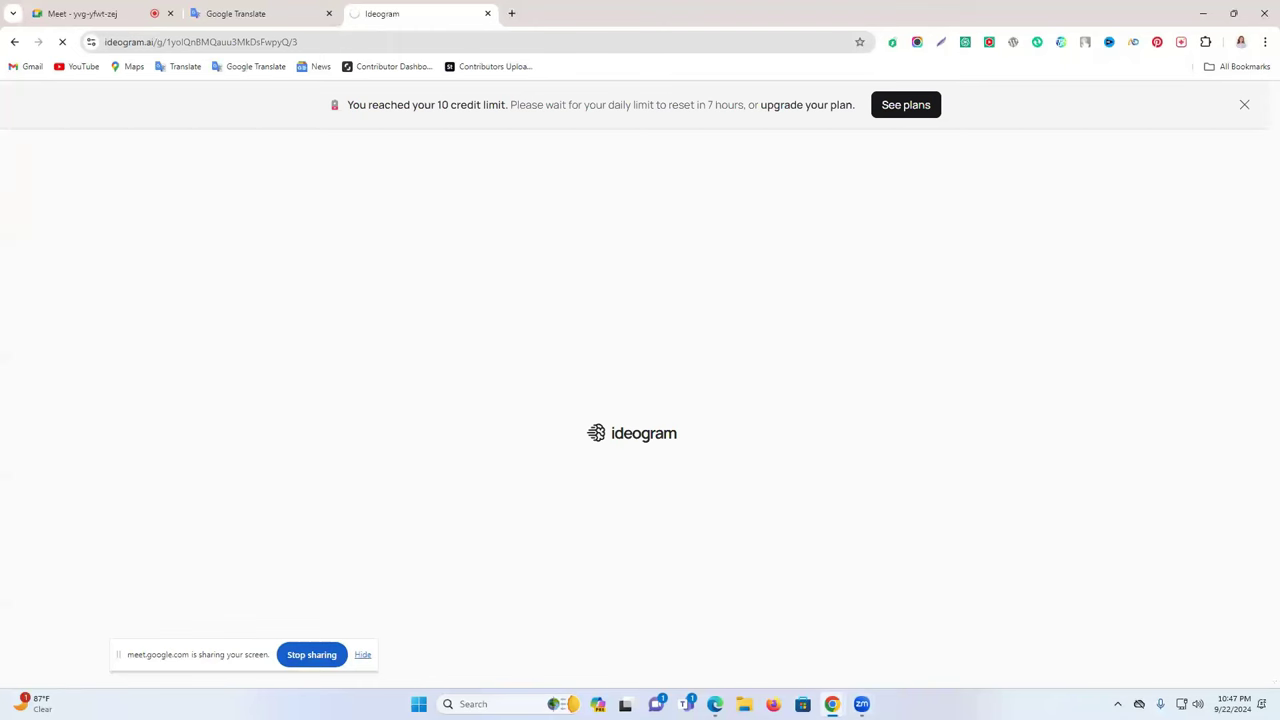
key(alt+Tab)
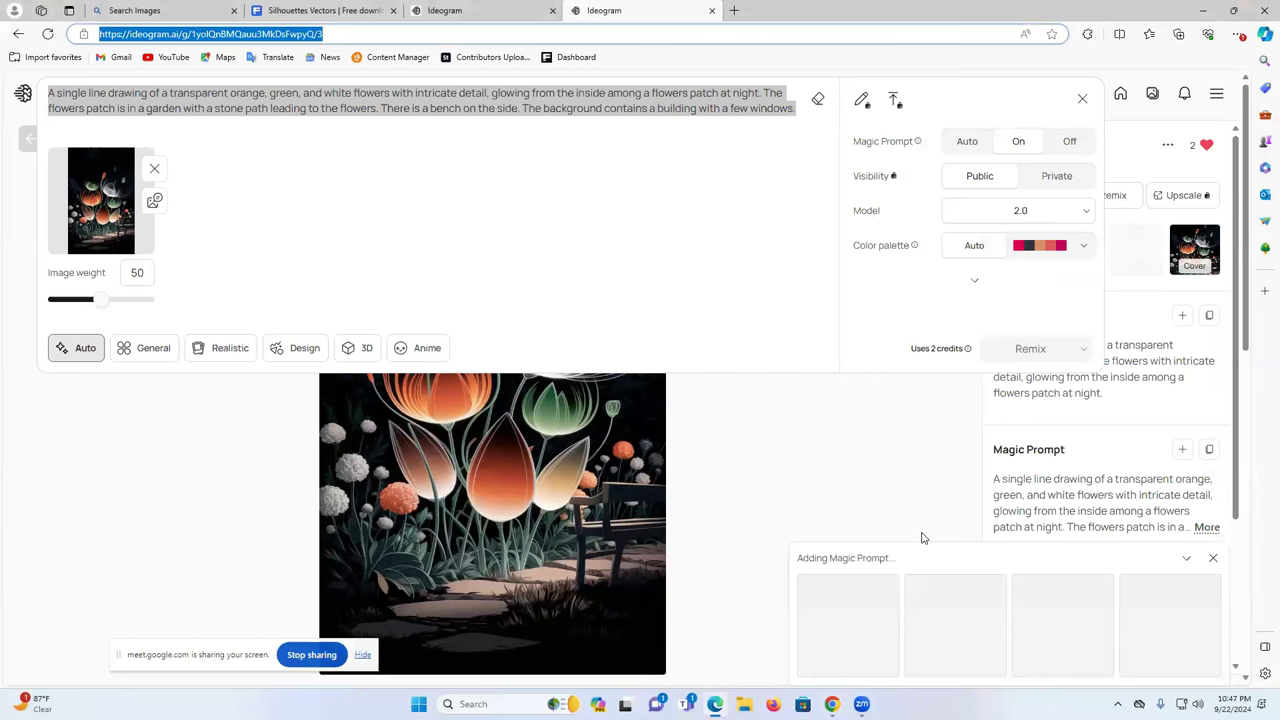
click(47, 33)
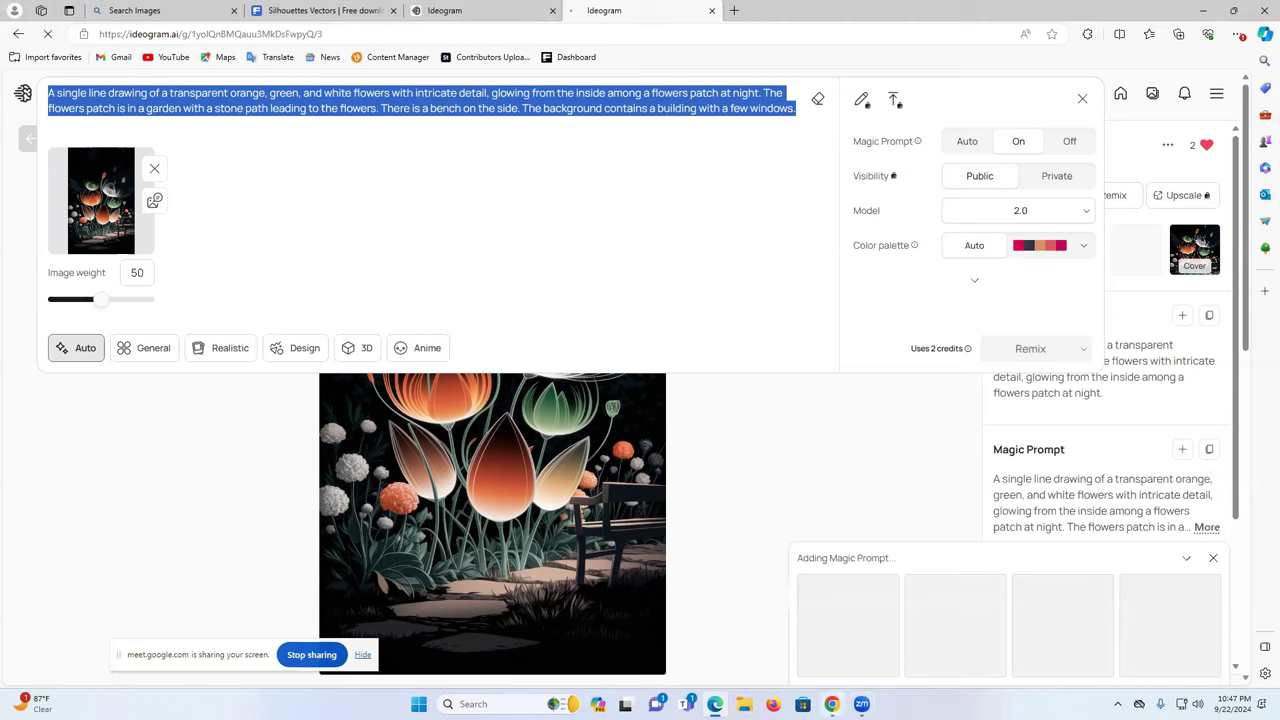
click(831, 704)
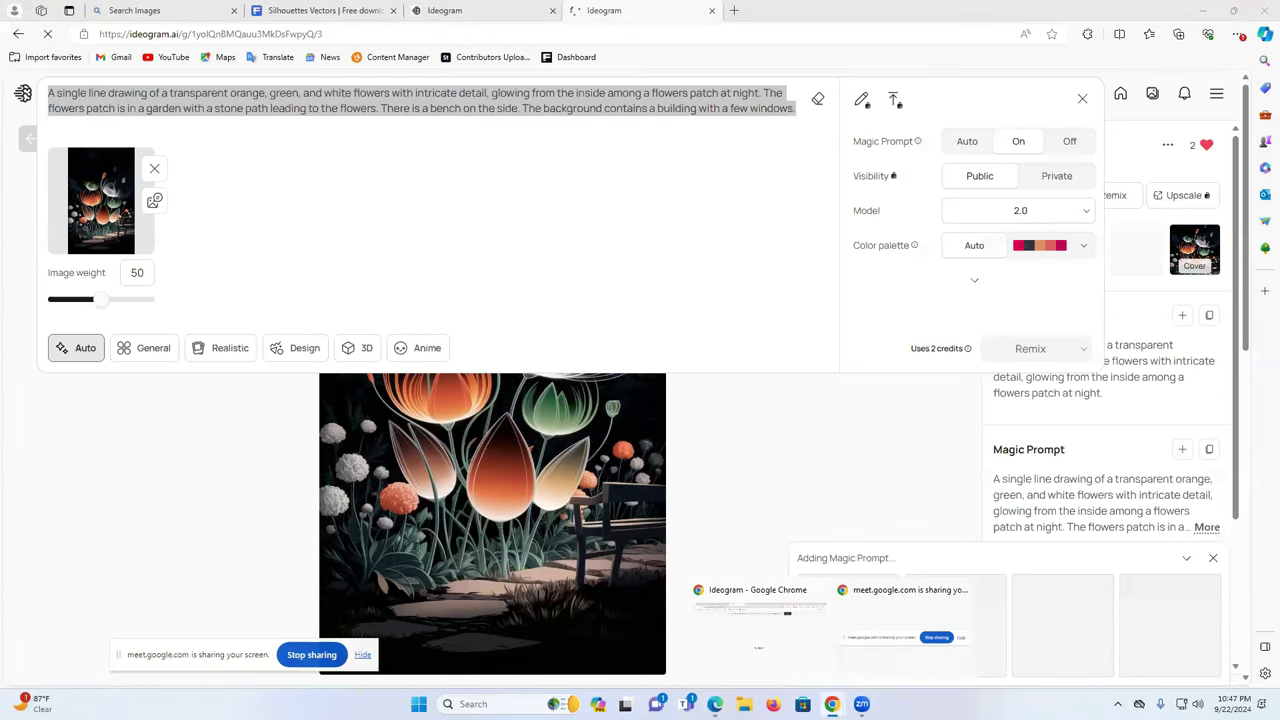
click(791, 650)
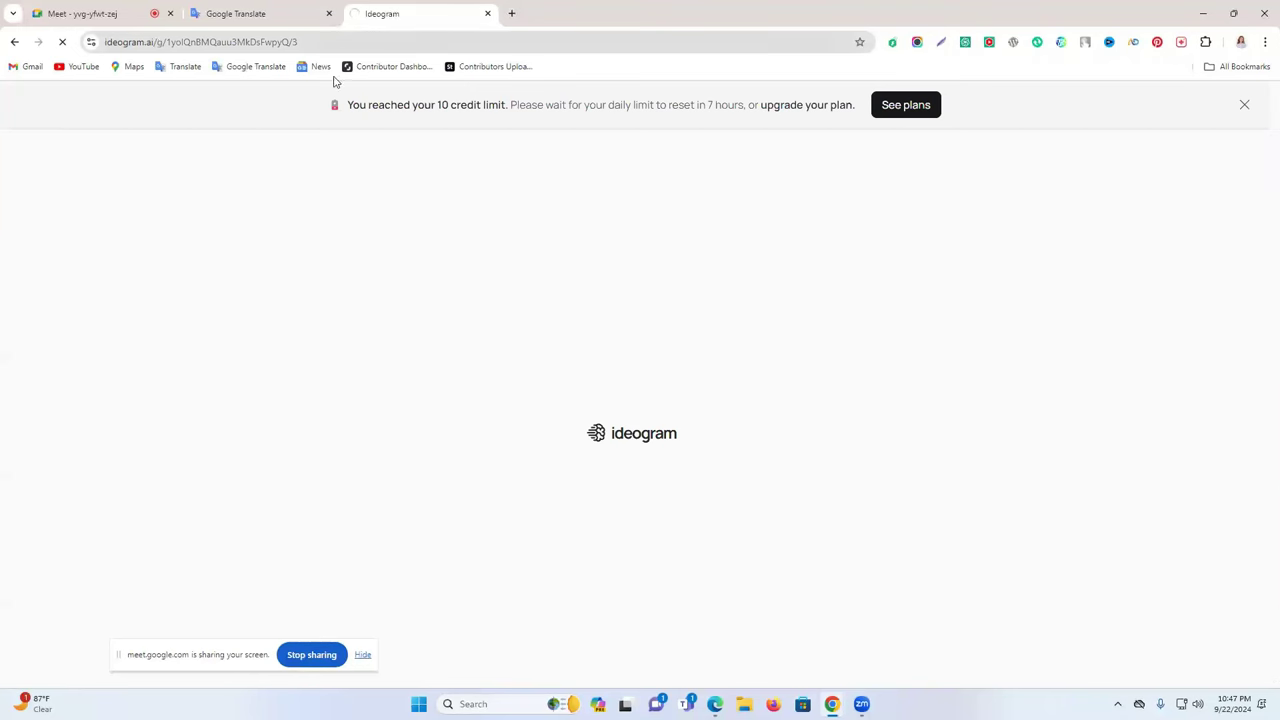
Minimize both browser windows, launch Adobe Illustrator 2020 and collapse the floating Image Trace panel
click(1203, 12)
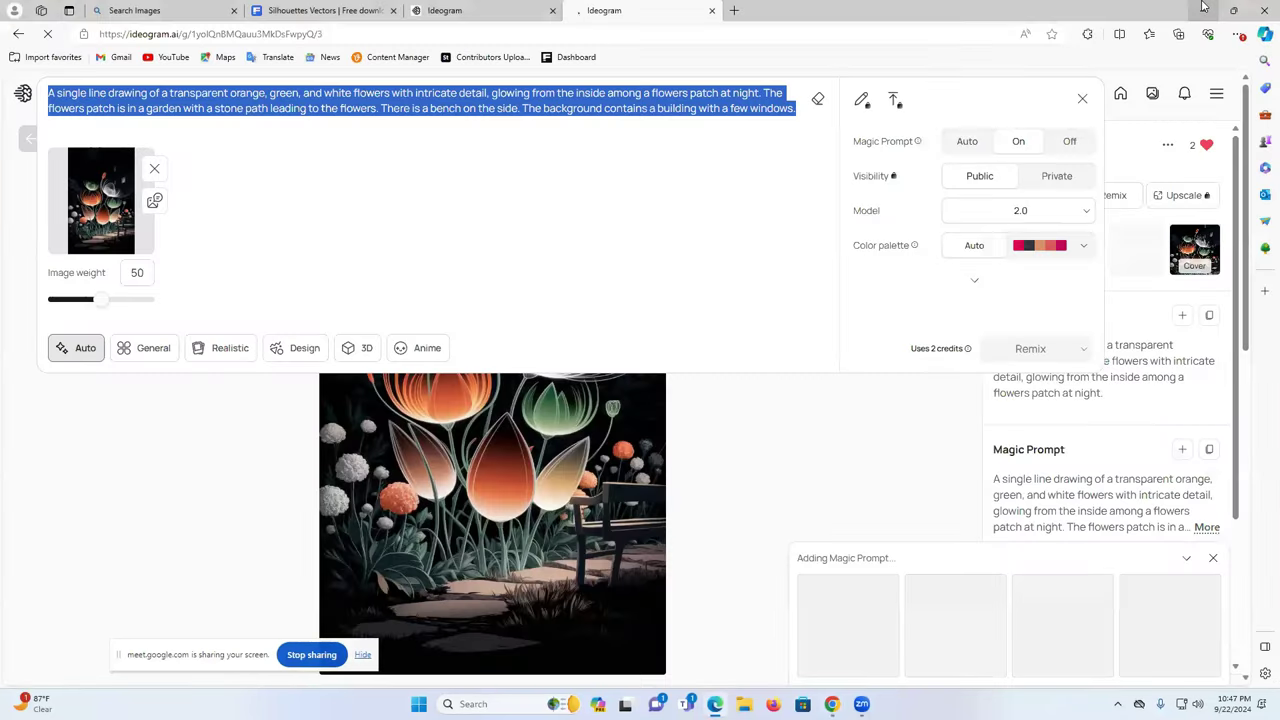
click(1203, 10)
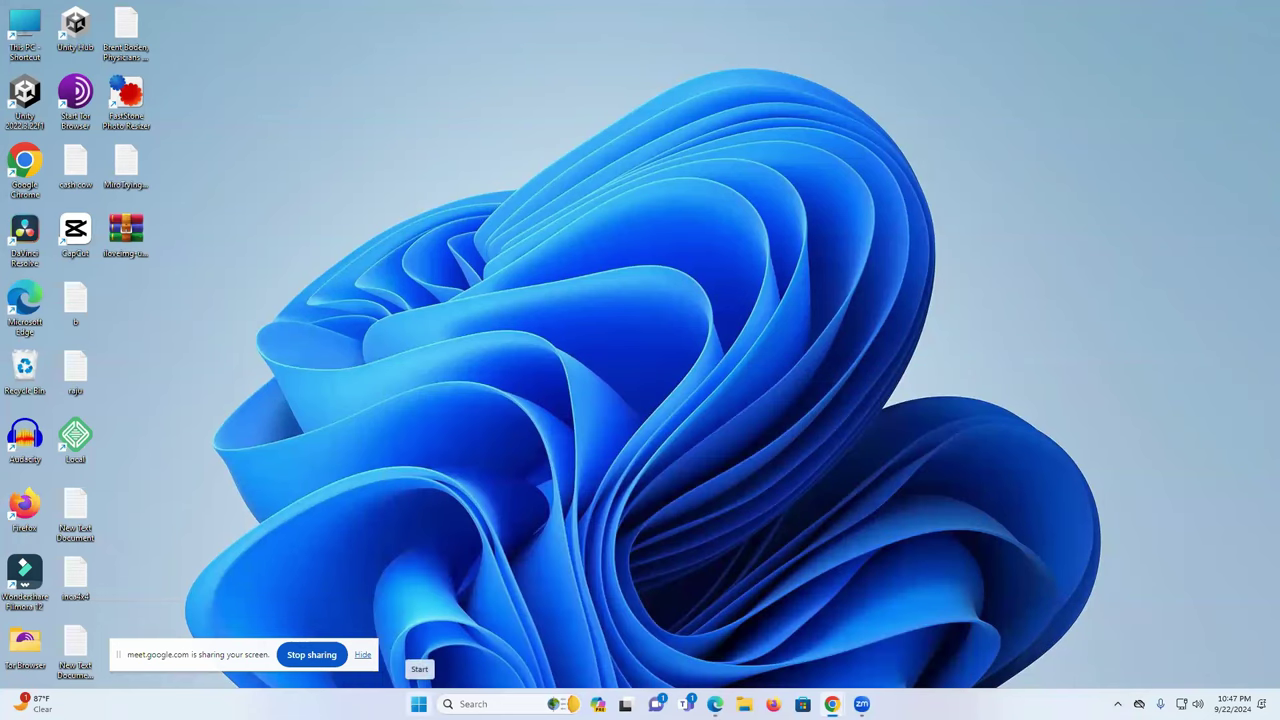
click(419, 704)
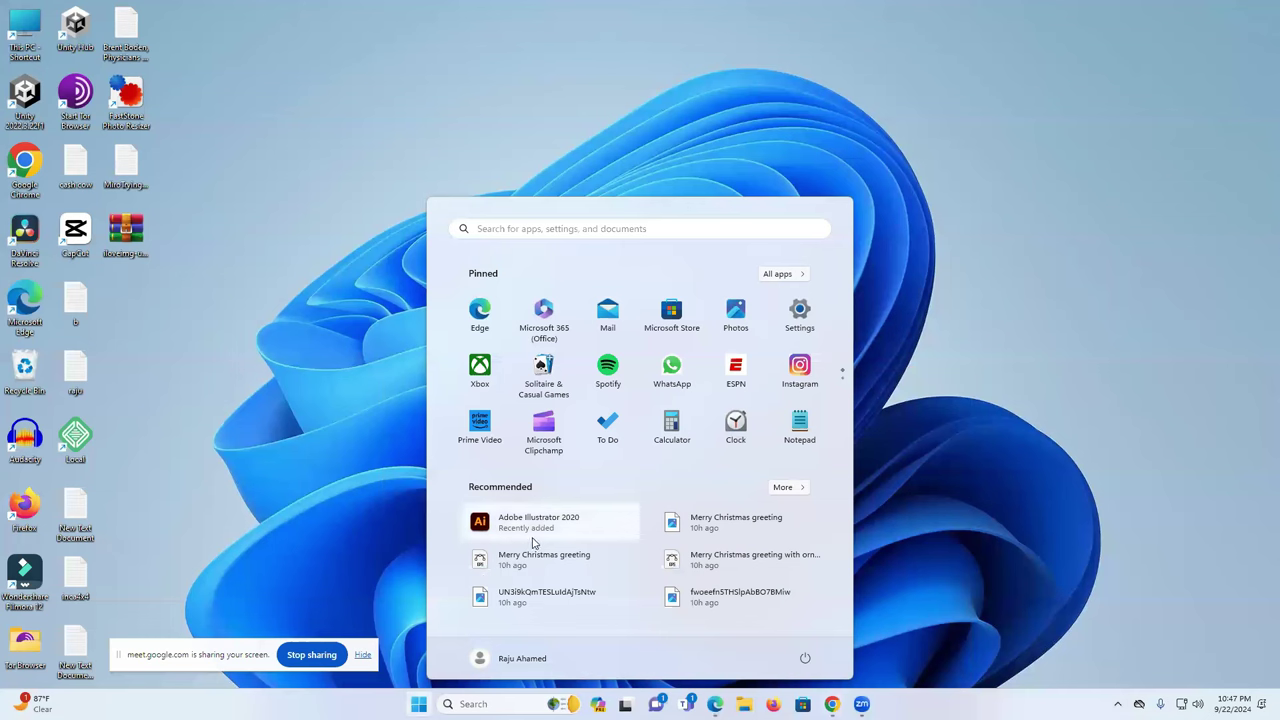
click(540, 521)
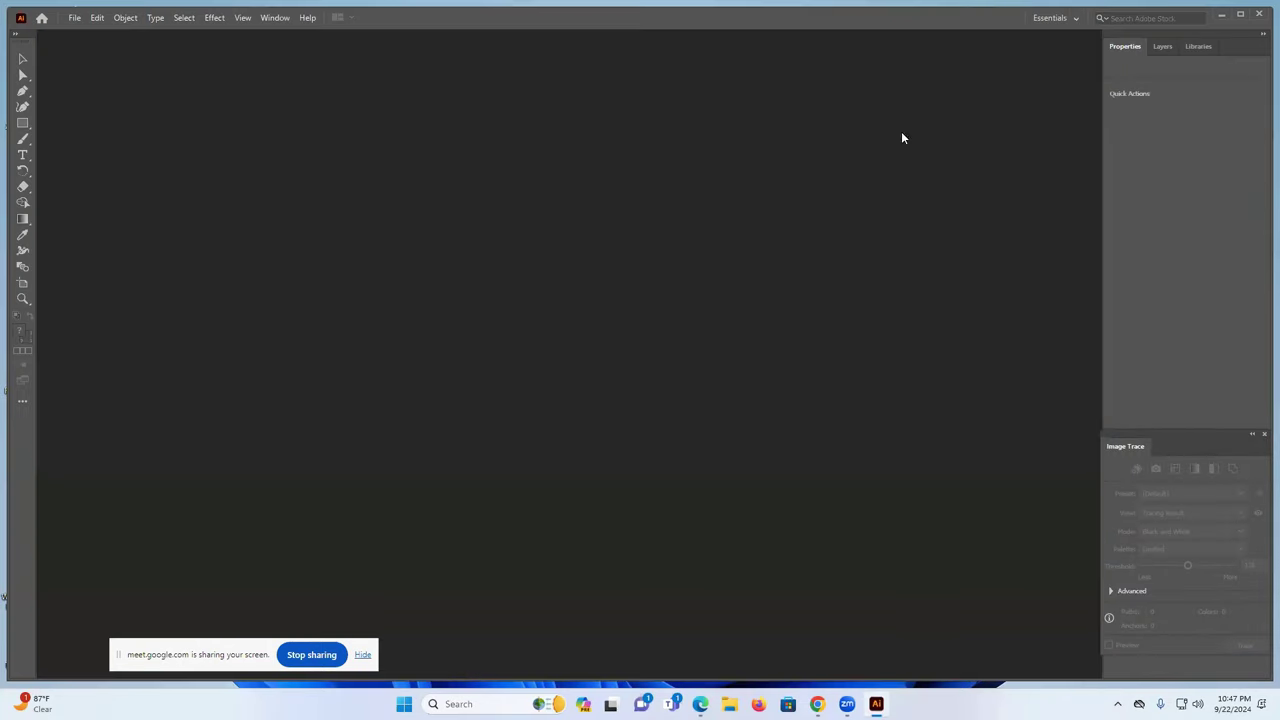
click(1251, 434)
drag(1123, 439, 1168, 497)
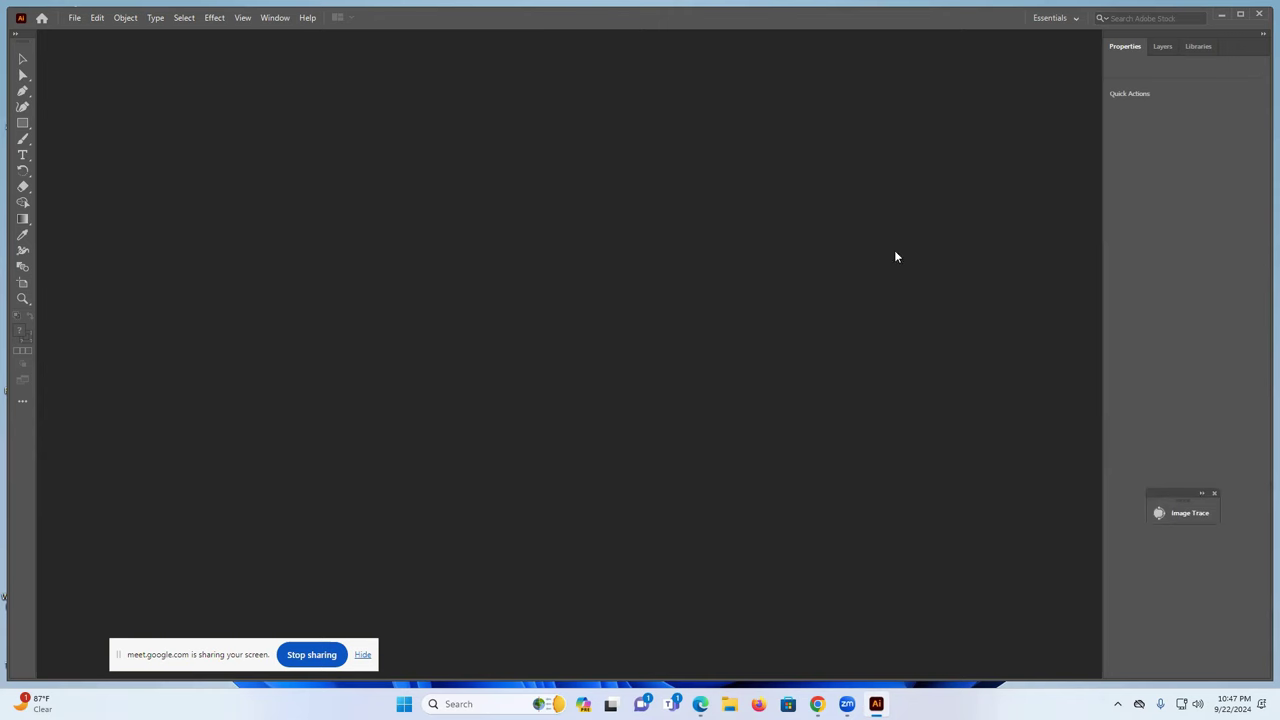
Open the seven table silhouette images from the Downloads folder together
click(75, 18)
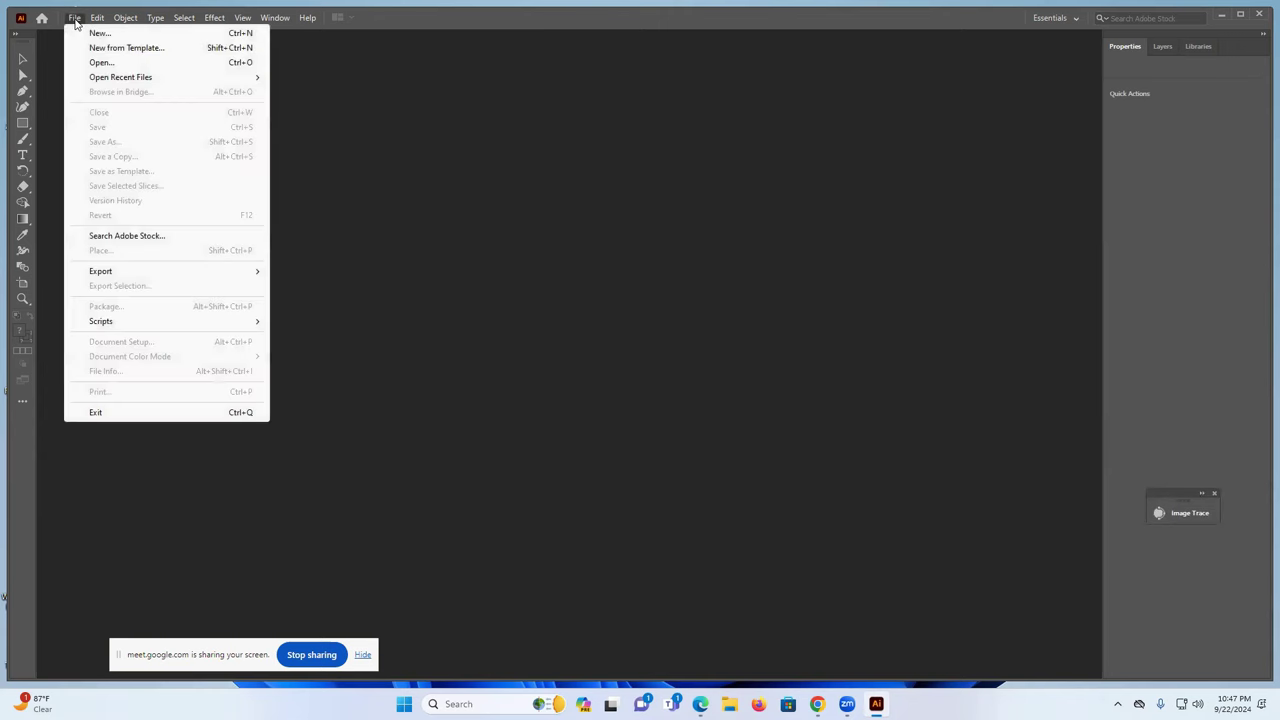
click(100, 62)
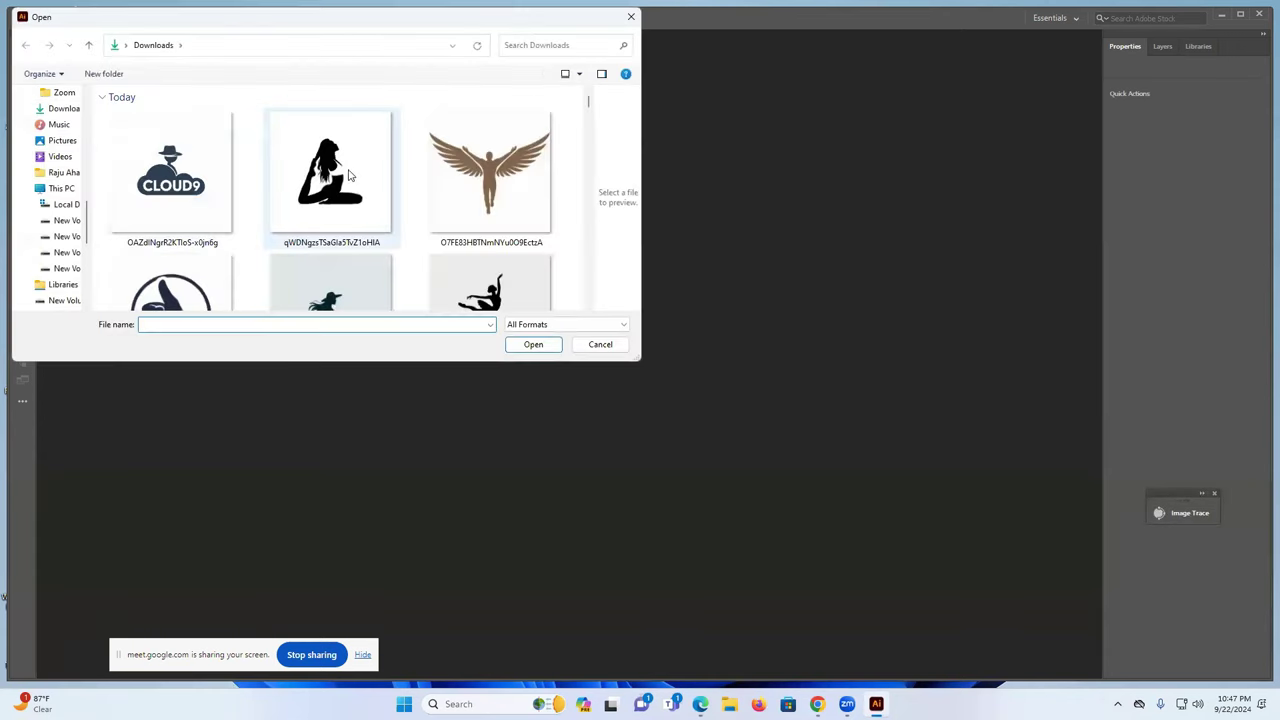
scroll(353, 175, down, 3)
scroll(353, 175, down, 6)
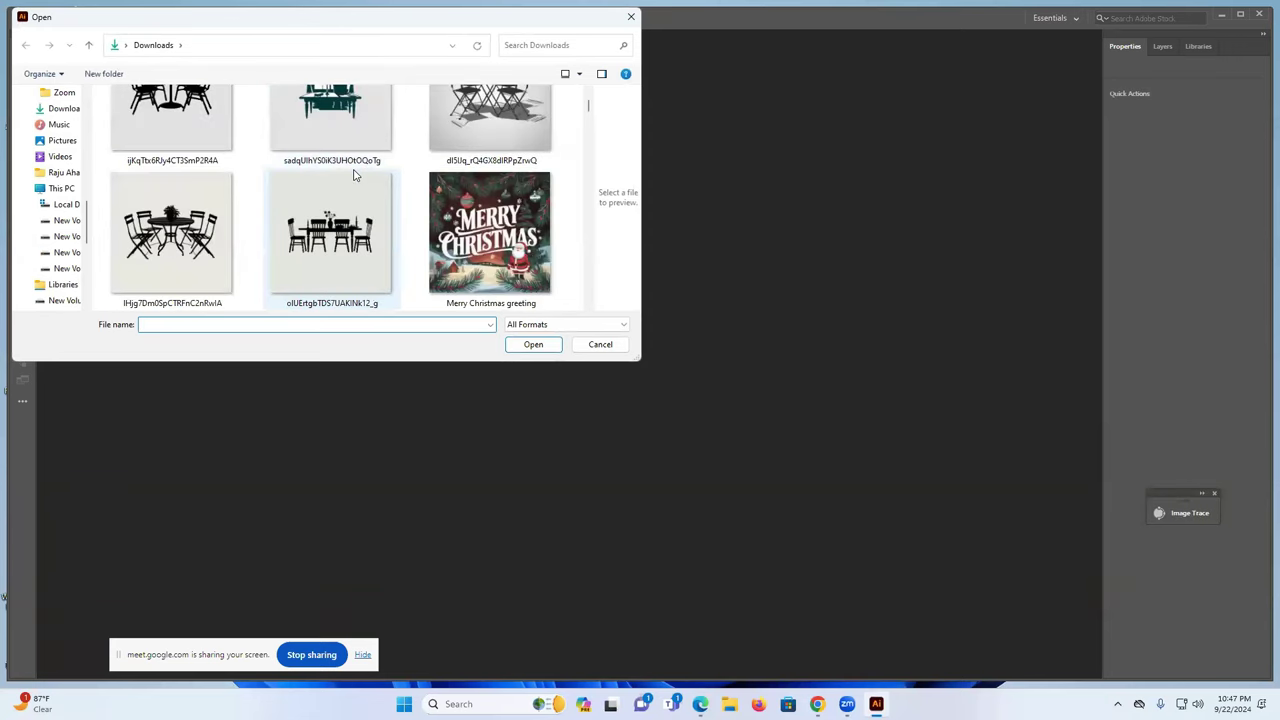
click(340, 225)
ctrl+click(170, 235)
ctrl+click(177, 134)
ctrl+click(320, 160)
ctrl+click(490, 179)
scroll(490, 179, up, 2)
ctrl+click(490, 179)
ctrl+click(360, 167)
click(546, 346)
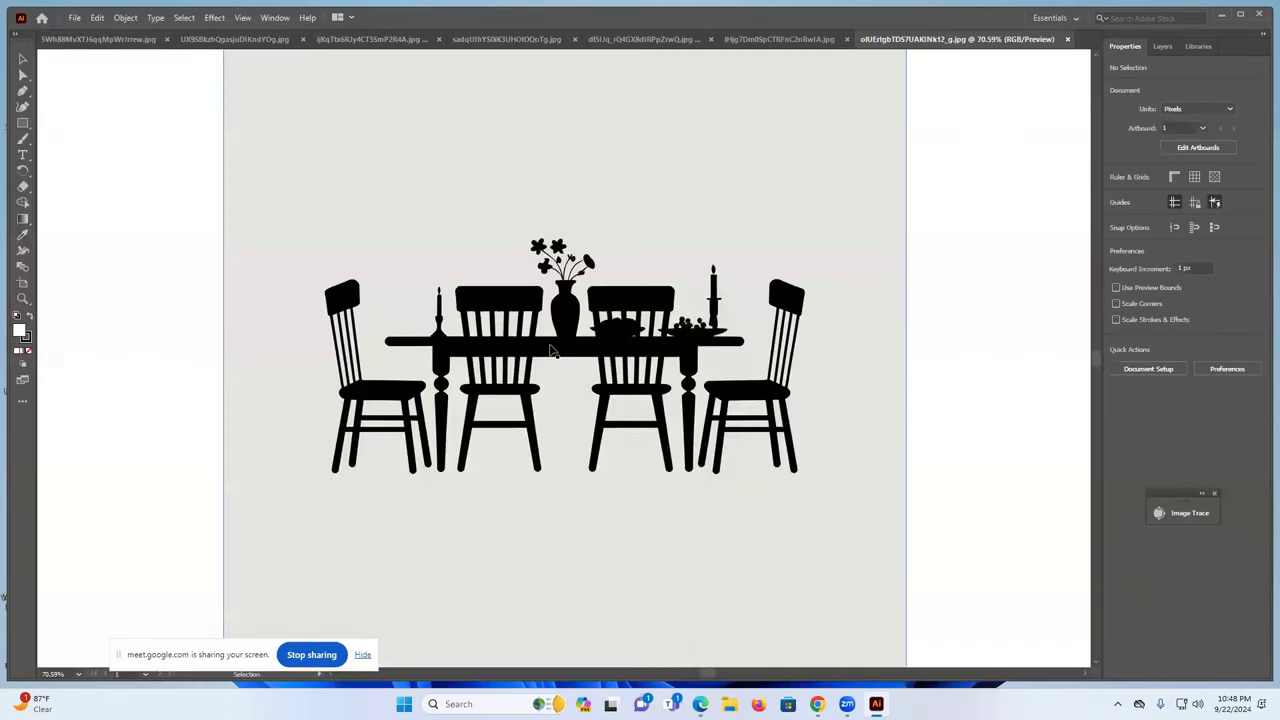
Look through the opened table images and create a new document of 4000 x 4000 px with one artboard
scroll(654, 339, down, 5)
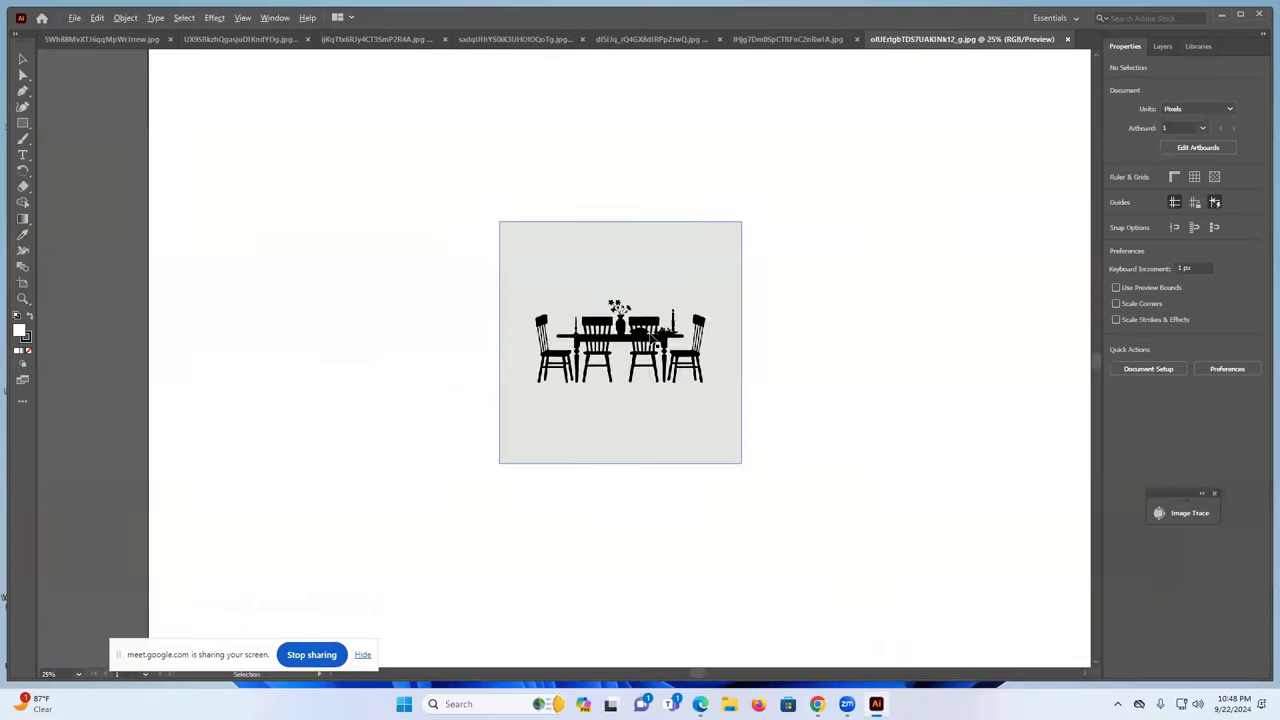
click(800, 39)
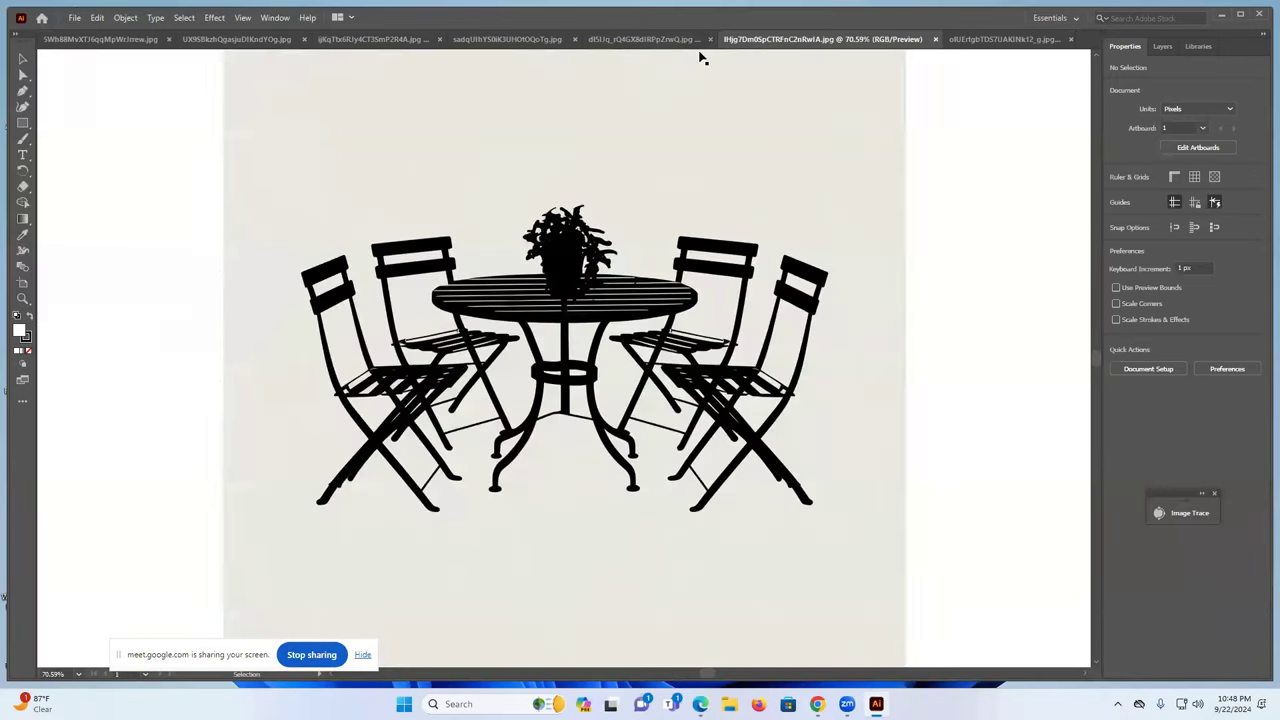
click(665, 40)
click(505, 39)
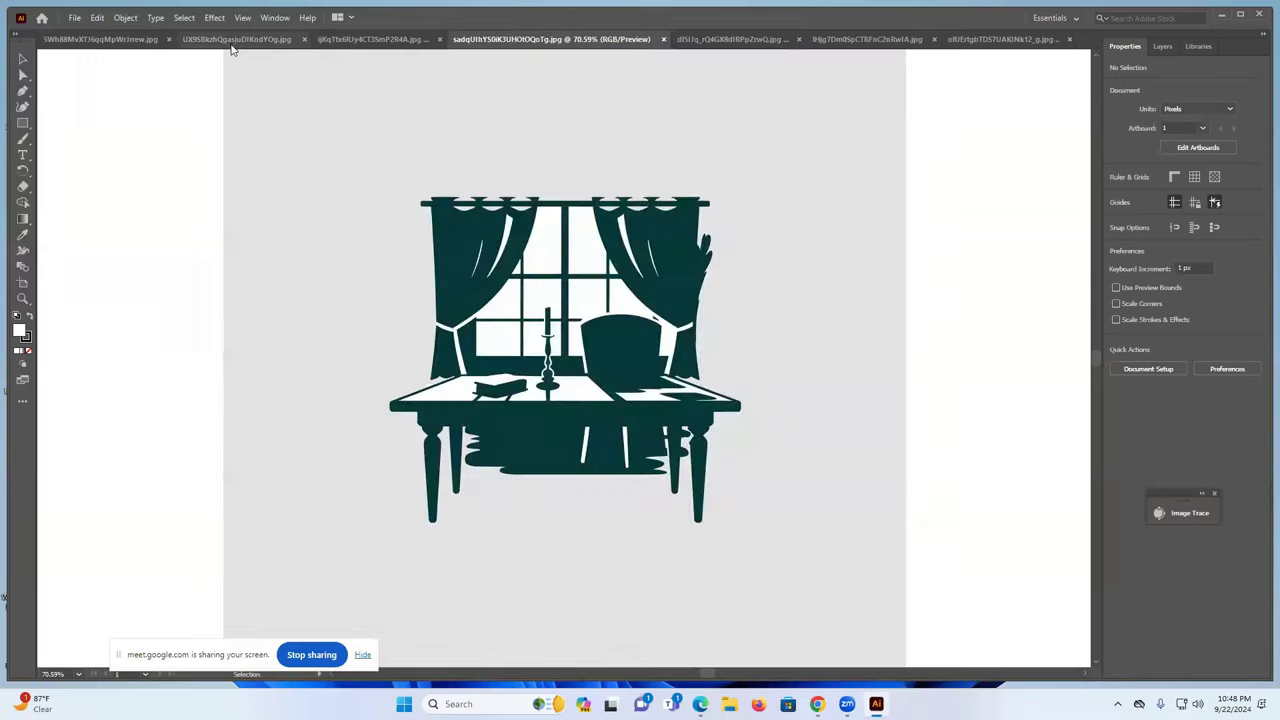
click(240, 39)
click(41, 19)
click(66, 245)
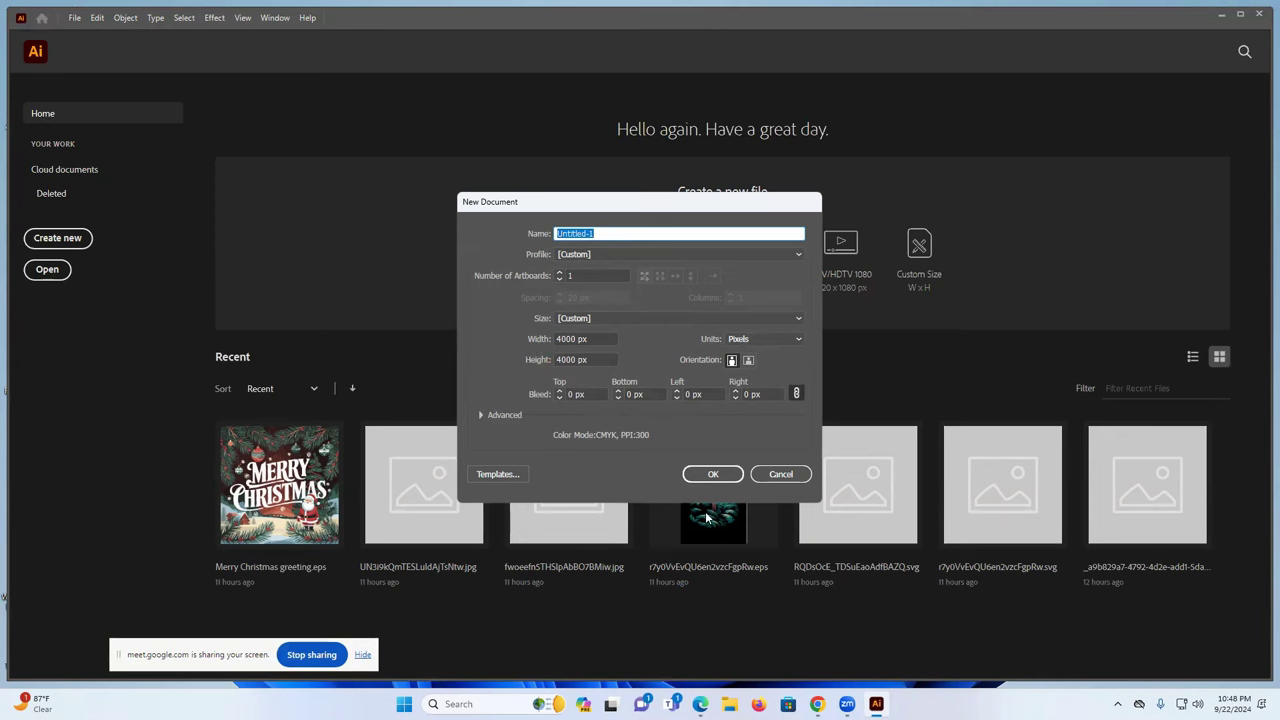
click(712, 474)
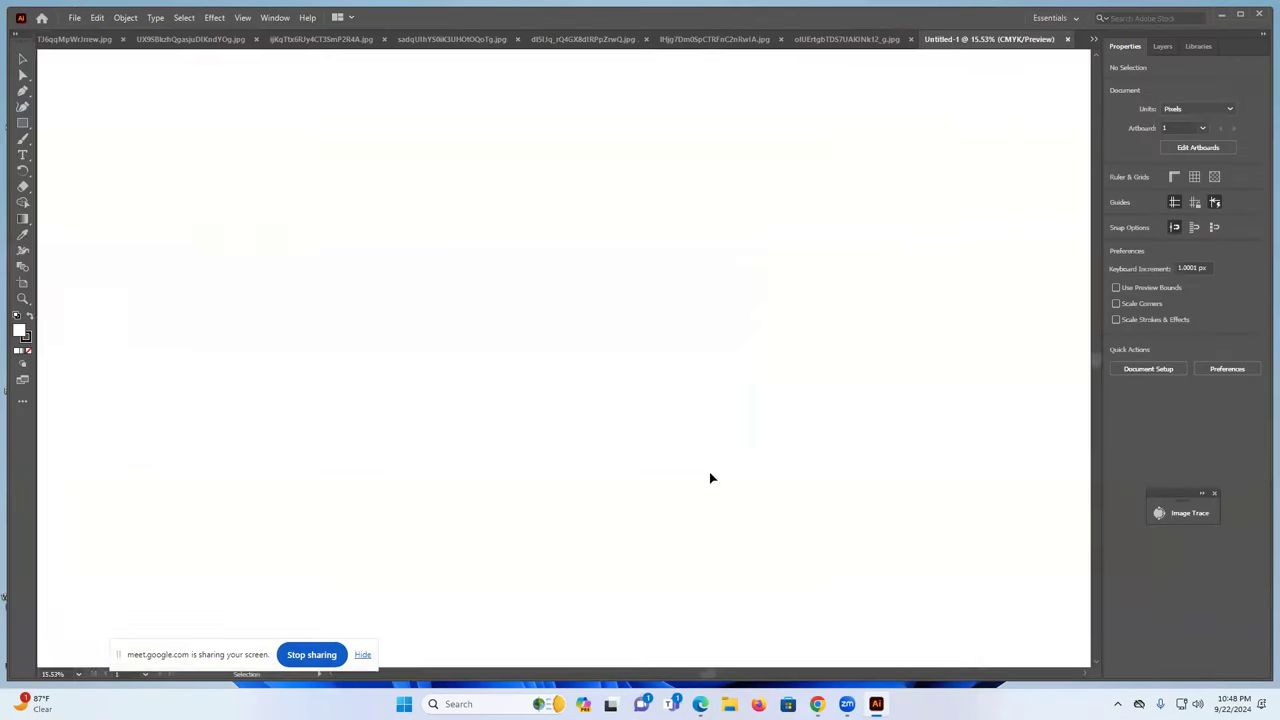
alt+scroll(757, 204, down, 1)
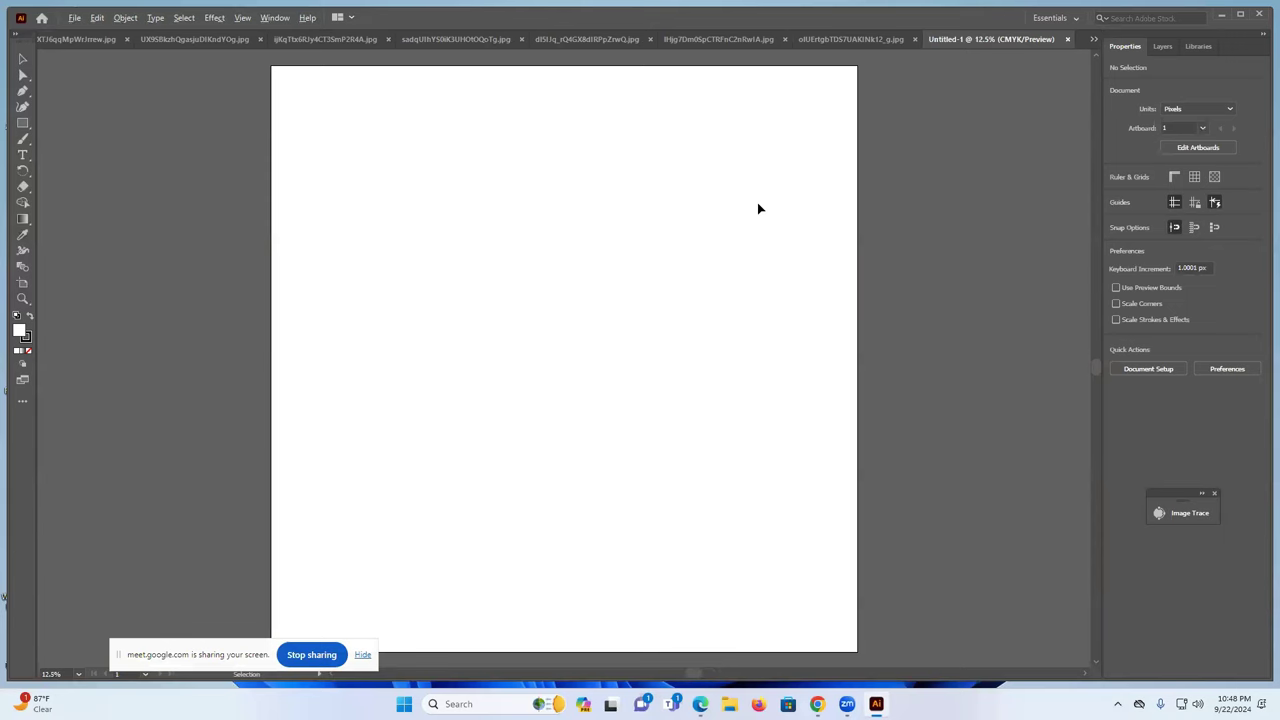
Transfer the dining table image with the vase and candles to the new artboard's upper-left area and close its source file
click(860, 42)
drag(637, 377, 1069, 41)
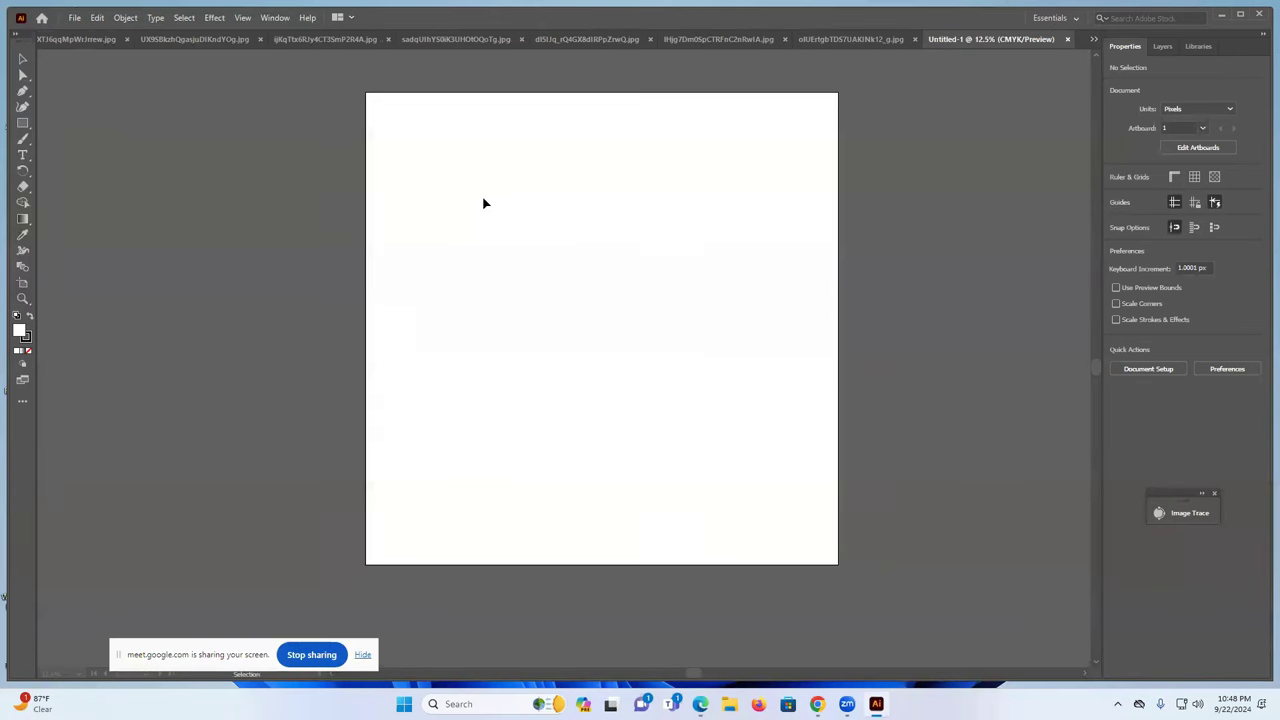
drag(483, 203, 483, 200)
click(855, 40)
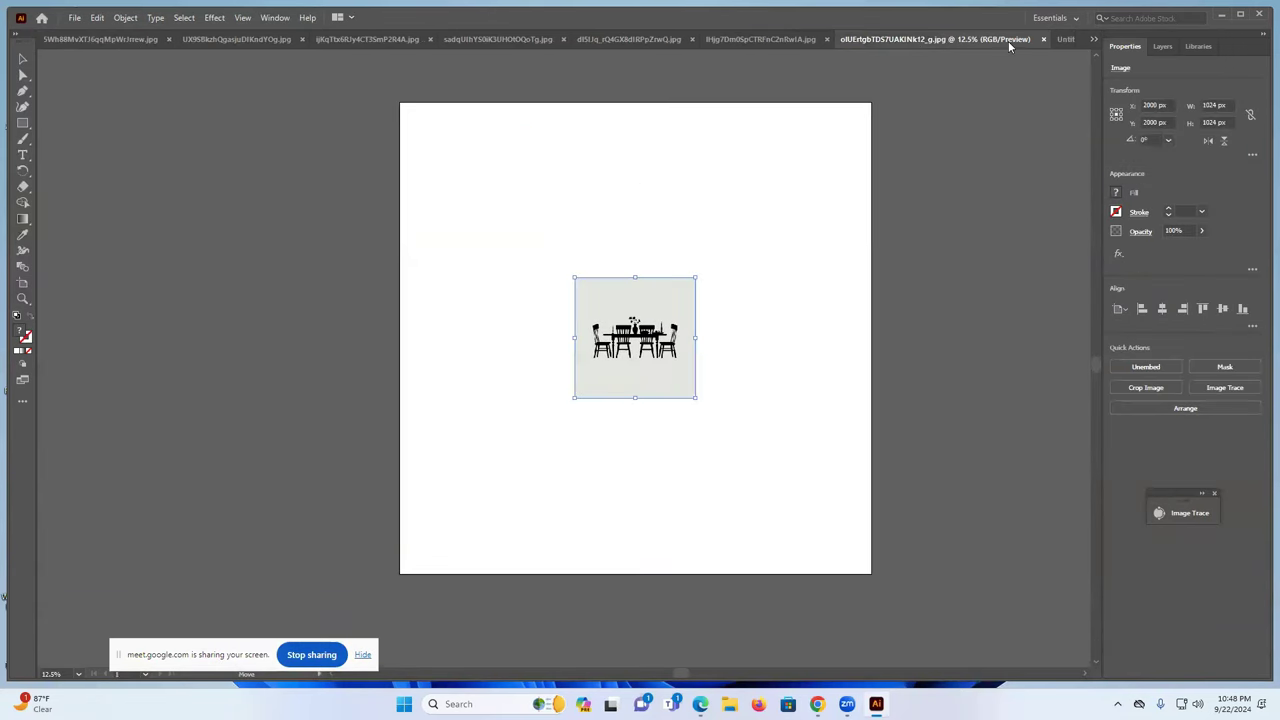
click(1043, 39)
Transfer the round table image with the potted plant beside the dining table image and close its source file
click(838, 42)
drag(838, 58, 615, 179)
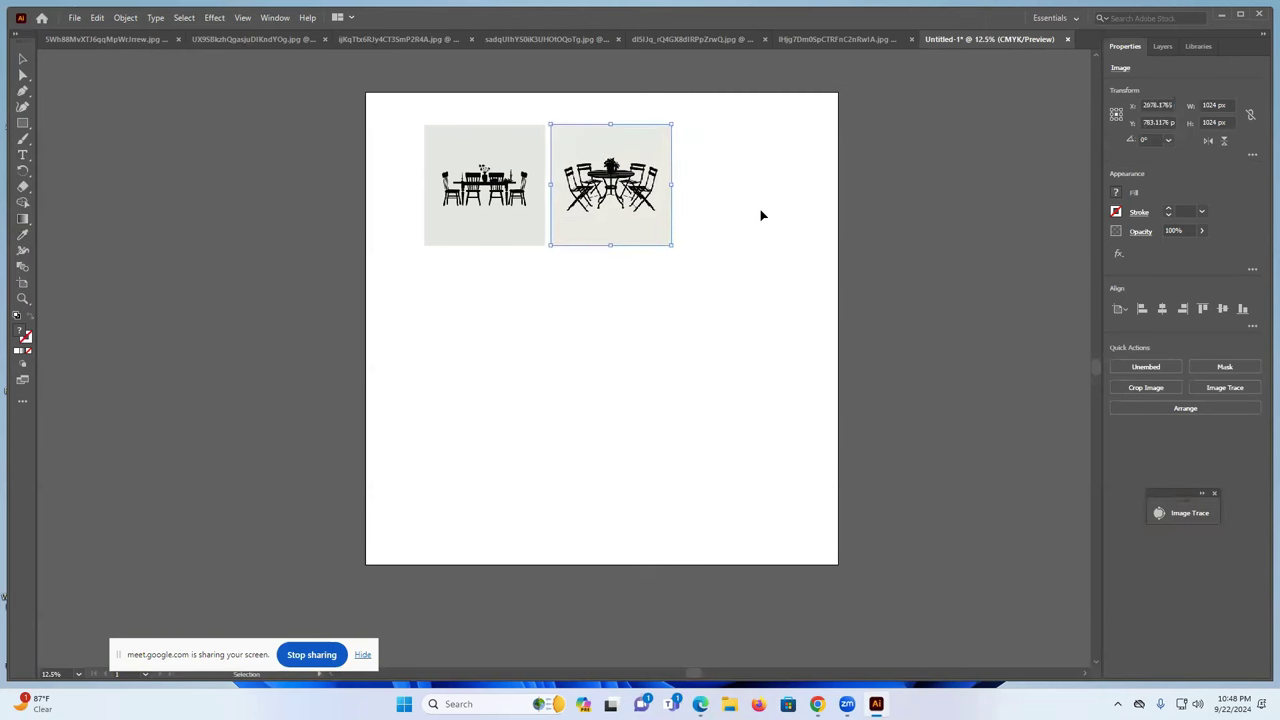
click(756, 215)
click(836, 39)
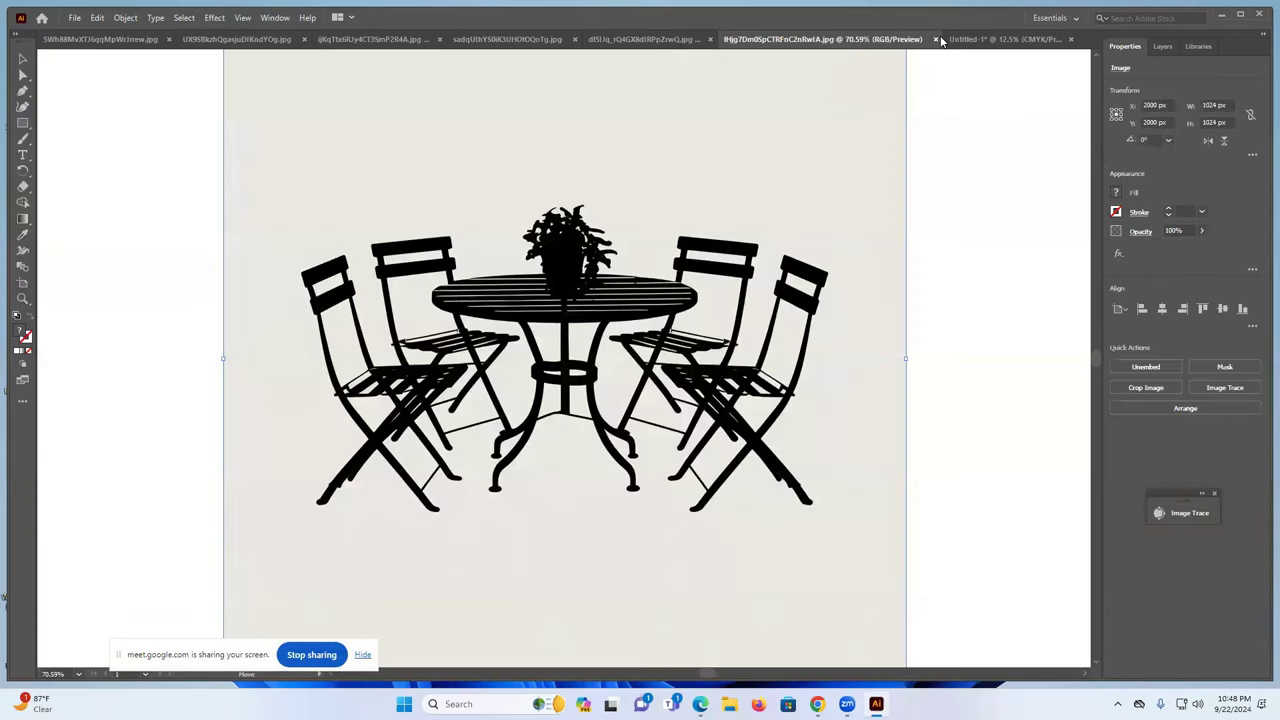
click(930, 39)
Transfer the grey table image with the cast shadow to the artboard as the third image in the top row
click(795, 39)
drag(625, 259, 864, 129)
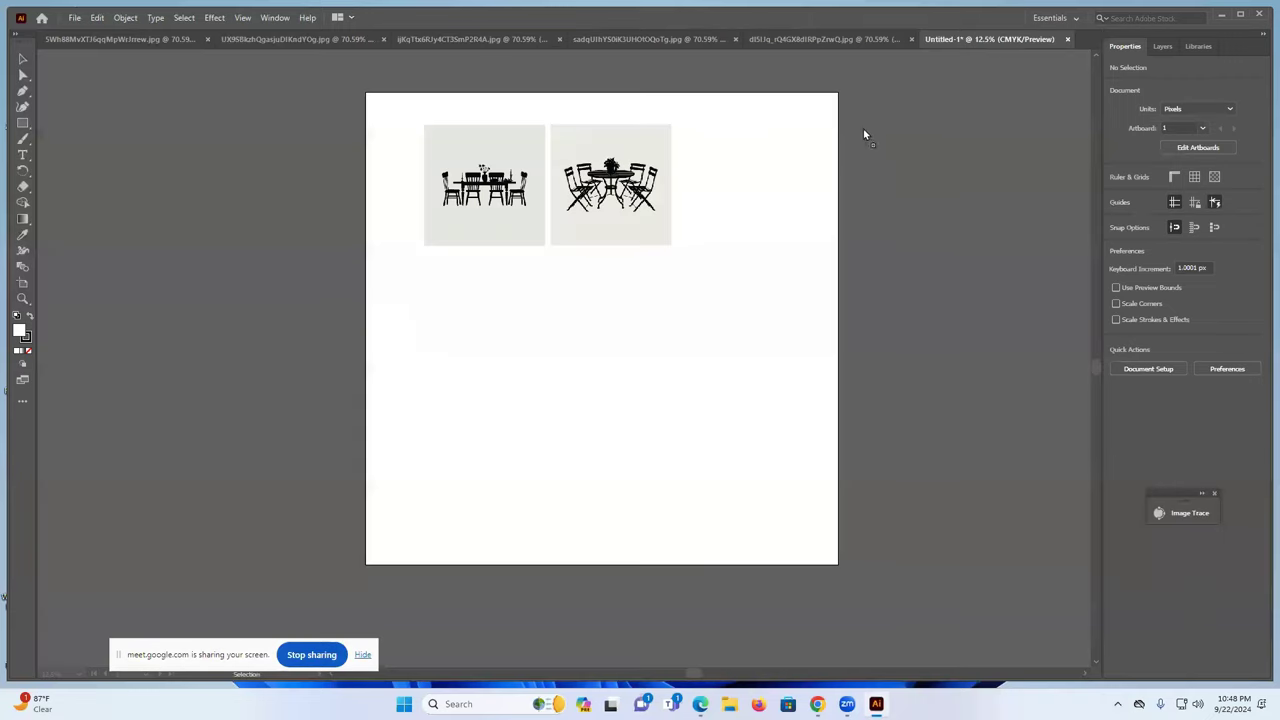
drag(779, 165, 748, 174)
click(666, 329)
Shift the first two images slightly left to space out the row, and close the shadowed table's source file
drag(510, 205, 496, 206)
click(608, 300)
drag(605, 212, 600, 216)
click(641, 322)
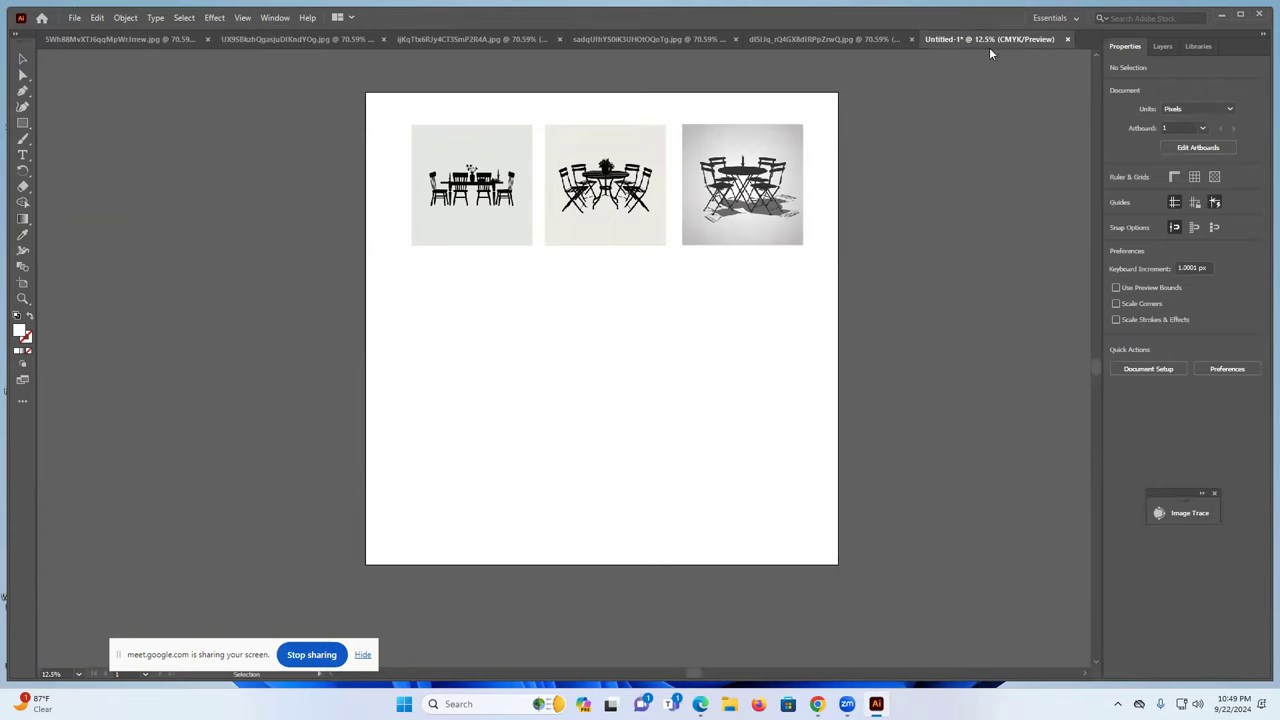
click(857, 40)
click(917, 40)
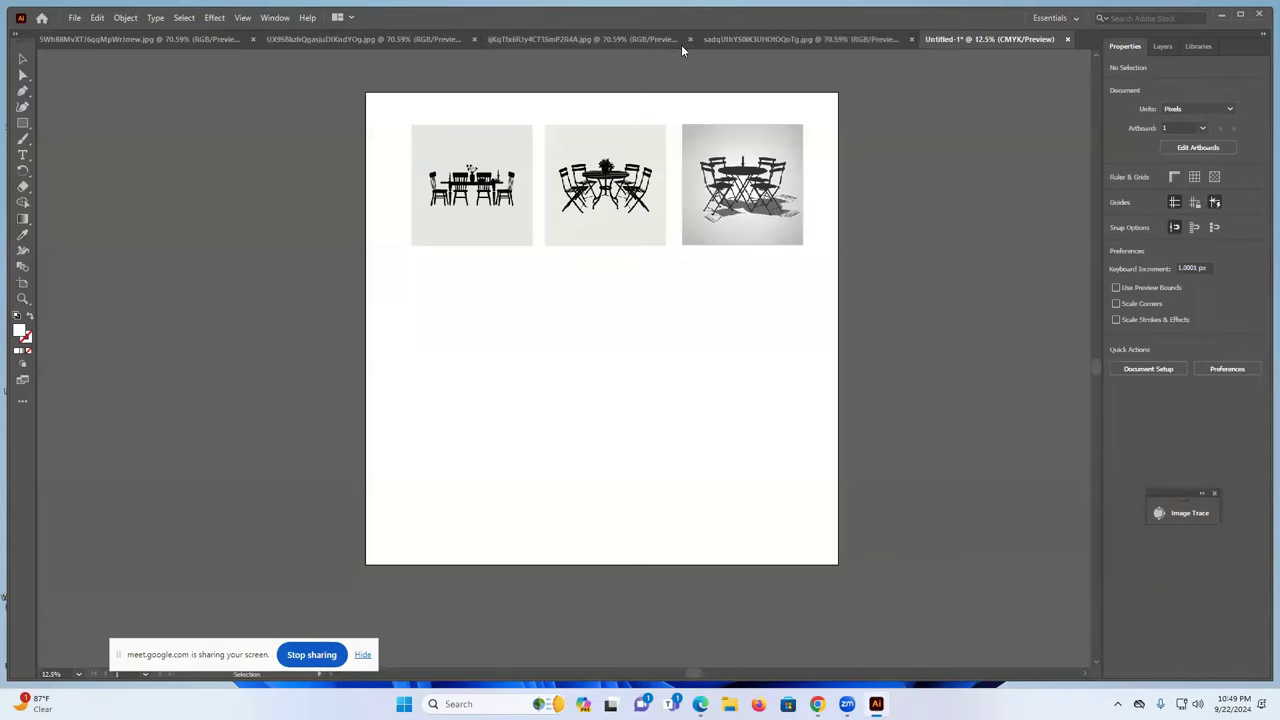
Transfer the teal desk and curtained window image to the artboard as the first image in the second row and close its source file
click(736, 38)
drag(600, 325, 985, 45)
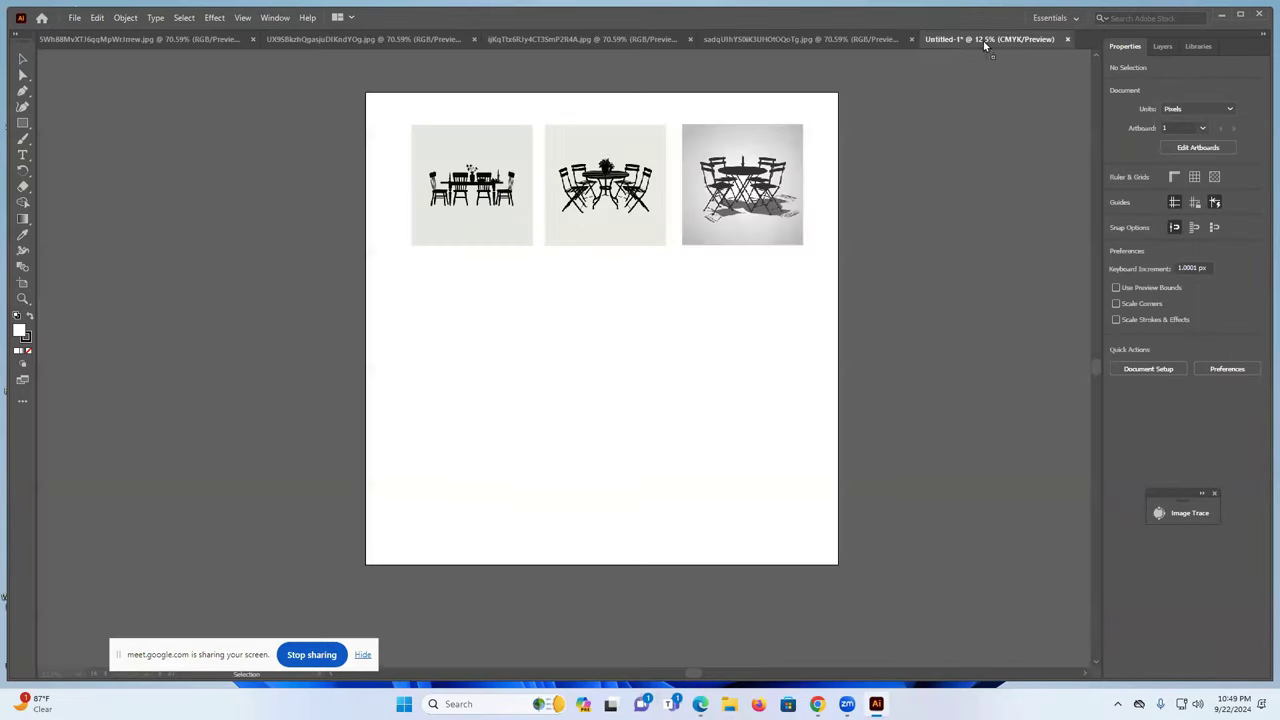
drag(453, 335, 480, 327)
click(643, 357)
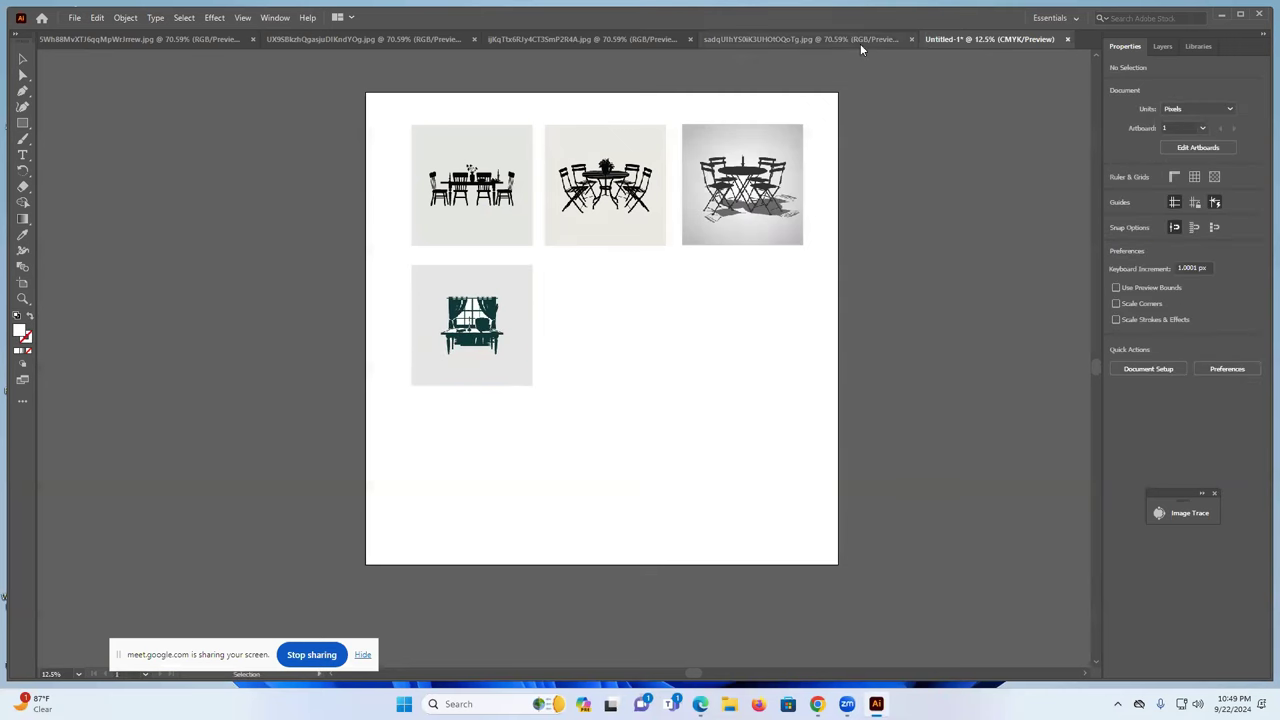
click(860, 40)
click(918, 39)
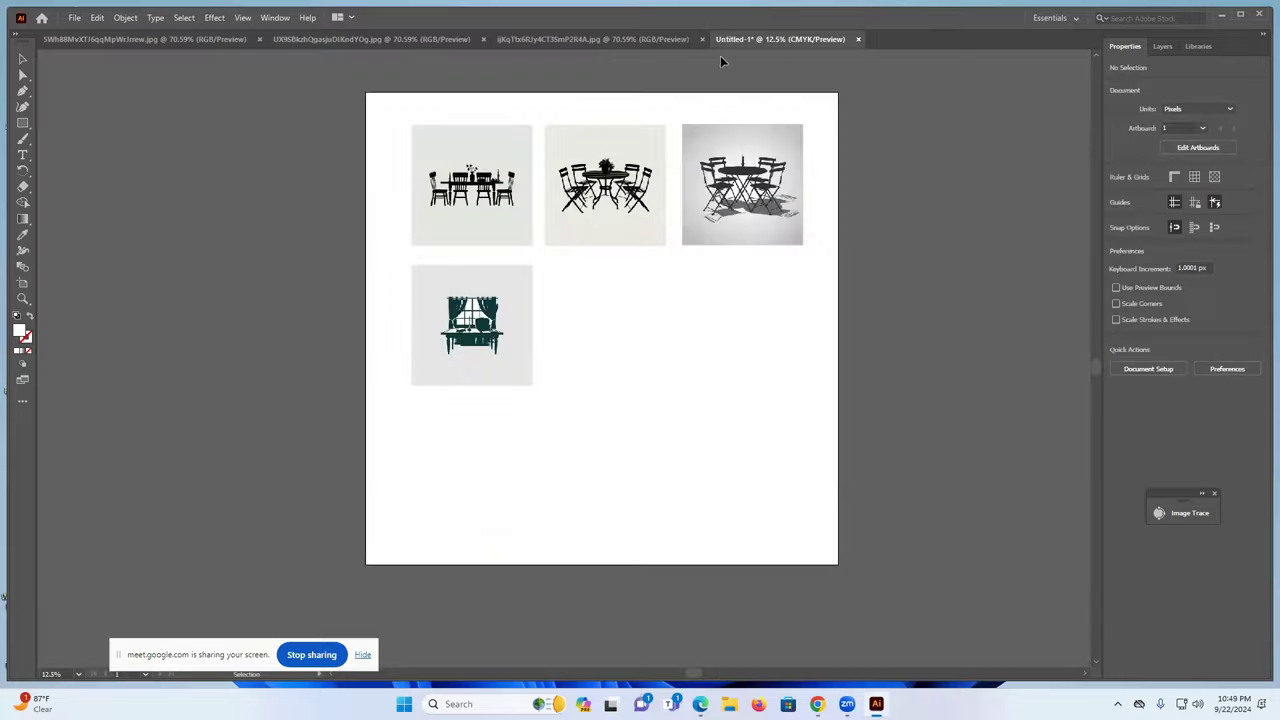
Transfer the round table image with the black chairs to the middle of the second row and close its source file
click(653, 38)
drag(532, 290, 607, 322)
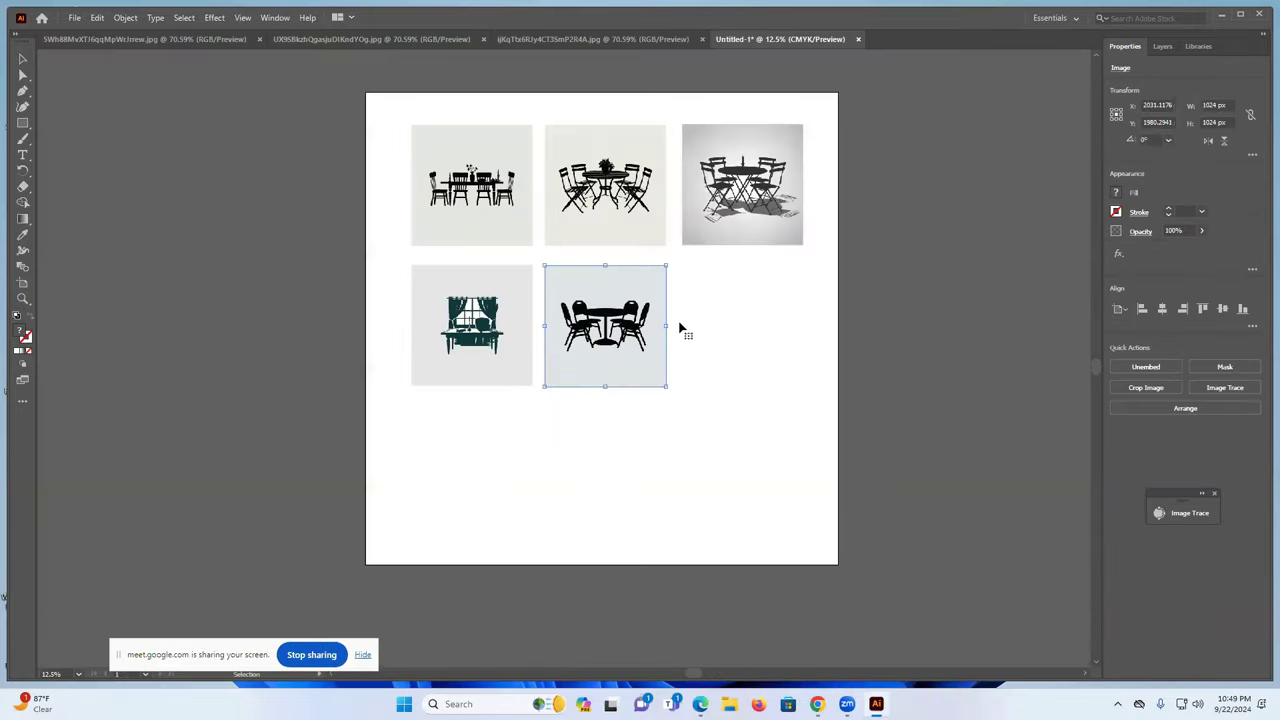
click(760, 324)
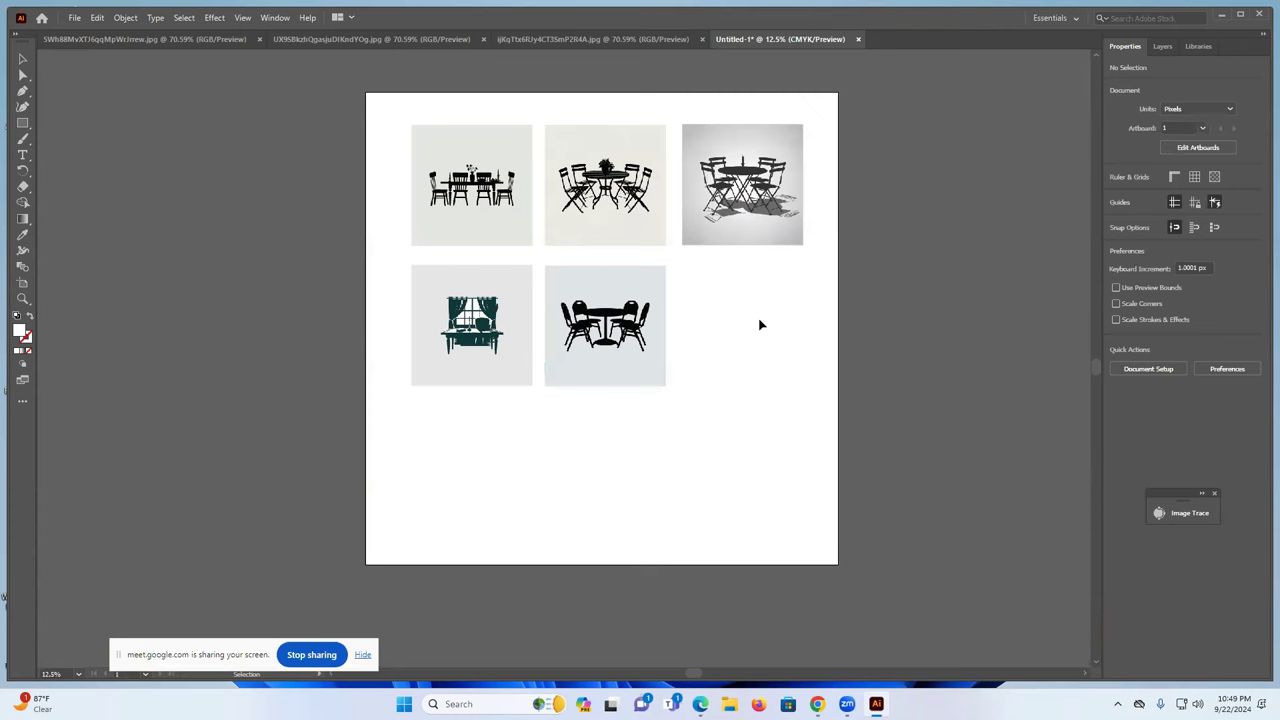
click(705, 39)
Transfer the table image with the flower vase and cake to the end of the second row and close its source file
click(445, 40)
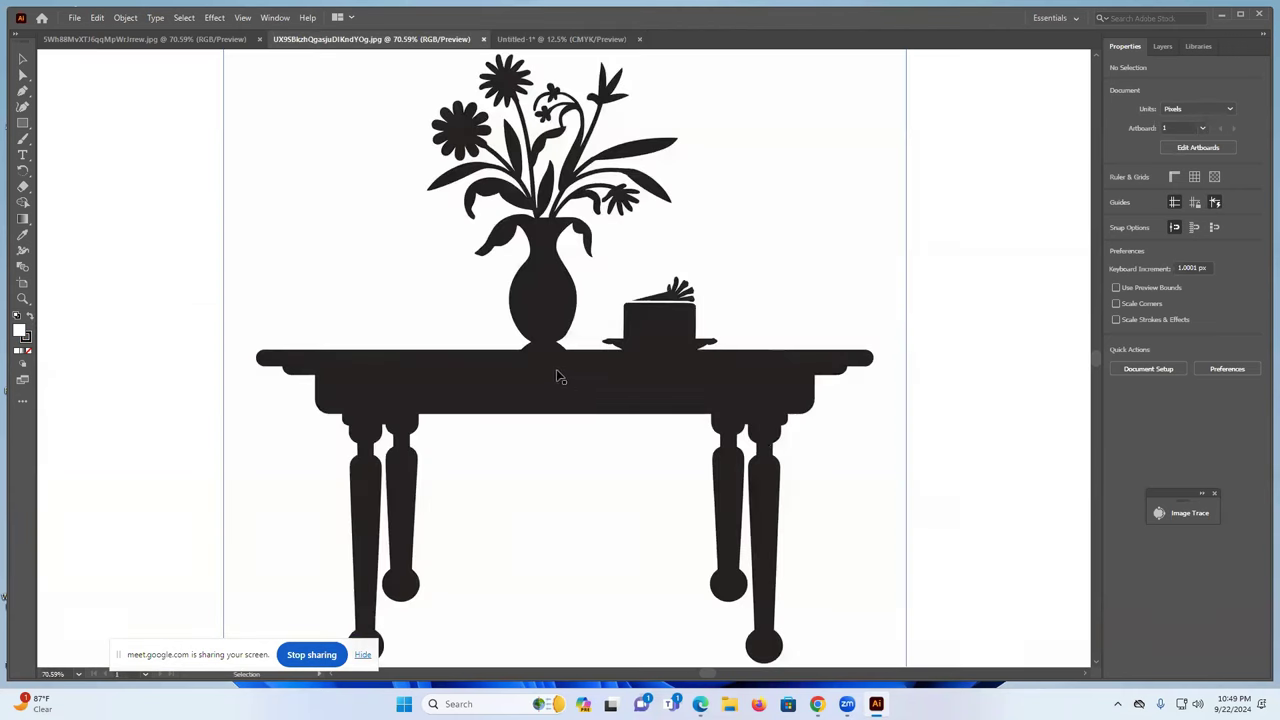
click(570, 40)
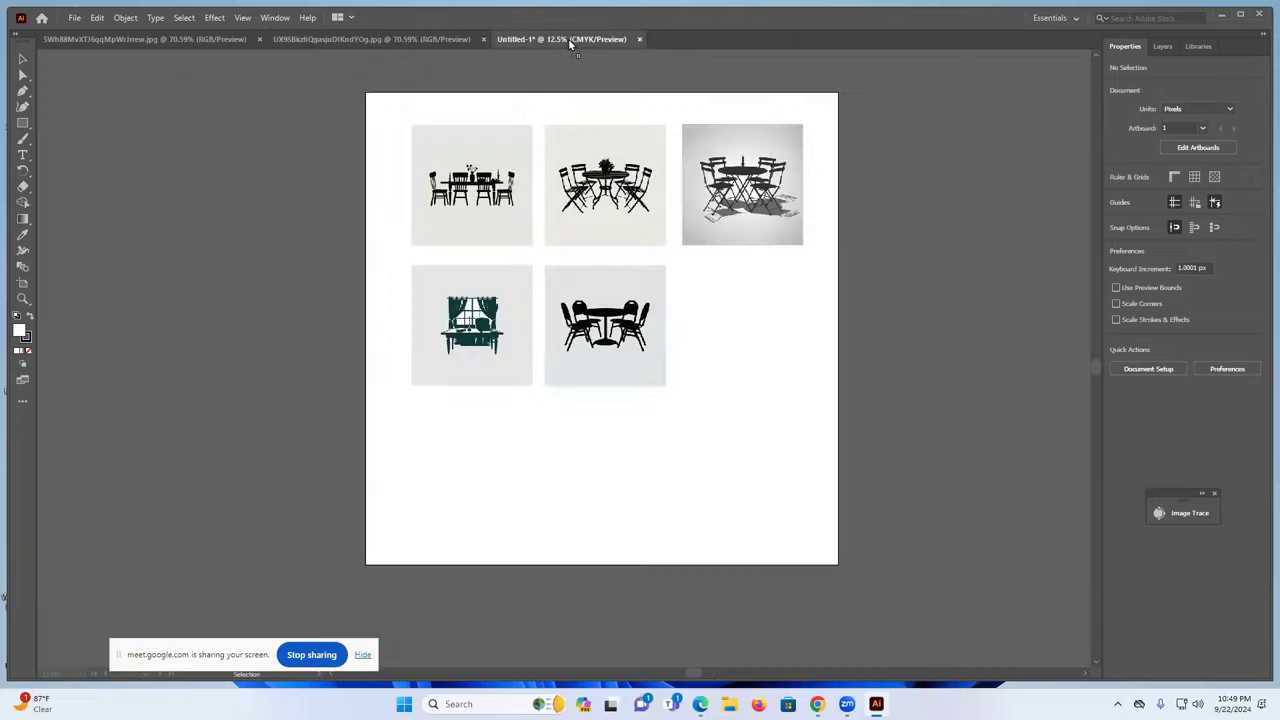
drag(745, 358, 747, 344)
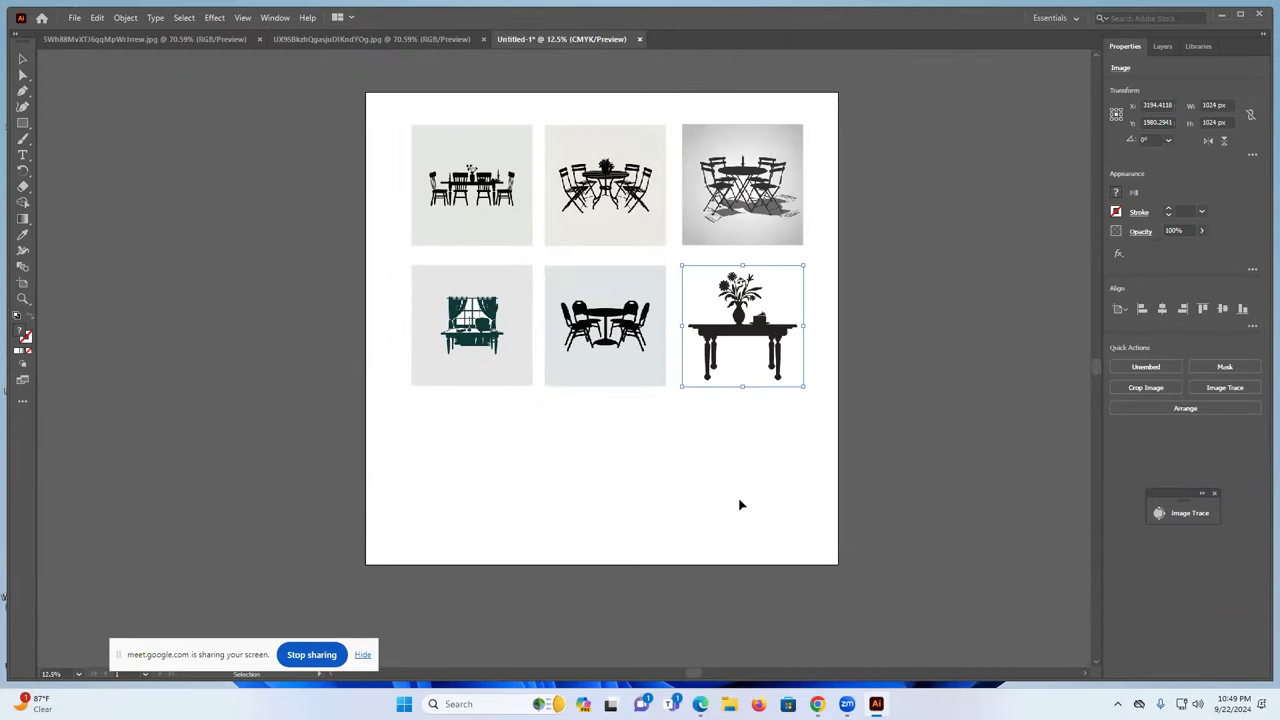
click(737, 503)
click(766, 327)
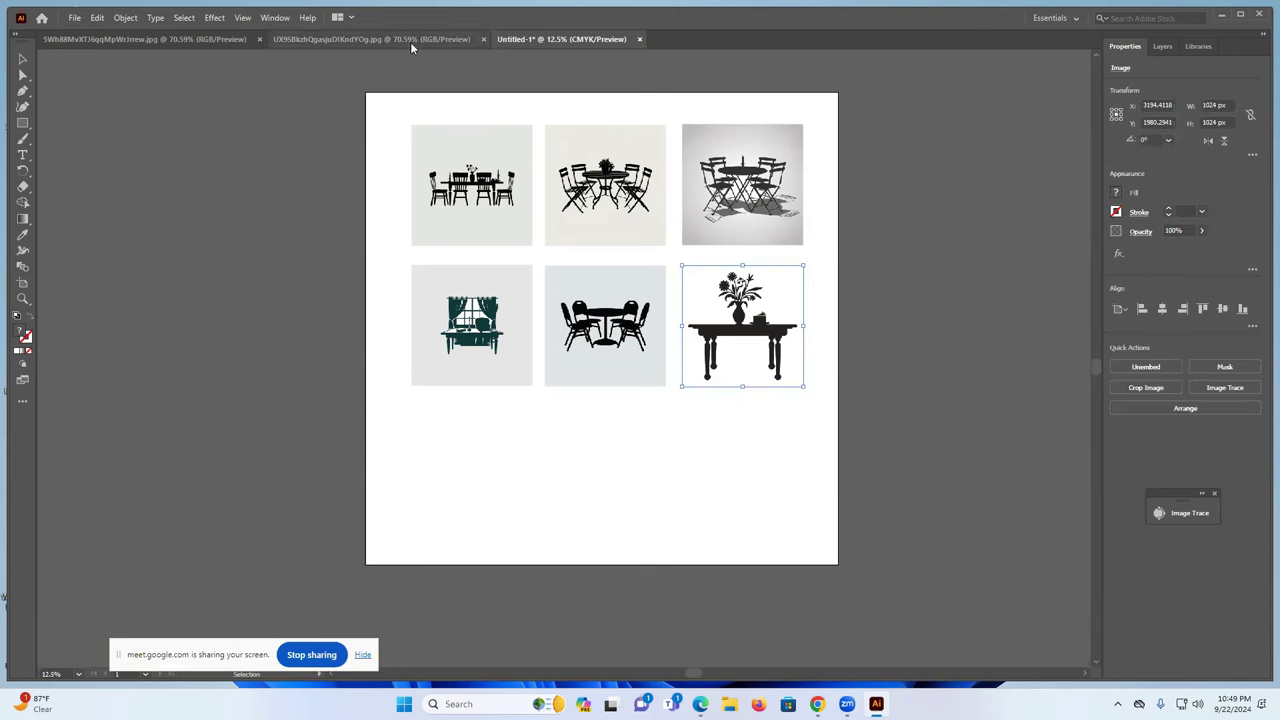
click(410, 40)
click(483, 39)
Transfer the long table image with the lamp to the artboard as the first image in the third row and close its source file
click(177, 39)
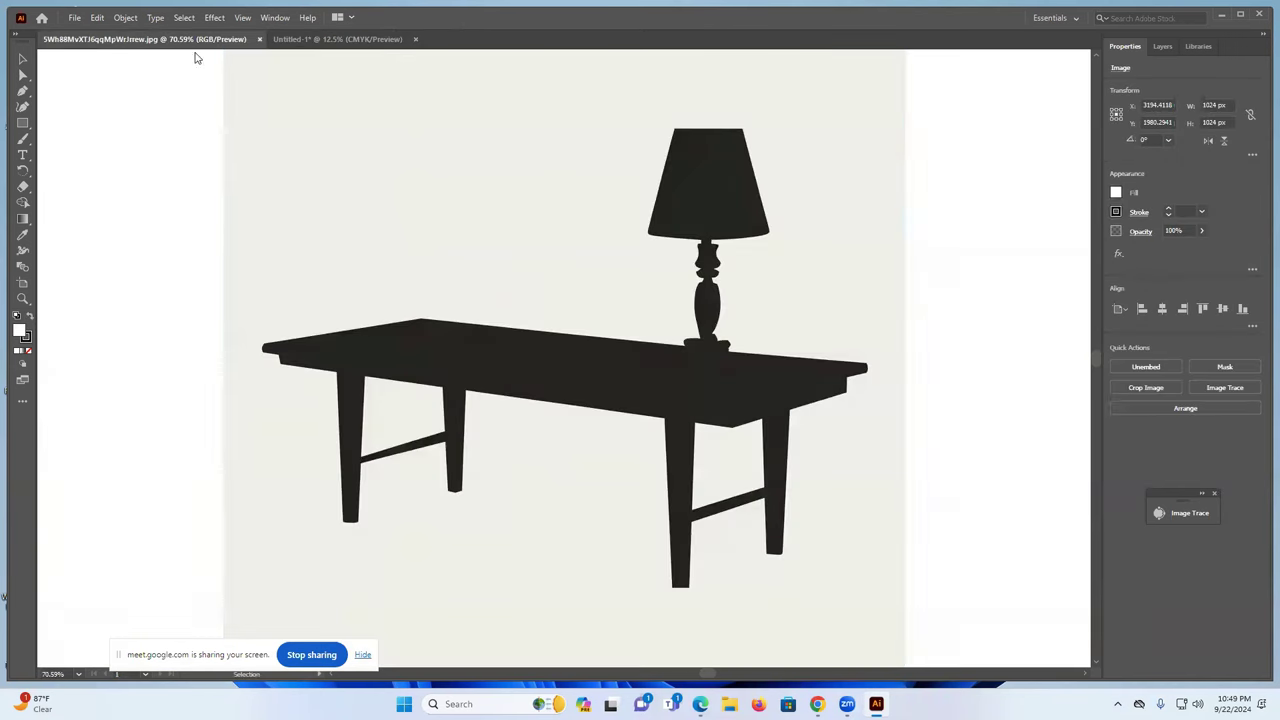
click(313, 38)
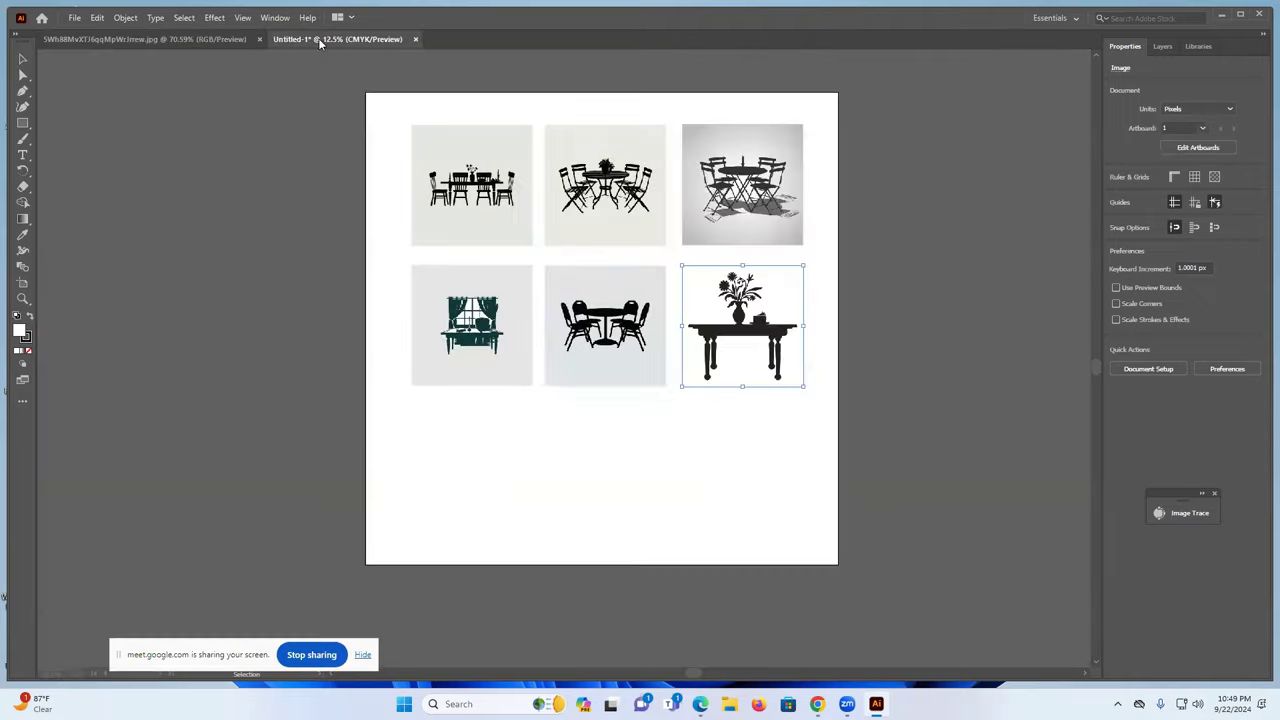
drag(756, 344, 778, 360)
click(766, 443)
click(201, 40)
drag(506, 280, 503, 316)
drag(465, 455, 492, 456)
click(649, 471)
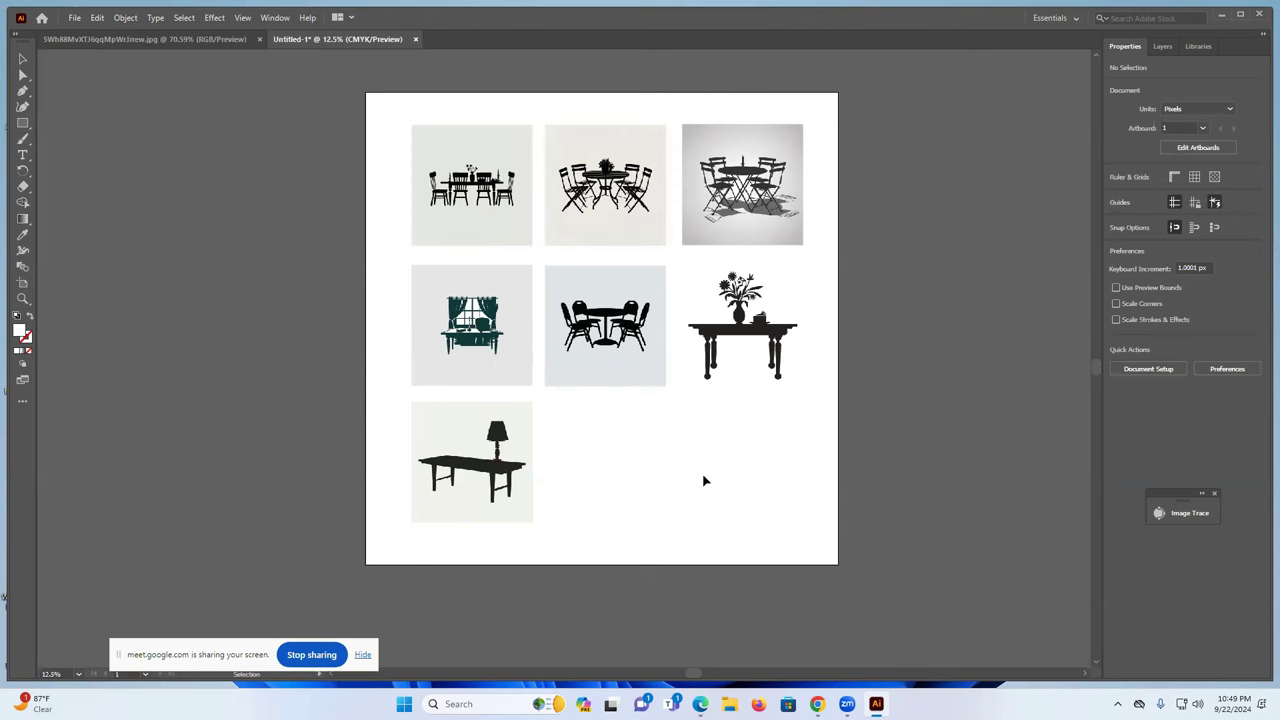
click(259, 39)
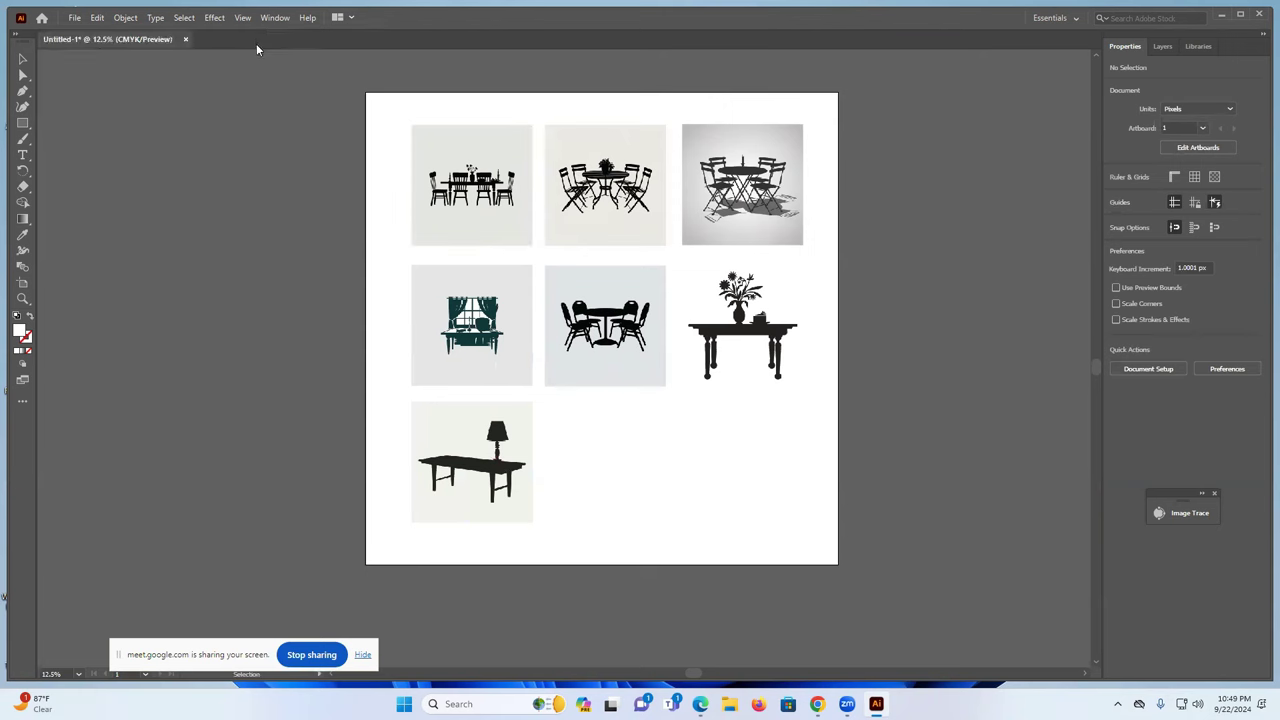
Switch to the Ideogram login page in Chrome and continue with Google
mouse_move(817, 704)
click(785, 675)
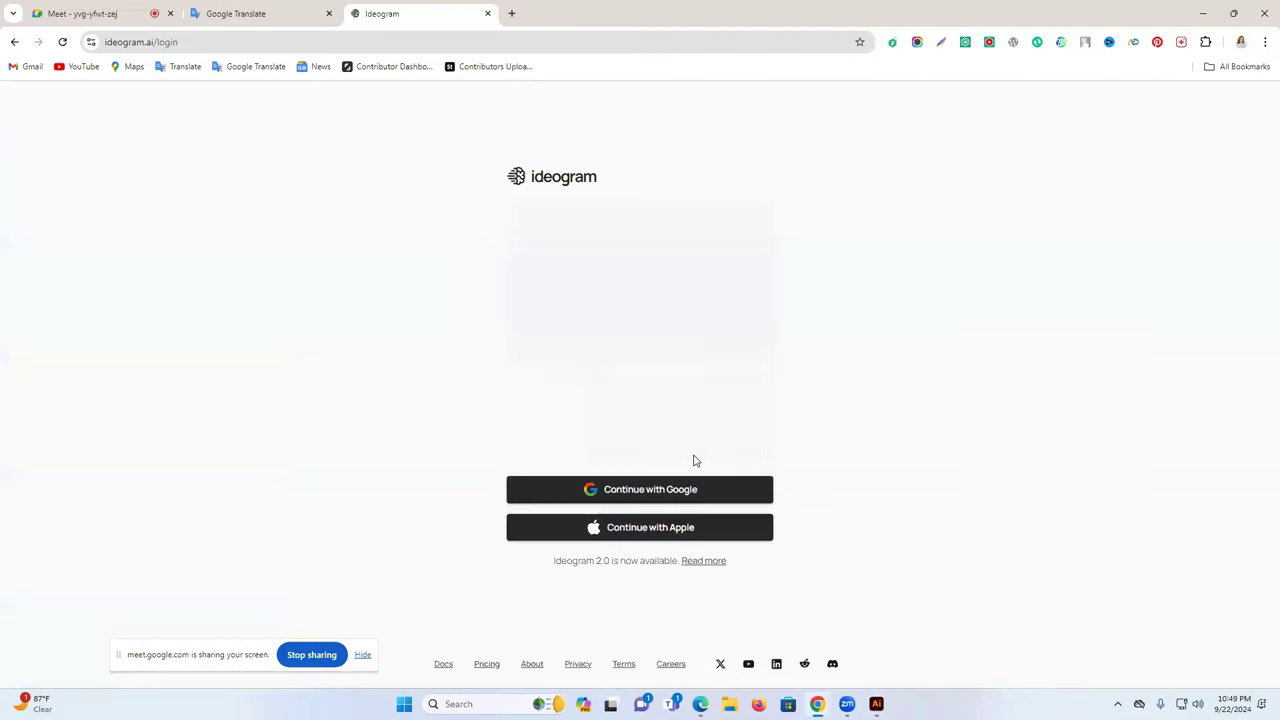
click(698, 492)
Switch to Edge, open the Ideogram profile page from the account menu, and close the extra Ideogram explore tab
click(700, 704)
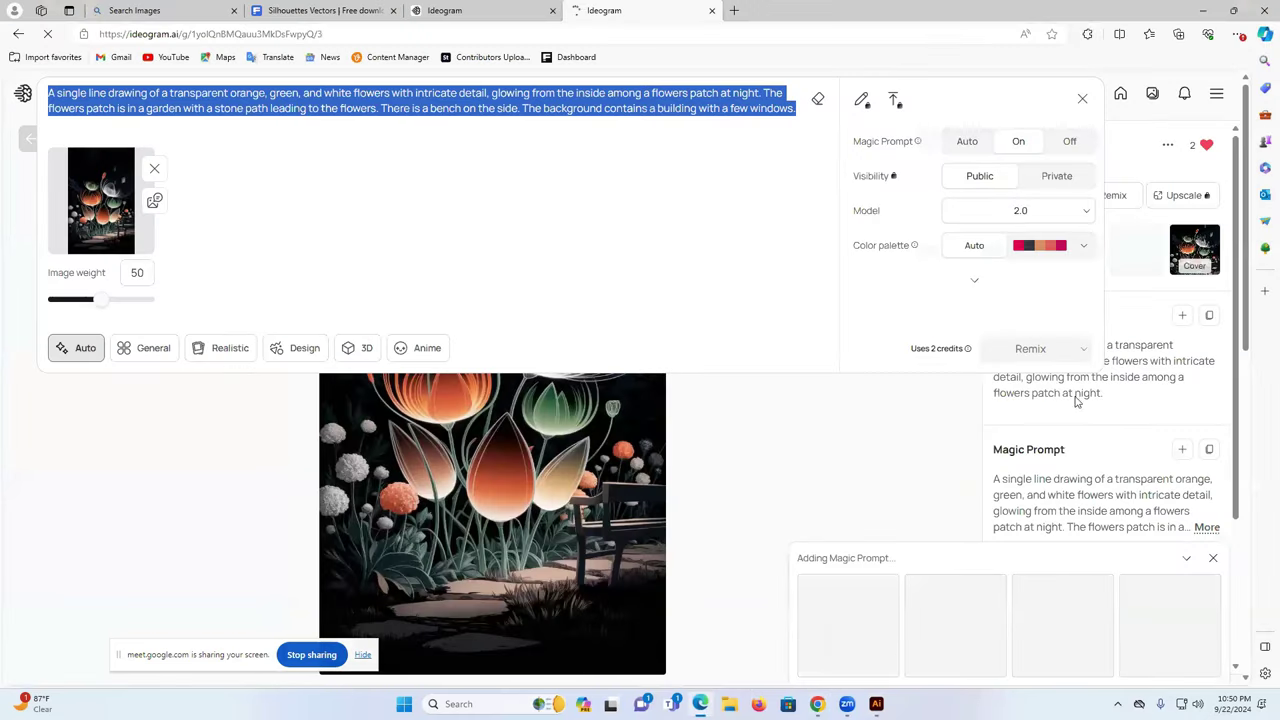
click(1222, 96)
click(1222, 96)
click(1097, 240)
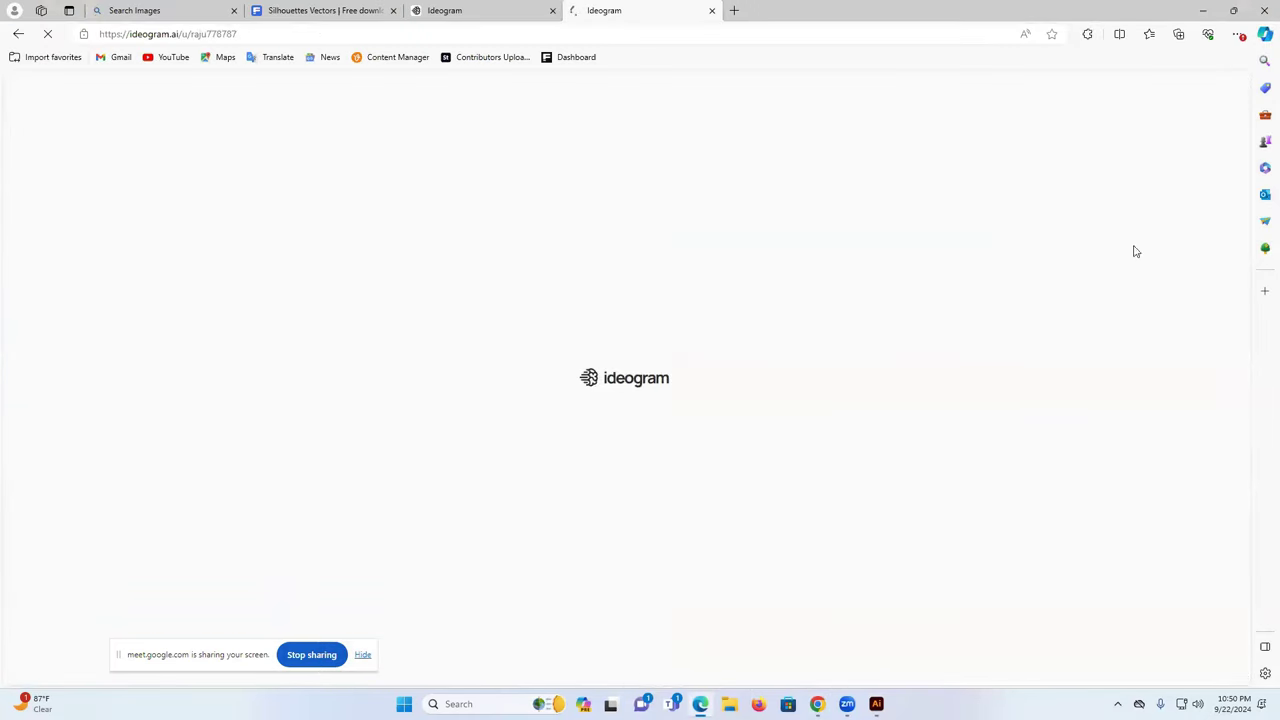
click(466, 6)
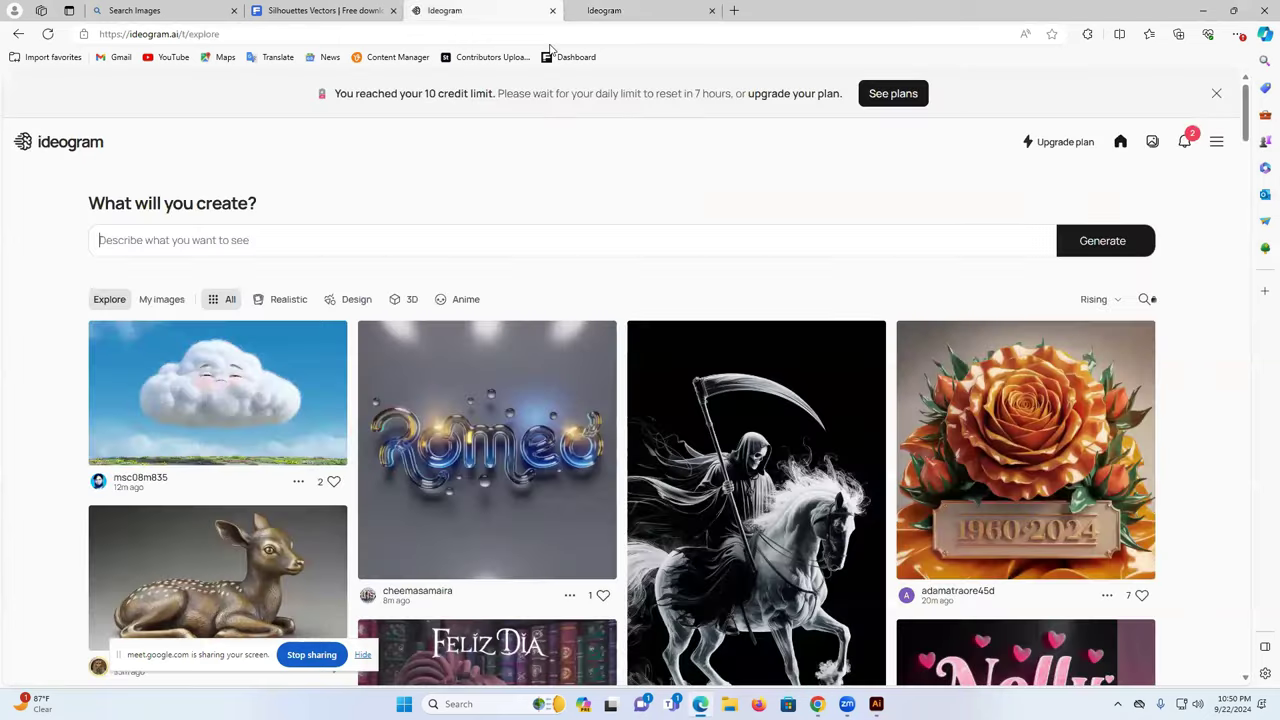
click(604, 8)
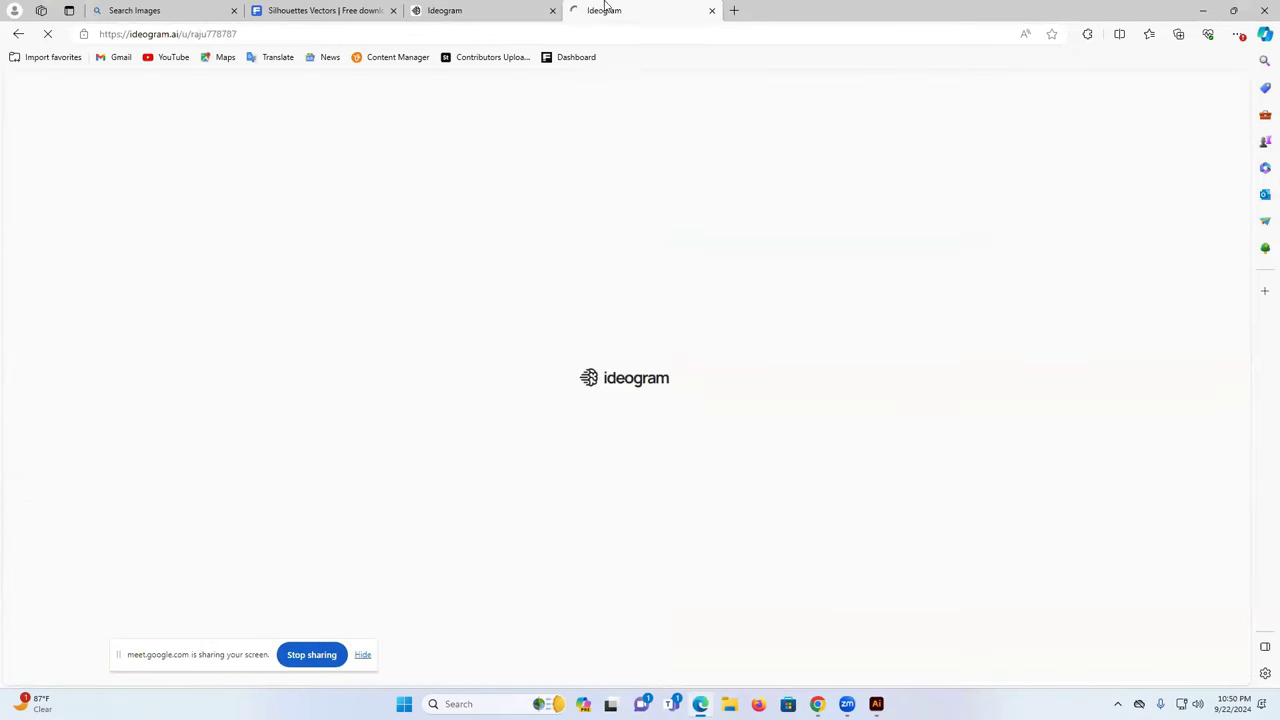
click(551, 11)
Select the prompt "A vector silhouette image of a table on a white background" in Google Translate in Chrome and return to Ideogram
mouse_move(817, 704)
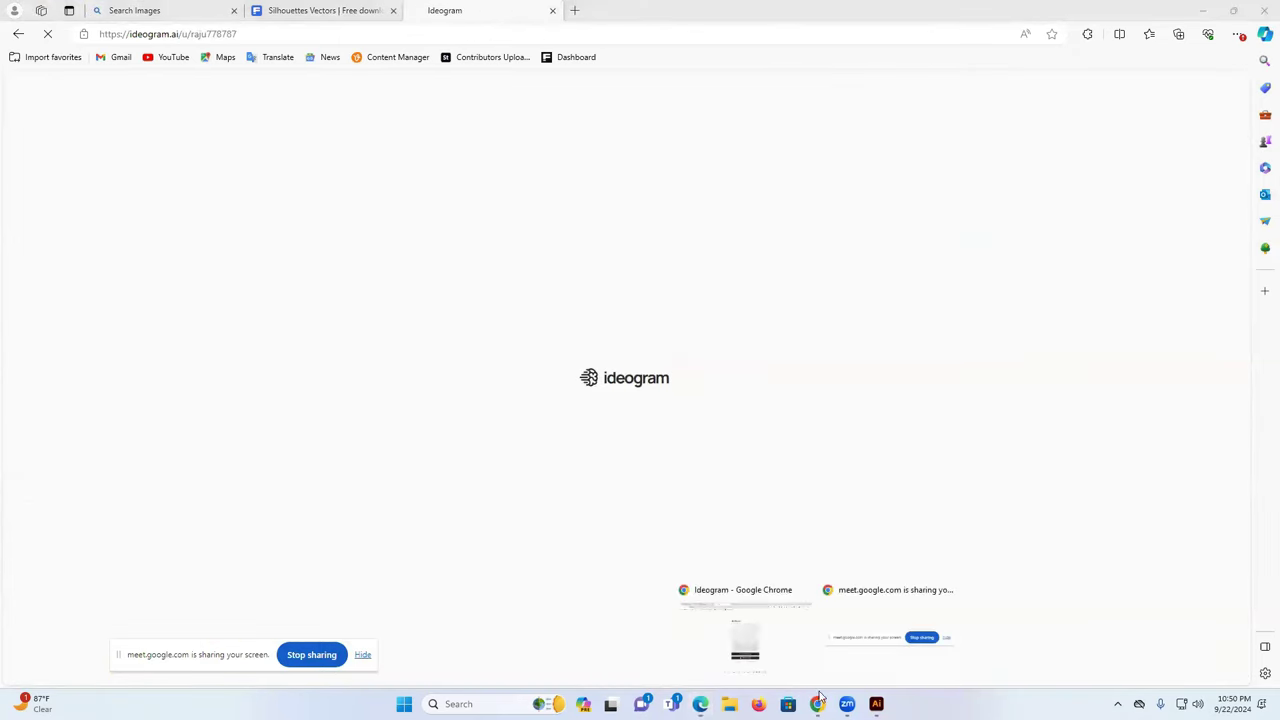
click(745, 625)
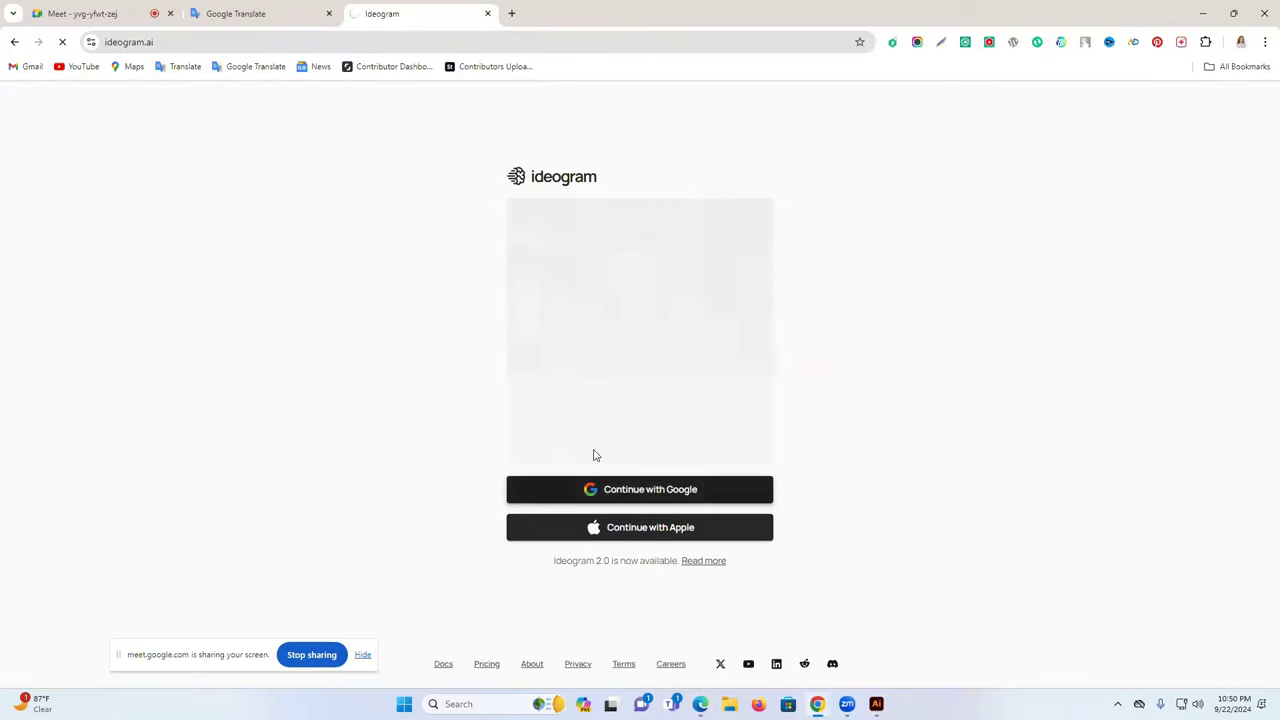
click(262, 13)
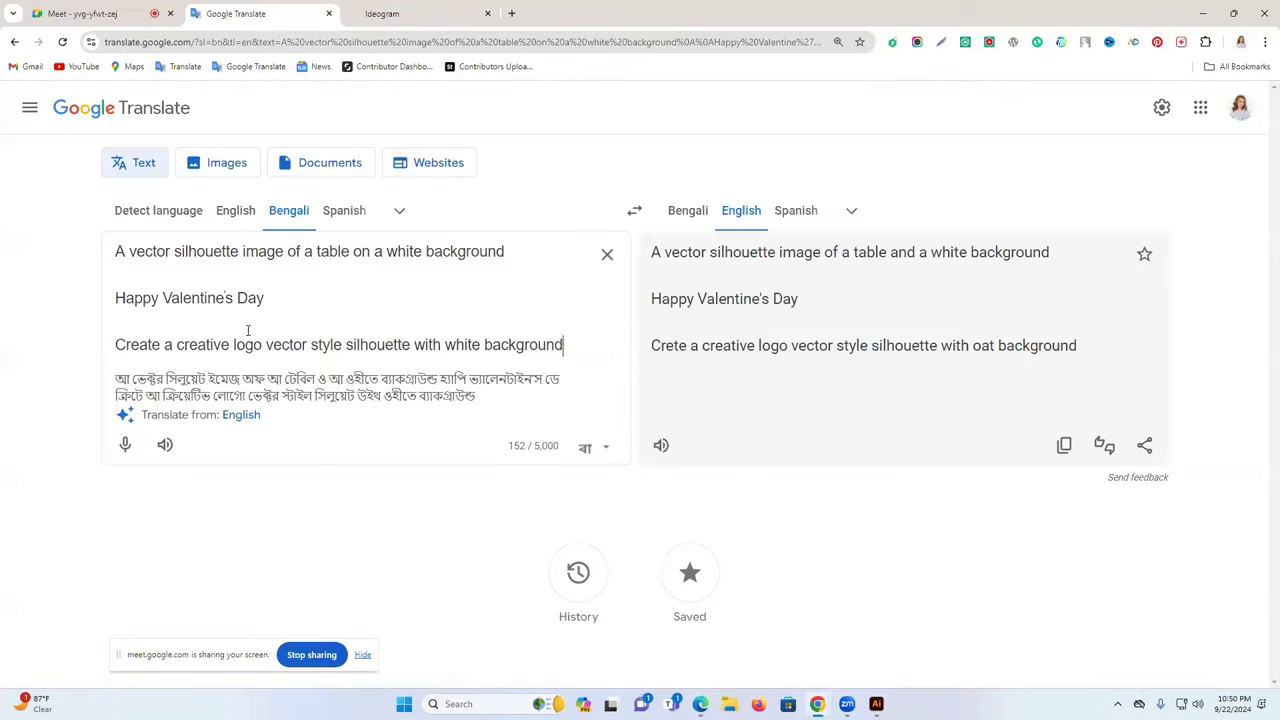
triple_click(237, 250)
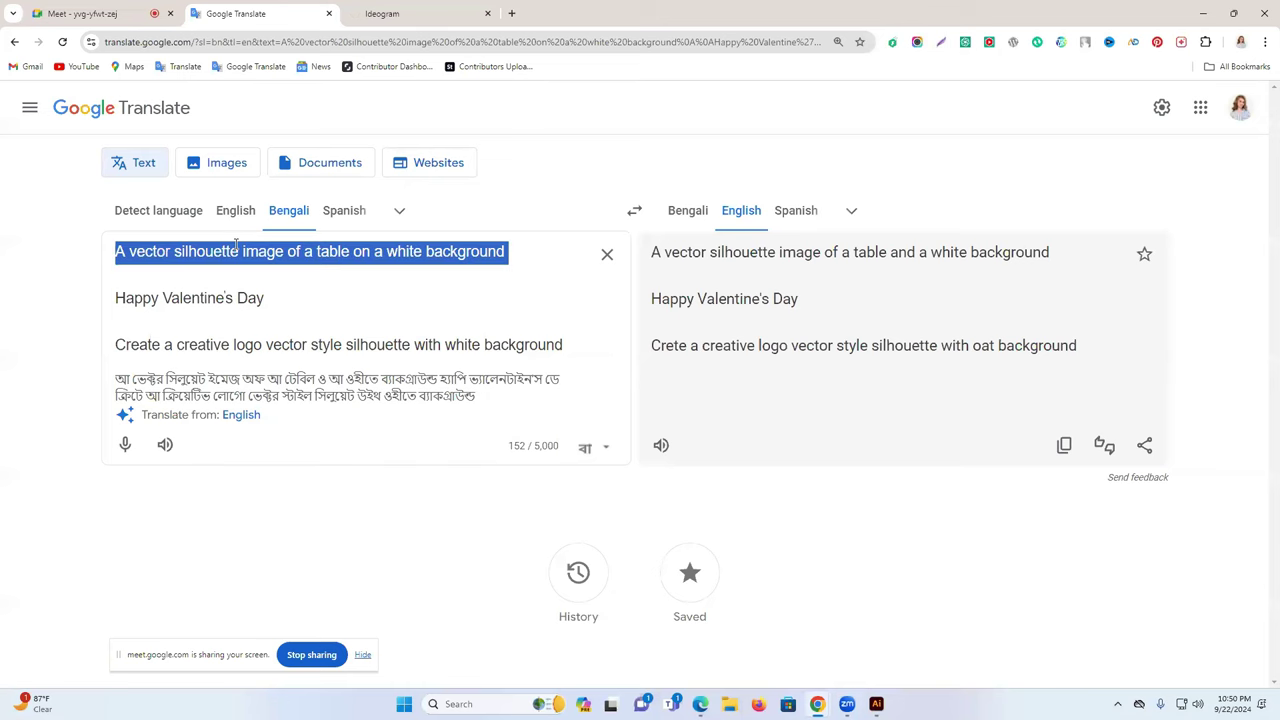
click(380, 13)
Close the Search Images tab in Edge, look at the Freepik silhouettes page, and return to the Ideogram tab
click(700, 703)
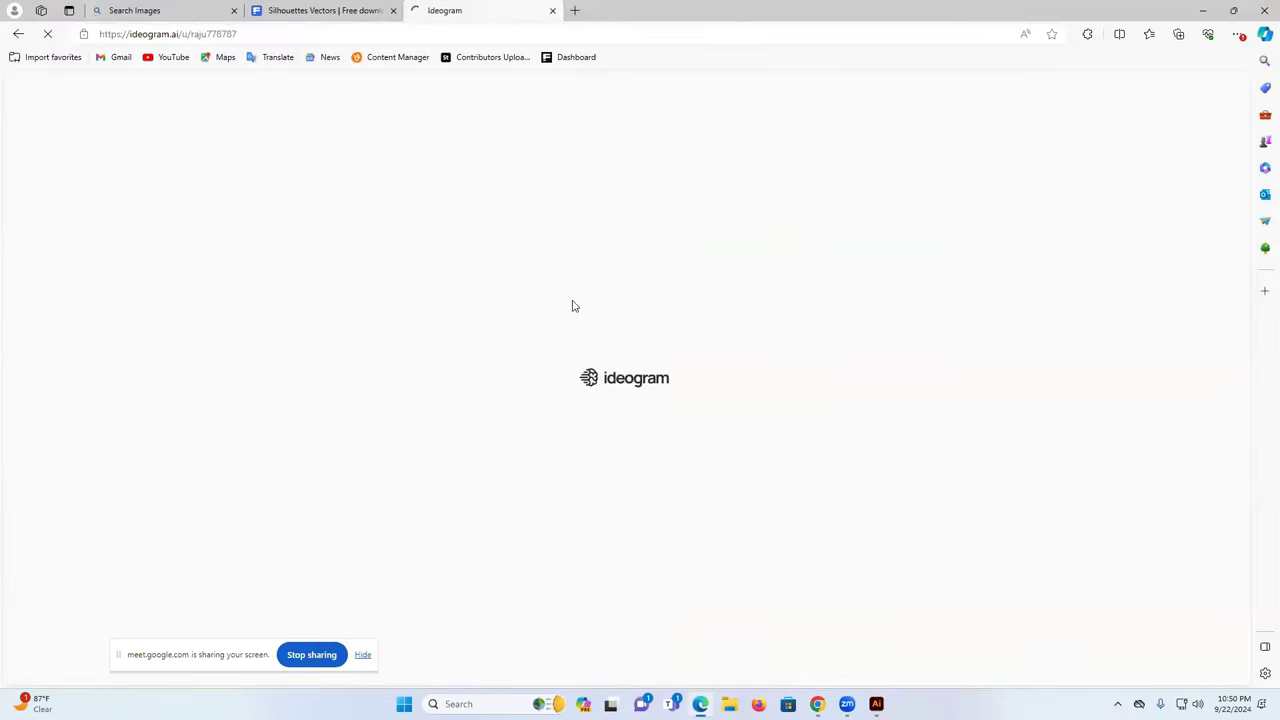
click(290, 8)
click(228, 8)
click(233, 11)
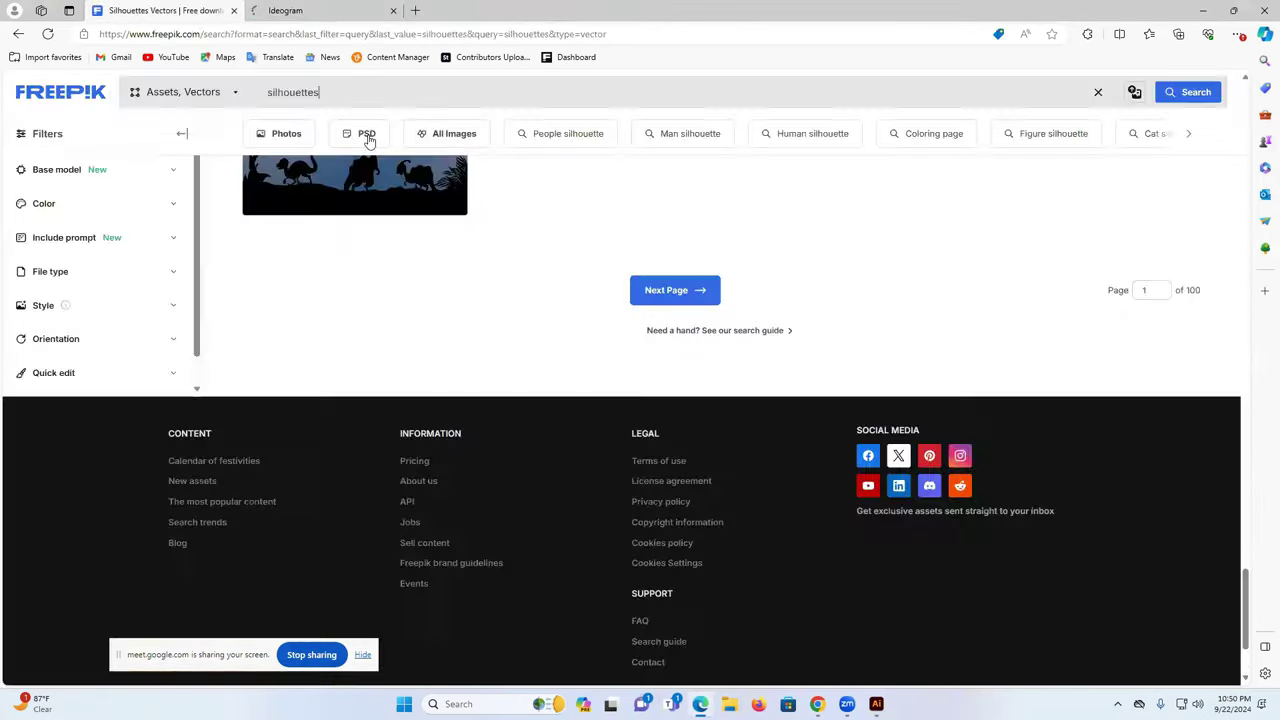
click(338, 8)
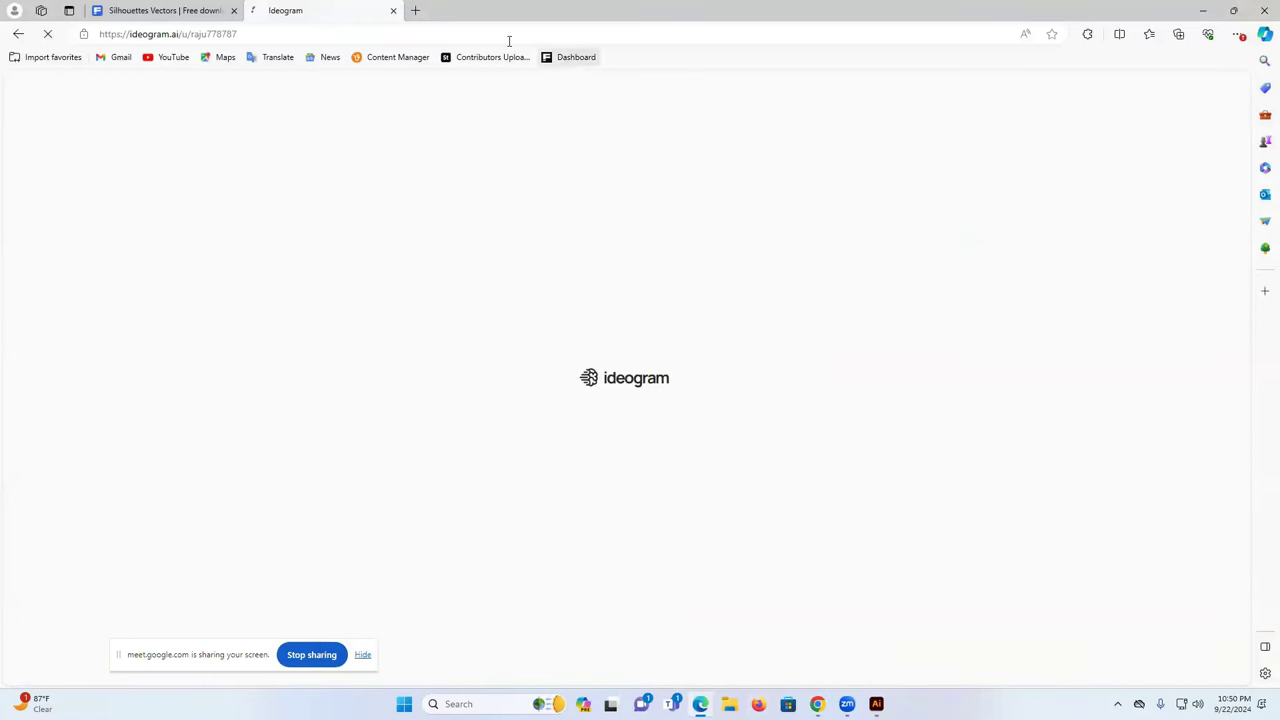
Open ideogram.ai/t/explore in a new browser tab
click(415, 11)
text(ideogram.ai/t/explore)
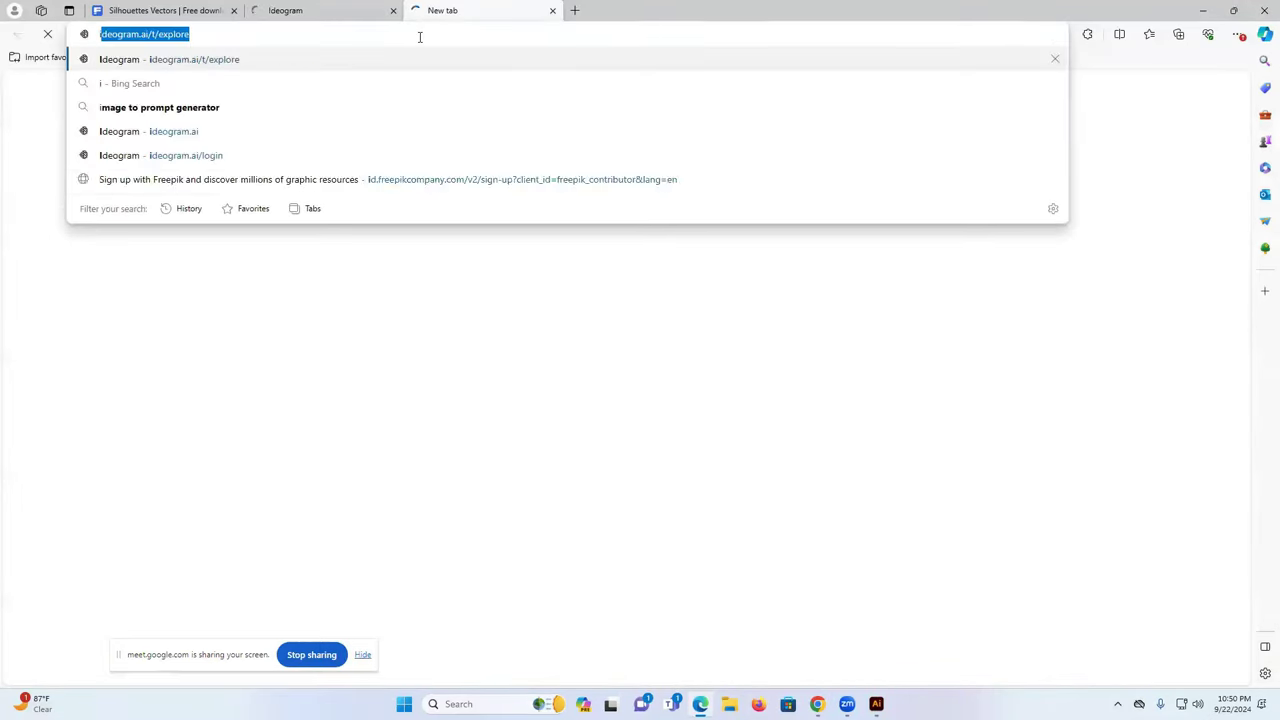
key(Return)
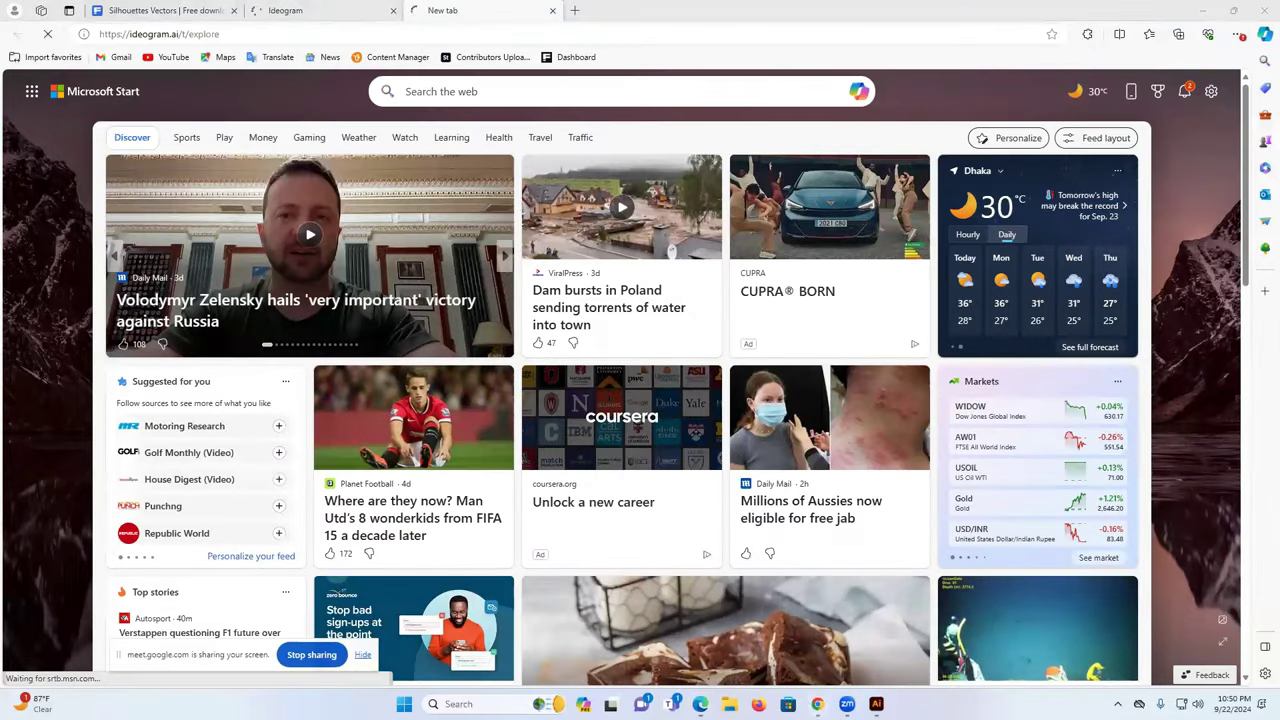
mouse_move(817, 704)
click(743, 612)
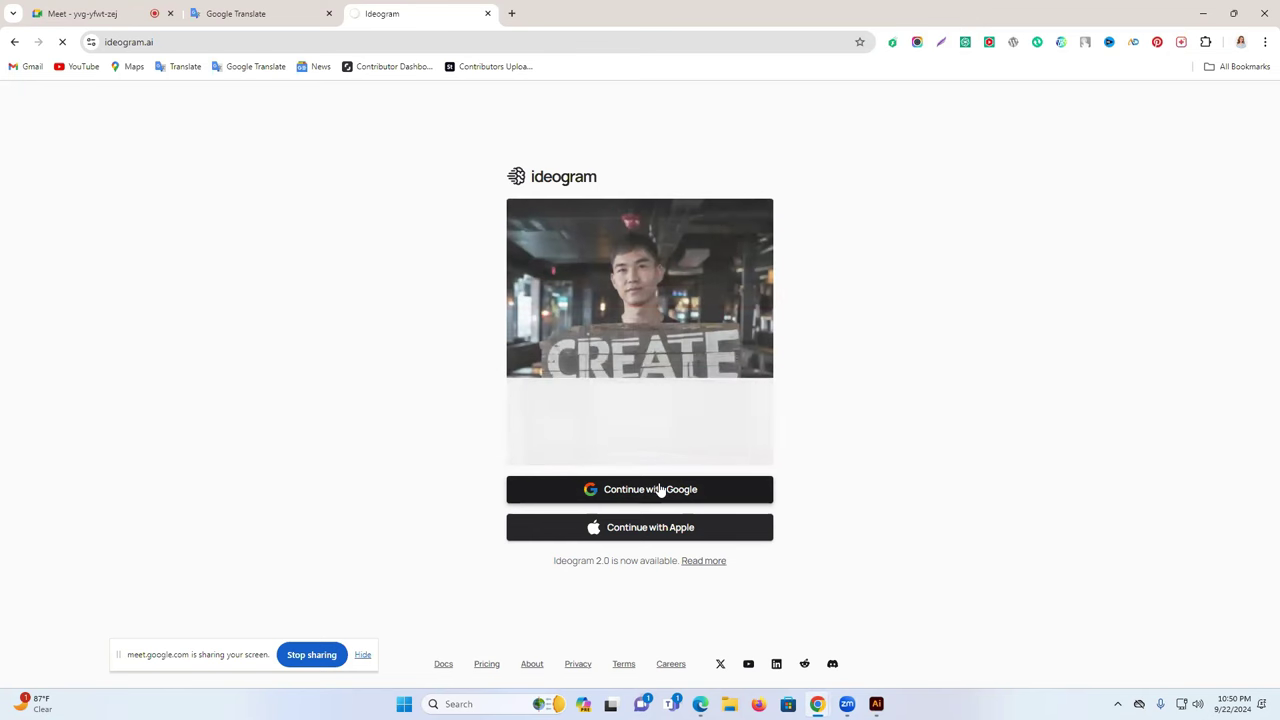
click(700, 704)
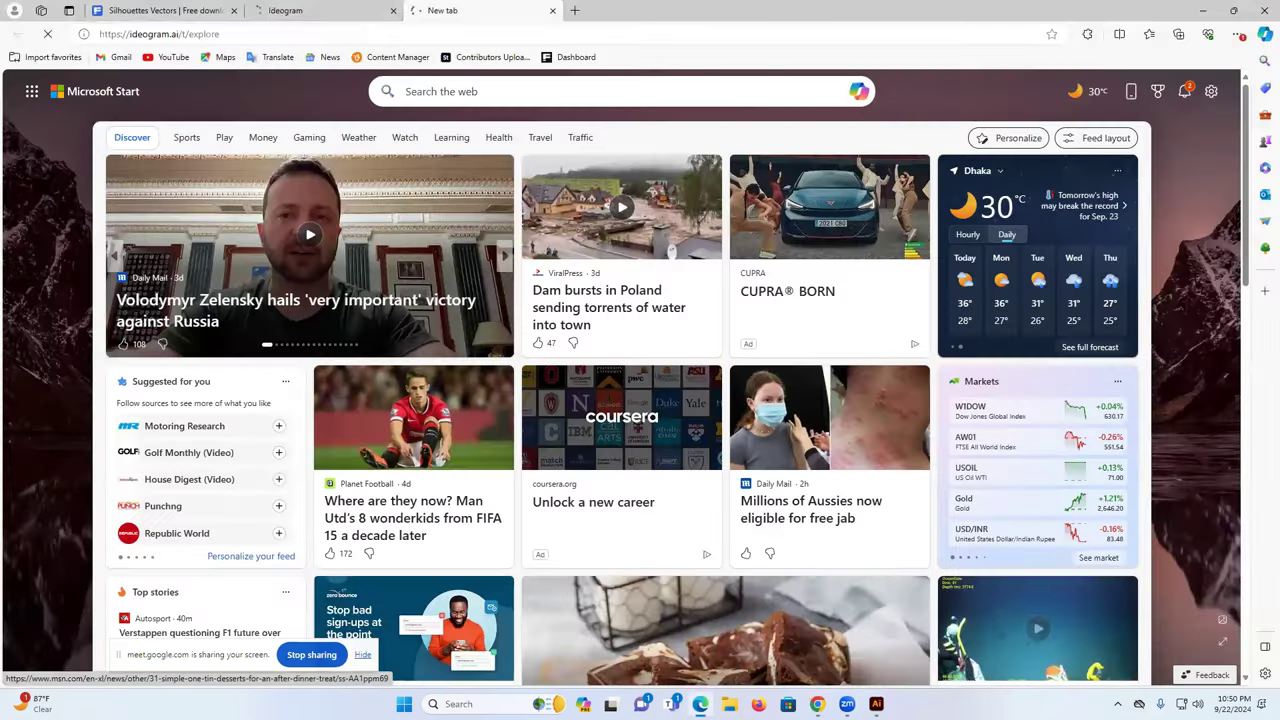
click(340, 10)
click(426, 8)
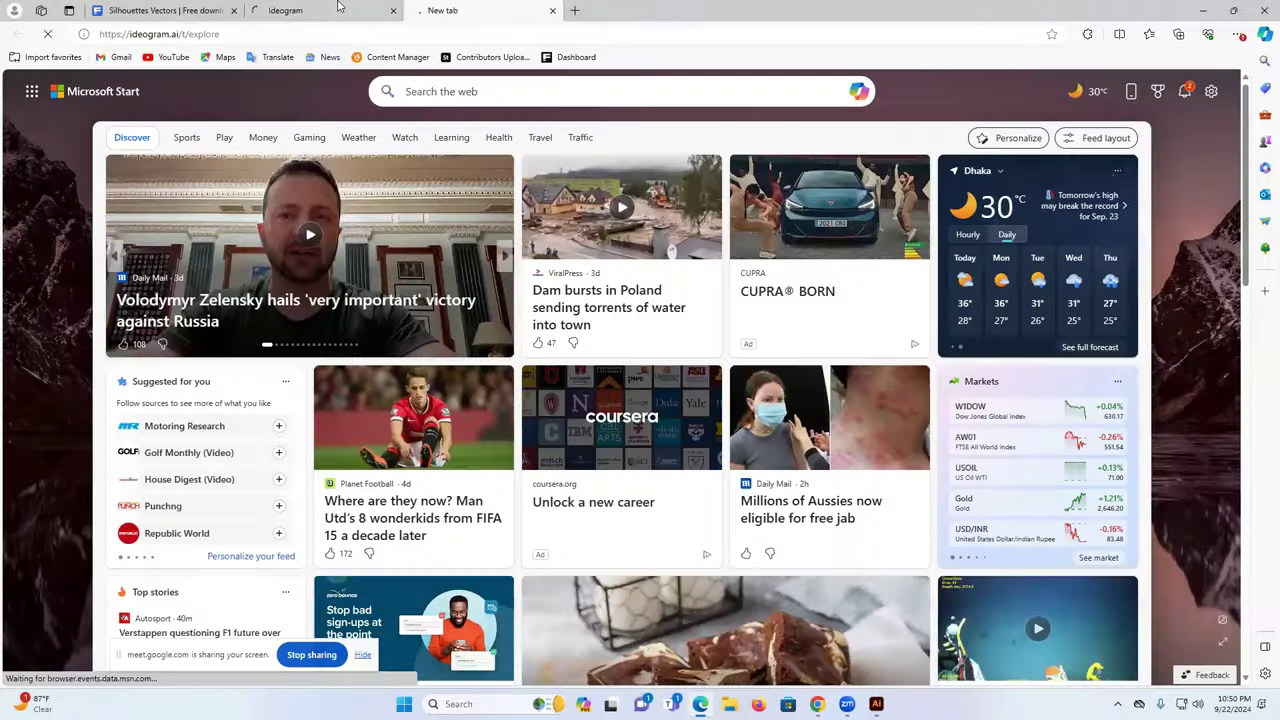
click(268, 8)
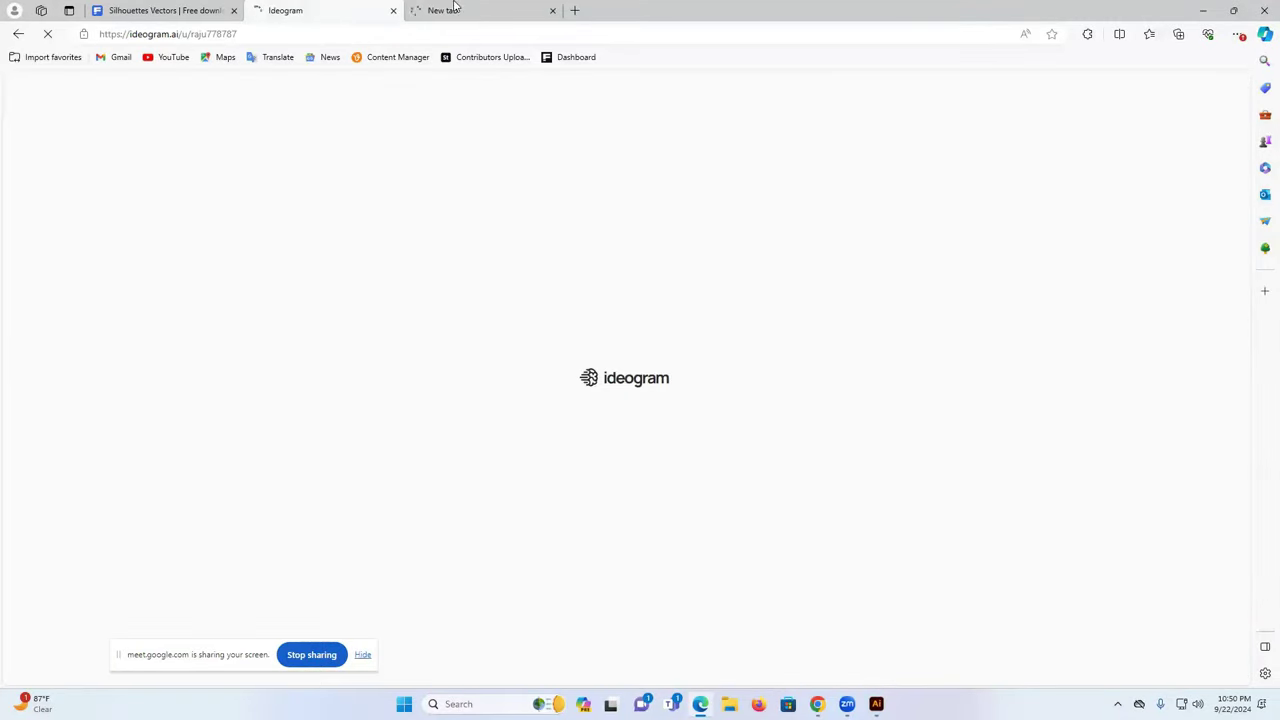
Search the web for "image generator bing" in a new browser tab
click(574, 10)
click(483, 34)
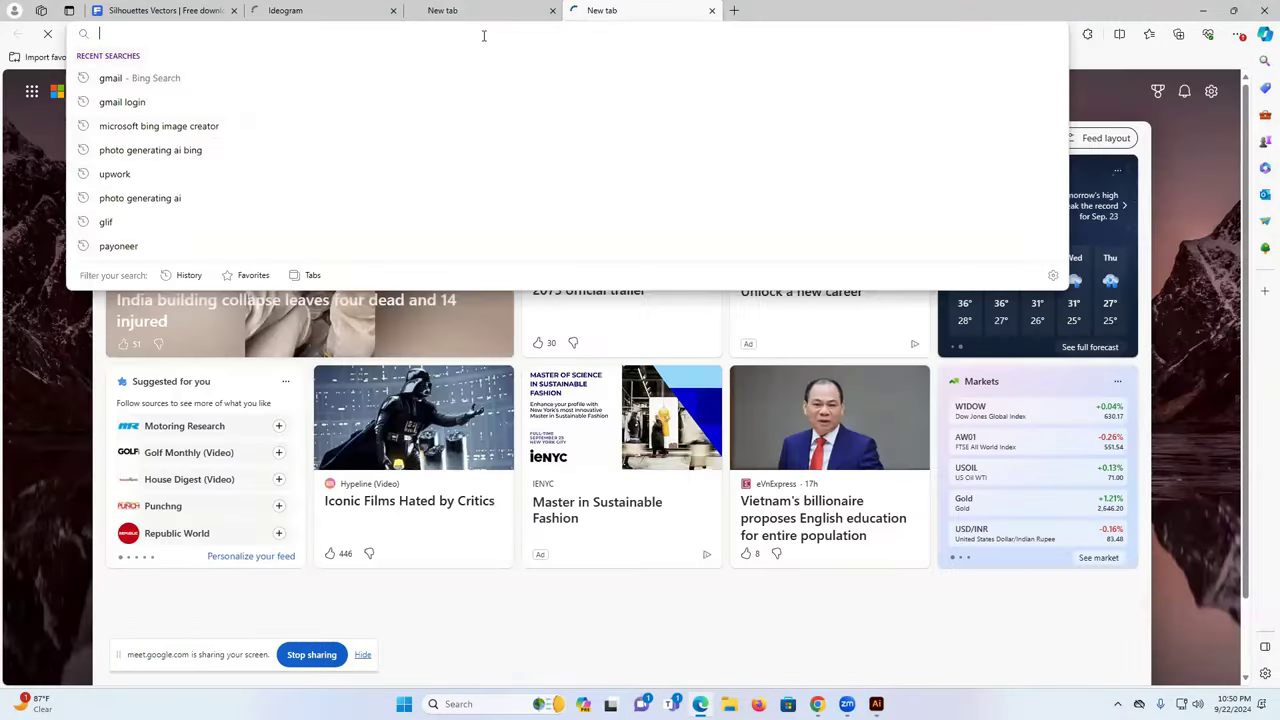
text(b)
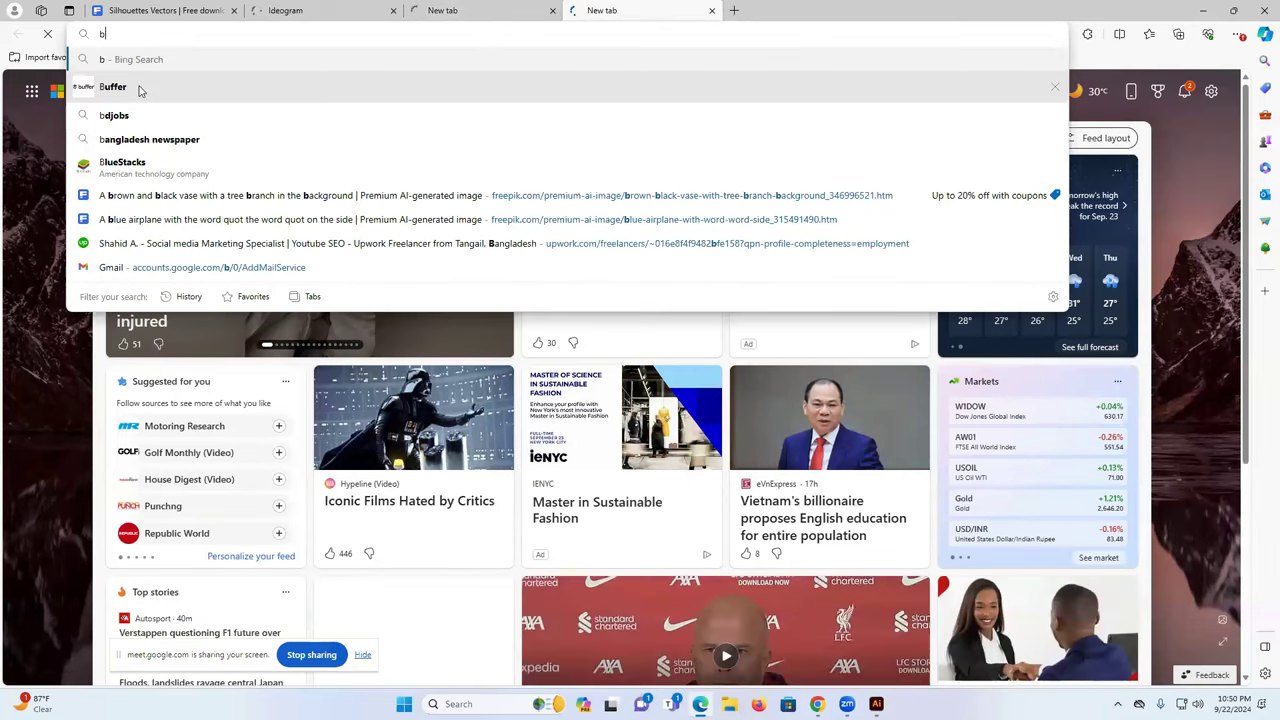
click(165, 37)
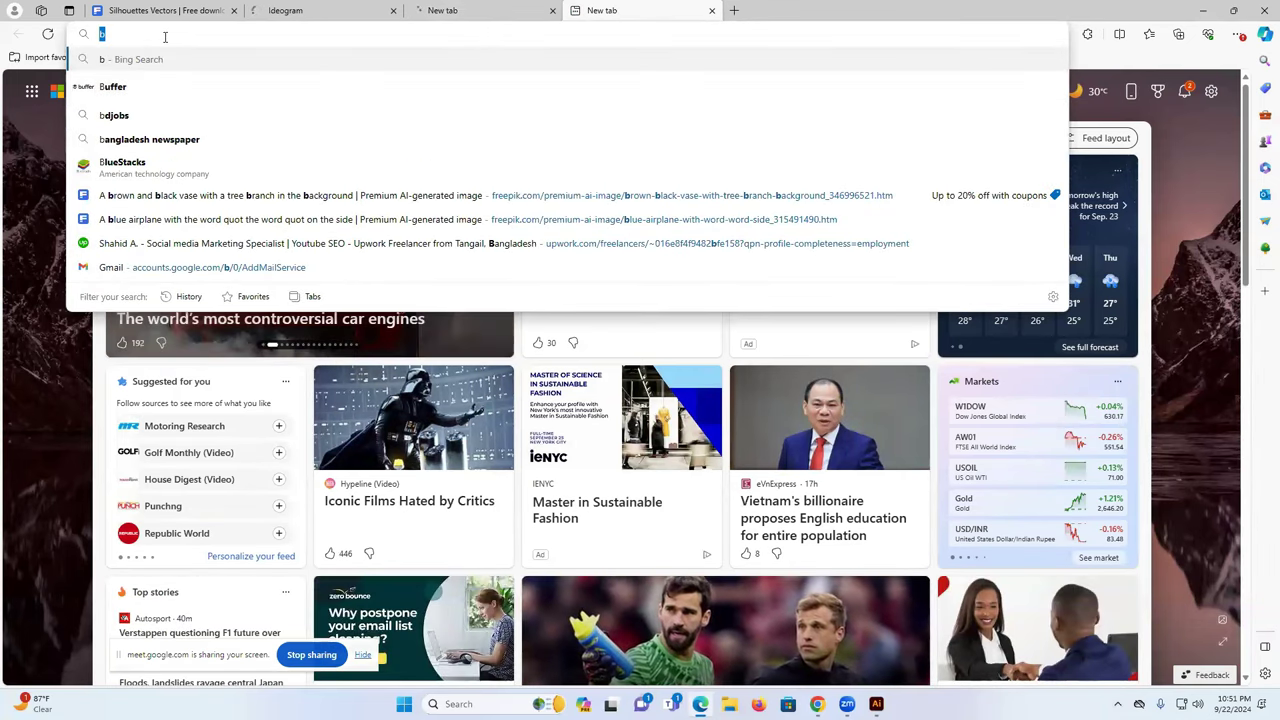
text(image )
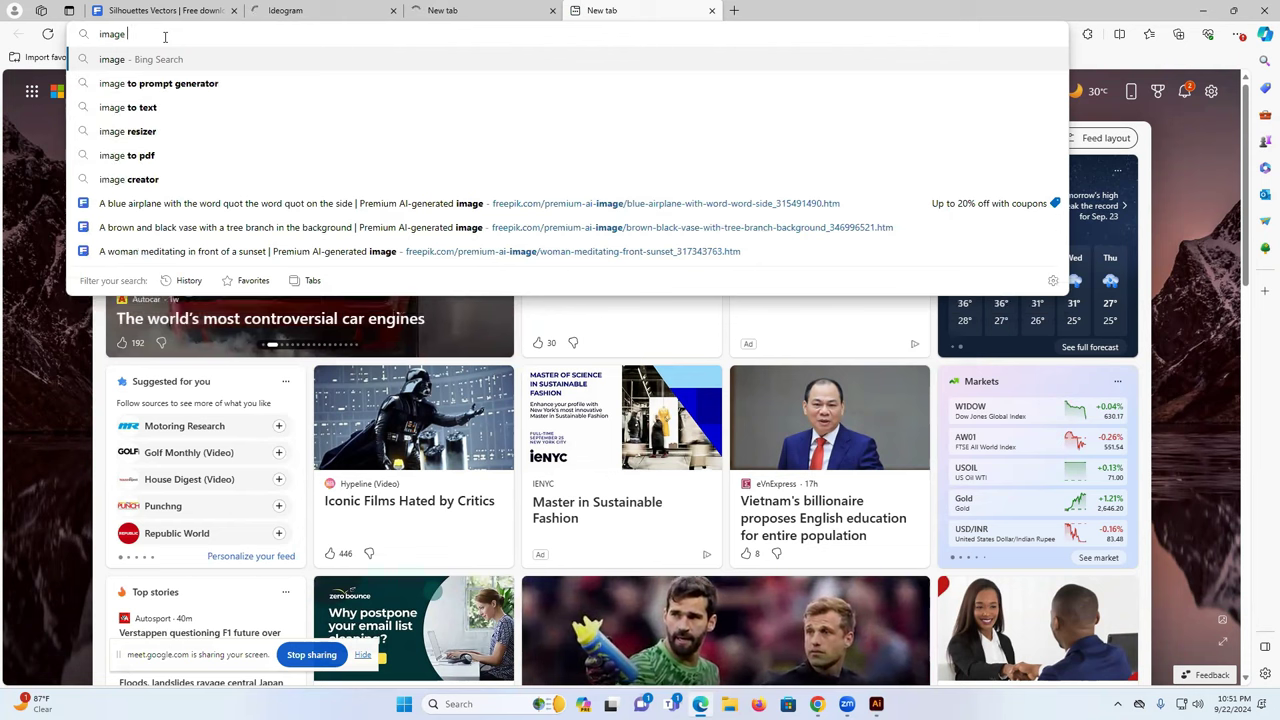
text(ge)
key(Down)
key(Down)
key(Down)
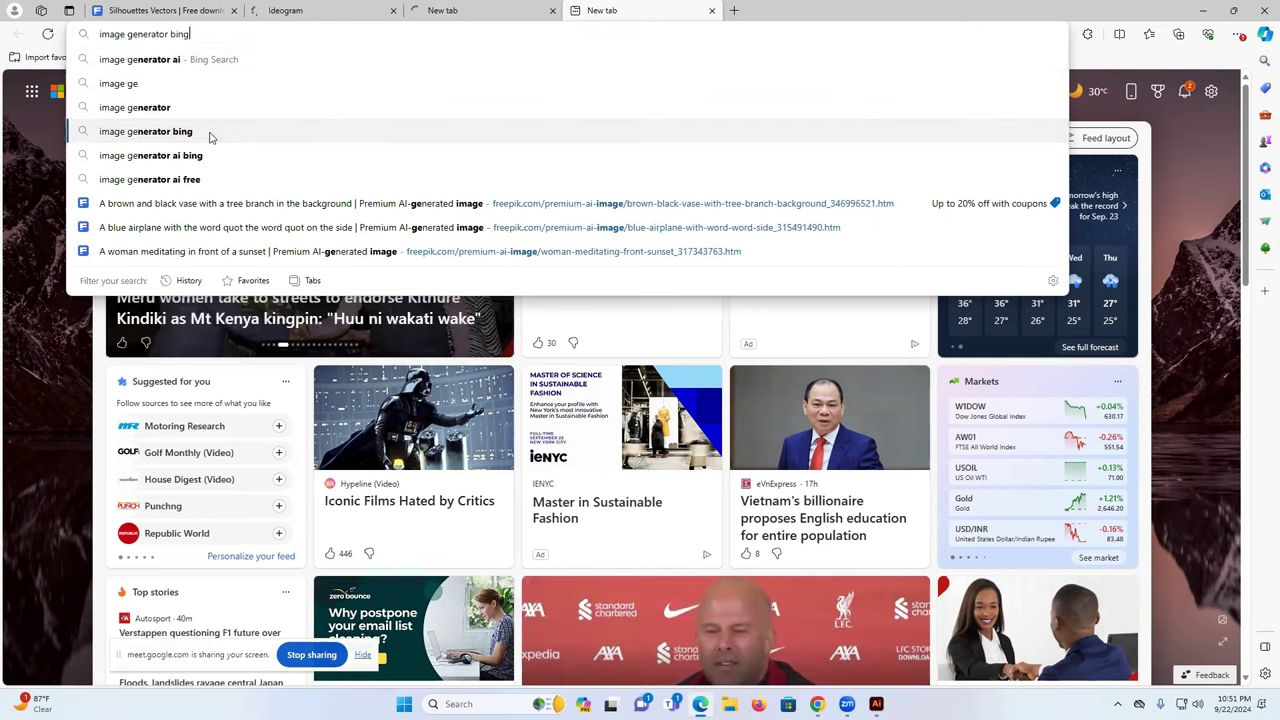
key(Return)
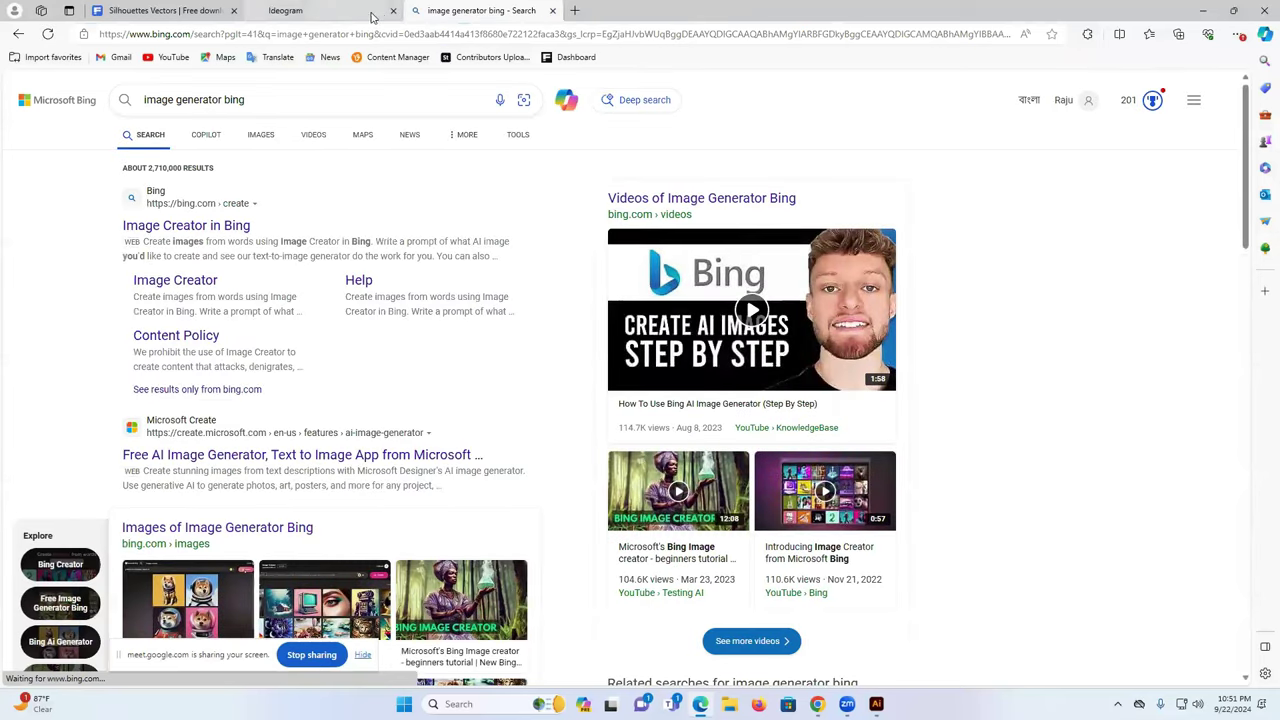
Open the Image Creator in Bing result and close the Ideogram and search results tabs
click(393, 11)
click(209, 225)
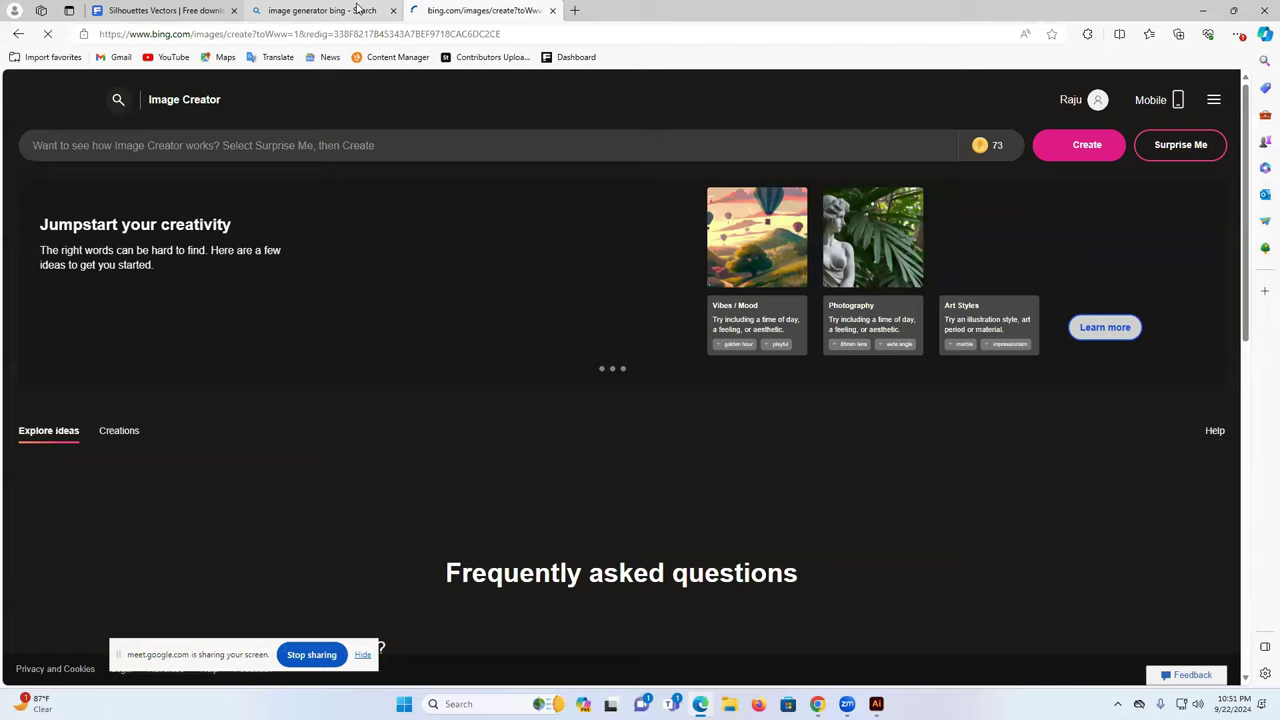
click(355, 11)
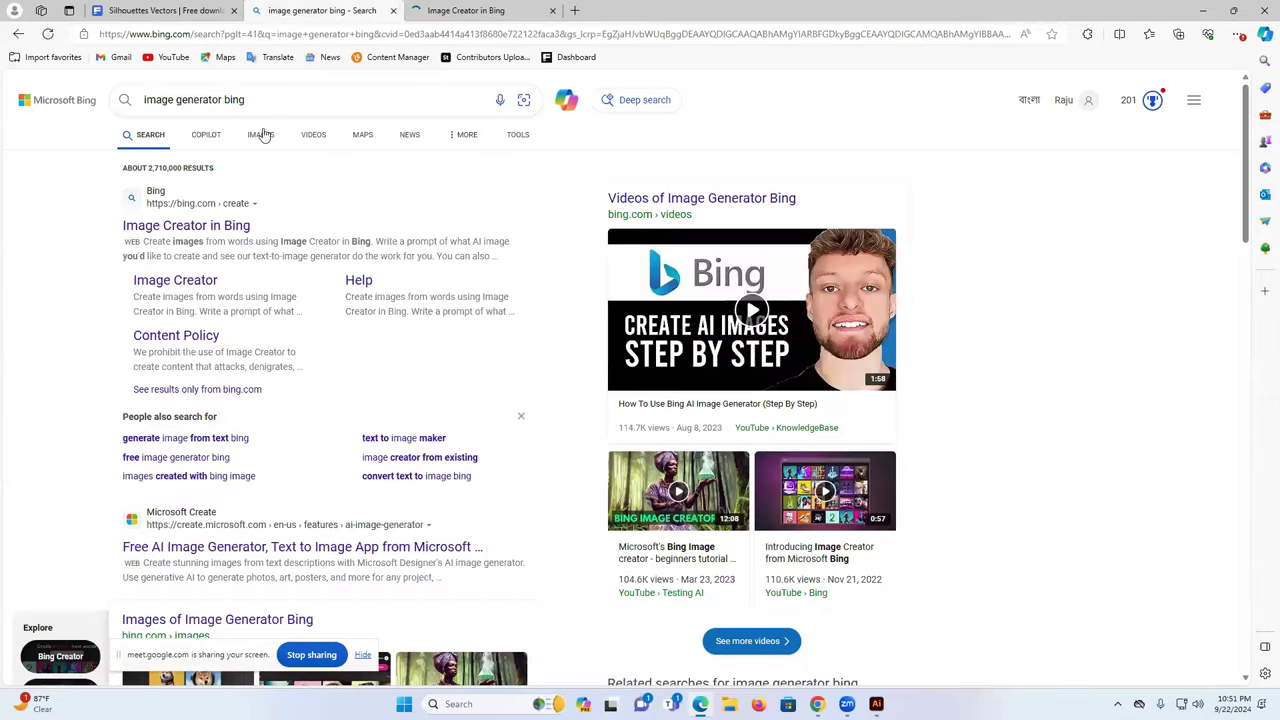
click(393, 11)
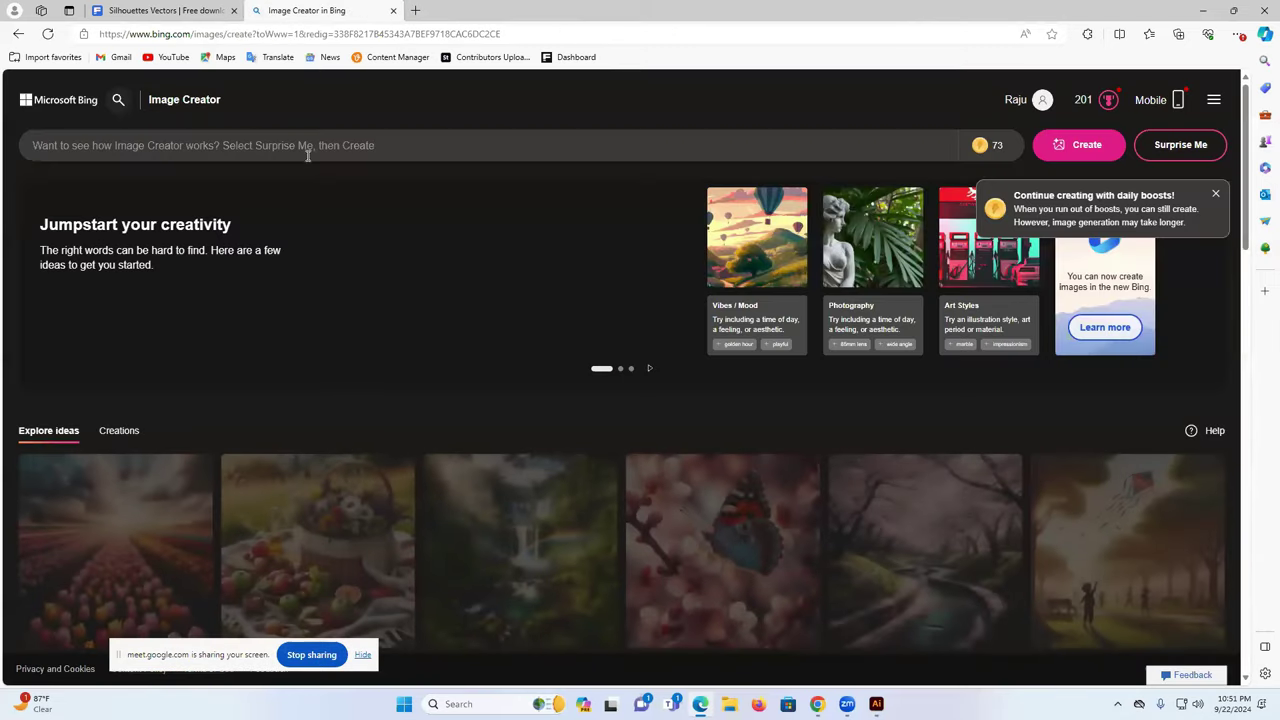
Generate images from the prompt "A vector silhouette image of a table on a white background", download all four, and close the Image Creator tab
text(A vector silhouette image of a table on a white background)
click(1083, 145)
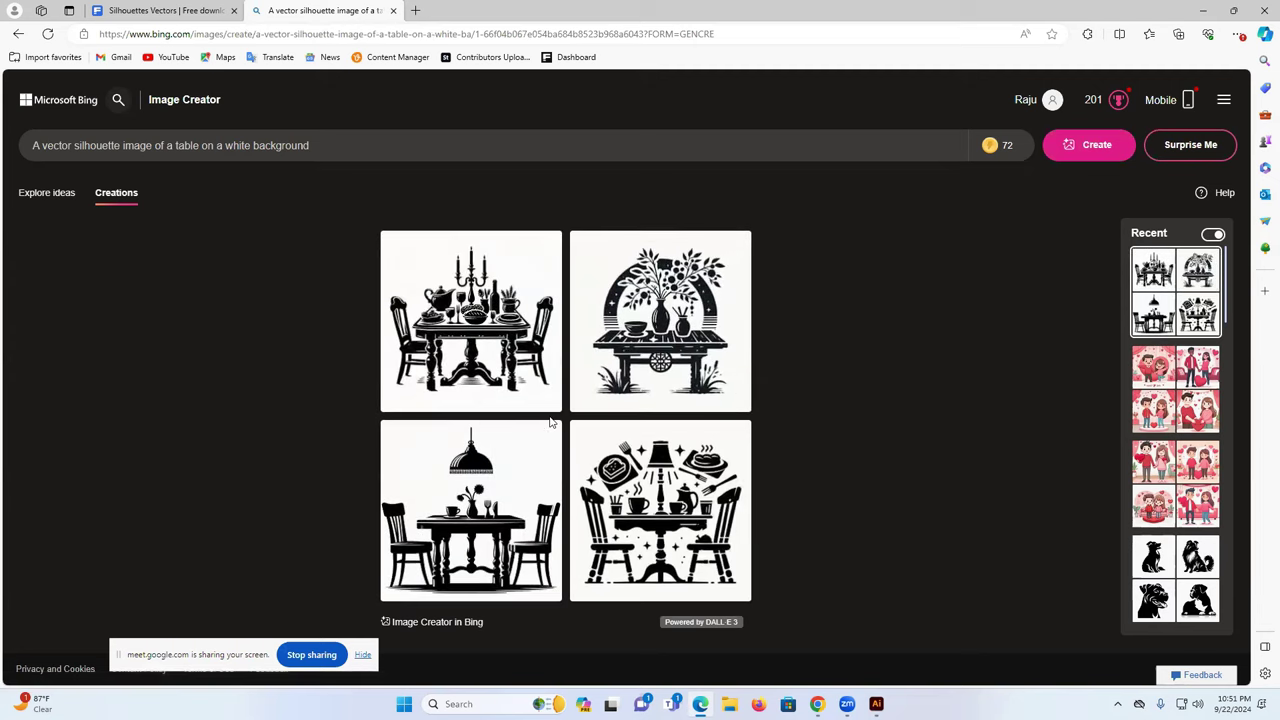
click(460, 305)
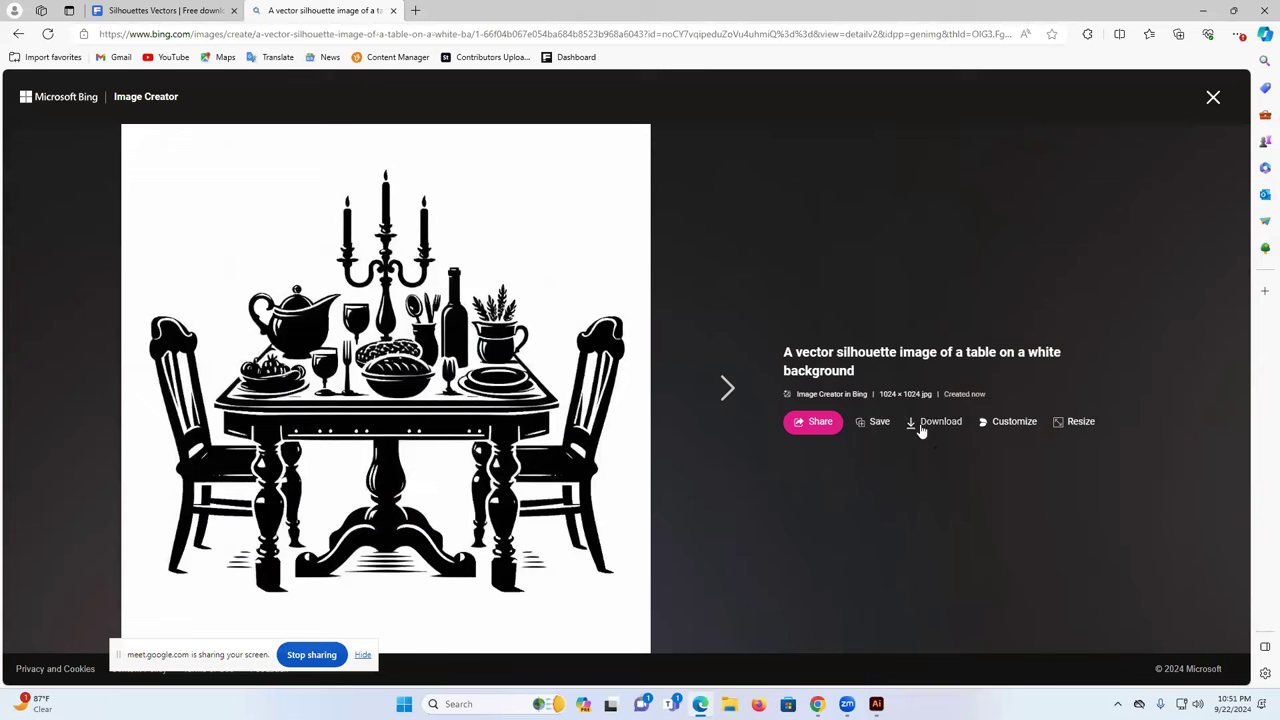
click(921, 425)
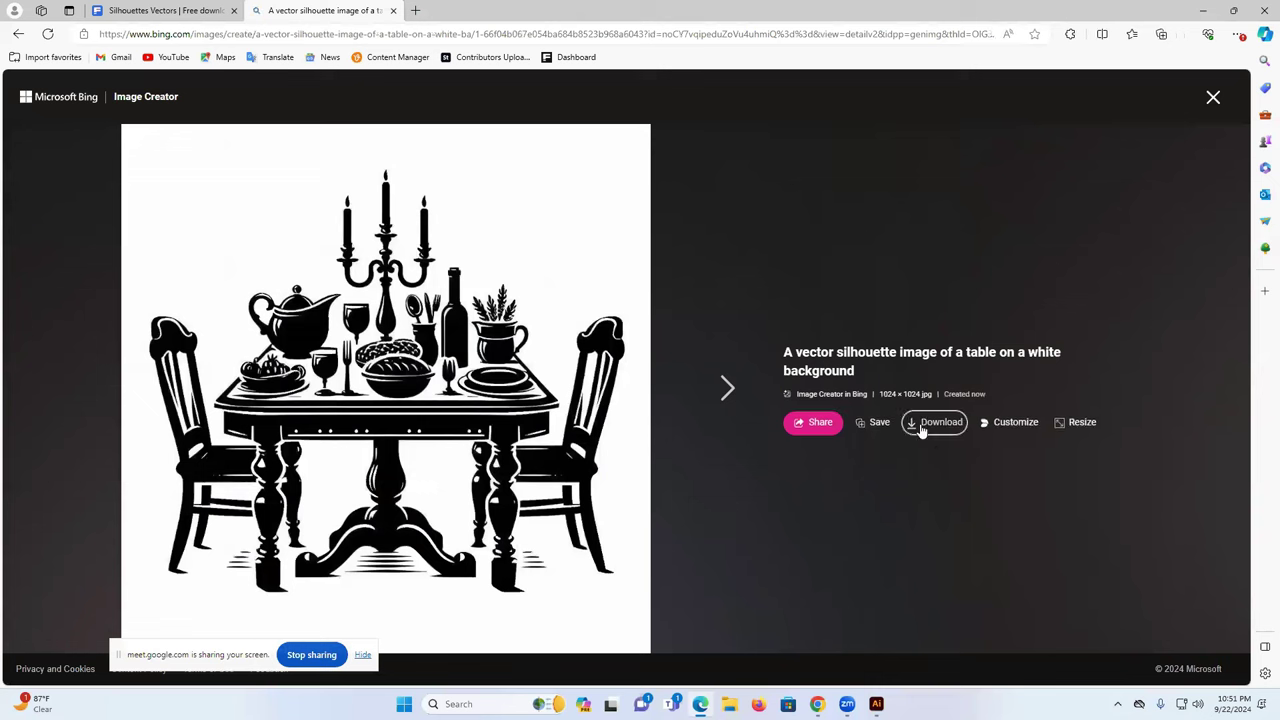
click(720, 387)
click(935, 432)
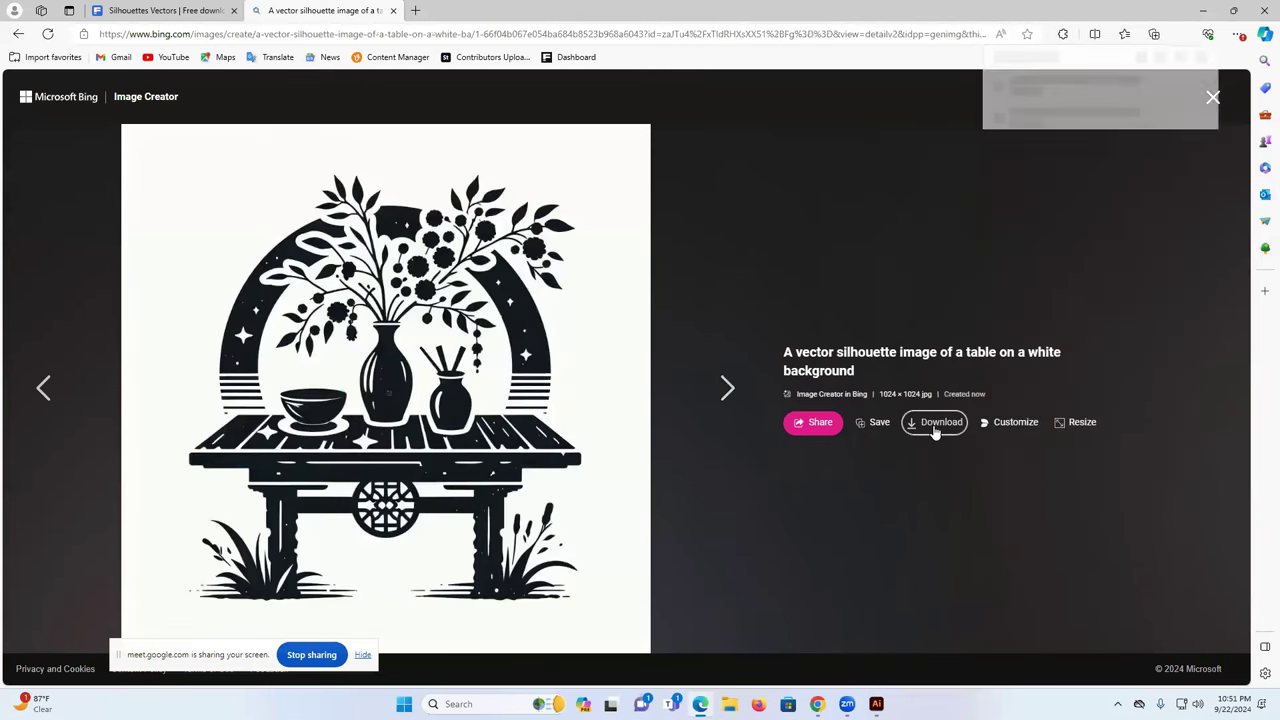
click(722, 388)
click(932, 428)
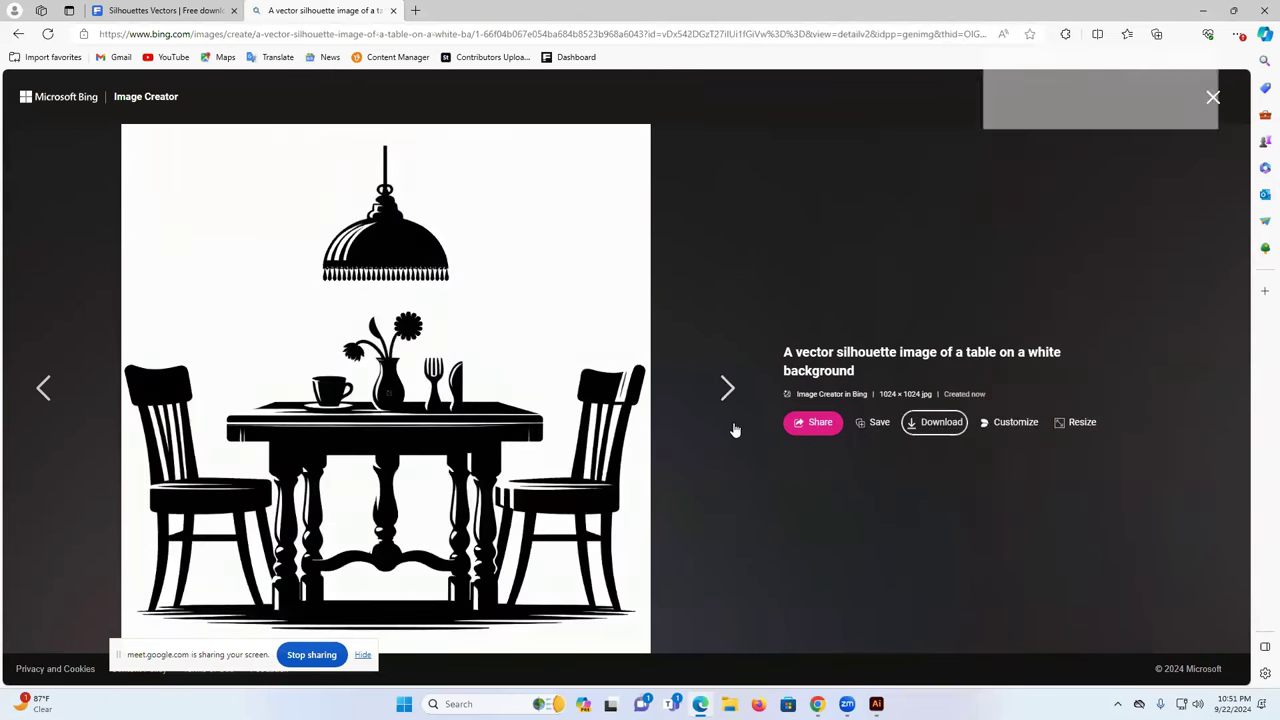
click(724, 390)
click(935, 428)
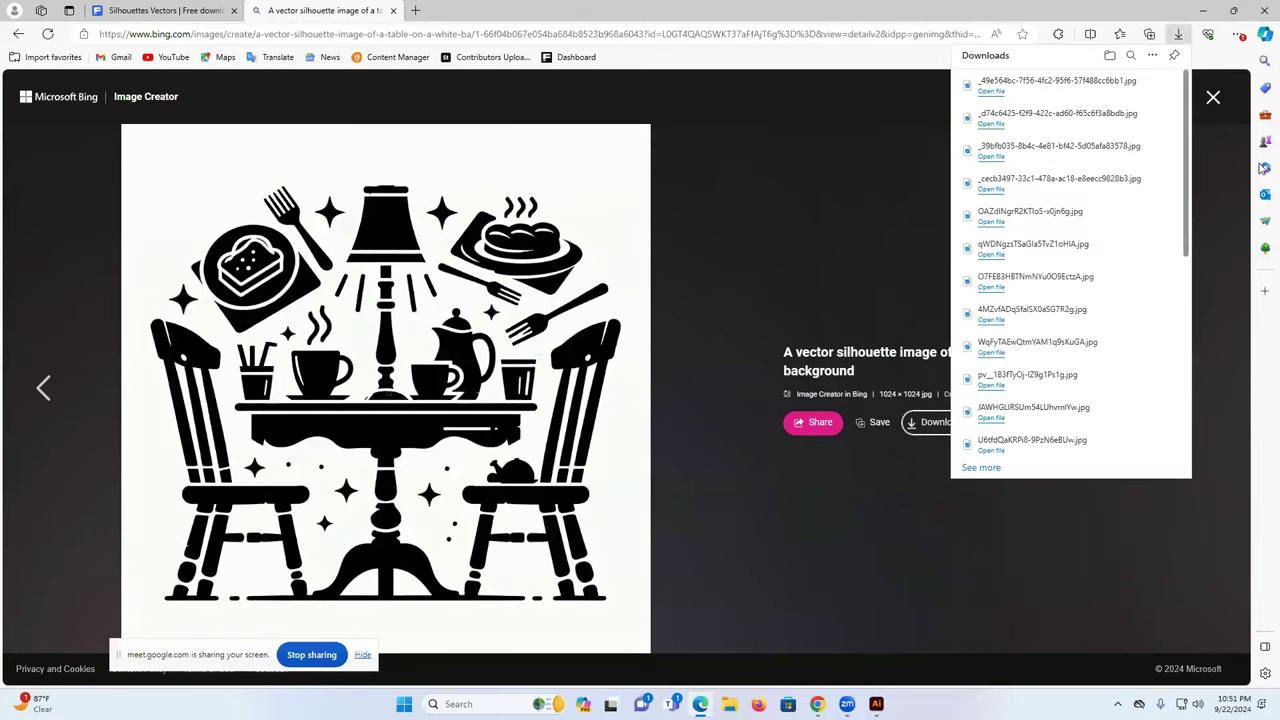
click(393, 12)
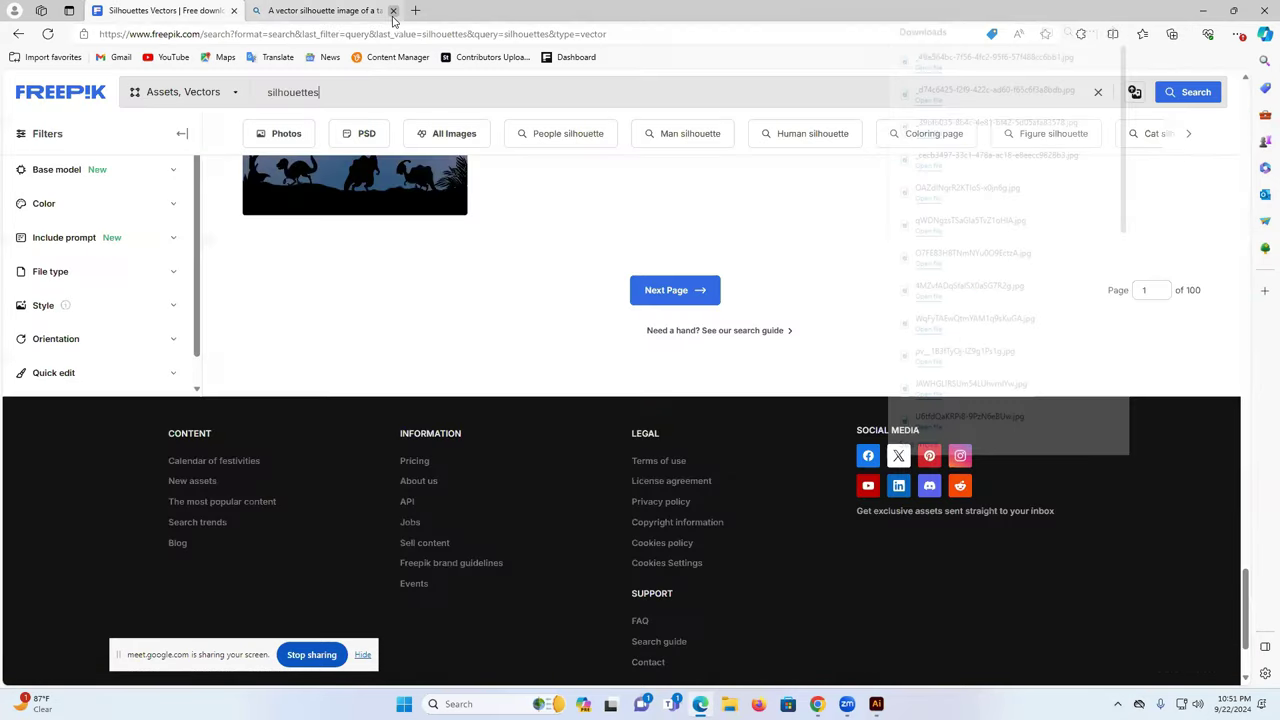
Switch to Illustrator and open the four newly downloaded table images from the Downloads folder
click(876, 704)
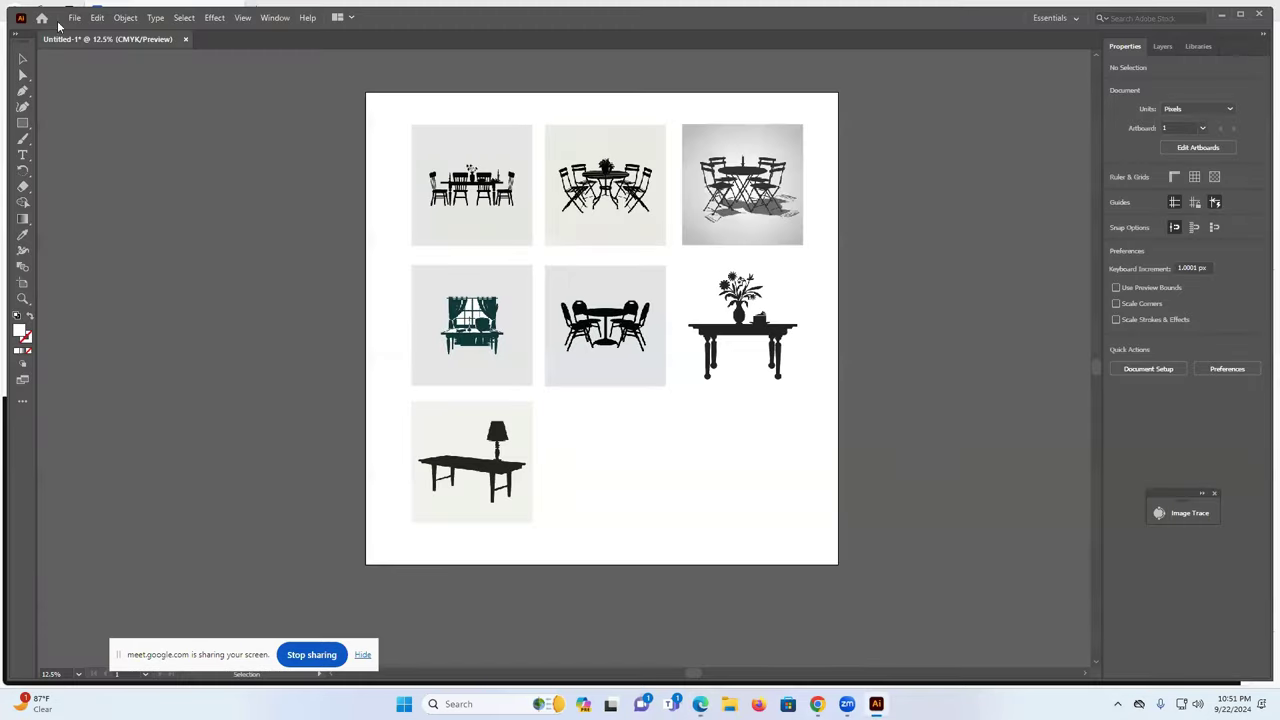
click(75, 18)
click(115, 61)
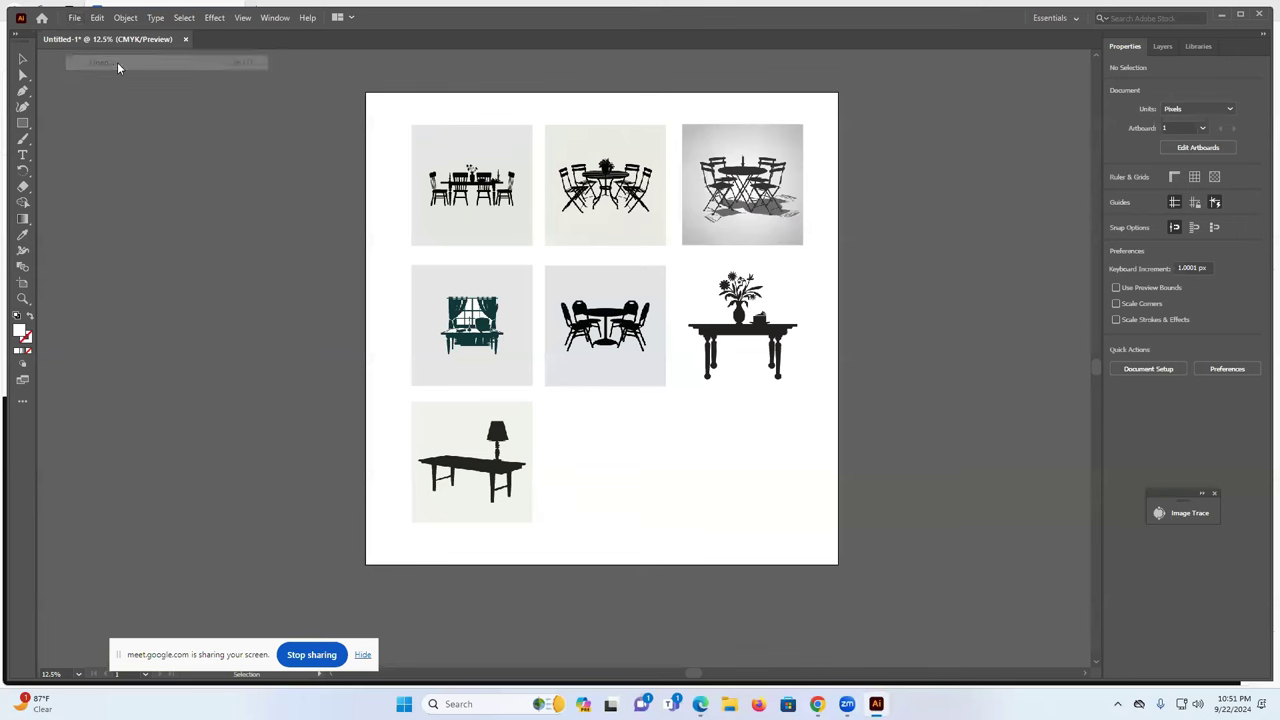
click(200, 157)
key(shift+Right)
key(shift+Right)
key(shift+Right)
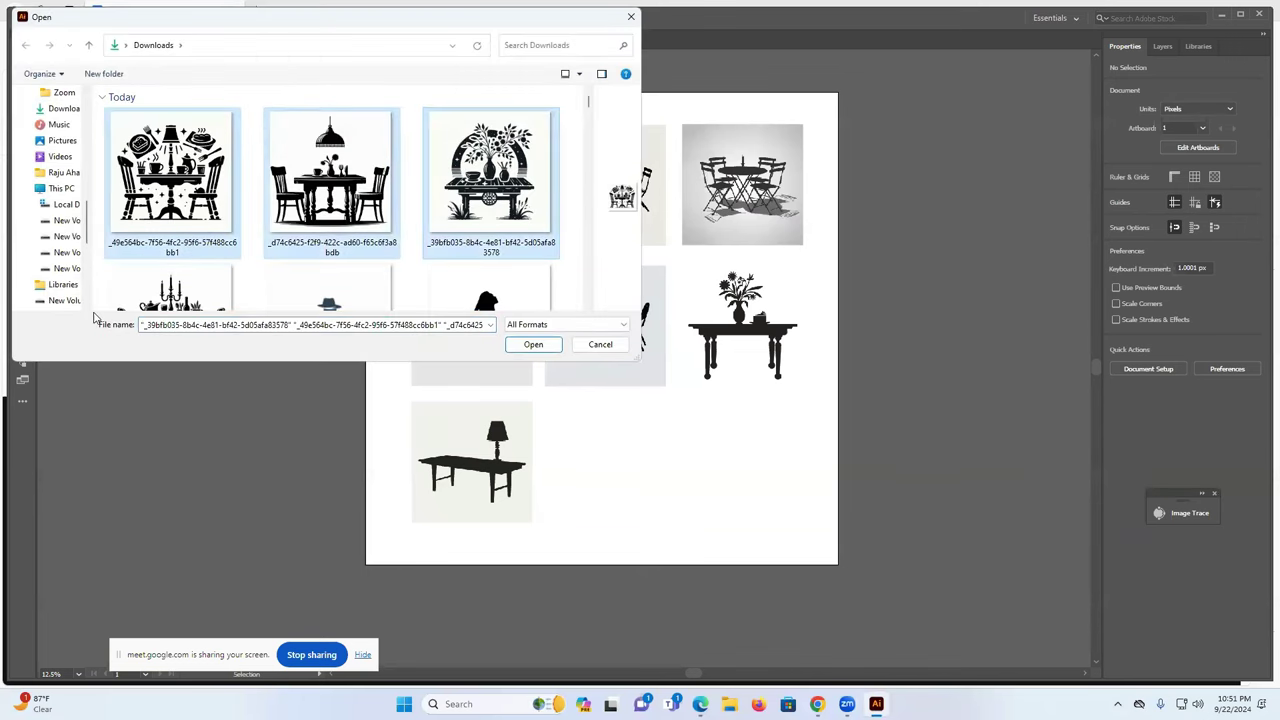
click(533, 344)
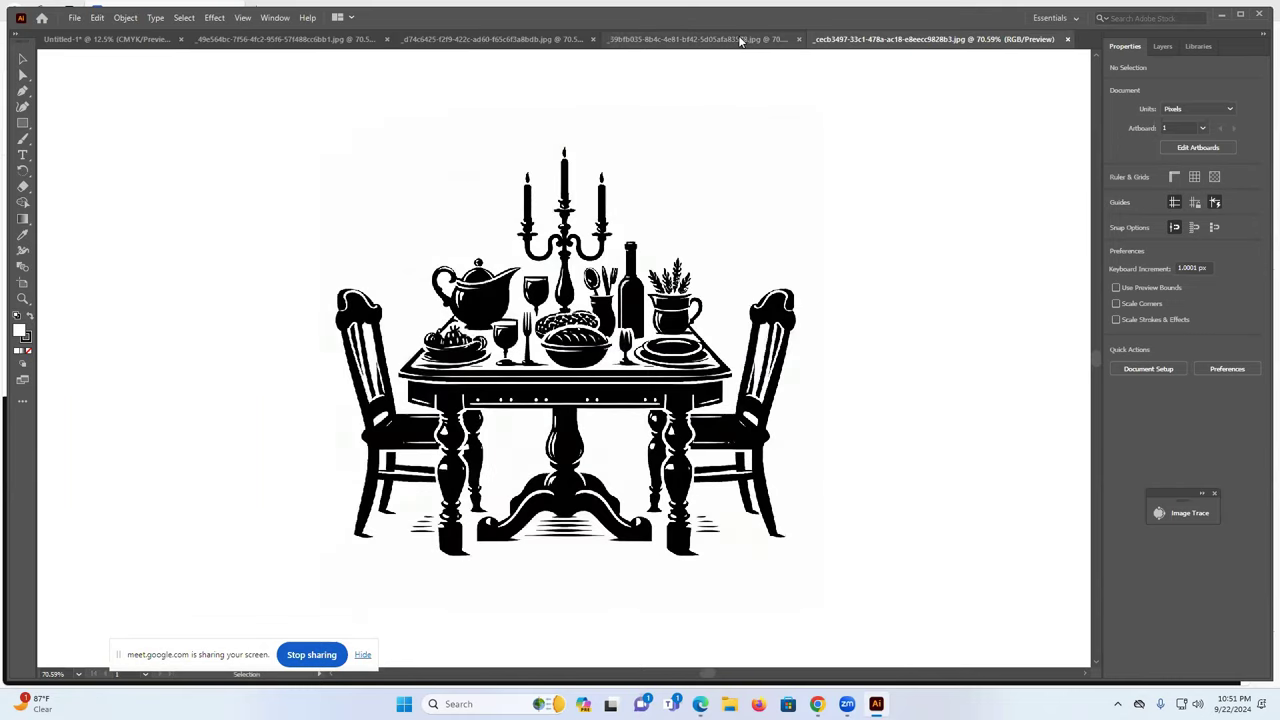
Copy the table image with the lampshade and cups into Untitled-1, beside the lamp table in the bottom row
click(700, 39)
click(500, 39)
click(305, 39)
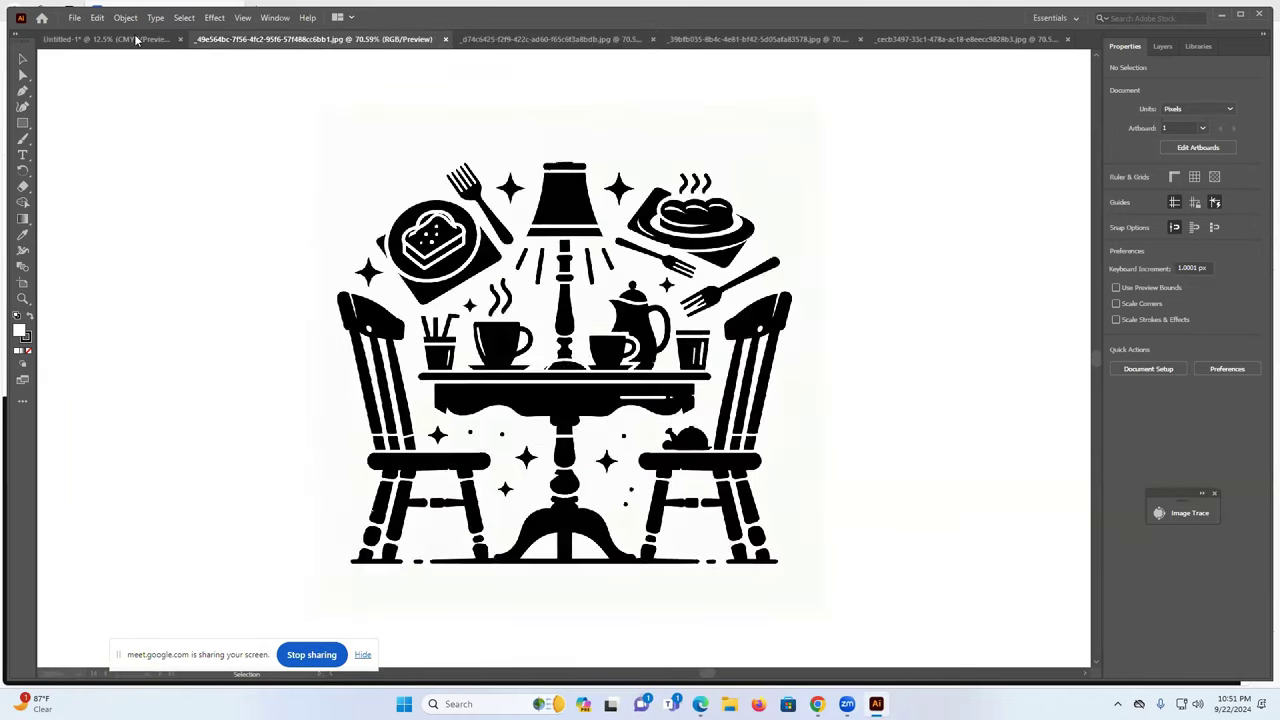
click(110, 39)
click(305, 39)
drag(570, 270, 661, 519)
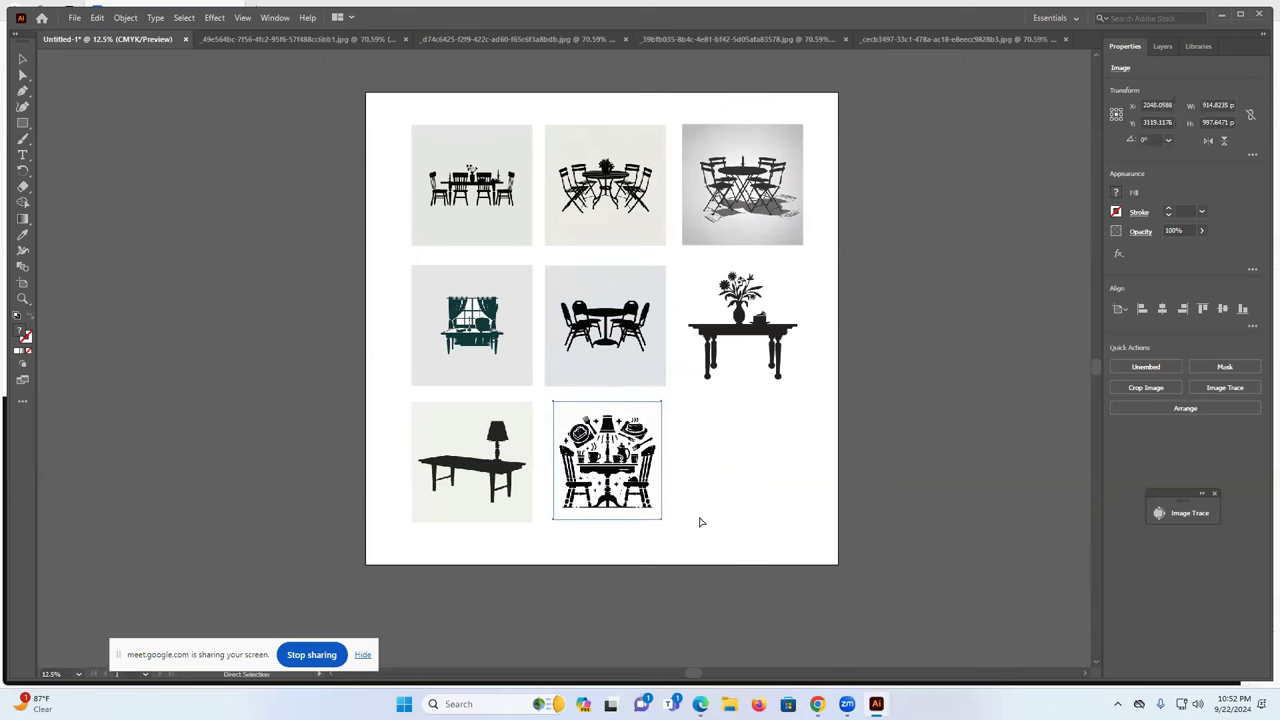
key(ctrl+z)
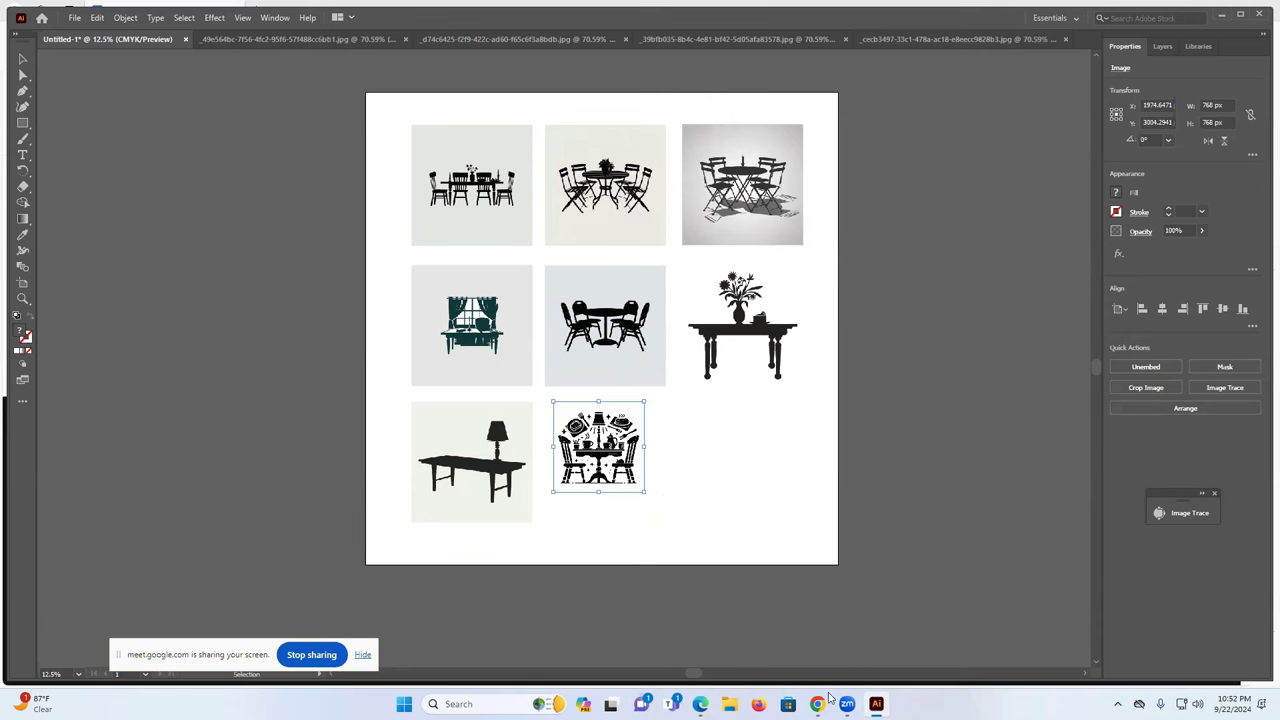
Scale the lampshade-and-cups table image proportionally to about 1039 px square and fit it into the middle of the bottom row
mouse_move(817, 703)
drag(645, 491, 665, 521)
drag(614, 444, 645, 462)
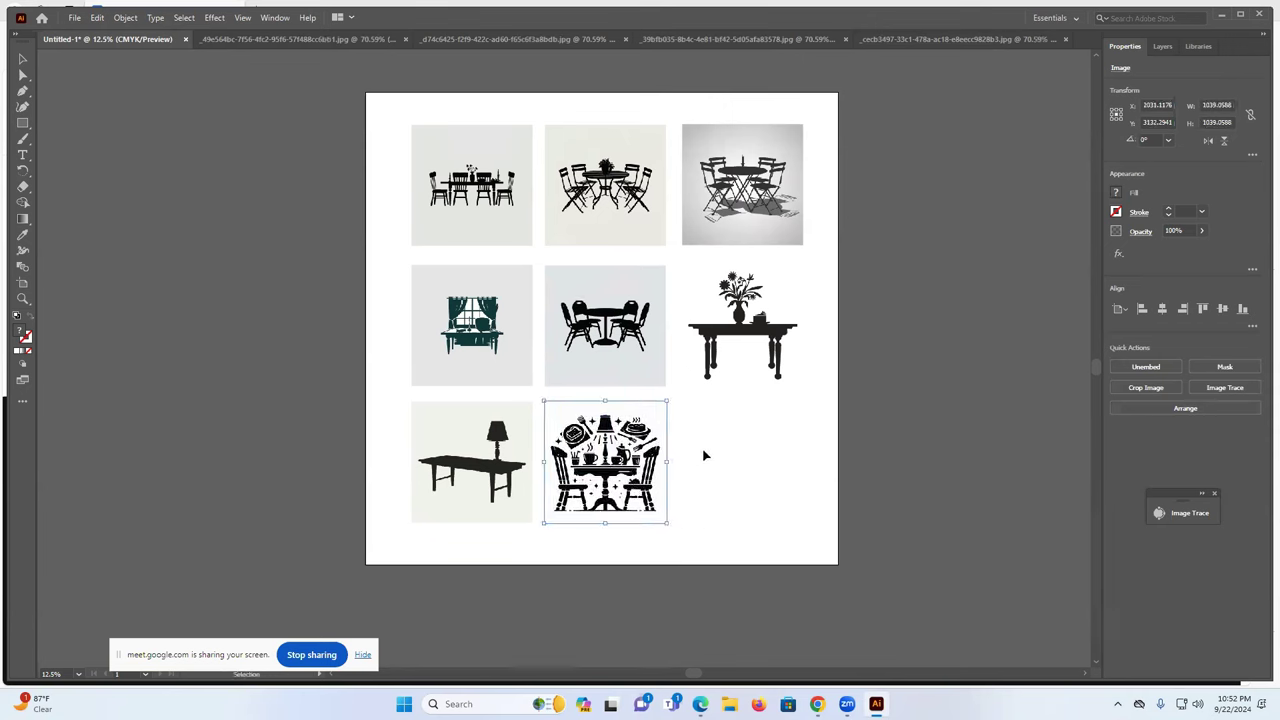
click(752, 453)
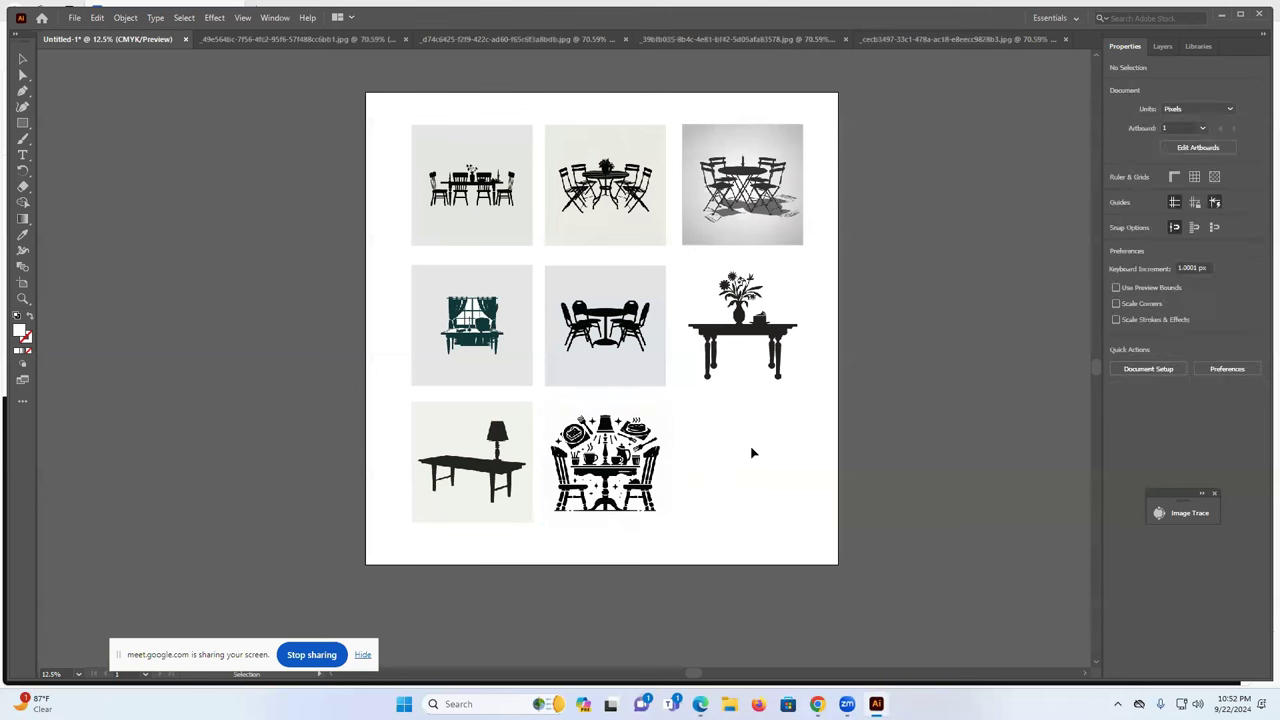
Close the source document of the placed image and copy the pendant-lamp table image into the empty bottom-row slot of Untitled-1
click(300, 39)
click(449, 39)
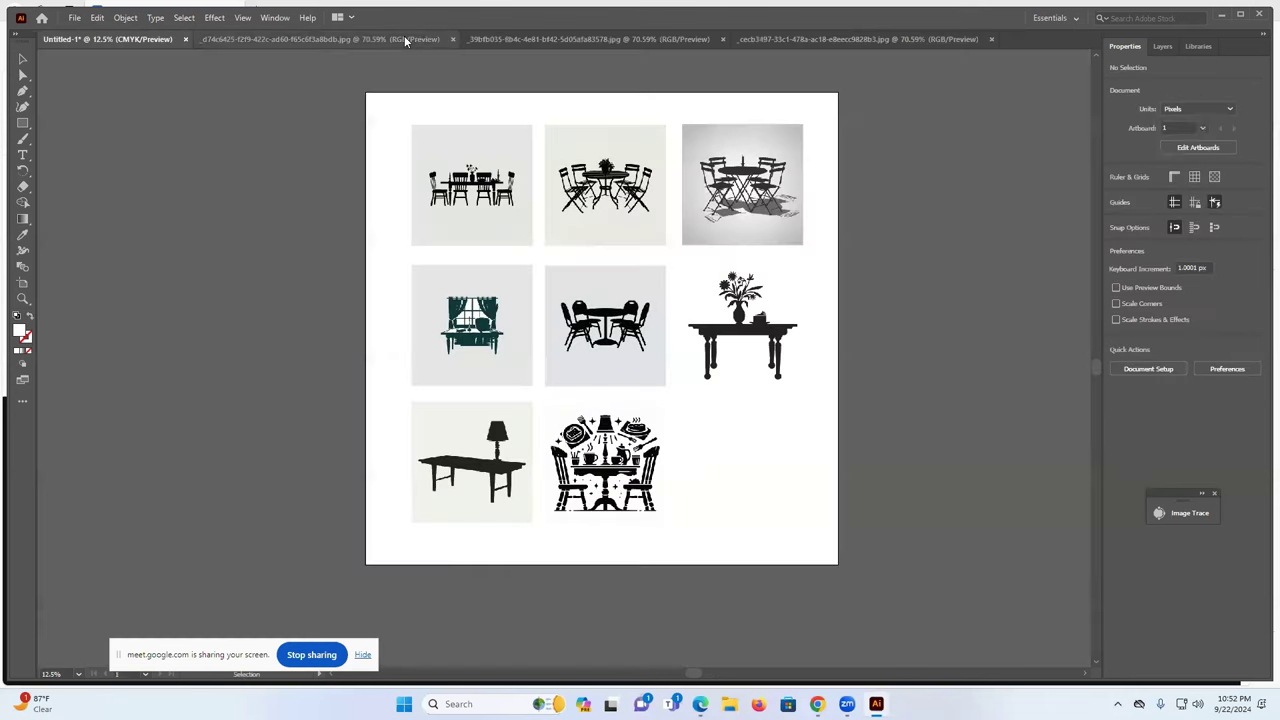
click(415, 39)
drag(575, 448, 720, 452)
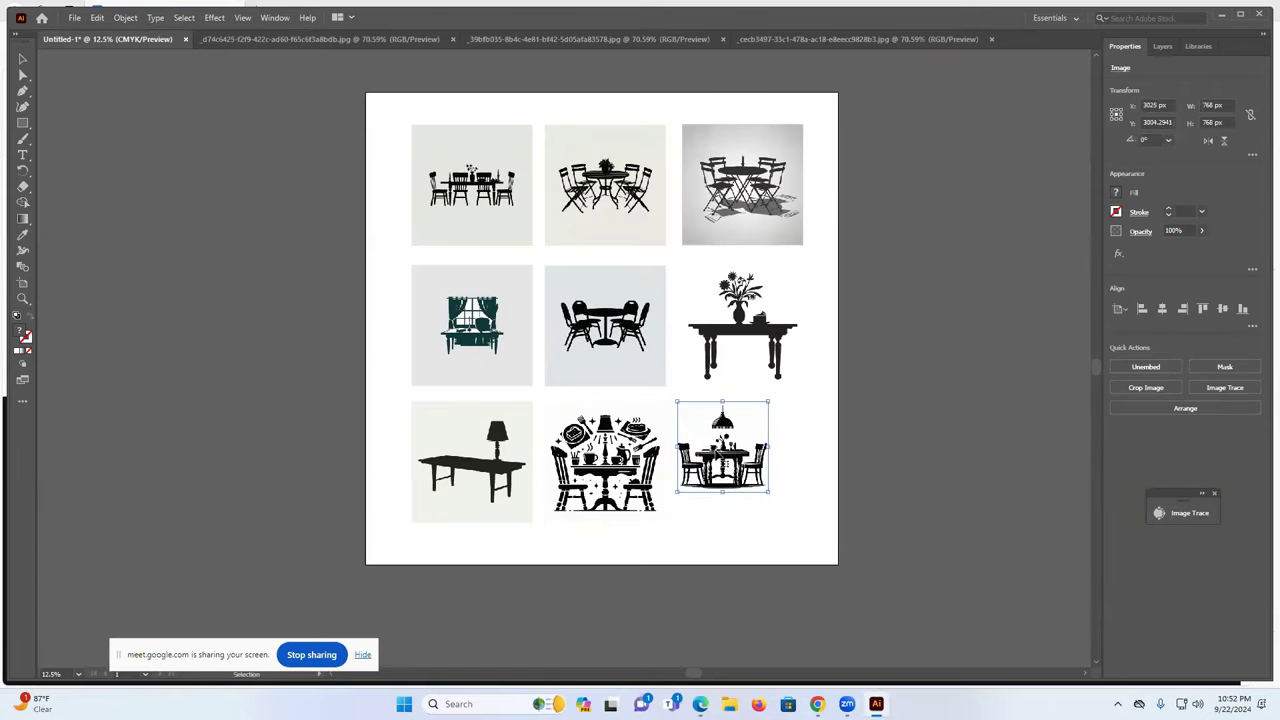
Scale the pendant-lamp table image proportionally to about 1058 px square and align it under the vase table
drag(769, 492, 787, 509)
mouse_move(750, 455)
mouse_down()
mouse_move(776, 462)
mouse_move(764, 462)
mouse_up()
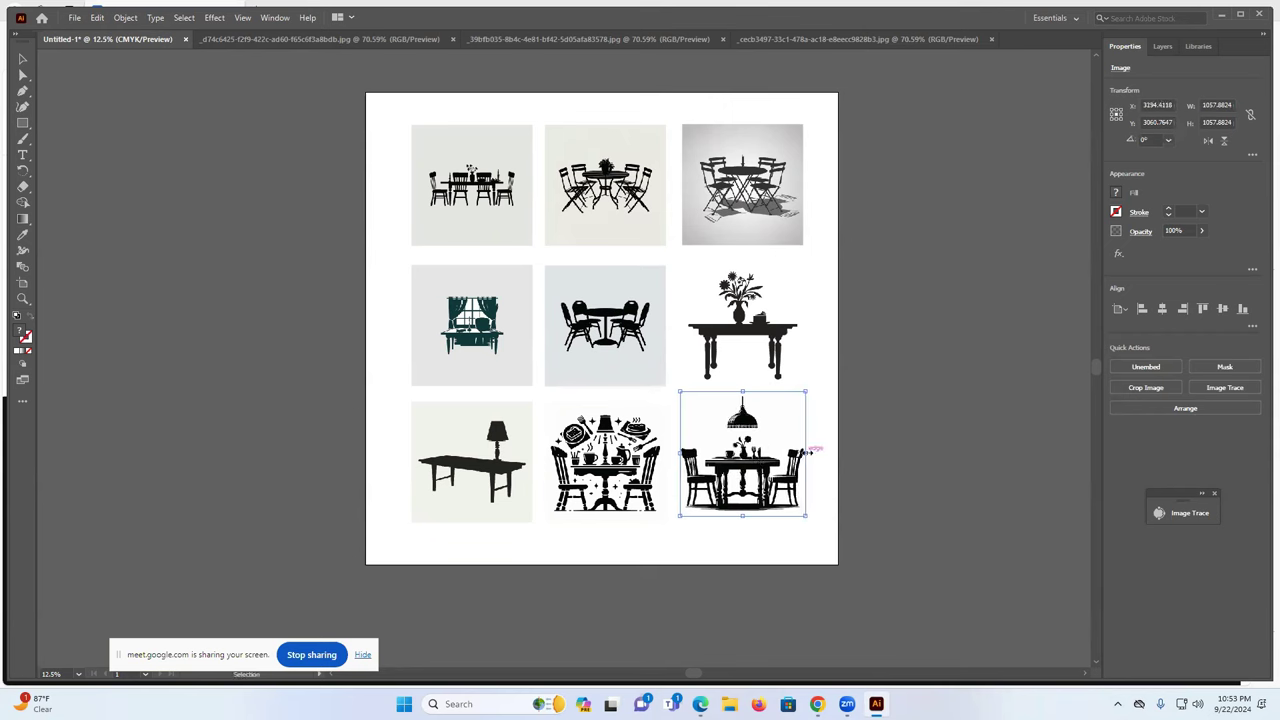
click(821, 453)
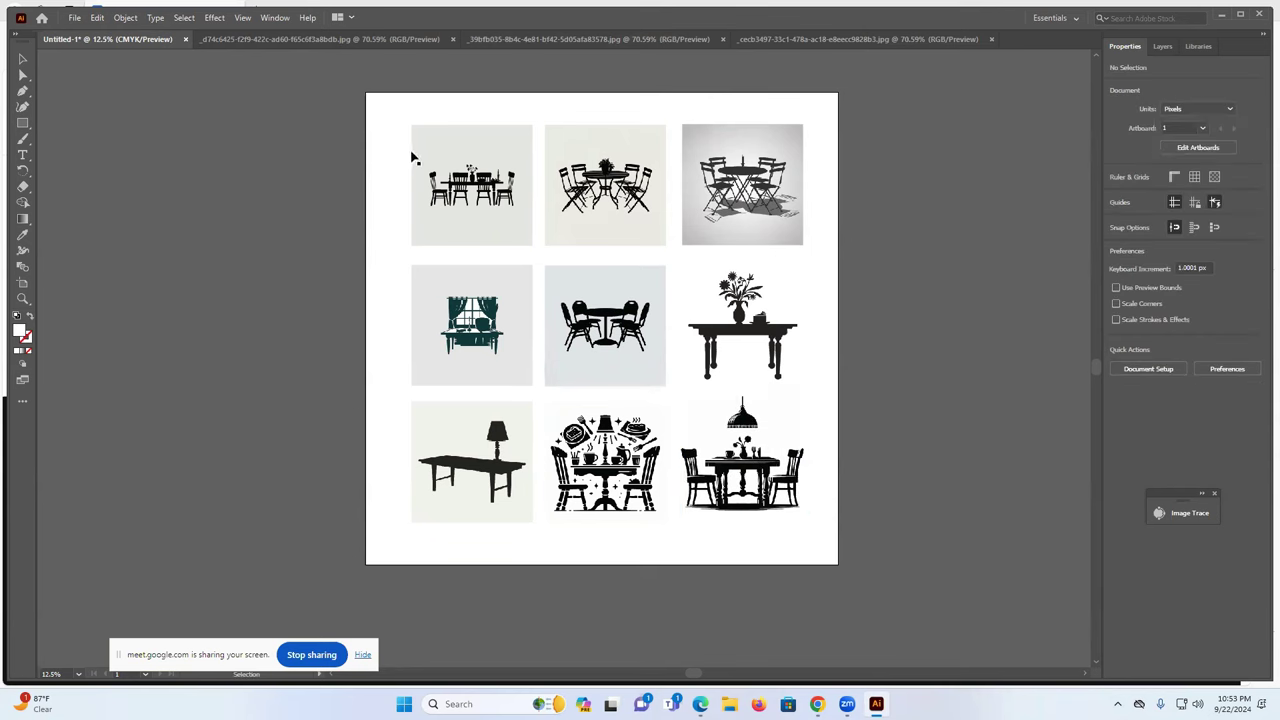
Center the nine table images on the artboard as one group, horizontally and vertically, and ungroup them
drag(382, 106, 823, 545)
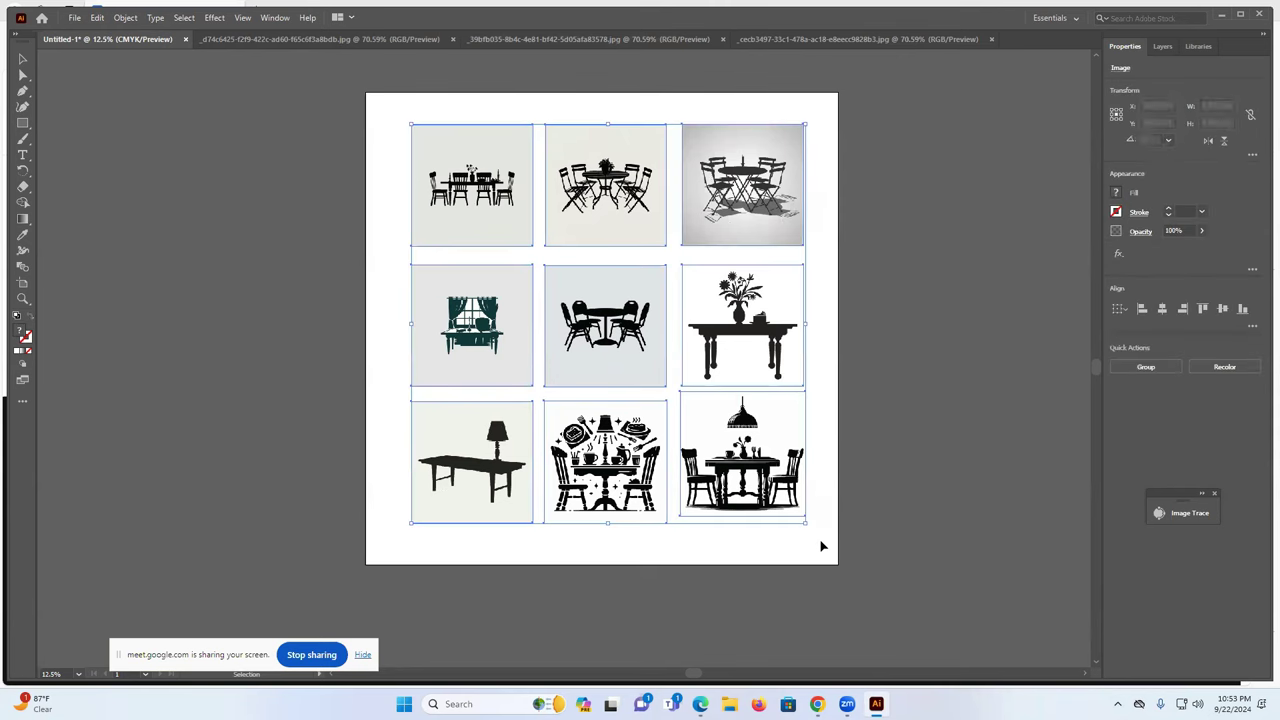
click(1145, 366)
click(1162, 310)
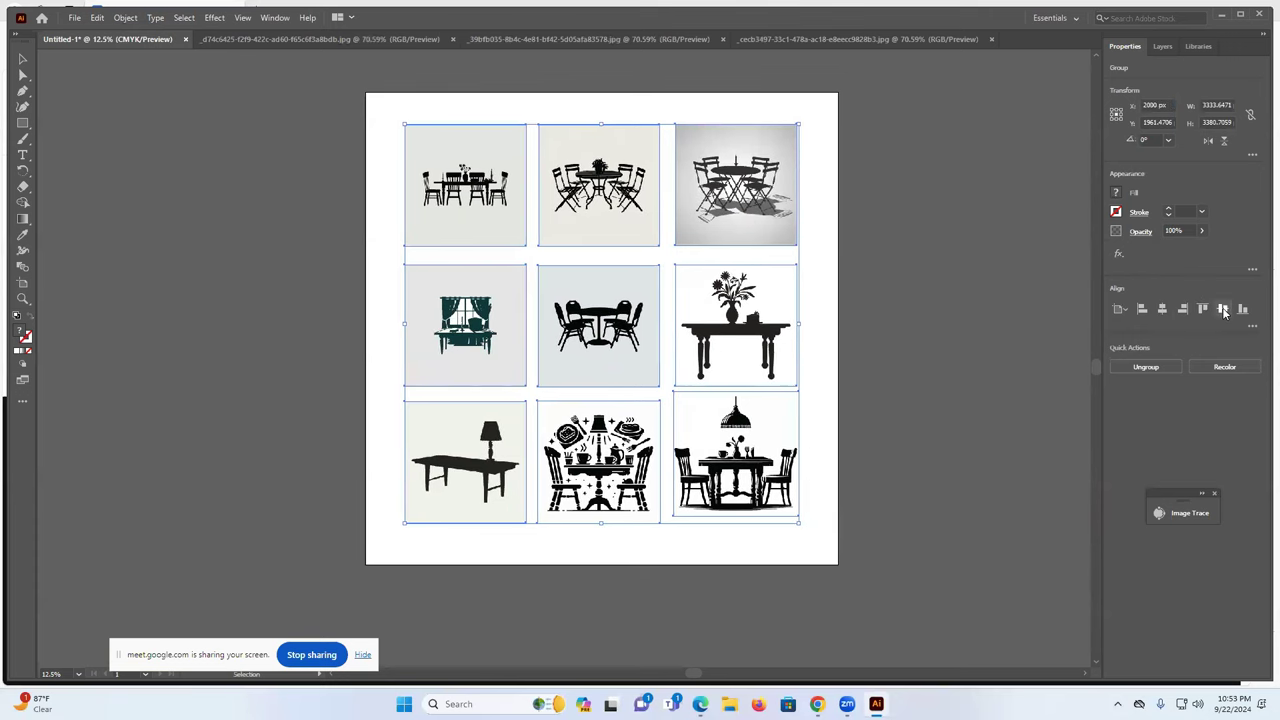
click(1222, 309)
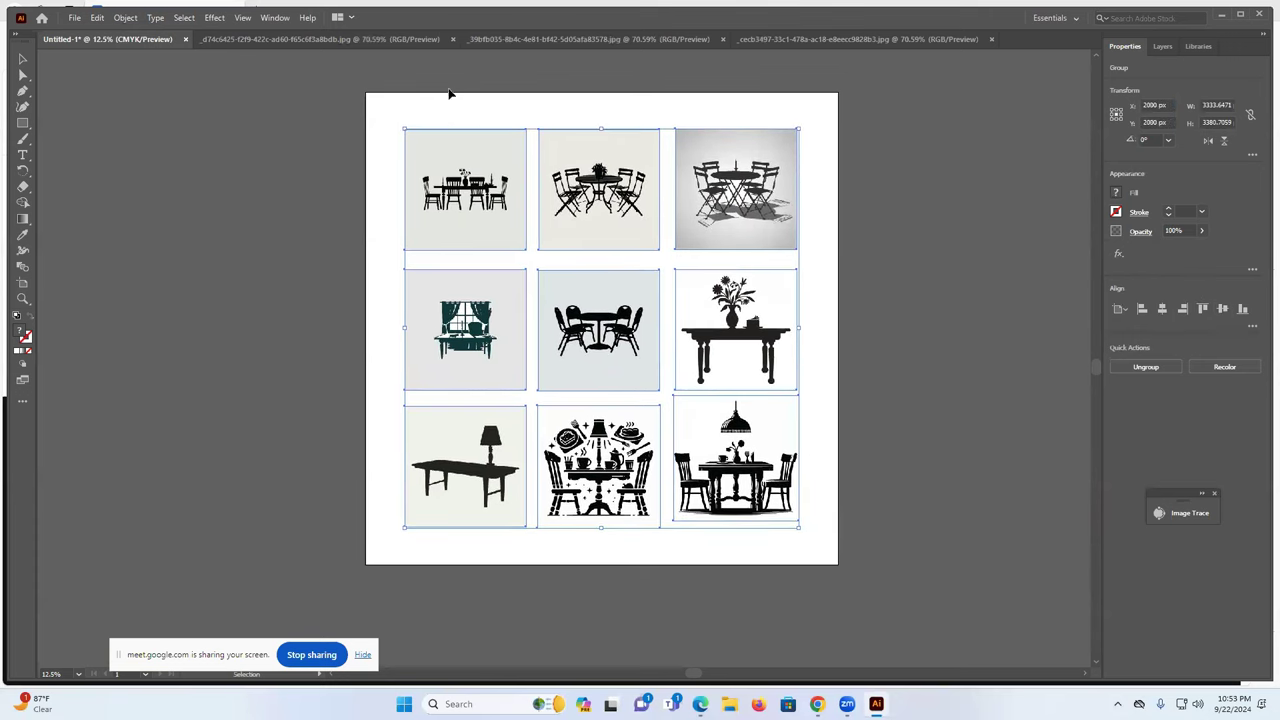
click(817, 199)
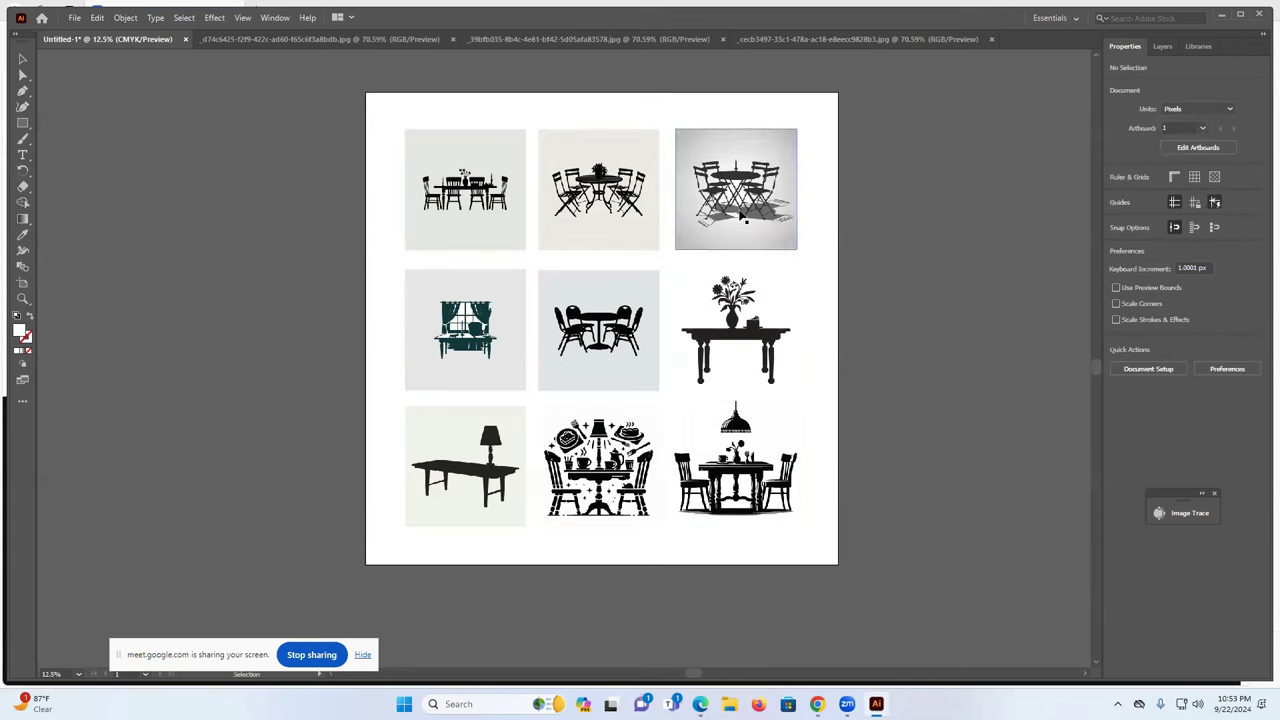
click(453, 170)
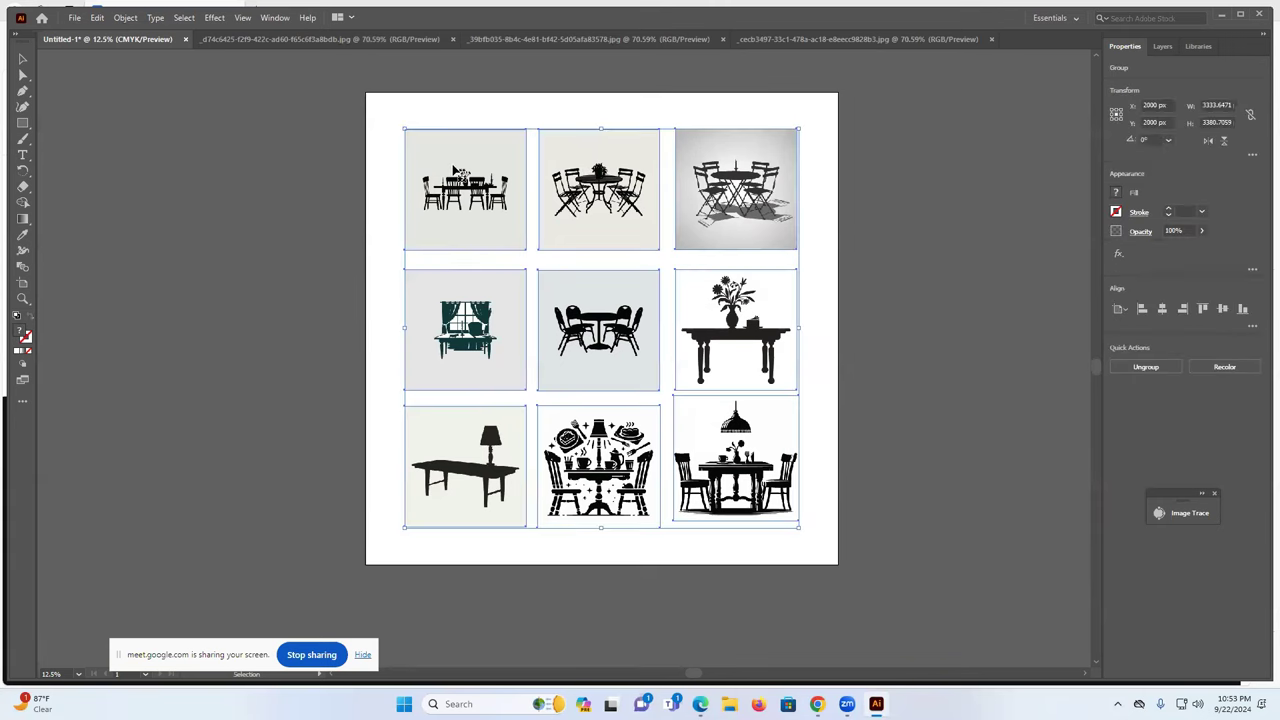
click(1158, 368)
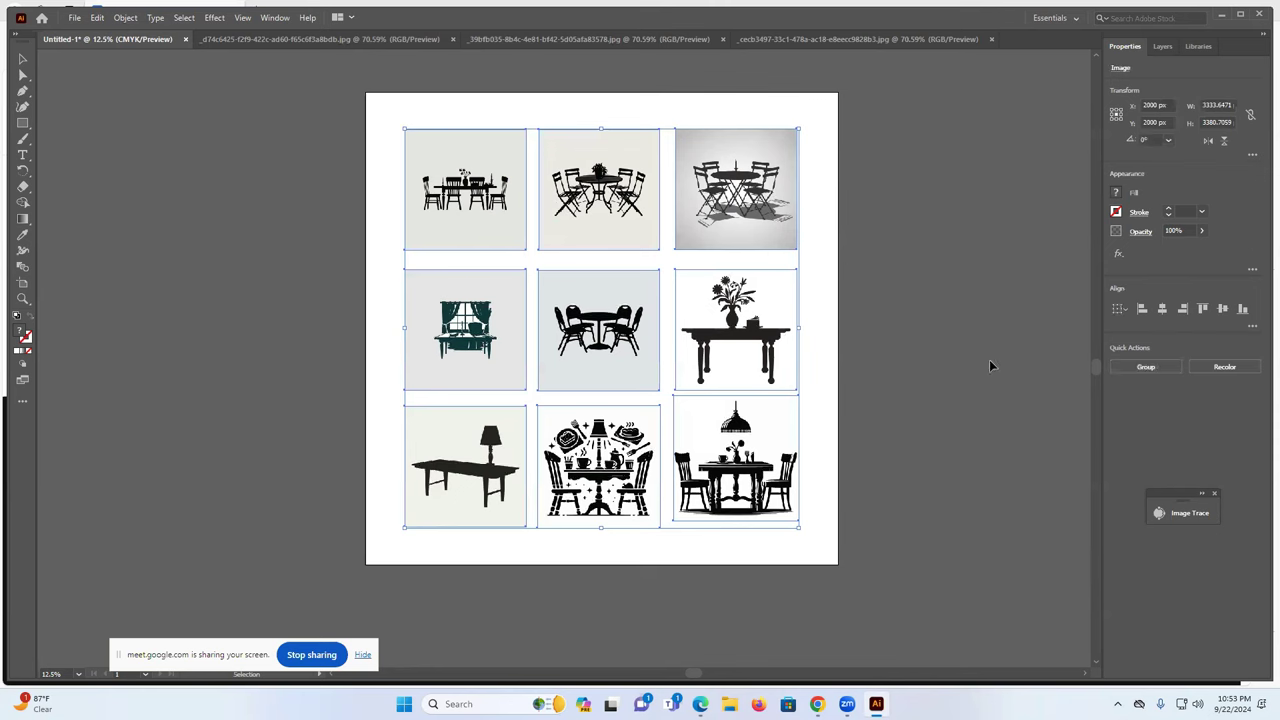
Select the first table image in the top row and place the expanded Image Trace panel beside the artboard
click(830, 310)
click(470, 202)
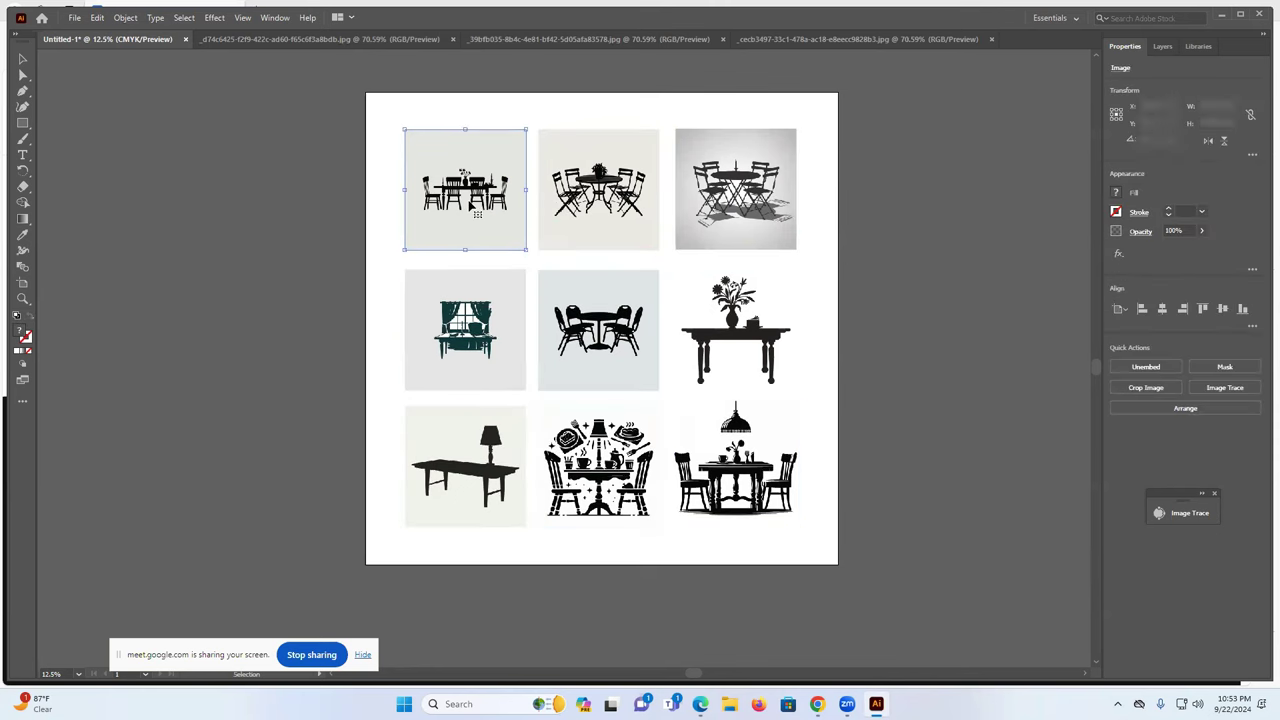
click(274, 18)
click(1213, 440)
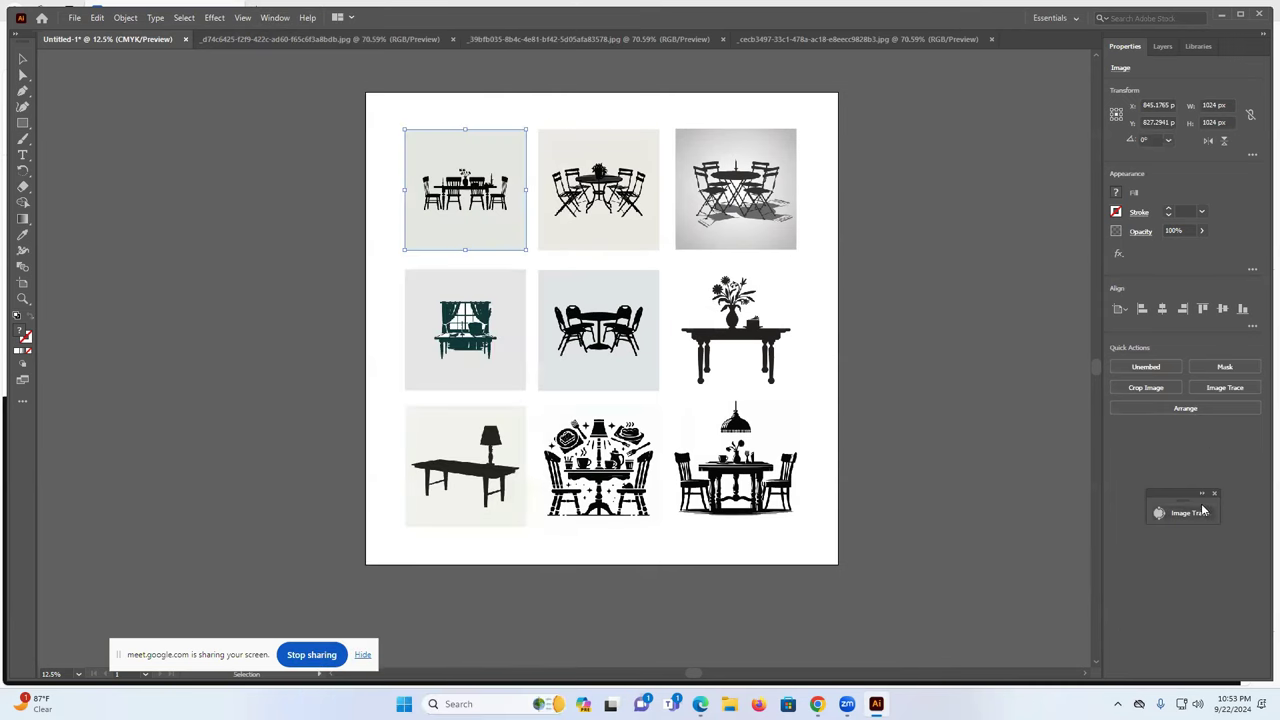
click(1190, 512)
mouse_move(1224, 500)
mouse_down()
mouse_move(1164, 463)
mouse_move(1214, 443)
mouse_up()
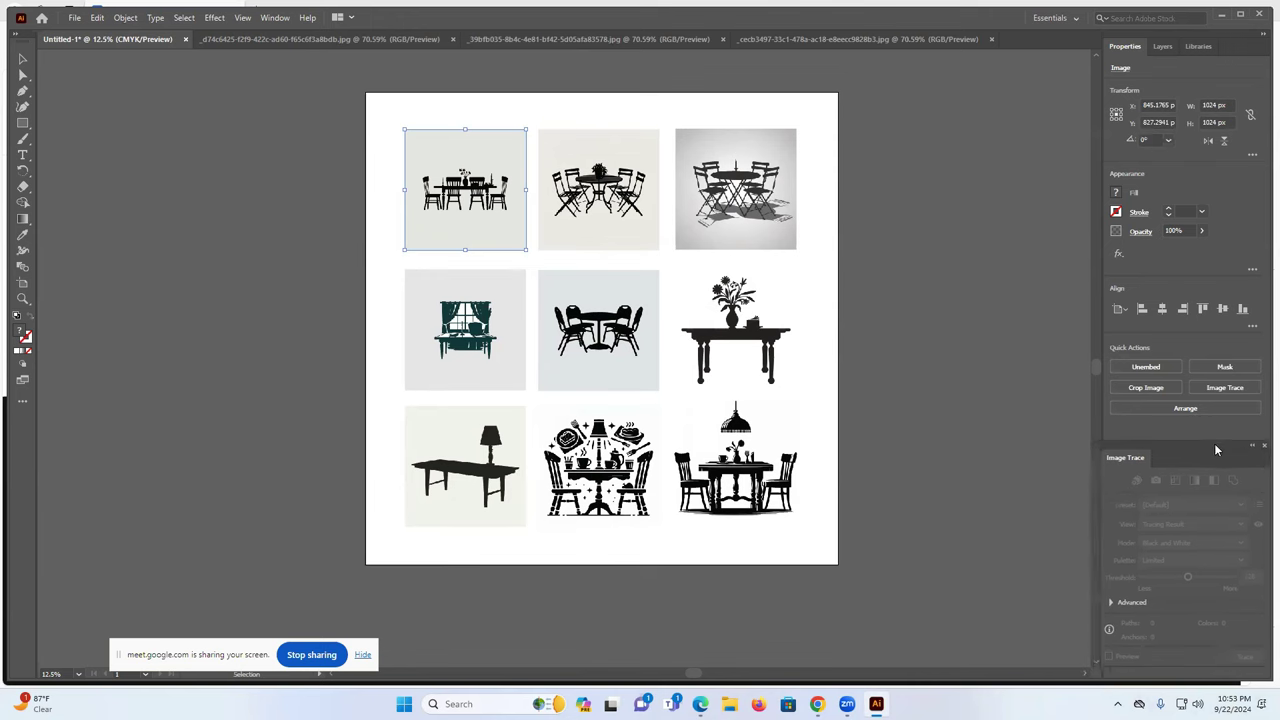
click(268, 18)
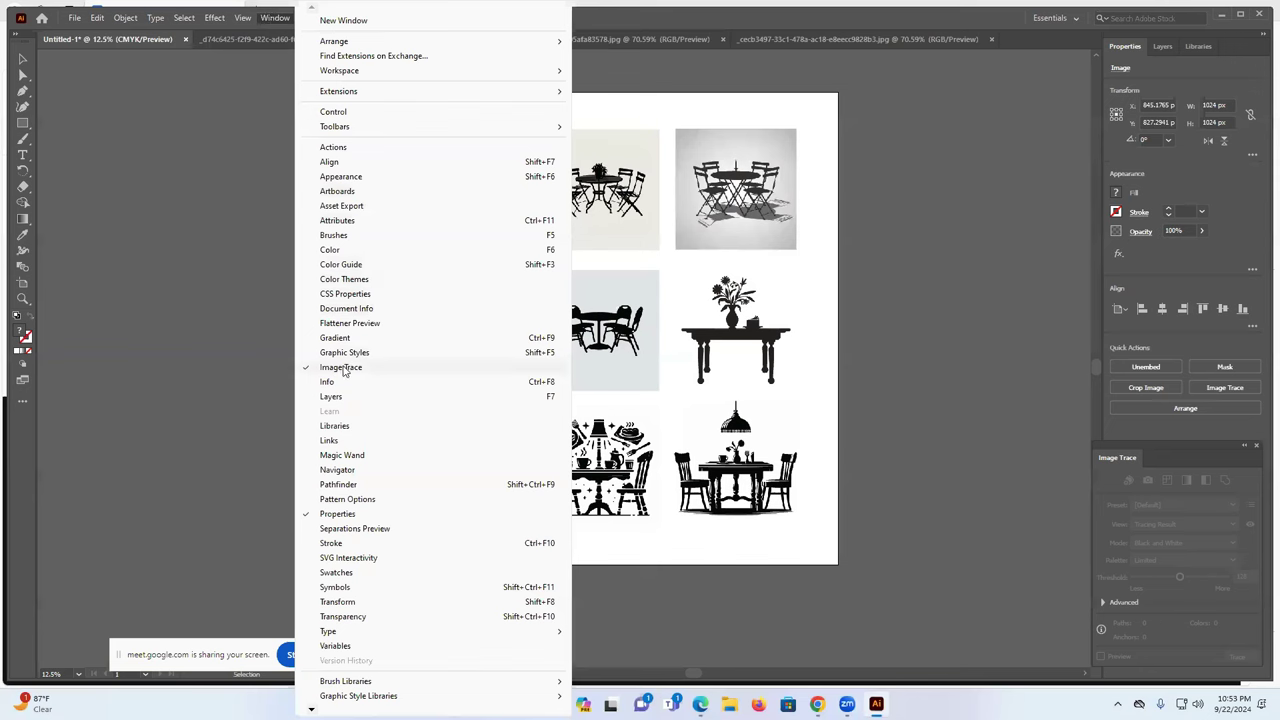
click(1243, 448)
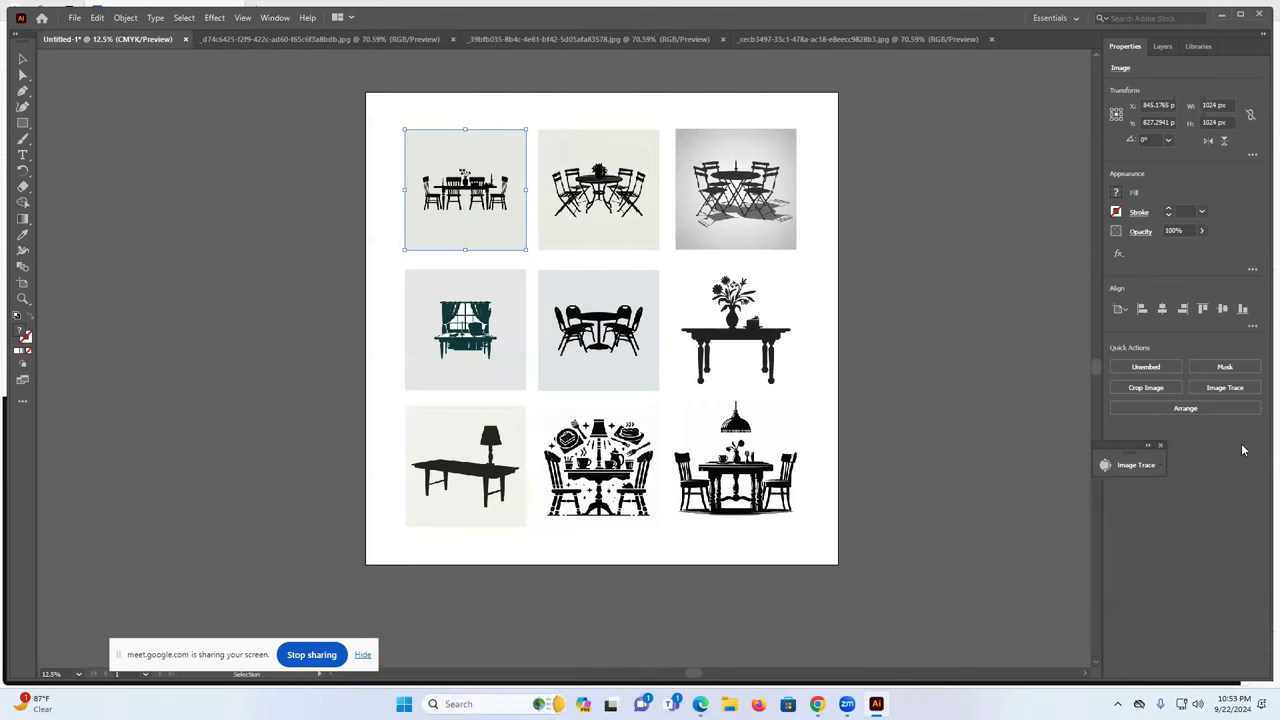
click(1148, 447)
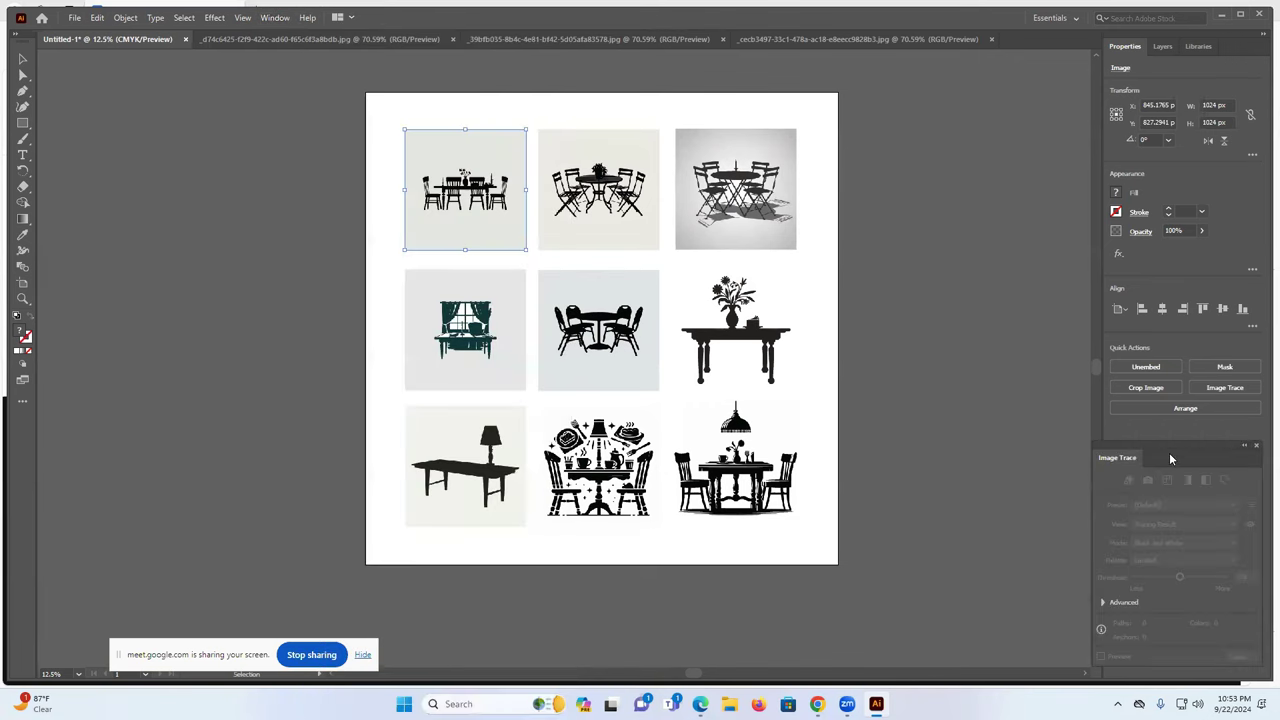
drag(1168, 434, 1170, 436)
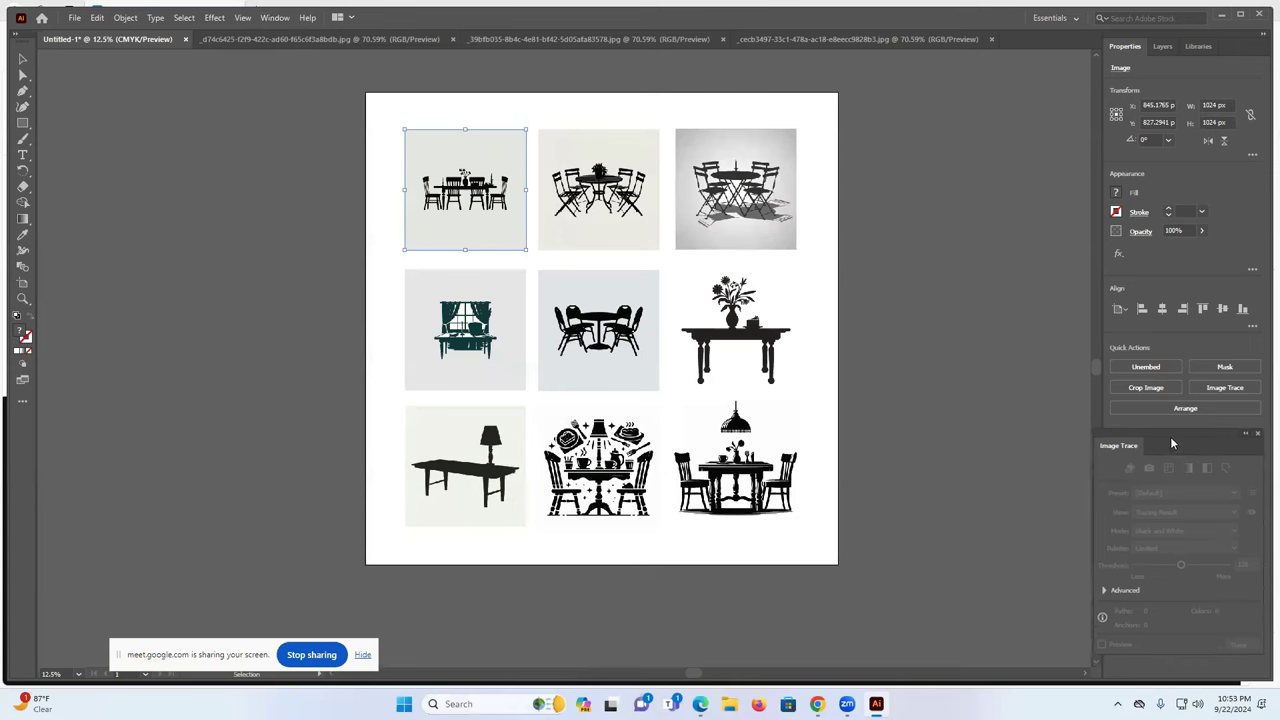
drag(1092, 434, 1092, 436)
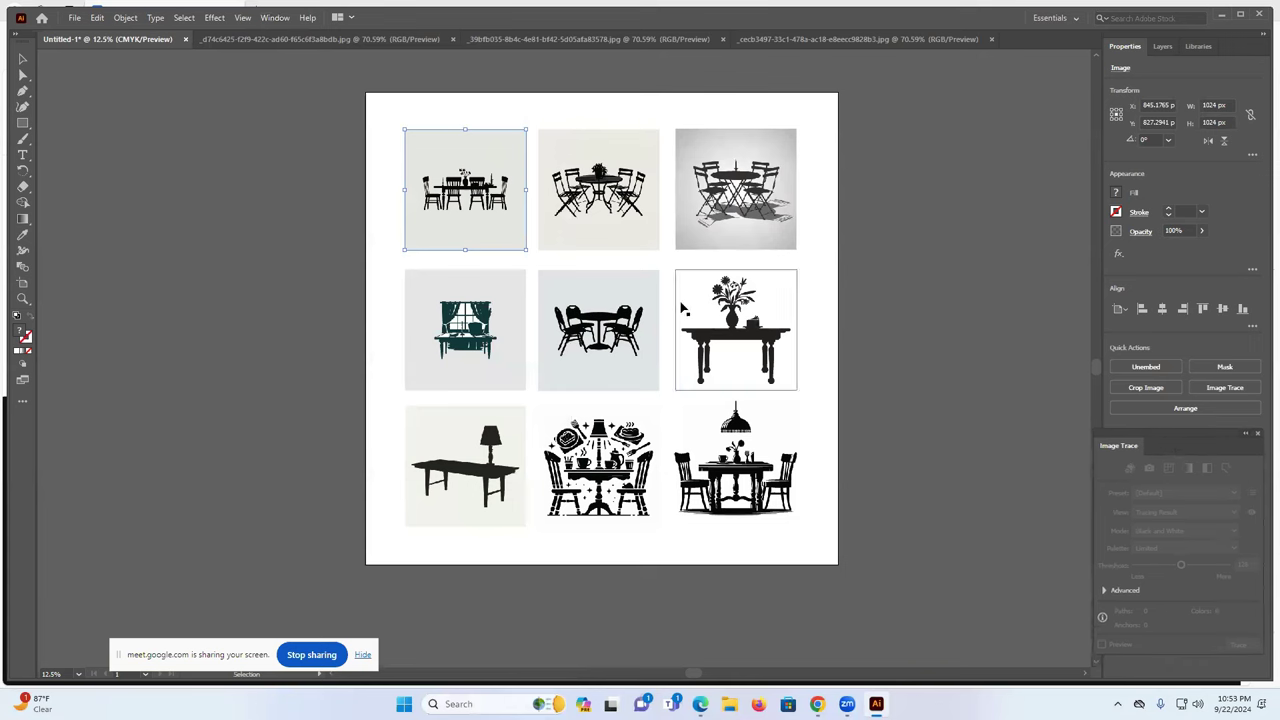
Trace the first table image in Black and White mode and expand the tracing into paths
click(846, 205)
click(479, 203)
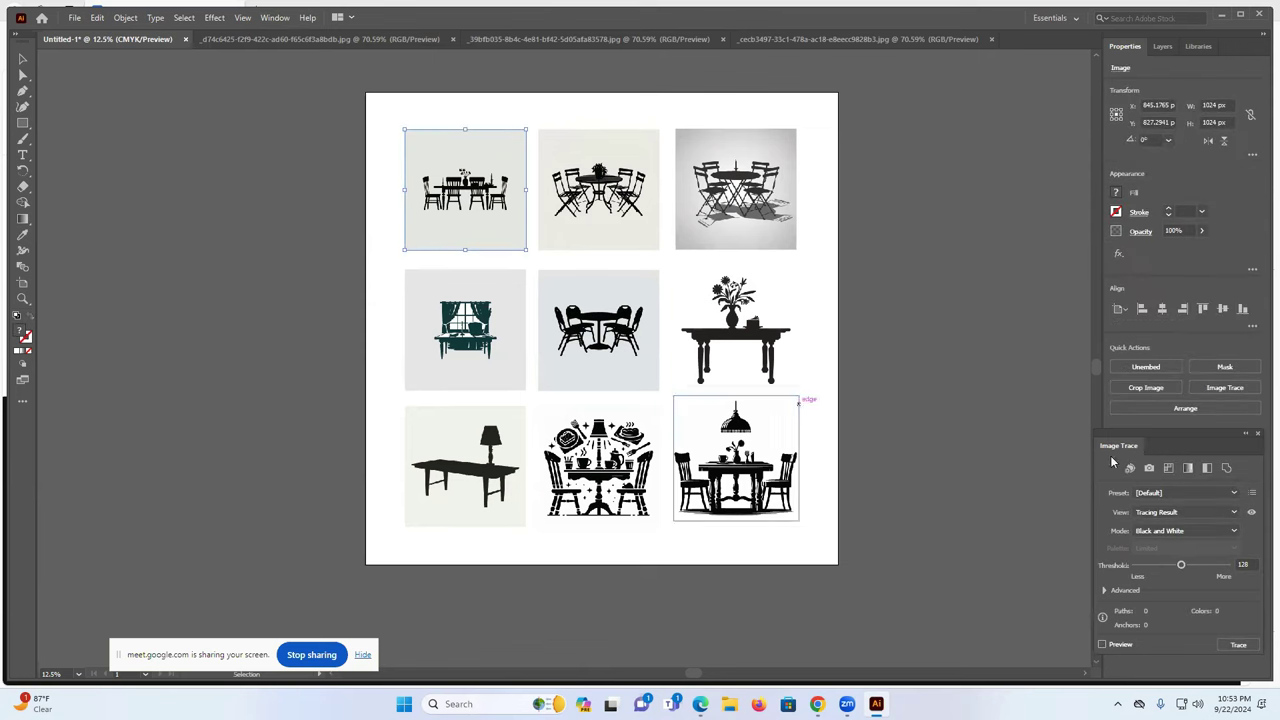
click(1159, 535)
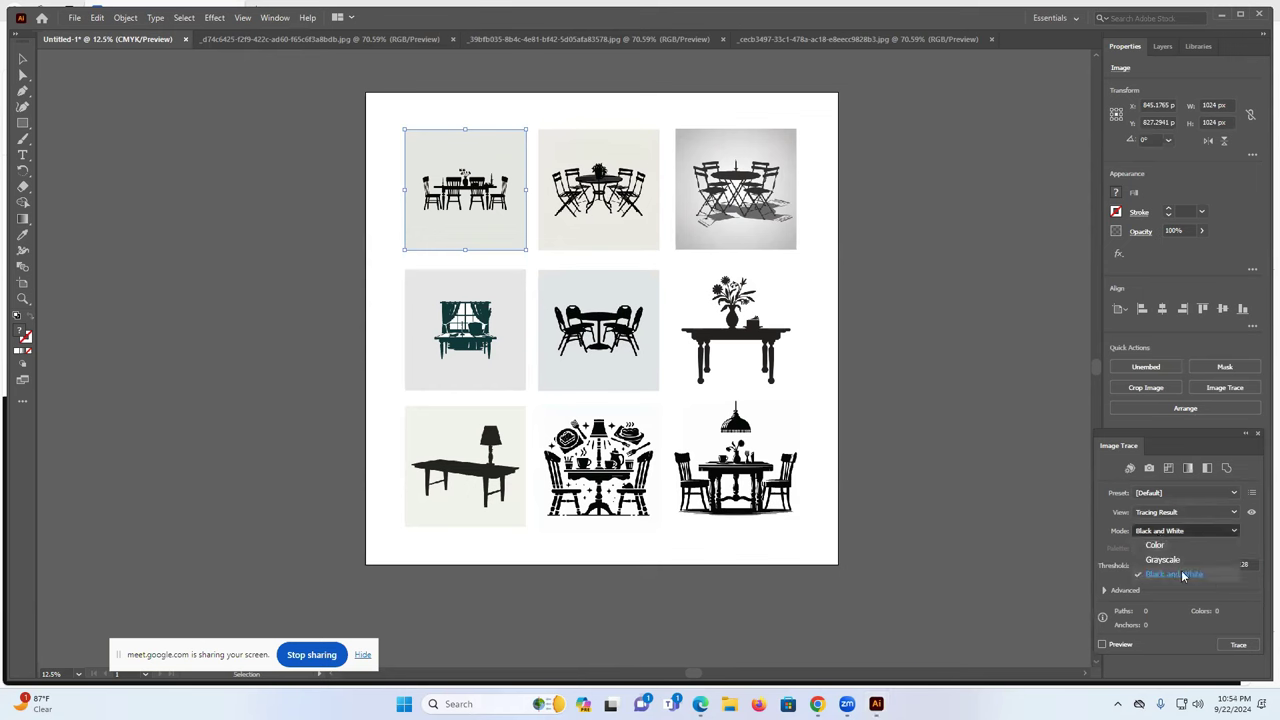
click(1183, 575)
click(1238, 646)
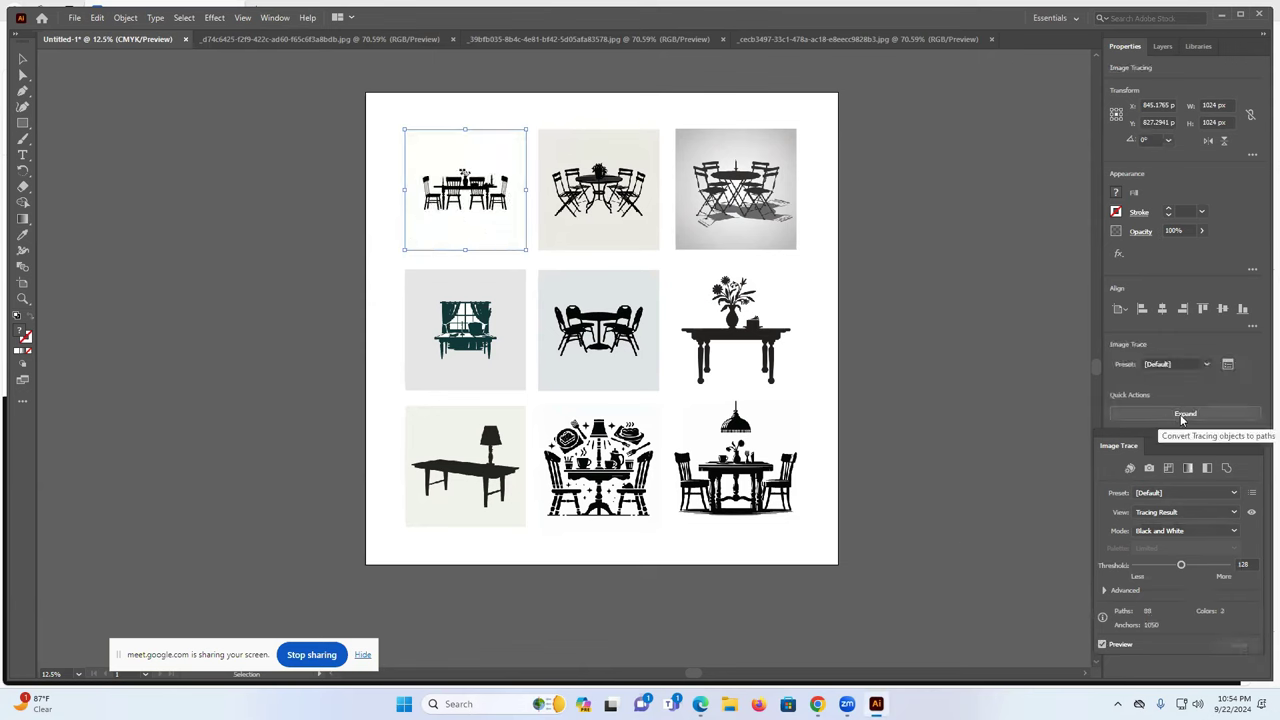
click(1183, 415)
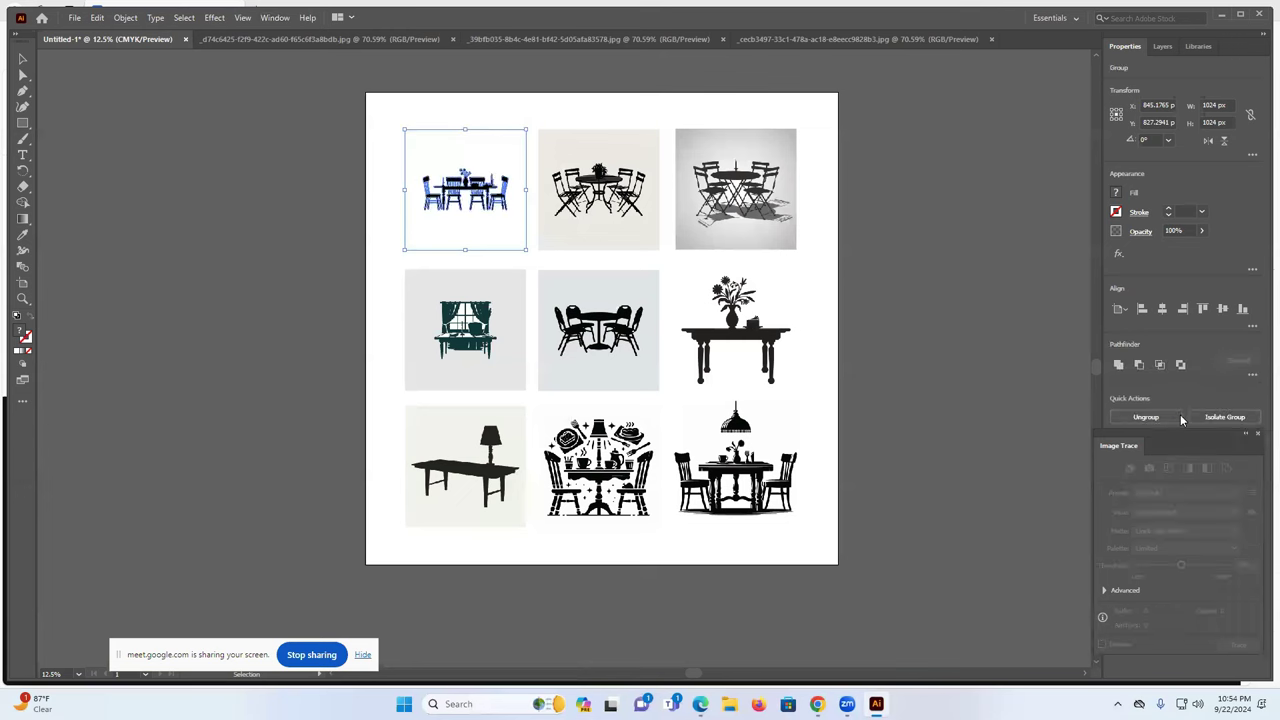
Try to ungroup the traced first table and isolate its white background path, and leave isolation
click(367, 198)
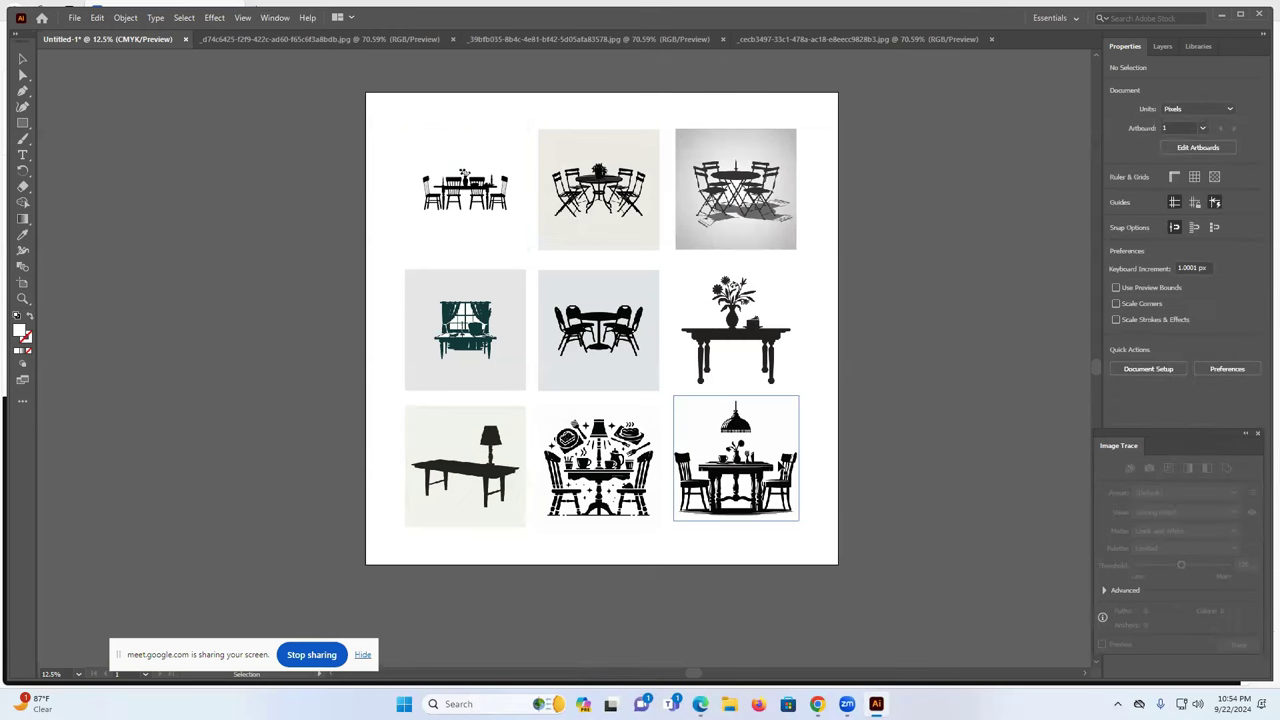
click(420, 144)
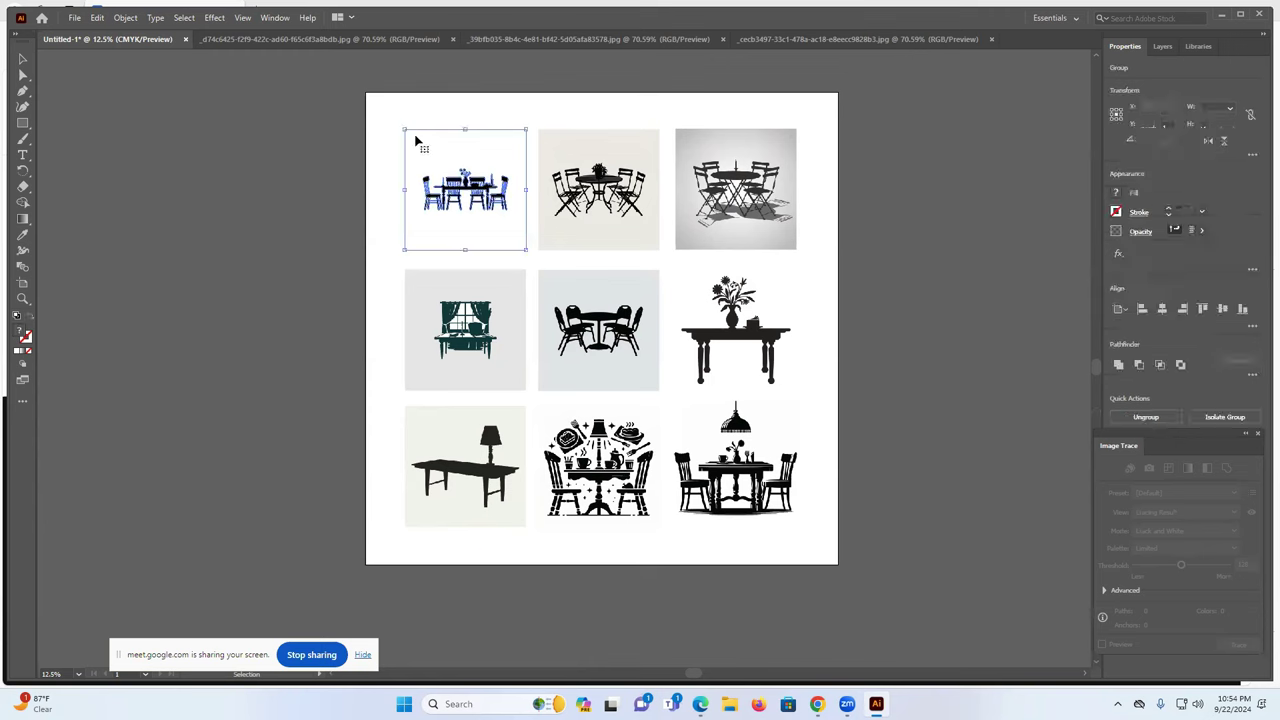
click(1157, 421)
click(367, 203)
double_click(417, 150)
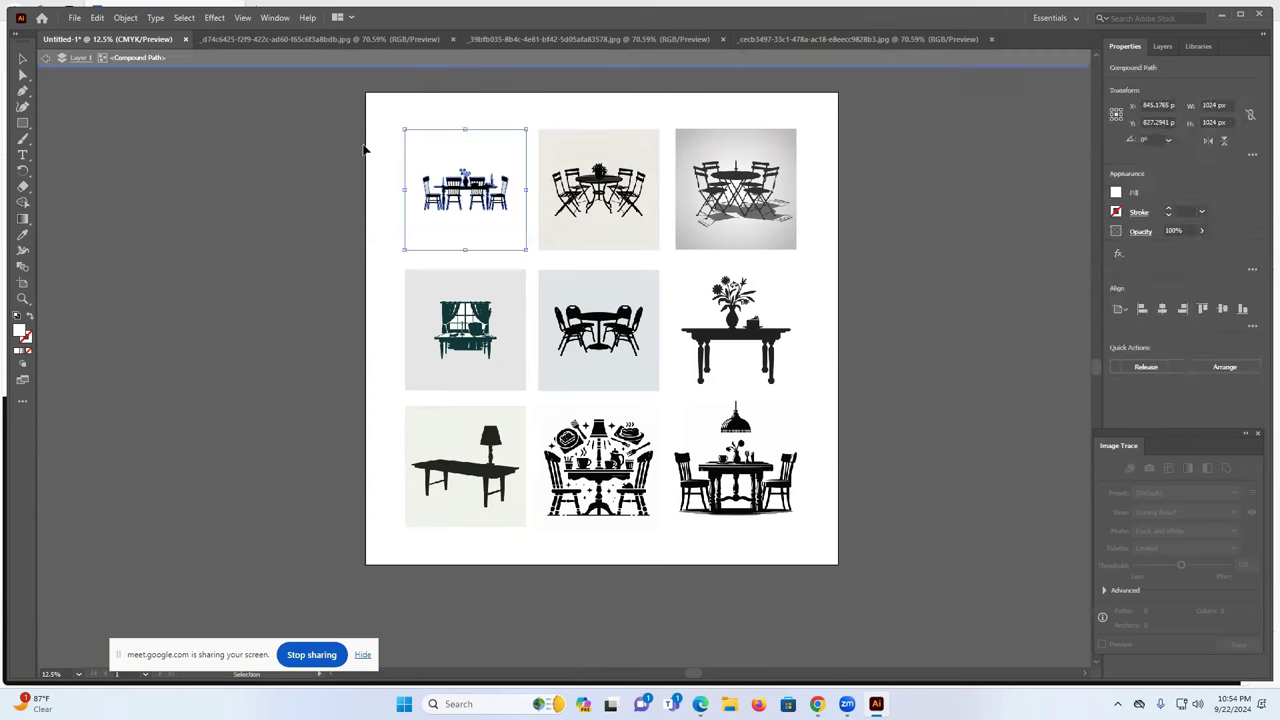
click(322, 127)
key(Escape)
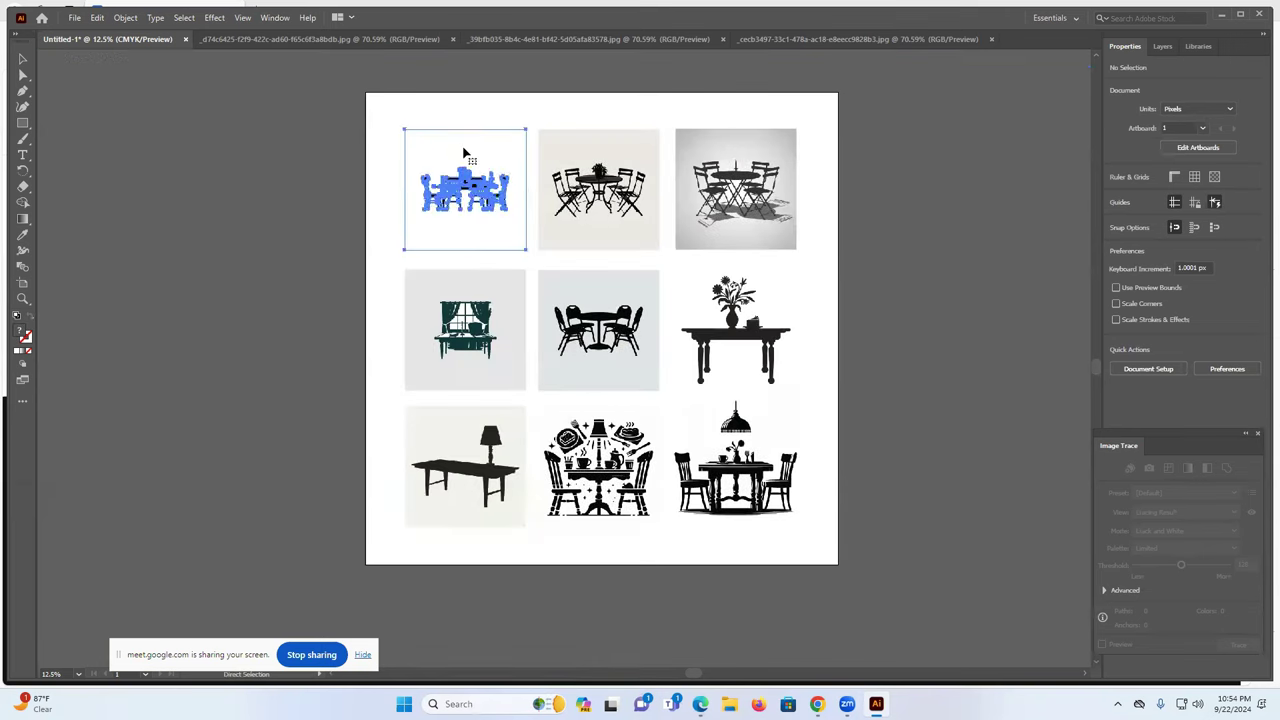
Try to move the white background of the traced first table off the artboard, and undo the move
click(463, 152)
click(380, 143)
drag(441, 150, 297, 137)
key(ctrl+z)
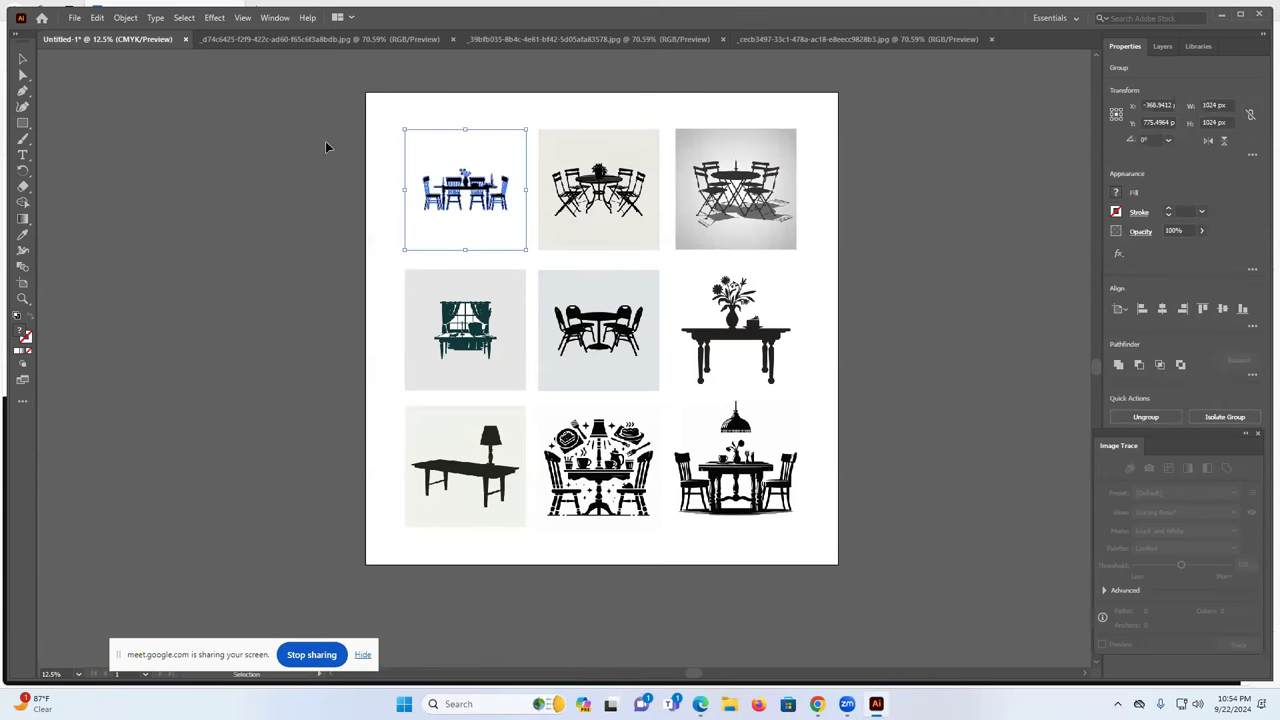
Ungroup the traced first table, move its white background path off the artboard and delete it
click(389, 160)
click(465, 190)
click(1146, 416)
click(508, 117)
click(517, 134)
drag(517, 134, 326, 131)
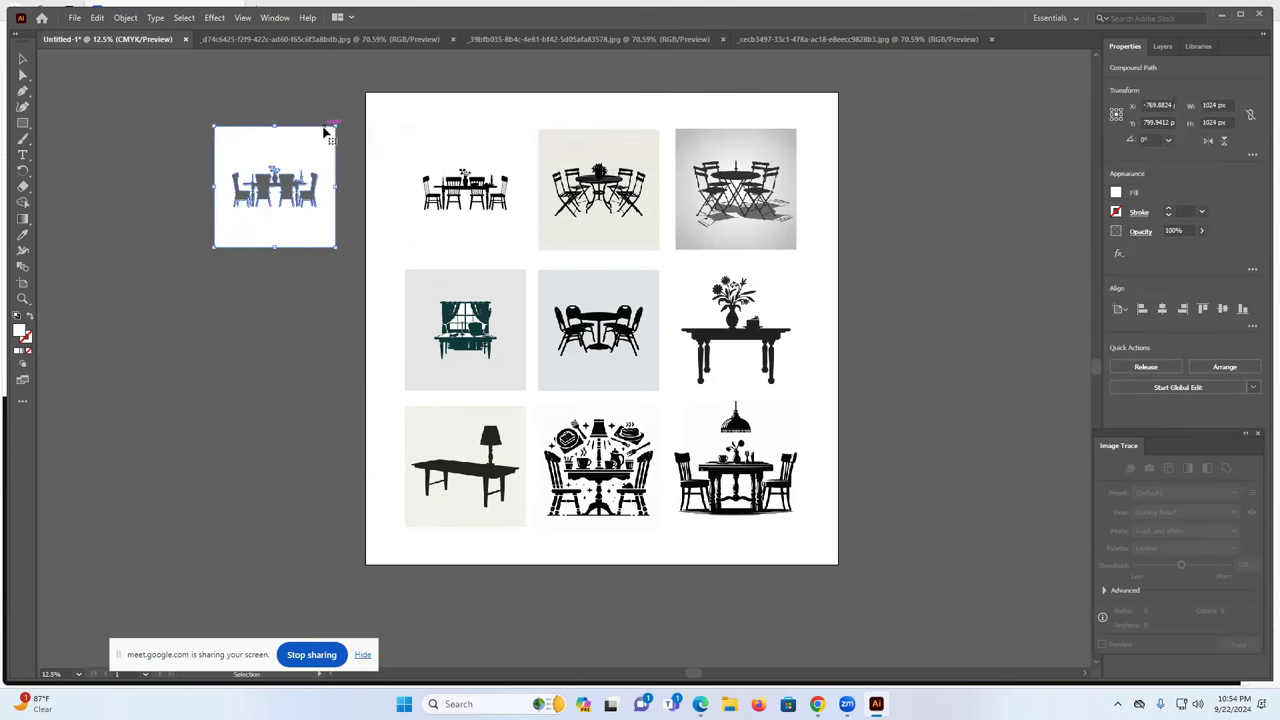
key(Delete)
Trace the round-table image in the middle of the top row with the default Black and White settings
click(557, 149)
click(1239, 645)
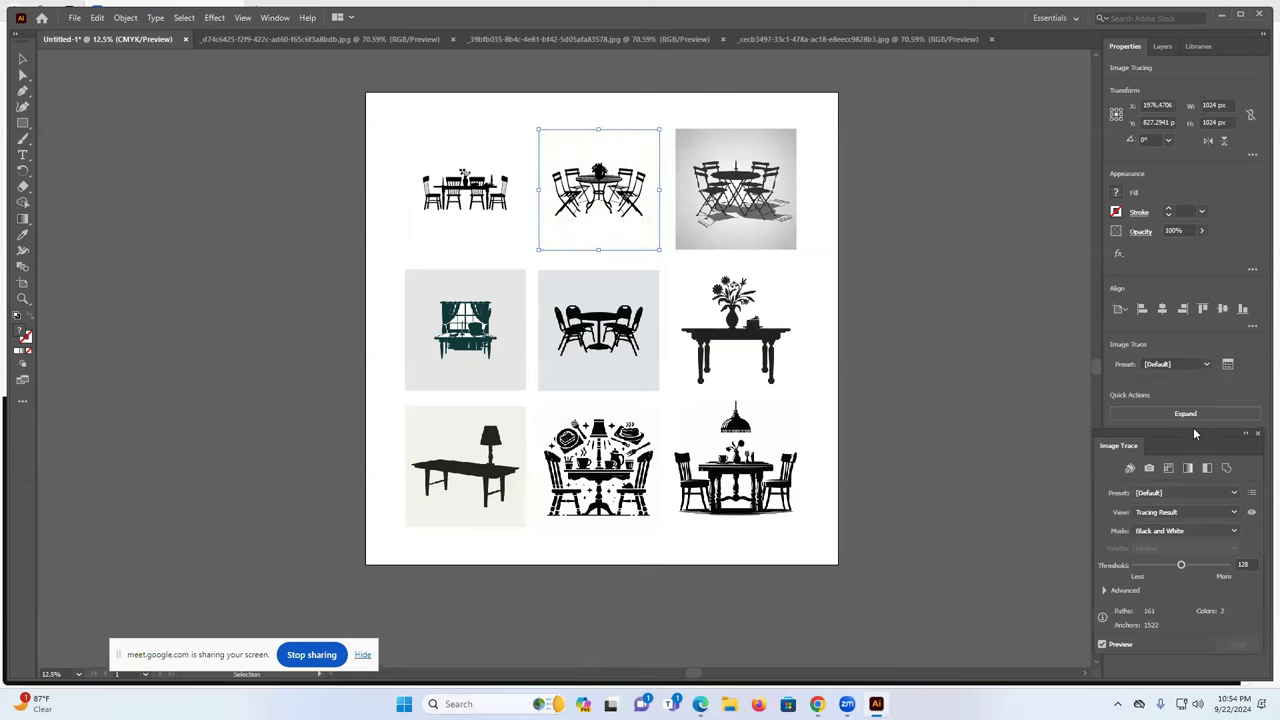
Expand the tracing of the round table in the middle of the first row, ungroup it and delete its background
click(1192, 415)
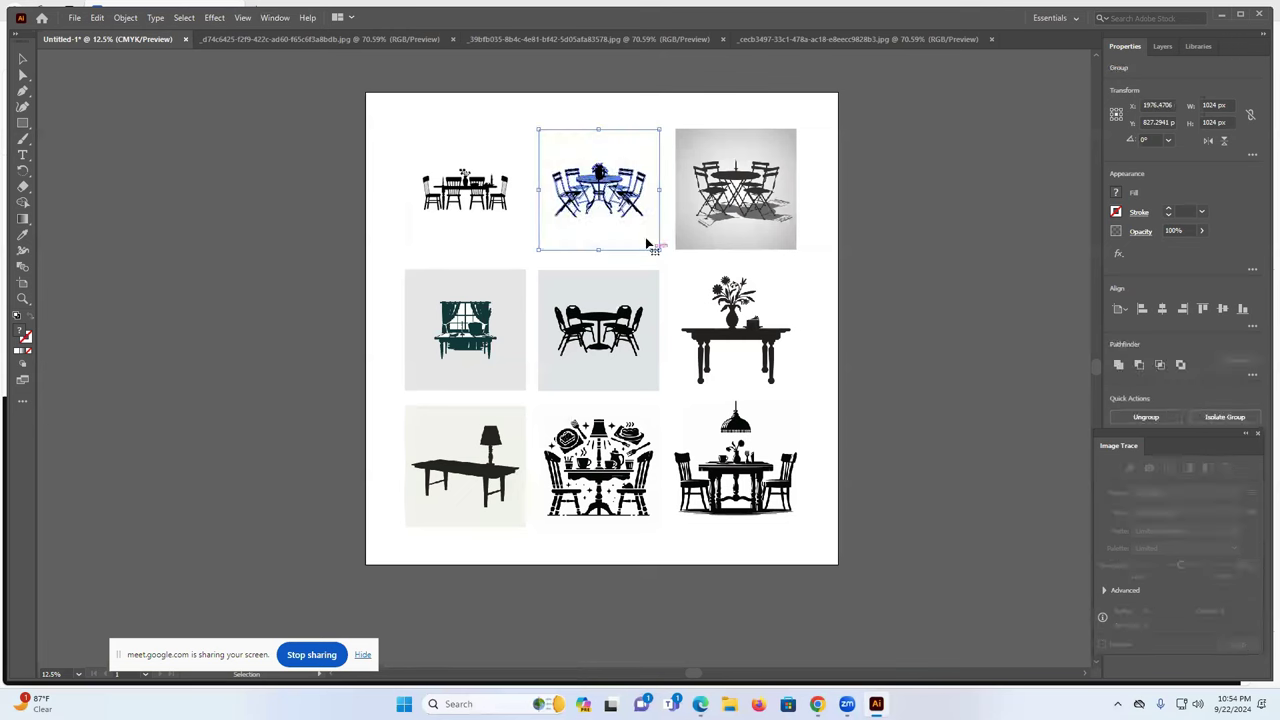
click(1146, 417)
click(667, 145)
drag(628, 150, 298, 150)
key(Delete)
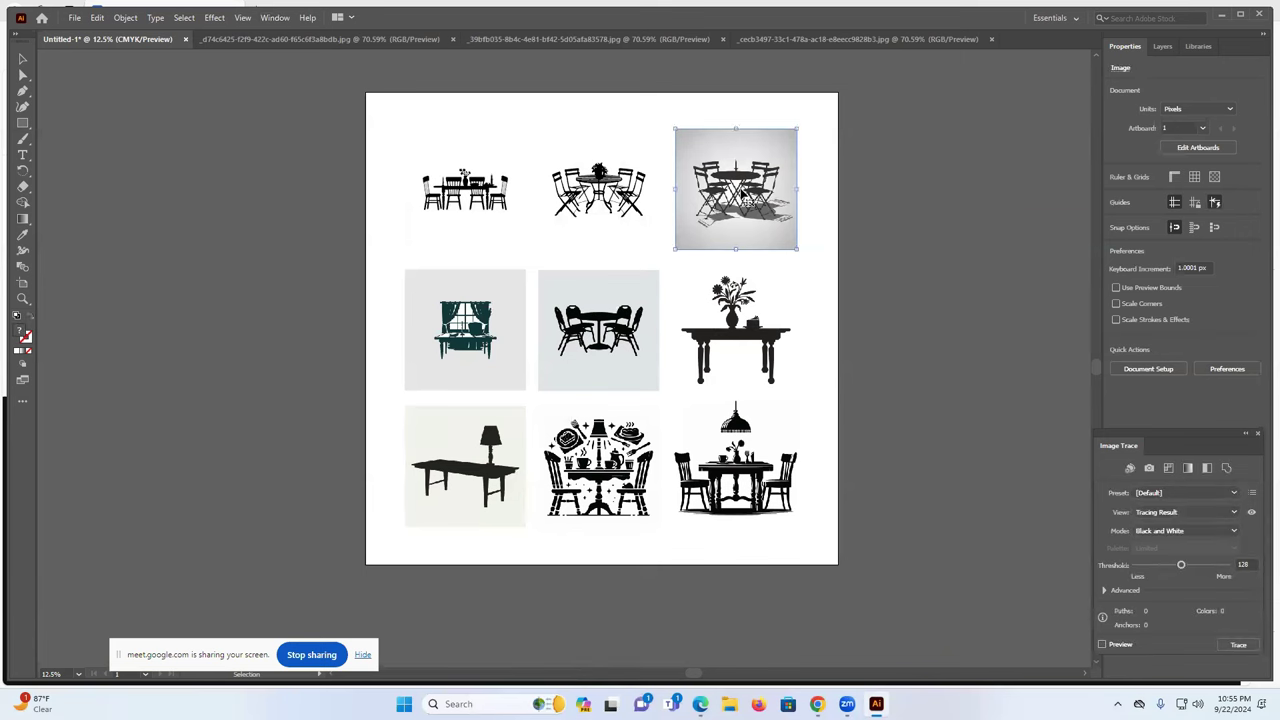
Trace the grey bistro table image at the end of the first row, expand and ungroup it, and delete its background
click(1238, 644)
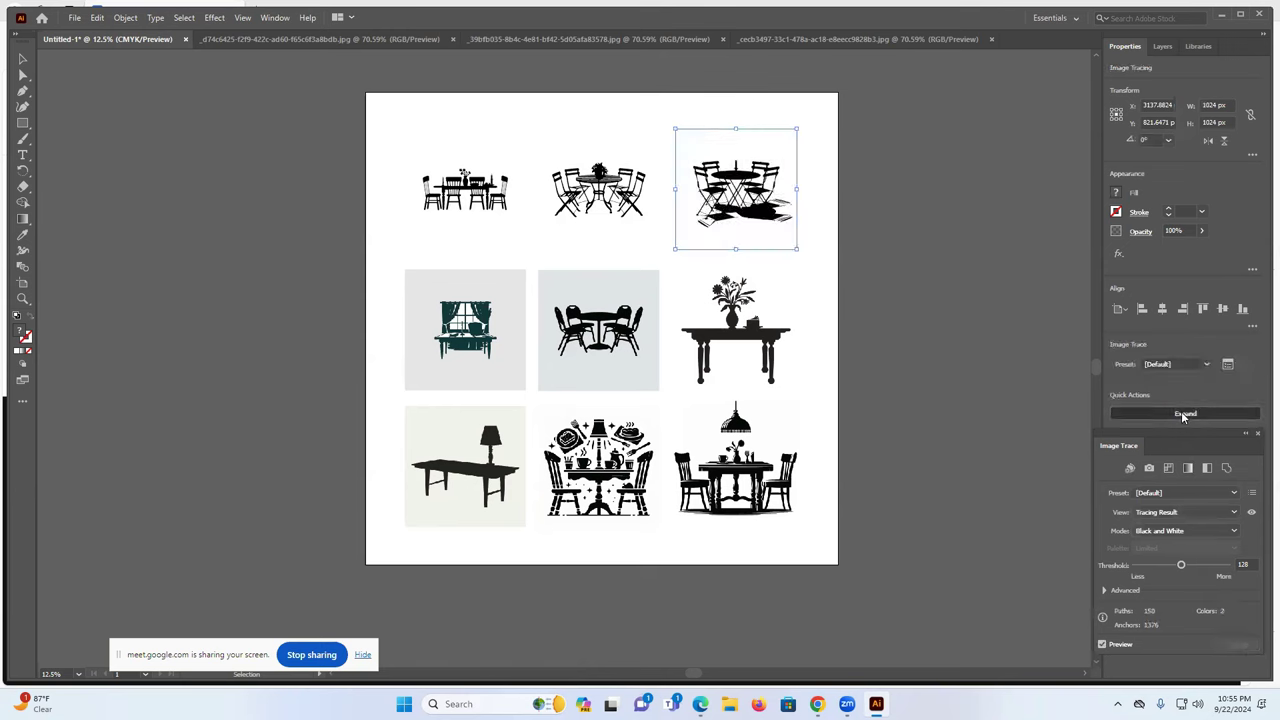
click(1181, 412)
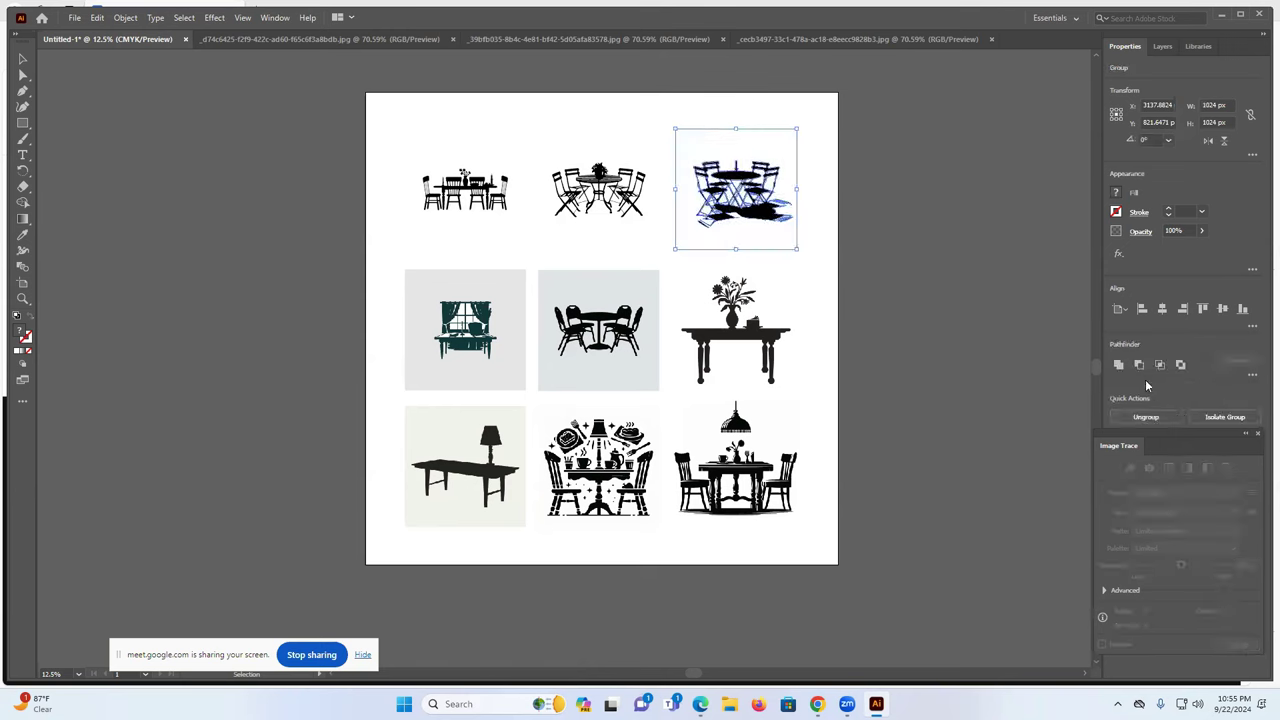
click(880, 301)
mouse_move(782, 148)
mouse_down()
mouse_move(812, 134)
mouse_move(1009, 158)
mouse_up()
key(Delete)
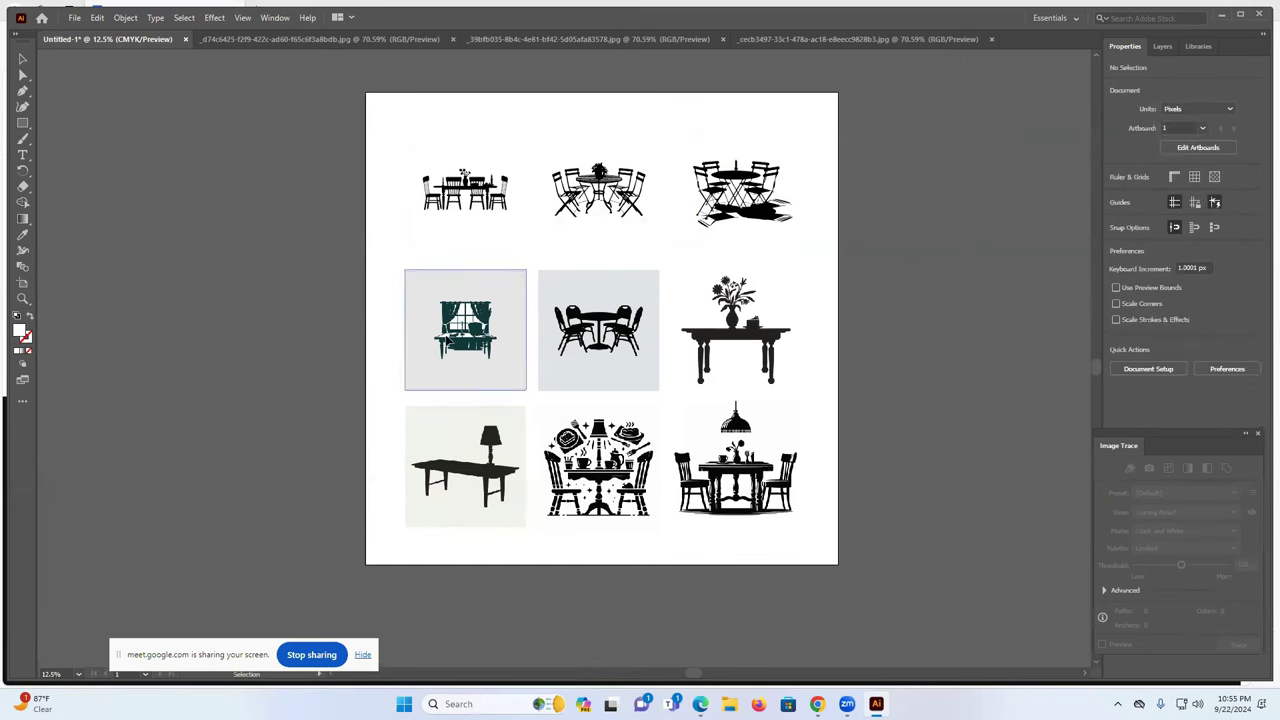
Trace the green curtained window and table image with the default preset, expand and ungroup it, and delete its background
click(445, 340)
click(1237, 645)
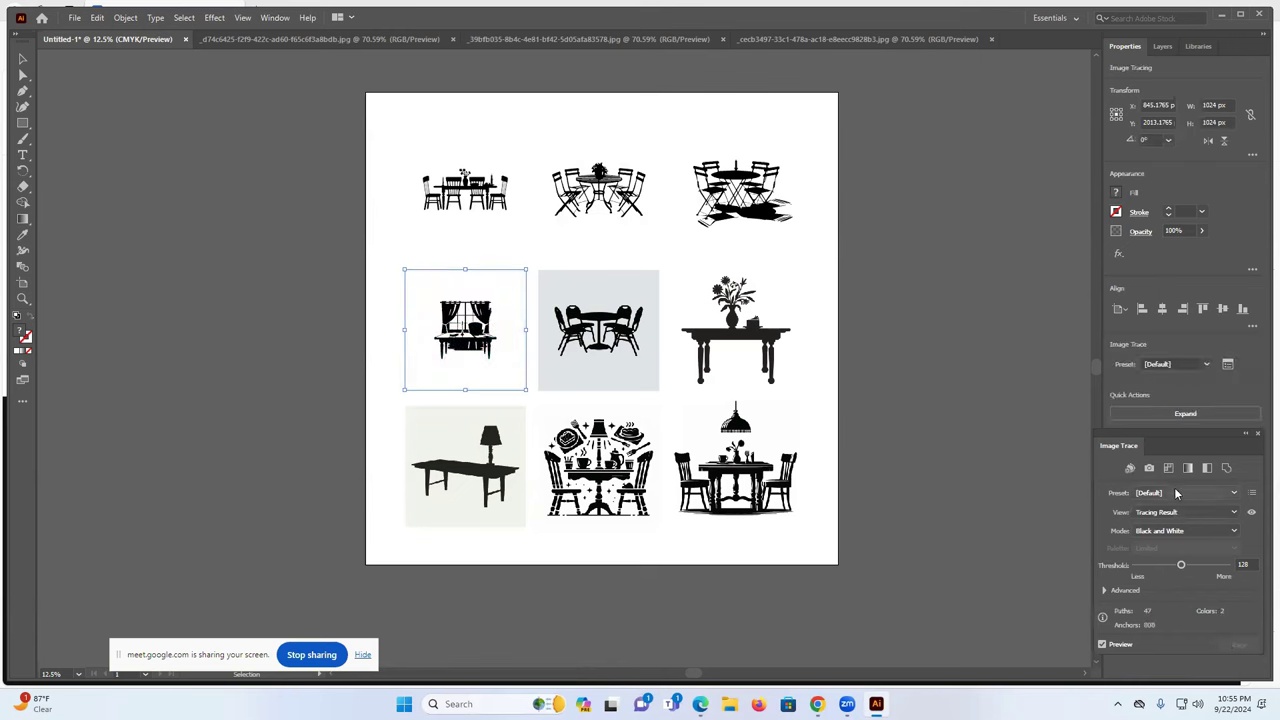
click(1165, 413)
click(1144, 417)
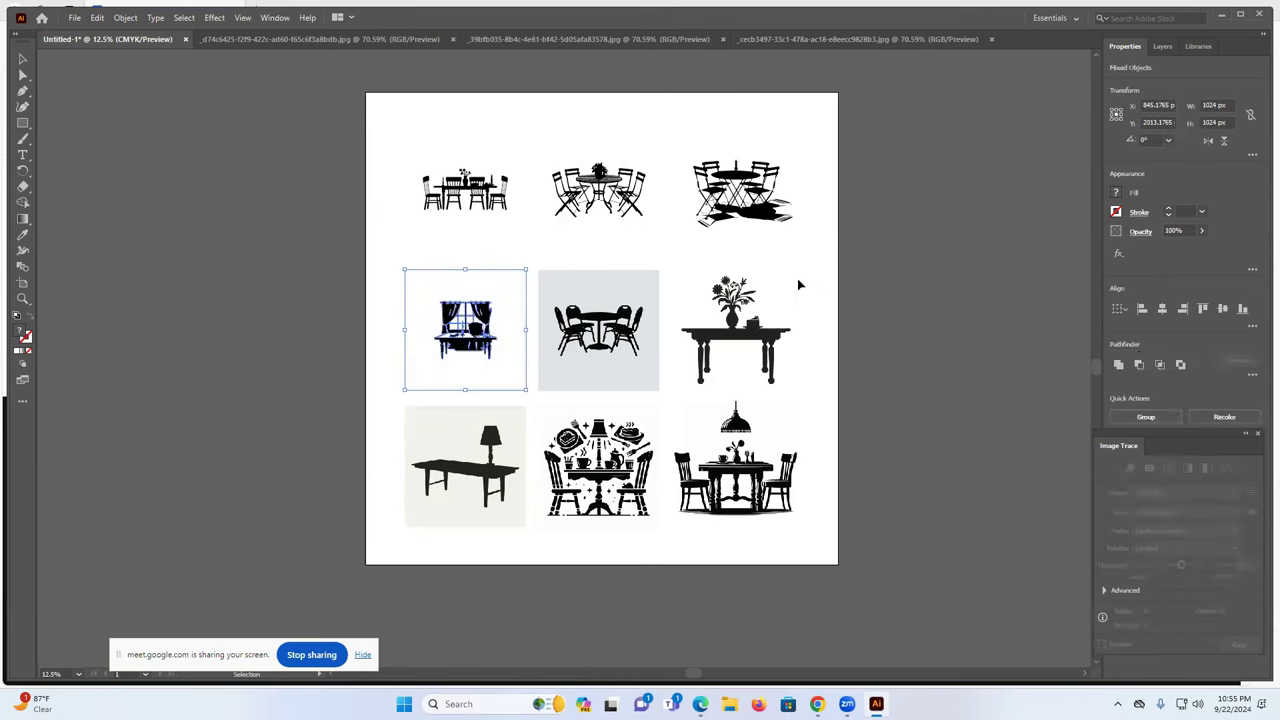
click(795, 280)
drag(514, 286, 380, 284)
key(Delete)
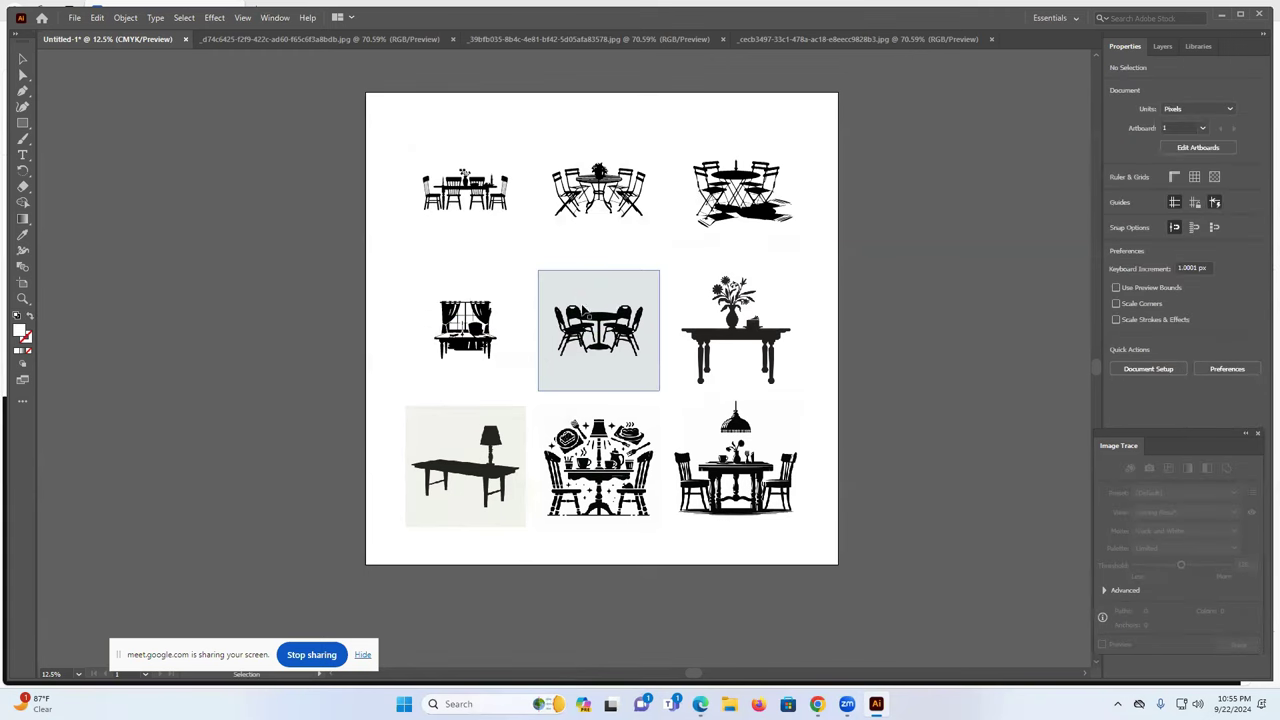
Trace the central image of the round table with four chairs, expand and ungroup it, and delete its background
click(586, 310)
click(1239, 645)
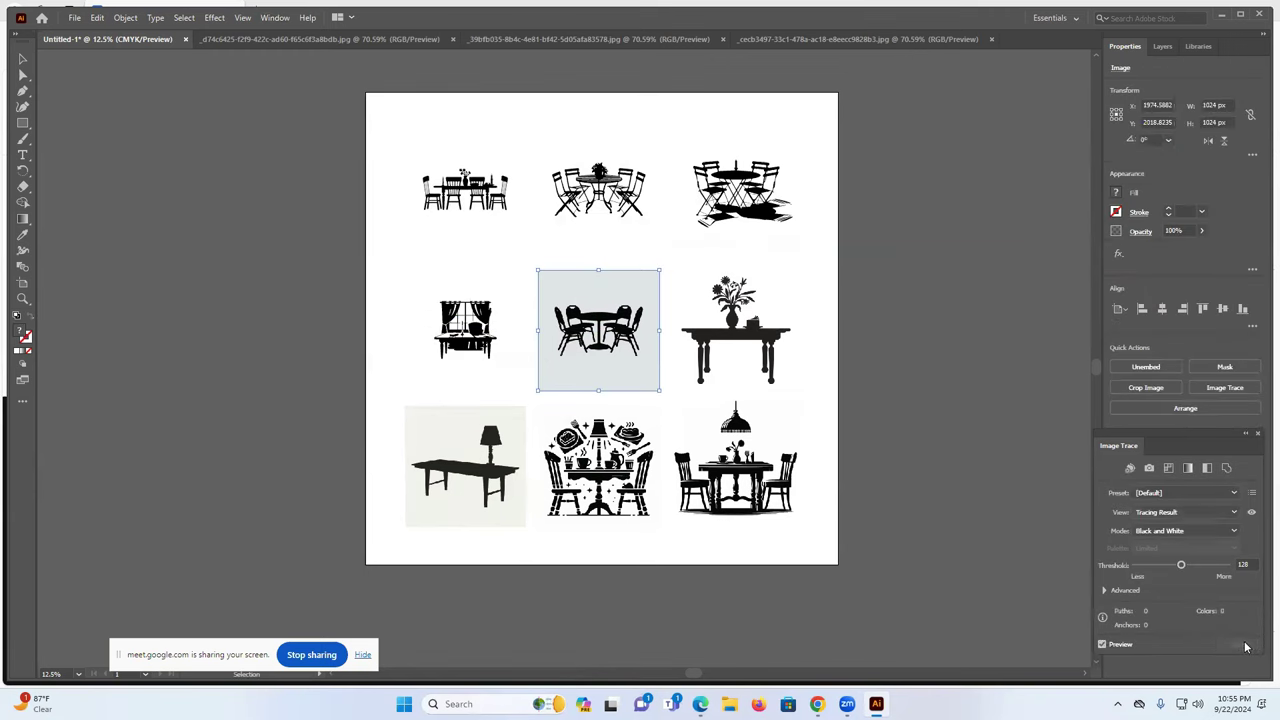
click(1146, 416)
click(822, 310)
click(620, 291)
Trace the image of the table with the flower vase using the default black-and-white preset
click(725, 296)
click(1241, 645)
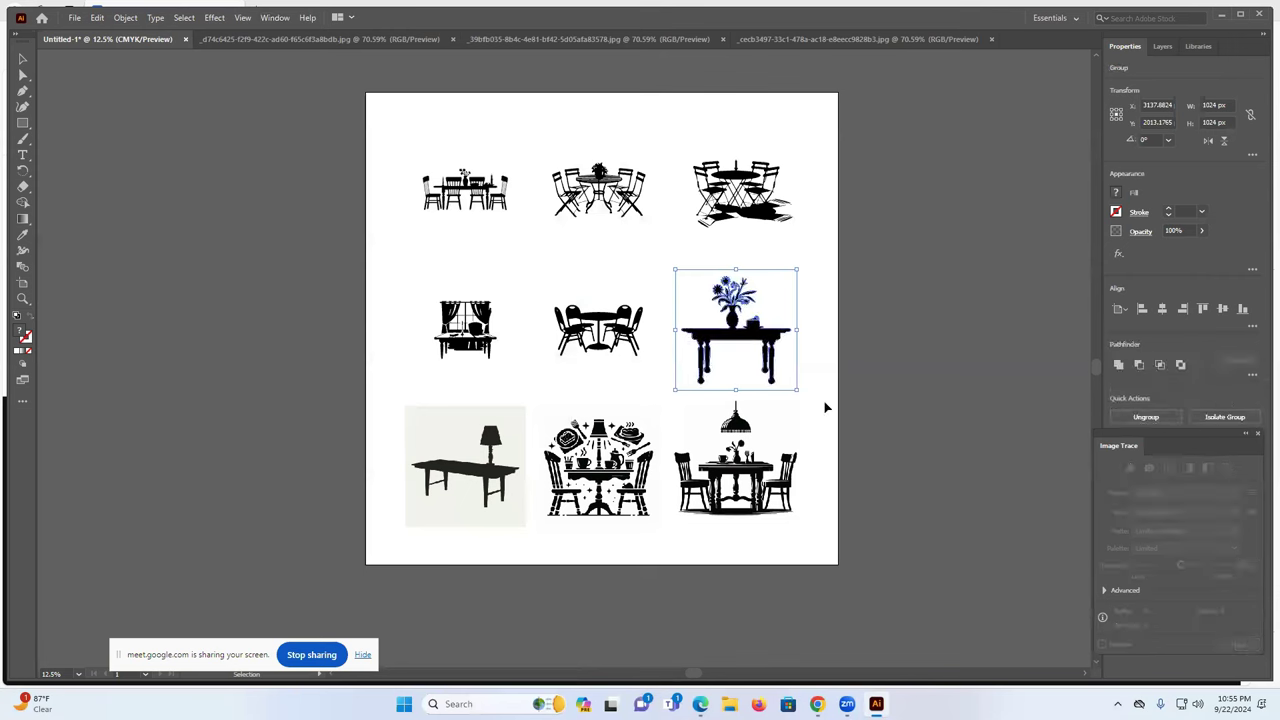
double_click(786, 292)
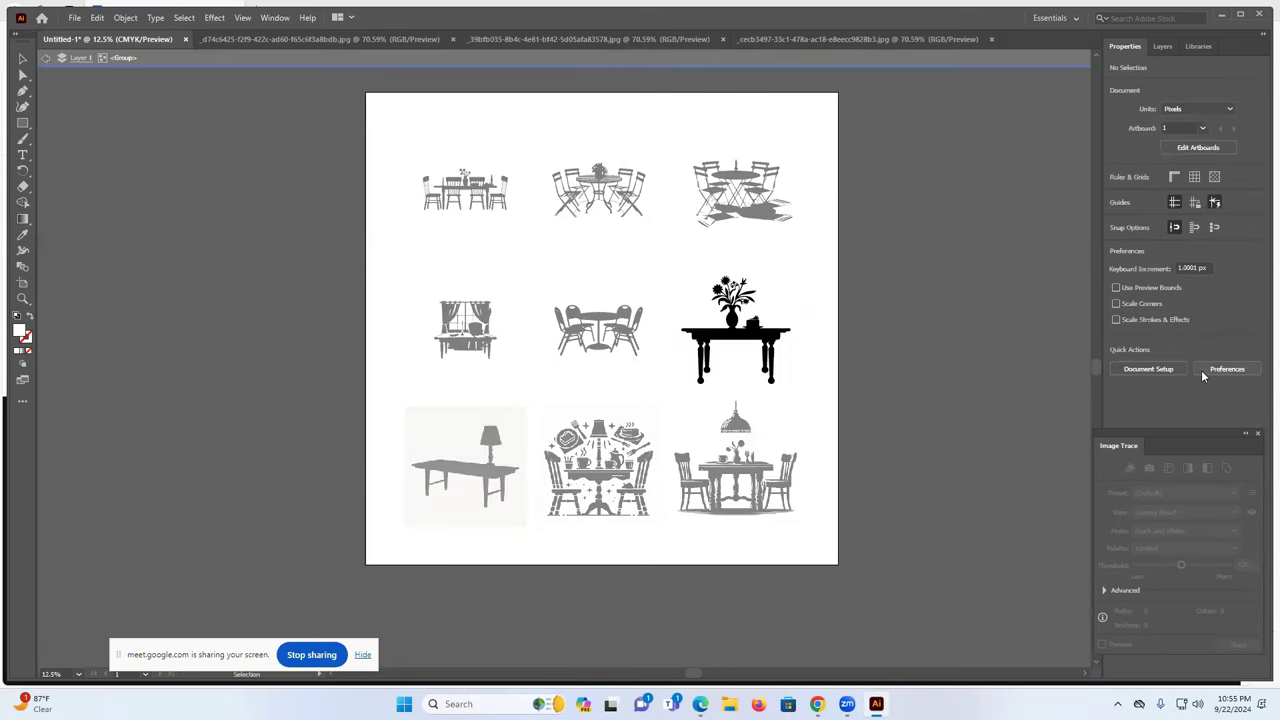
key(a)
key(Escape)
click(828, 340)
click(796, 318)
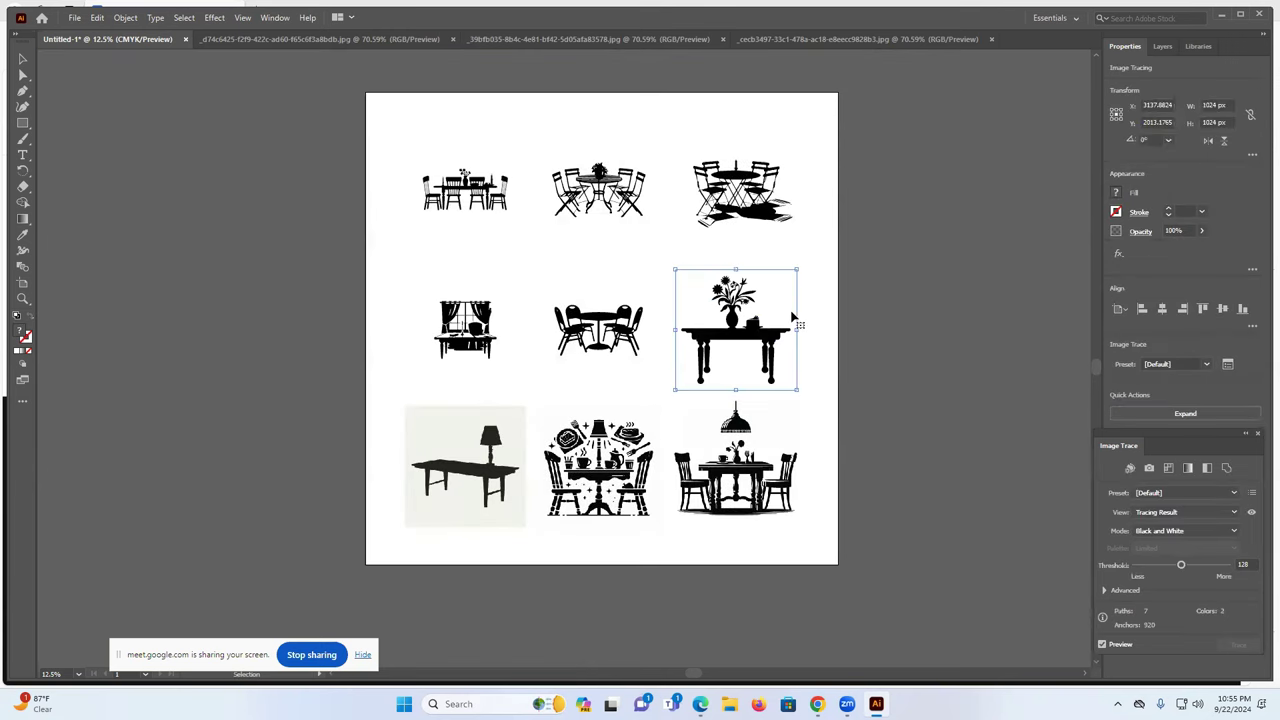
key(Delete)
key(ctrl+z)
Expand the tracing of the flower vase table, ungroup it and delete its background
click(1150, 418)
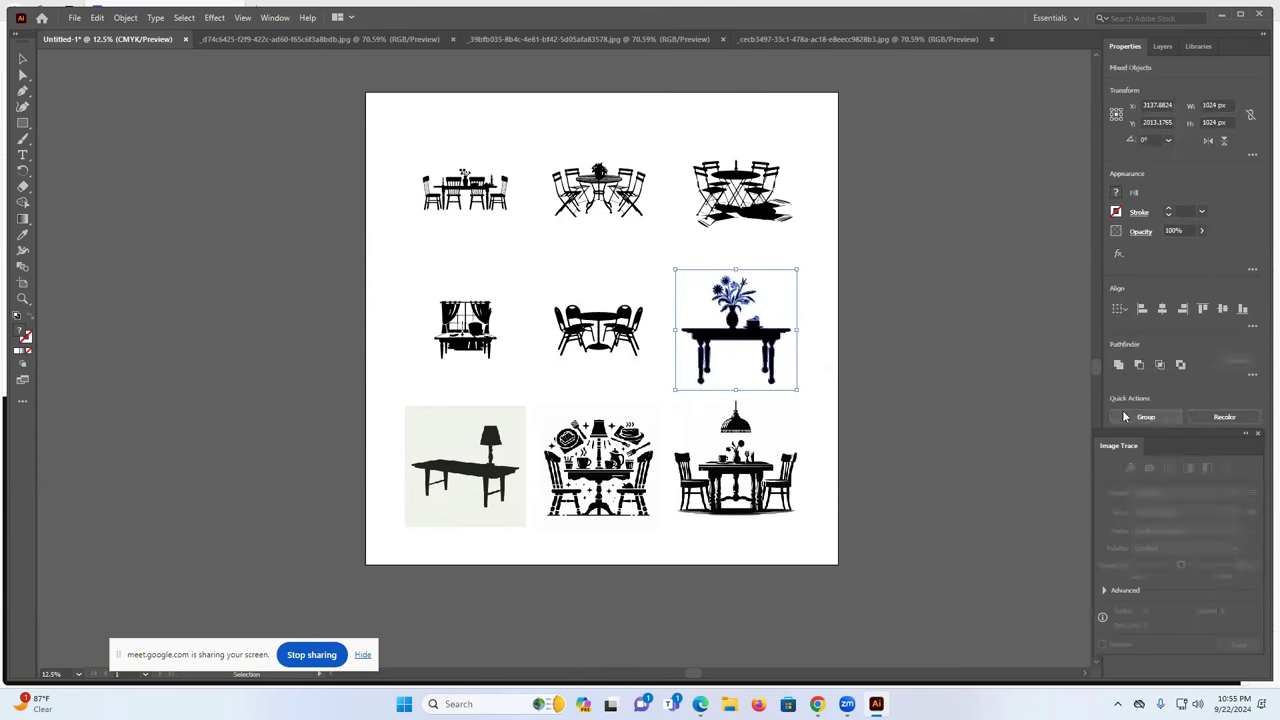
click(826, 283)
click(778, 294)
key(ctrl+shift+a)
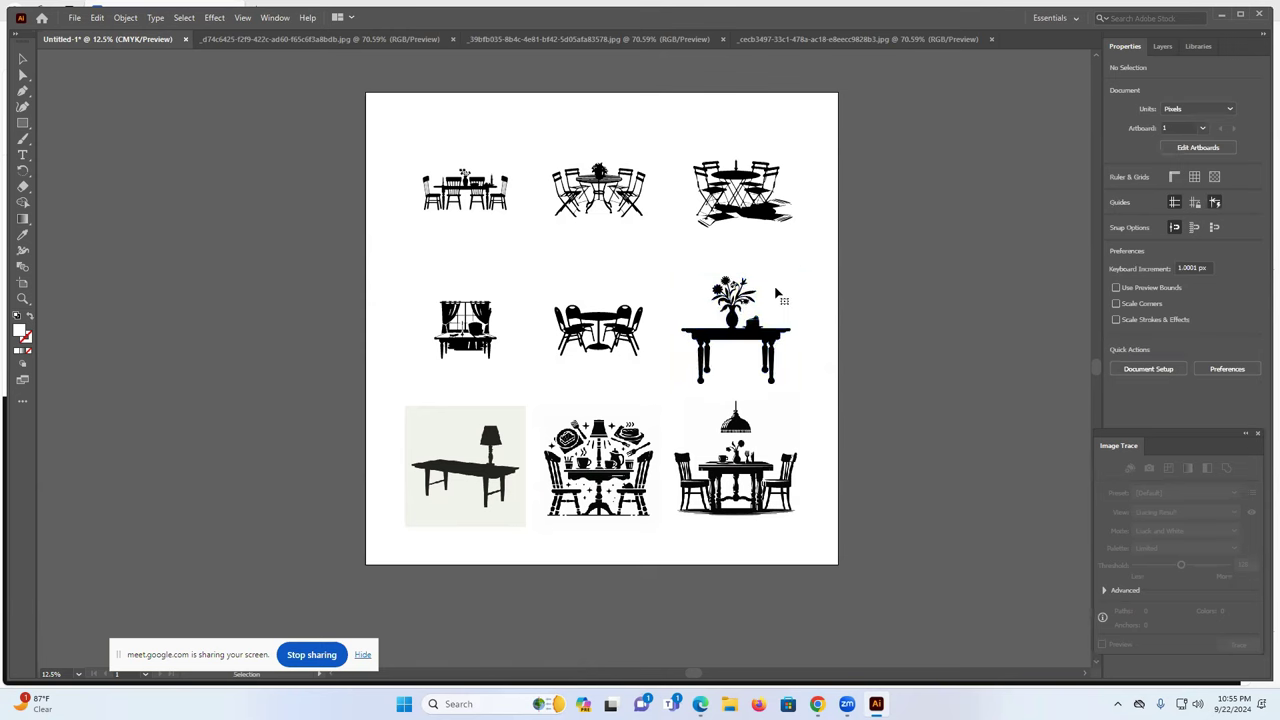
Trace the dining table with the hanging lamp, expand and ungroup it, delete its background and leave isolation mode
double_click(736, 458)
click(1242, 643)
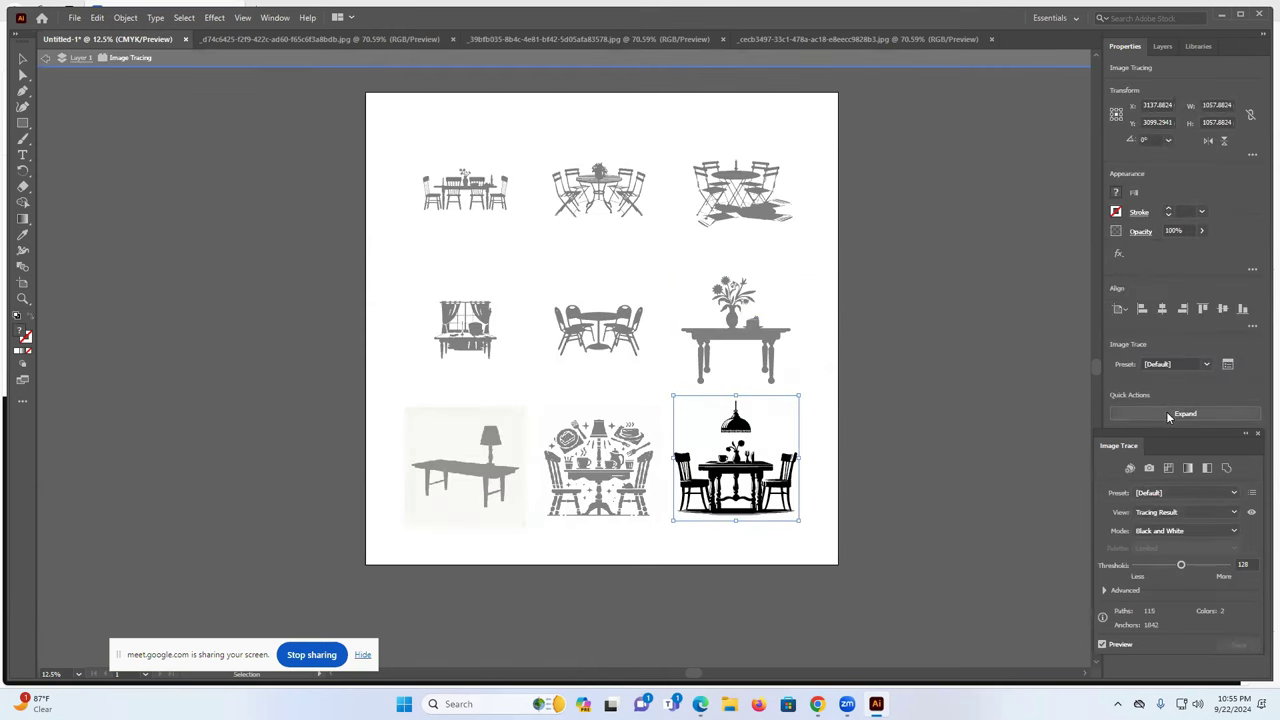
click(1166, 411)
click(1162, 417)
click(842, 419)
click(785, 415)
click(853, 423)
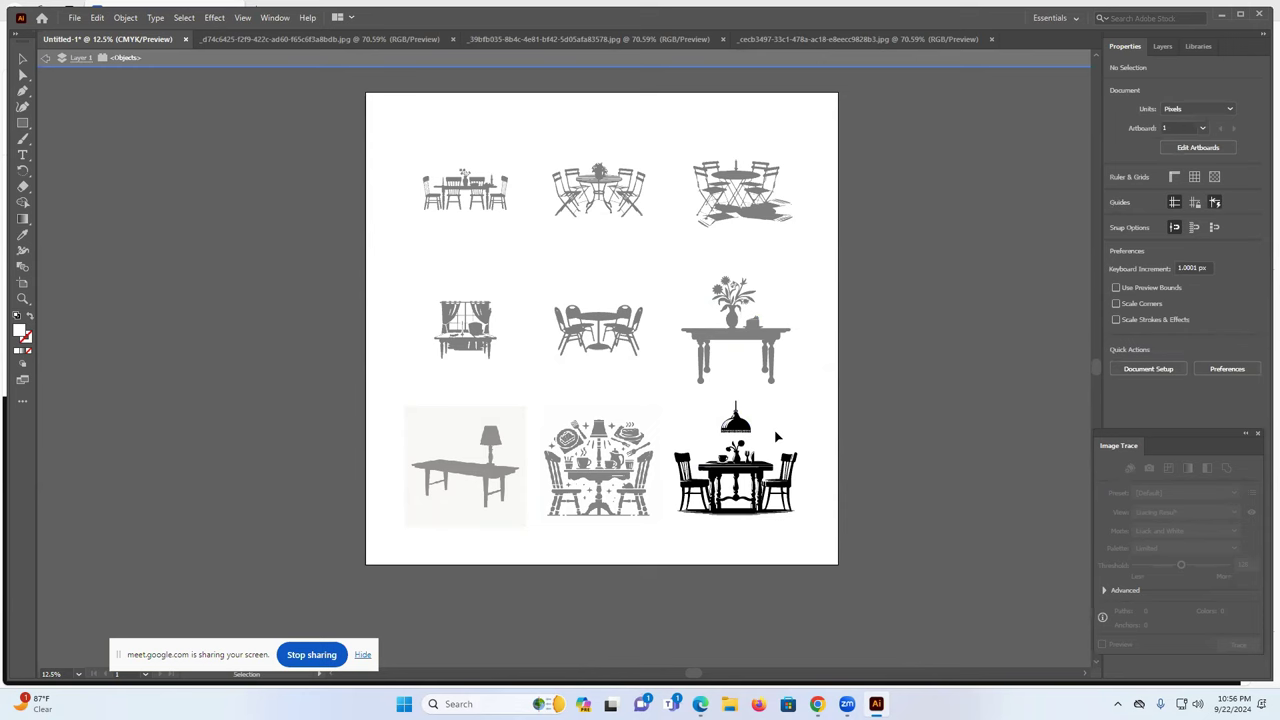
Trace the table image surrounded by food and cutlery, expand and ungroup it, and delete its background
click(650, 497)
click(1237, 647)
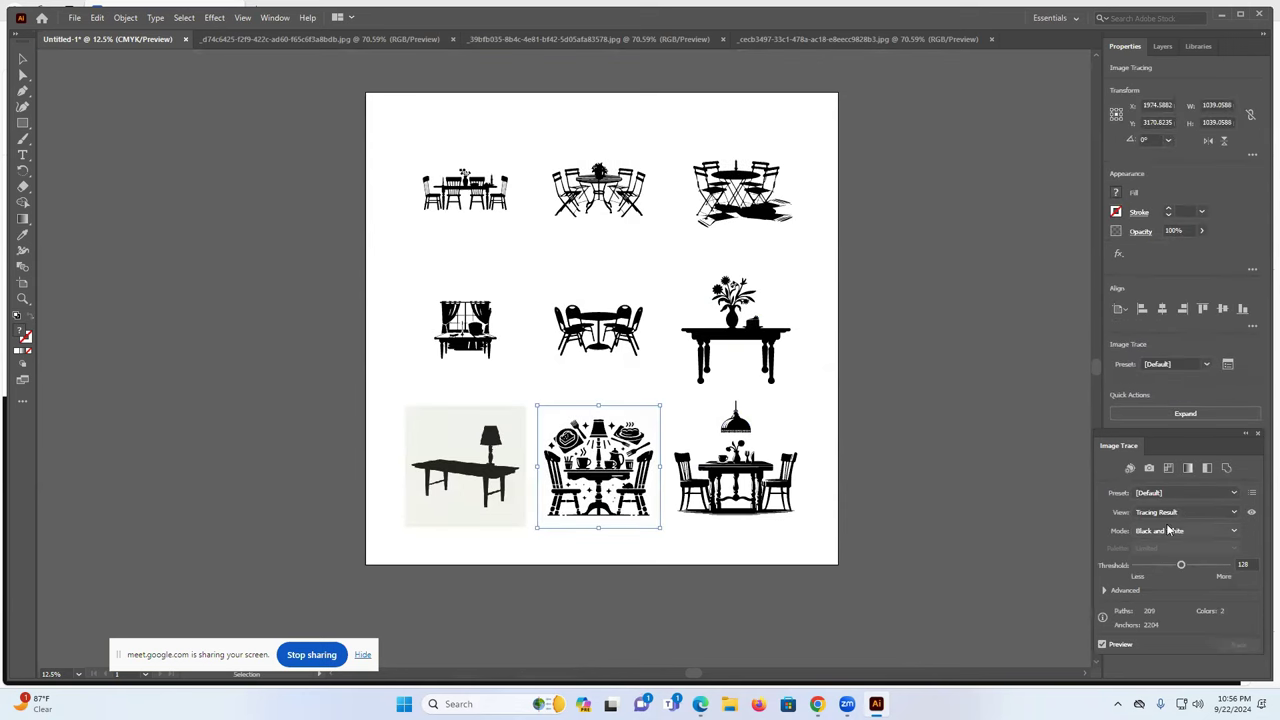
click(1157, 416)
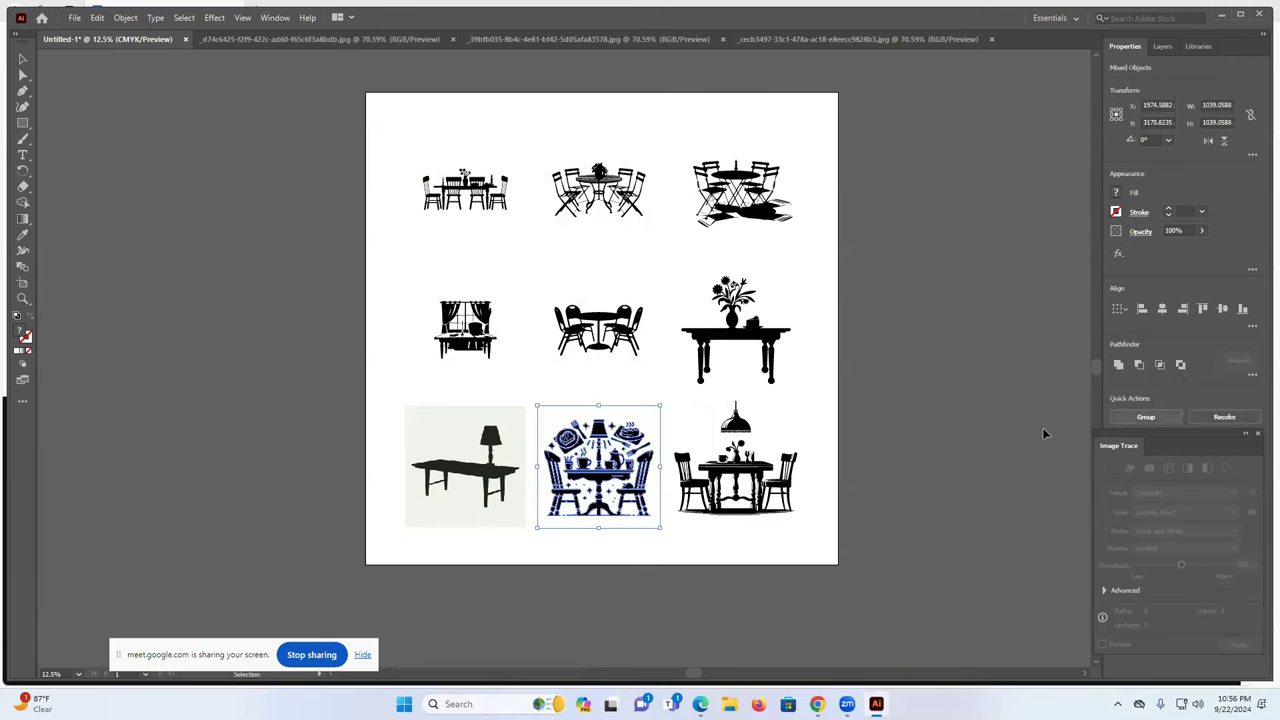
click(817, 429)
click(598, 465)
click(535, 455)
Trace the long table with the lamp on it, expand and ungroup it, and delete its background
click(503, 447)
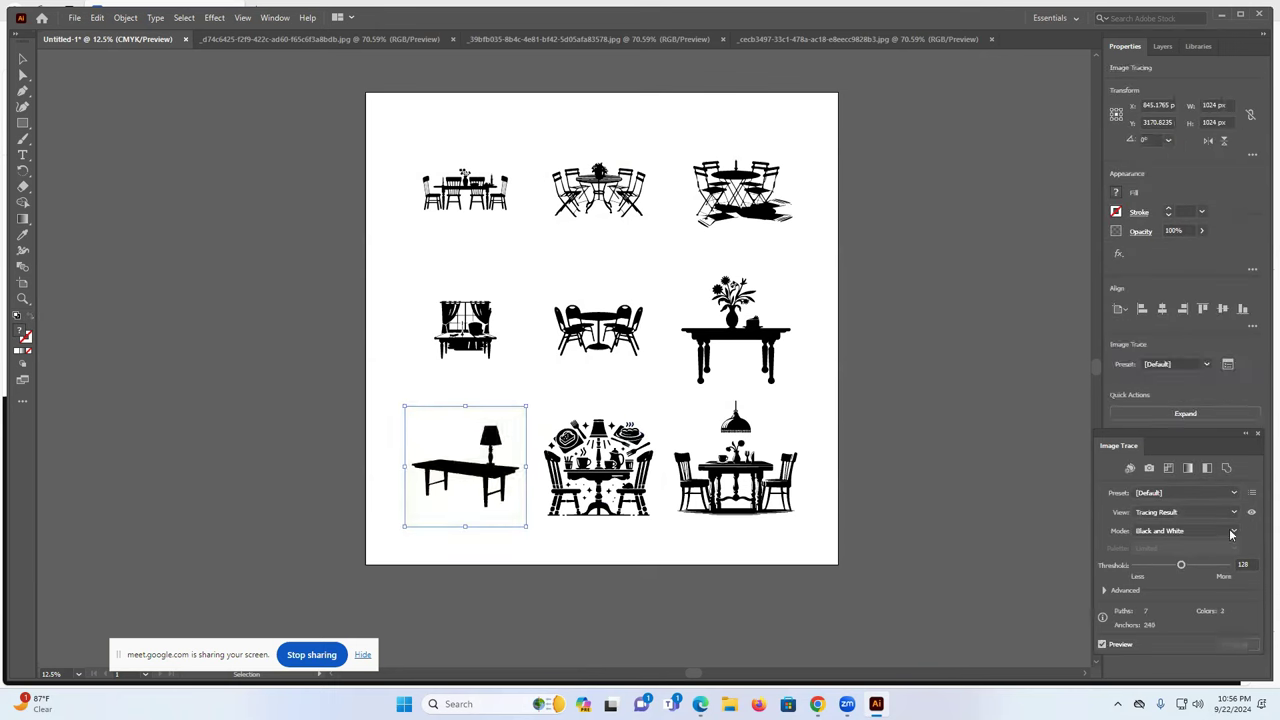
click(1184, 416)
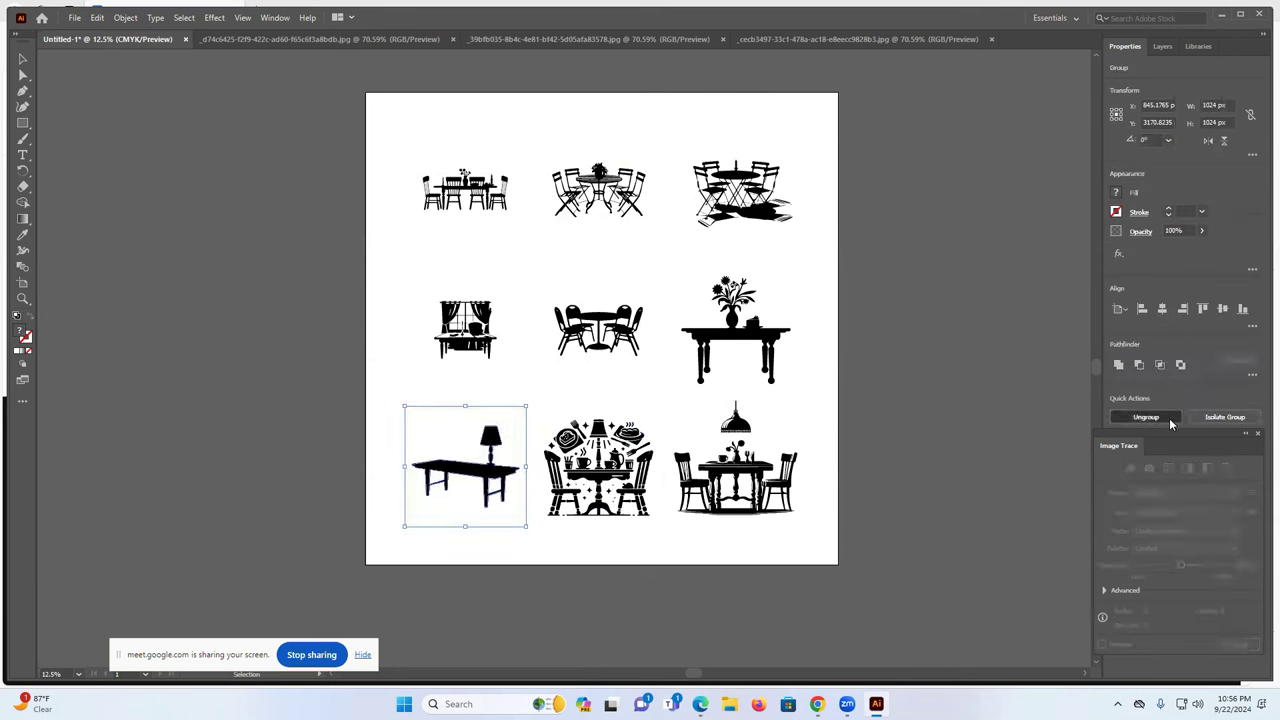
click(833, 473)
click(489, 440)
click(489, 420)
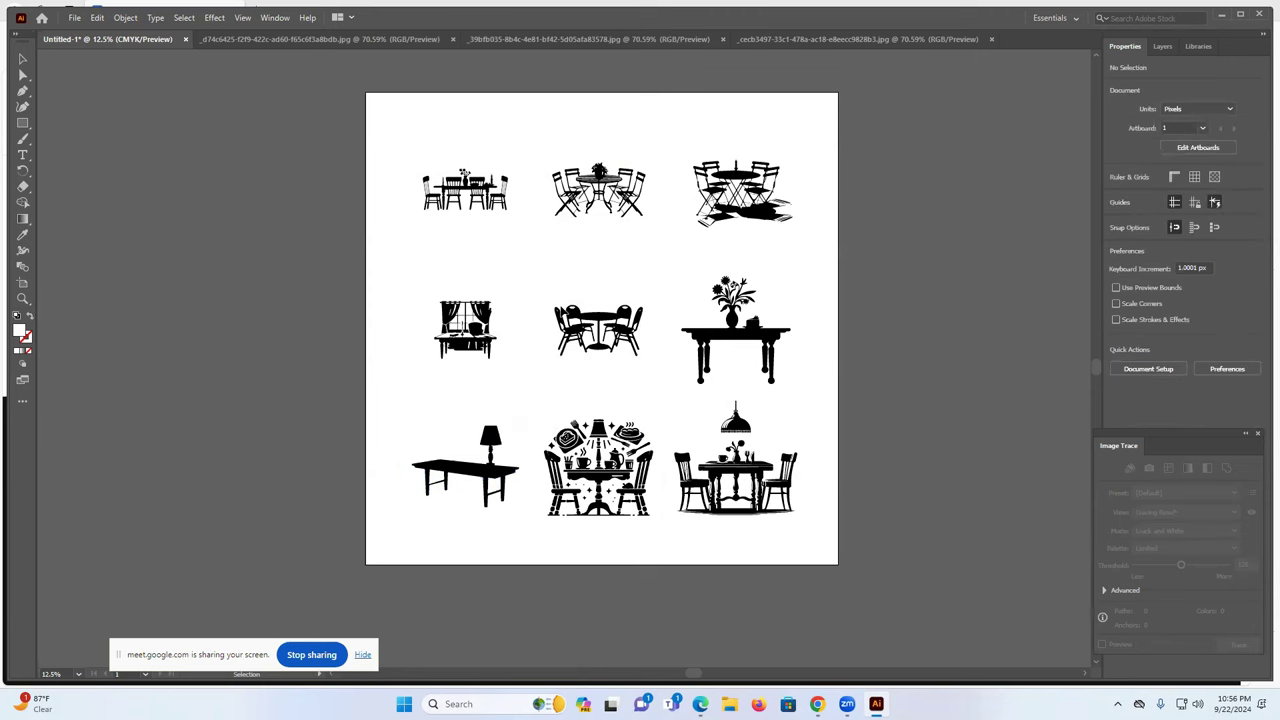
Examine the edge quality of the traced dining table with the hanging lamp up close, and check the whole artboard
scroll(752, 372, down, 1)
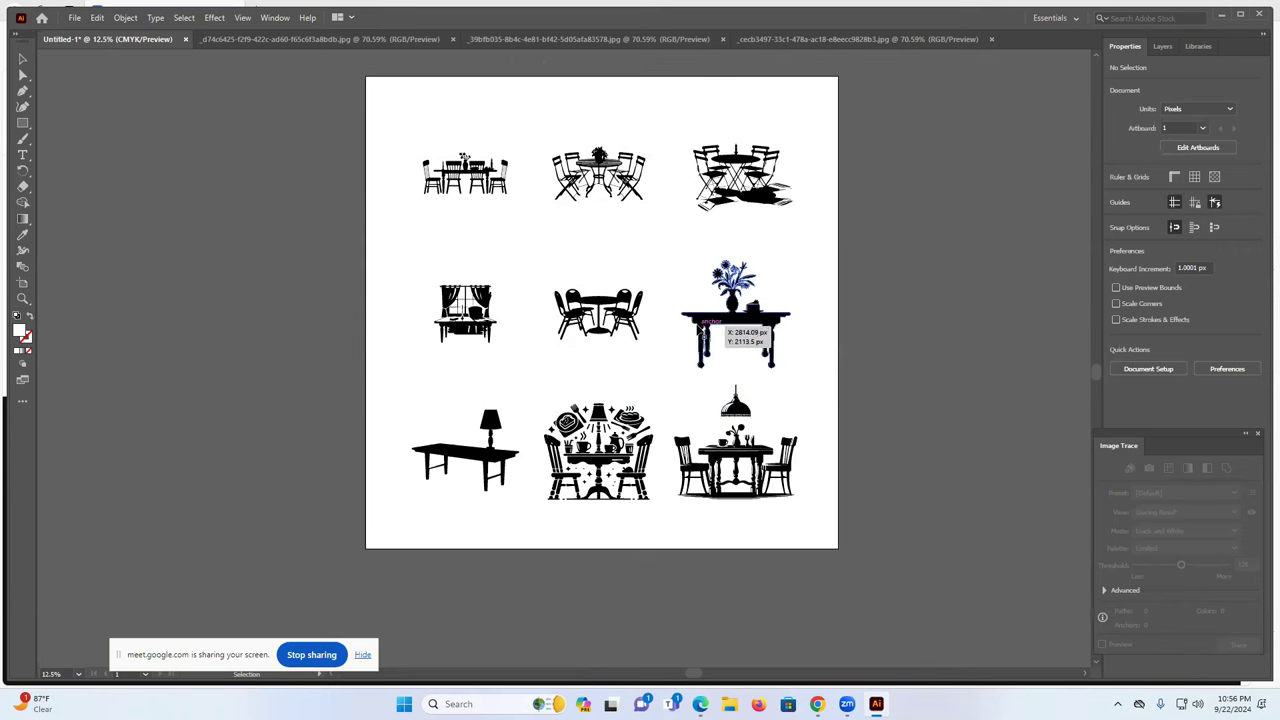
scroll(817, 495, up, 4)
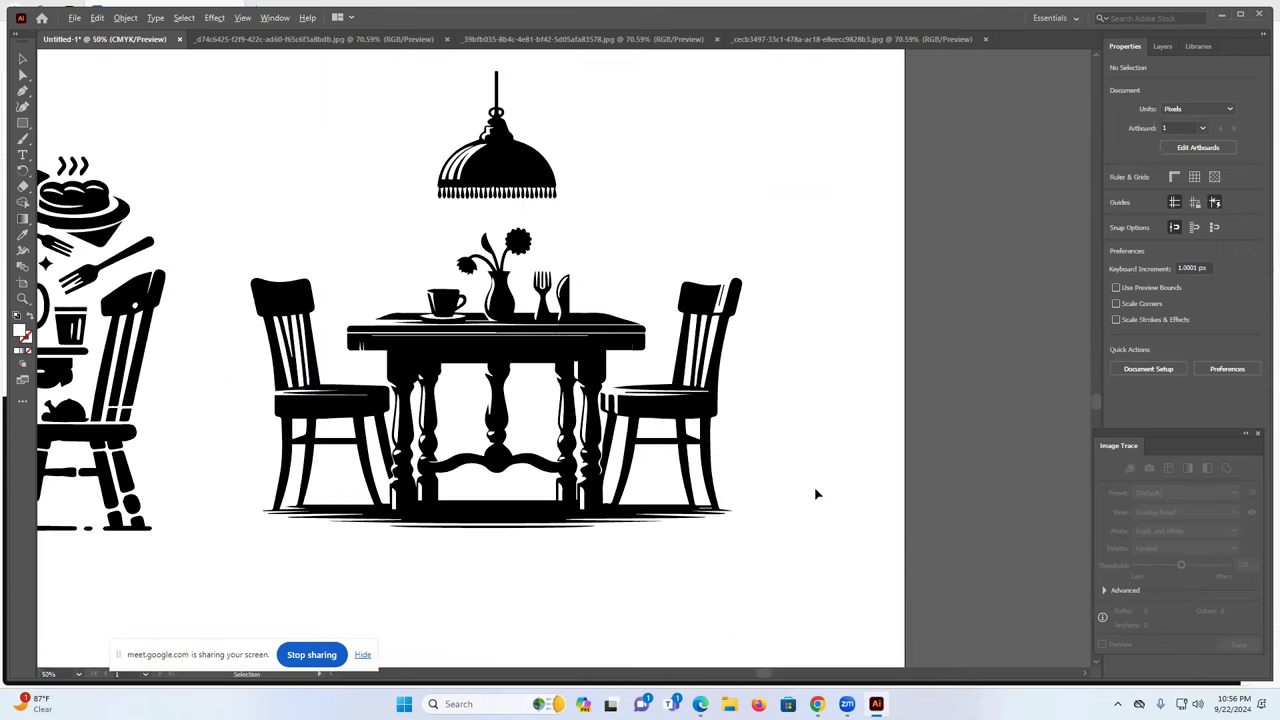
scroll(751, 500, up, 5)
scroll(690, 505, up, 3)
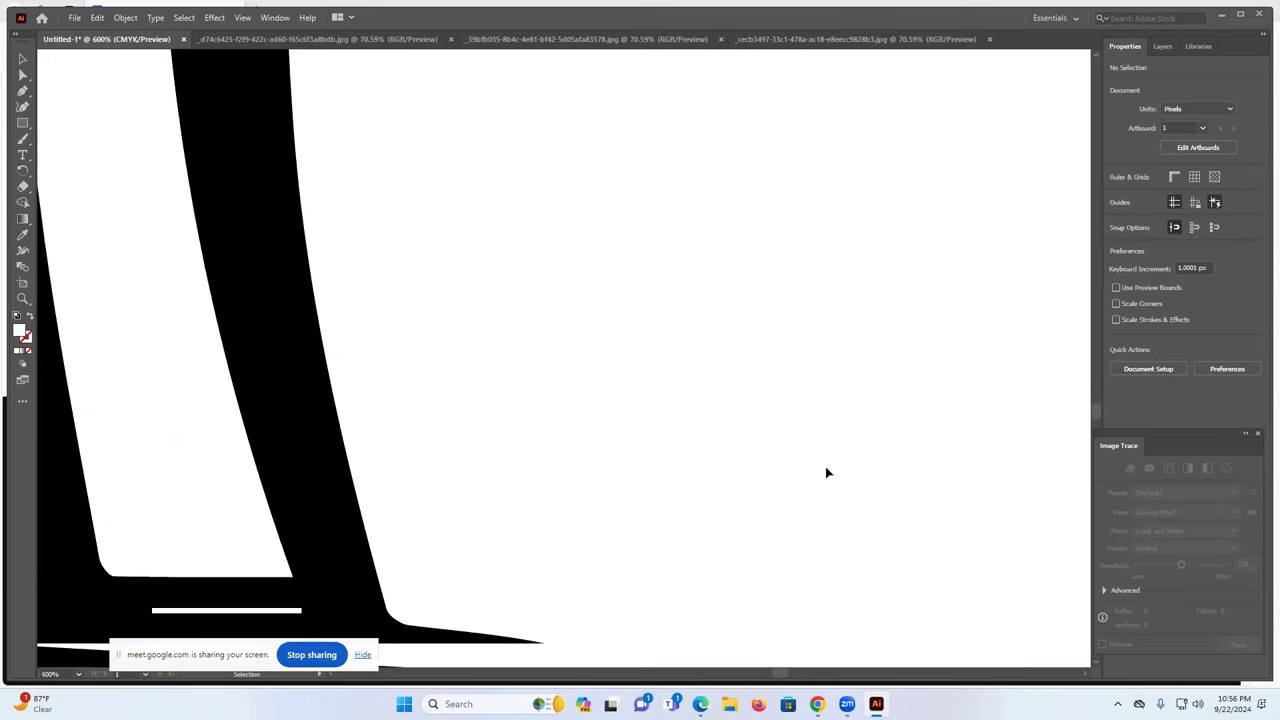
scroll(430, 410, down, 1)
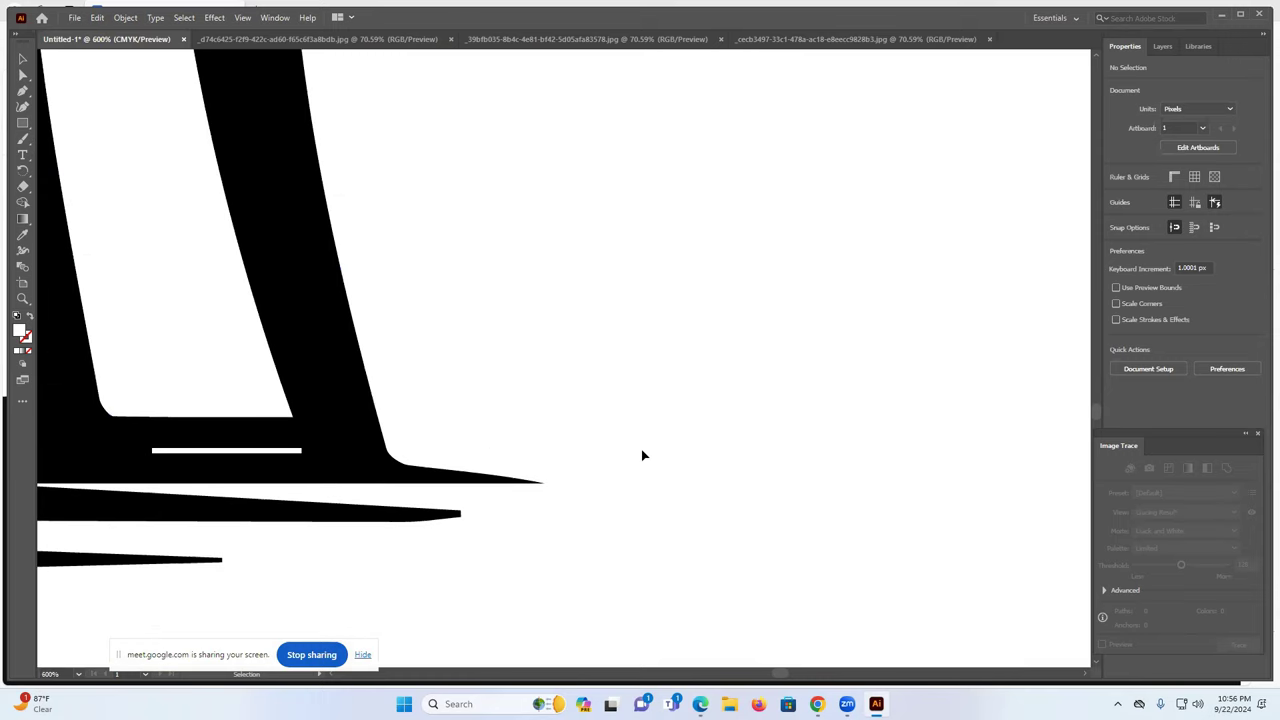
scroll(641, 449, down, 3)
scroll(643, 456, down, 3)
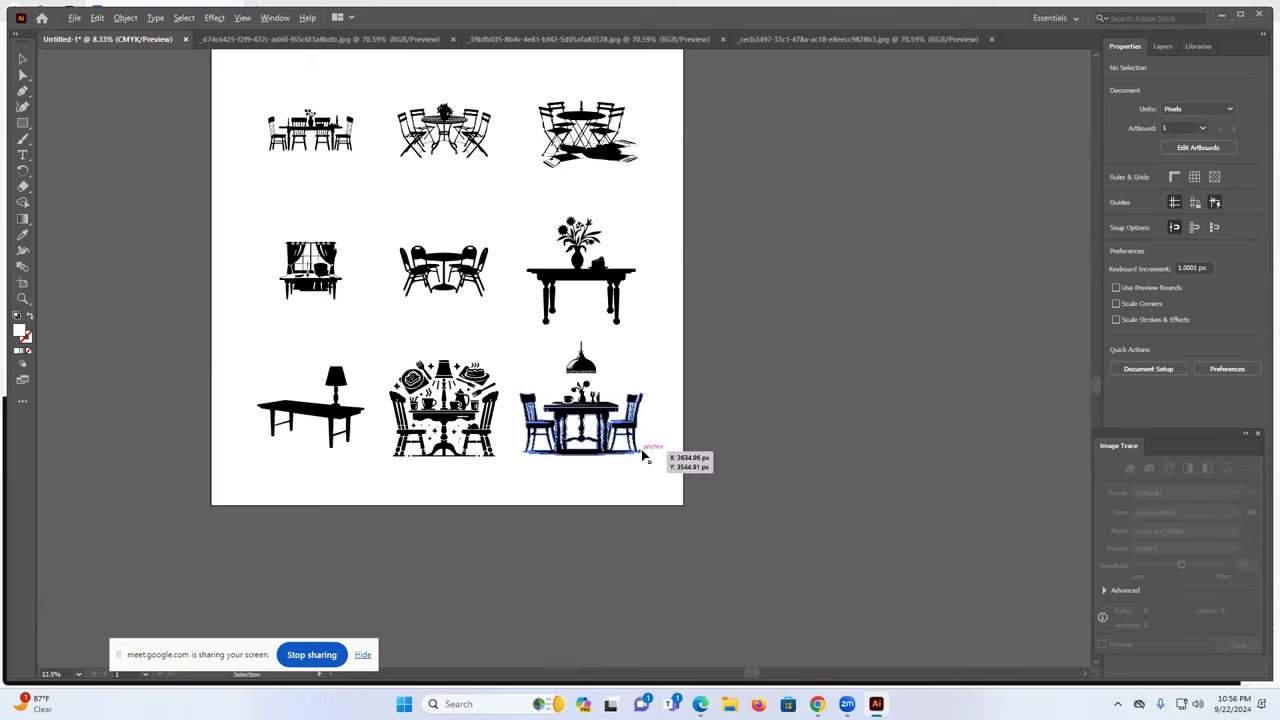
scroll(643, 456, down, 1)
scroll(648, 428, up, 1)
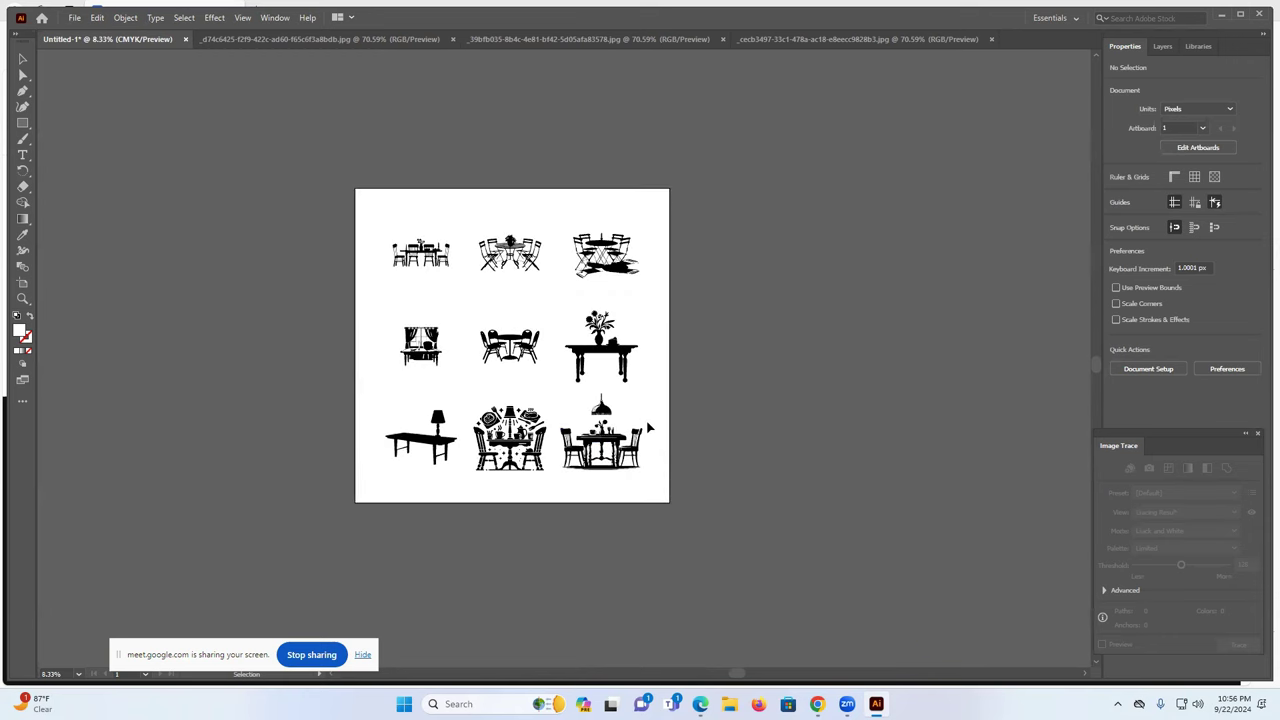
scroll(668, 412, up, 1)
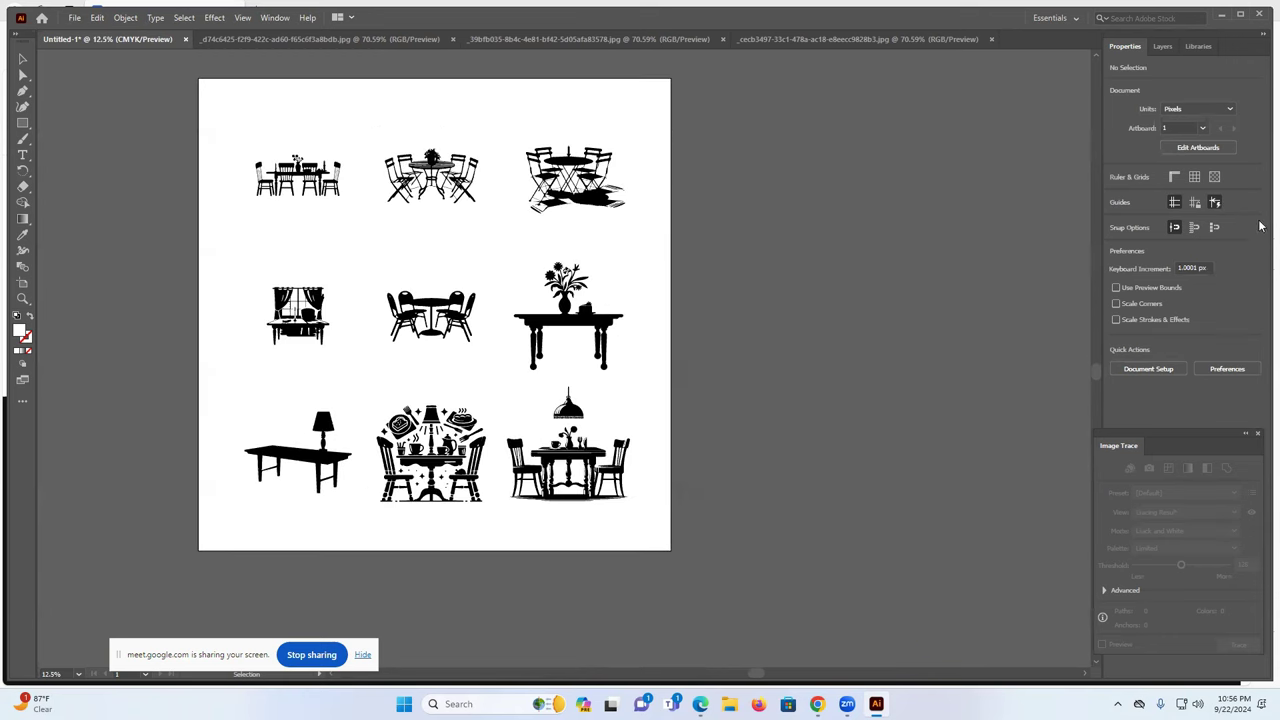
Save the document to Downloads as an Illustrator EPS file named Untitled-1
click(76, 18)
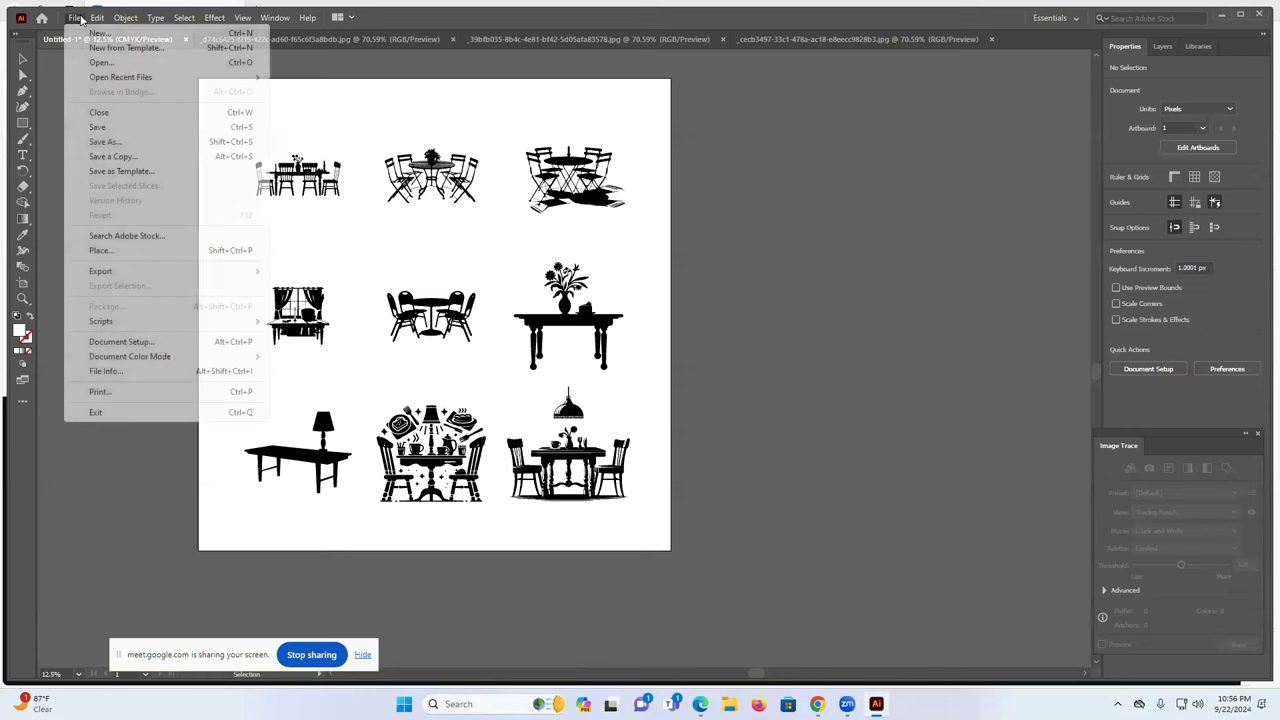
click(104, 142)
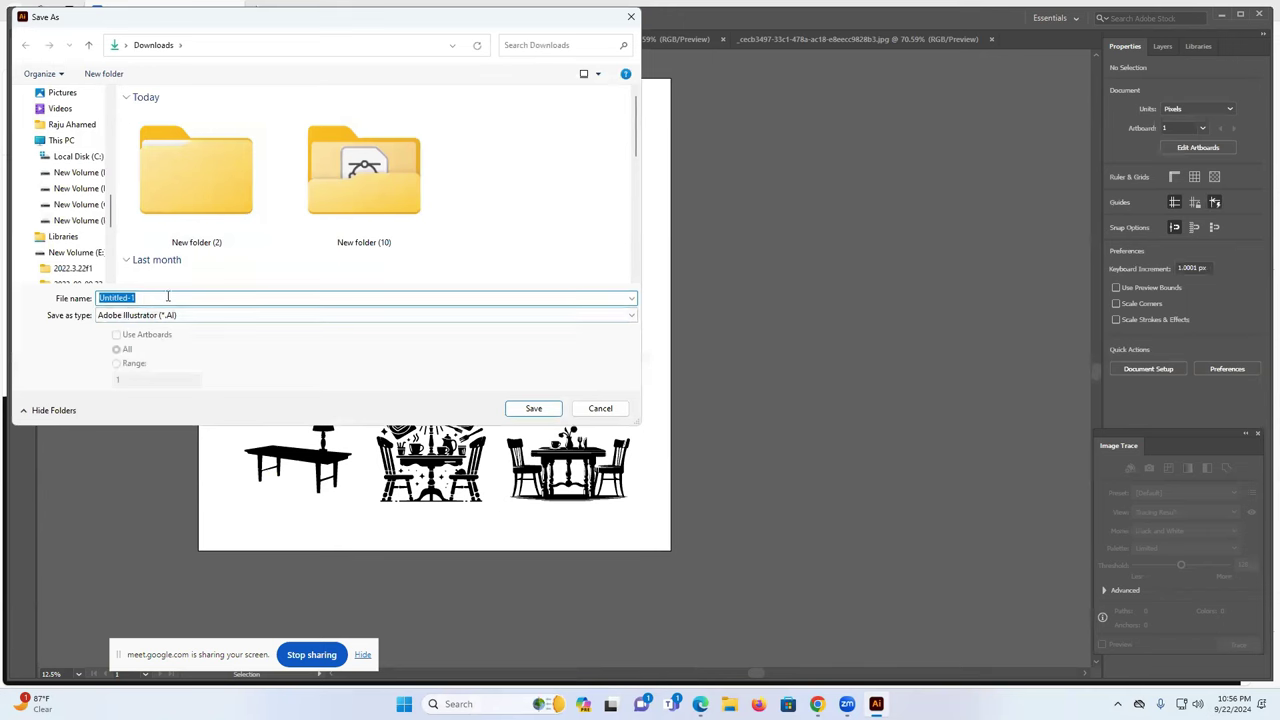
click(170, 315)
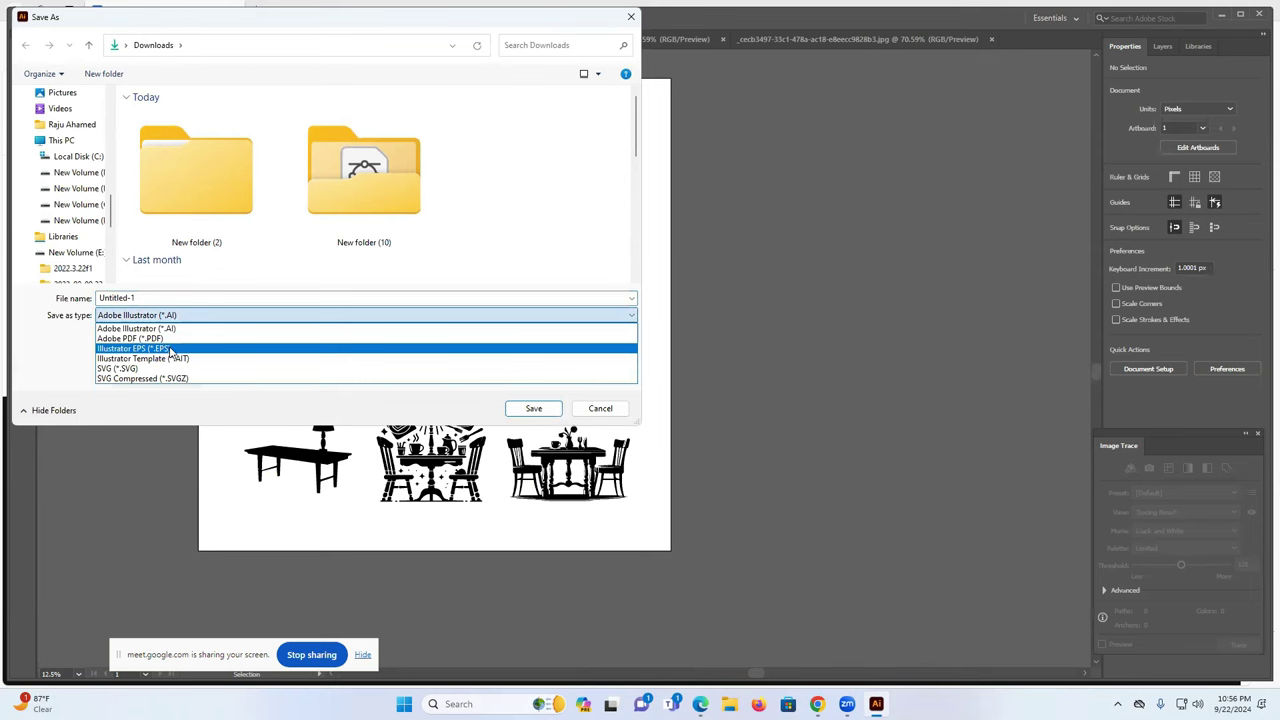
click(170, 349)
click(531, 411)
click(531, 410)
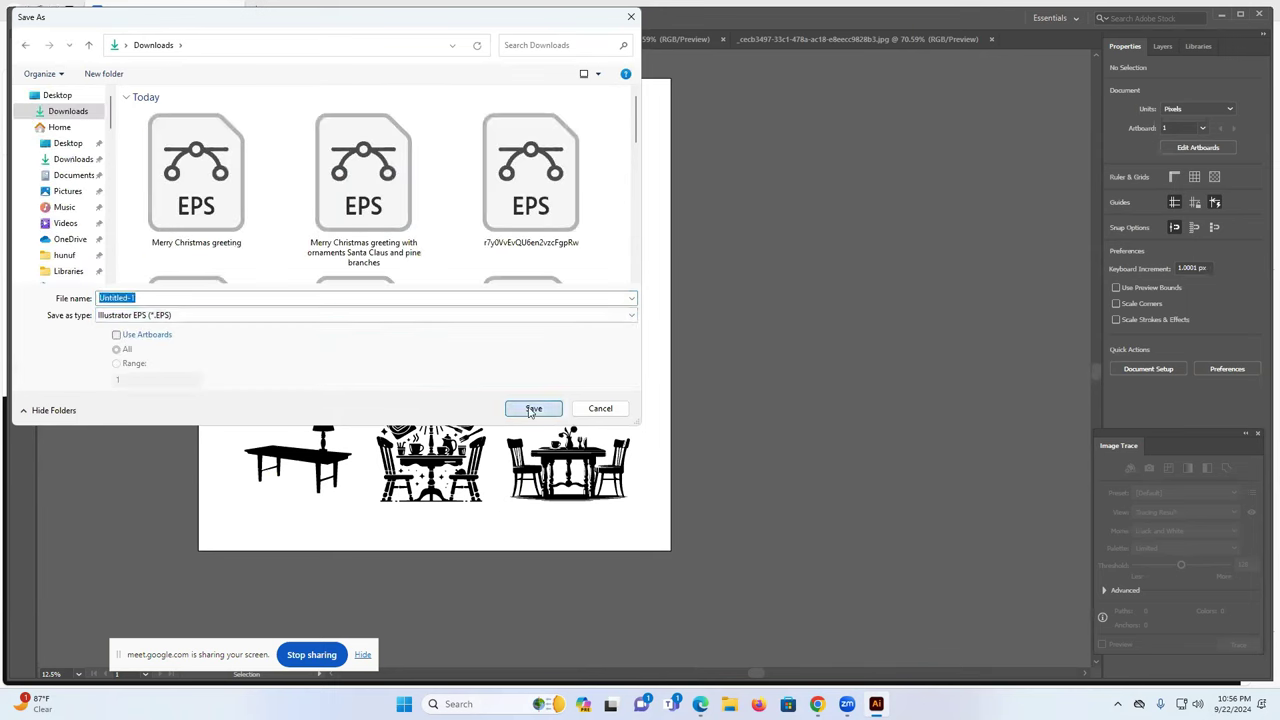
Set the EPS version to Illustrator 10 EPS and finish saving with the other options at their defaults
click(603, 162)
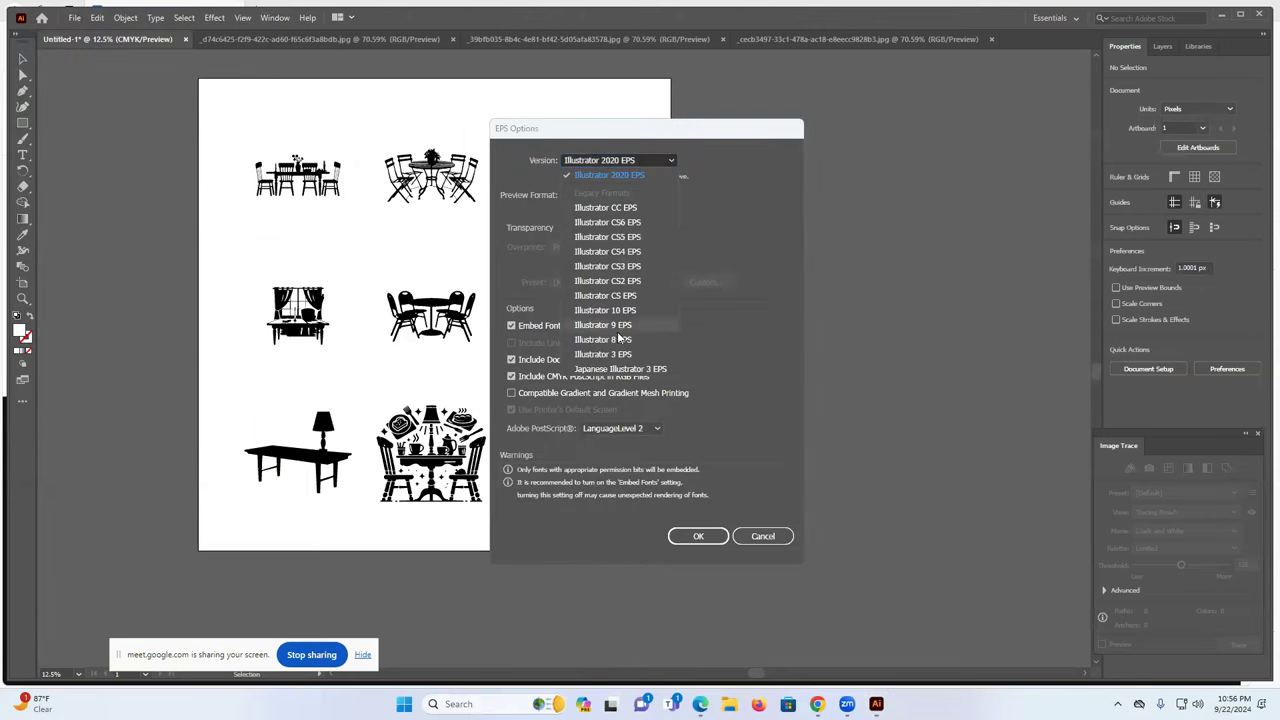
click(588, 311)
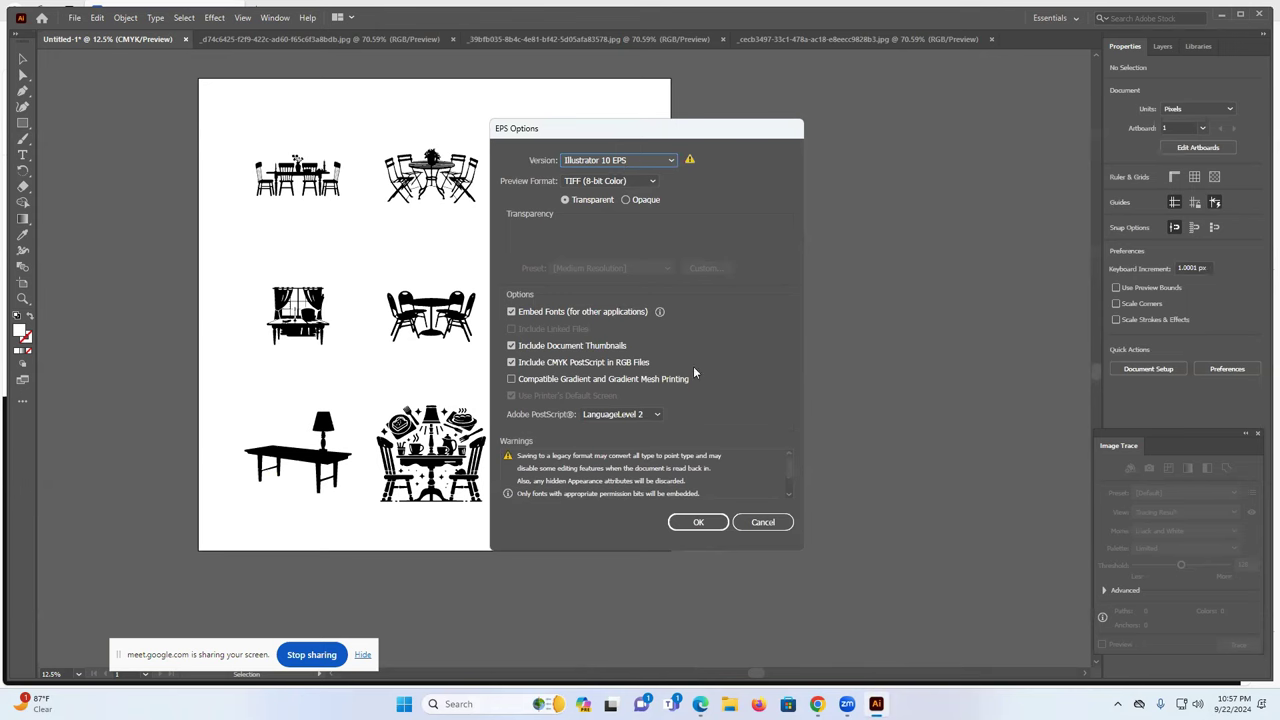
click(699, 523)
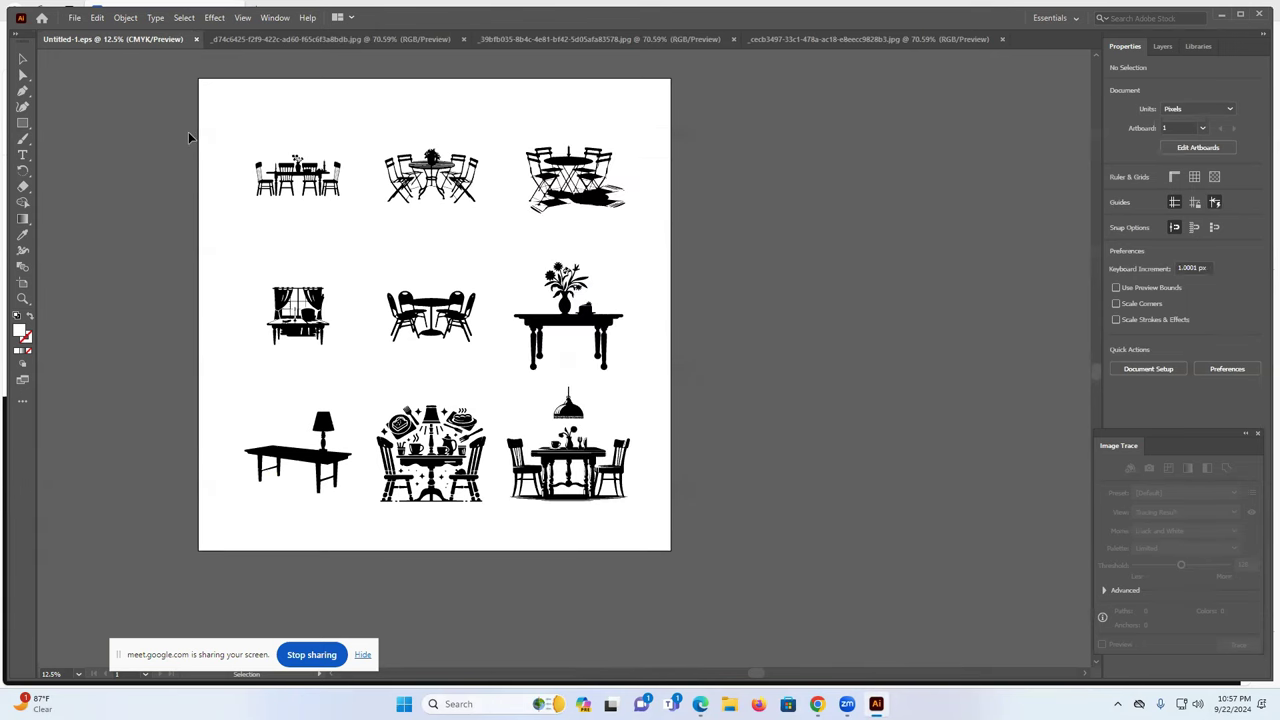
Export the silhouette sheet to Downloads as a JPEG named Untitled-1, using all artboards
click(74, 17)
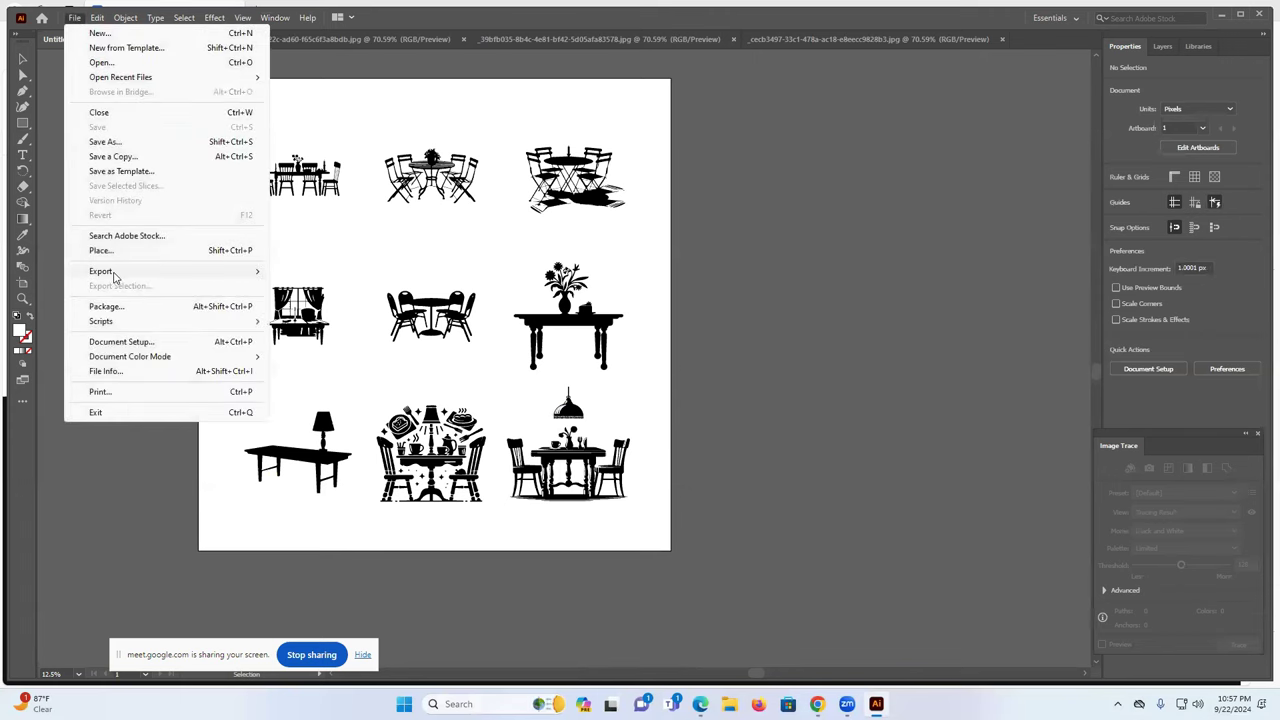
mouse_move(114, 276)
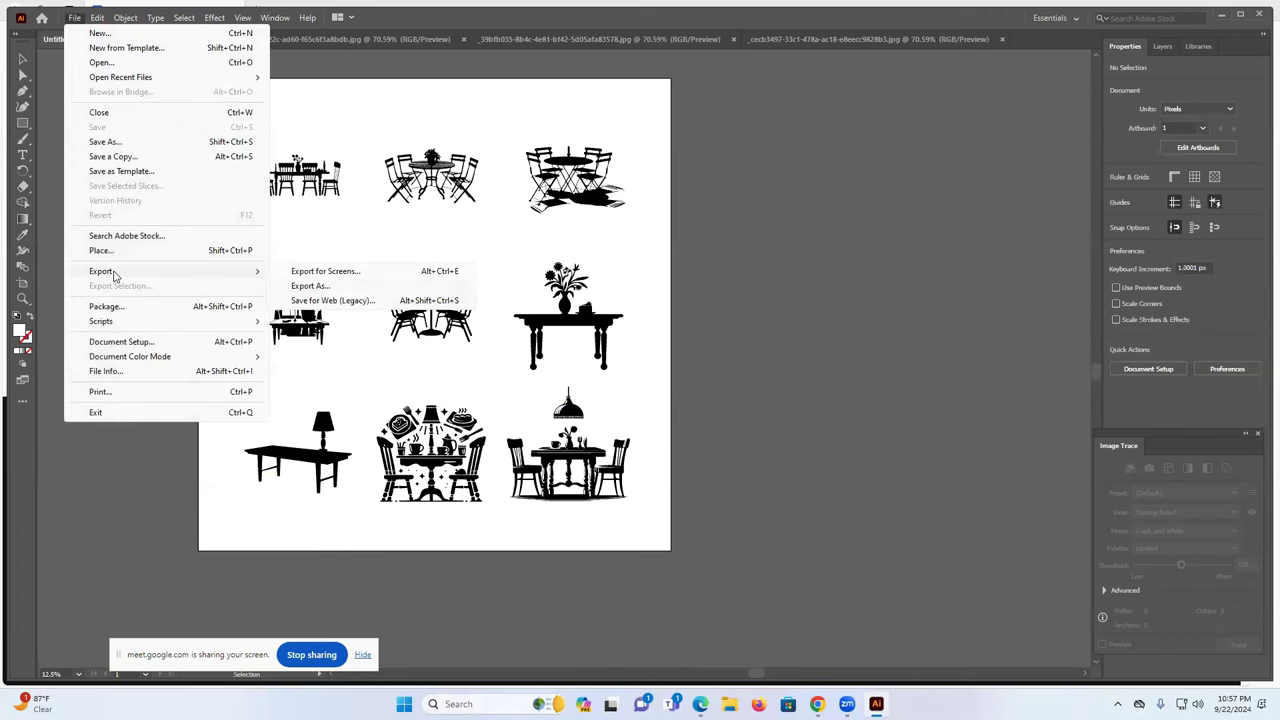
click(328, 288)
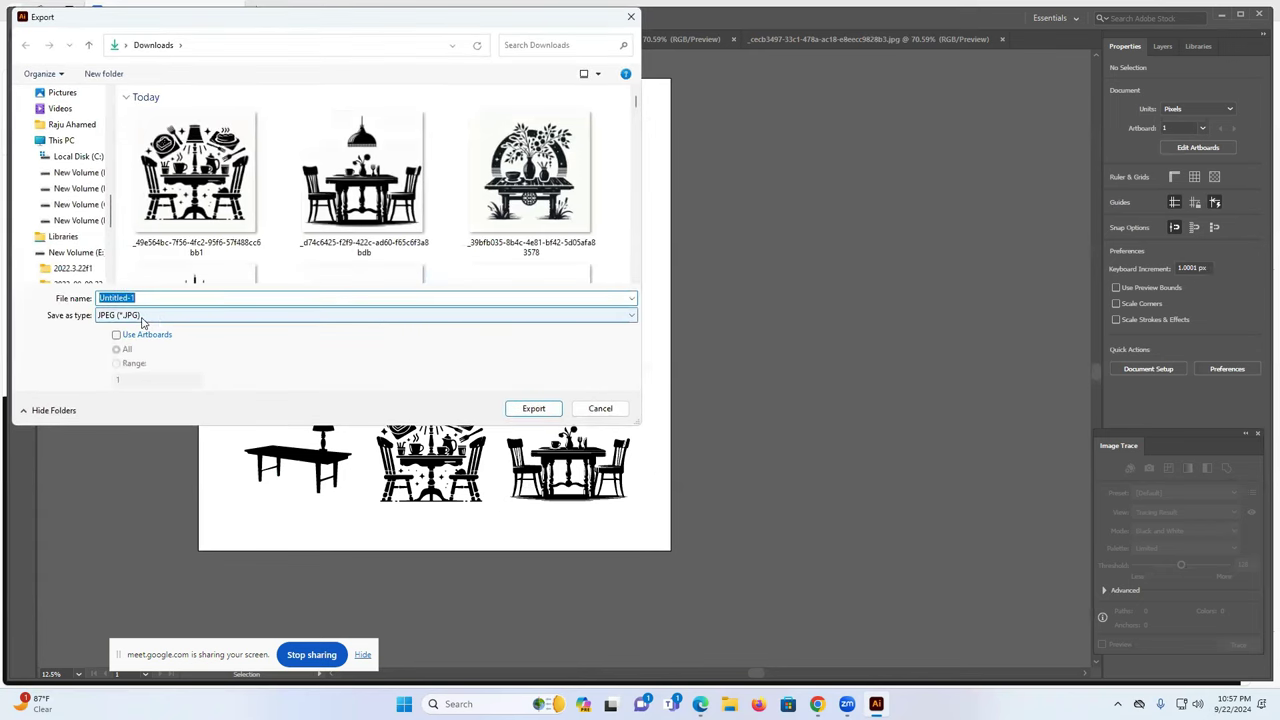
click(117, 337)
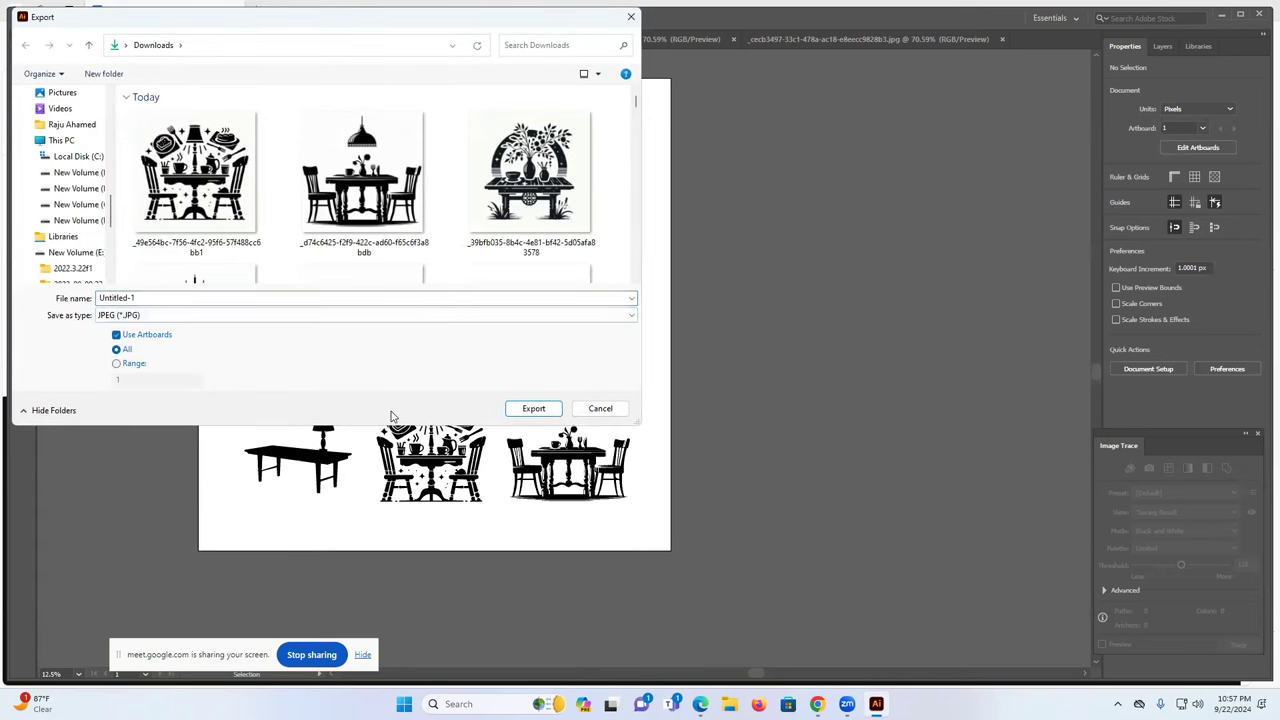
click(532, 410)
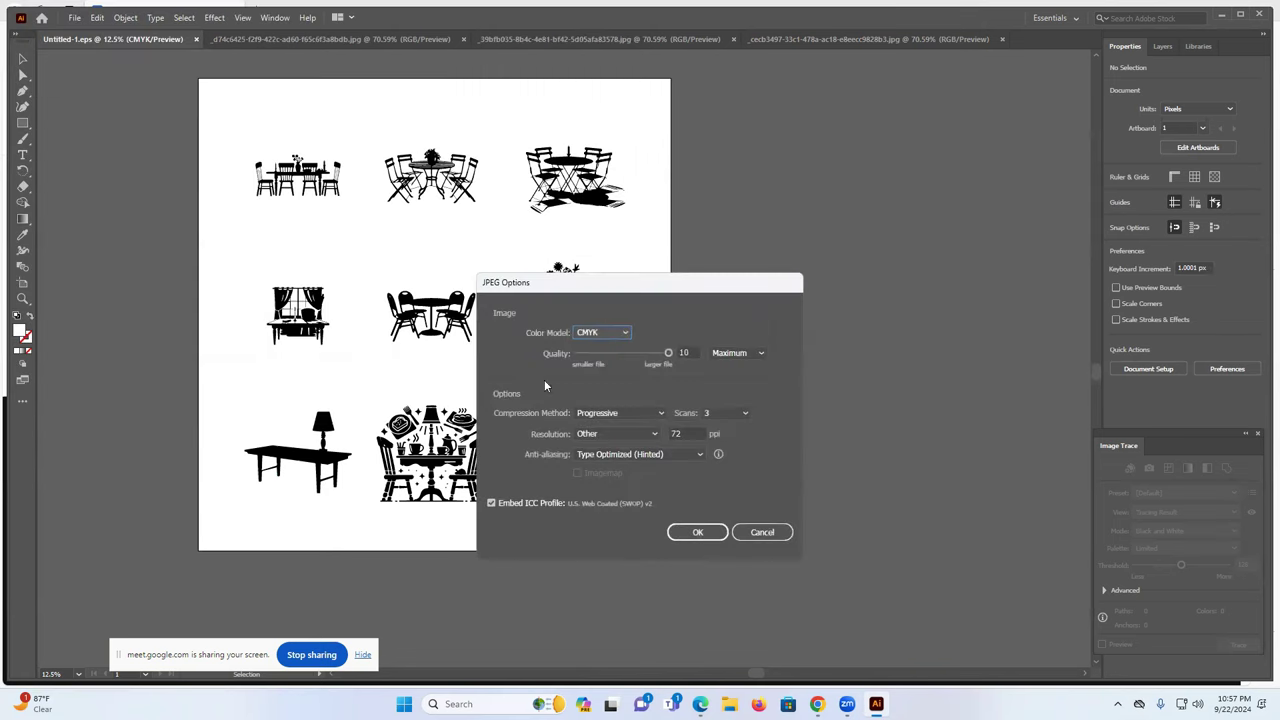
Set the JPEG color model to RGB and complete the export with the other options at their defaults
click(596, 335)
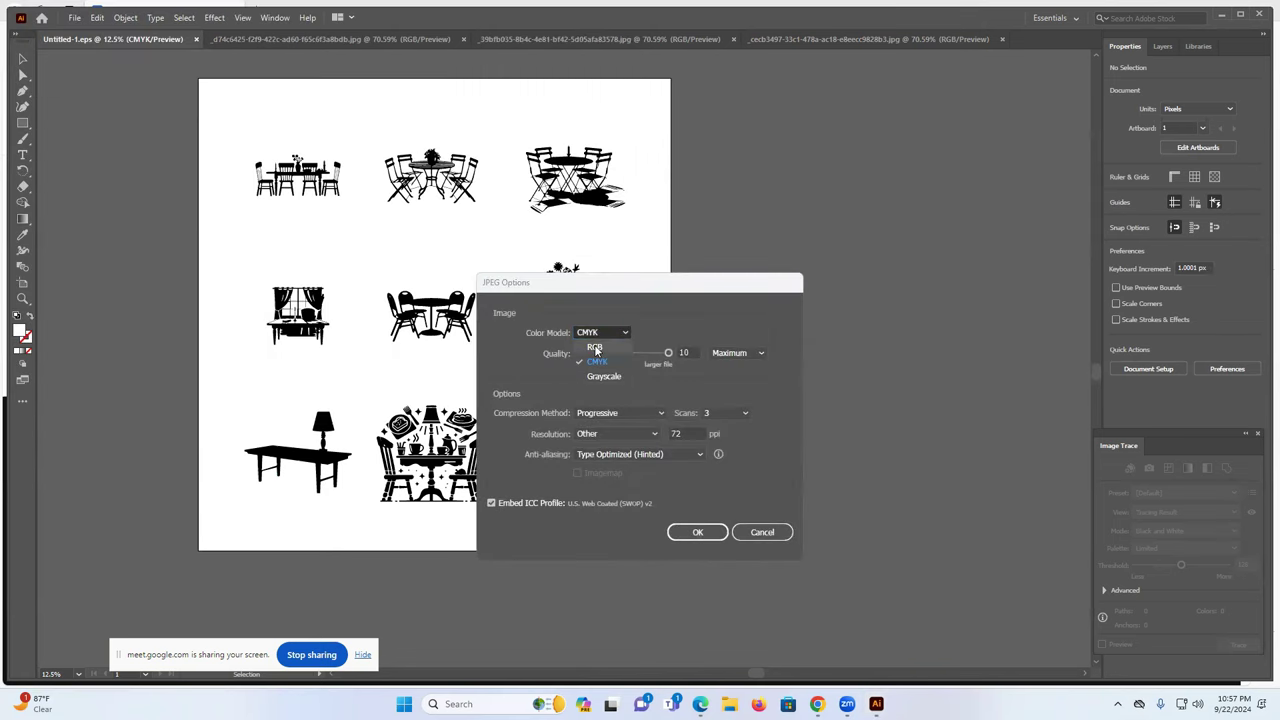
click(595, 347)
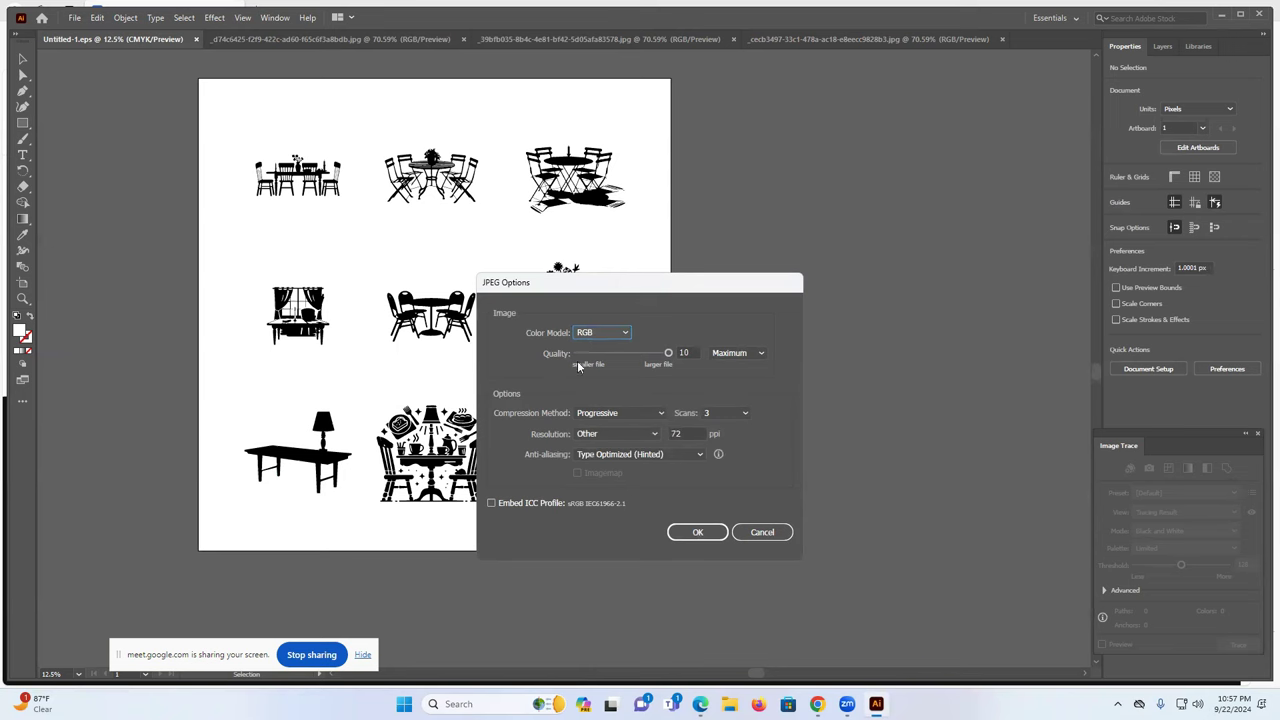
click(697, 532)
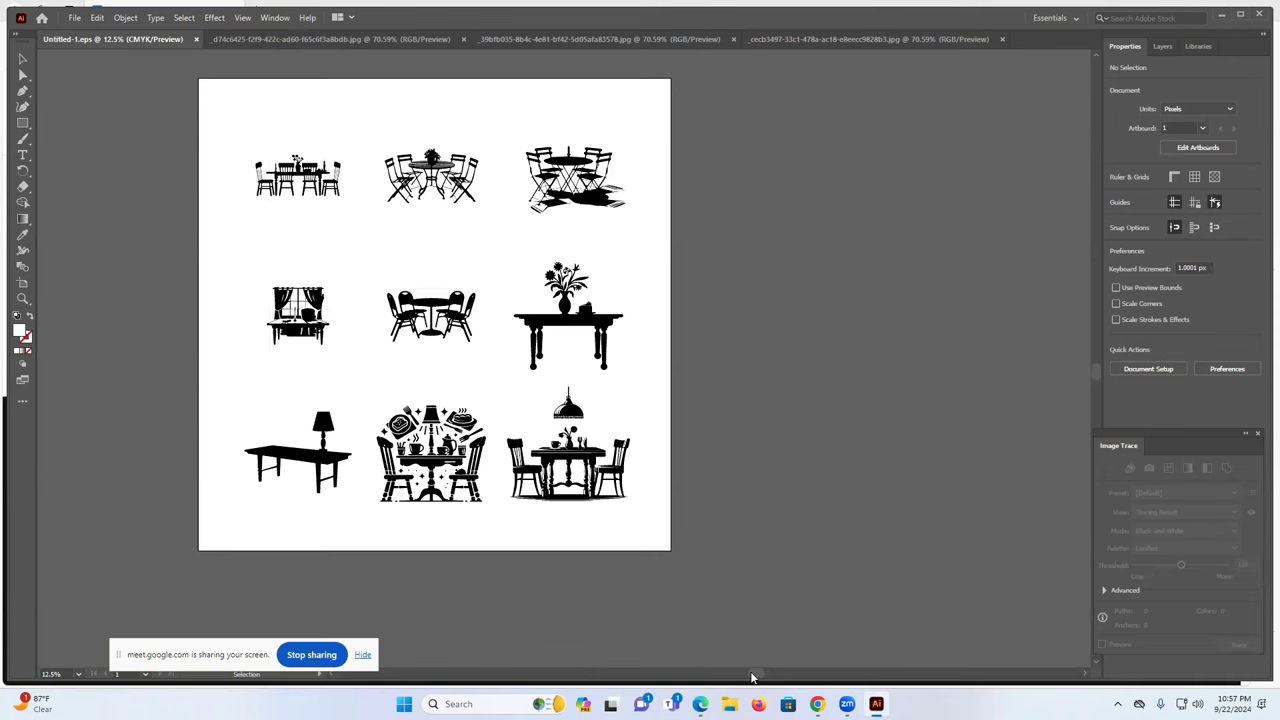
Open the Downloads folder in File Explorer and check the exported JPEG's file size in its properties
click(729, 704)
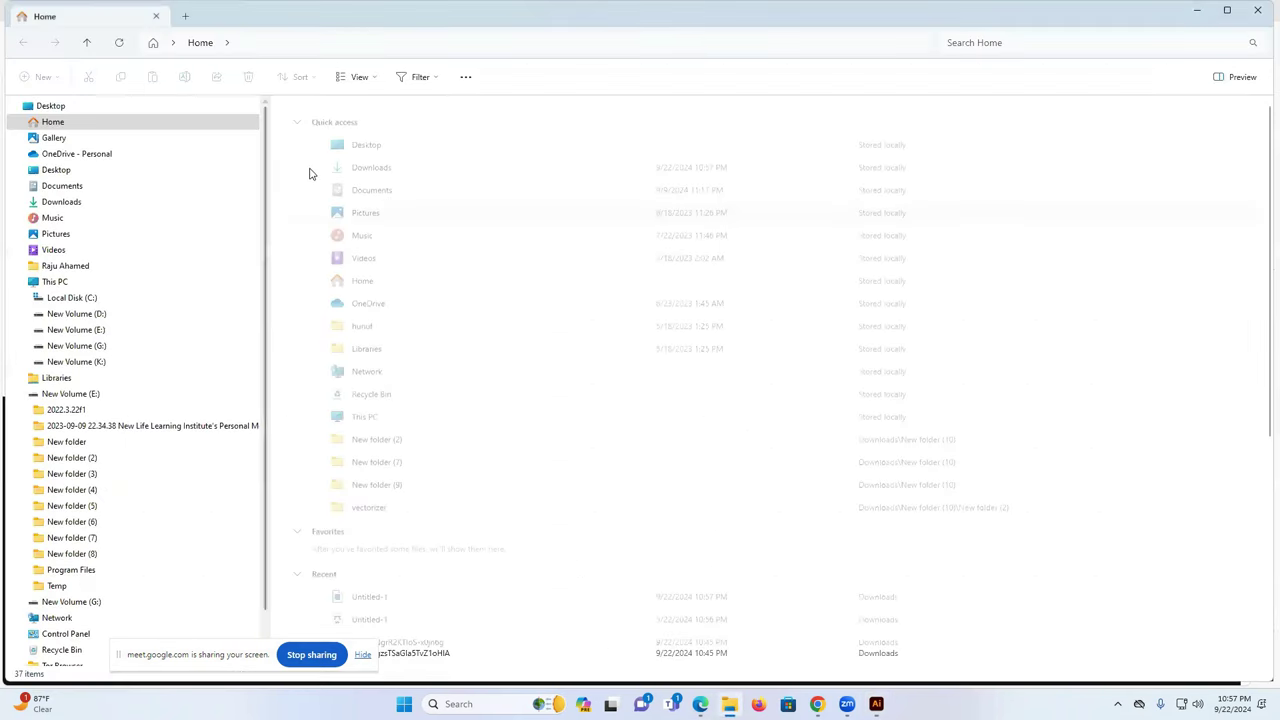
double_click(367, 156)
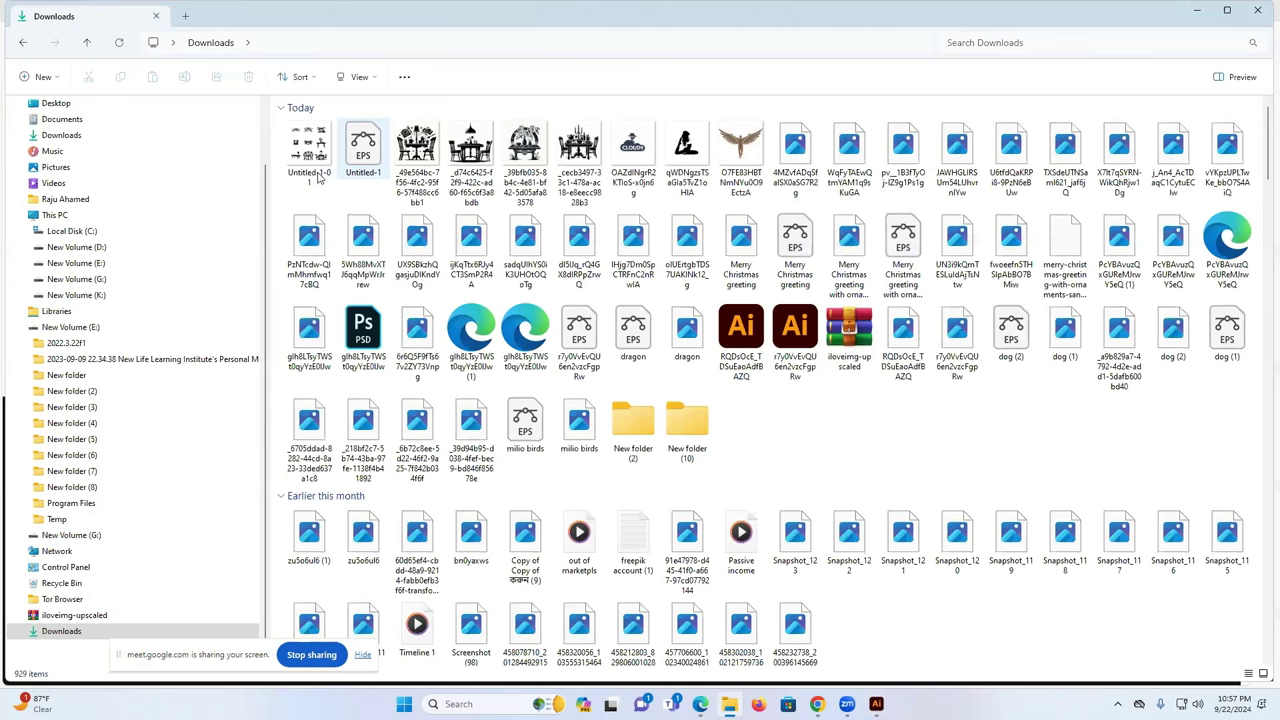
right_click(318, 176)
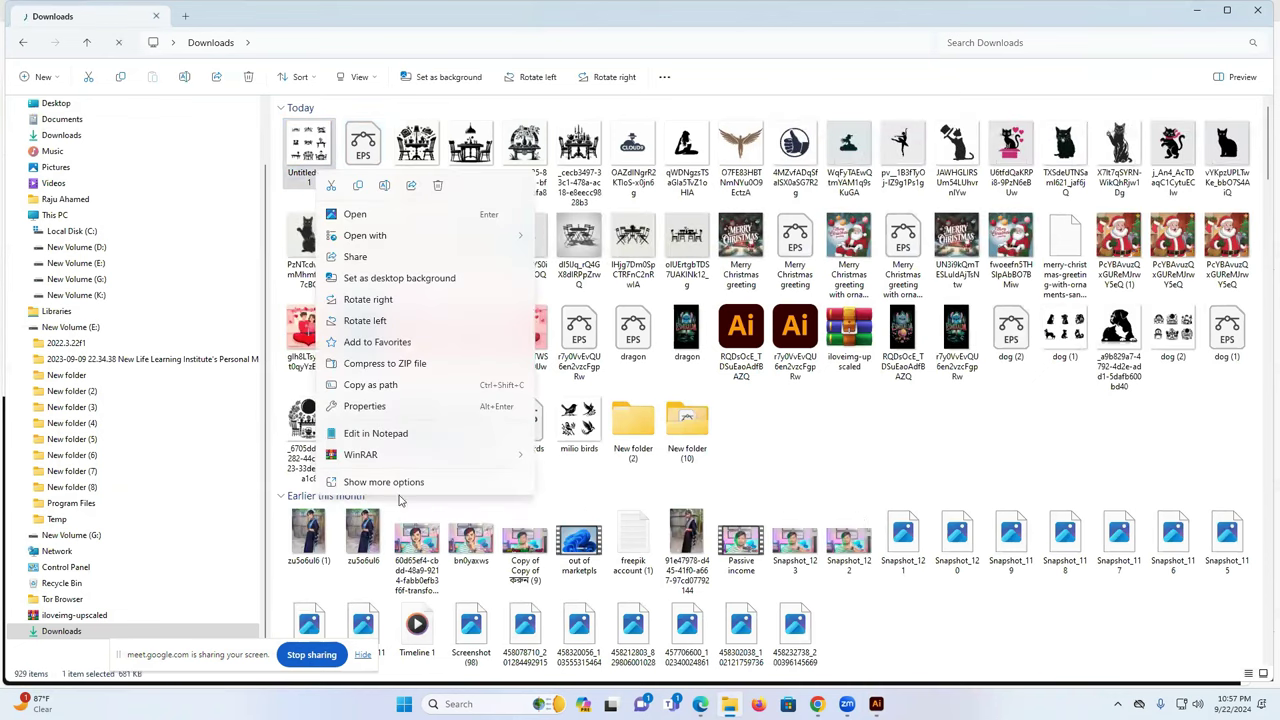
click(385, 482)
click(388, 519)
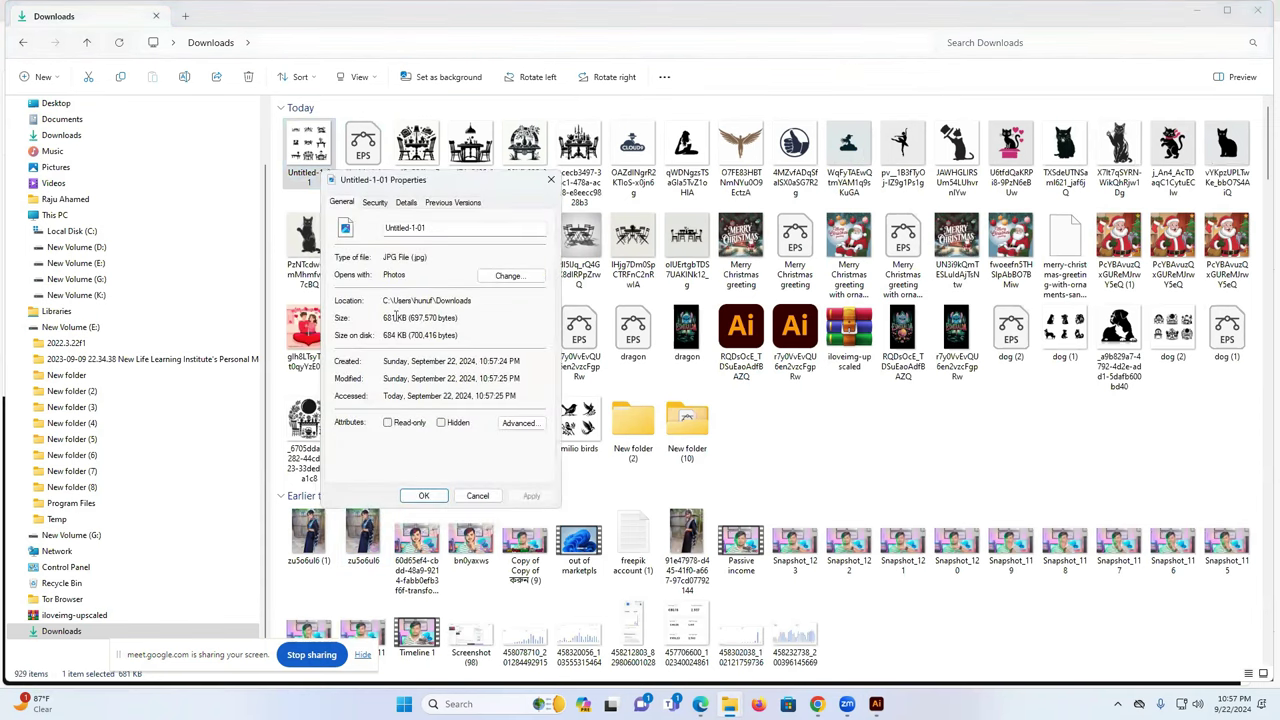
click(550, 180)
Switch back to Illustrator, close the open documents and quit the program
key(alt+Tab)
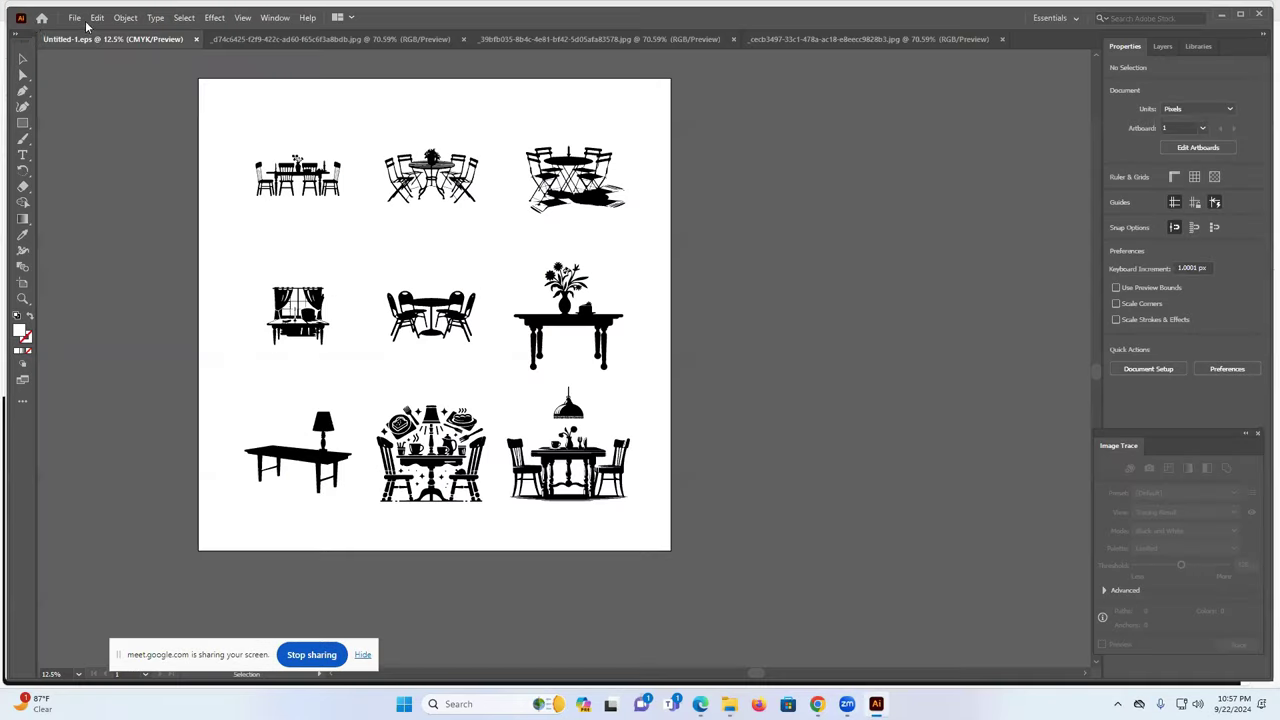
key(ctrl+w)
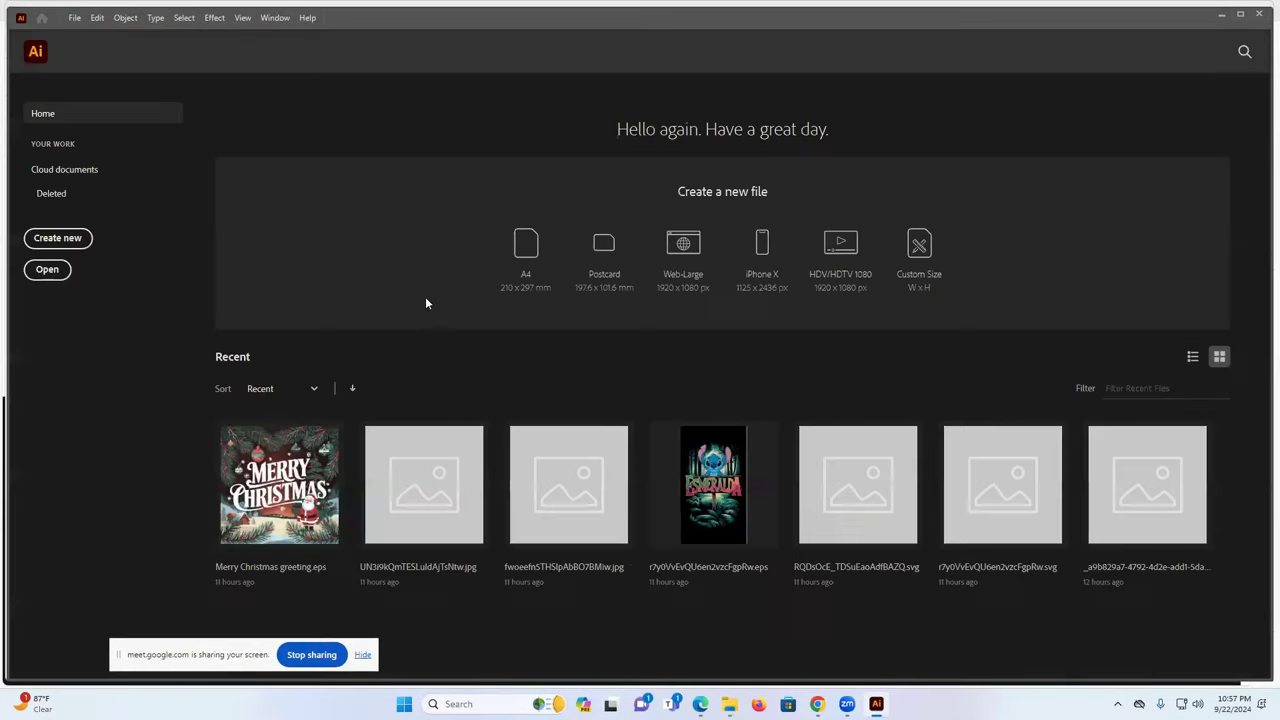
click(57, 238)
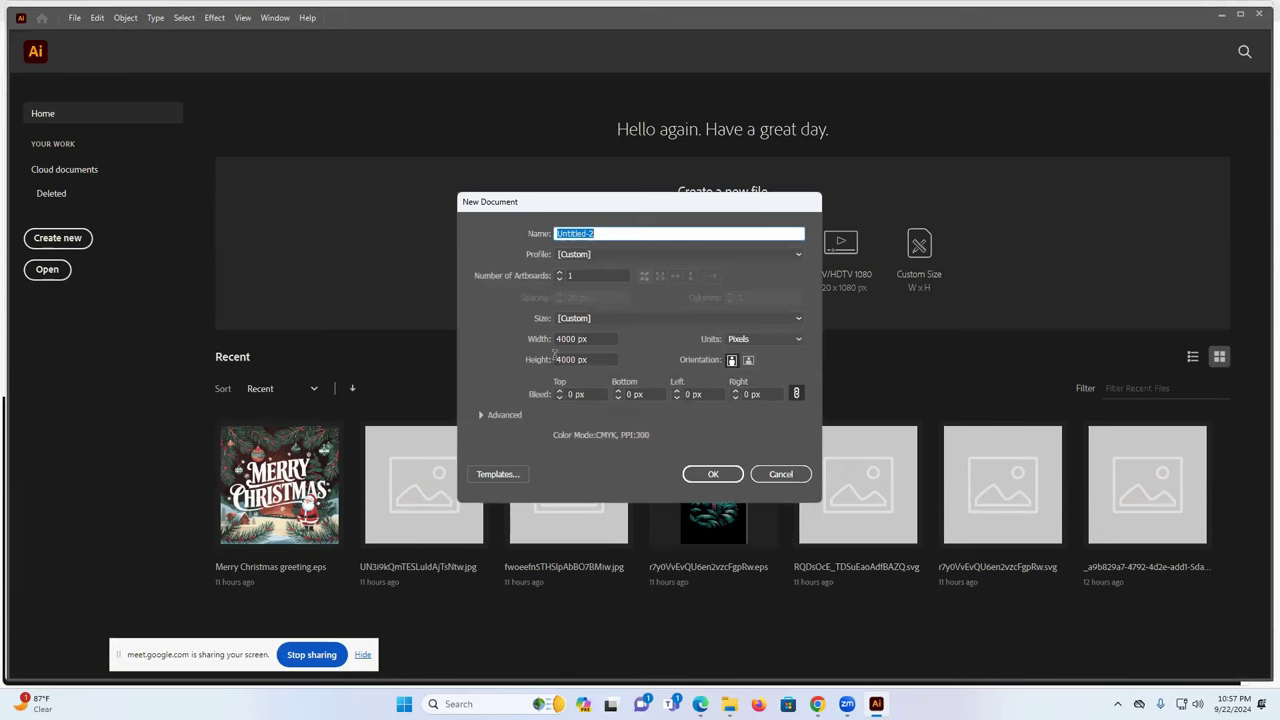
click(780, 474)
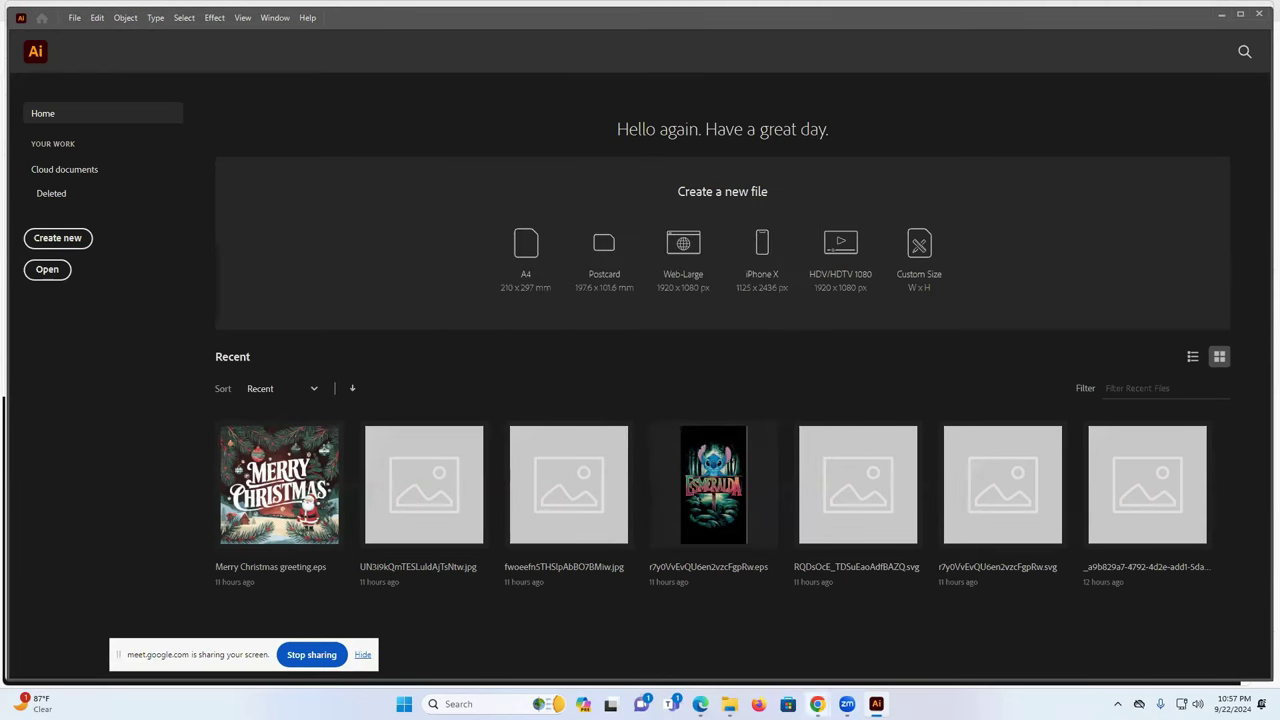
click(1260, 18)
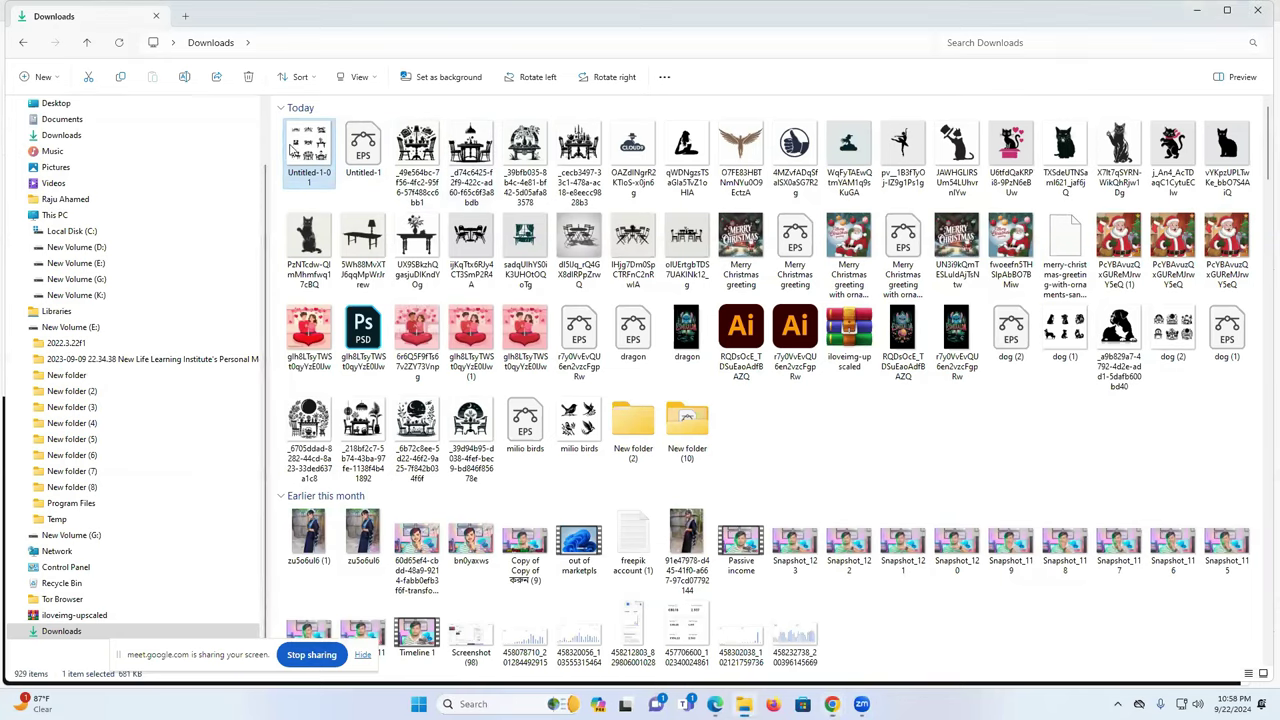
Rename the exported JPEG and the Untitled-1 EPS together as "tabel 9"
drag(290, 148, 370, 122)
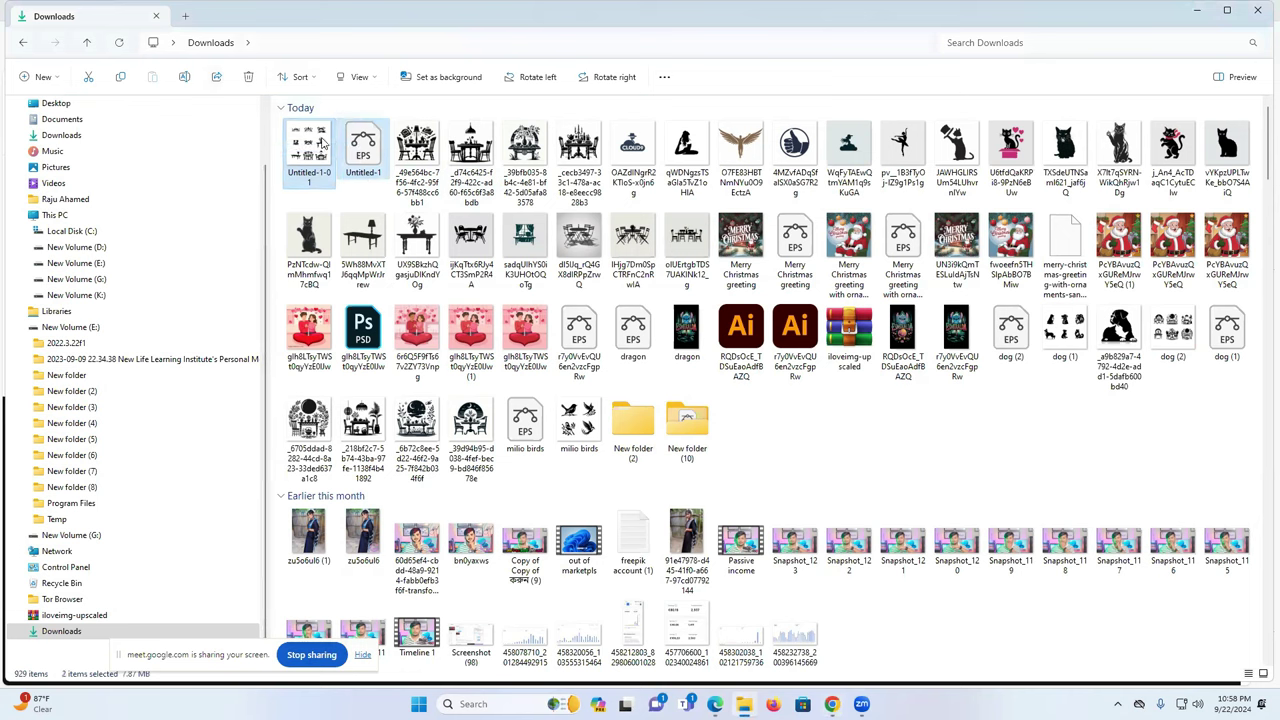
click(184, 77)
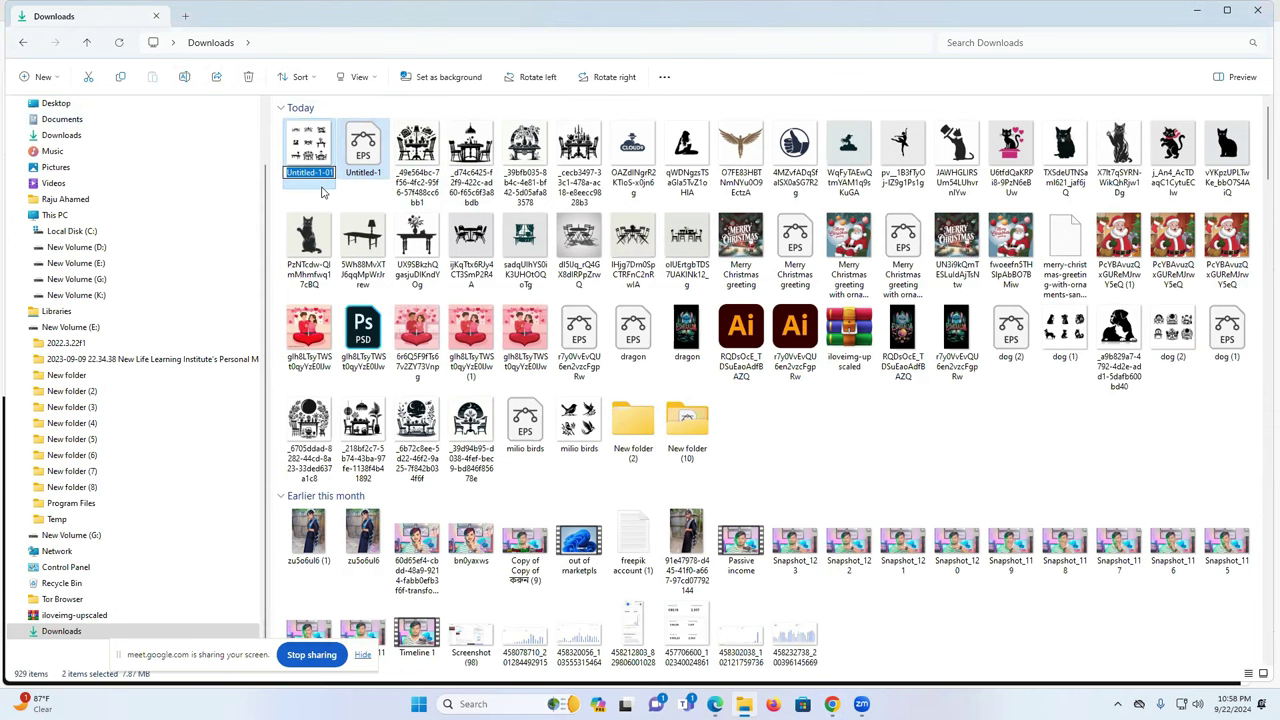
text(tabel 9)
click(843, 451)
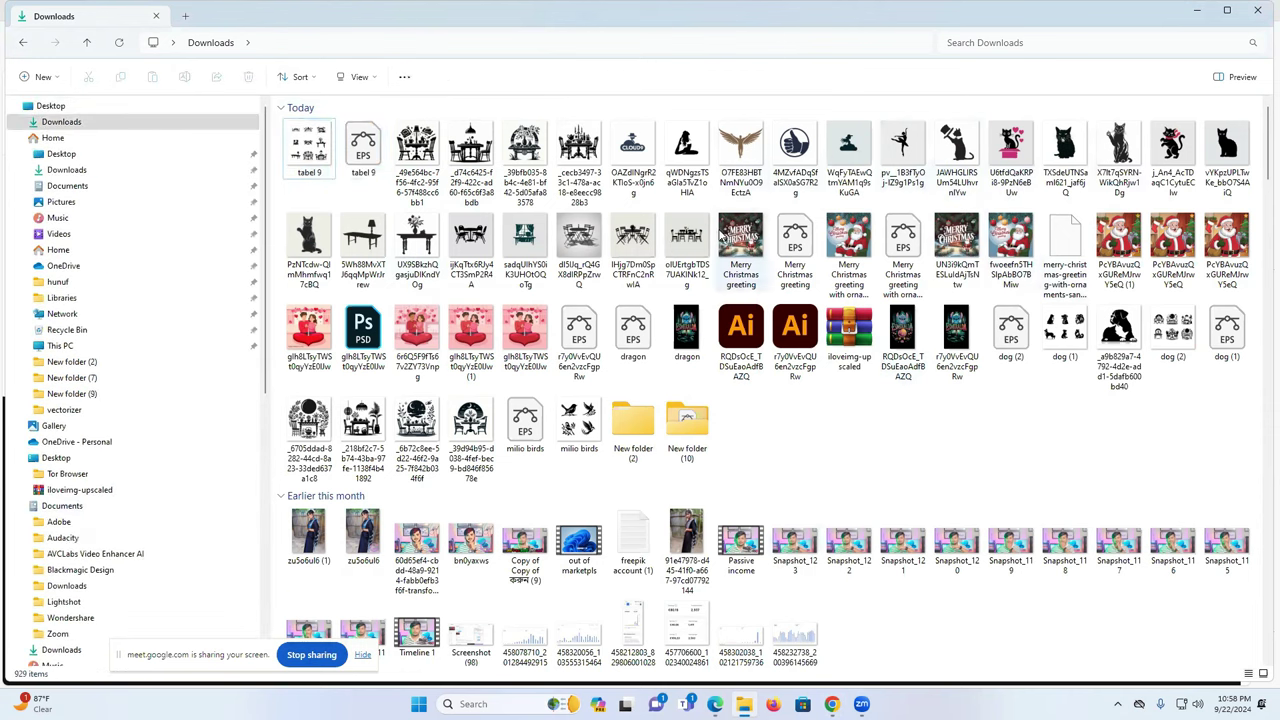
Check the detailed properties of the tabel 9 JPEG, including its title and pixel dimensions
right_click(305, 152)
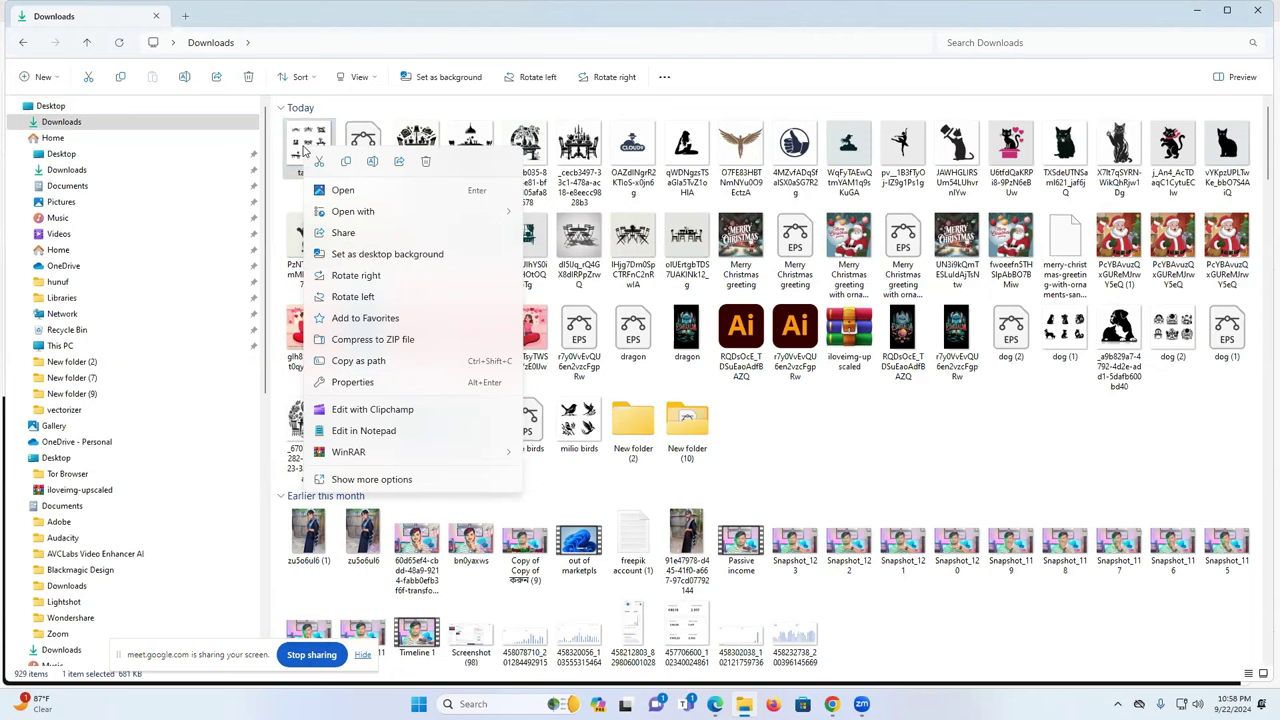
click(362, 383)
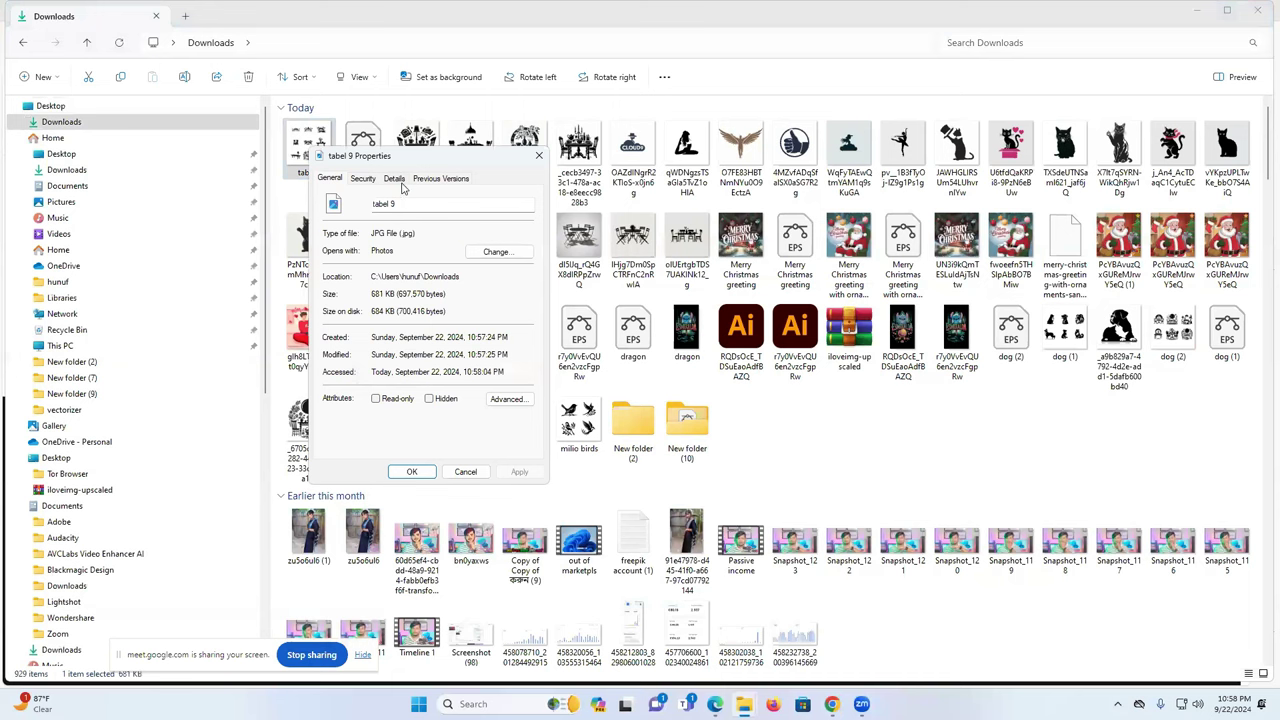
click(401, 184)
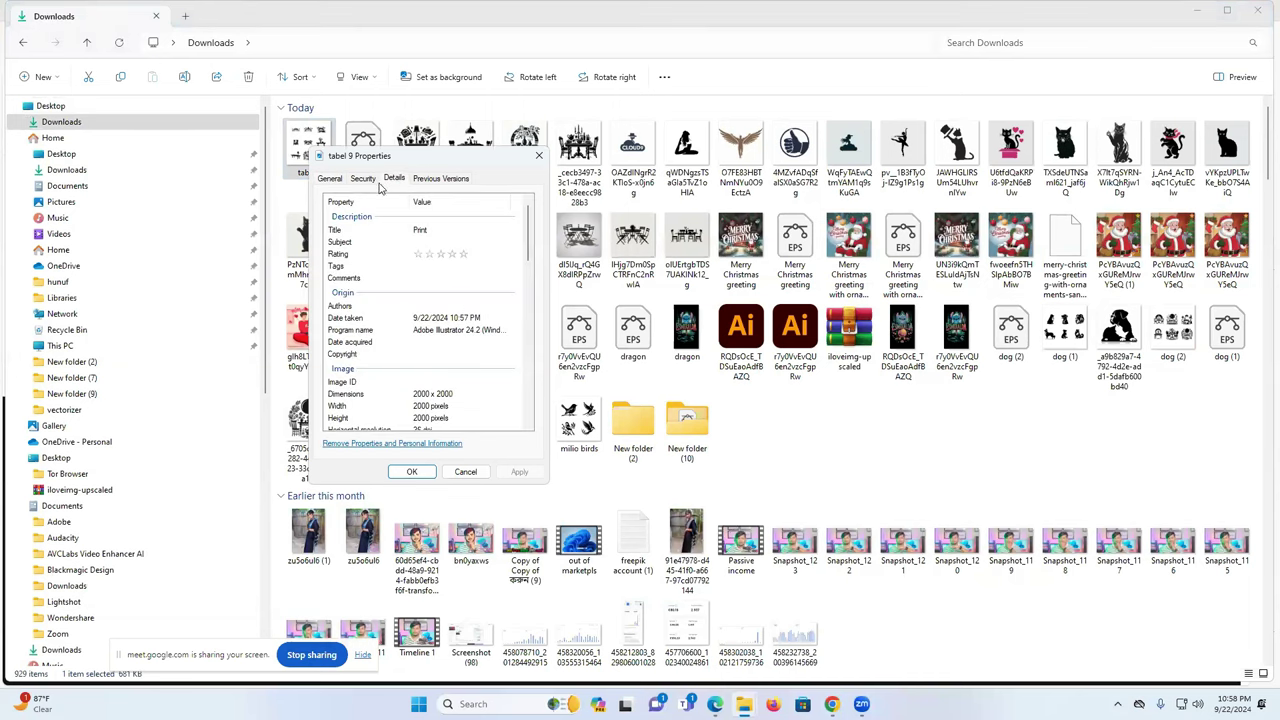
click(538, 157)
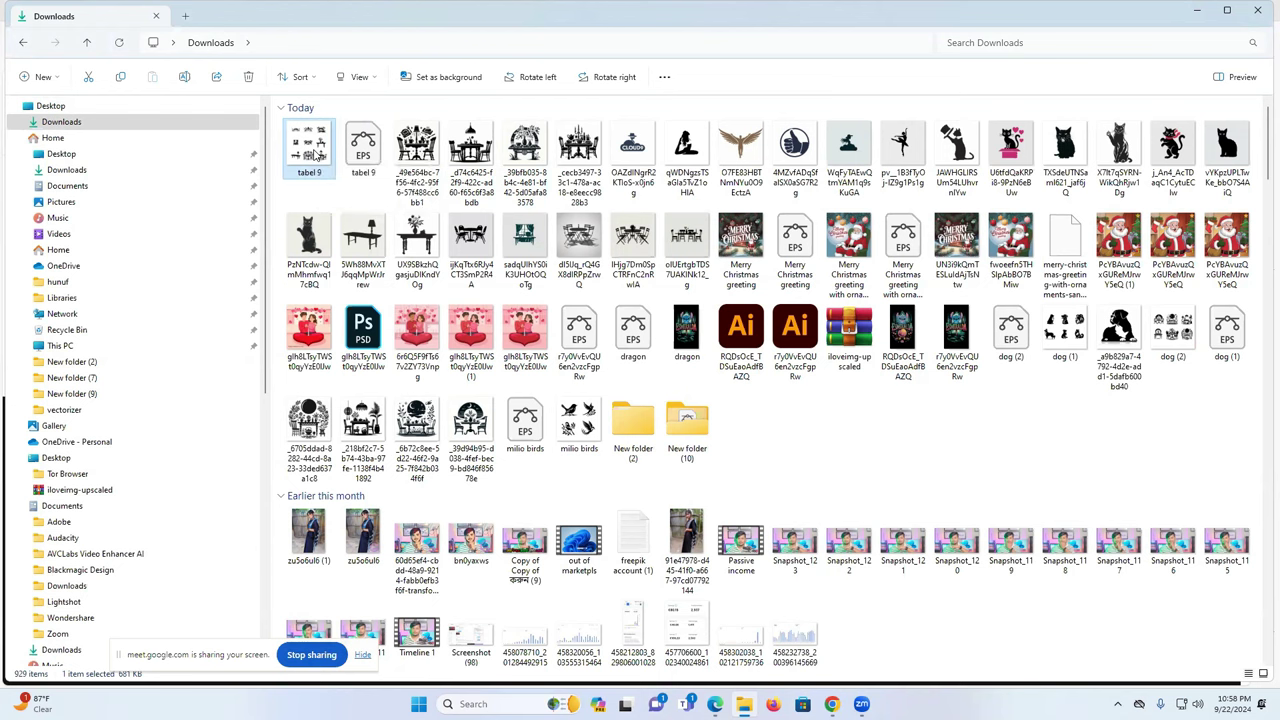
Open the title in the tabel 9 JPEG's detailed file properties for editing
right_click(318, 155)
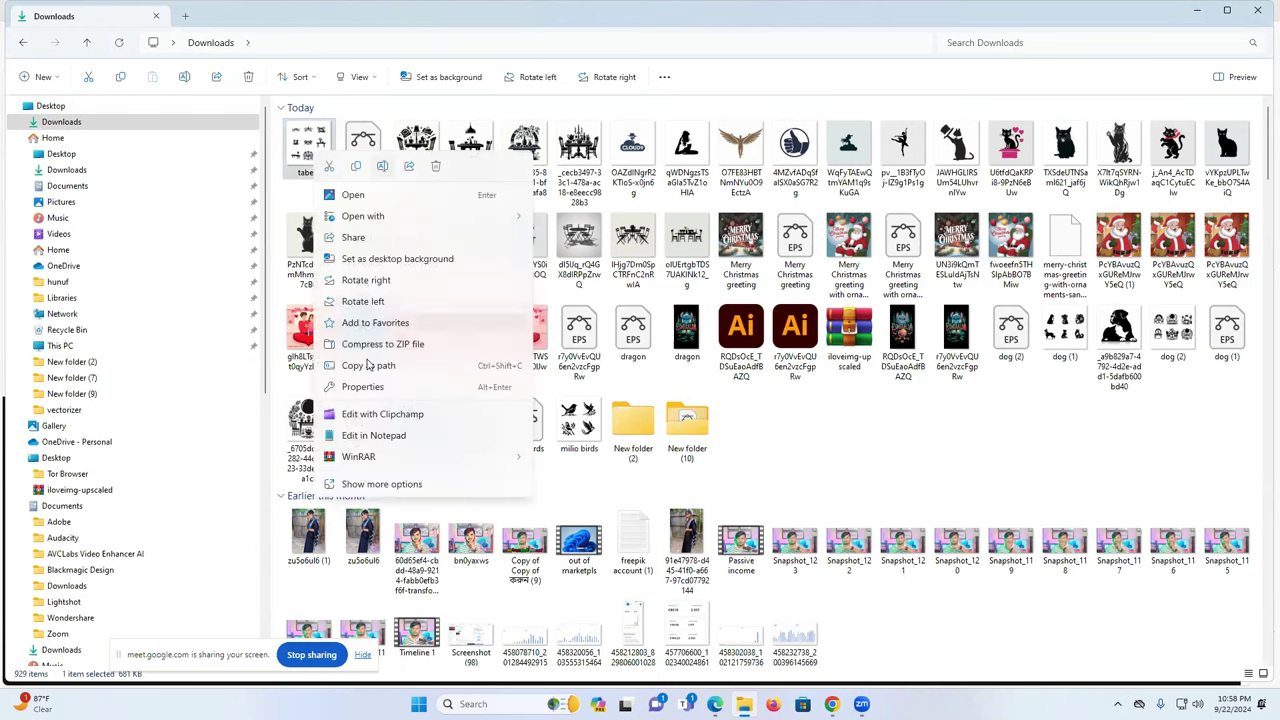
click(368, 388)
click(404, 186)
click(362, 236)
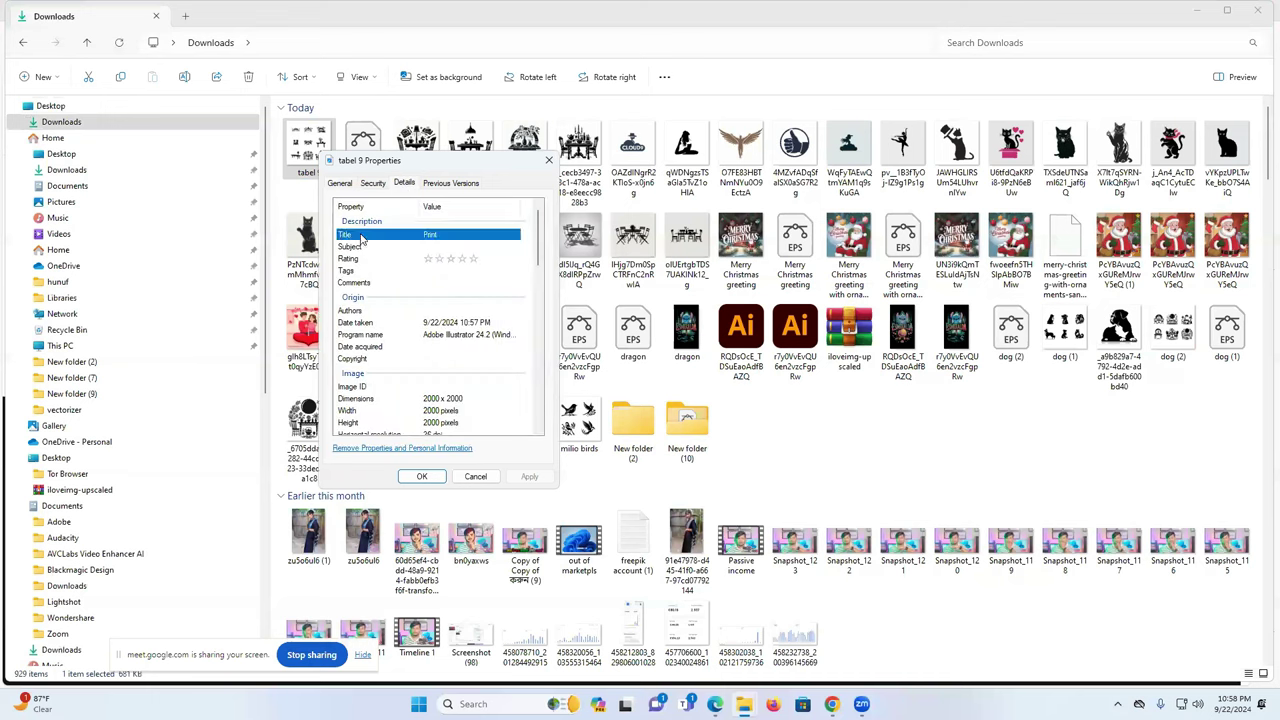
click(443, 233)
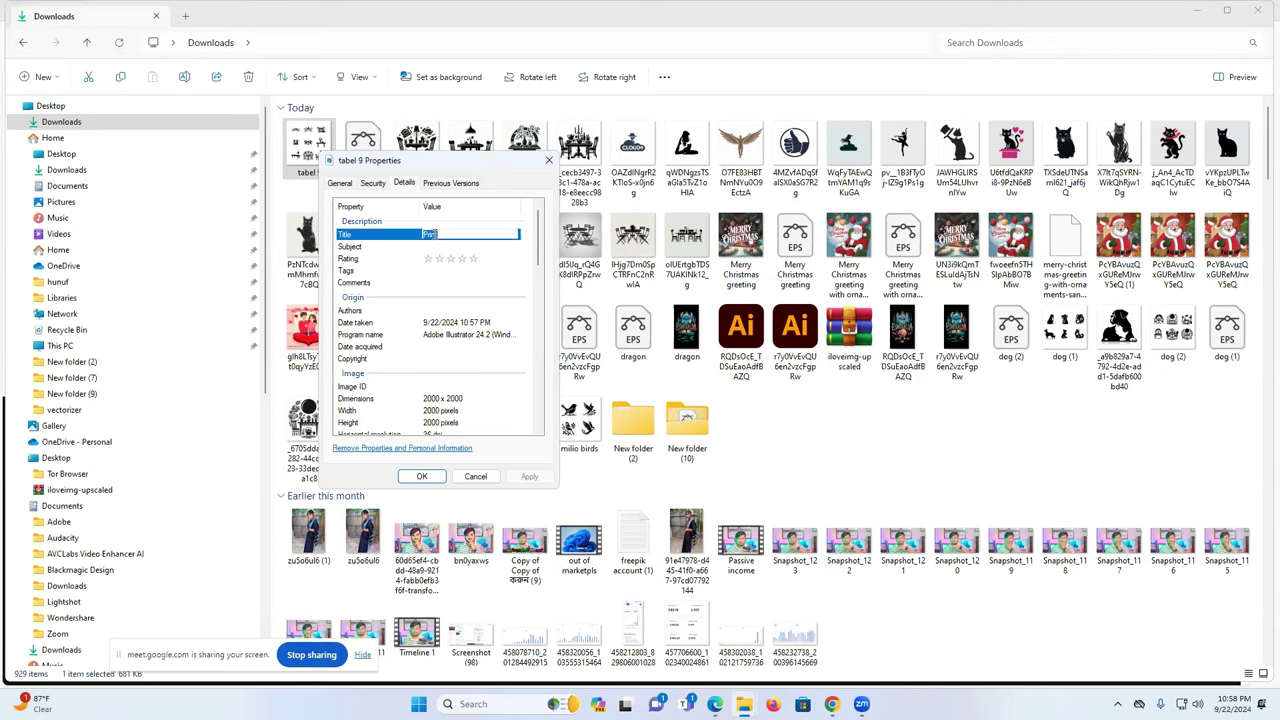
Switch to Chrome and copy the line "A vector silhouette image of a table on a white background" from Google Translate's source text
mouse_move(831, 704)
click(787, 676)
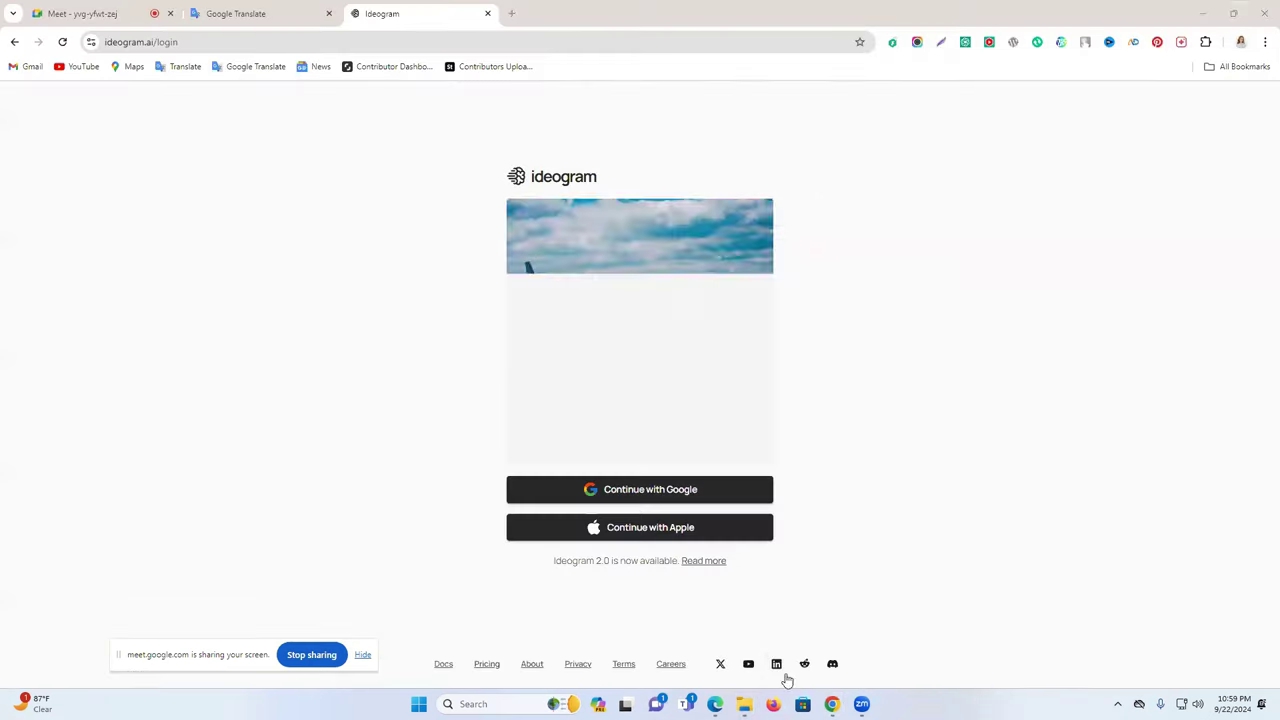
click(234, 12)
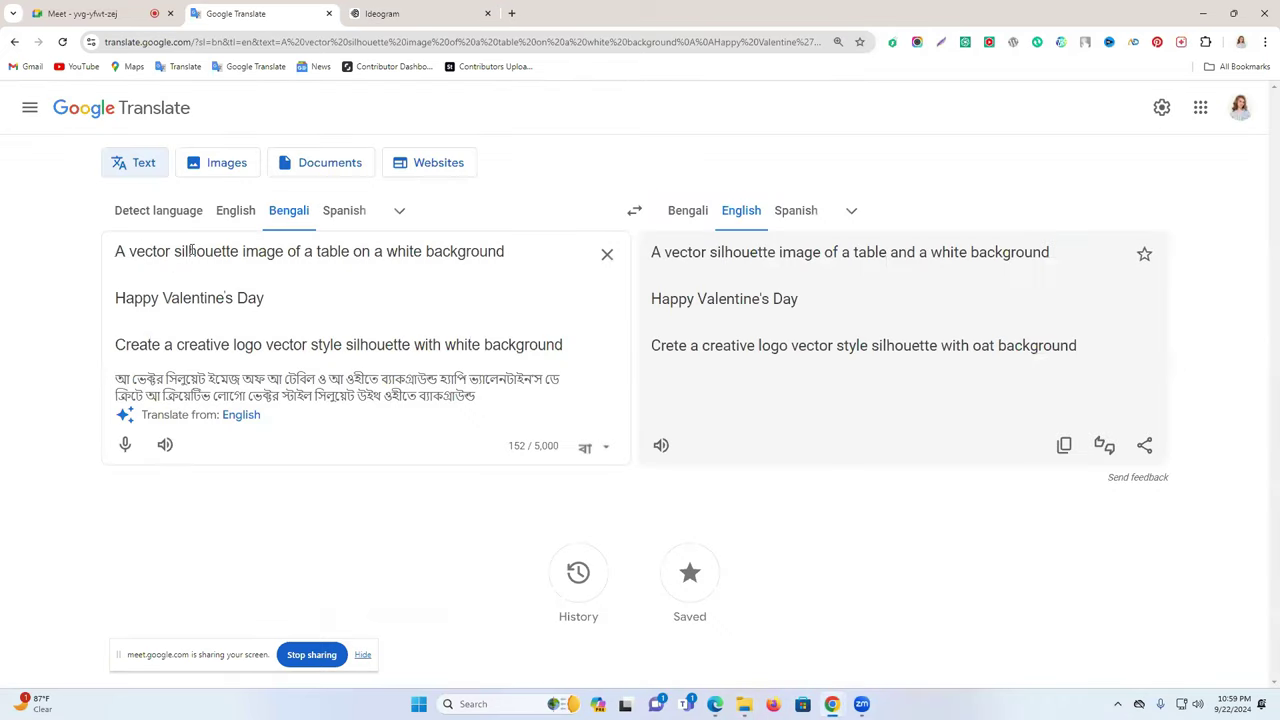
triple_click(381, 255)
key(ctrl+c)
Set the JPEG's title to "A vector silhouette image of a table on a white background" and its rating to five stars
mouse_move(733, 697)
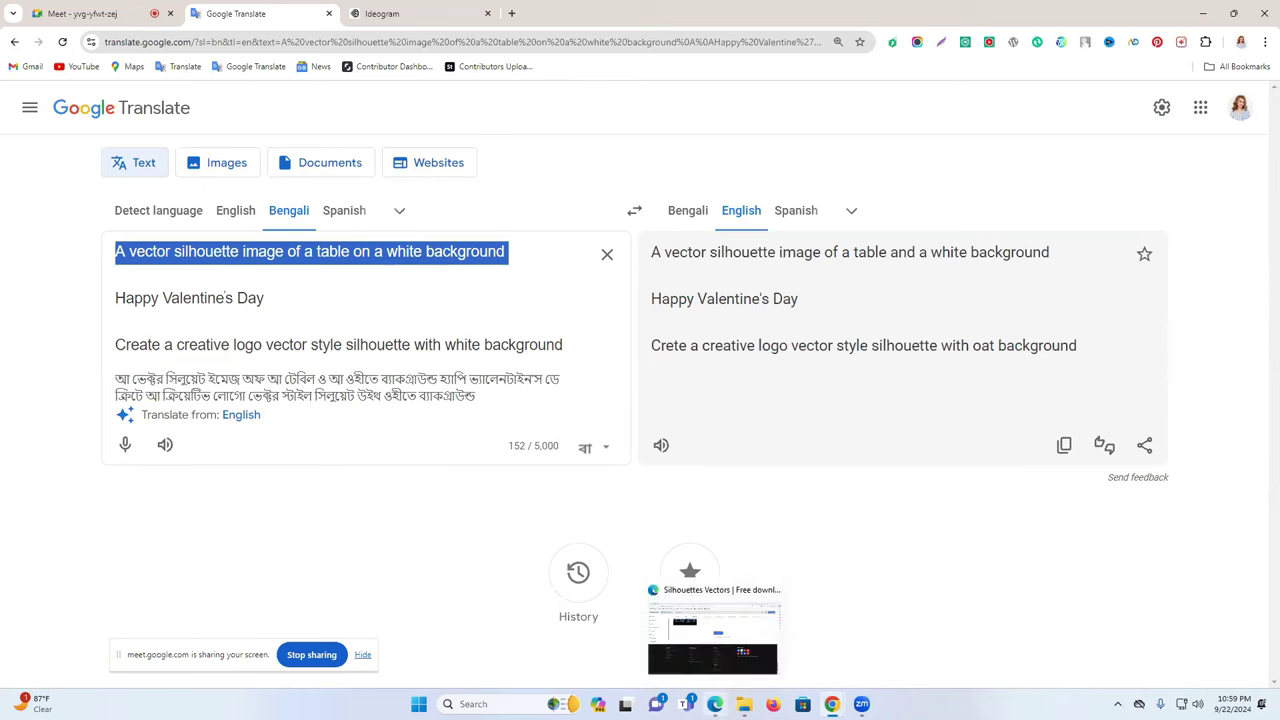
click(785, 637)
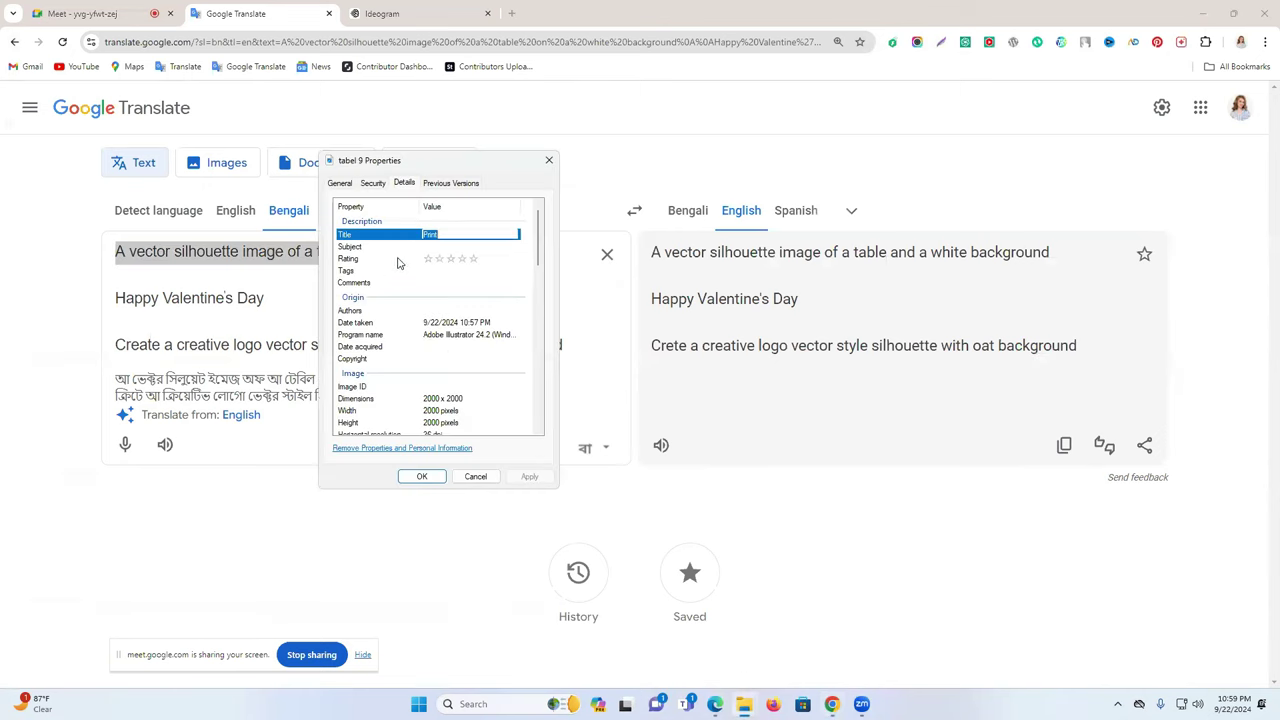
click(453, 234)
text(A vector silhouette image of a table and a white background)
click(475, 260)
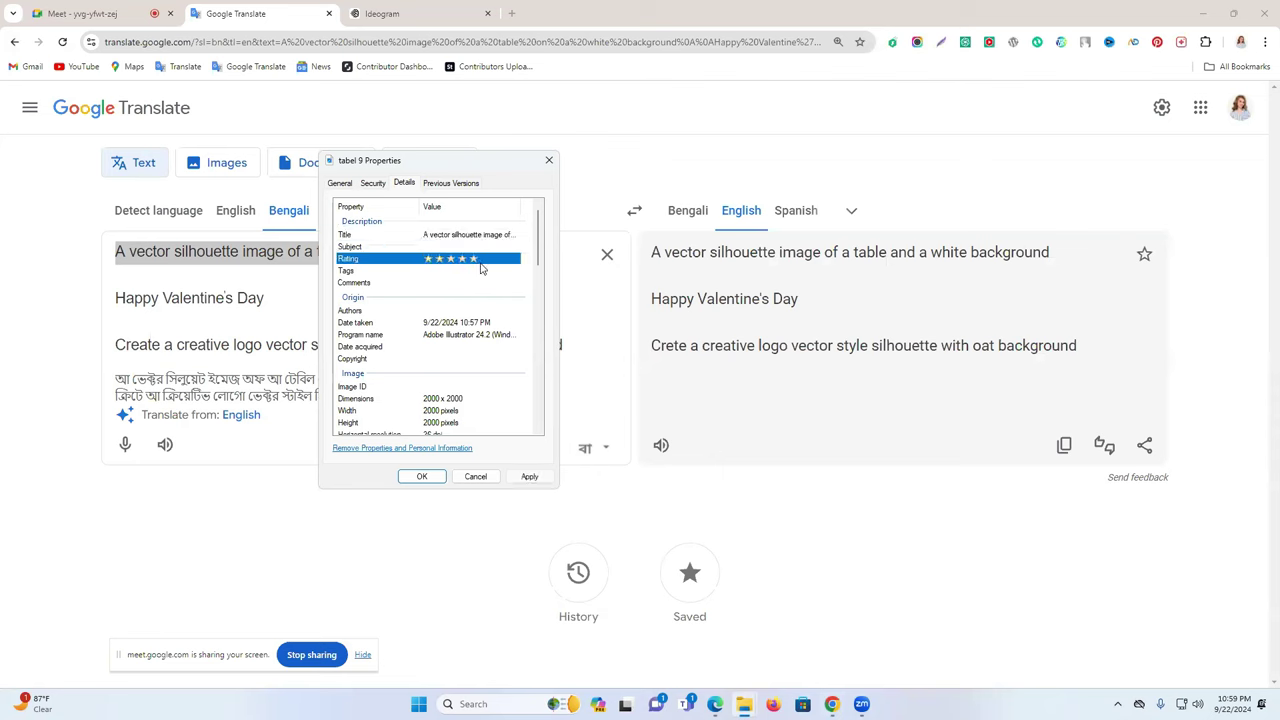
Open the bookmarked Microstock keyword tool in a new Chrome tab to find tags for the JPEG
click(370, 271)
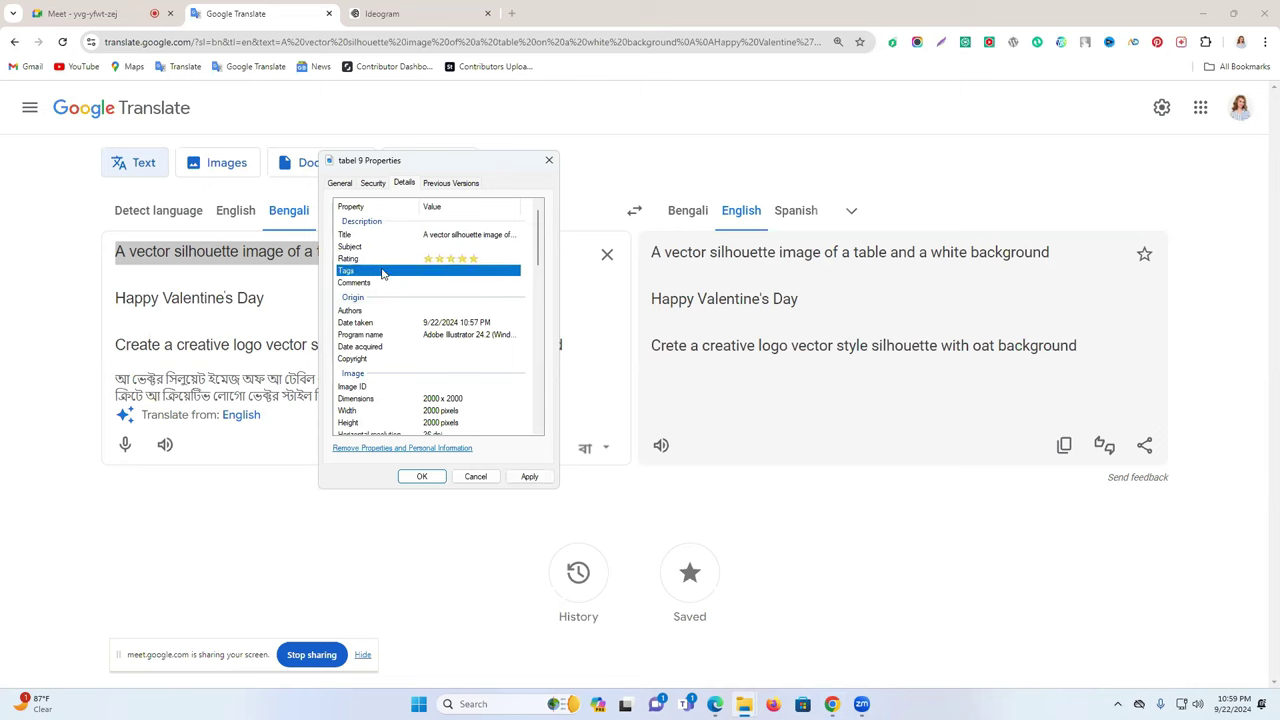
click(513, 12)
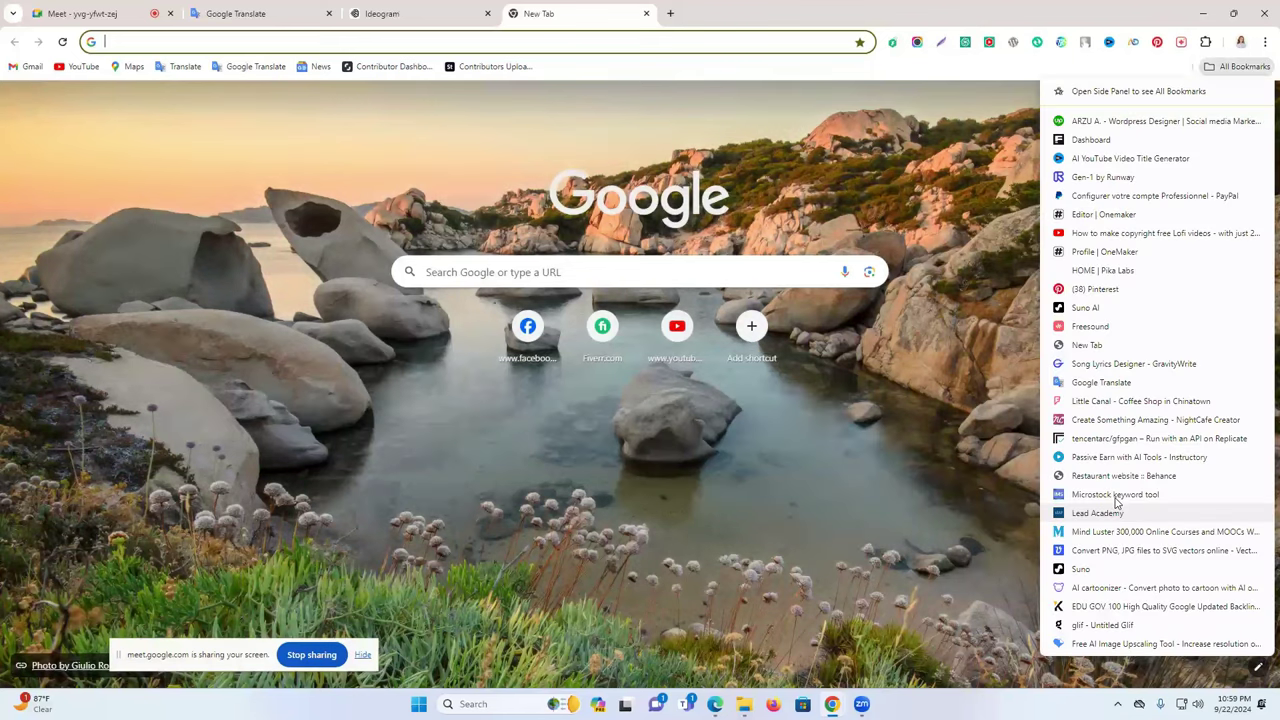
click(1117, 500)
click(415, 12)
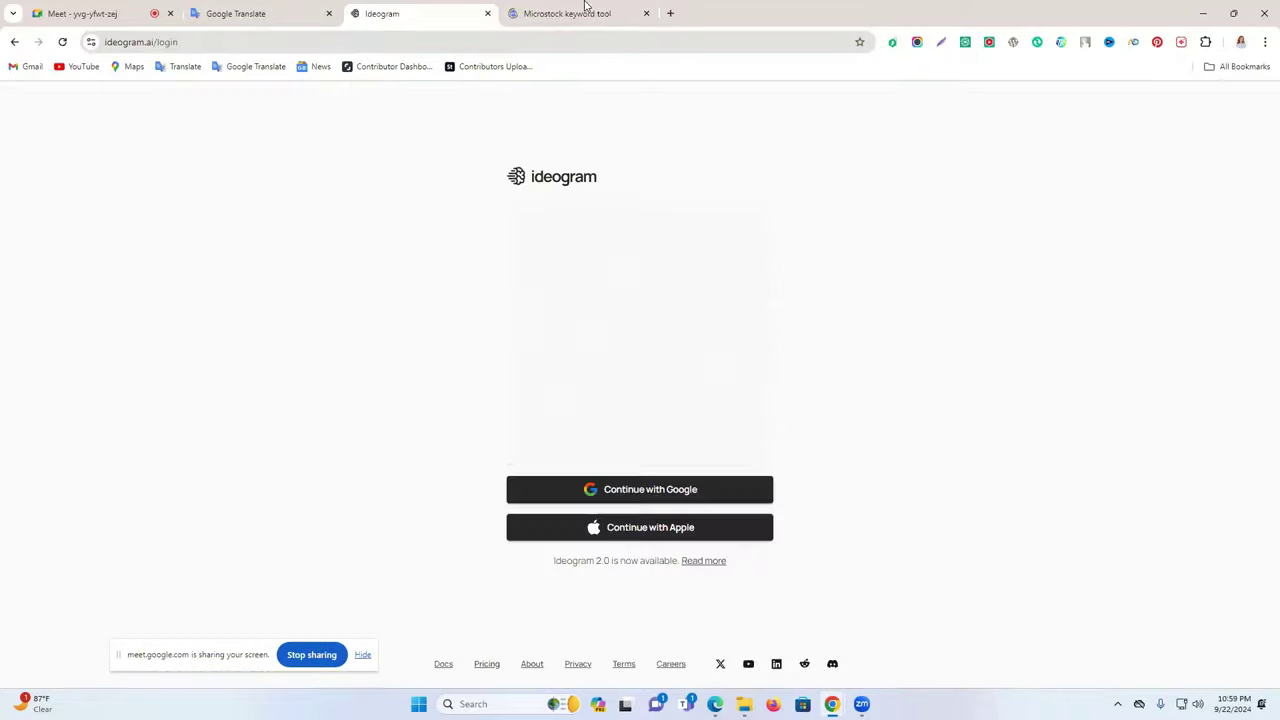
Search the Microstock keyword tool for "A vector silhouette image of a table on a white background"
click(571, 12)
click(453, 160)
key(ctrl+v)
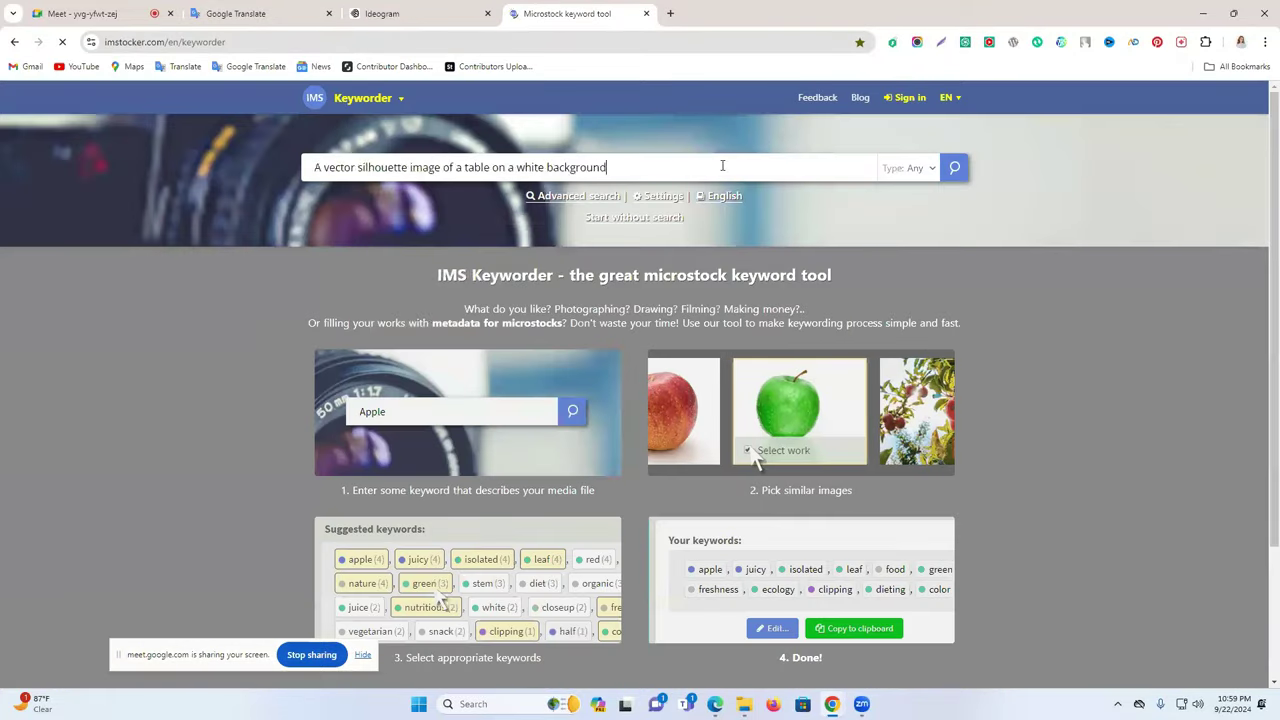
click(954, 167)
click(468, 167)
key(ctrl+v)
key(Return)
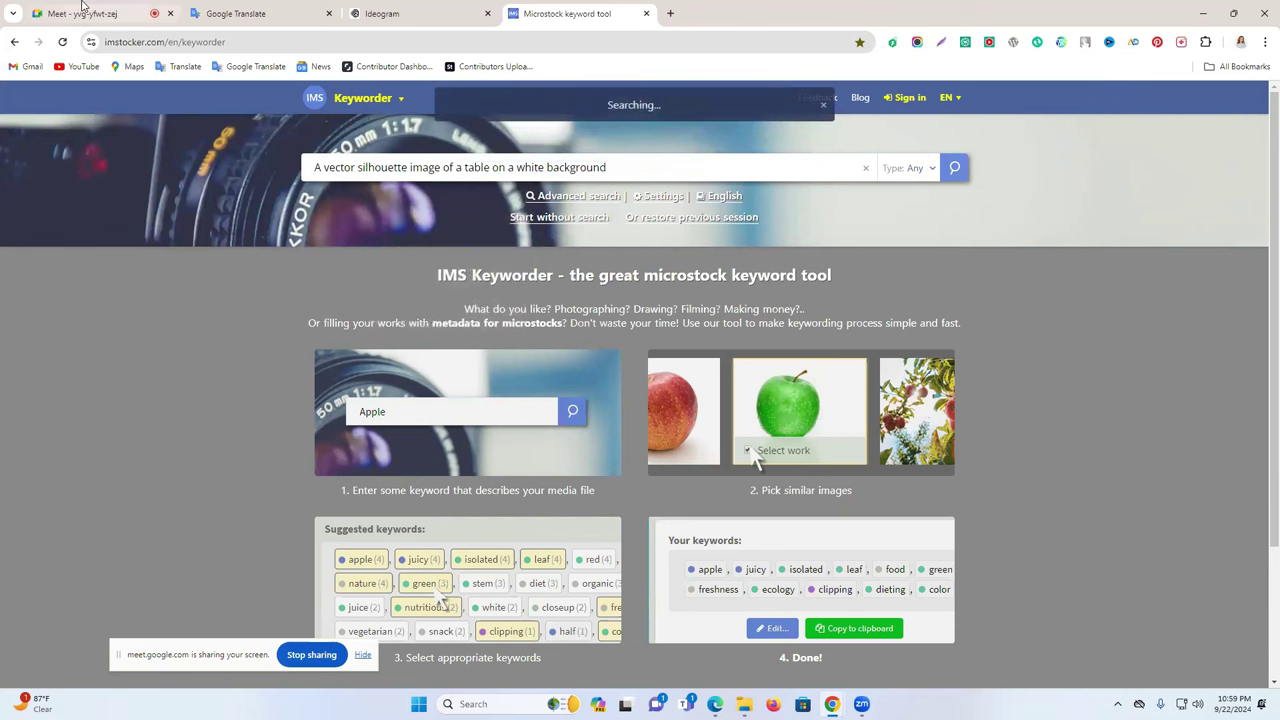
click(83, 7)
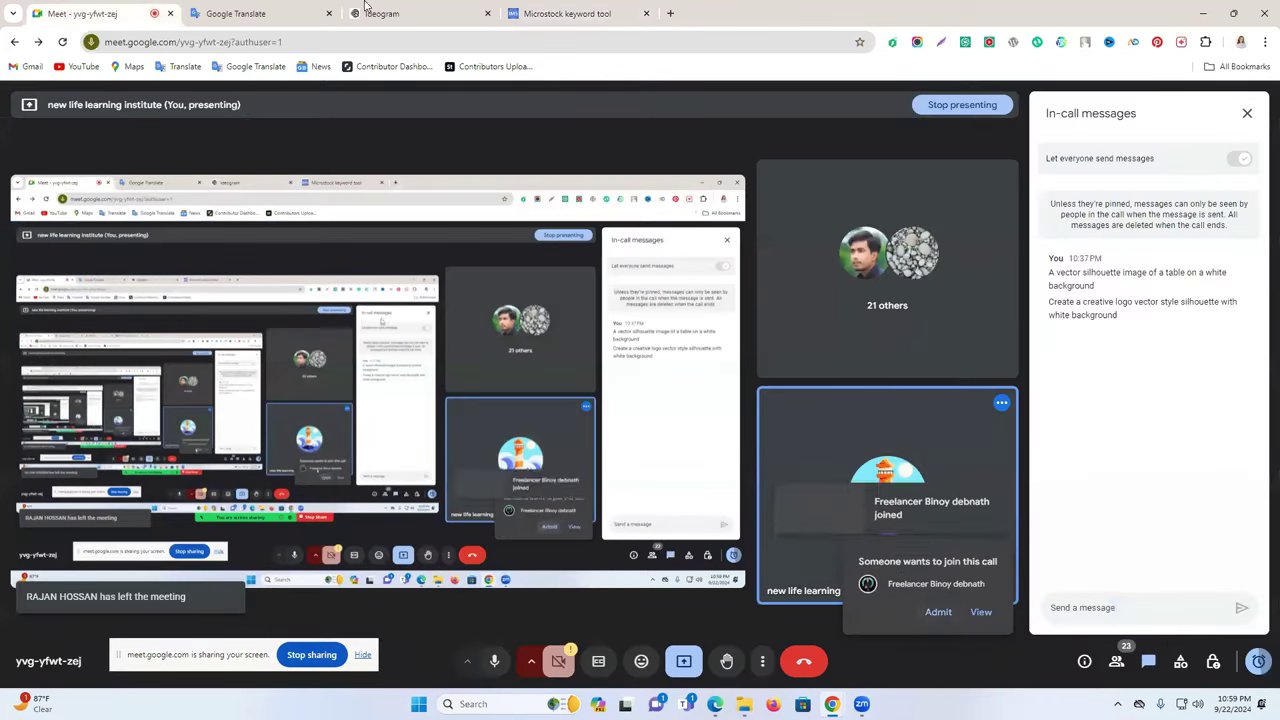
click(567, 13)
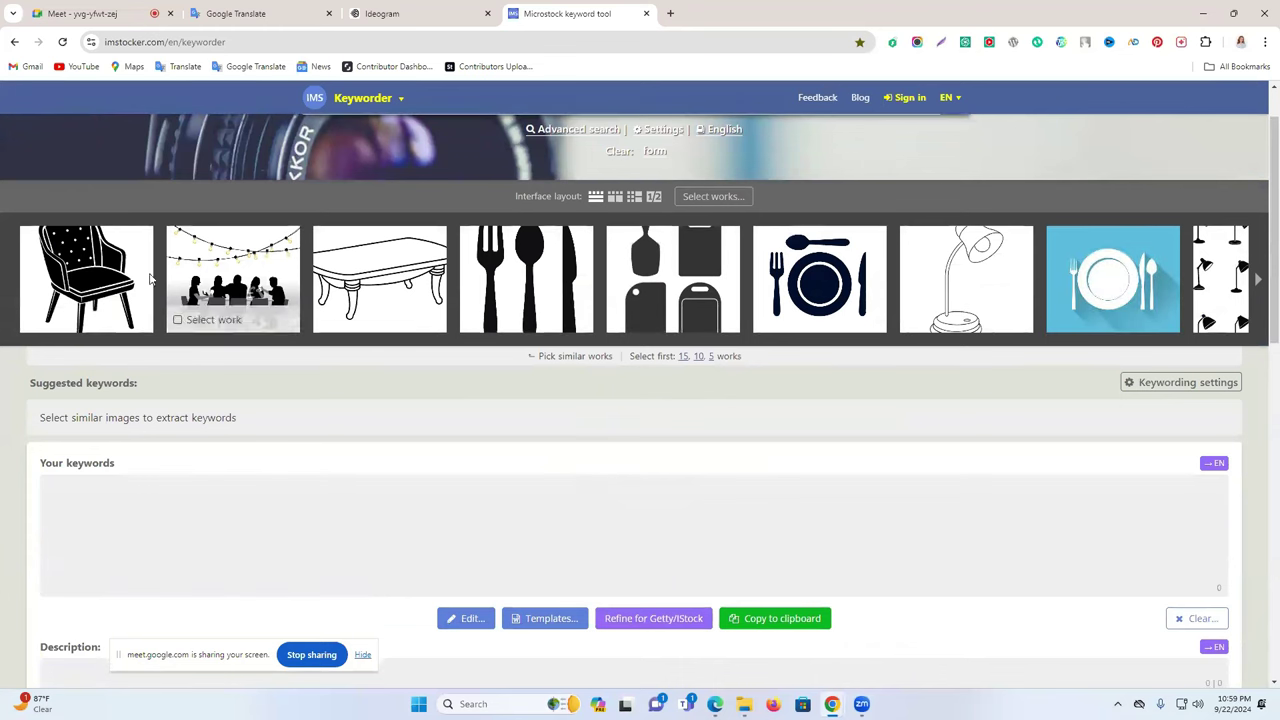
Pick the black armchair silhouette as the similar work, select up to 40 of its suggested keywords and copy them
mouse_move(110, 275)
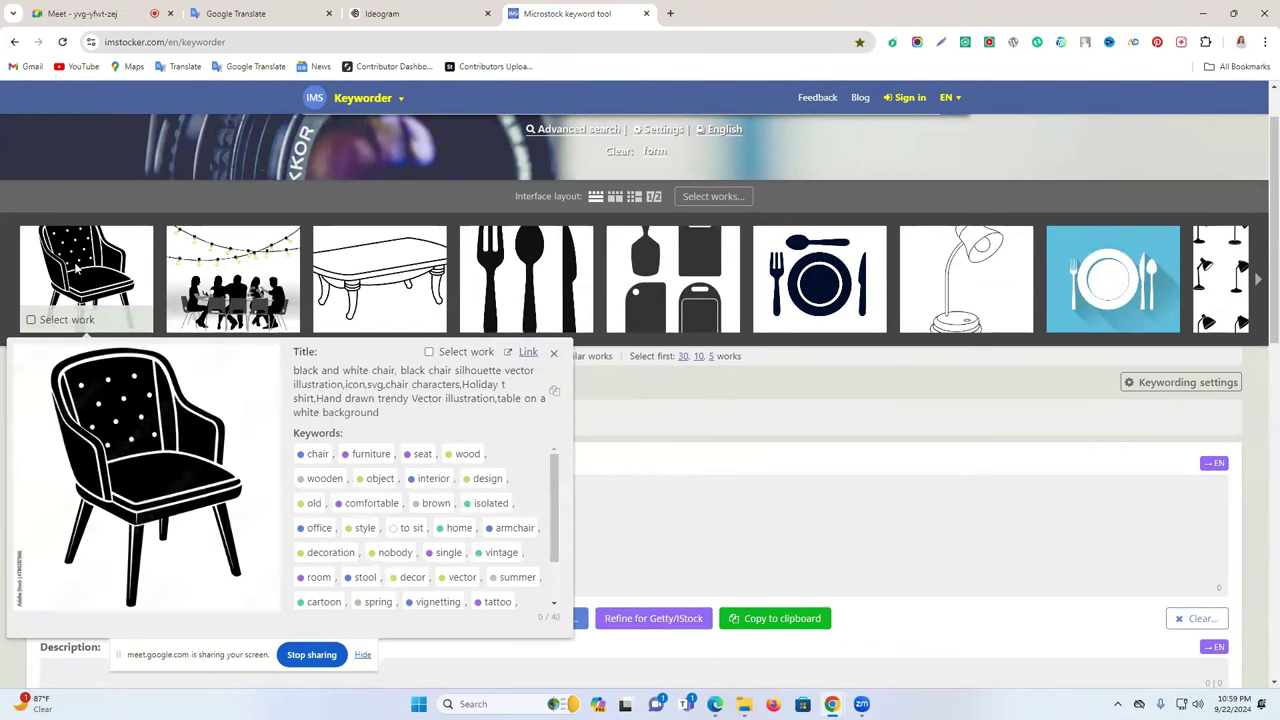
click(78, 265)
scroll(400, 300, down, 3)
click(614, 248)
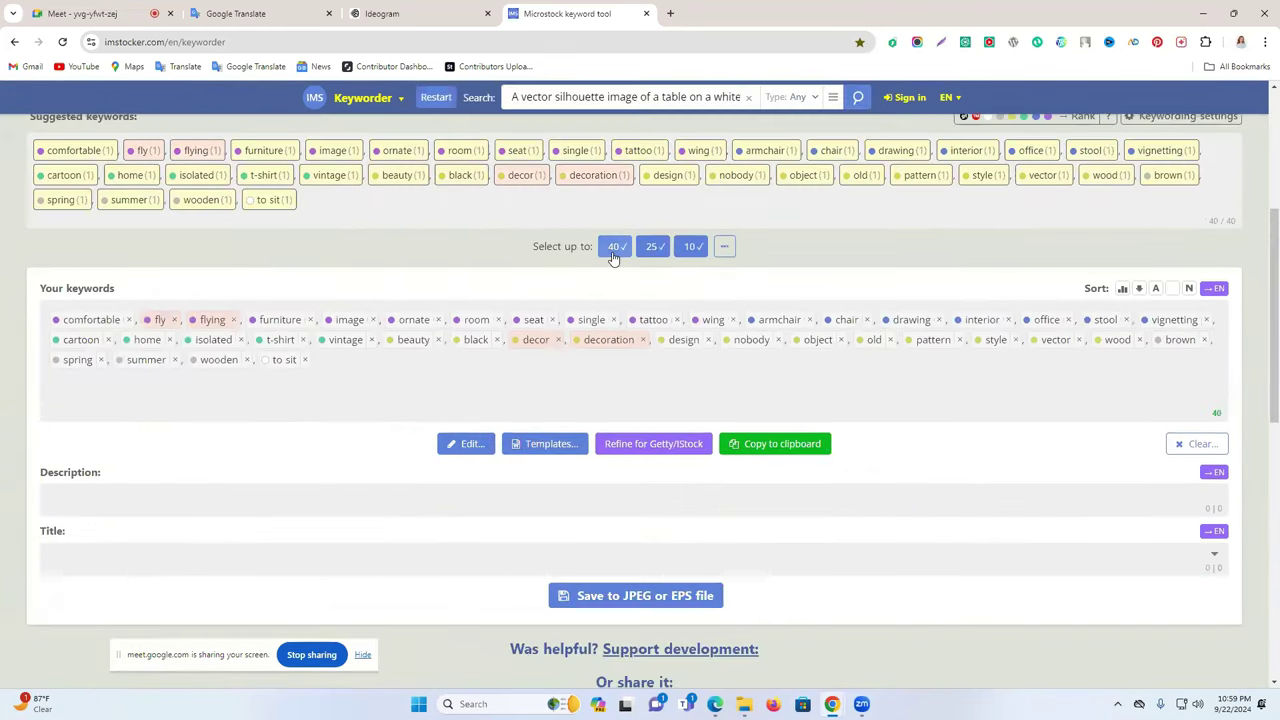
click(760, 446)
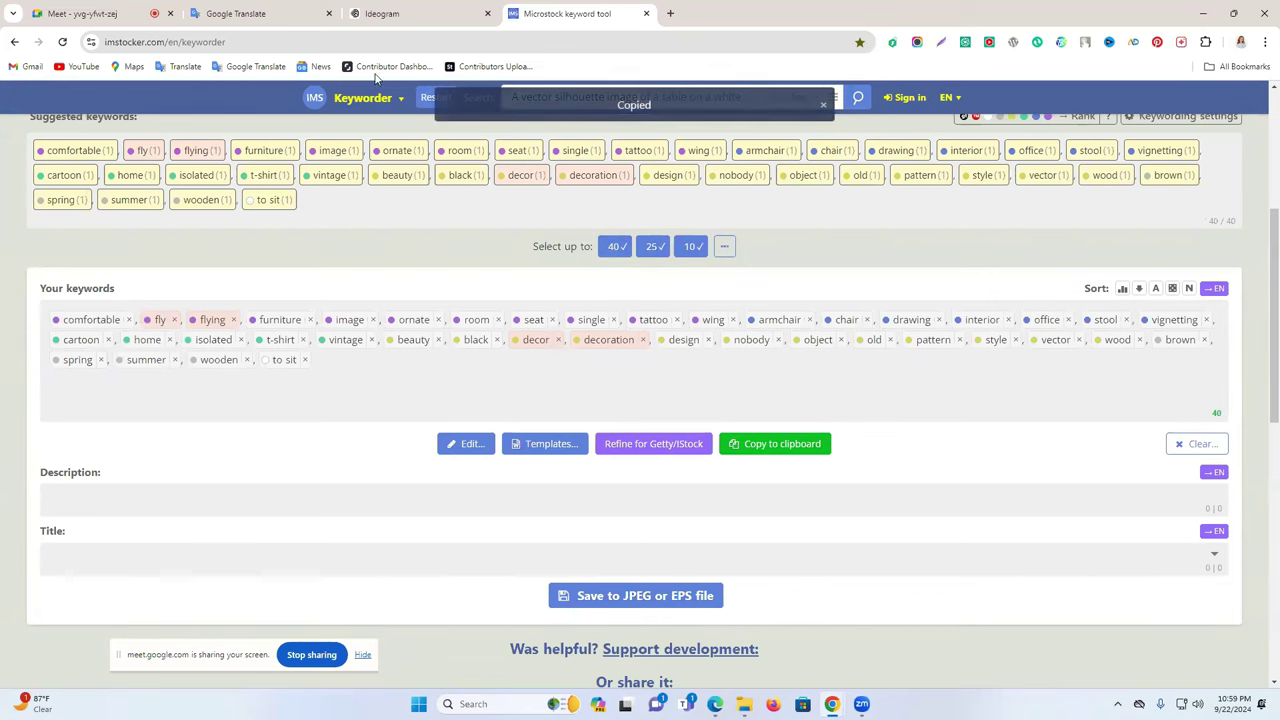
Paste the copied keywords into the Tags of the tabel 9 JPEG's properties and save the changes
mouse_move(744, 704)
click(791, 640)
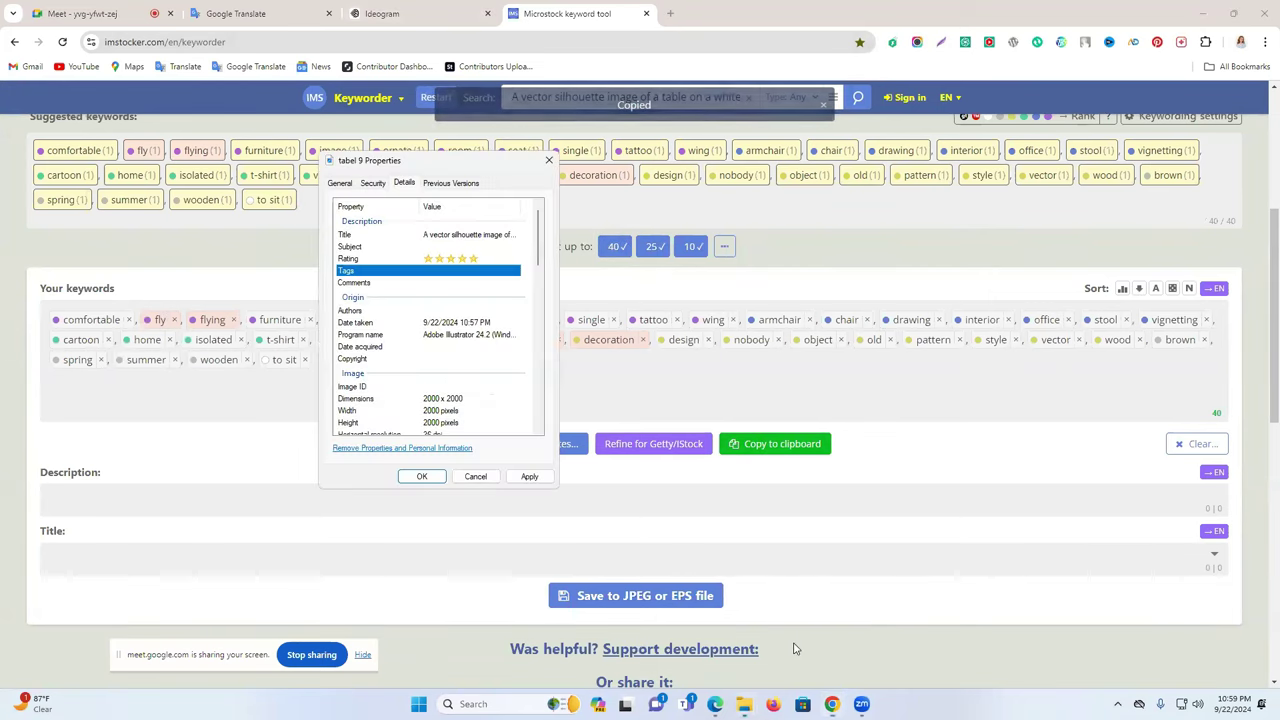
click(385, 275)
key(ctrl+v)
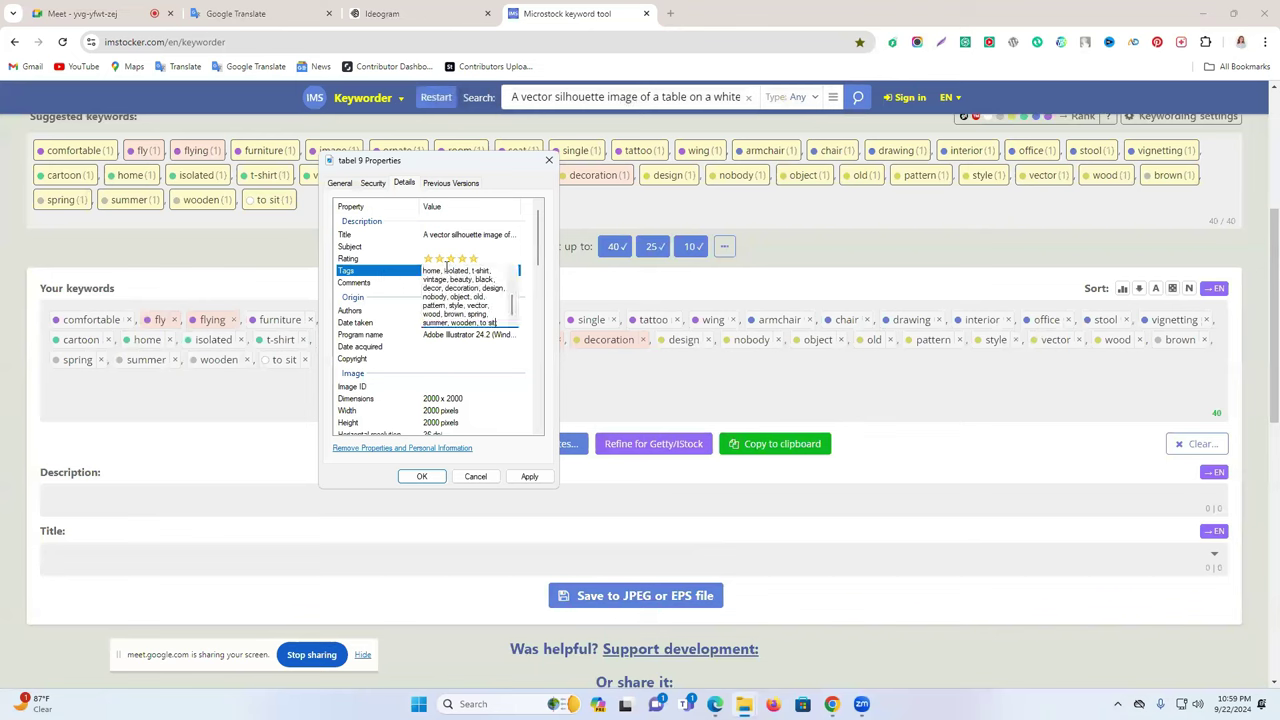
key(Return)
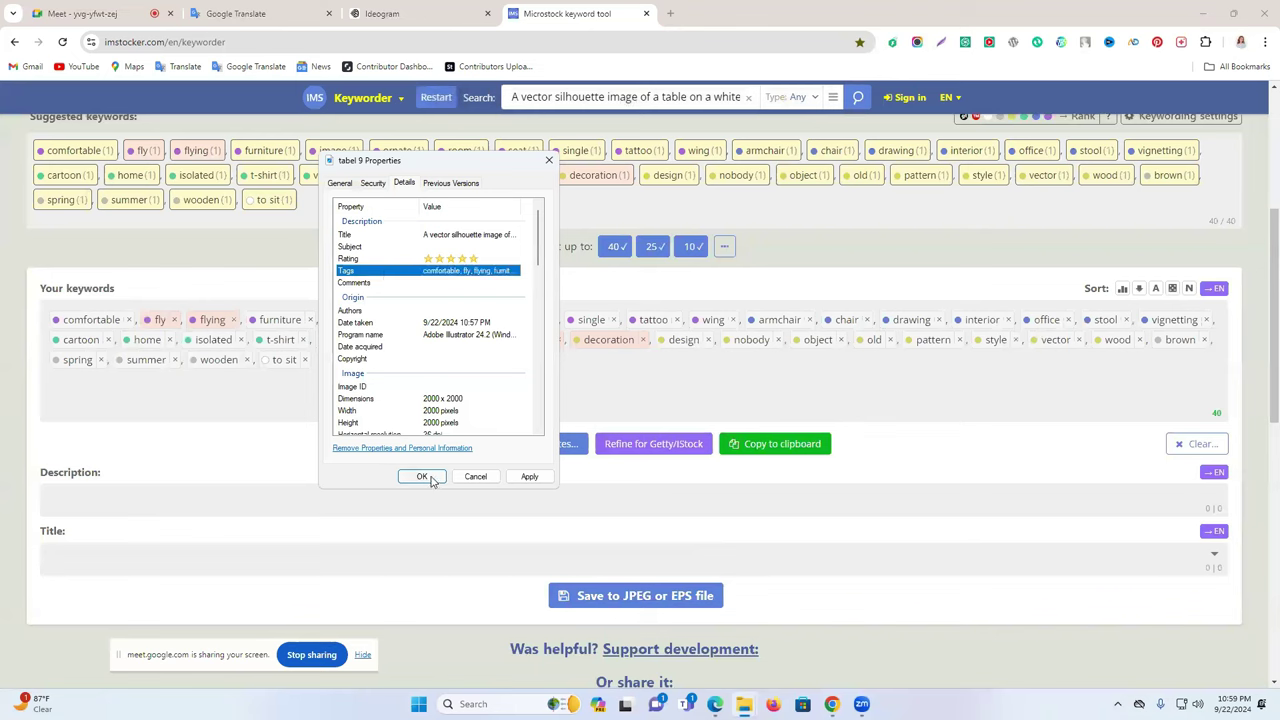
click(522, 478)
click(421, 476)
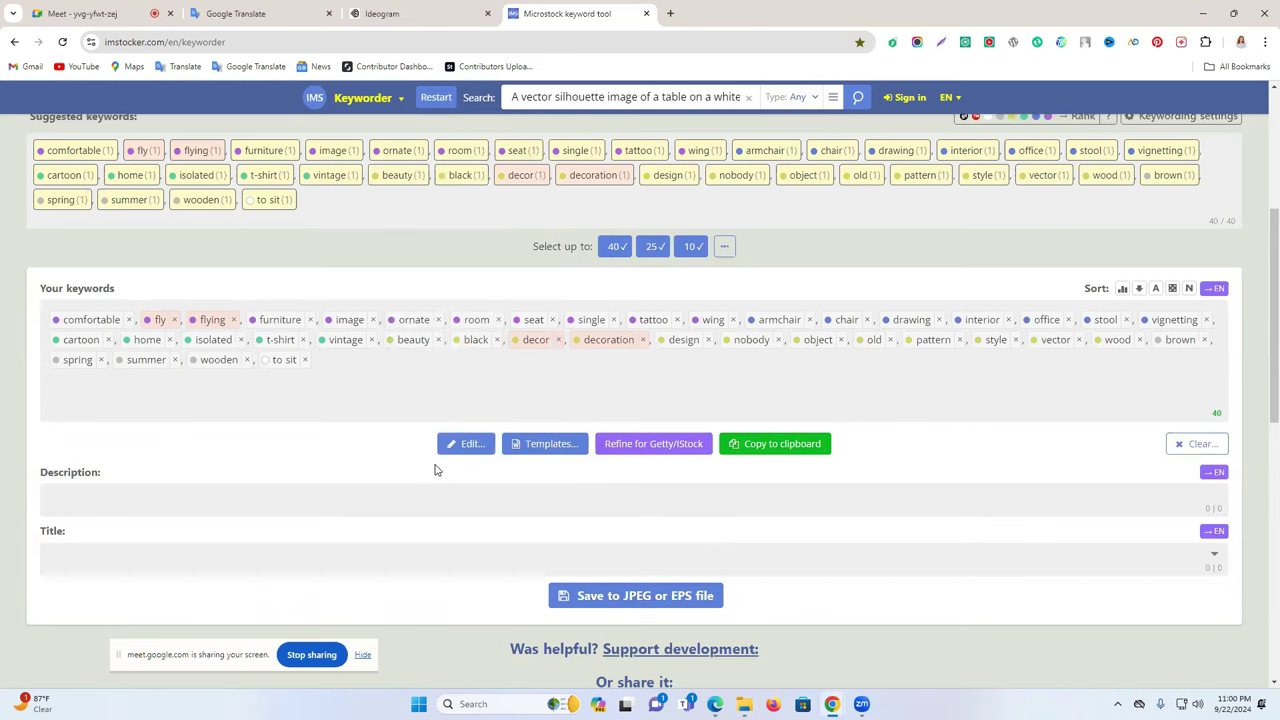
Close the Ideogram tab and select both the JPEG and EPS versions of tabel 9 in the Downloads folder
click(448, 11)
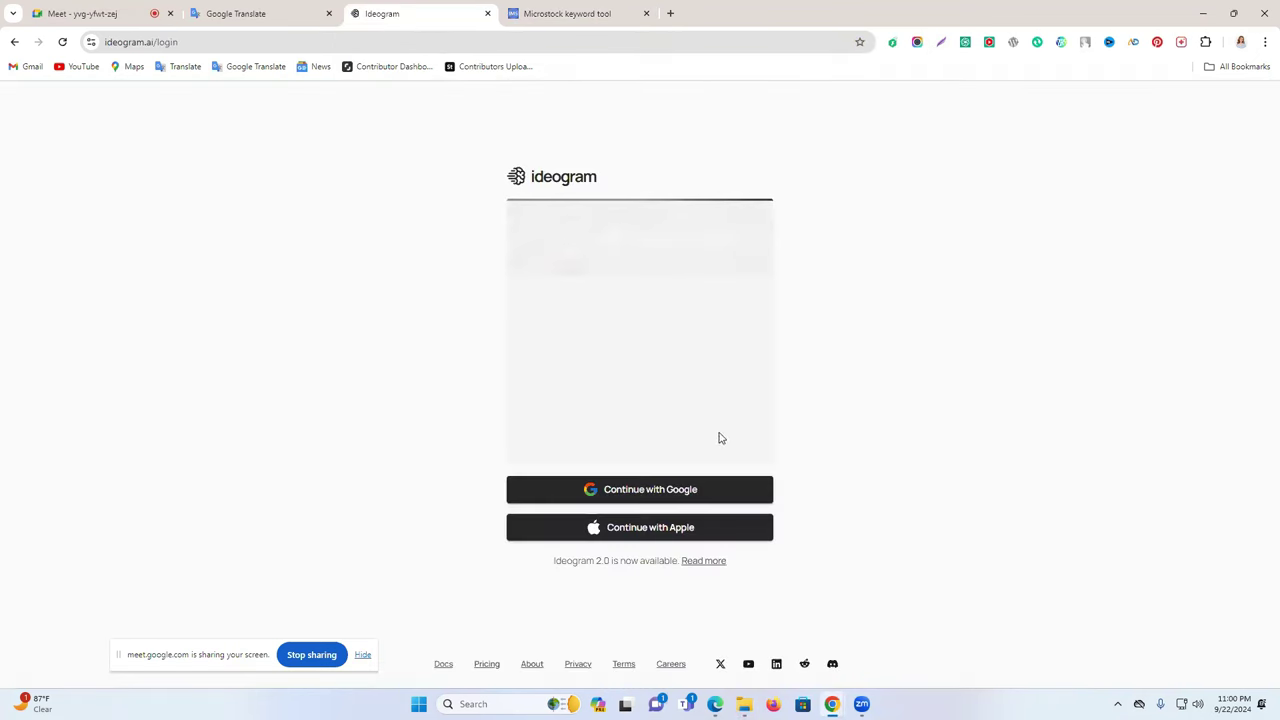
click(487, 13)
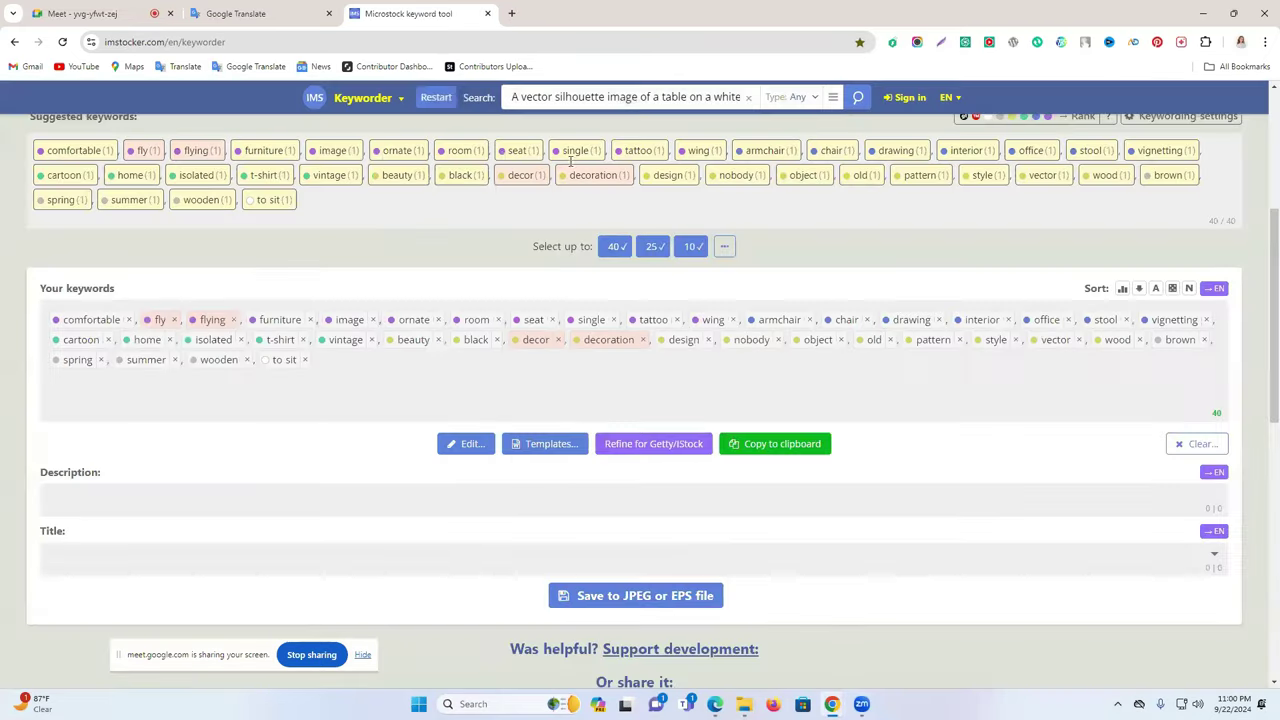
click(1202, 13)
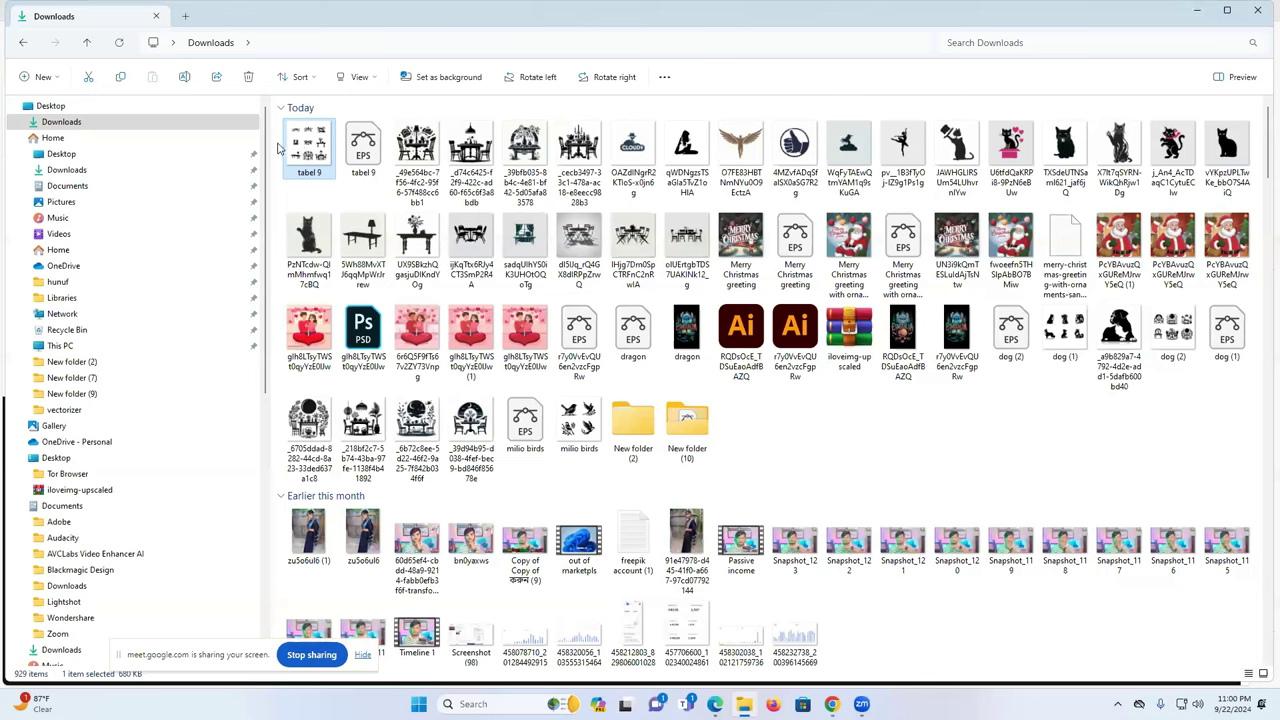
ctrl+click(344, 150)
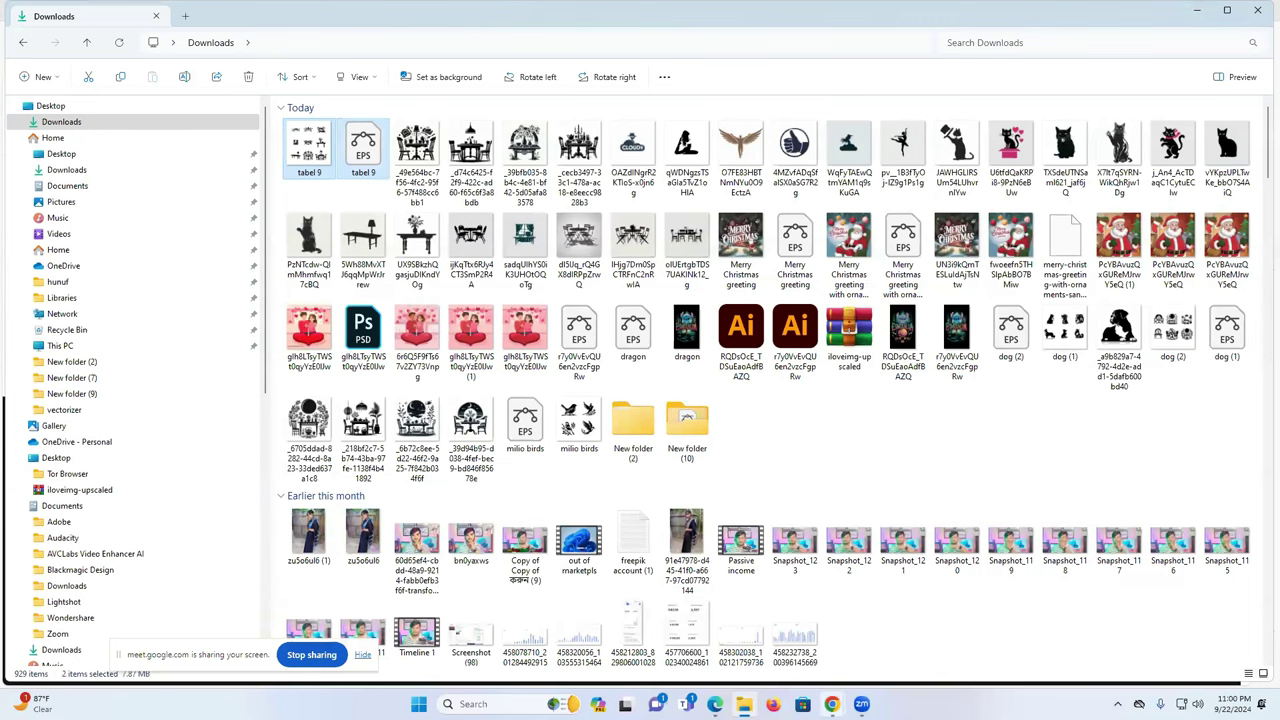
Launch Adobe Illustrator and minimize the Chrome window
mouse_move(831, 704)
click(787, 659)
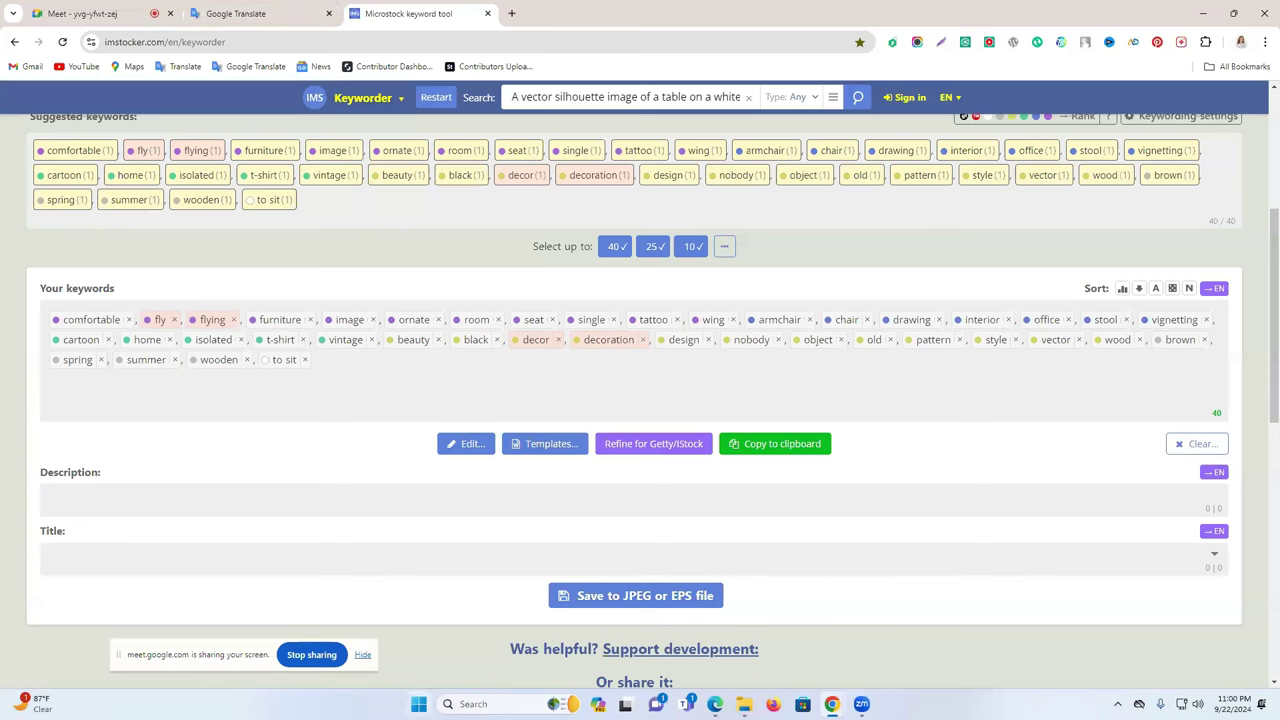
click(419, 704)
click(541, 517)
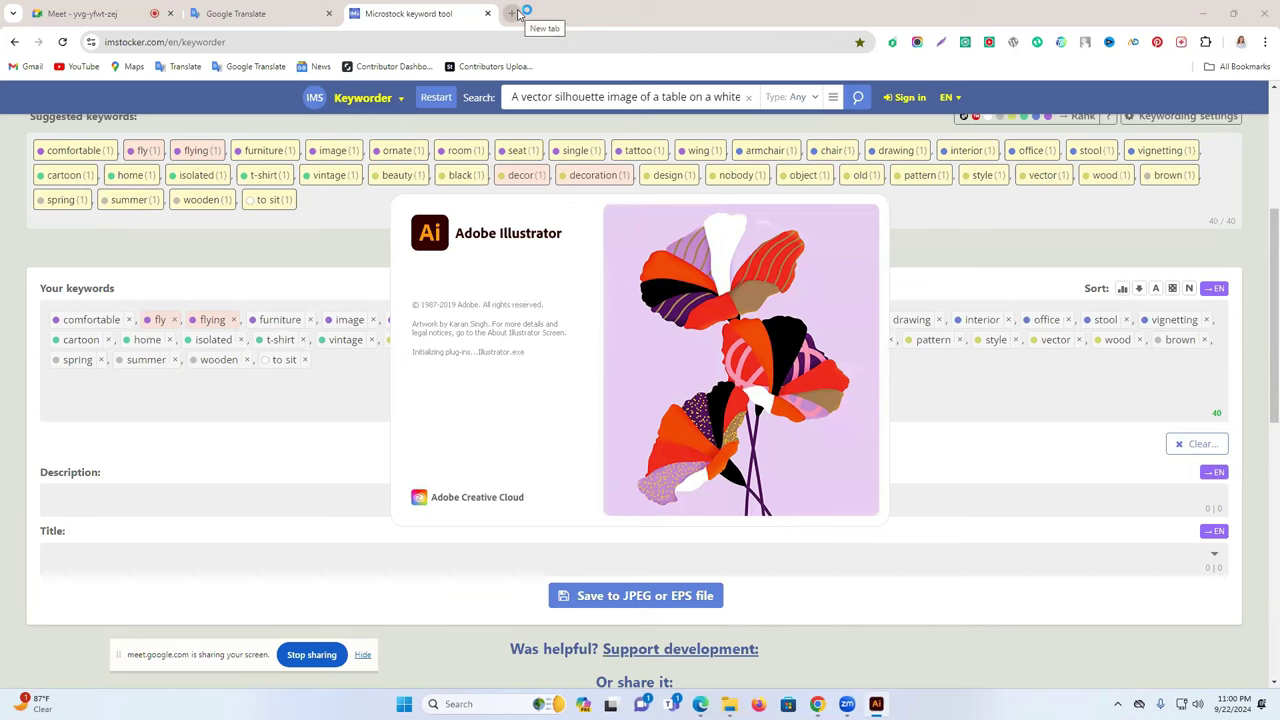
click(1203, 13)
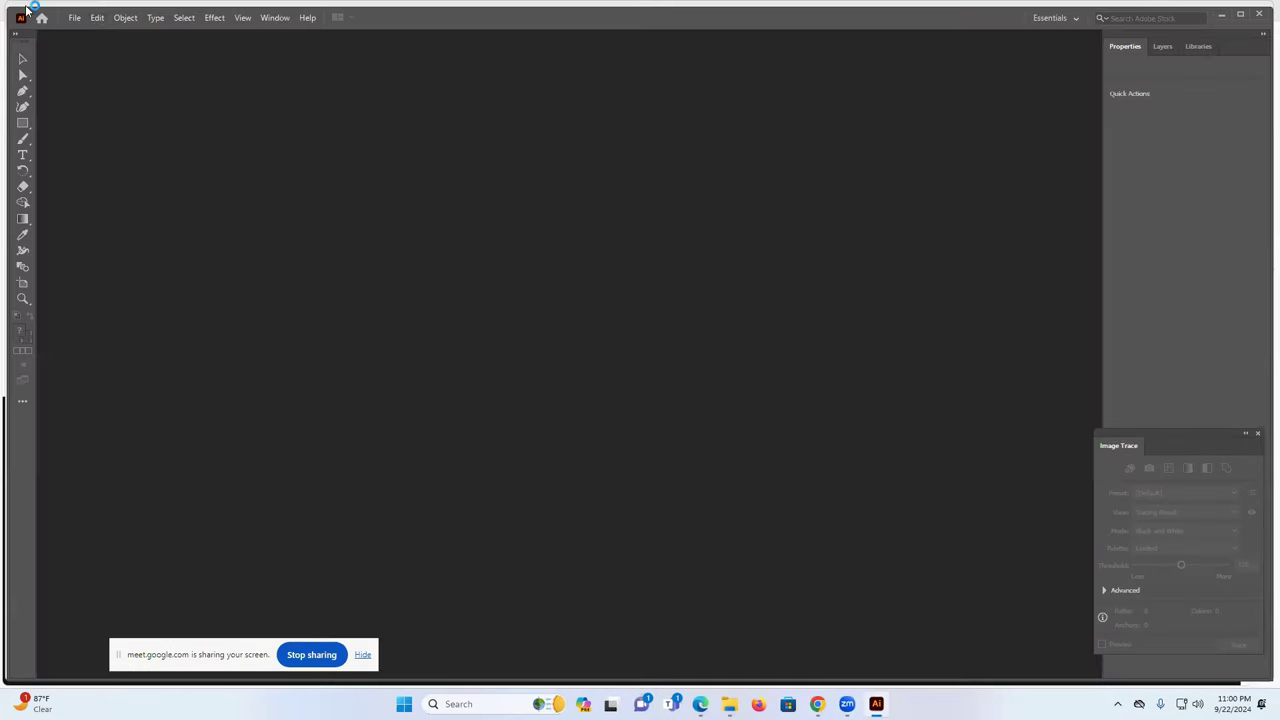
Open the JPEG of the black silhouette of a seated woman in a yoga pose from the Downloads folder
click(76, 18)
click(121, 63)
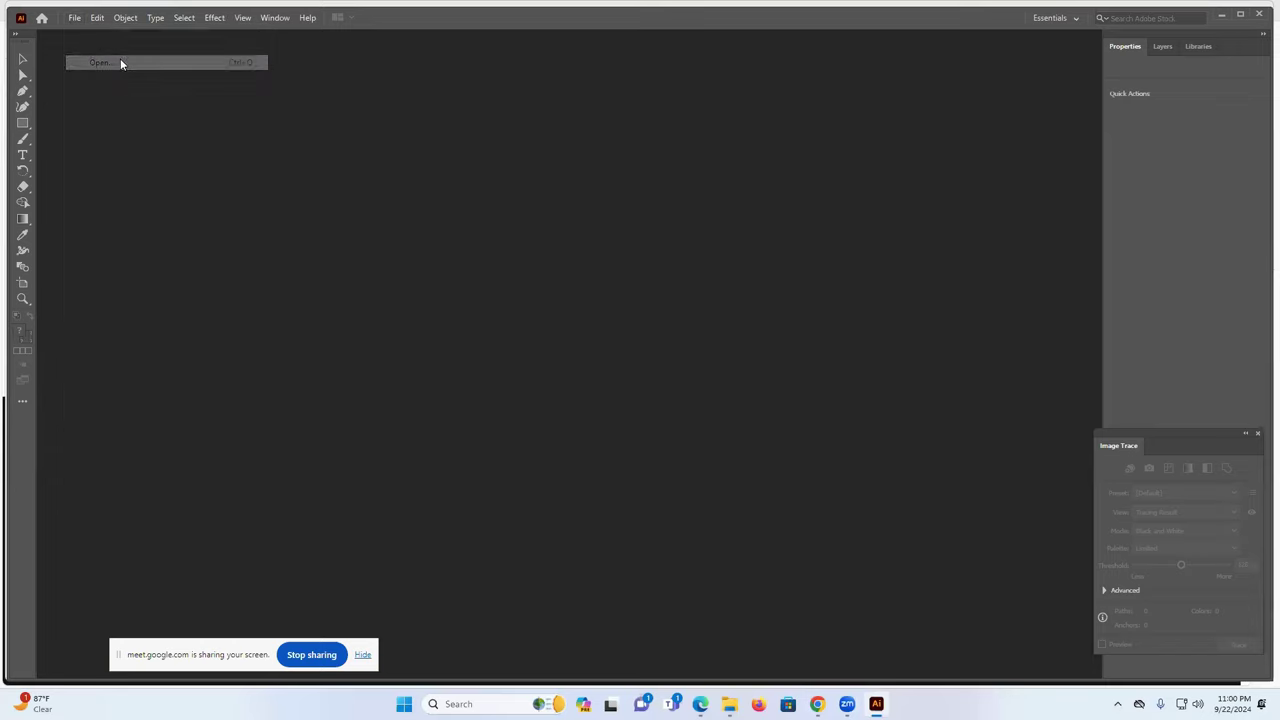
scroll(350, 210, down, 5)
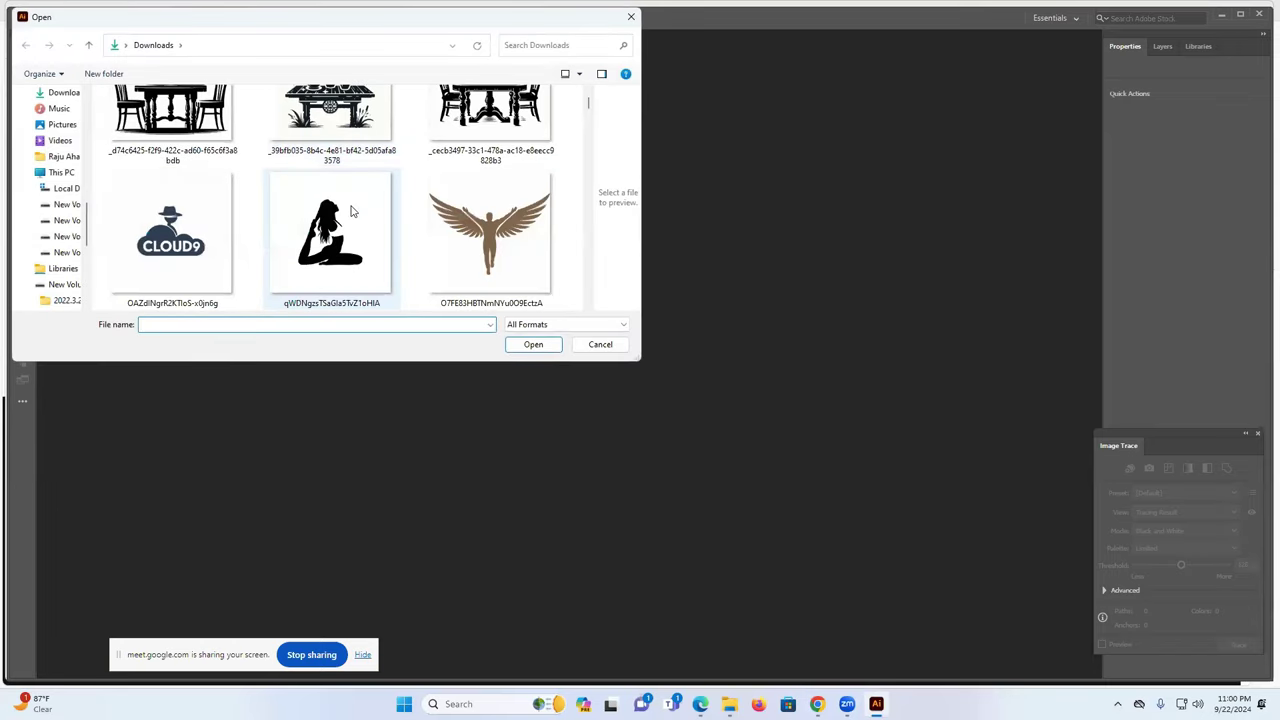
scroll(367, 223, down, 1)
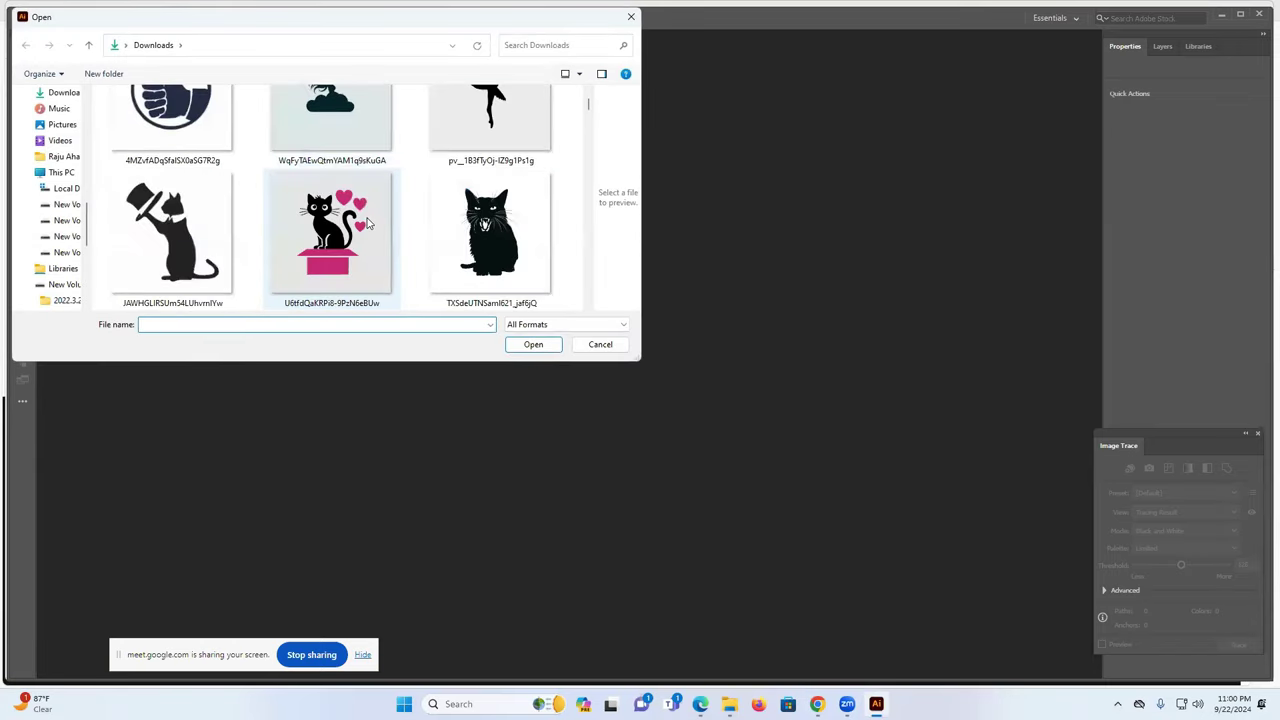
scroll(367, 223, up, 1)
scroll(367, 223, down, 1)
scroll(369, 220, up, 1)
scroll(411, 220, up, 5)
scroll(411, 221, down, 1)
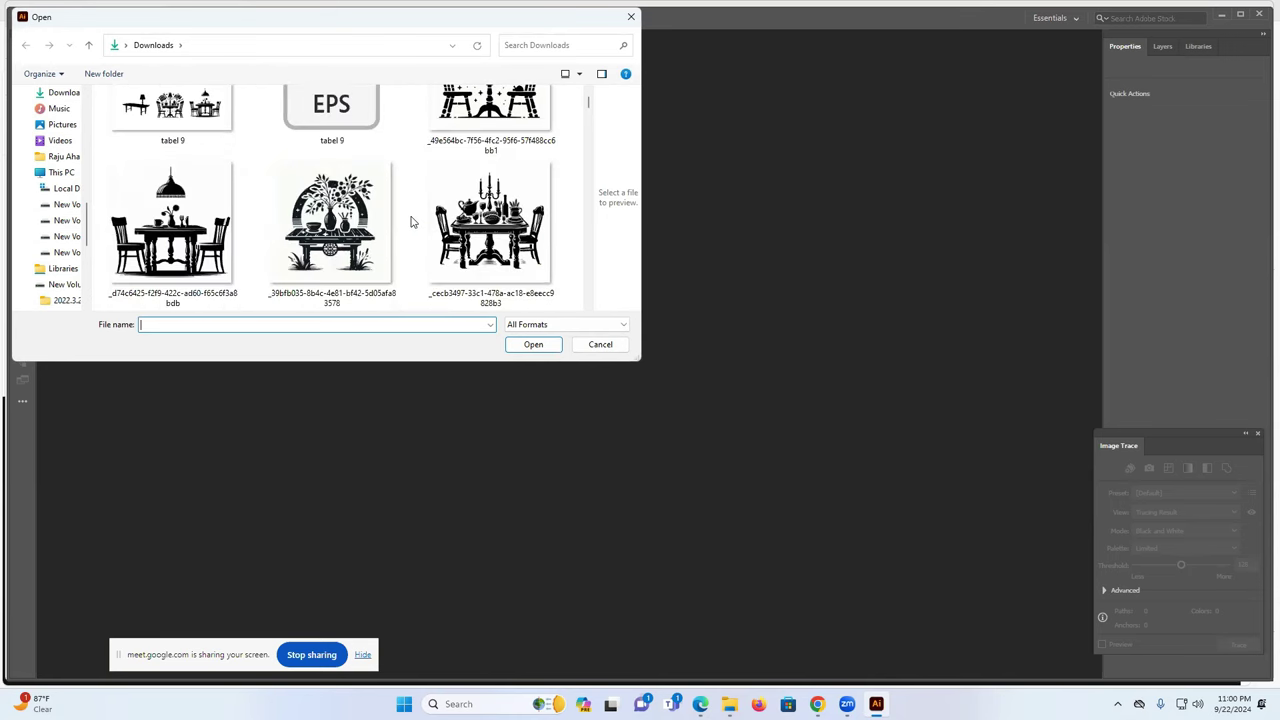
scroll(408, 222, down, 1)
scroll(406, 222, down, 2)
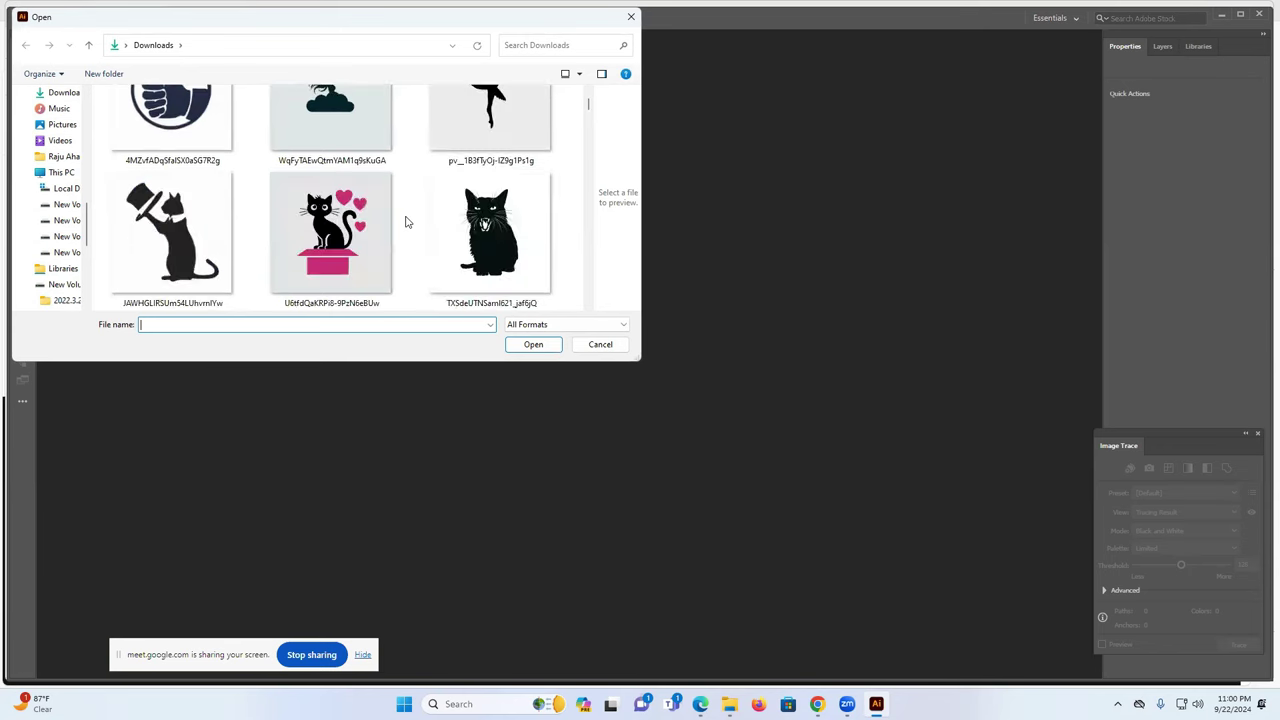
scroll(406, 222, down, 4)
scroll(406, 222, up, 2)
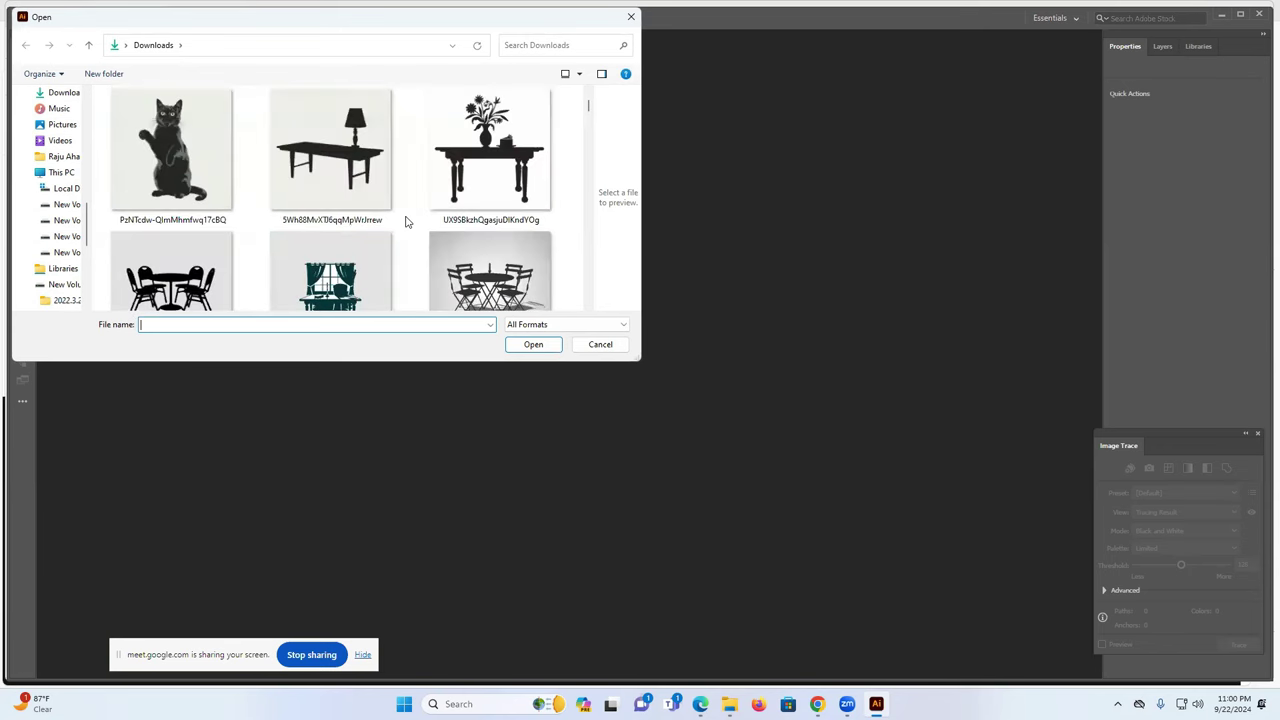
scroll(406, 222, up, 1)
scroll(406, 222, up, 2)
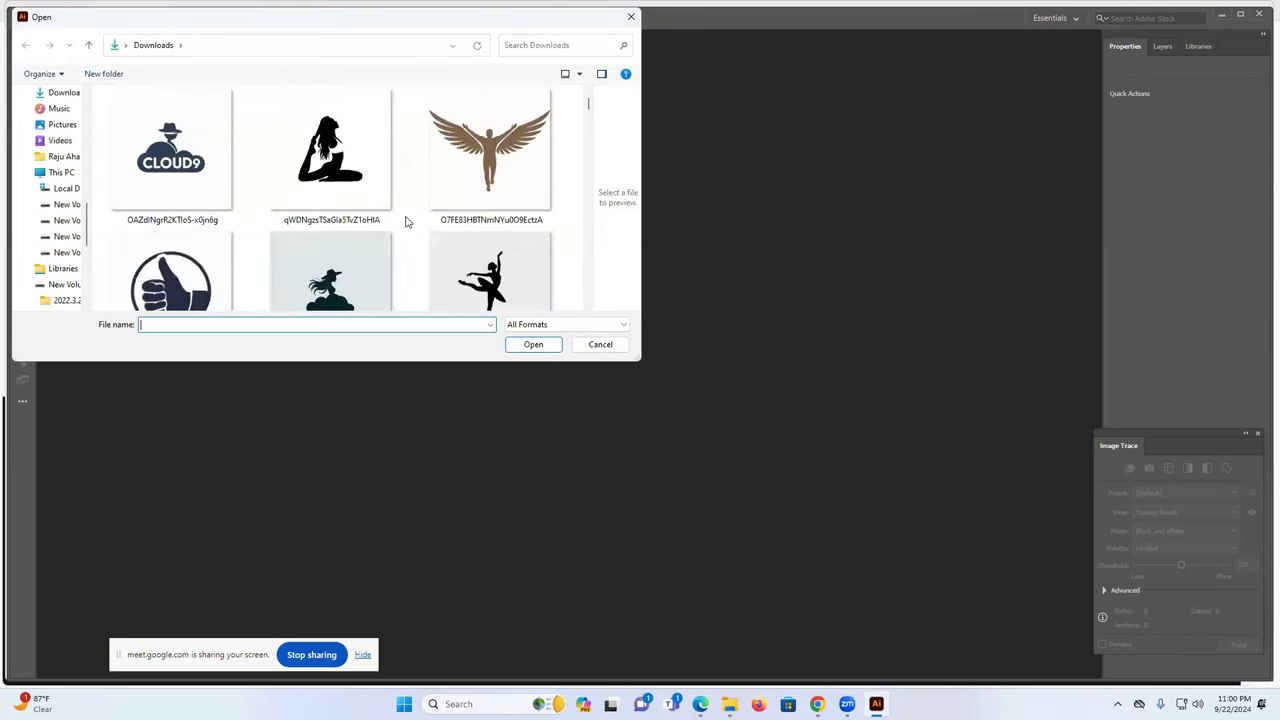
scroll(406, 222, down, 1)
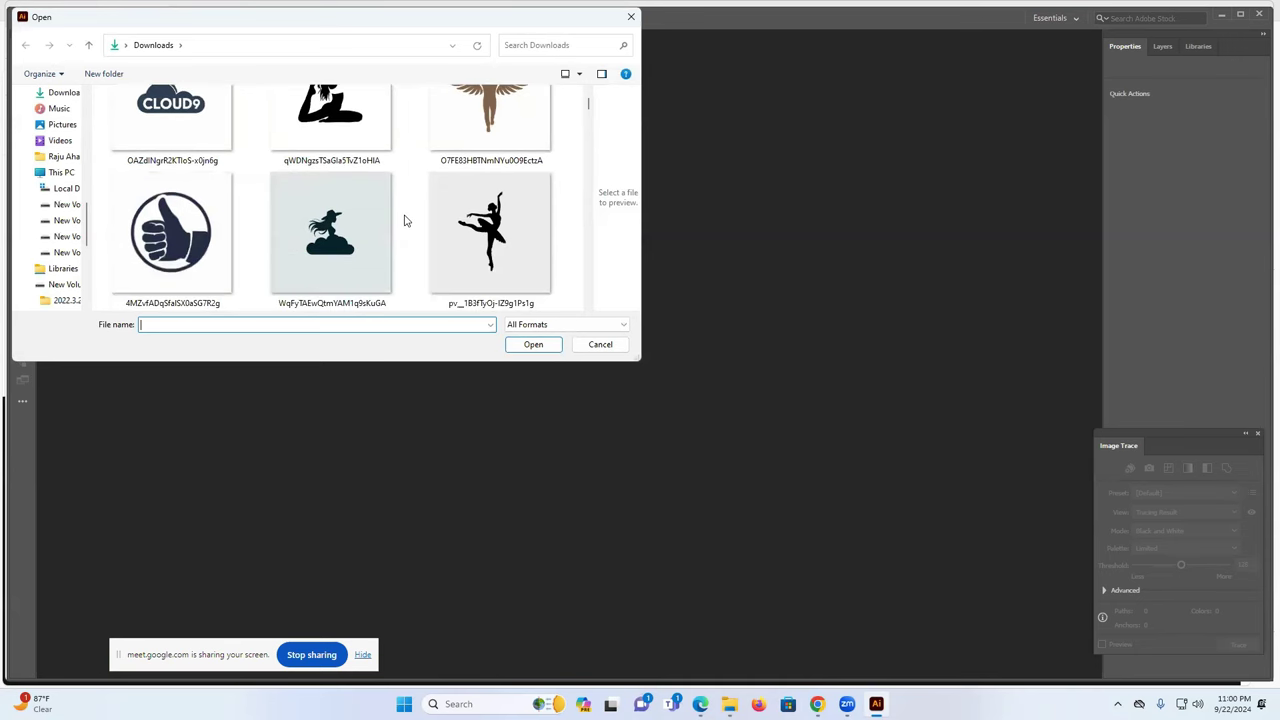
click(314, 134)
click(525, 348)
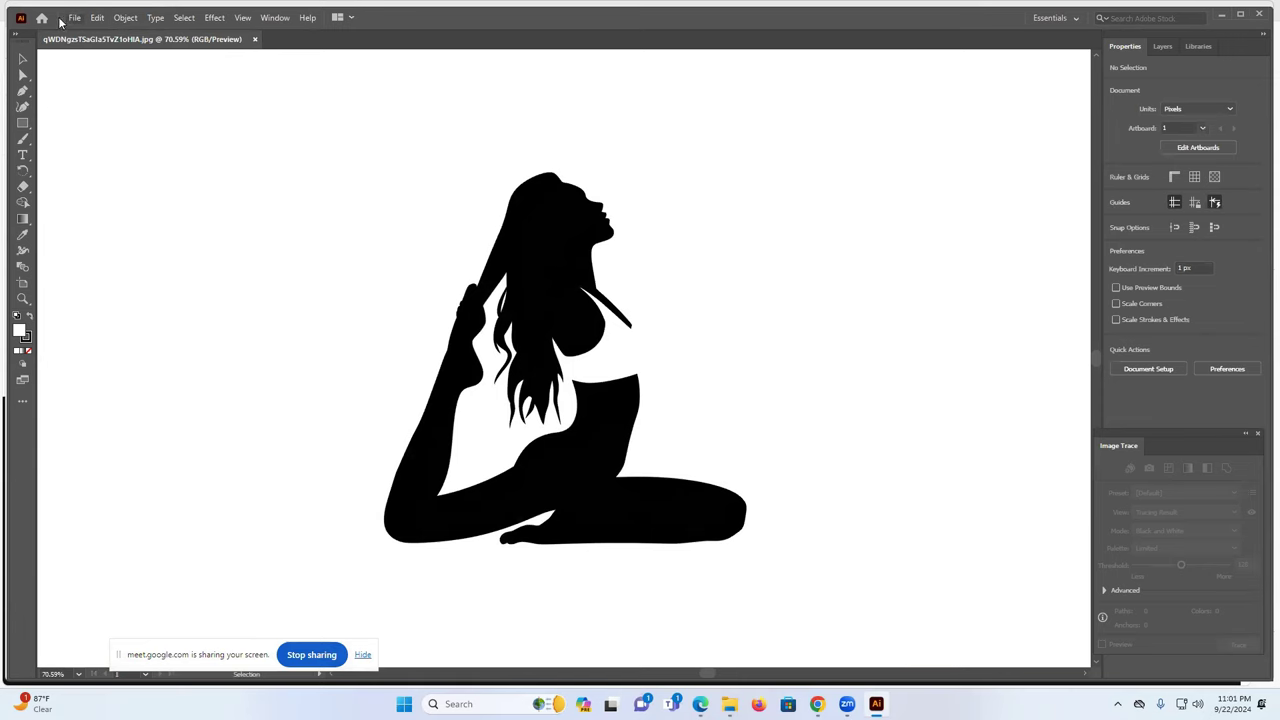
Create a new blank square CMYK document from the home screen
click(41, 19)
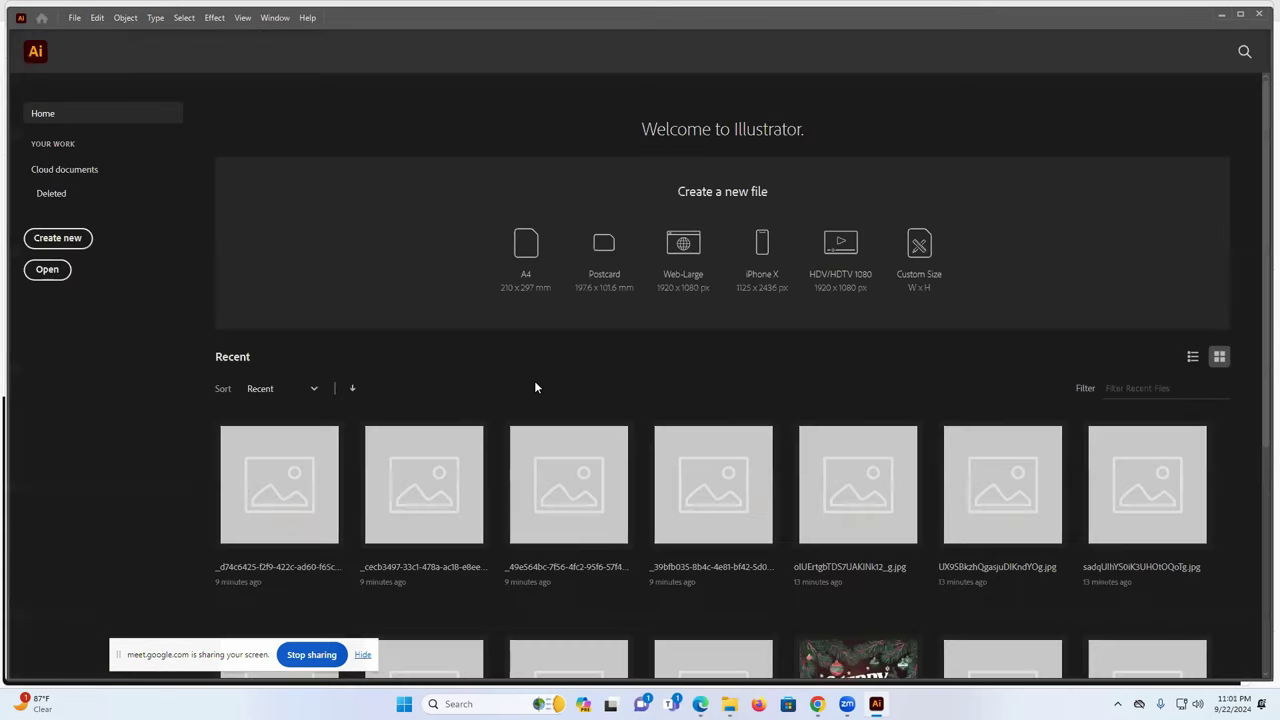
click(90, 240)
click(709, 474)
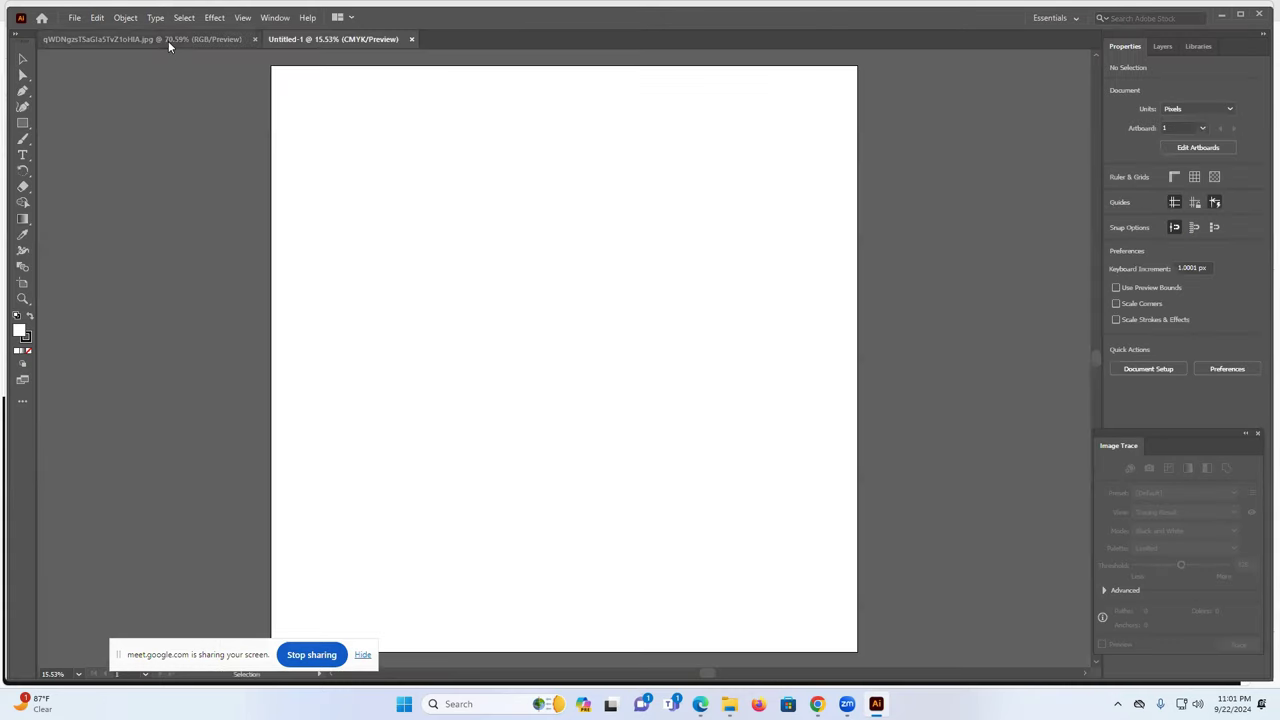
Transfer the yoga woman silhouette image from its JPEG document into the new untitled document
click(168, 41)
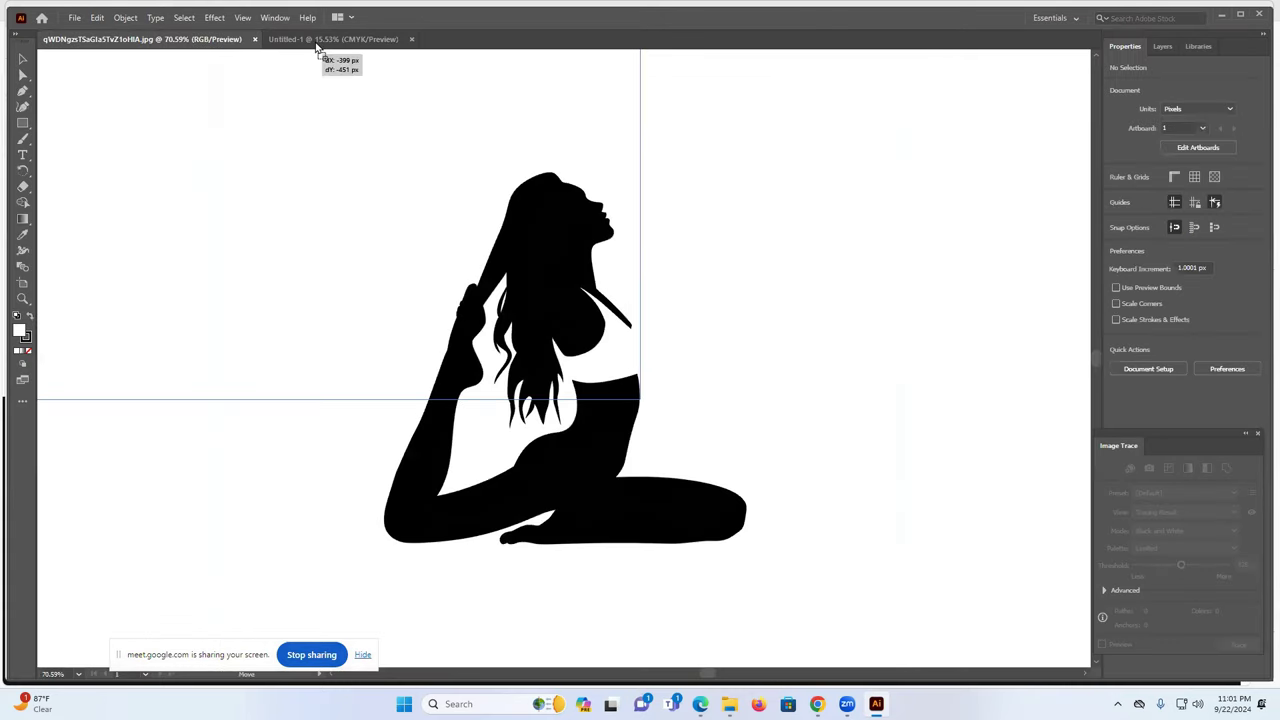
click(326, 42)
key(ctrl+v)
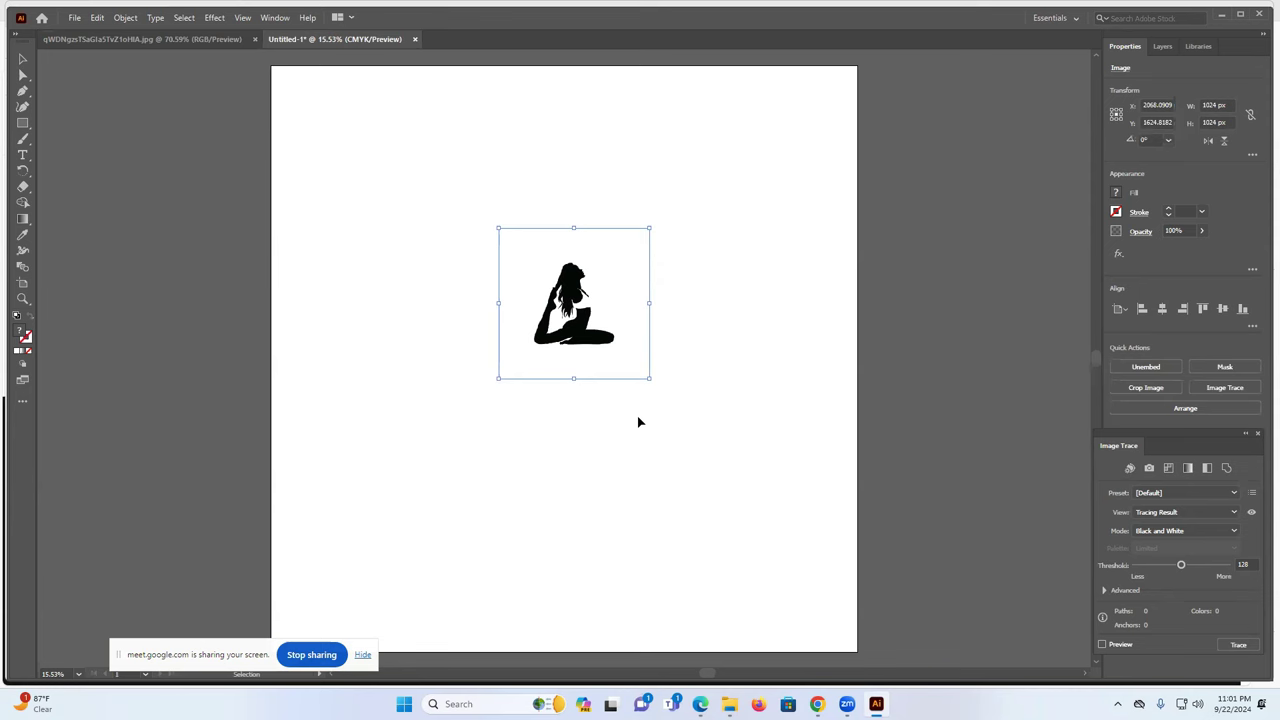
Enlarge the yoga silhouette image to about 3451 by 3673 px and position it so it nearly fills the artboard
drag(656, 382, 793, 490)
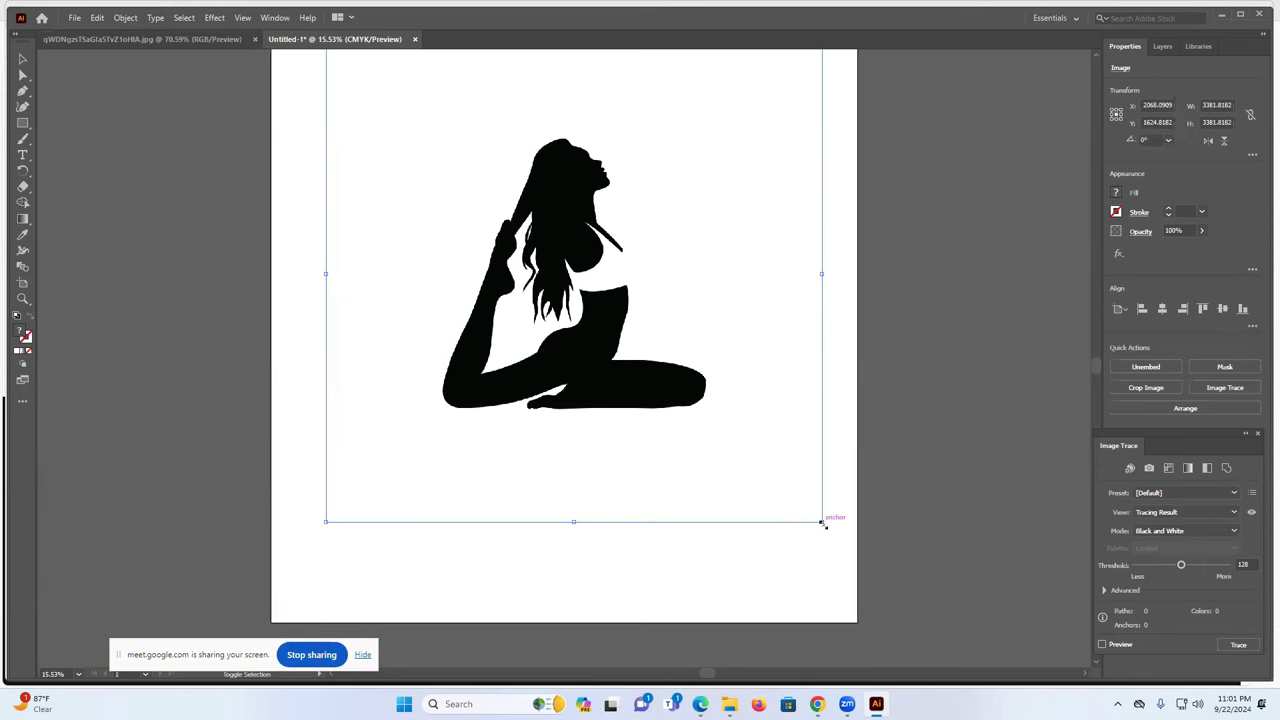
drag(822, 522, 845, 561)
drag(809, 462, 779, 465)
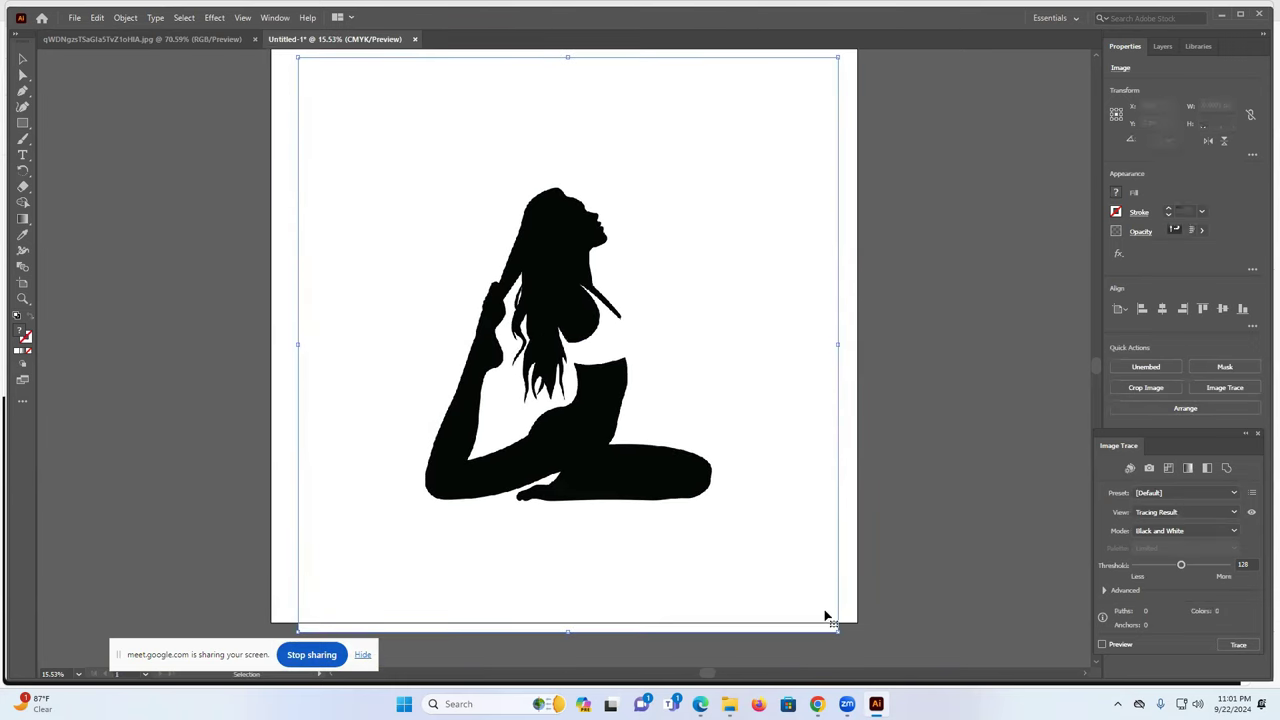
drag(841, 632, 845, 618)
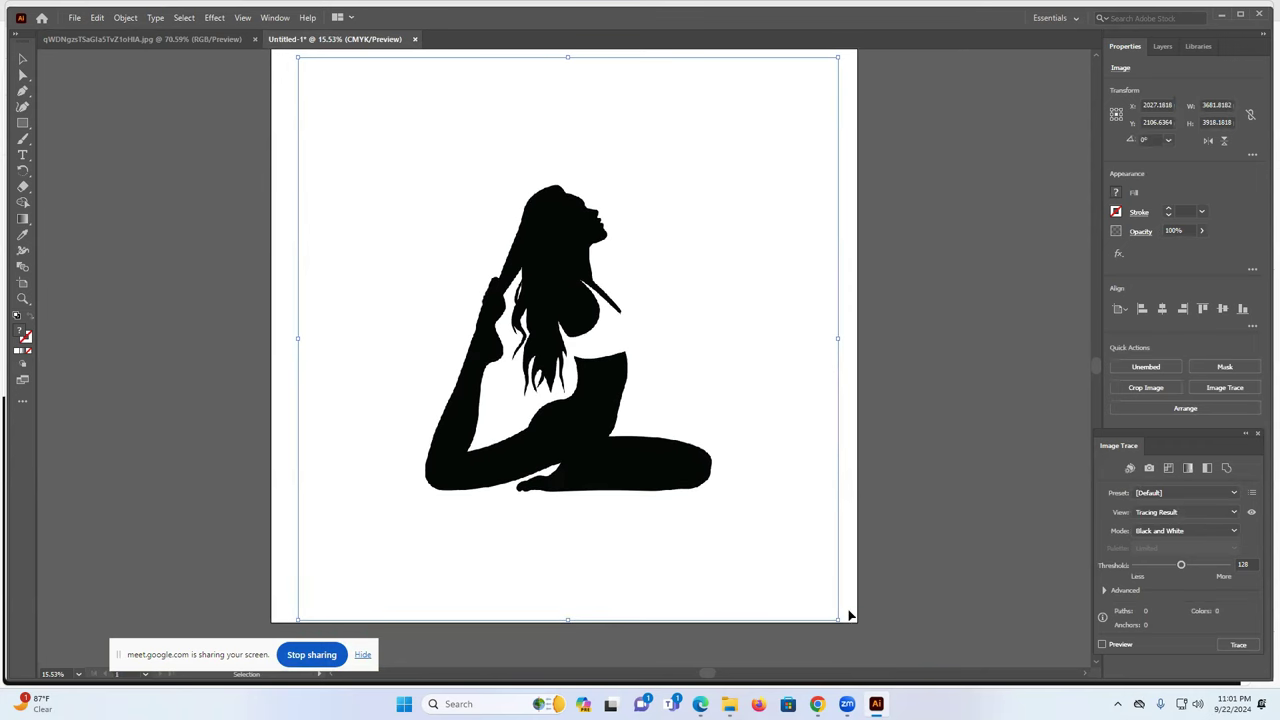
key(ctrl+z)
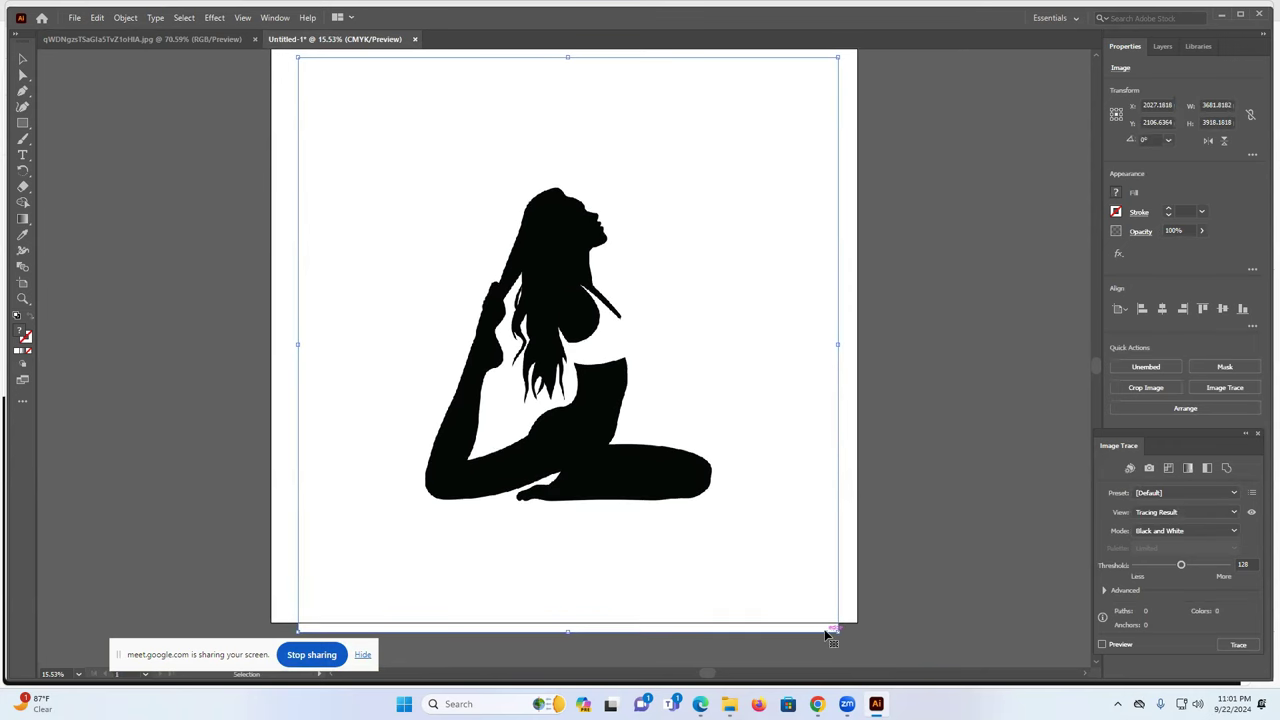
drag(828, 632, 837, 610)
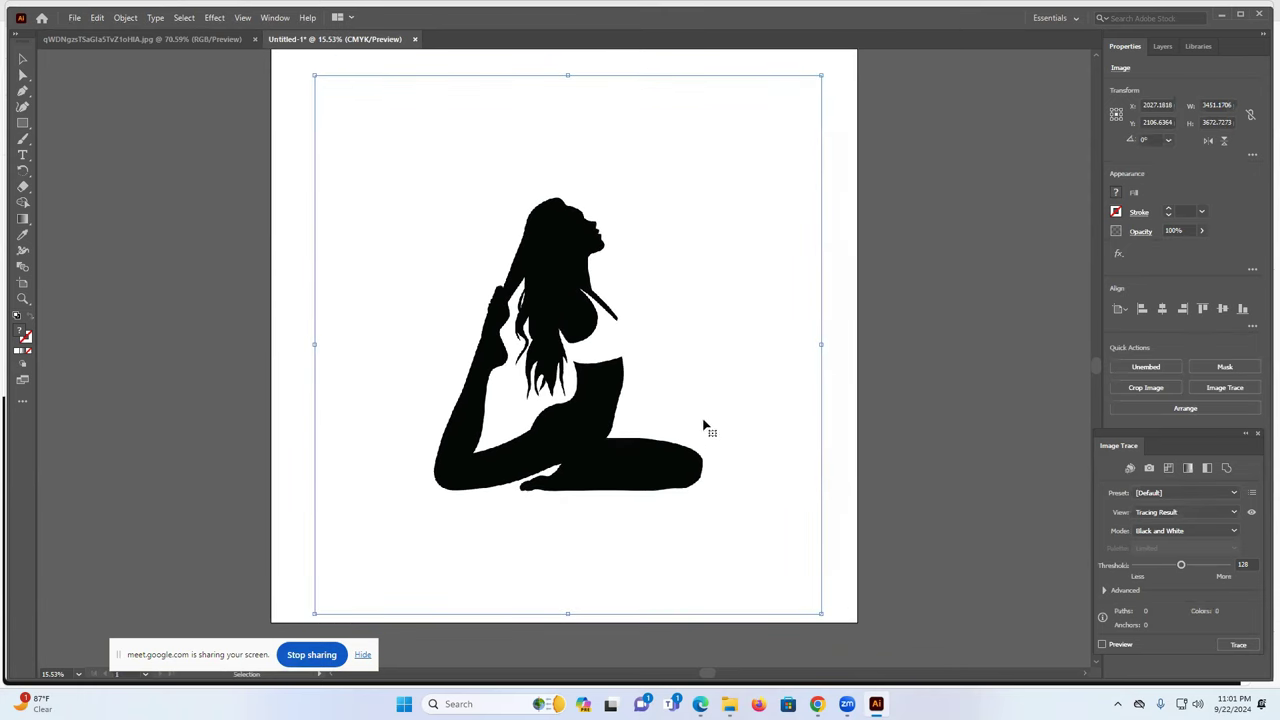
Vectorize the yoga image with Image Trace and remove the white background shape from the ungrouped result
click(1238, 646)
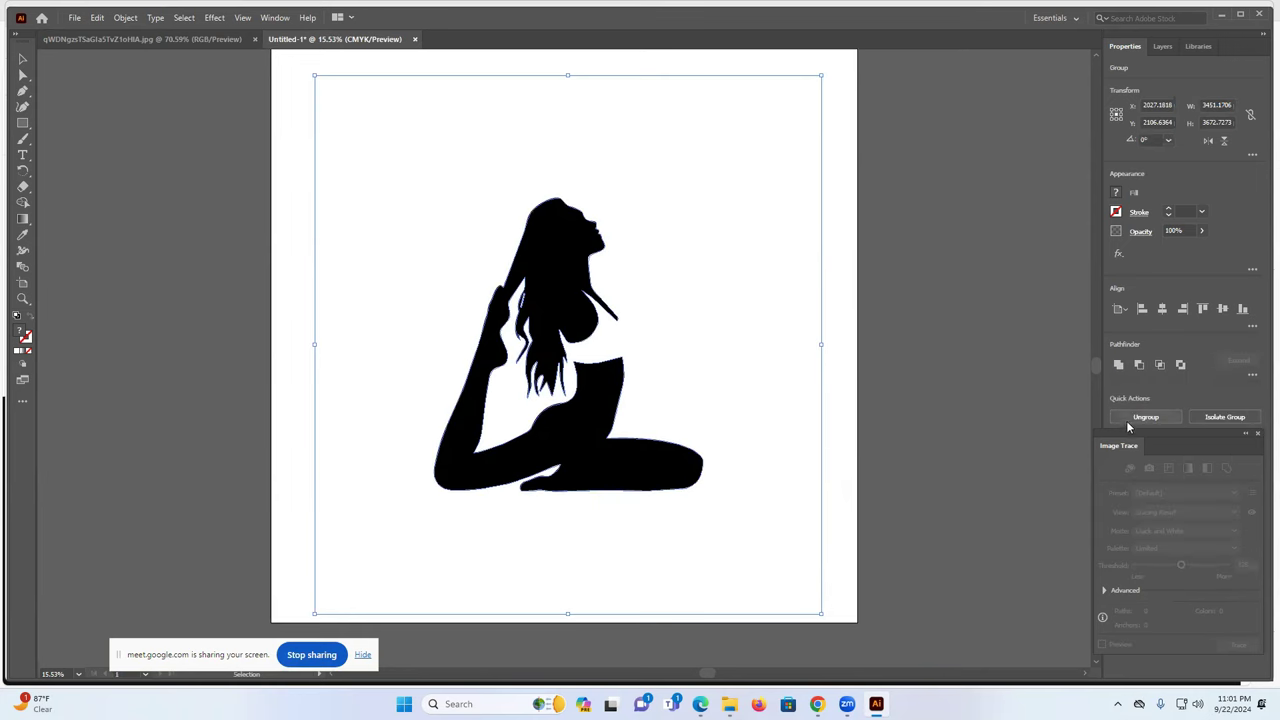
click(1140, 418)
click(740, 356)
key(Delete)
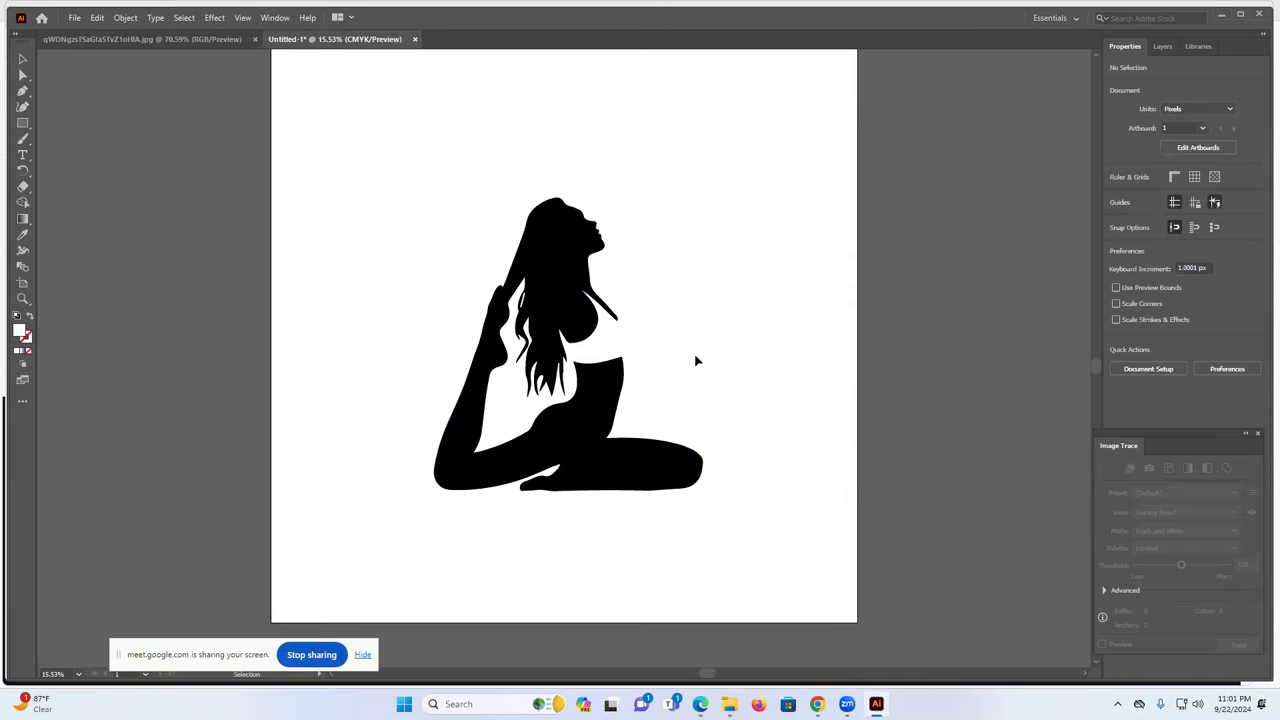
Place the text "fgfgfgfgfgLorem ipsum" below the silhouette and try a larger font size for it
scroll(697, 360, up, 2)
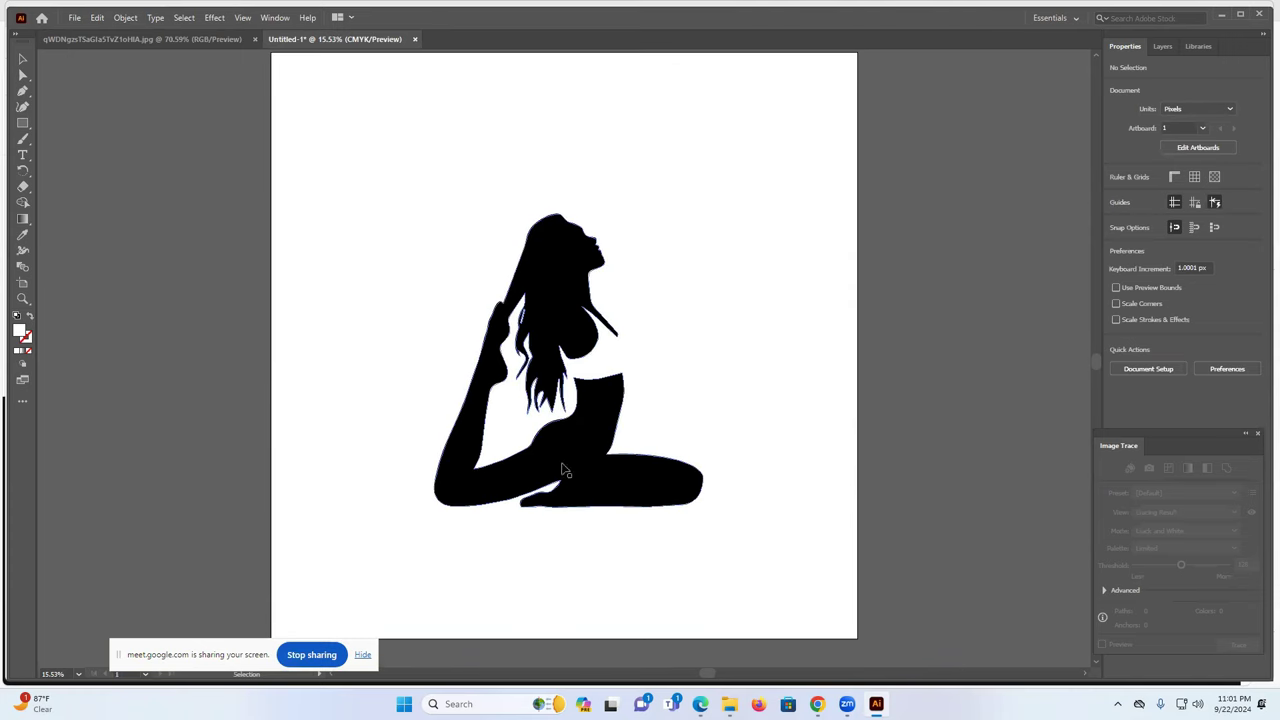
scroll(550, 318, up, 4)
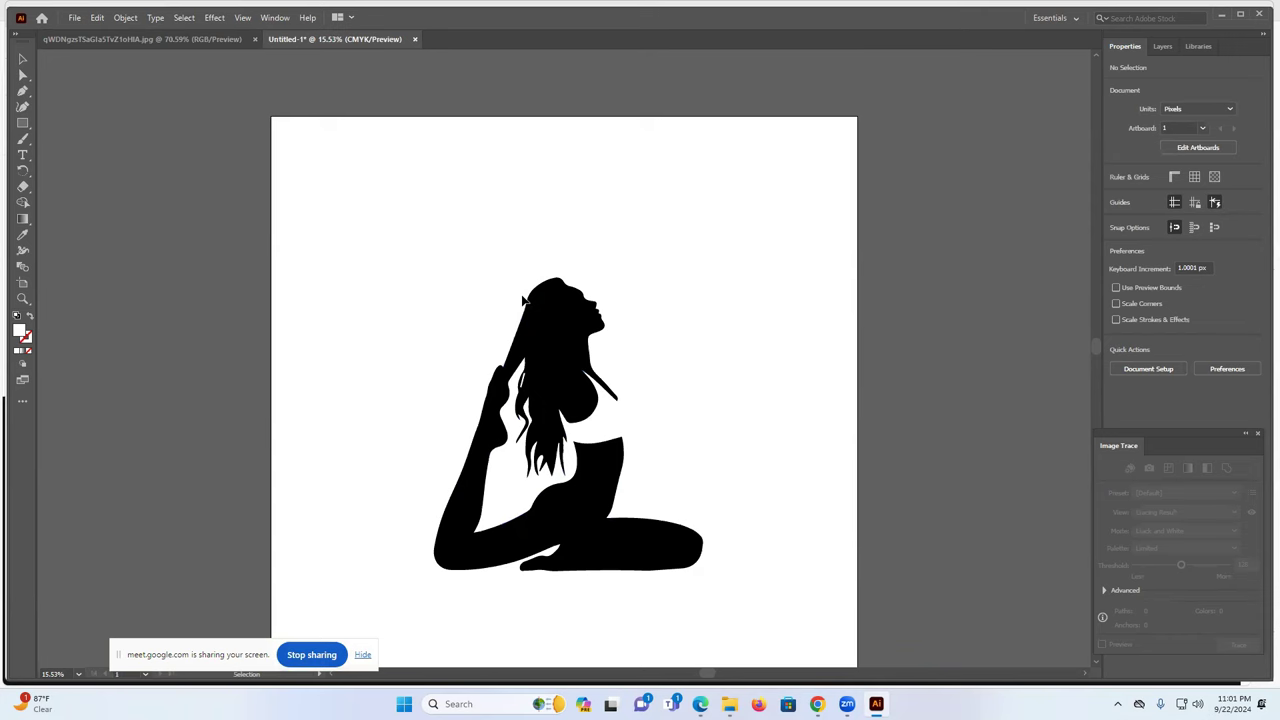
scroll(522, 300, down, 6)
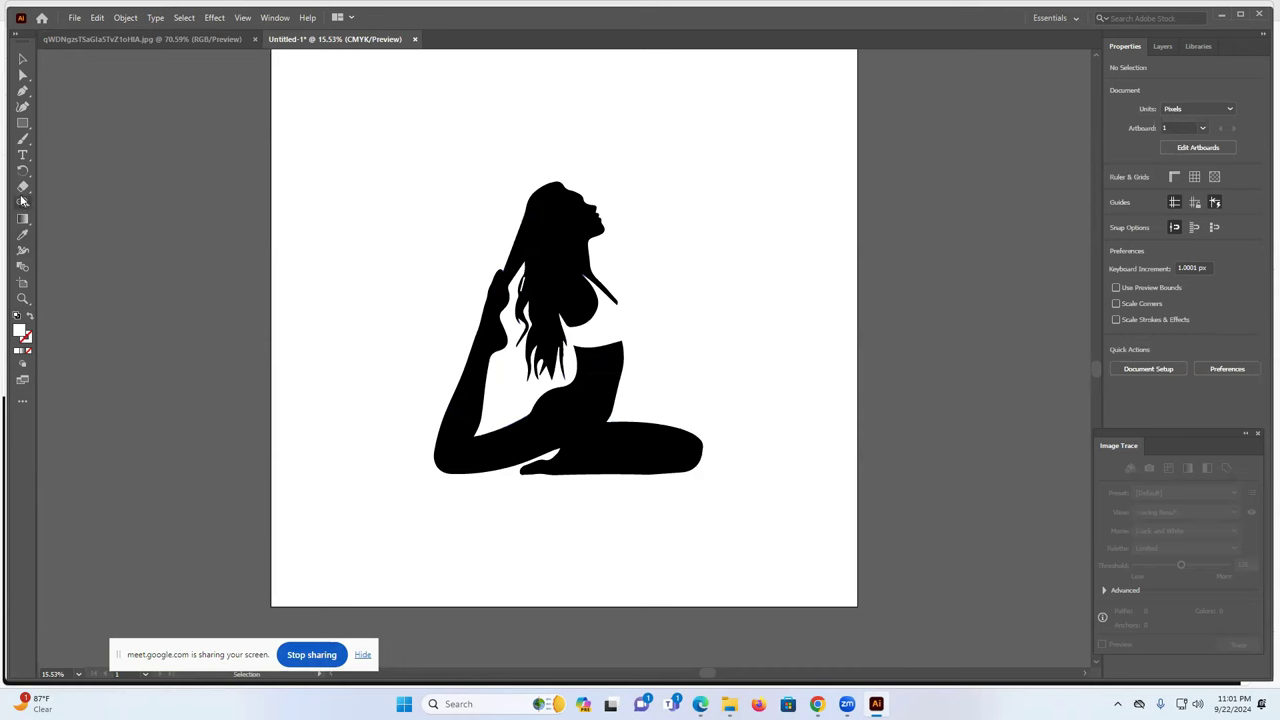
click(21, 158)
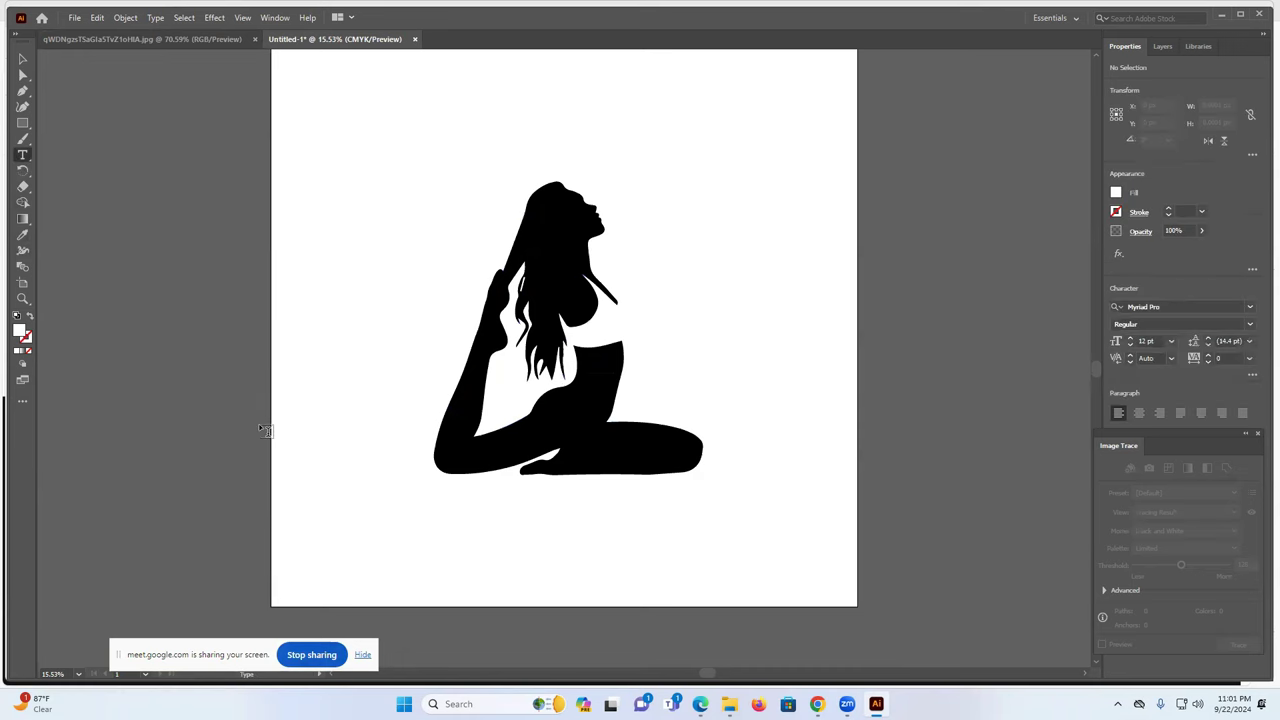
click(497, 510)
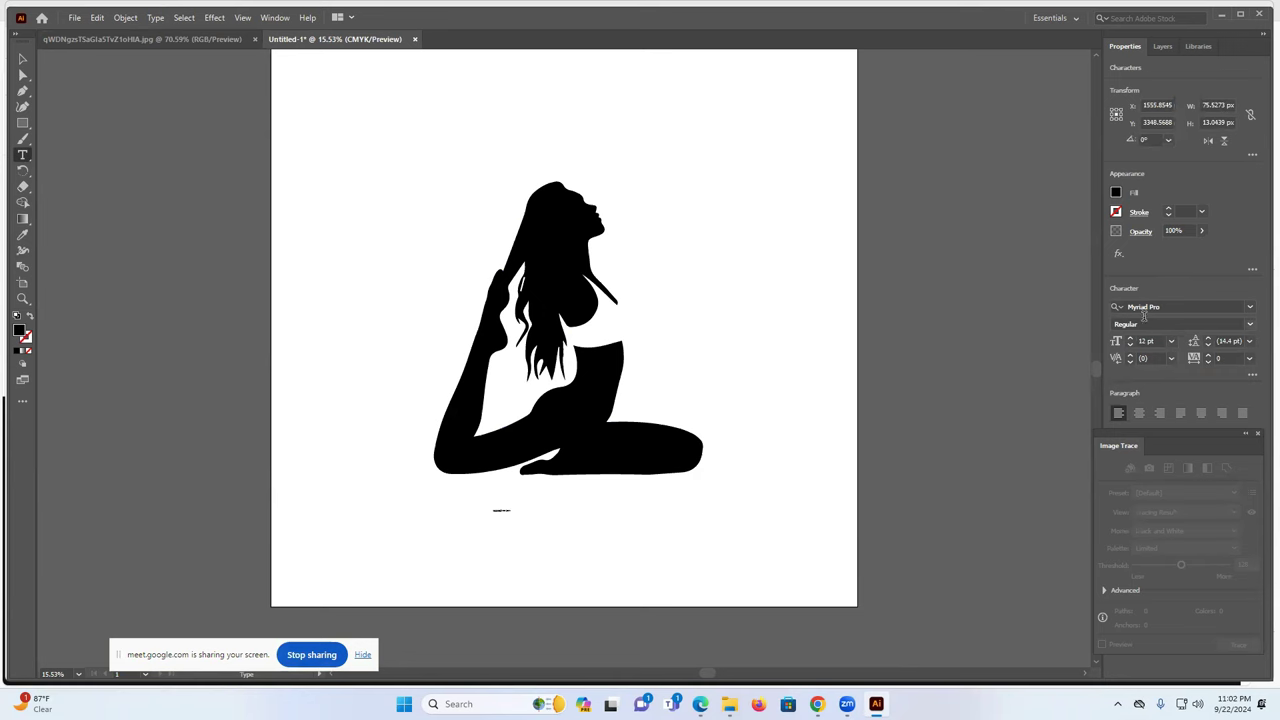
click(1169, 341)
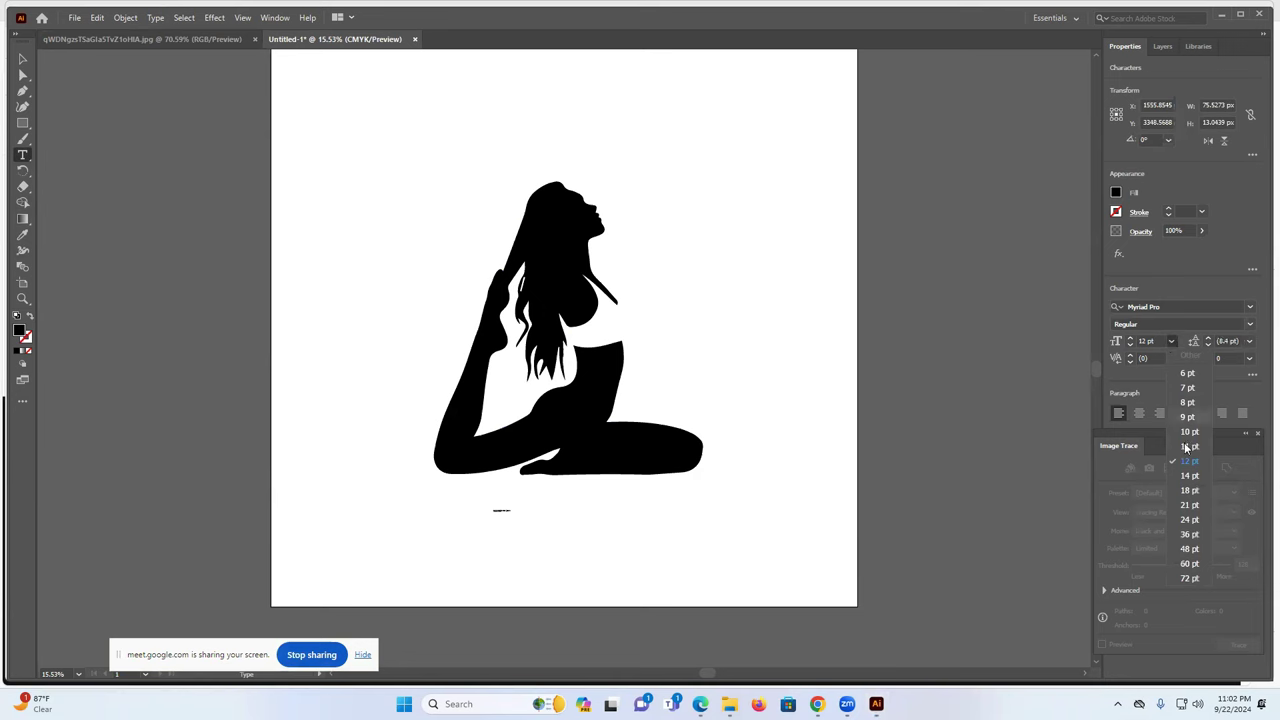
click(1176, 548)
click(22, 58)
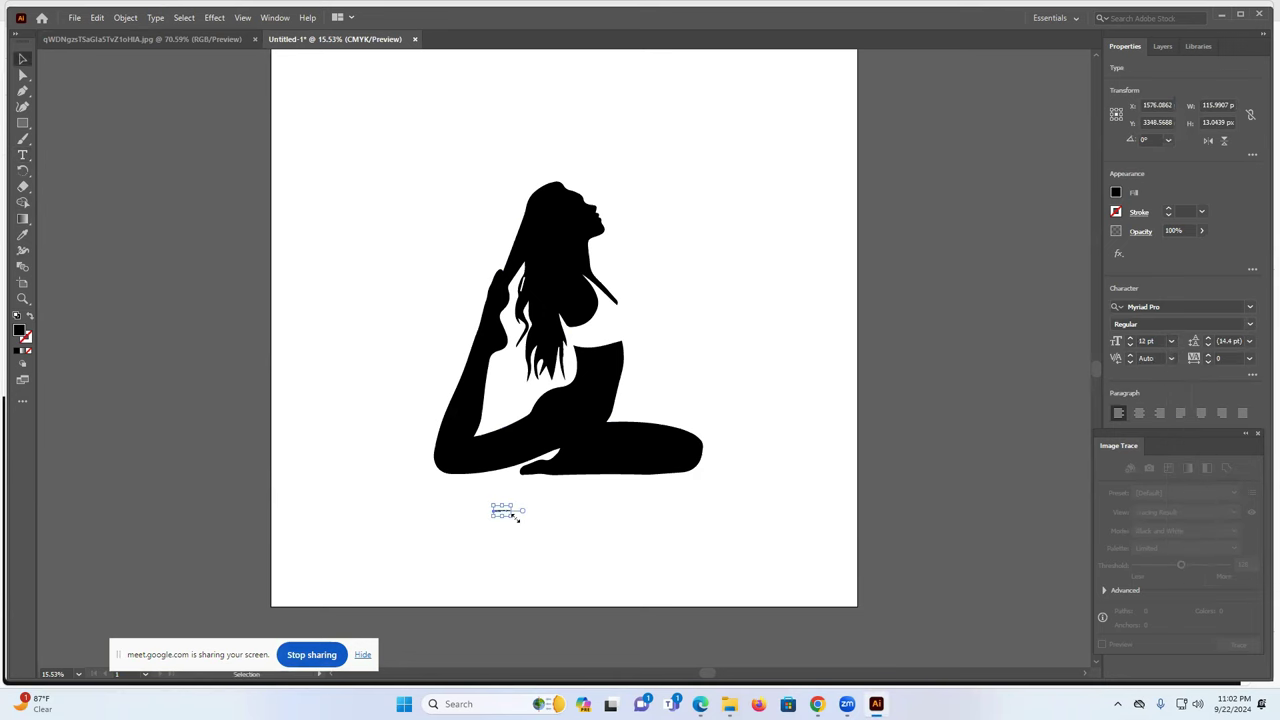
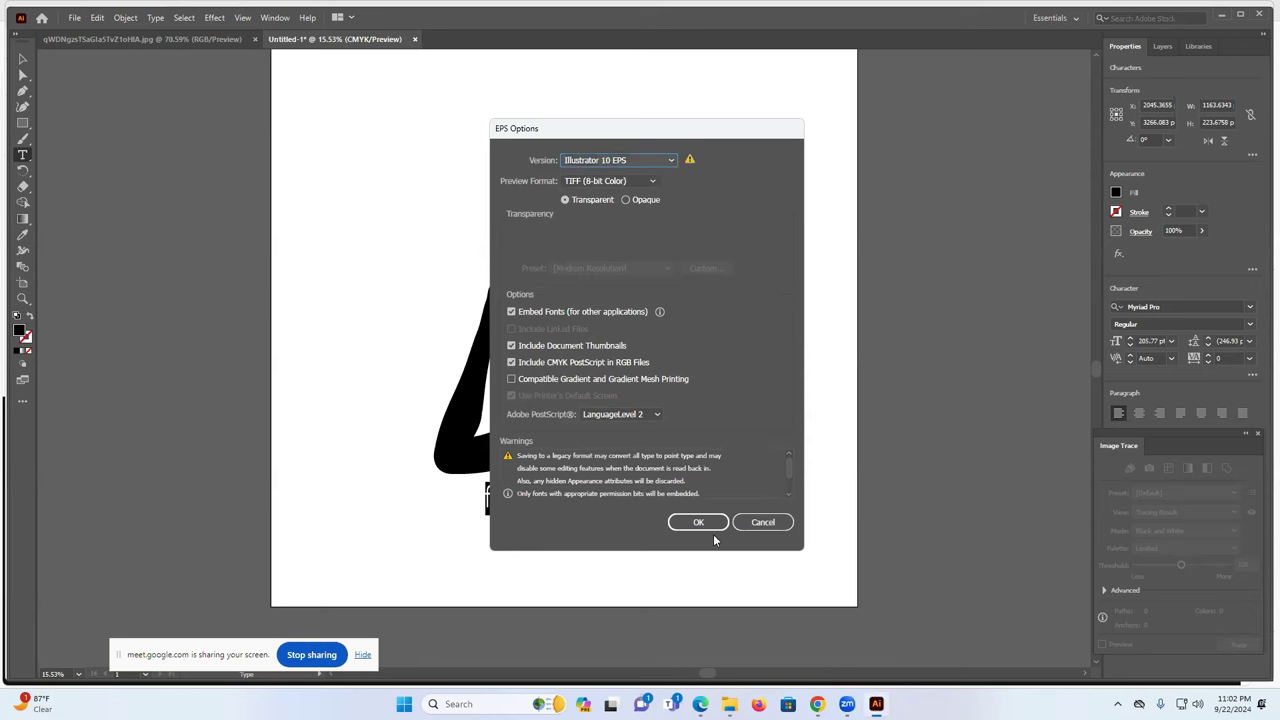
Save the artwork in Illustrator 10 EPS format and export it to Downloads as the JPEG "logo zym", using the artboards
click(686, 522)
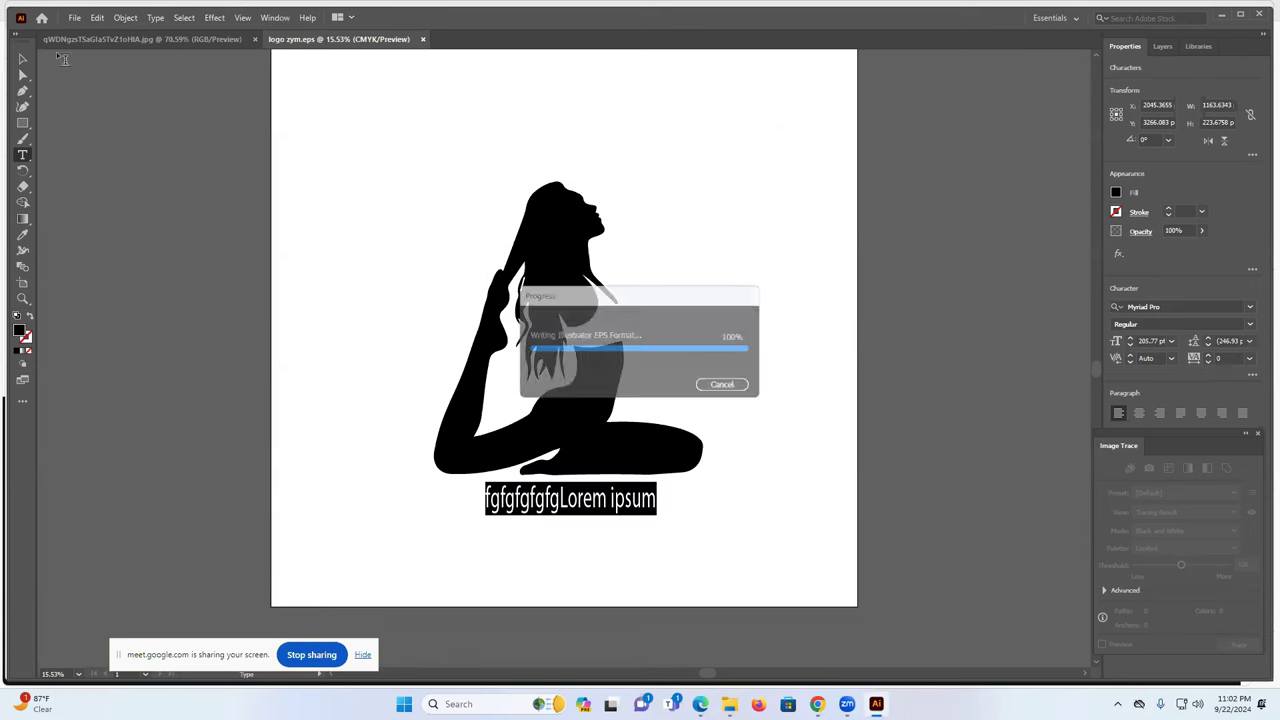
click(75, 18)
mouse_move(148, 273)
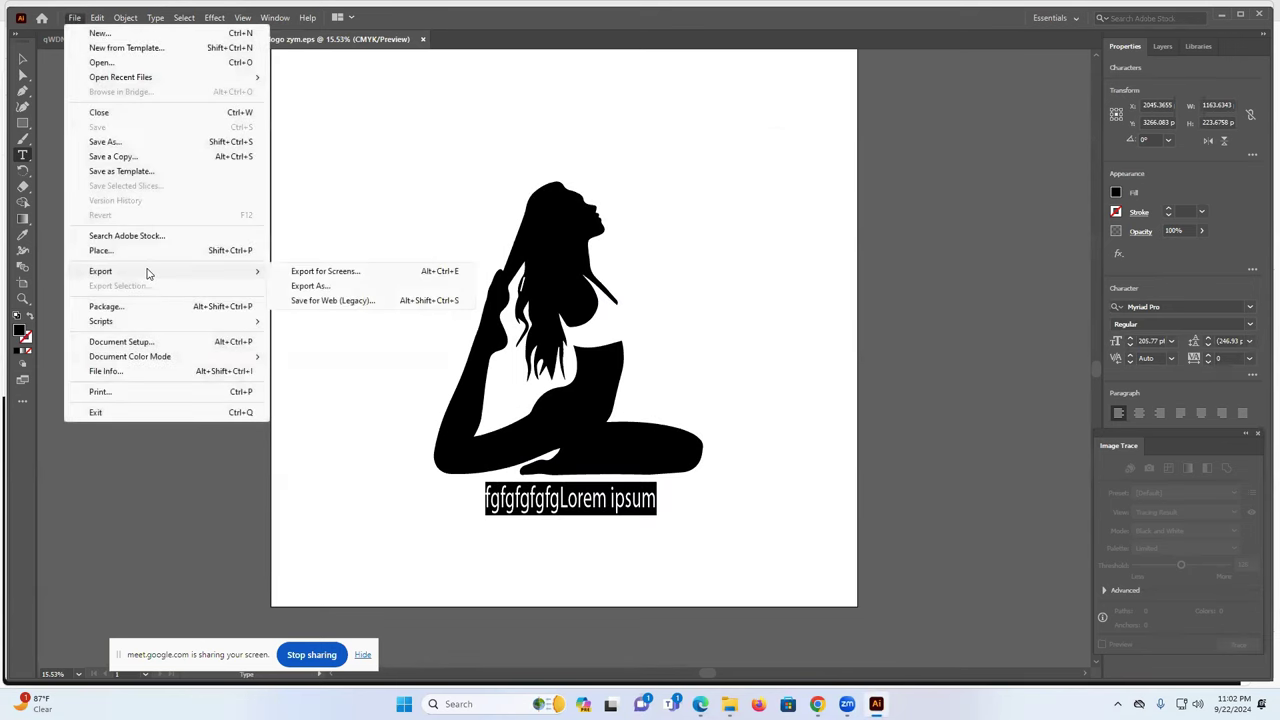
click(325, 286)
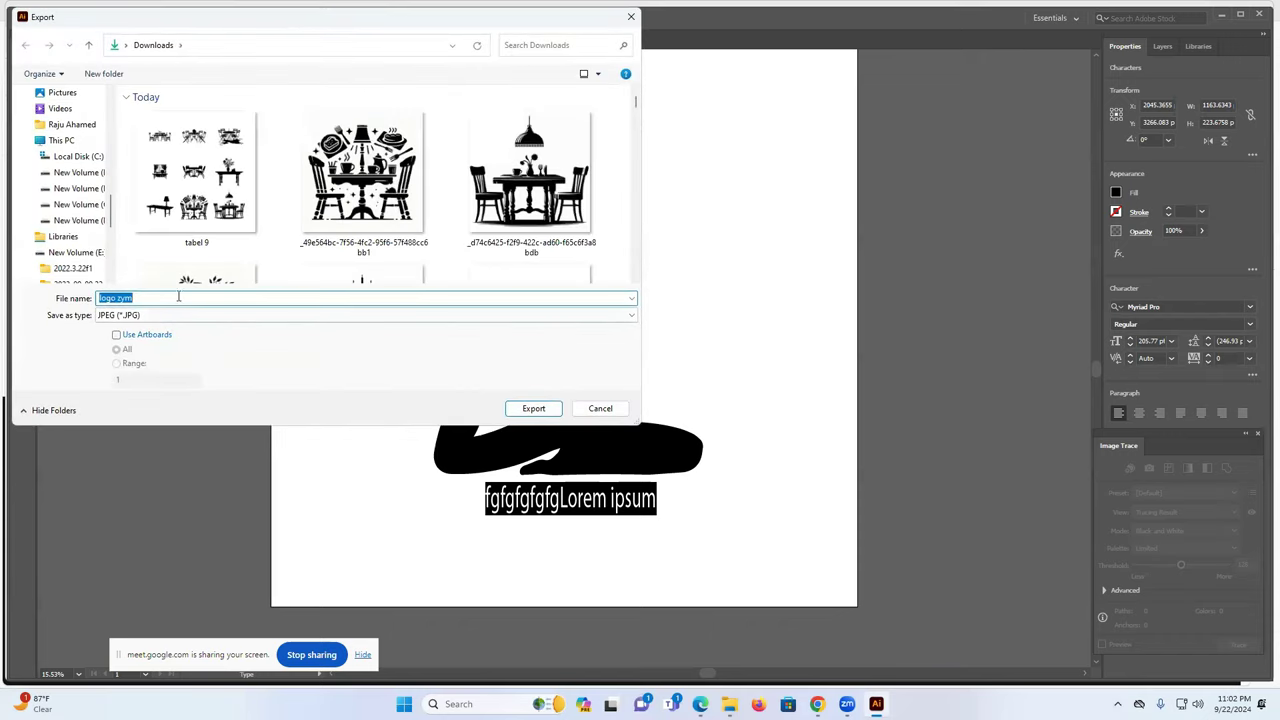
click(116, 334)
click(533, 409)
click(601, 332)
click(598, 332)
click(698, 532)
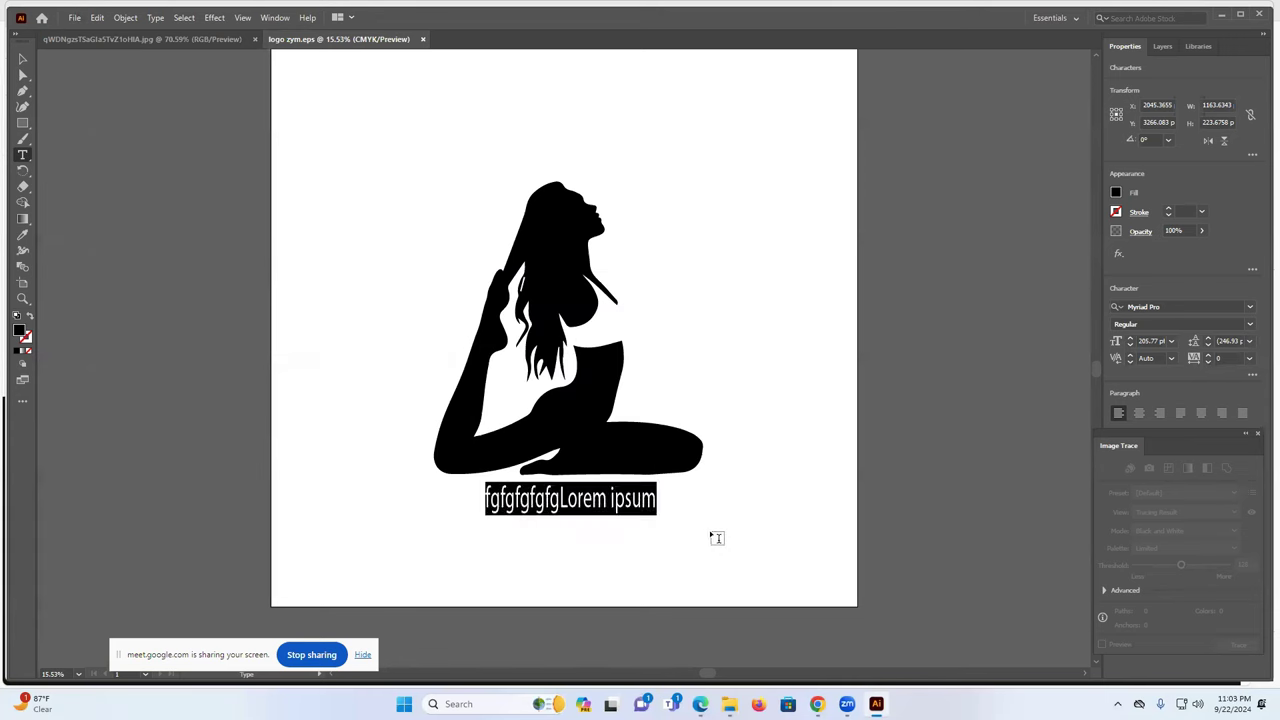
Close both the logo zym EPS document and the source yoga silhouette JPEG
click(423, 41)
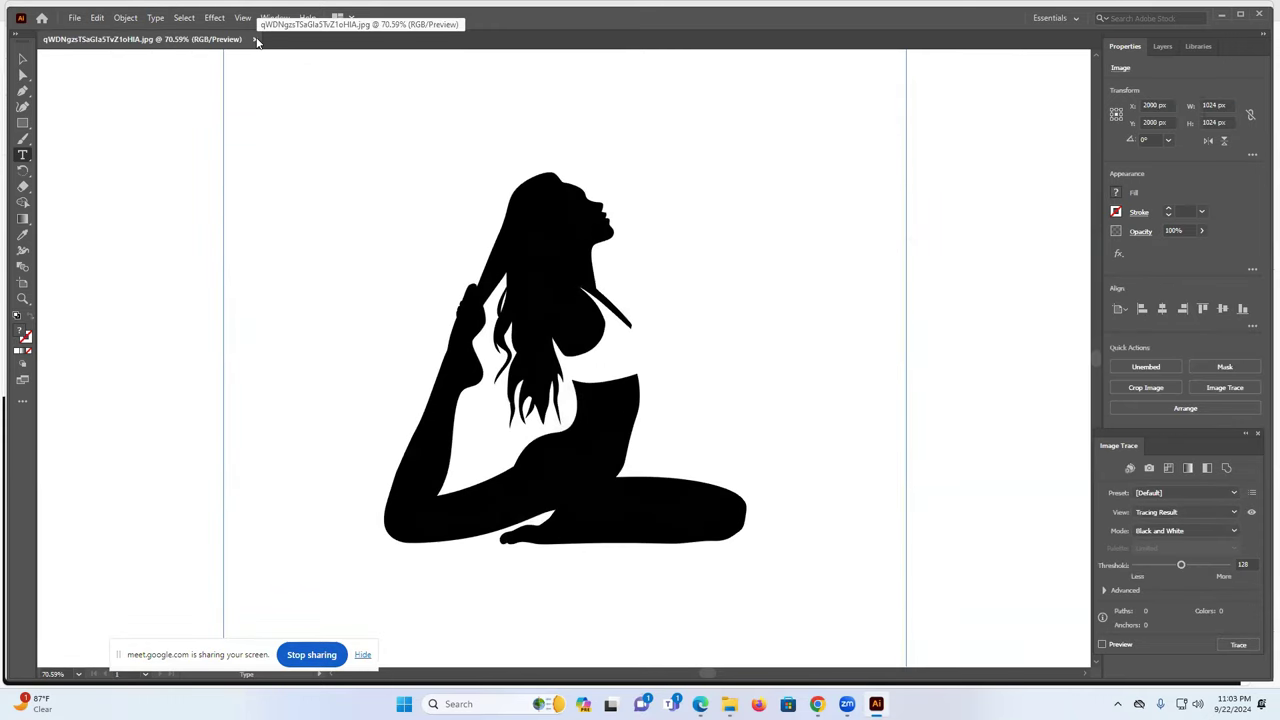
click(256, 40)
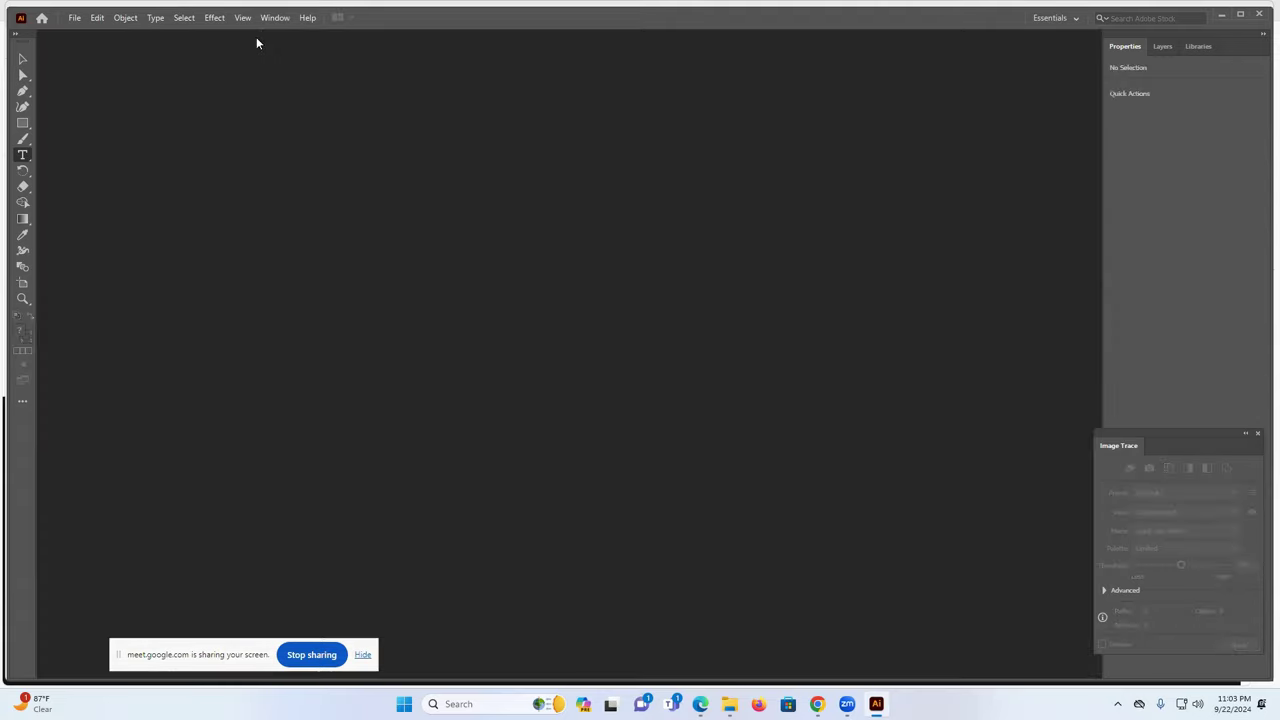
Switch to the Edge browser and look through the silhouettes vector results on Freepik
click(817, 704)
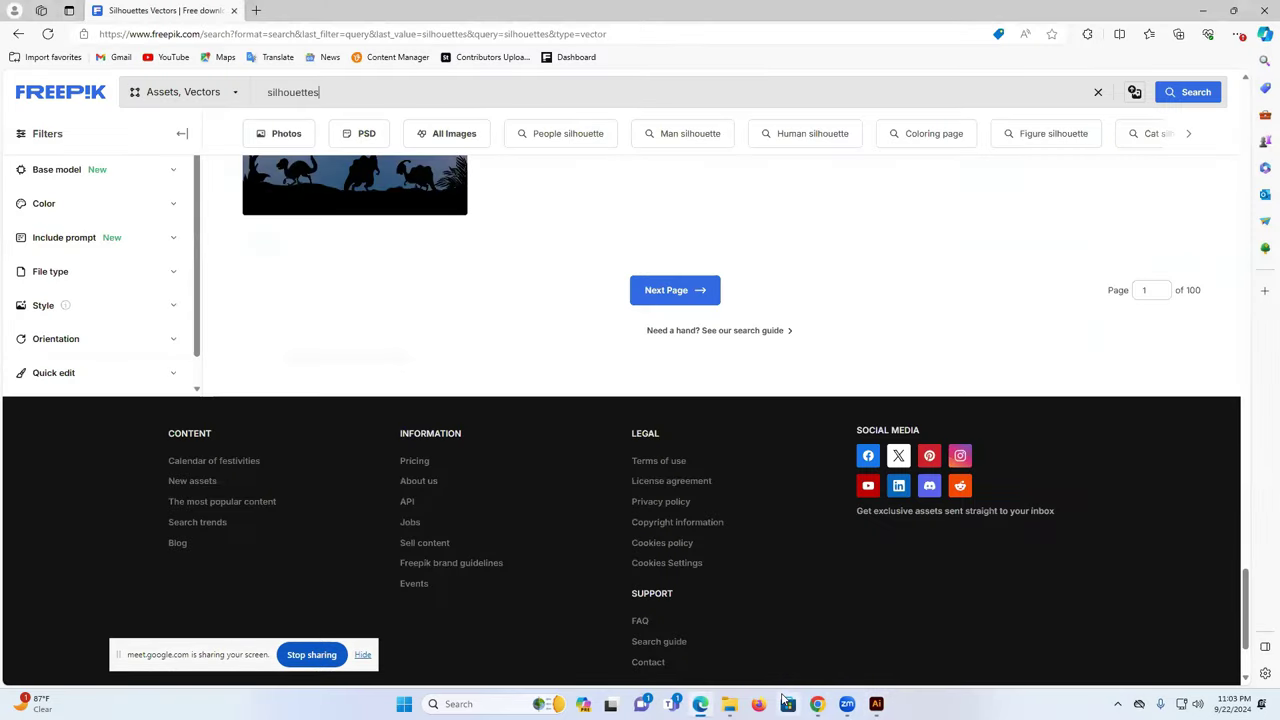
mouse_move(817, 704)
click(760, 652)
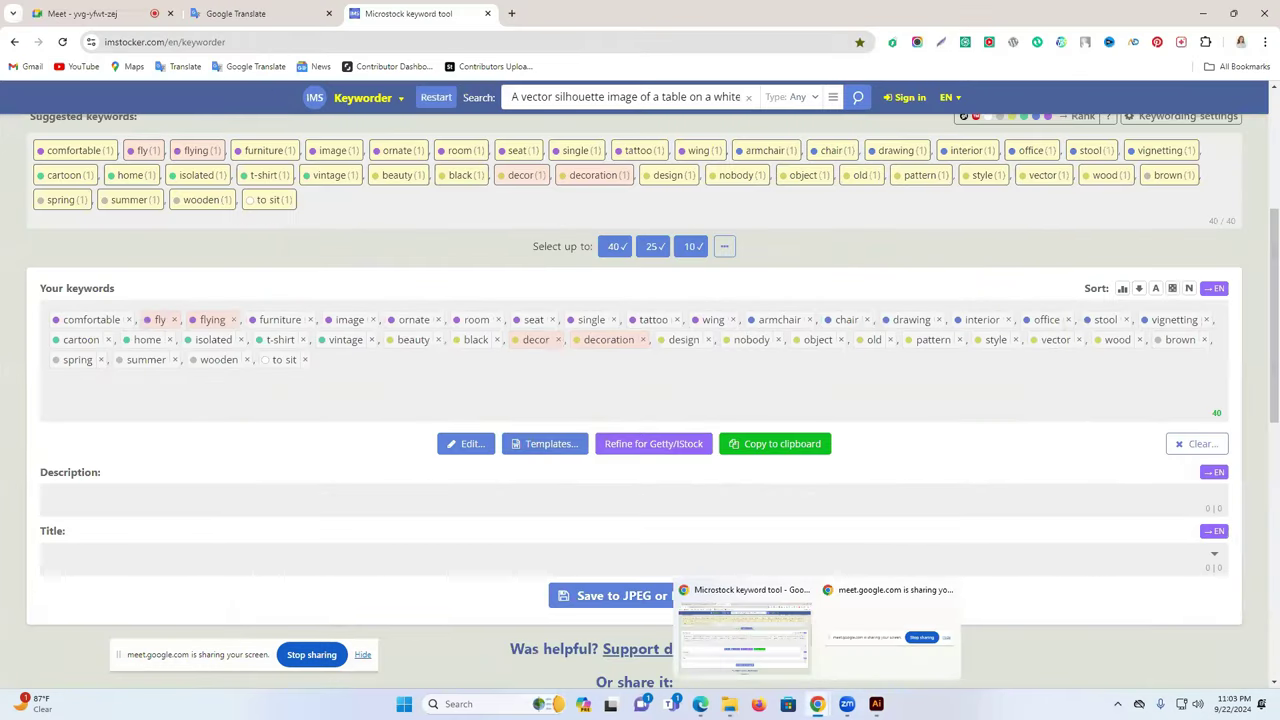
mouse_move(700, 704)
click(700, 635)
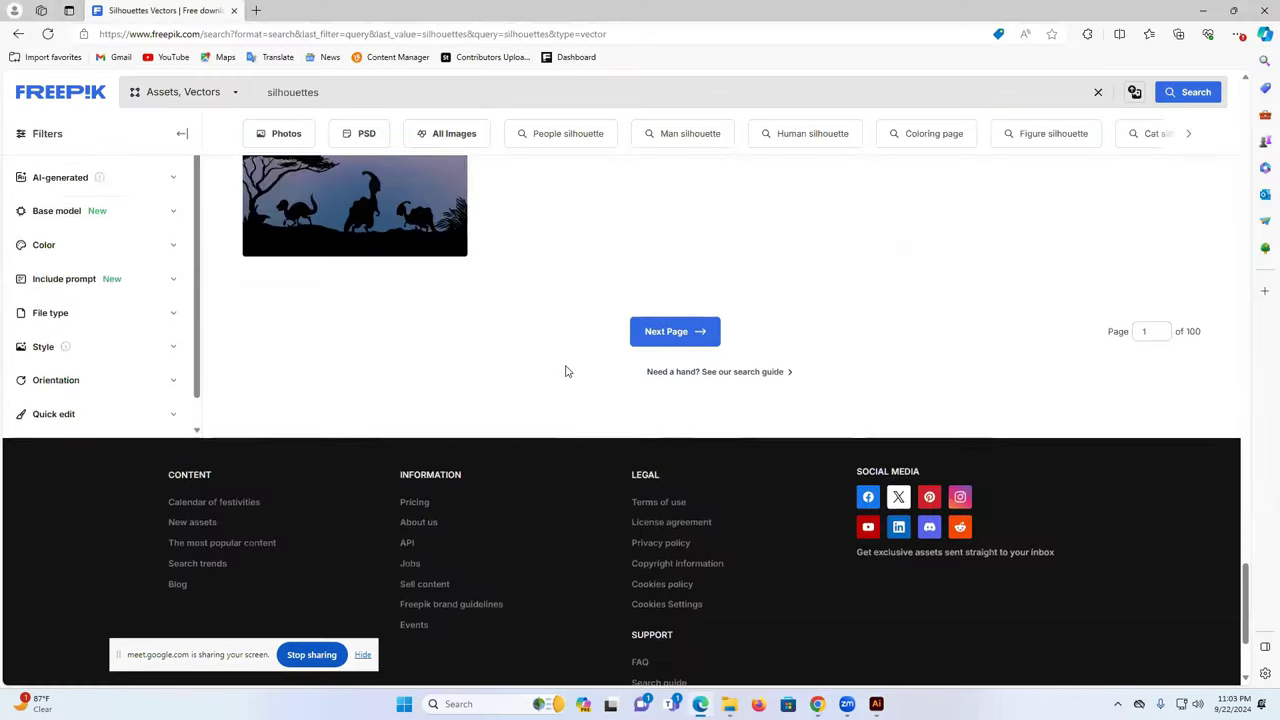
scroll(565, 371, up, 15)
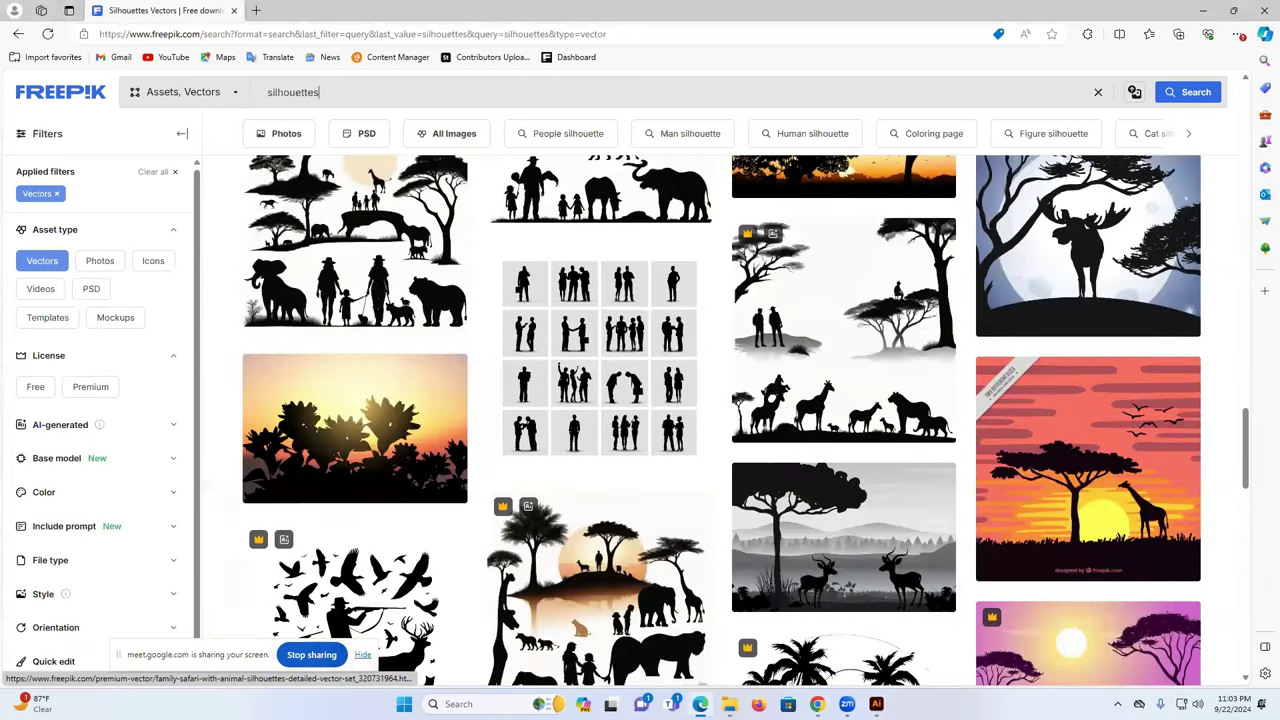
scroll(720, 420, up, 1)
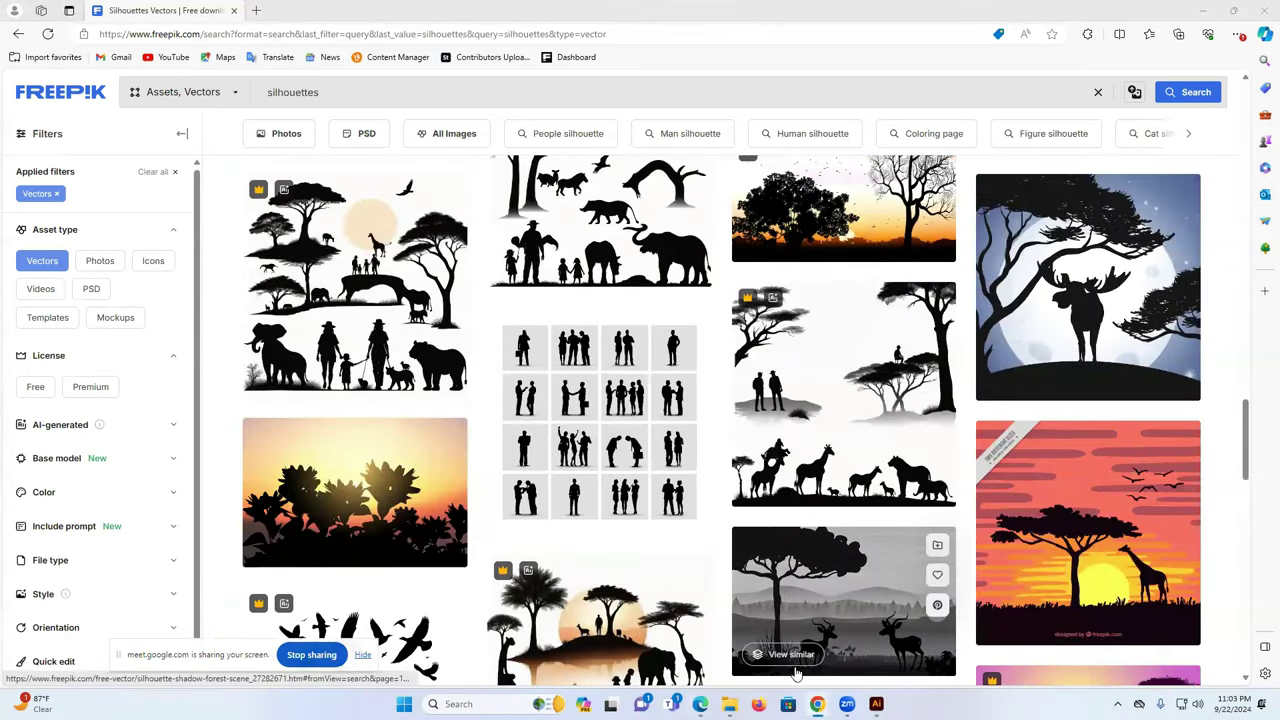
Switch to Chrome, open ideogram.ai in a new tab and sign in with a Google account
click(817, 704)
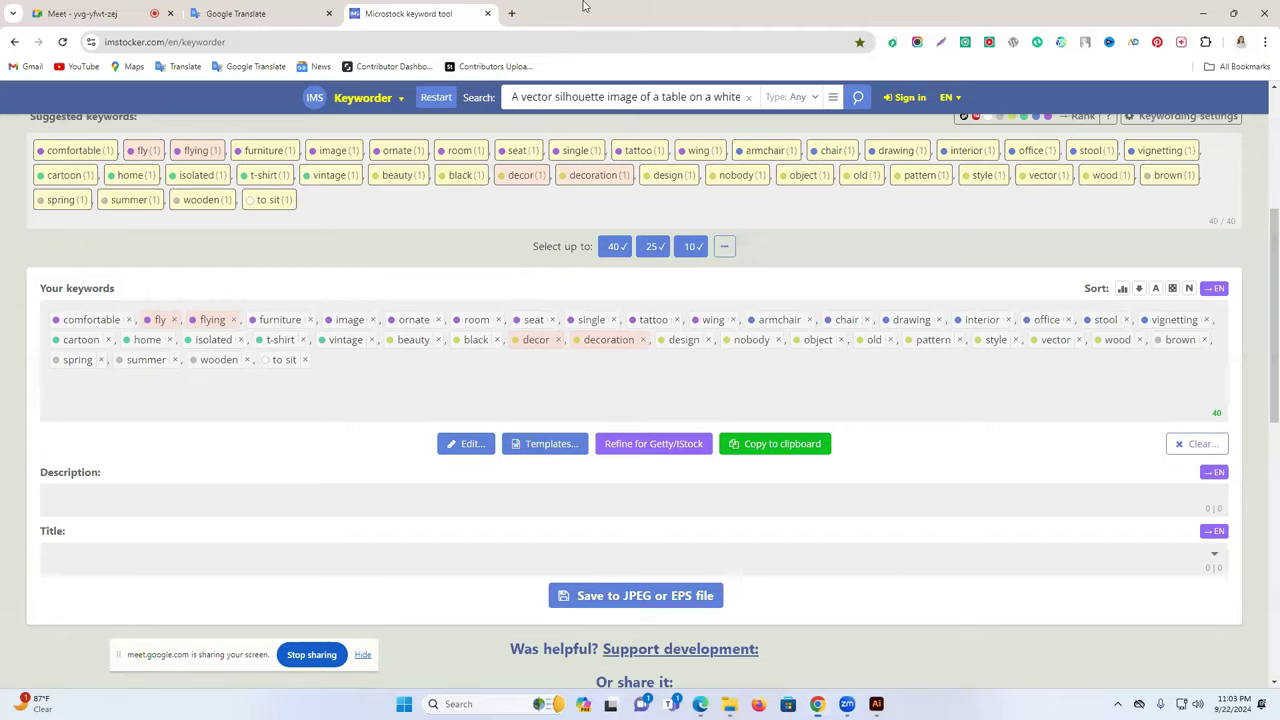
click(511, 13)
text(ideogram.ai/t/explore)
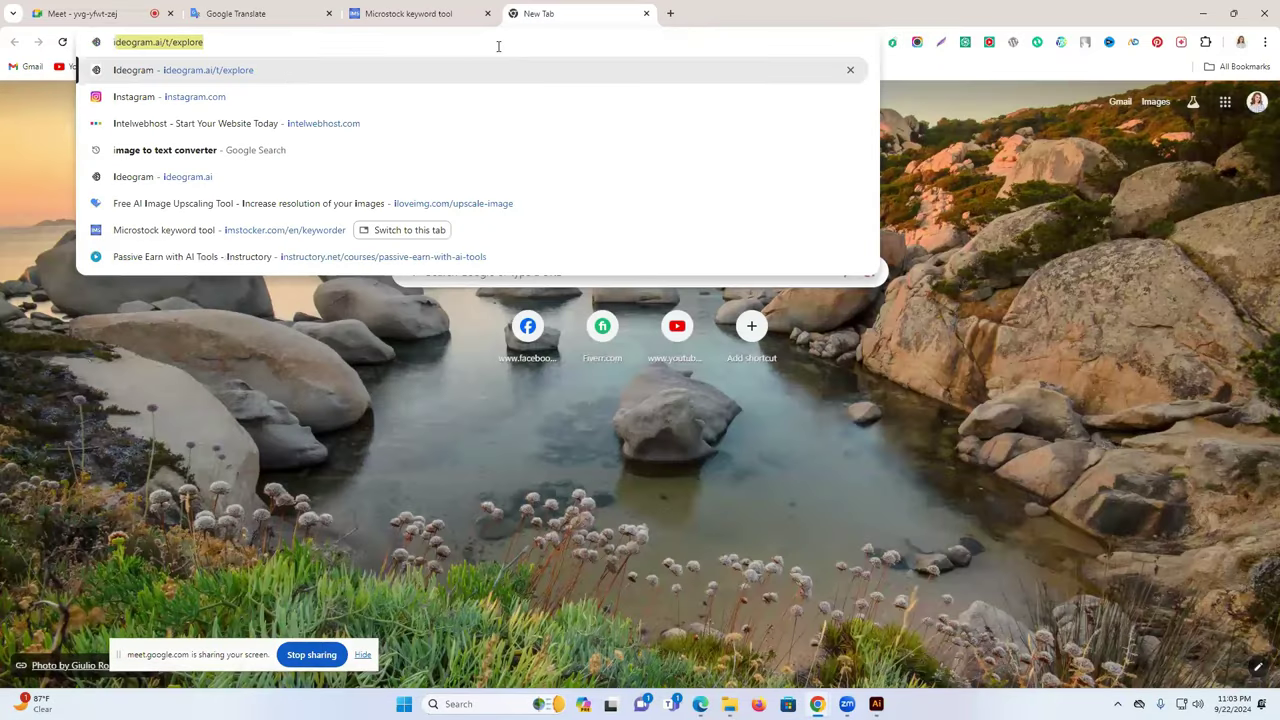
click(288, 77)
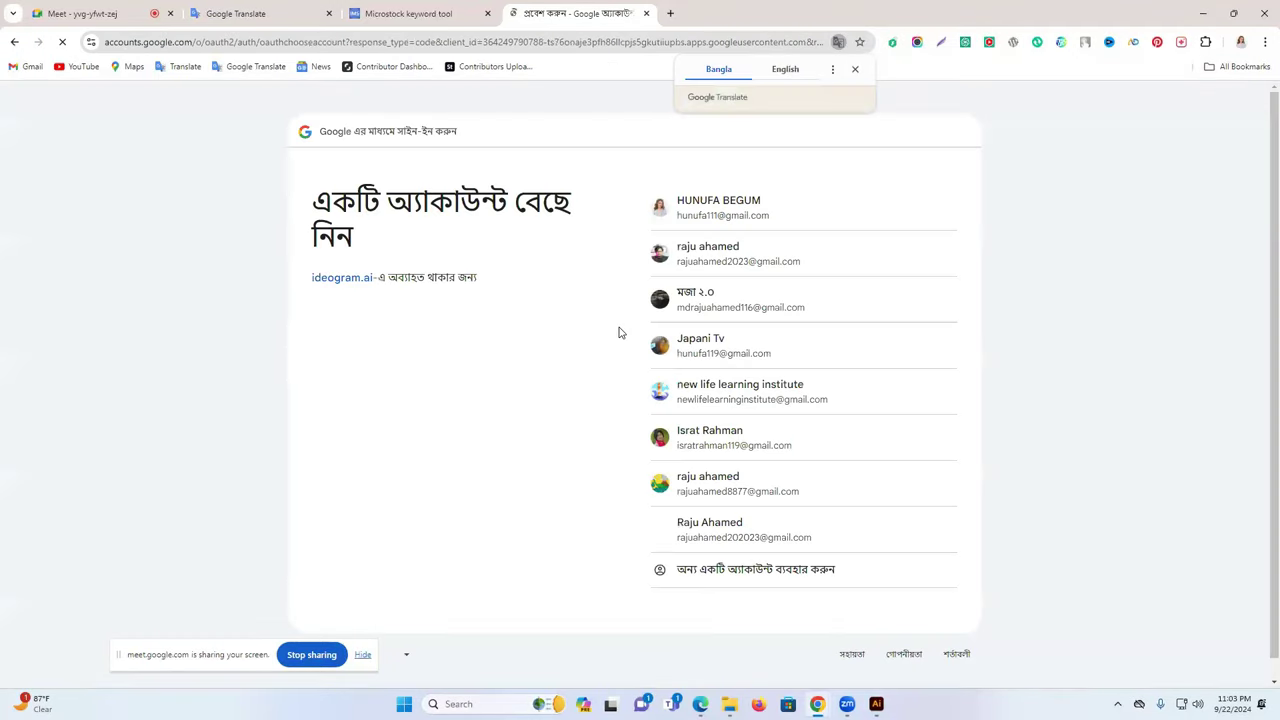
click(755, 530)
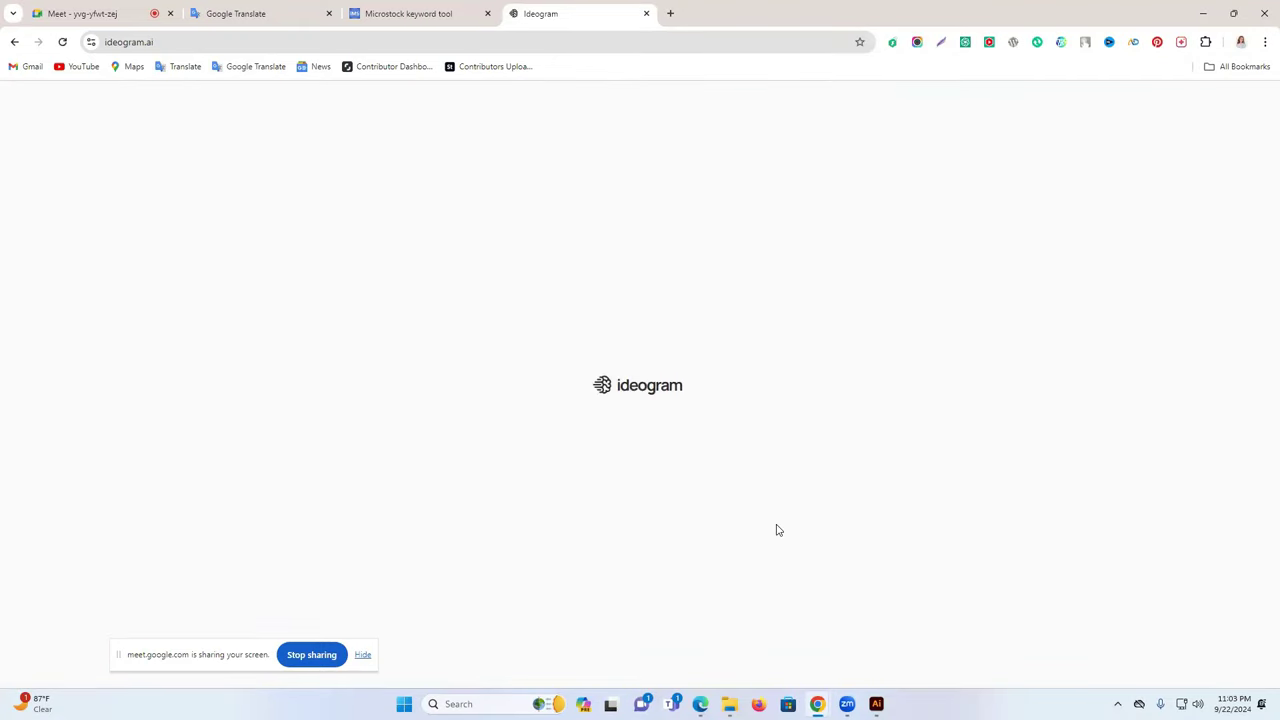
key(ctrl+1)
click(936, 612)
click(545, 13)
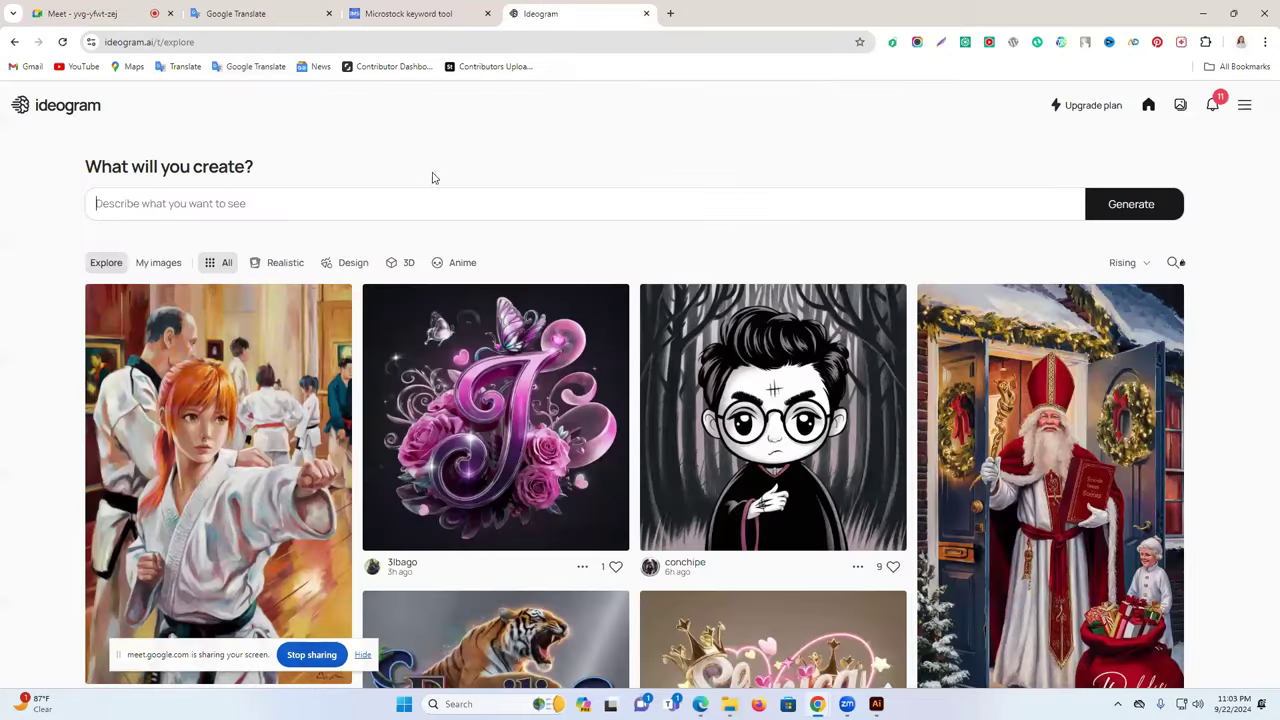
Browse the Explore gallery on Ideogram for examples of generated images and designs
scroll(577, 378, down, 2)
scroll(589, 372, down, 5)
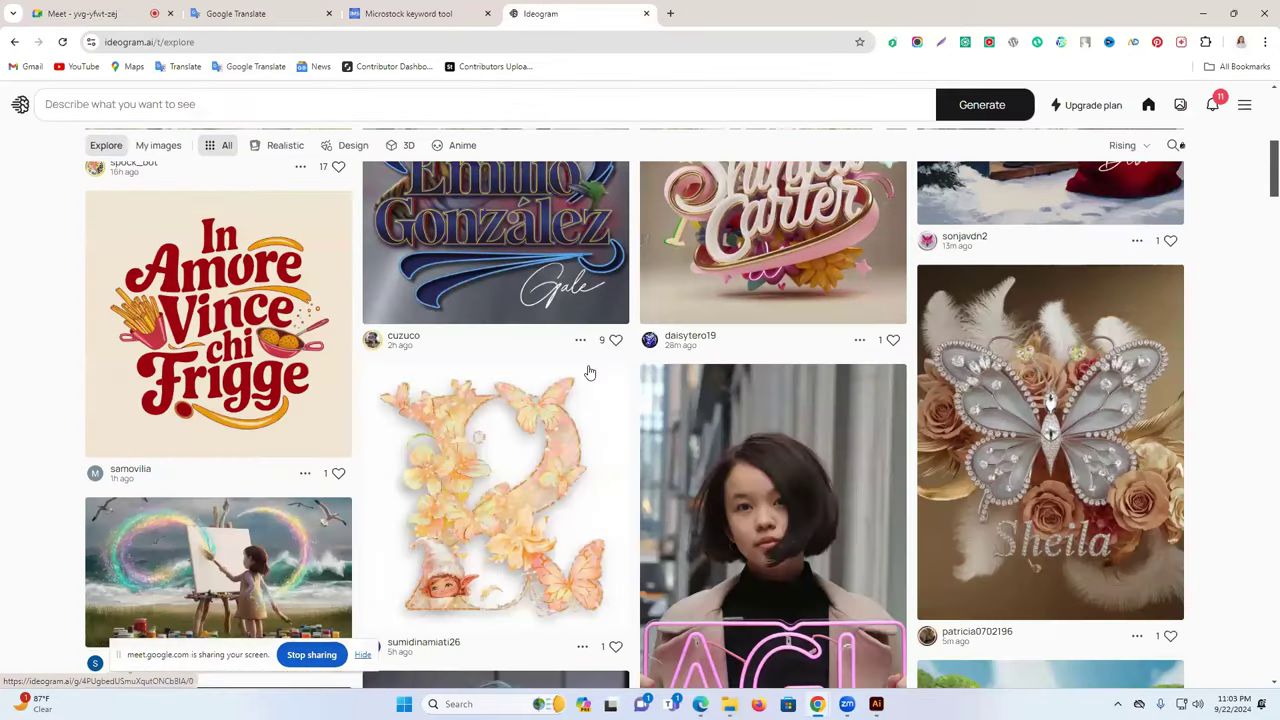
scroll(589, 372, down, 3)
scroll(589, 372, down, 5)
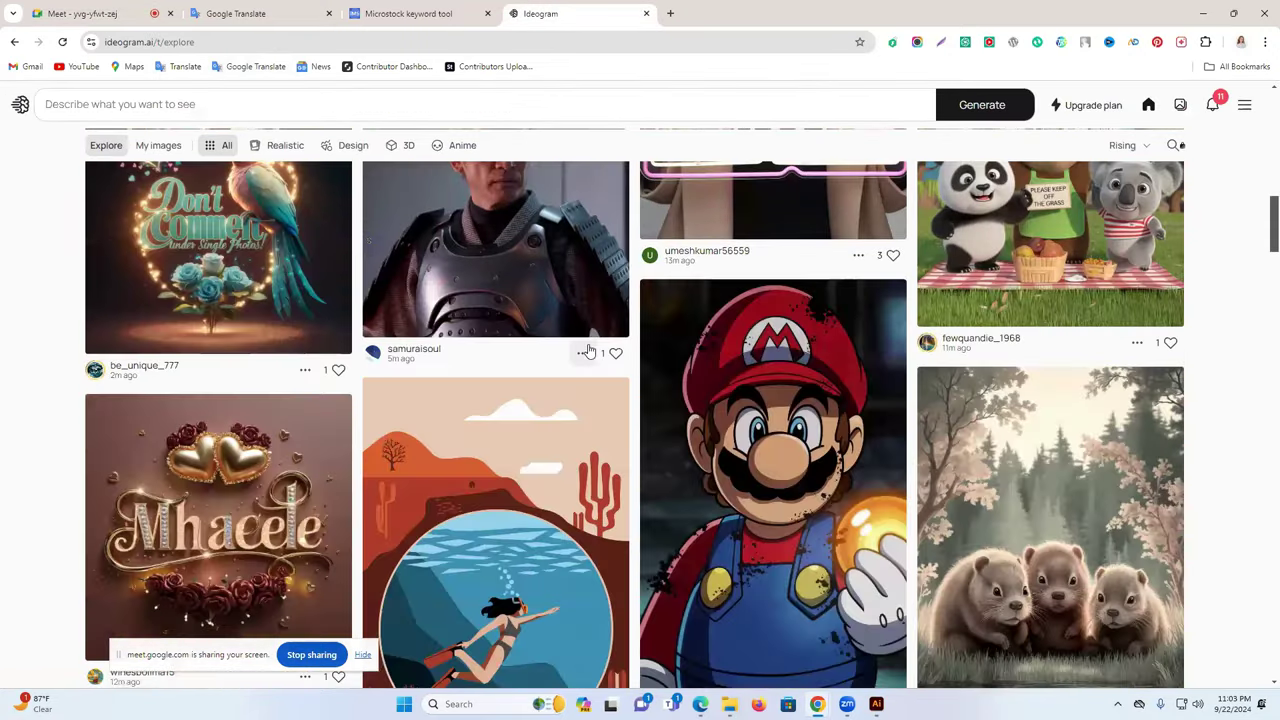
scroll(592, 345, down, 8)
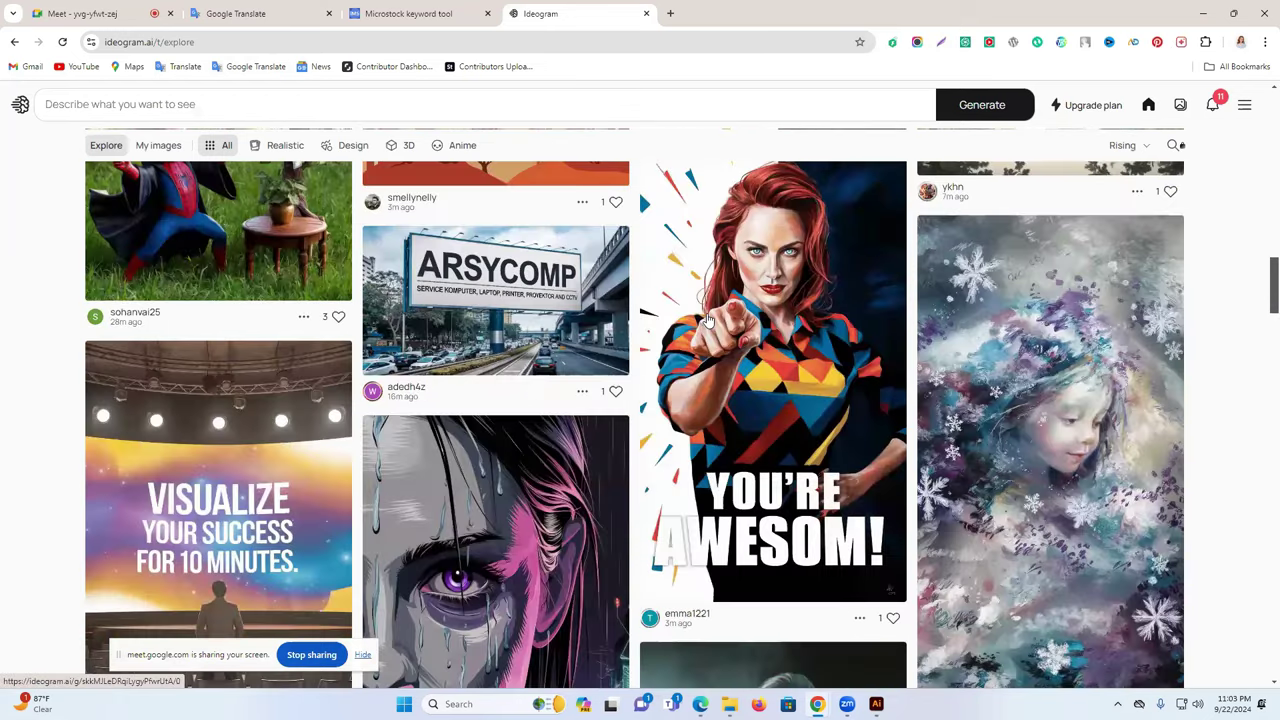
scroll(707, 320, down, 5)
scroll(707, 320, down, 5)
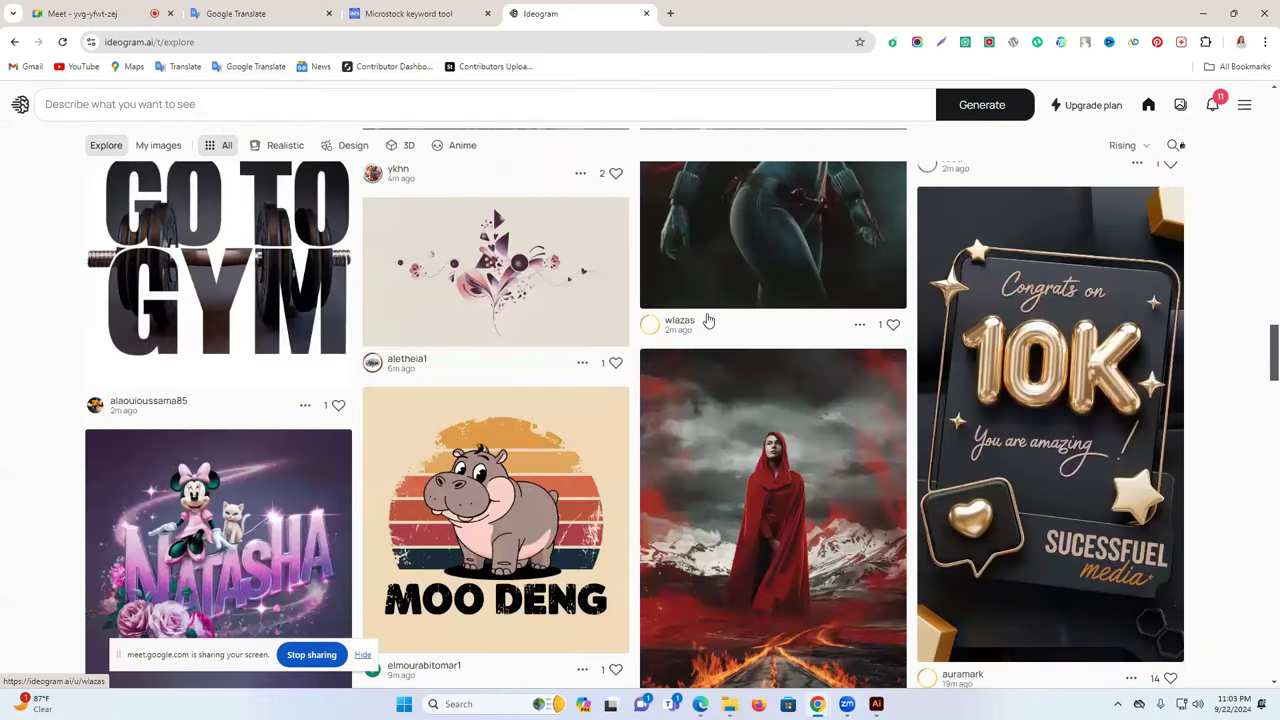
Browse the Explore gallery and open the "In Amore Vince chi Frigge" typography design
scroll(640, 310, up, 3)
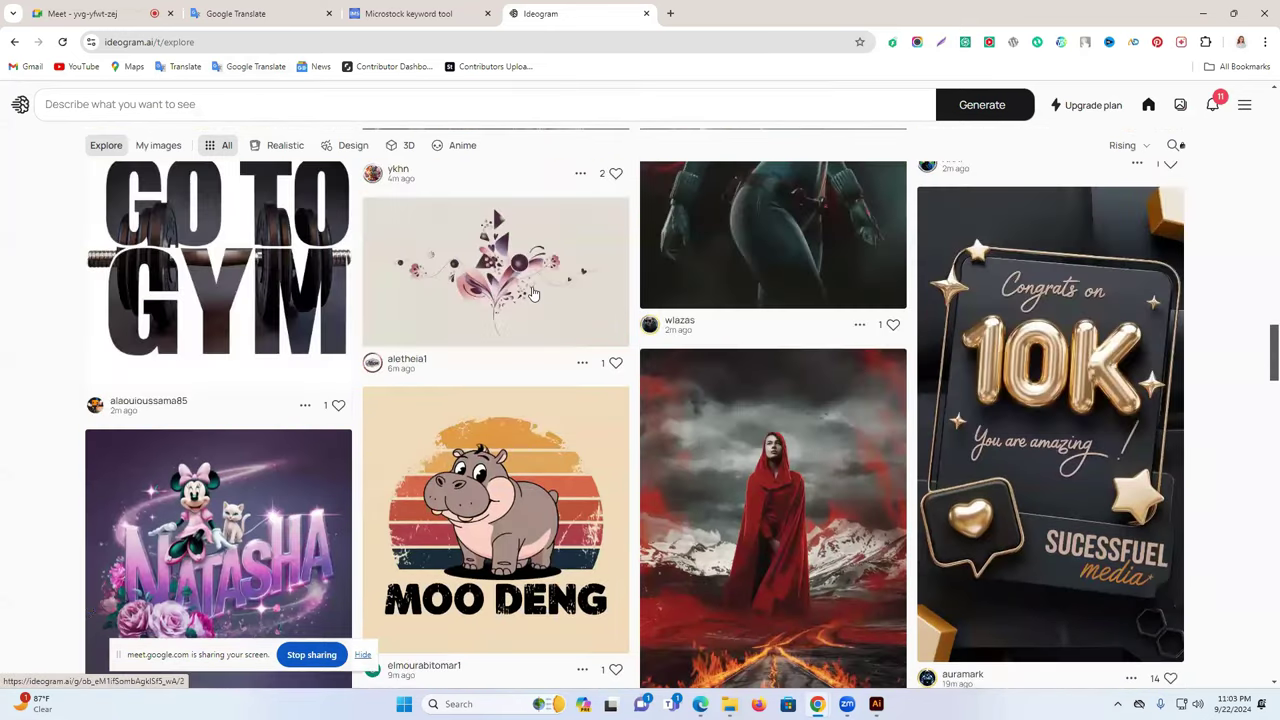
scroll(540, 295, up, 5)
scroll(533, 293, down, 3)
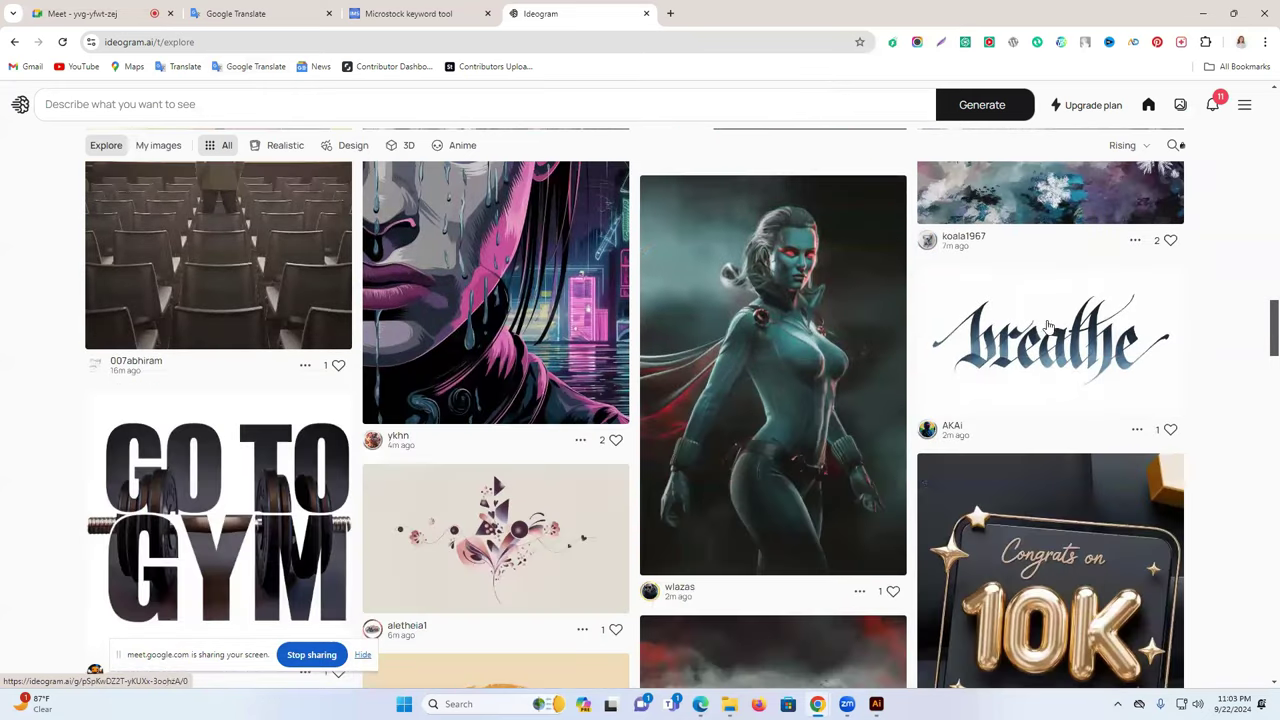
scroll(405, 369, up, 8)
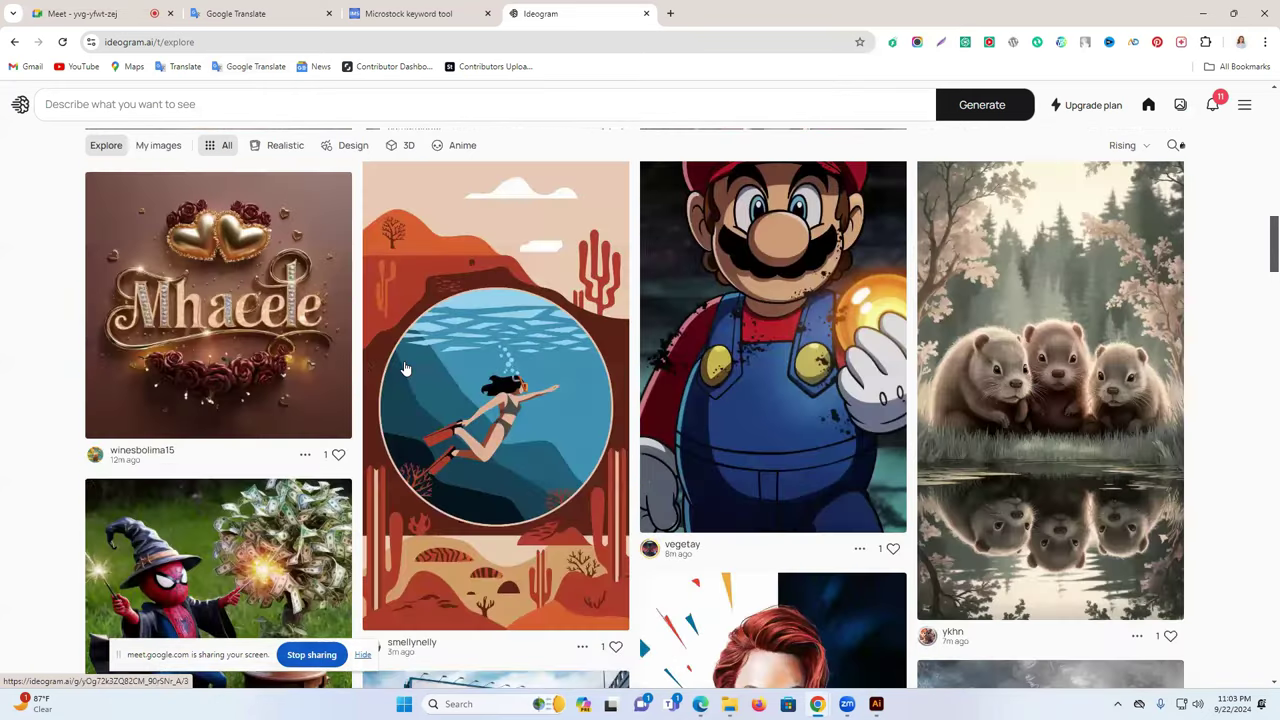
scroll(404, 362, up, 5)
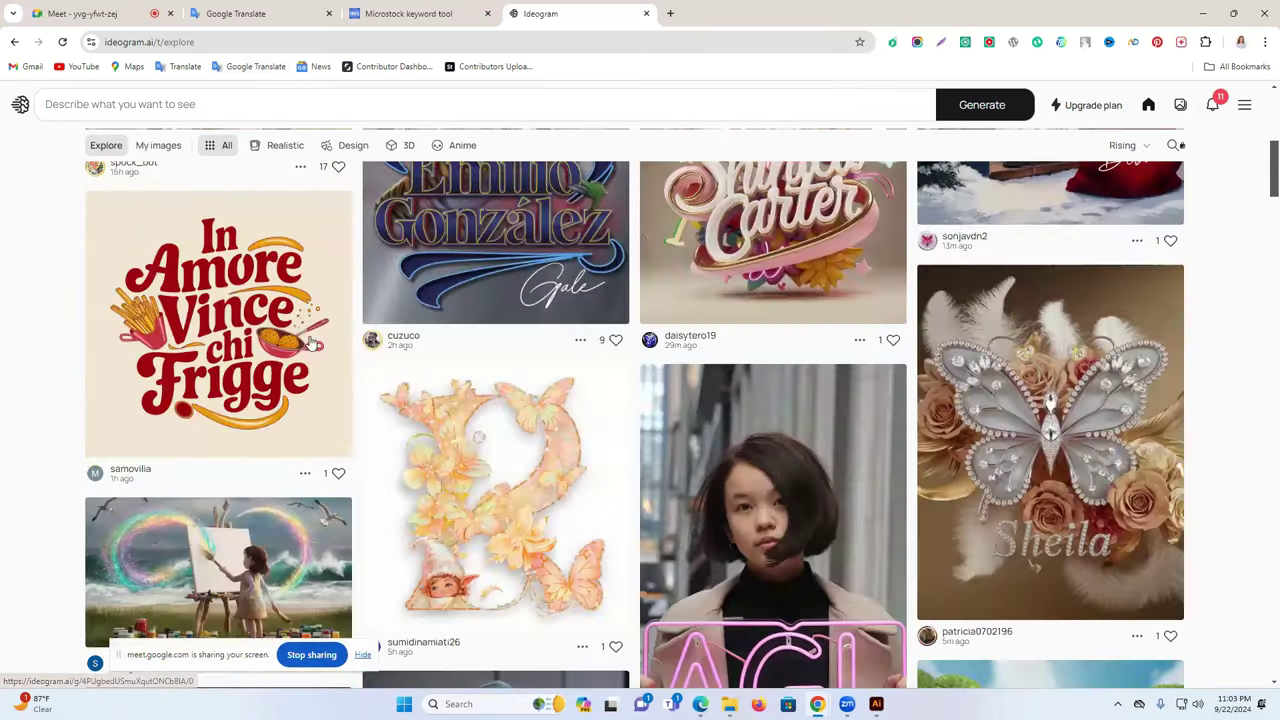
click(213, 290)
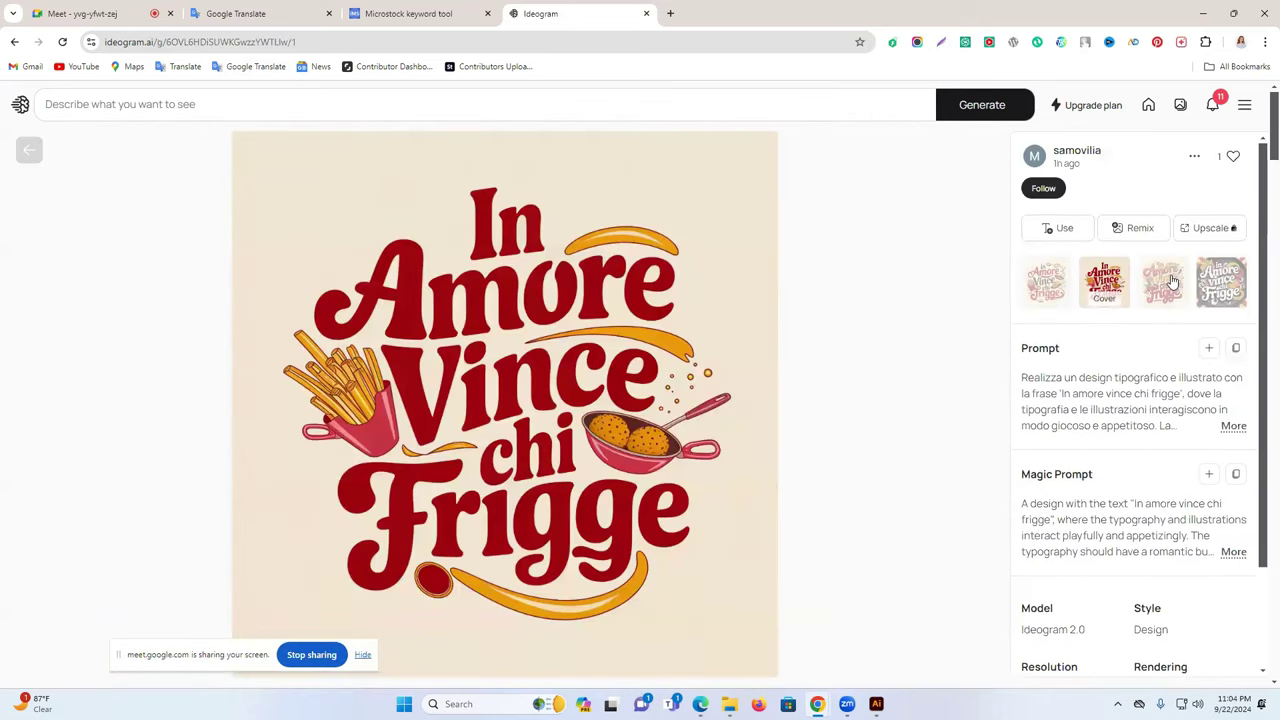
Display the design's third variation and generate a remix of it
click(1170, 282)
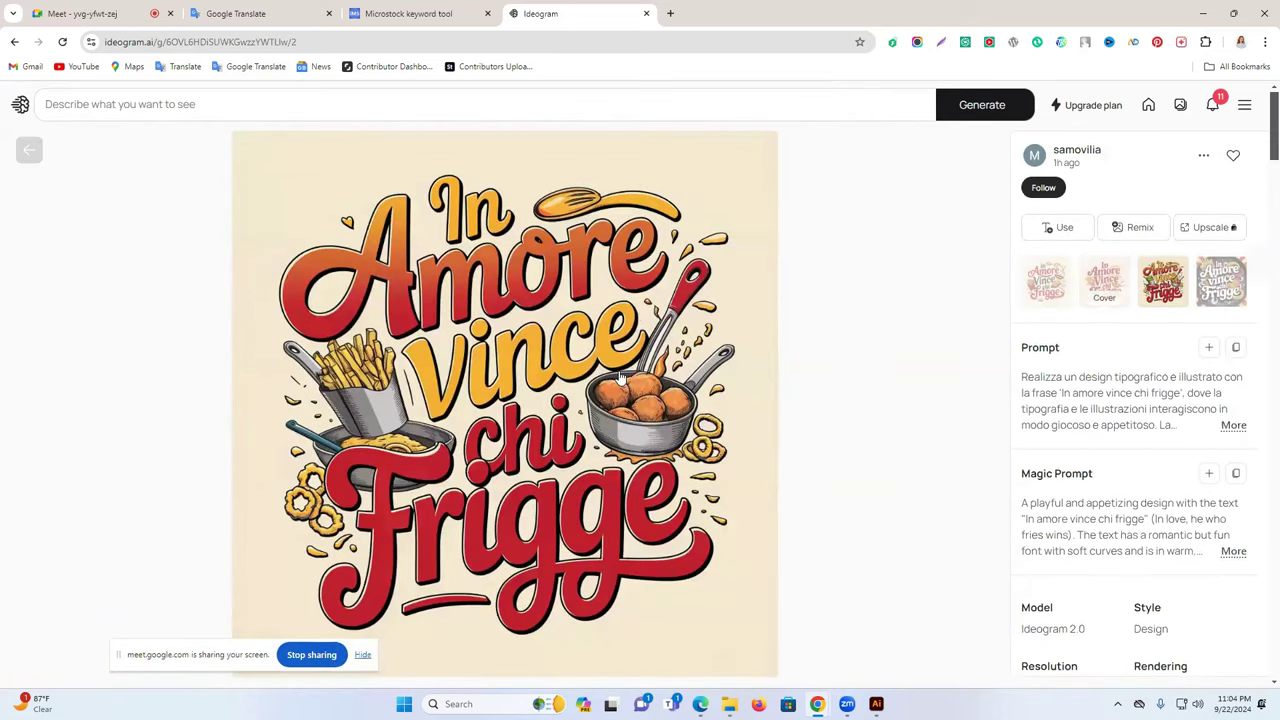
scroll(1166, 354, down, 1)
scroll(1155, 282, up, 1)
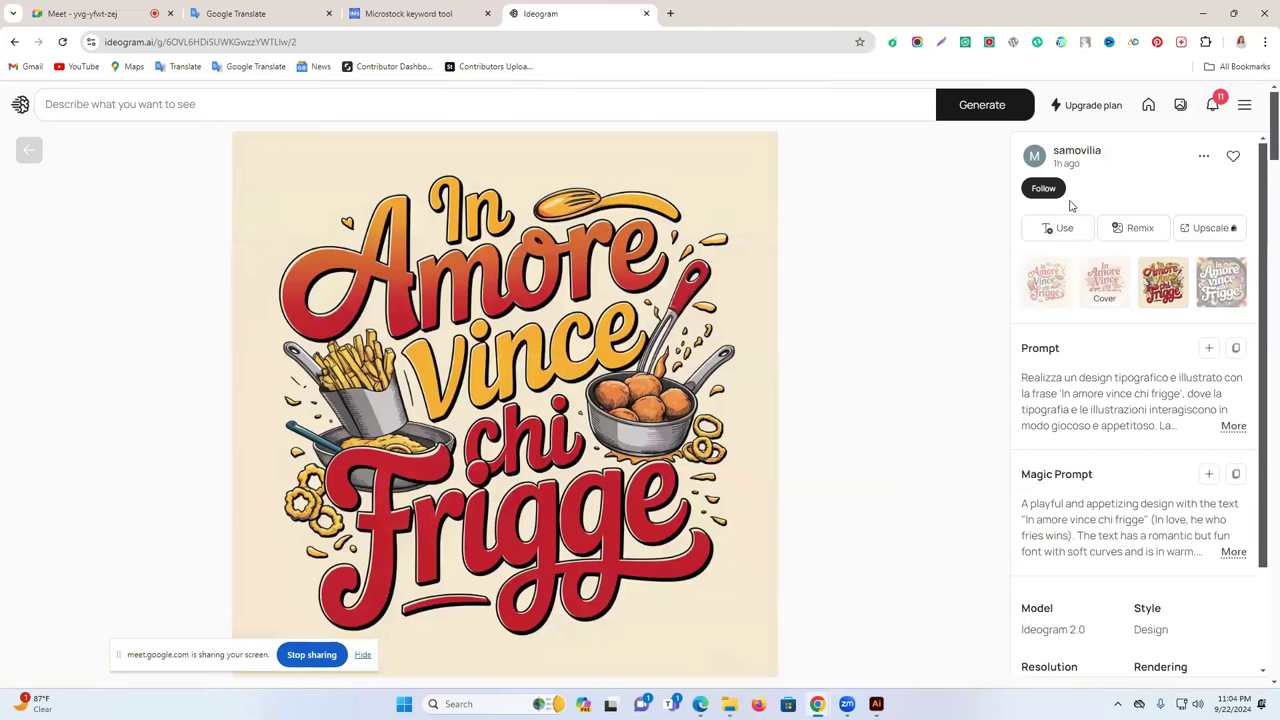
click(1136, 229)
click(1059, 391)
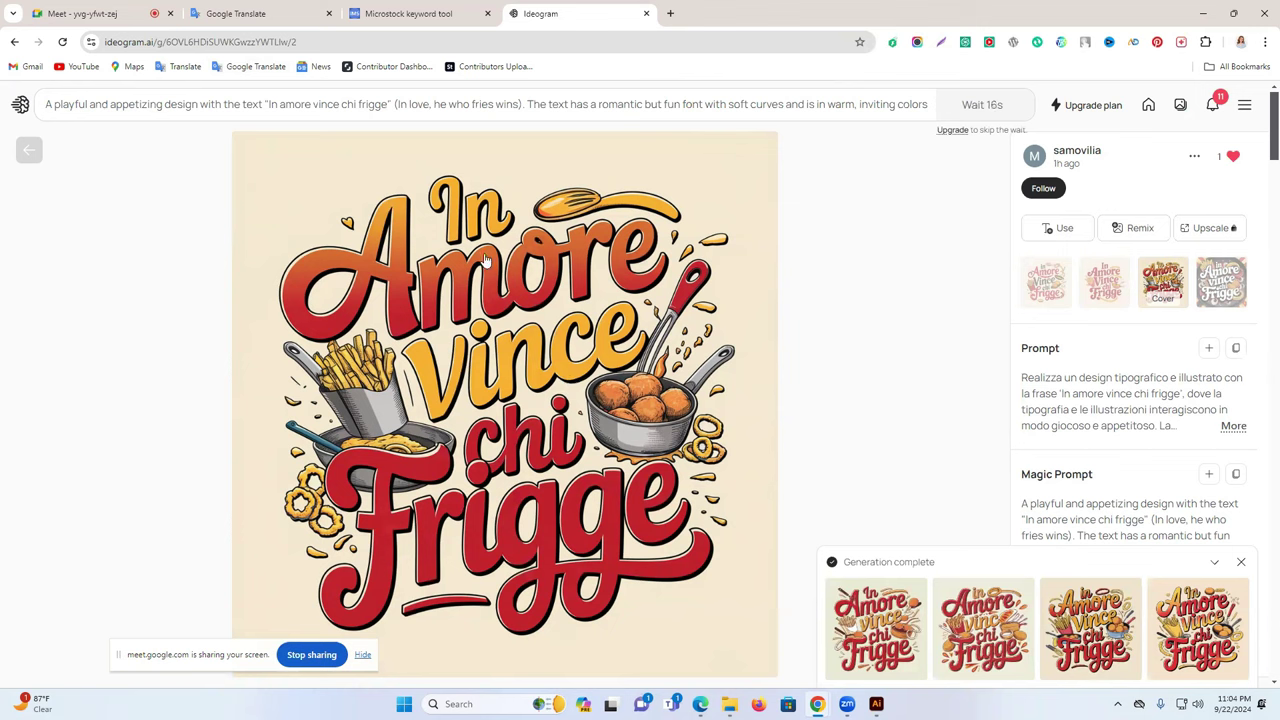
Expand the original design's prompt and read it in full, focusing on the quoted phrase "In amore vince chi frigge"
click(1233, 425)
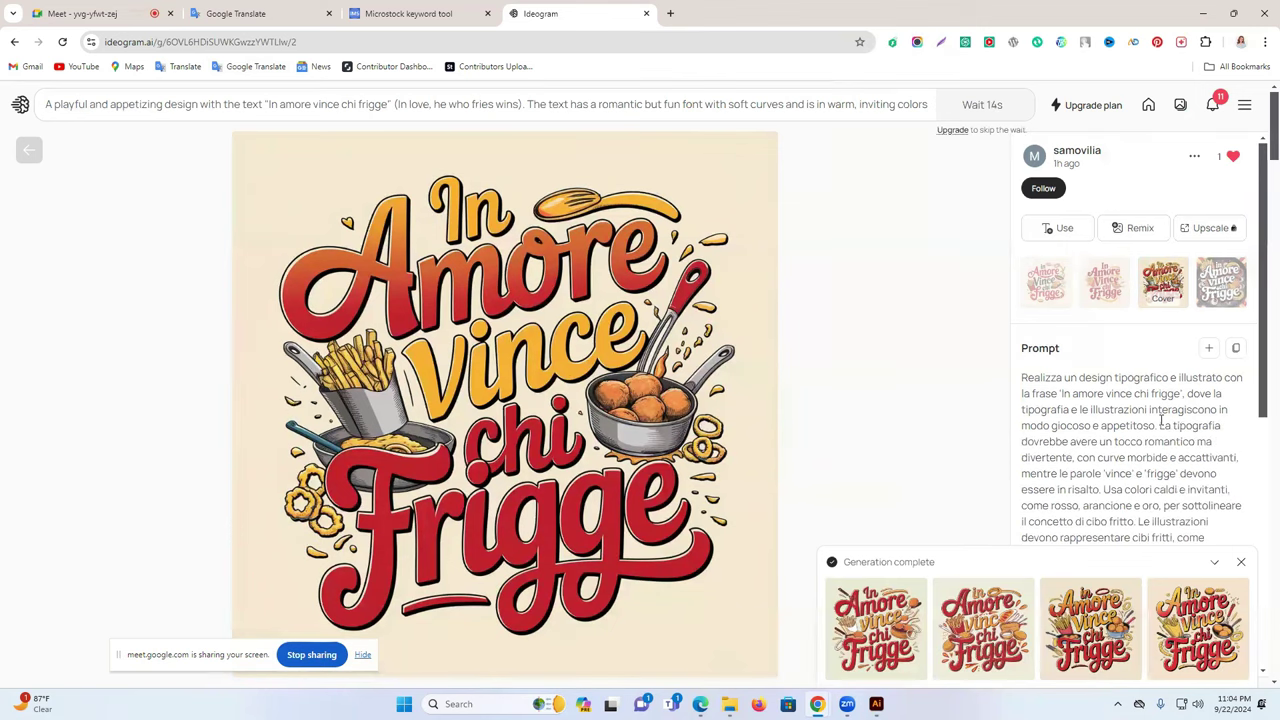
drag(1061, 393, 1182, 394)
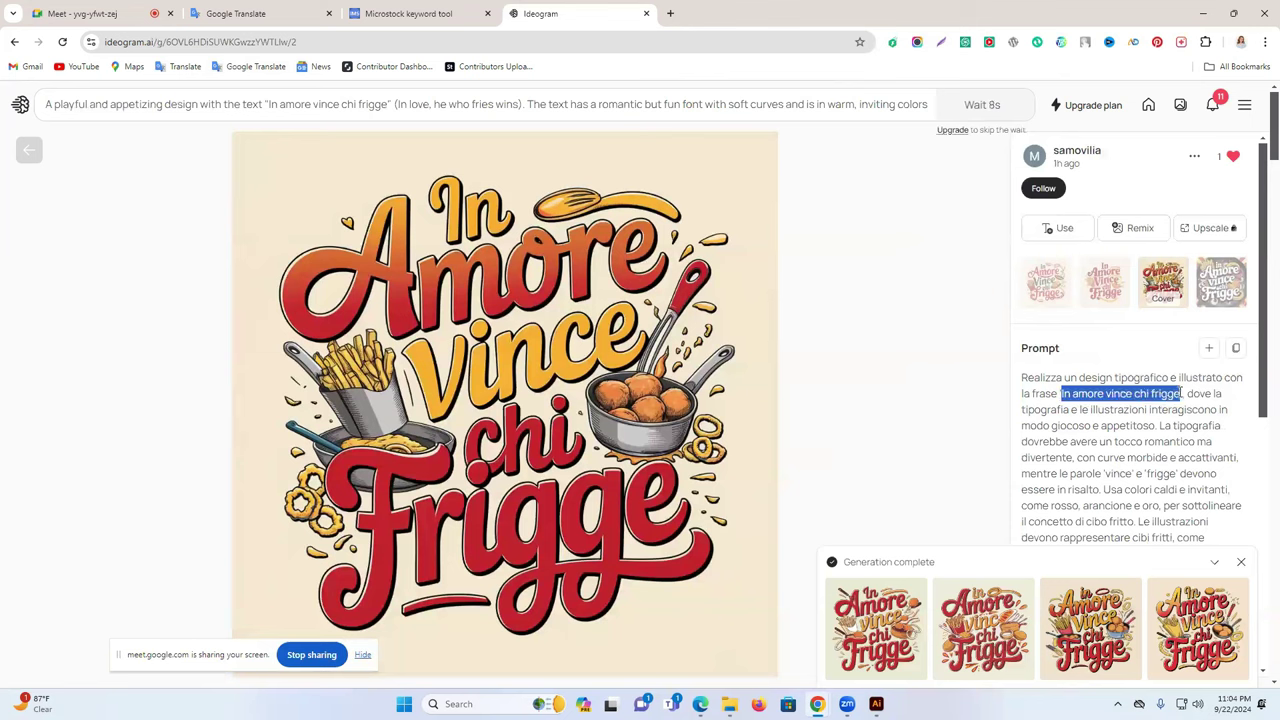
scroll(1080, 408, down, 2)
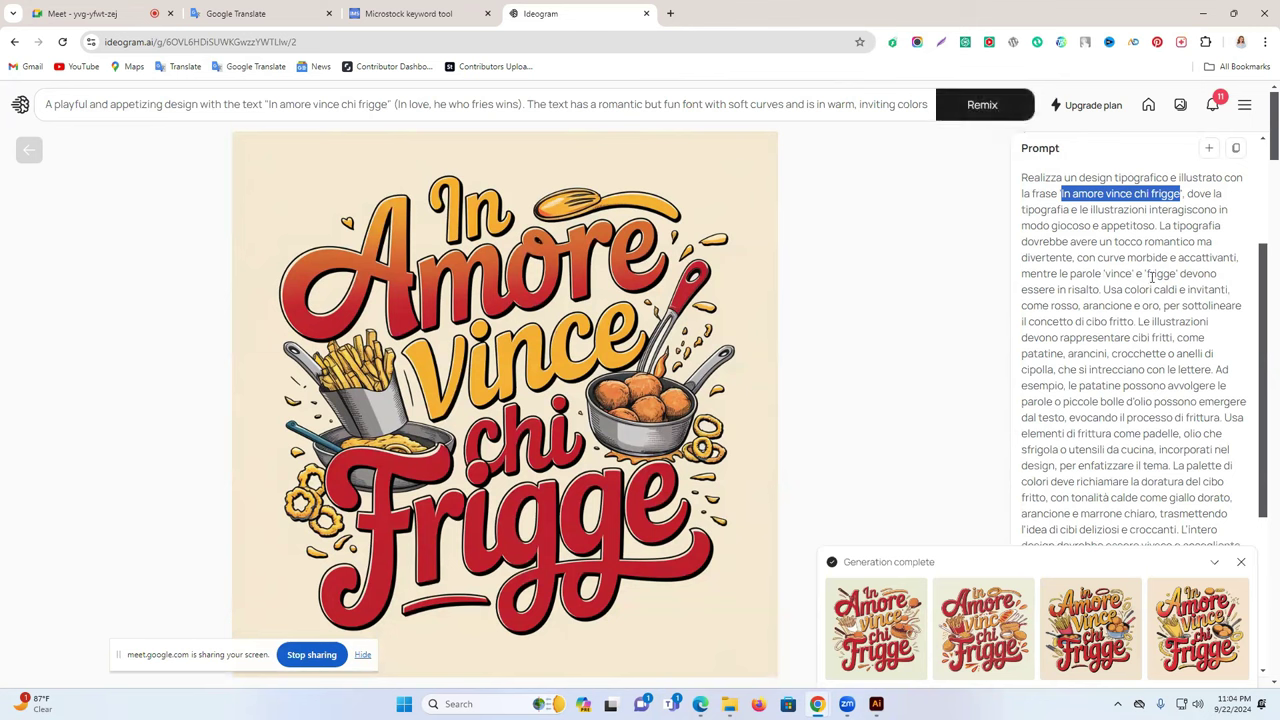
scroll(1125, 330, down, 1)
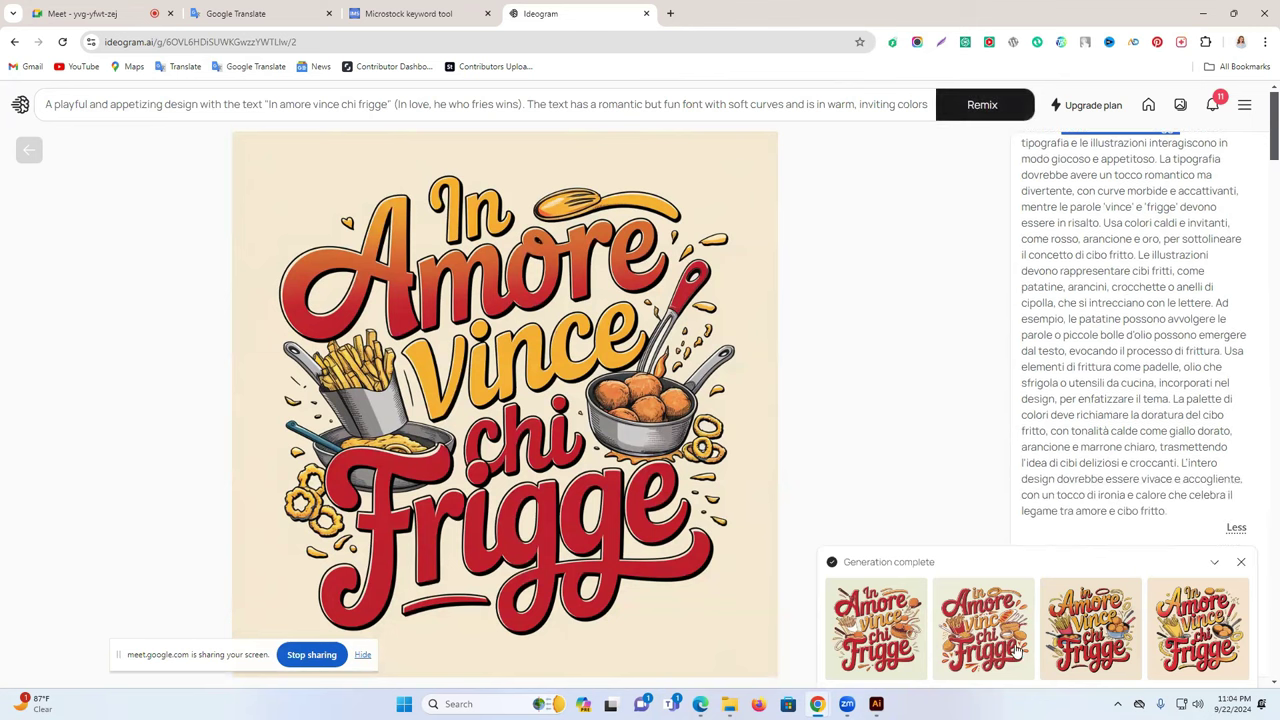
Open the third generated remix image and save it as a JPEG in Downloads
click(1082, 626)
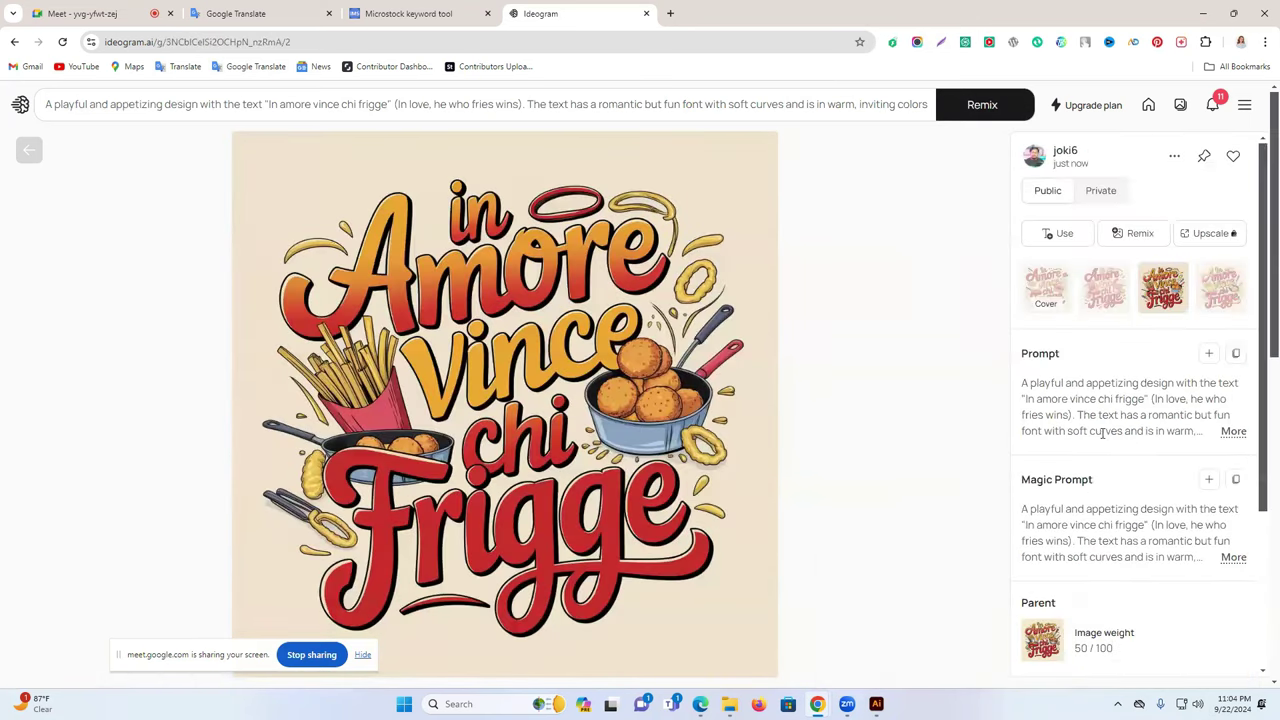
right_click(1152, 292)
click(1076, 324)
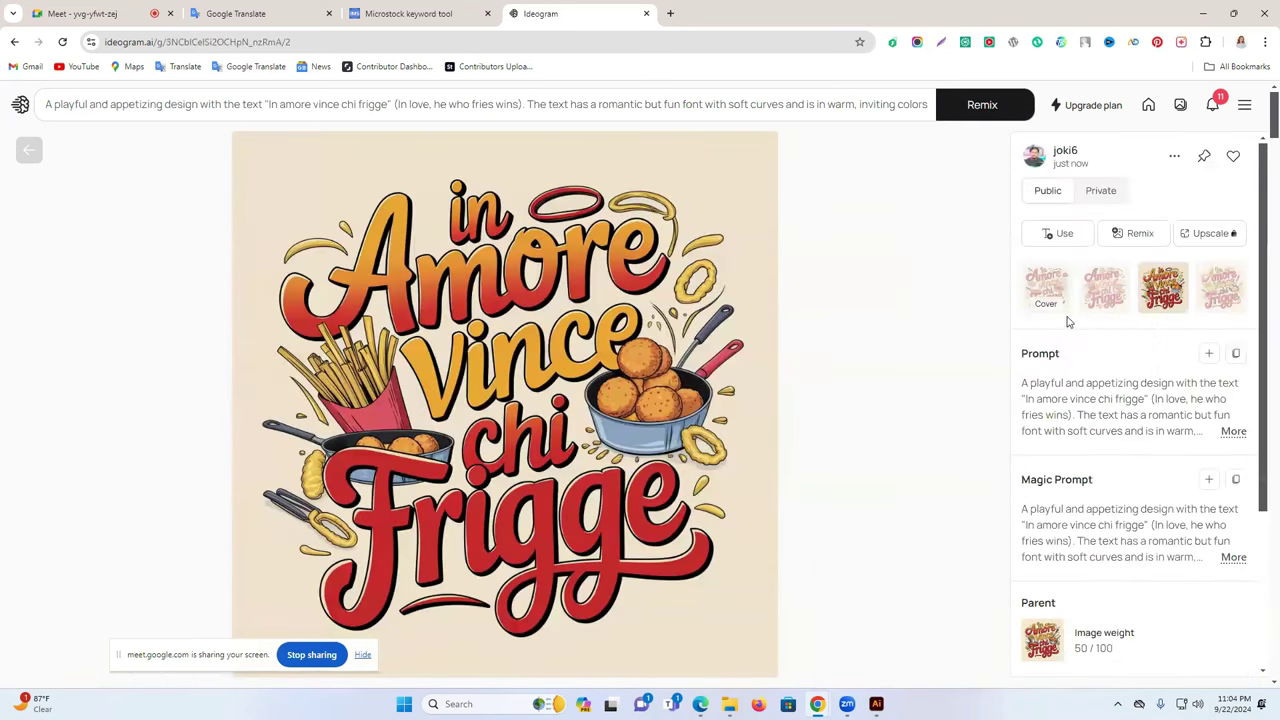
click(533, 331)
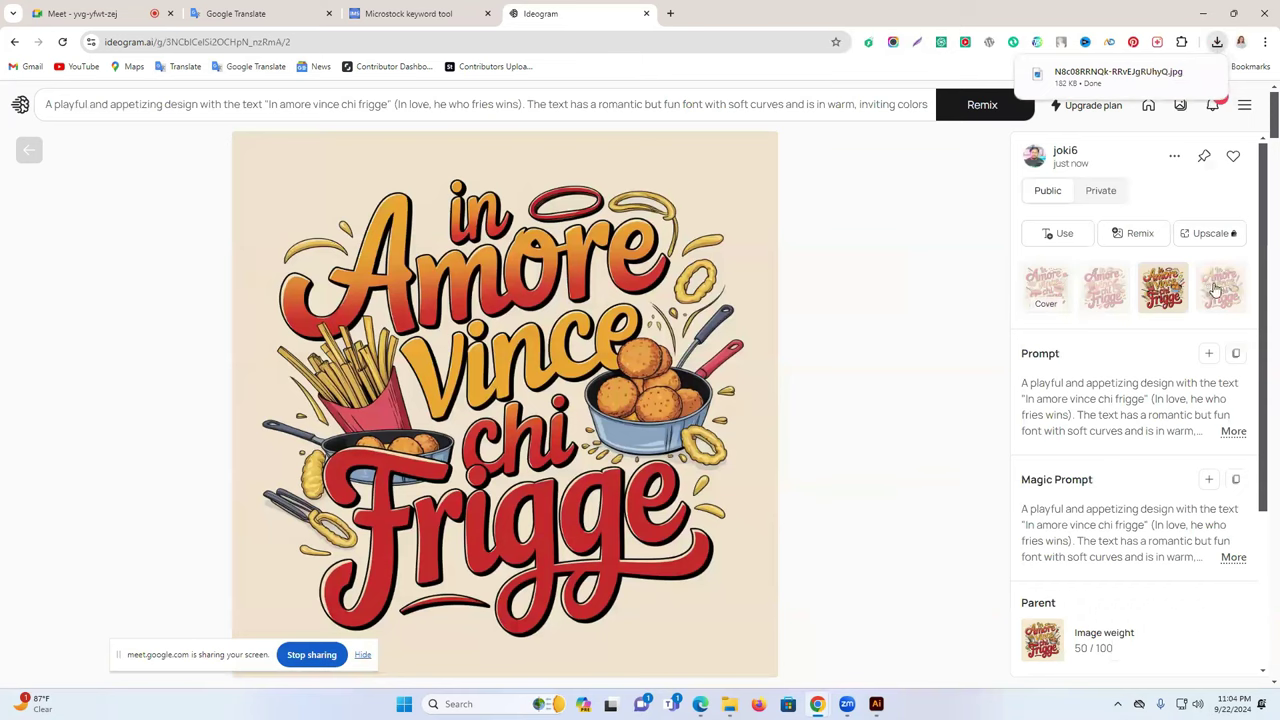
Display the fourth generated remix image and save it as a JPEG in Downloads
click(1228, 308)
right_click(1224, 288)
click(1122, 316)
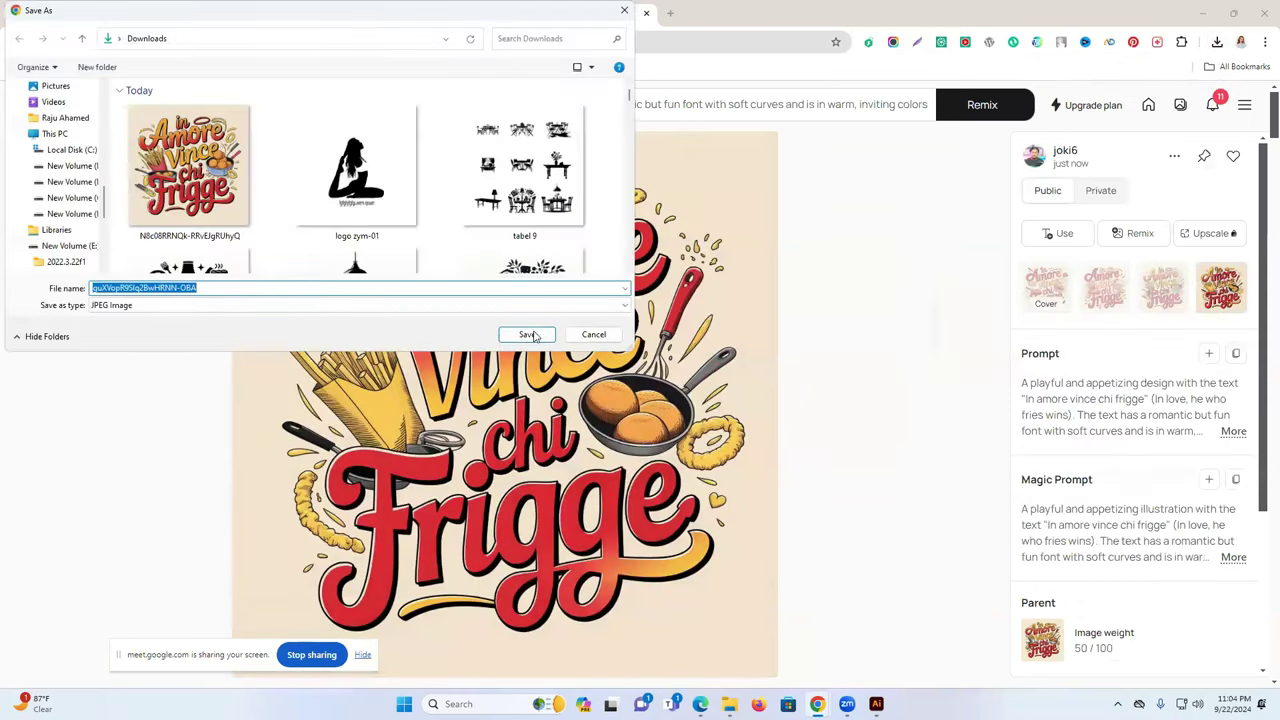
click(530, 331)
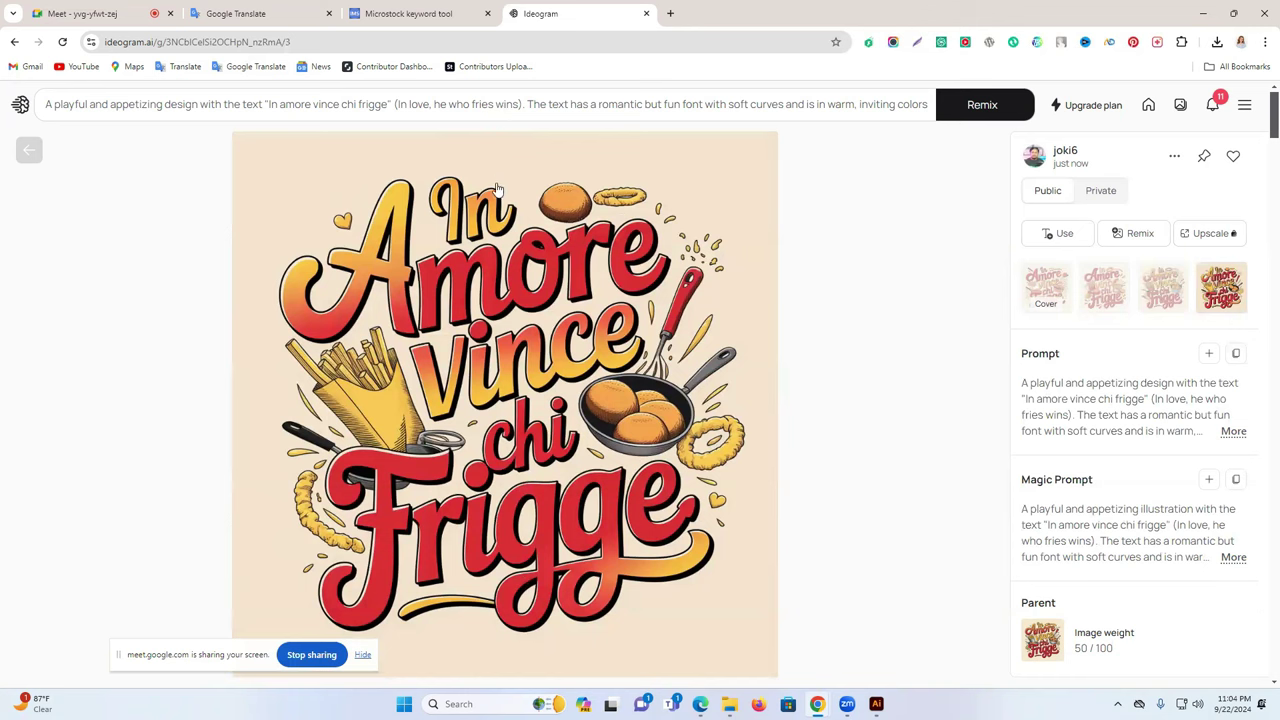
scroll(600, 280, down, 3)
scroll(687, 345, up, 1)
scroll(687, 345, down, 1)
Switch to Illustrator and open the downloaded fourth remix image, guXVopR9SIq2BwHRNN-OBA.jpg, from Downloads
click(876, 704)
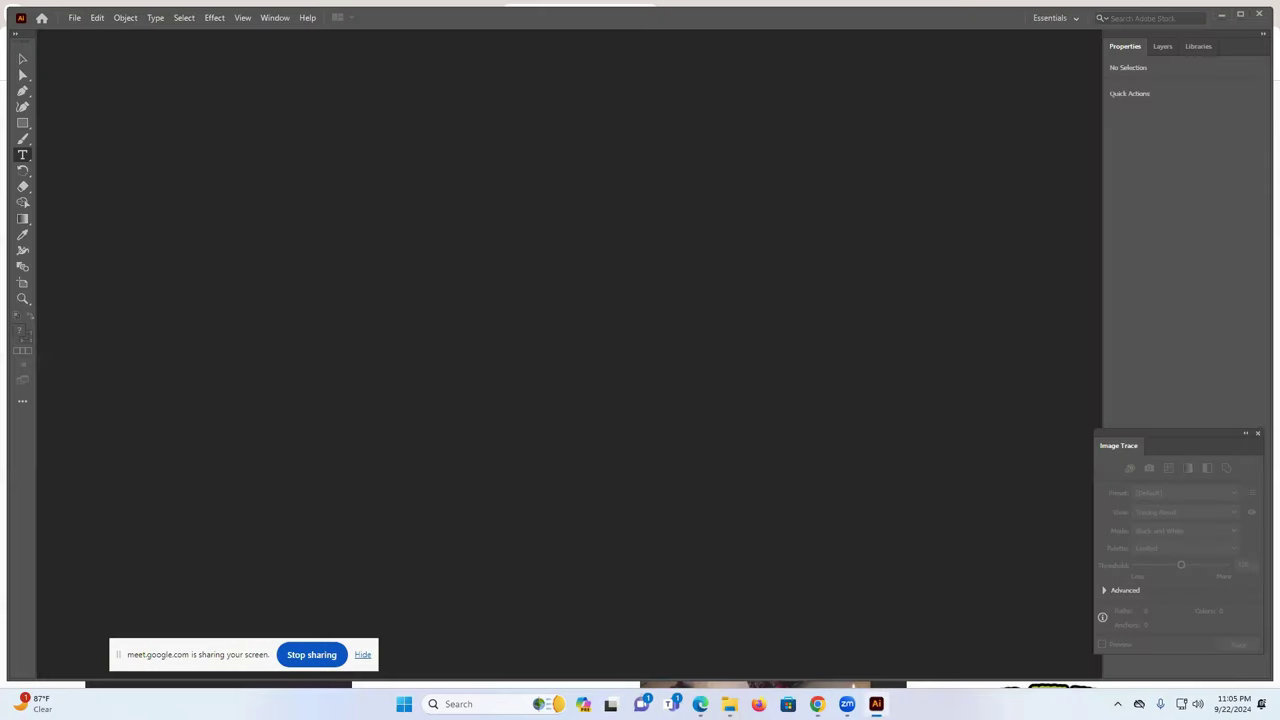
click(76, 18)
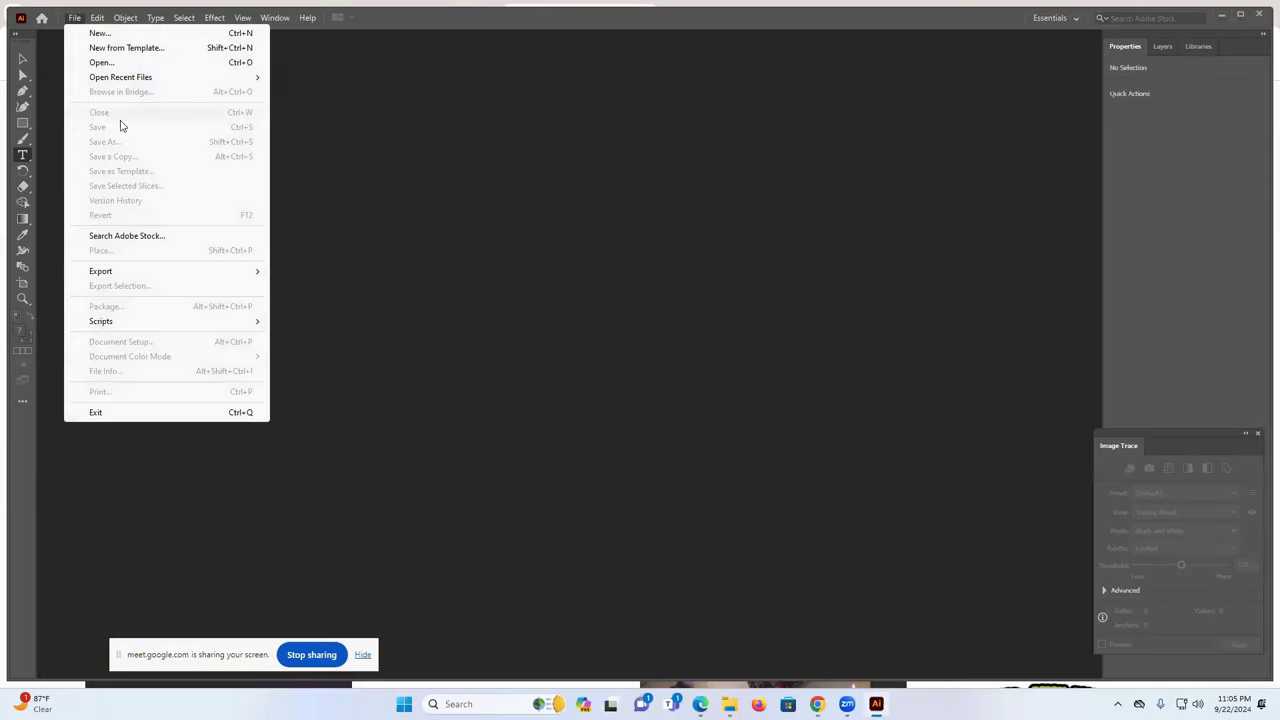
click(110, 63)
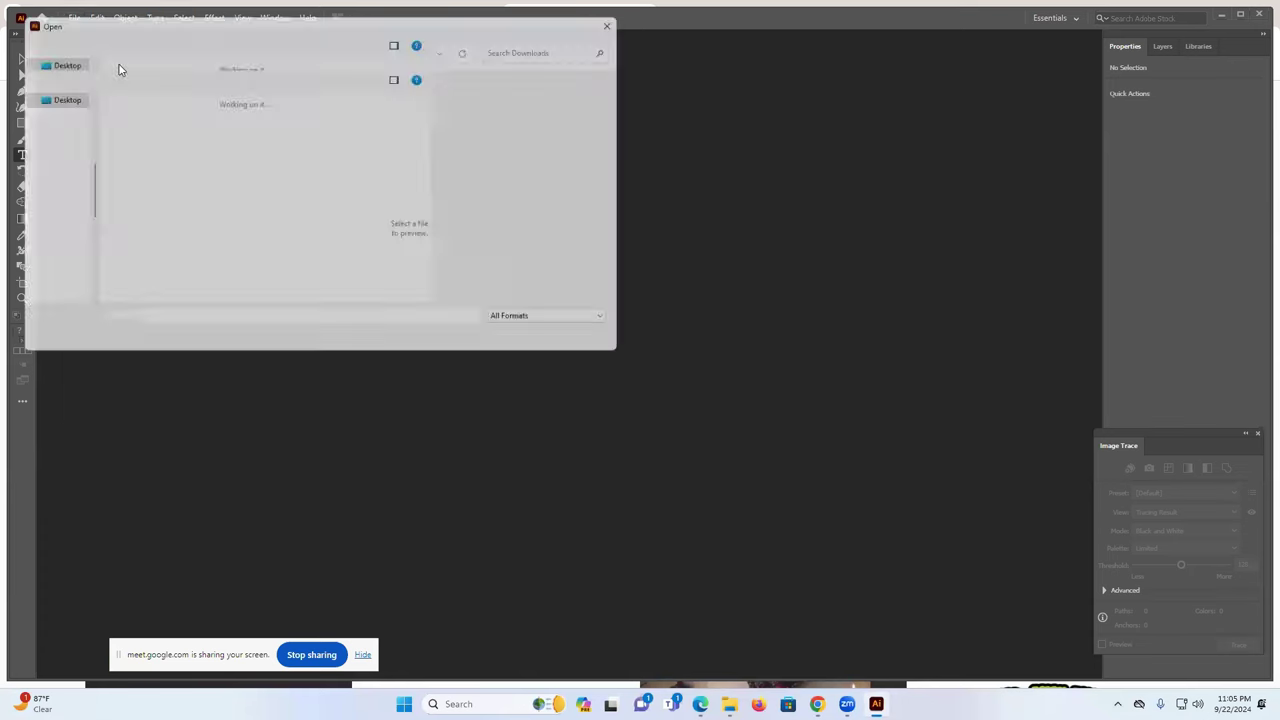
click(172, 170)
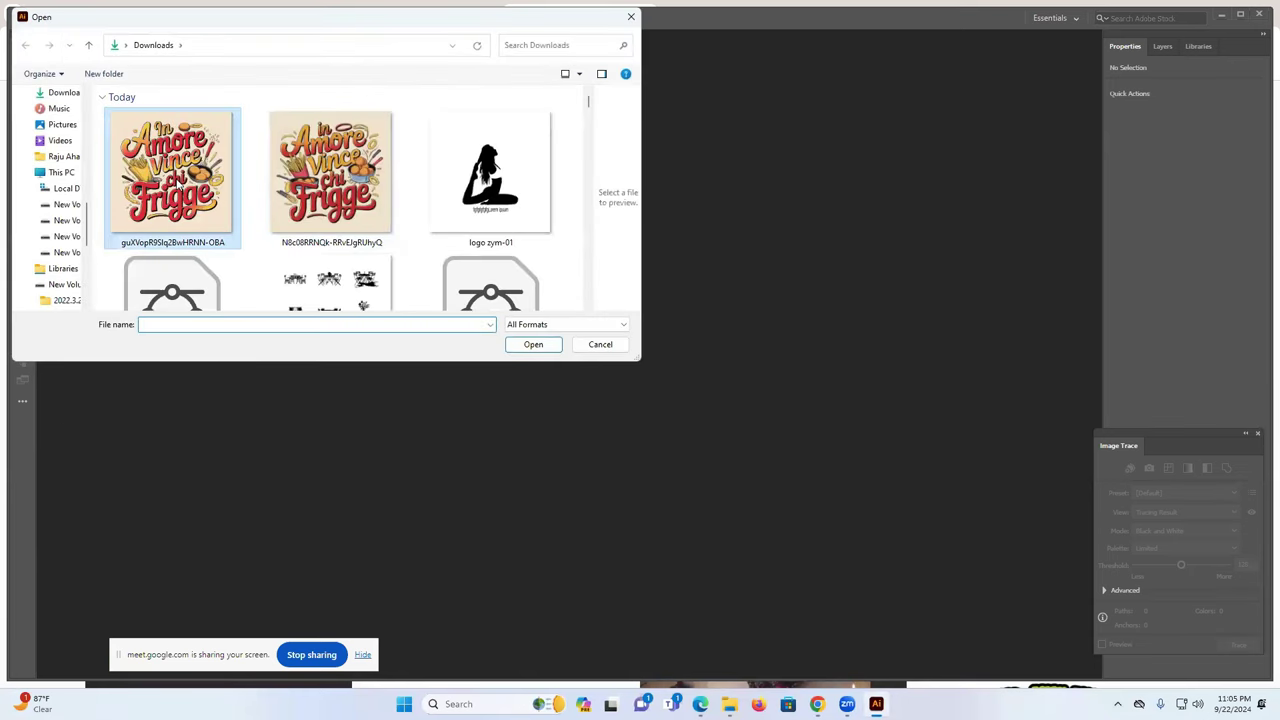
click(533, 344)
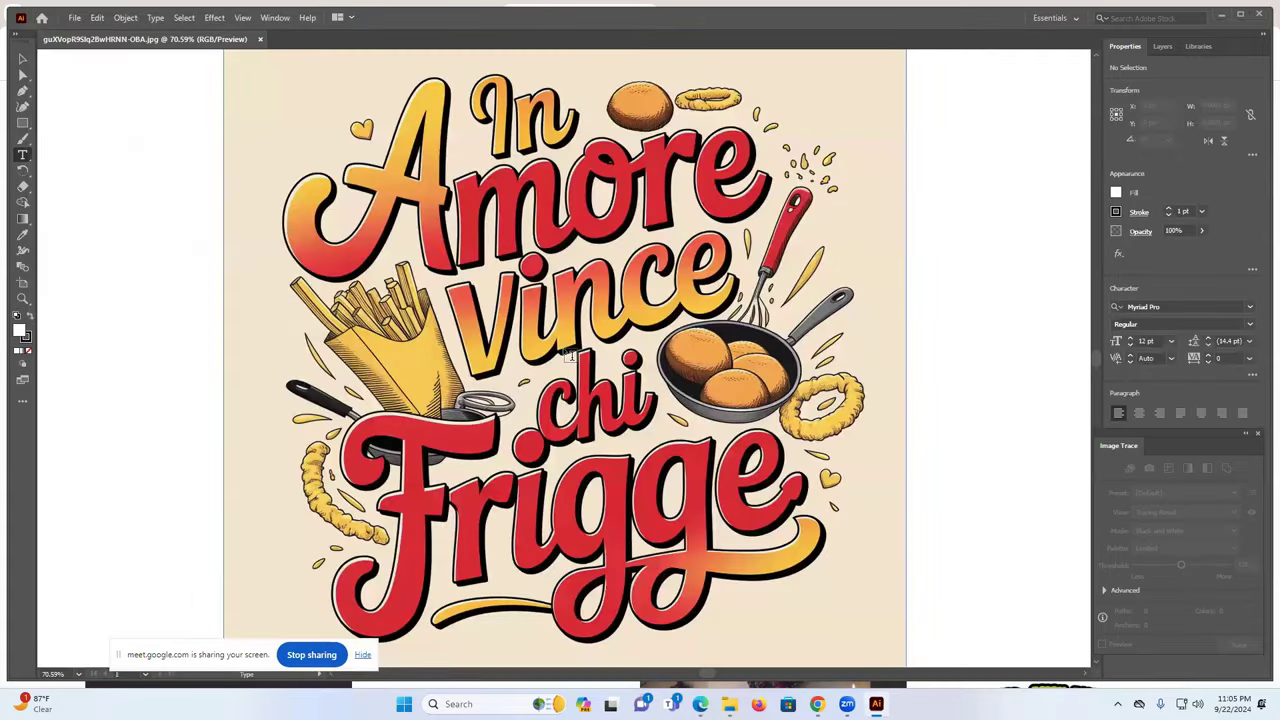
key(ctrl+minus)
key(ctrl+minus)
key(ctrl+minus)
key(ctrl+minus)
key(ctrl+minus)
key(ctrl+minus)
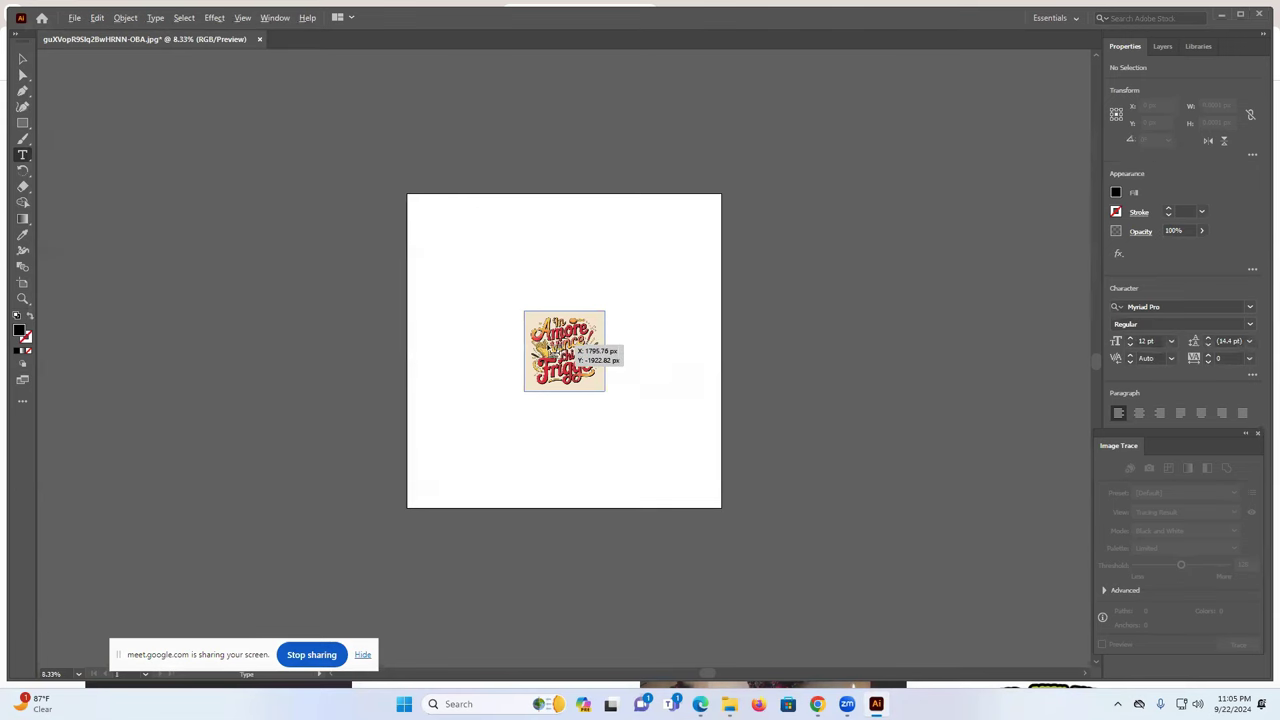
click(600, 388)
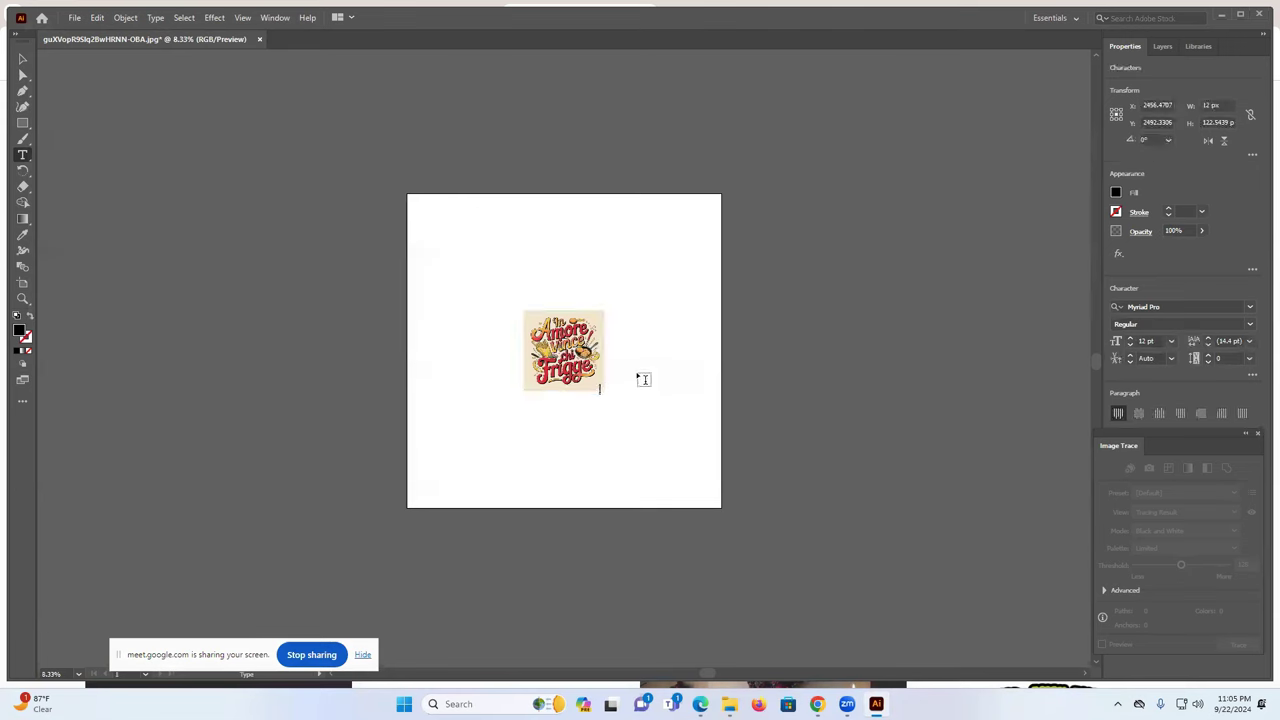
key(Escape)
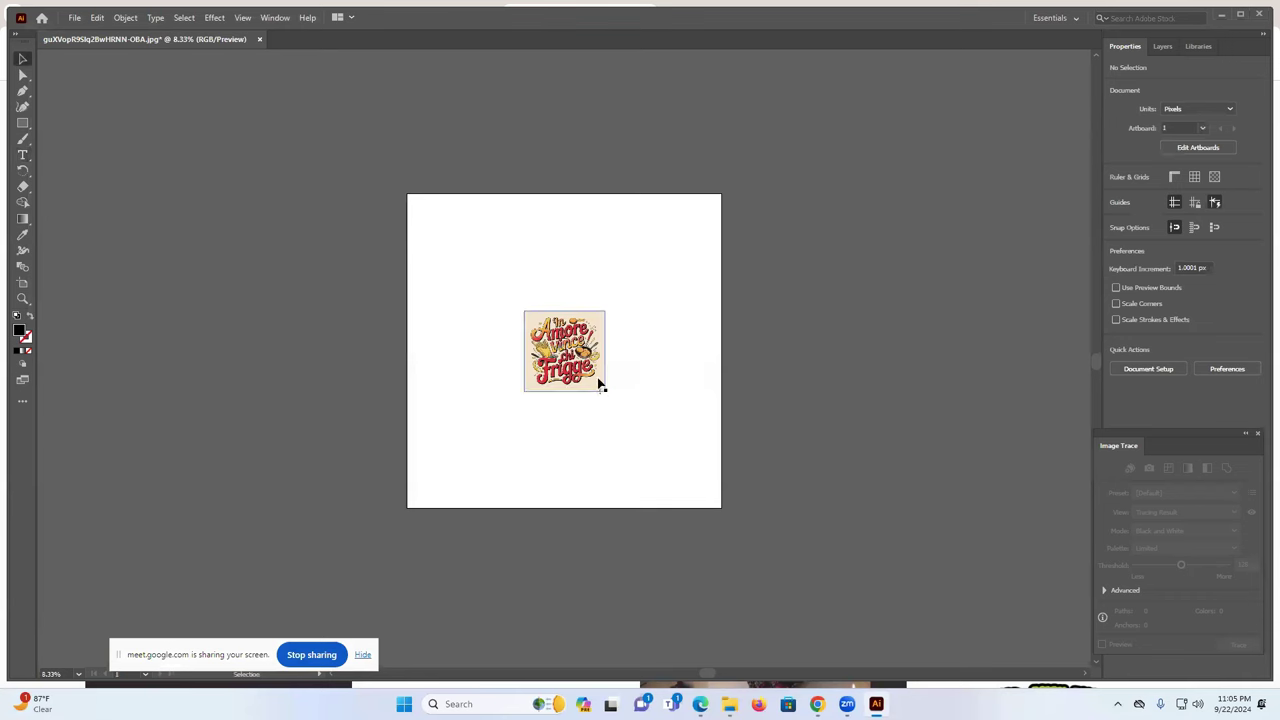
click(601, 391)
drag(603, 397, 624, 417)
key(ctrl+z)
click(626, 423)
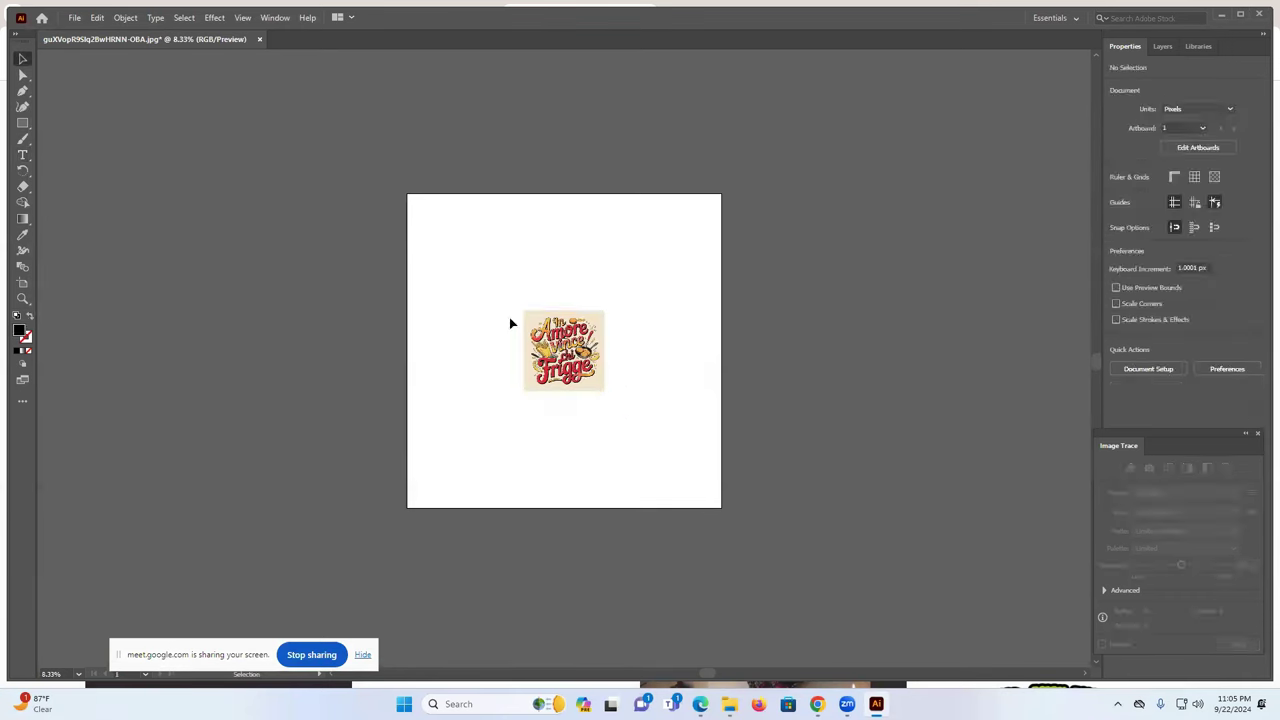
Scale the lettering image proportionally from its centre to 4000 x 4000 px to fill the artboard, and inspect its detail
click(546, 341)
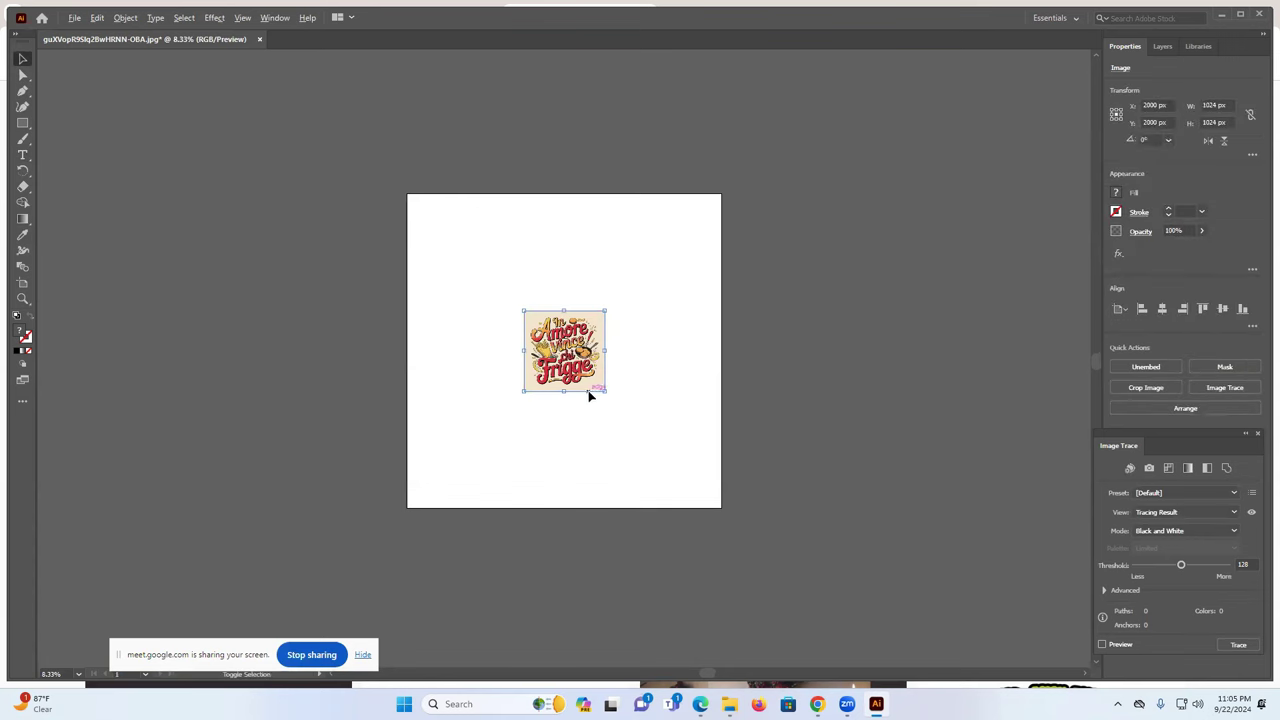
drag(603, 393, 724, 563)
click(773, 510)
click(636, 405)
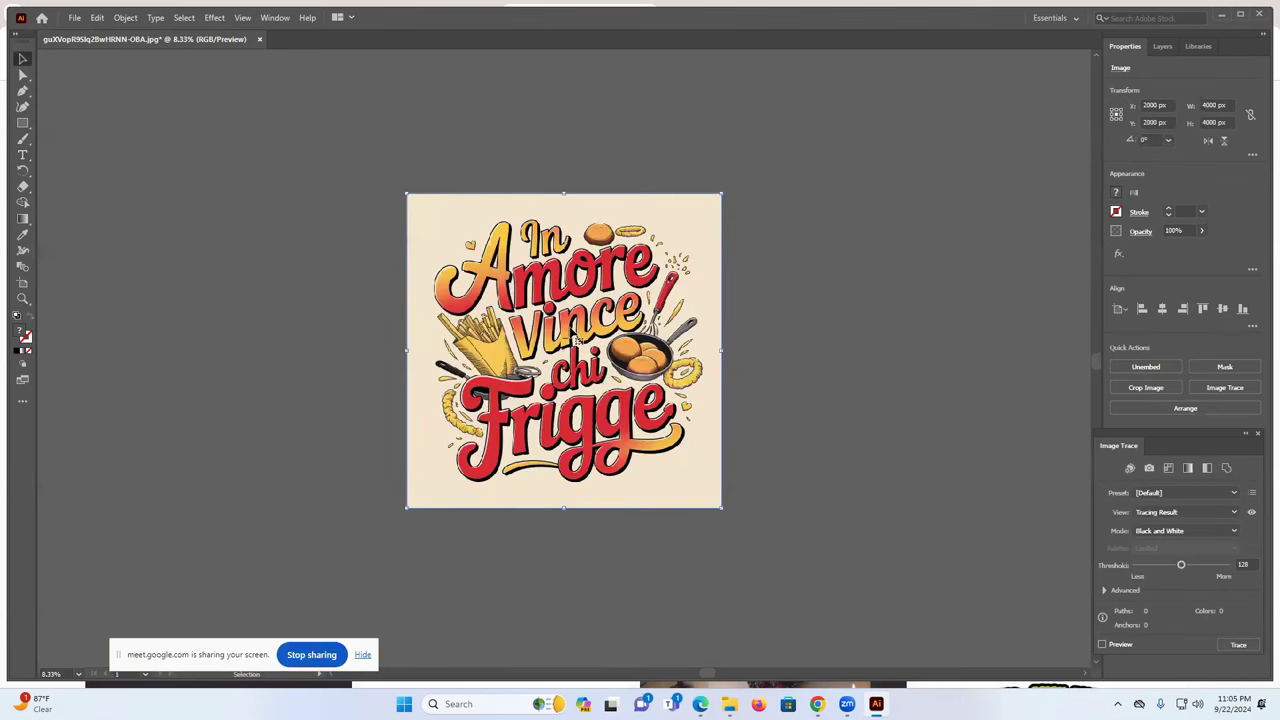
scroll(663, 328, up, 2)
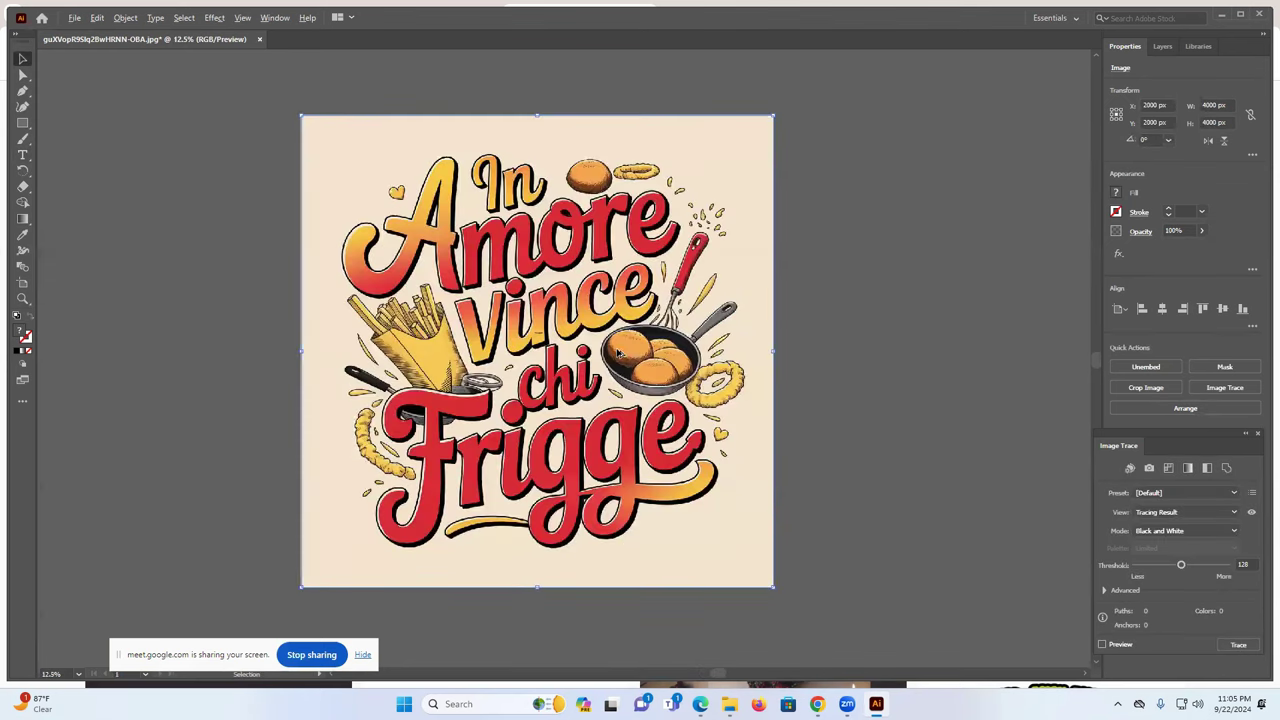
scroll(638, 375, up, 3)
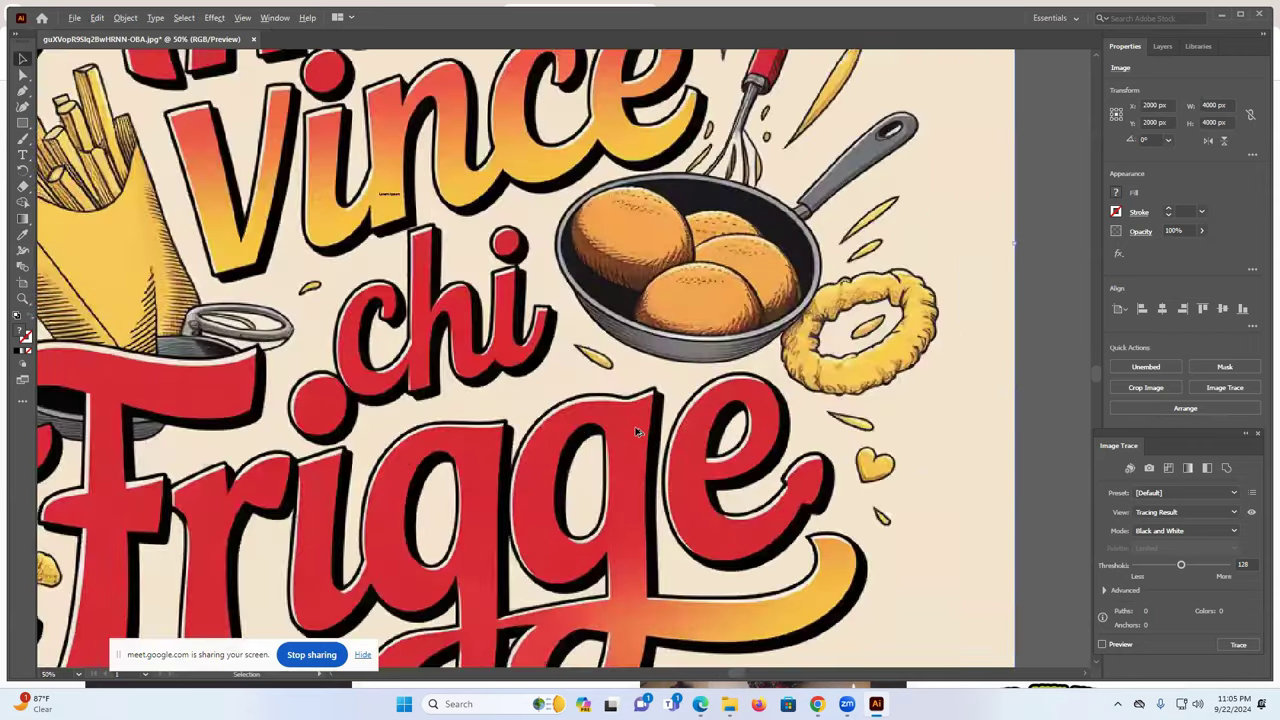
scroll(634, 426, up, 1)
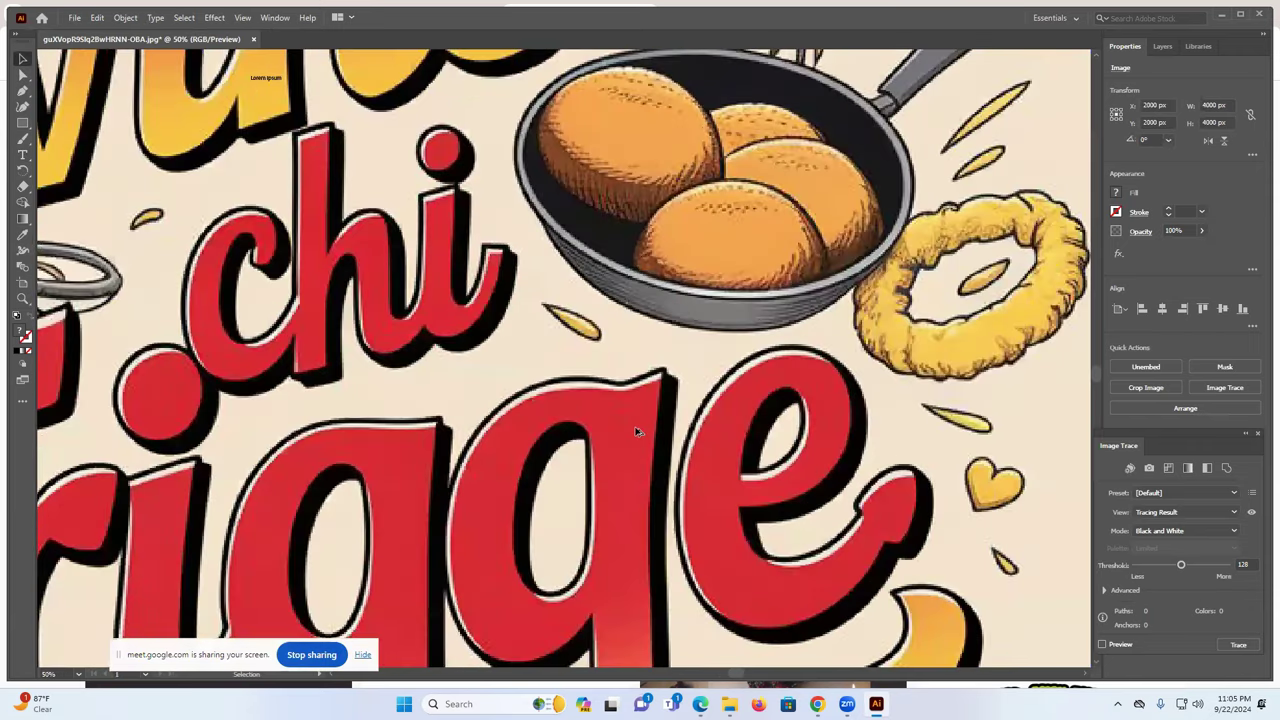
scroll(636, 432, down, 5)
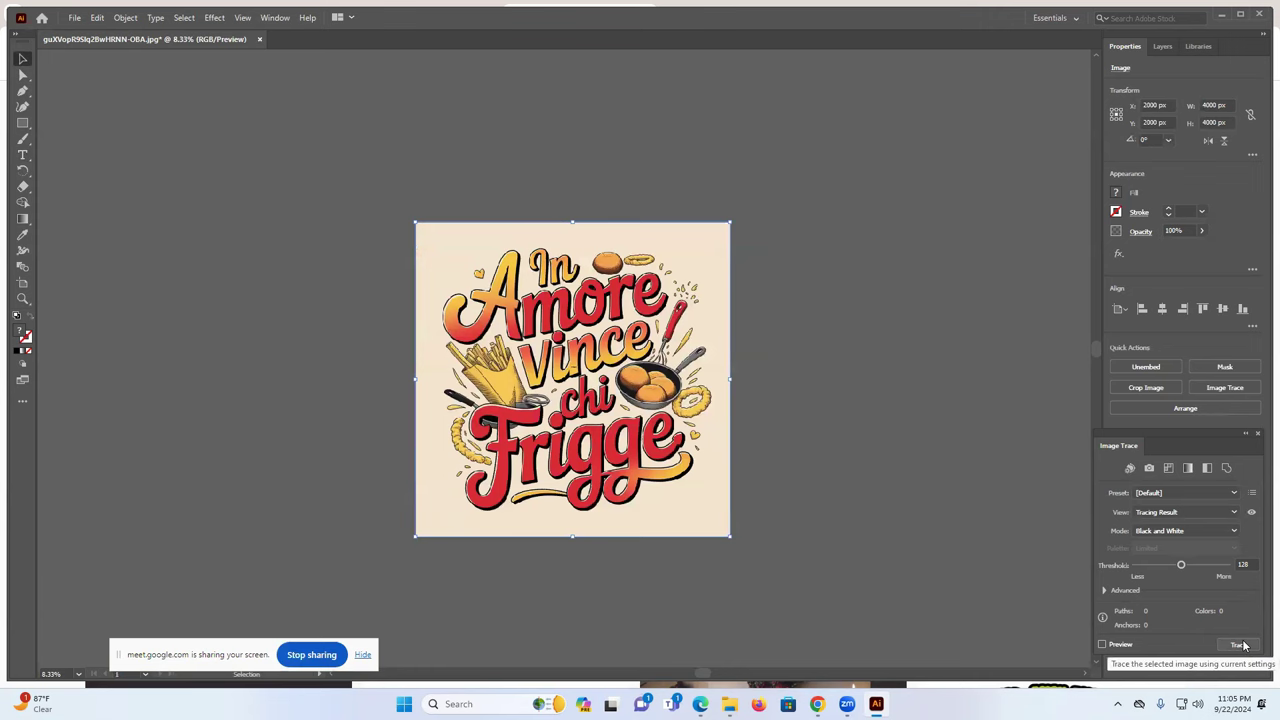
Image Trace the lettering artwork in Color mode and expand the tracing into editable vector paths
click(1160, 530)
click(1163, 548)
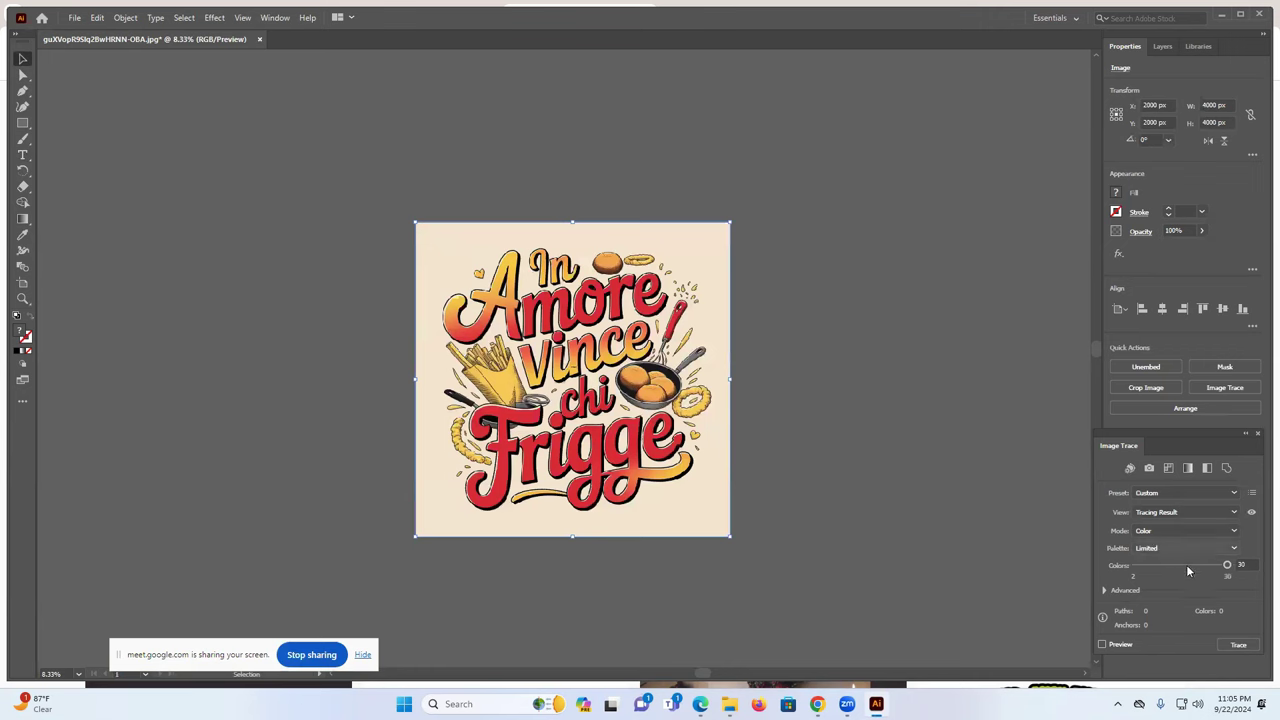
click(1240, 645)
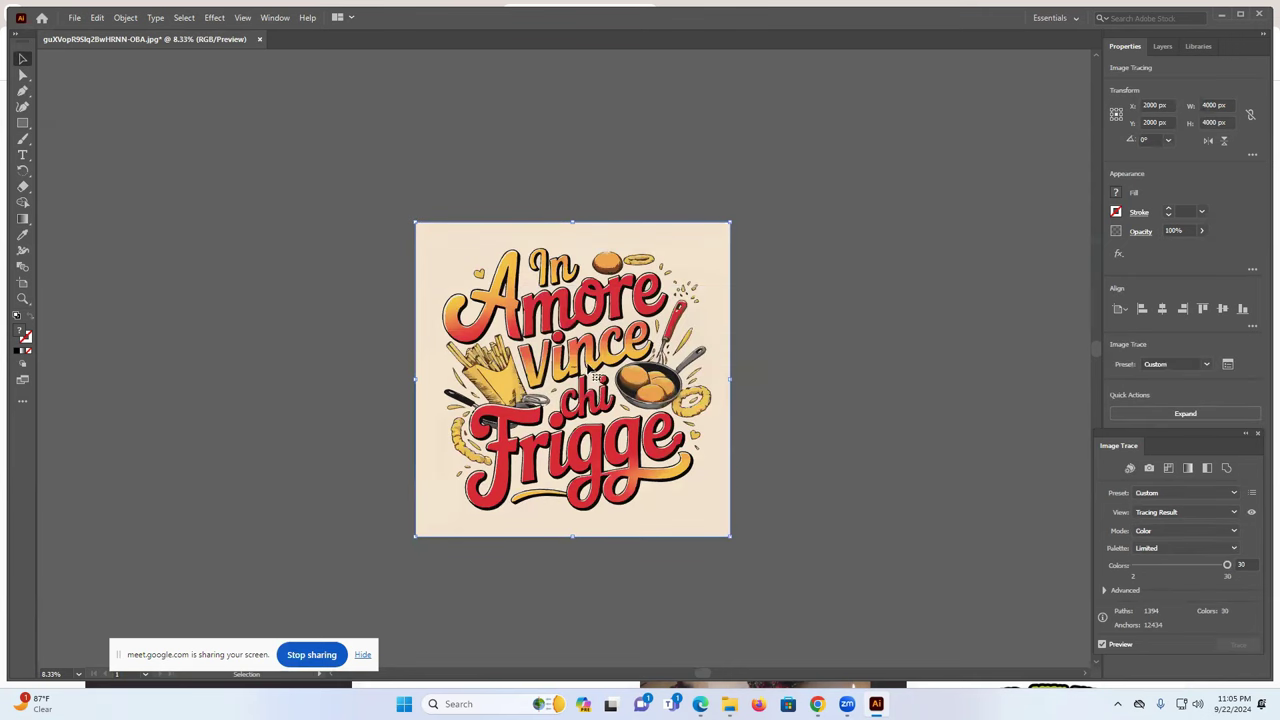
click(1198, 413)
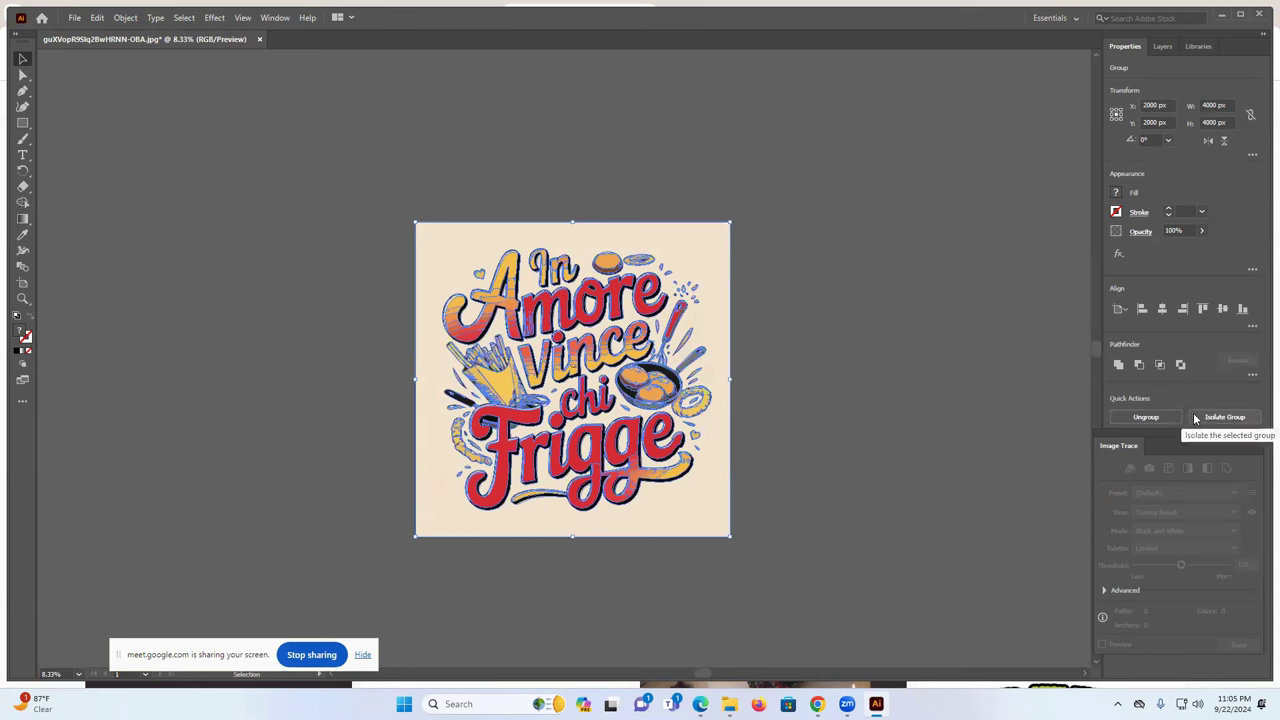
Deselect the expanded tracing and inspect the edges of the vector lettering around the word "chi"
click(793, 329)
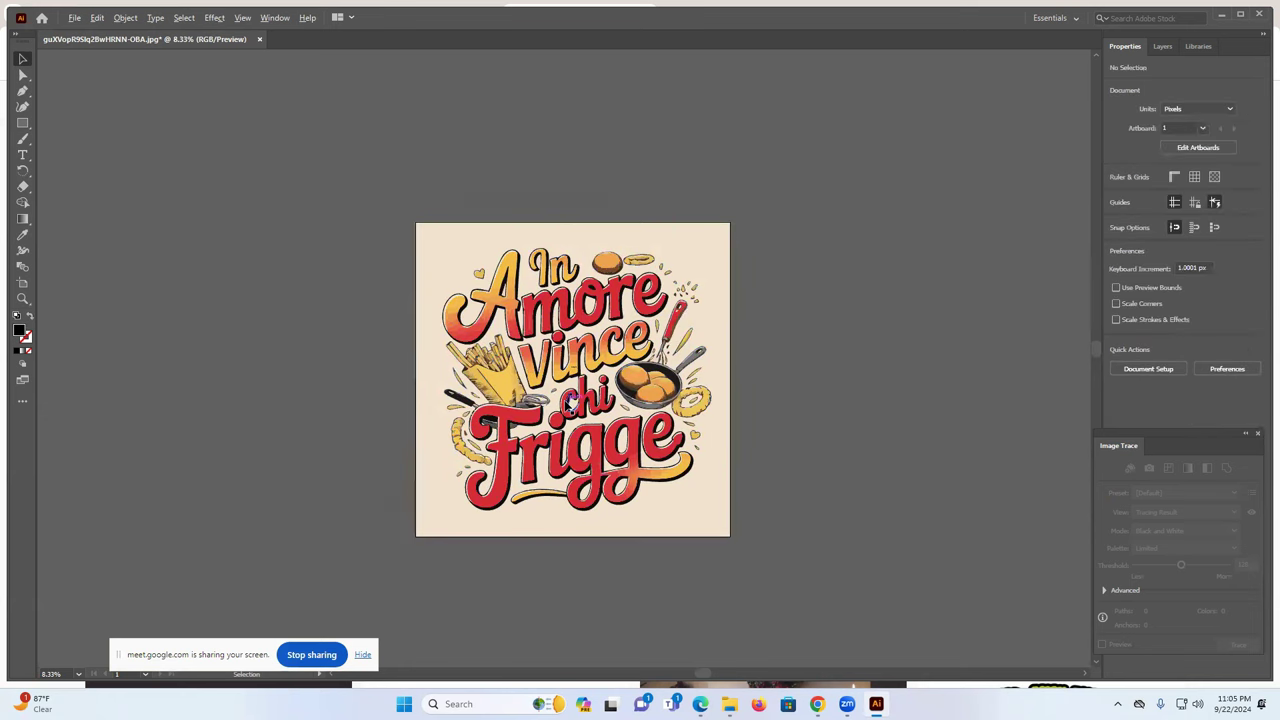
scroll(568, 400, up, 4)
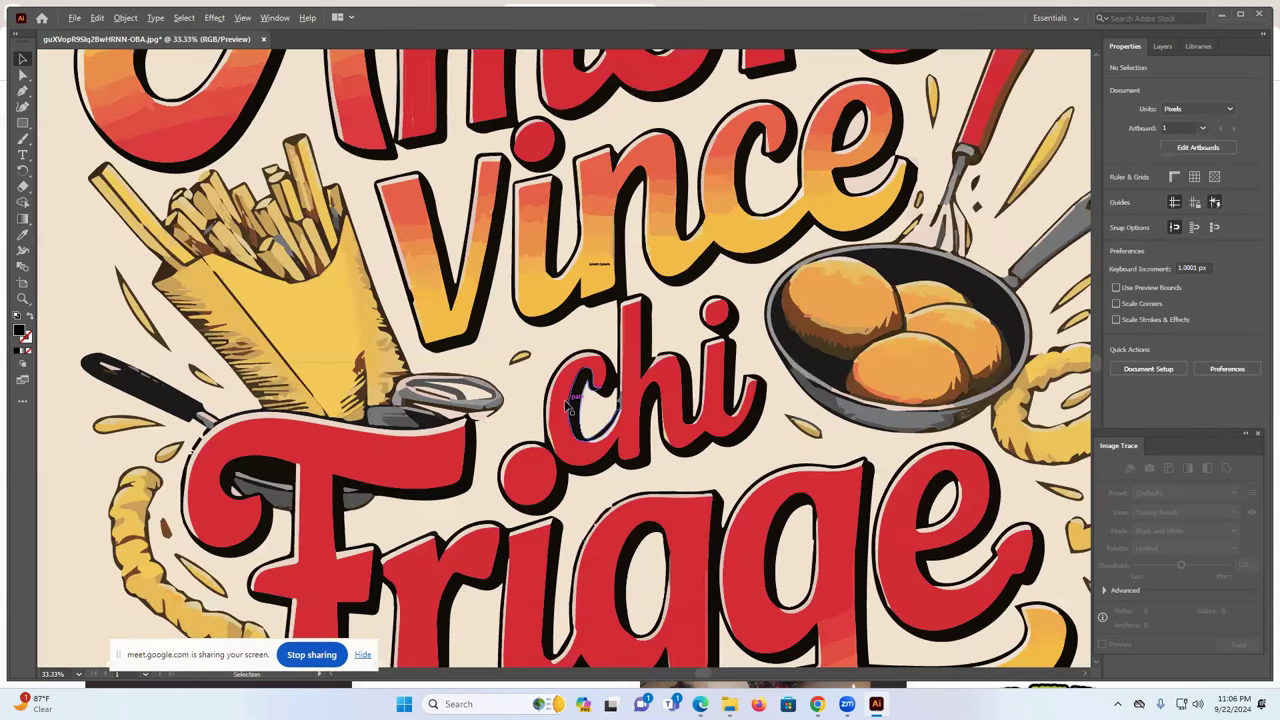
scroll(565, 406, up, 10)
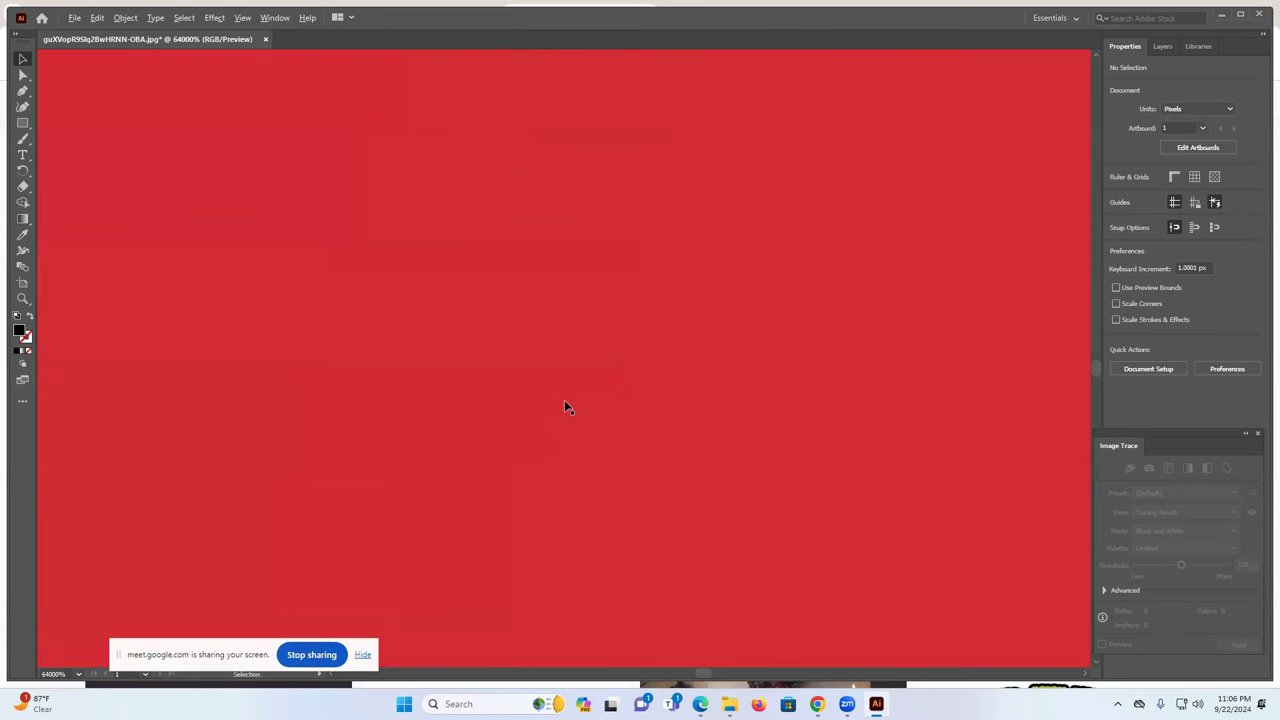
scroll(564, 407, down, 14)
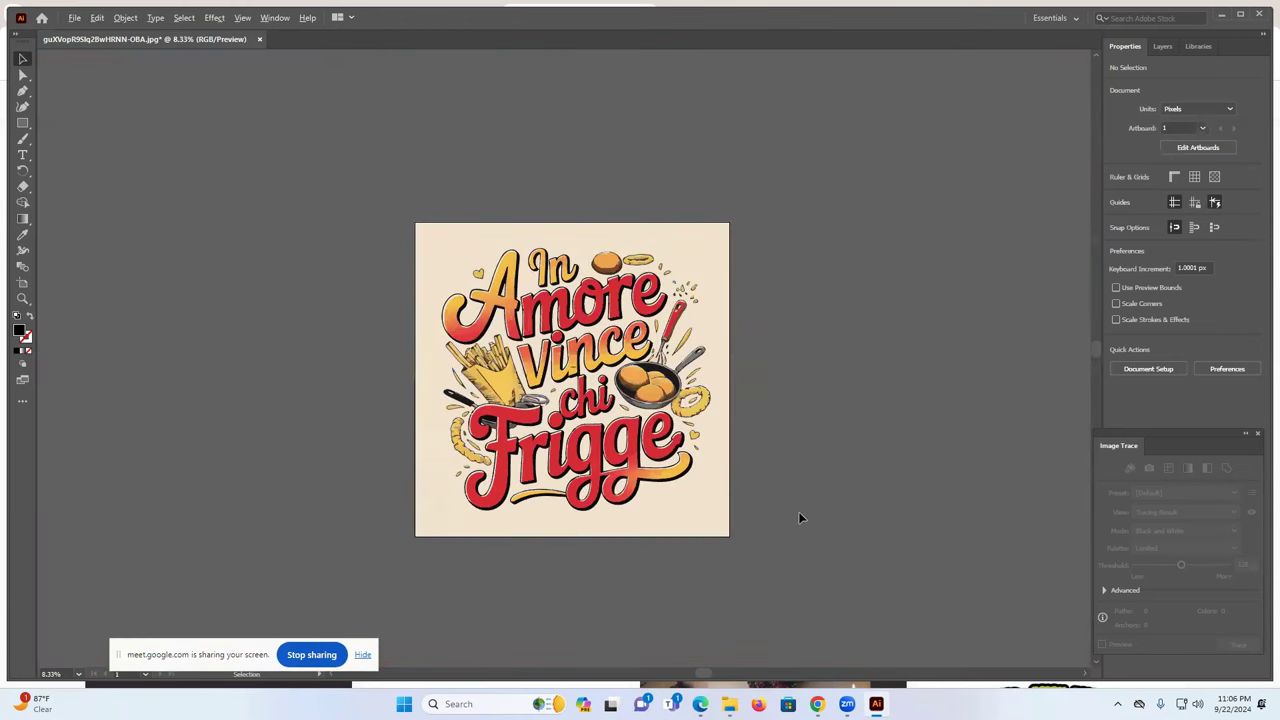
Ungroup the traced lettering artwork and delete the beige background shape behind it
scroll(798, 511, up, 1)
scroll(666, 496, up, 1)
click(625, 502)
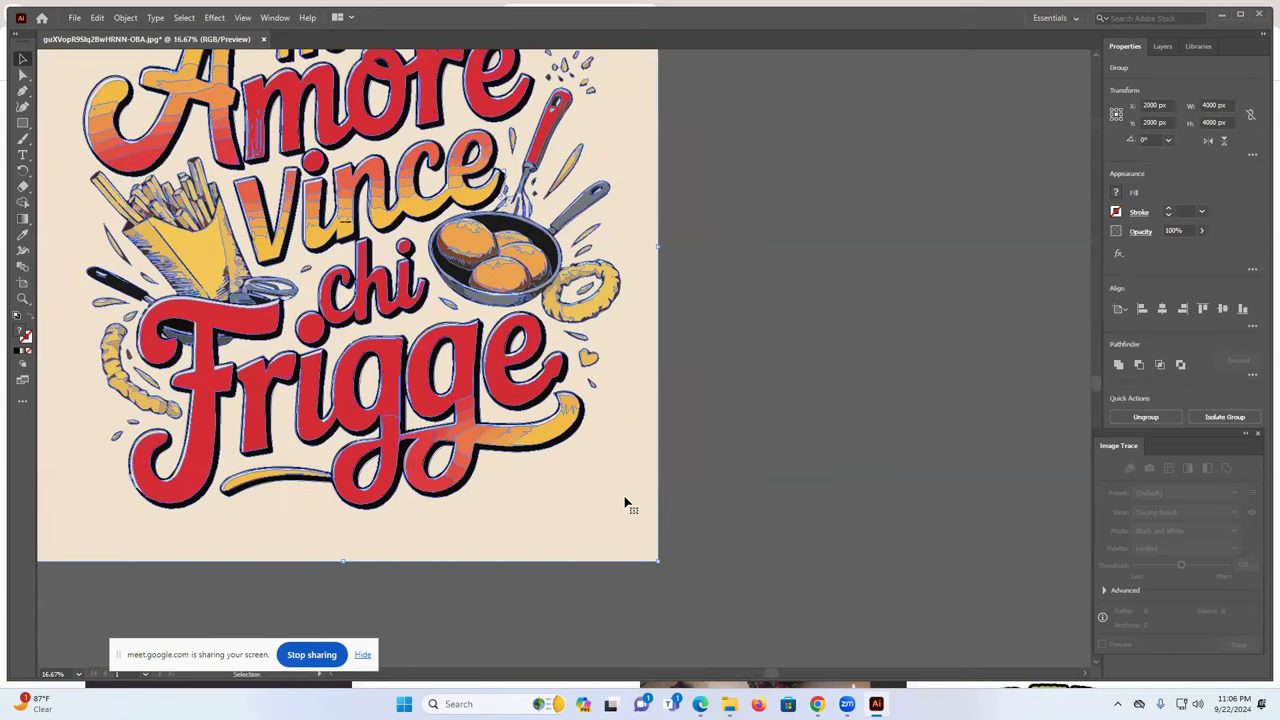
click(1136, 418)
click(589, 503)
key(Delete)
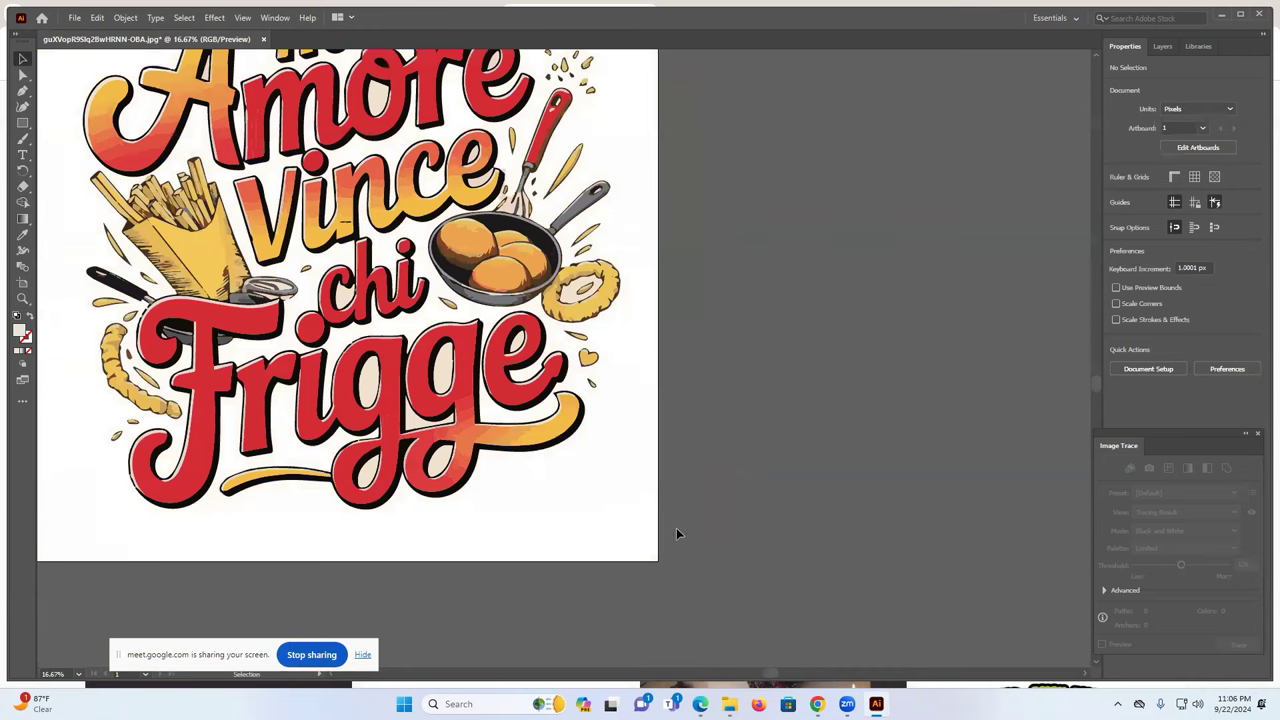
key(ctrl+0)
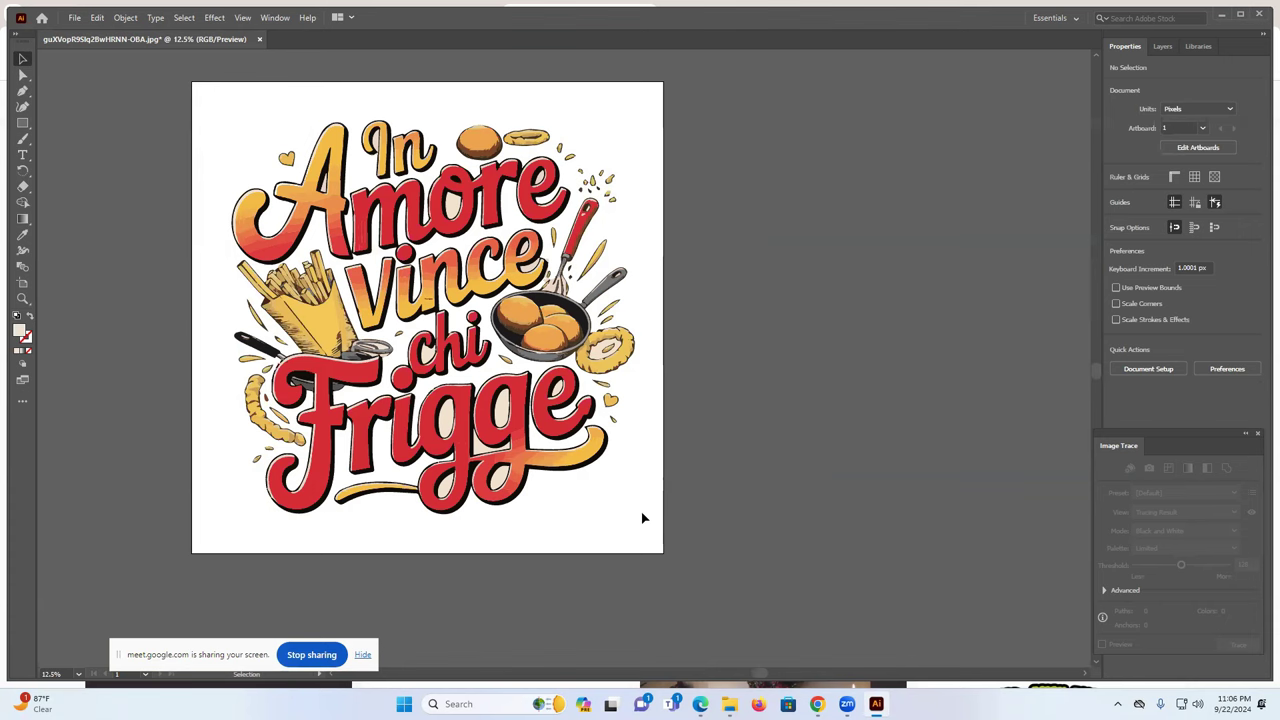
Undo the deletion of the beige background and leave the artwork deselected
key(a)
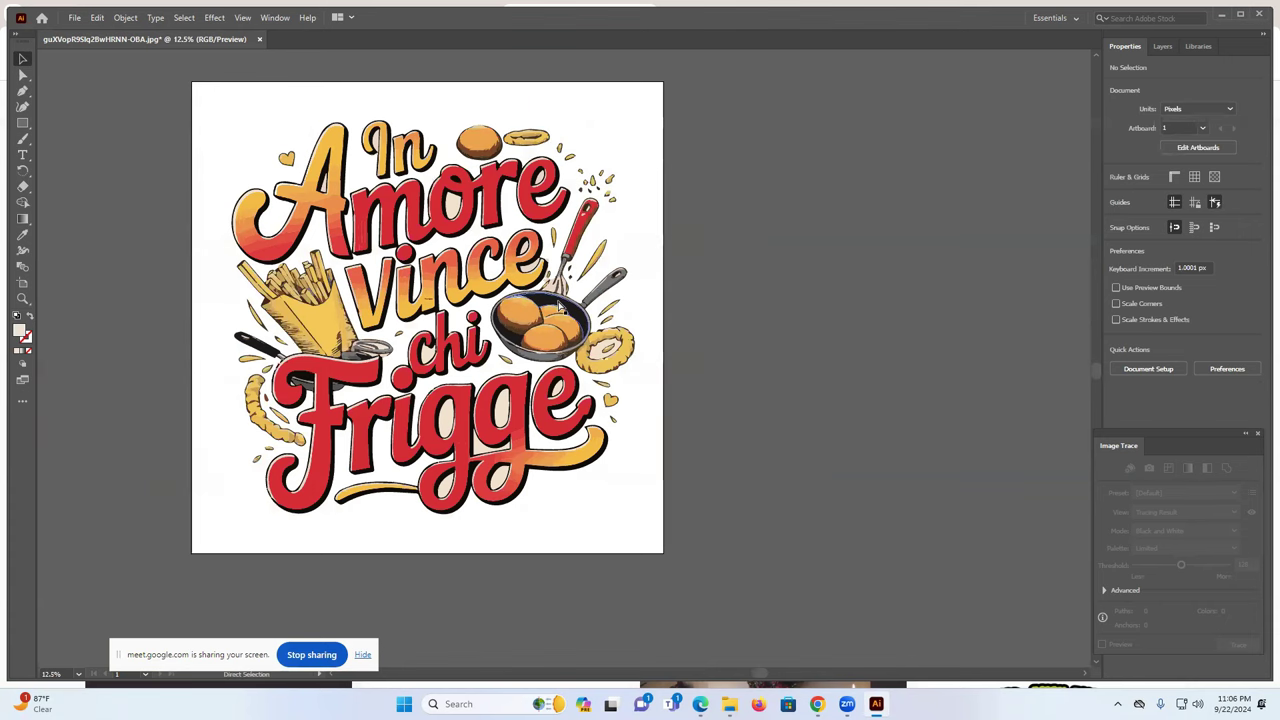
key(ctrl+z)
click(738, 338)
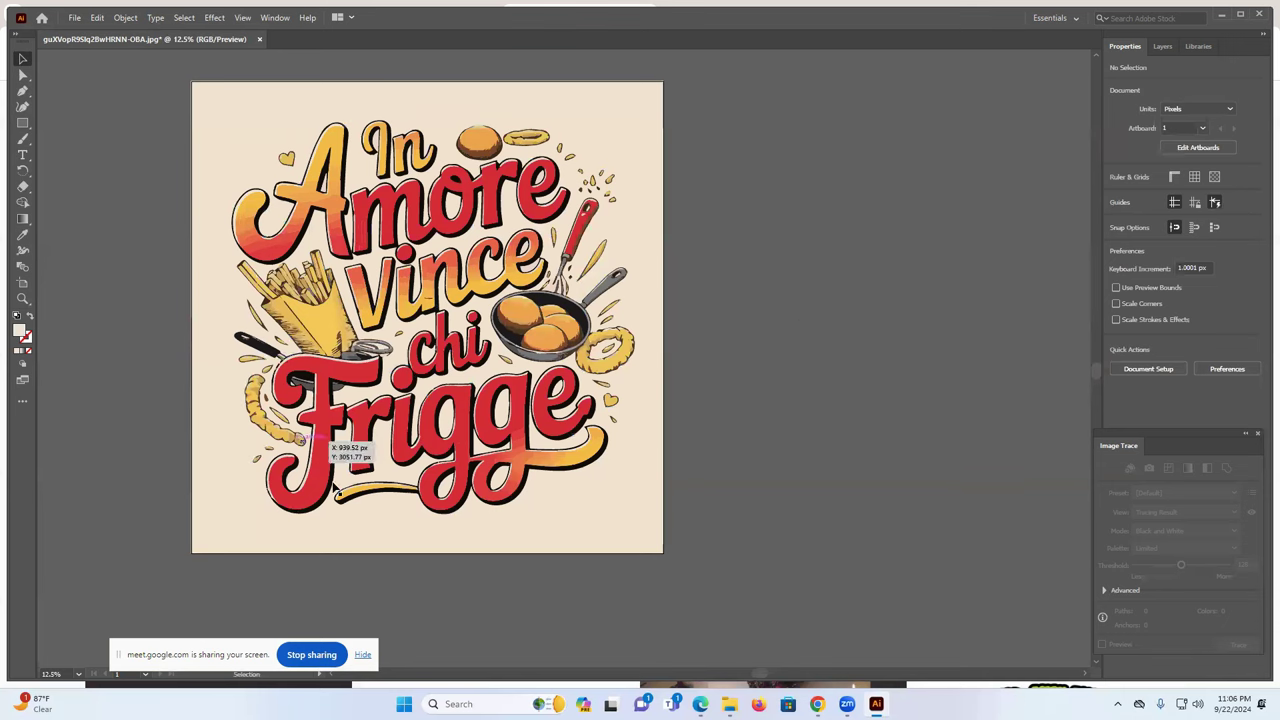
click(74, 17)
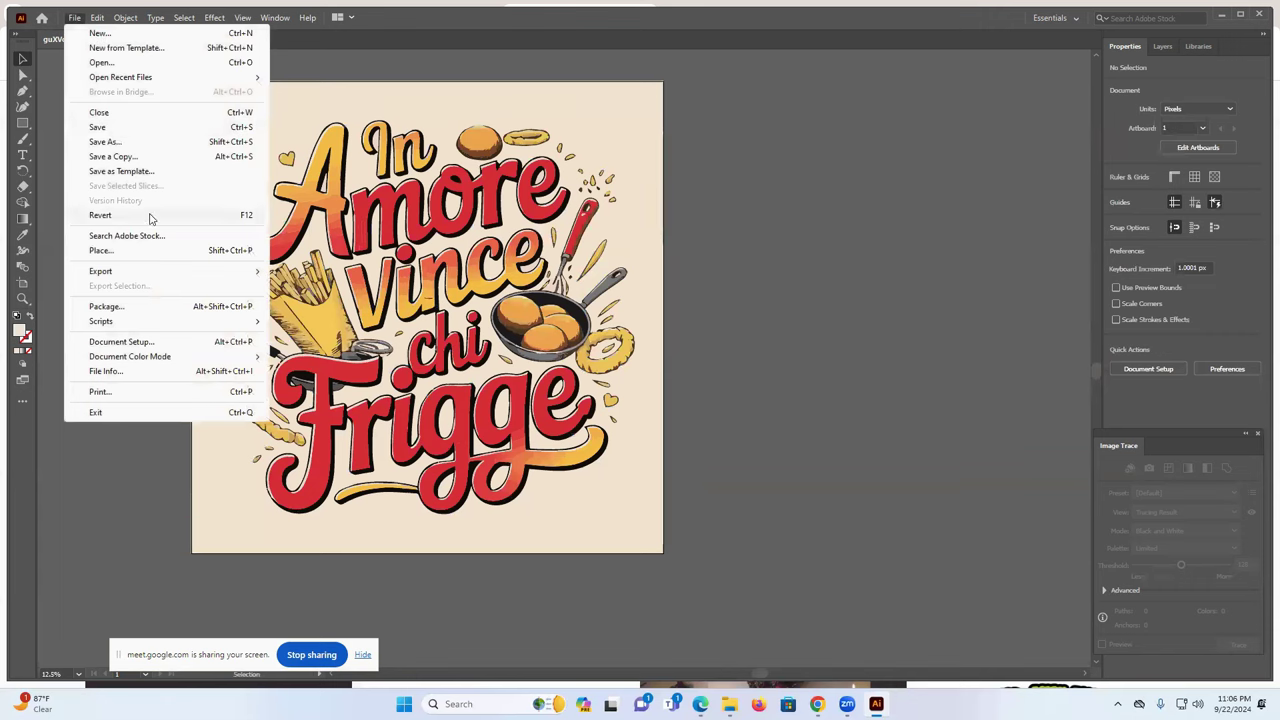
click(768, 265)
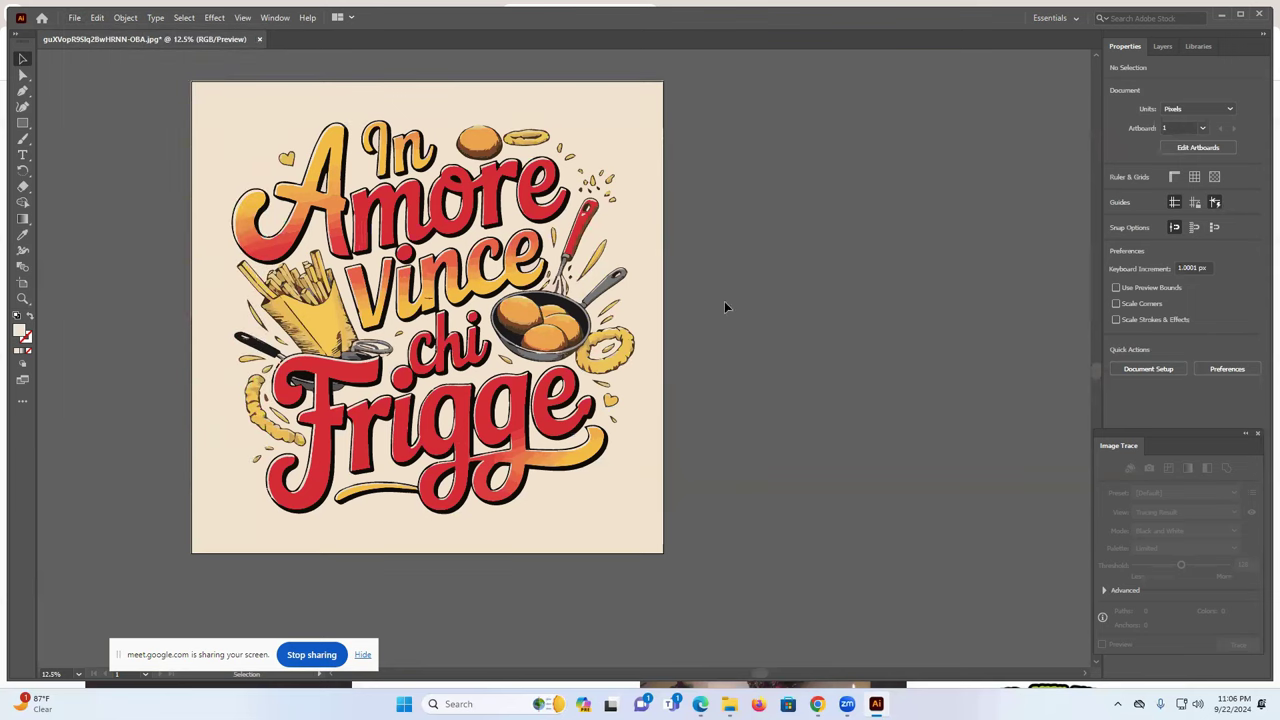
Switch to Chrome and open the bookmarked Vectorizer – Free Image Vectorization site in a new tab
click(1224, 17)
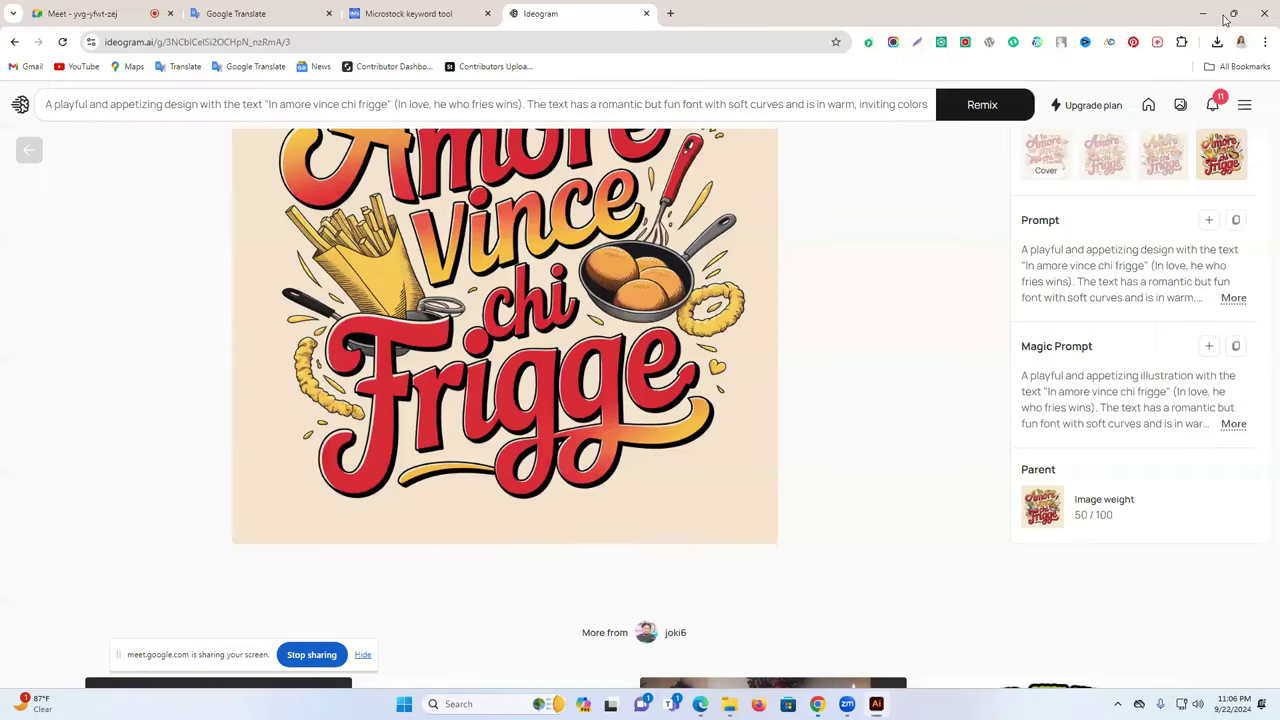
click(670, 13)
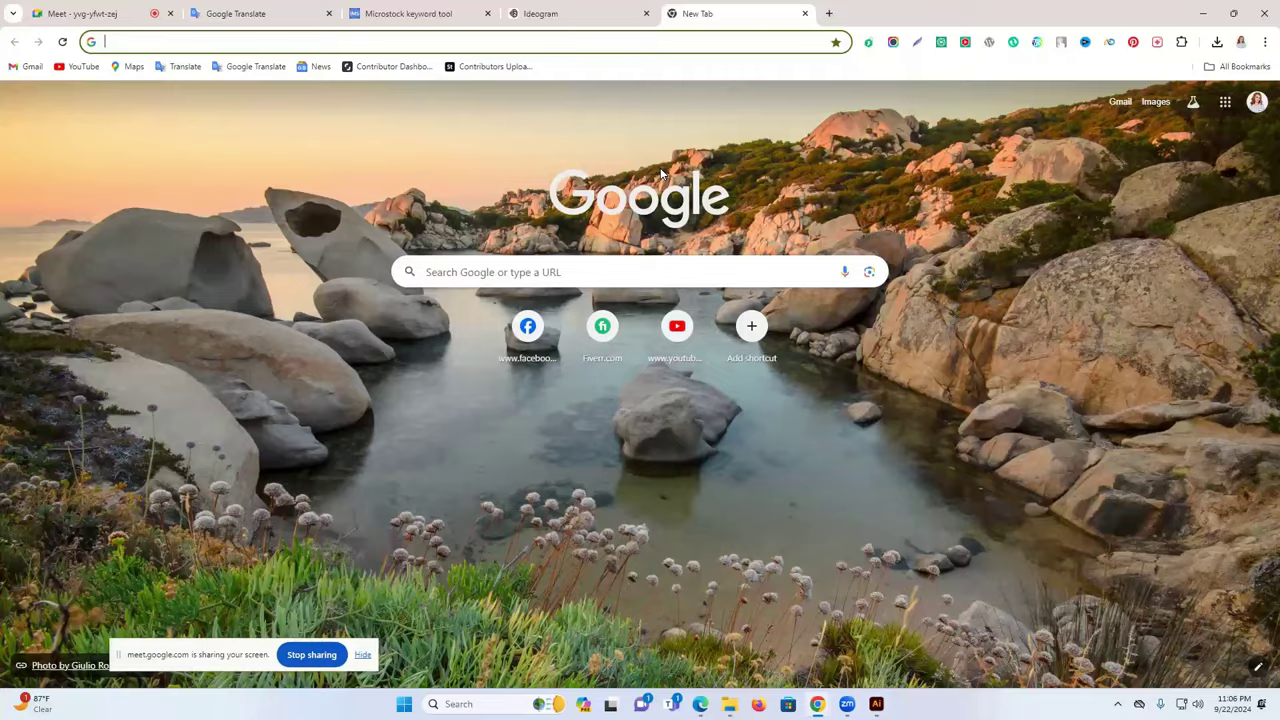
click(582, 41)
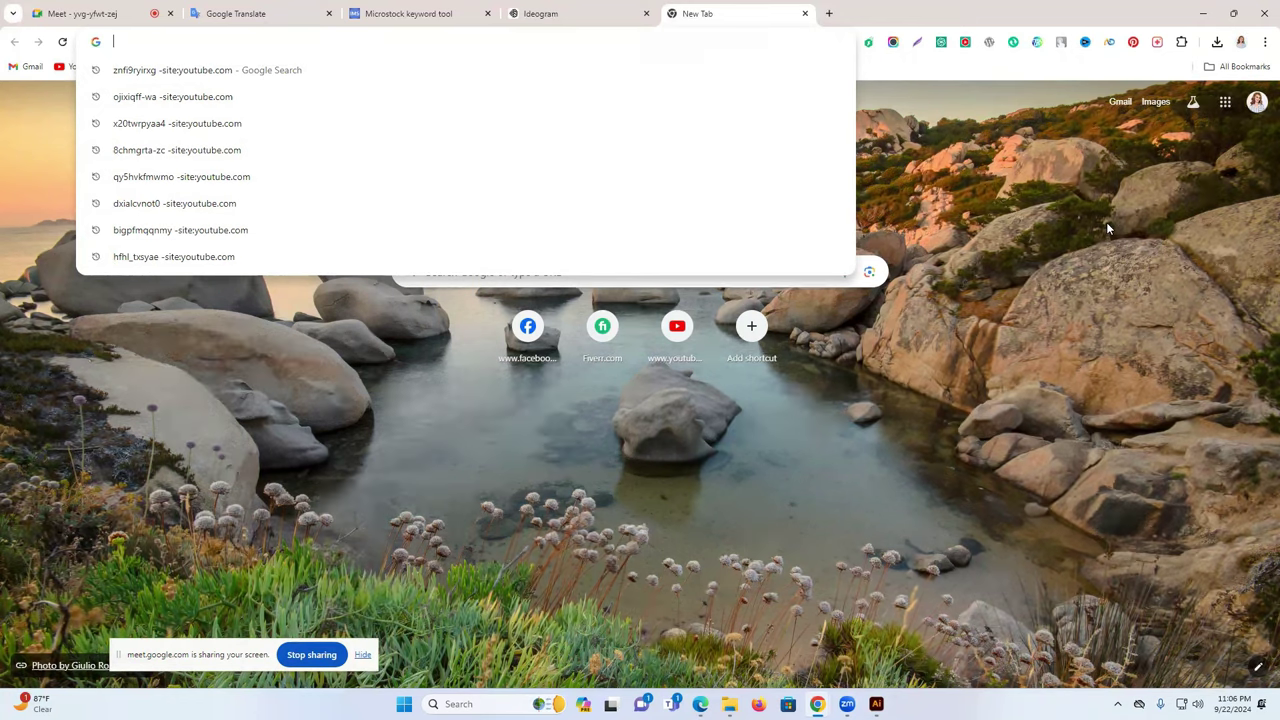
click(1240, 66)
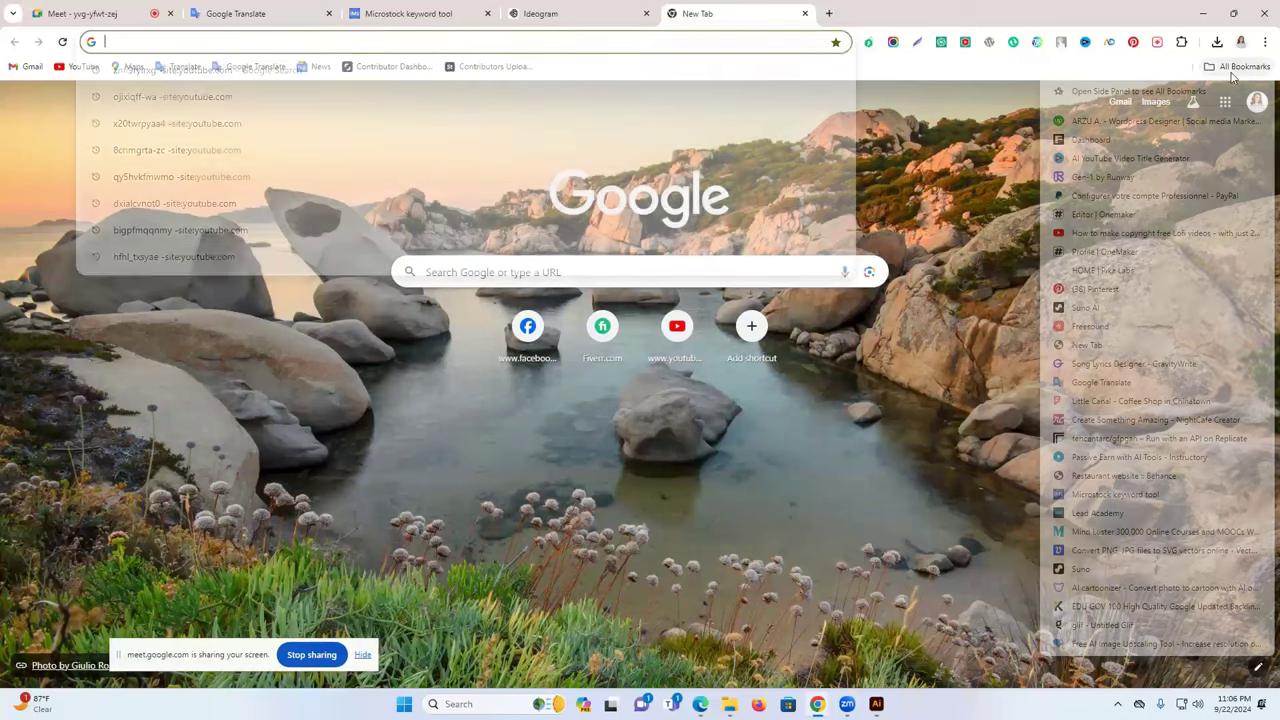
scroll(1085, 640, down, 1)
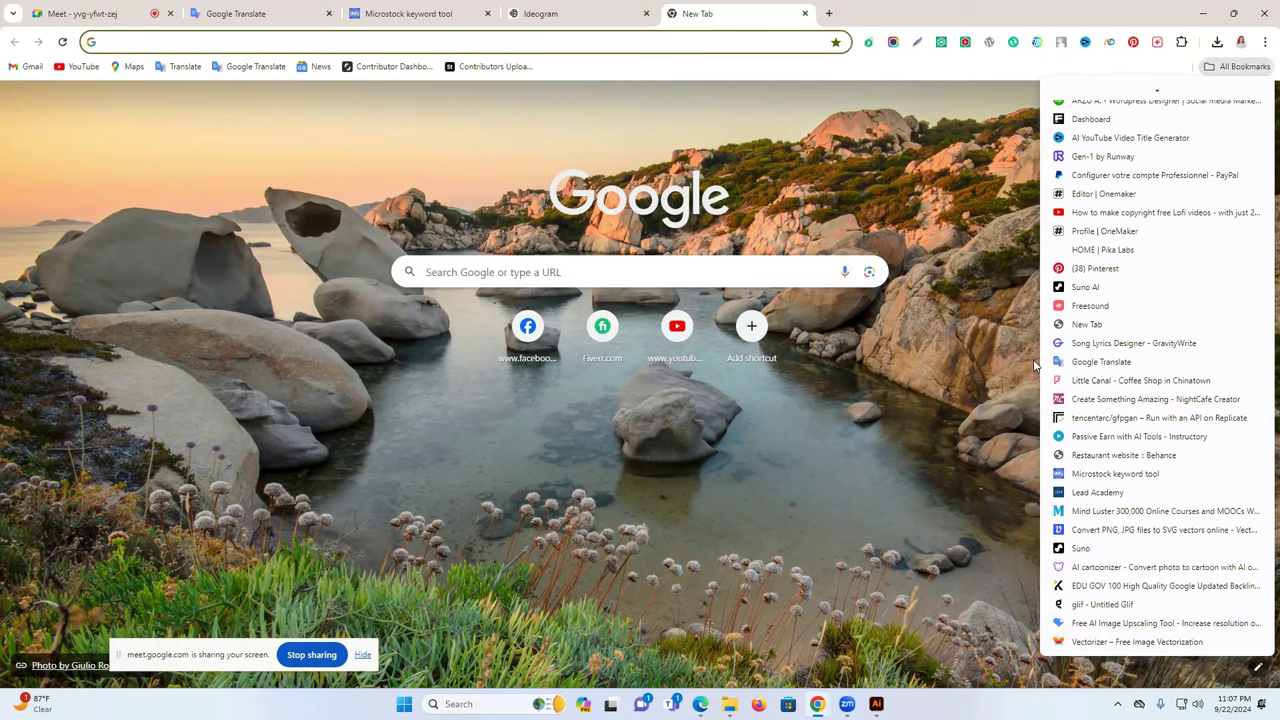
click(1117, 645)
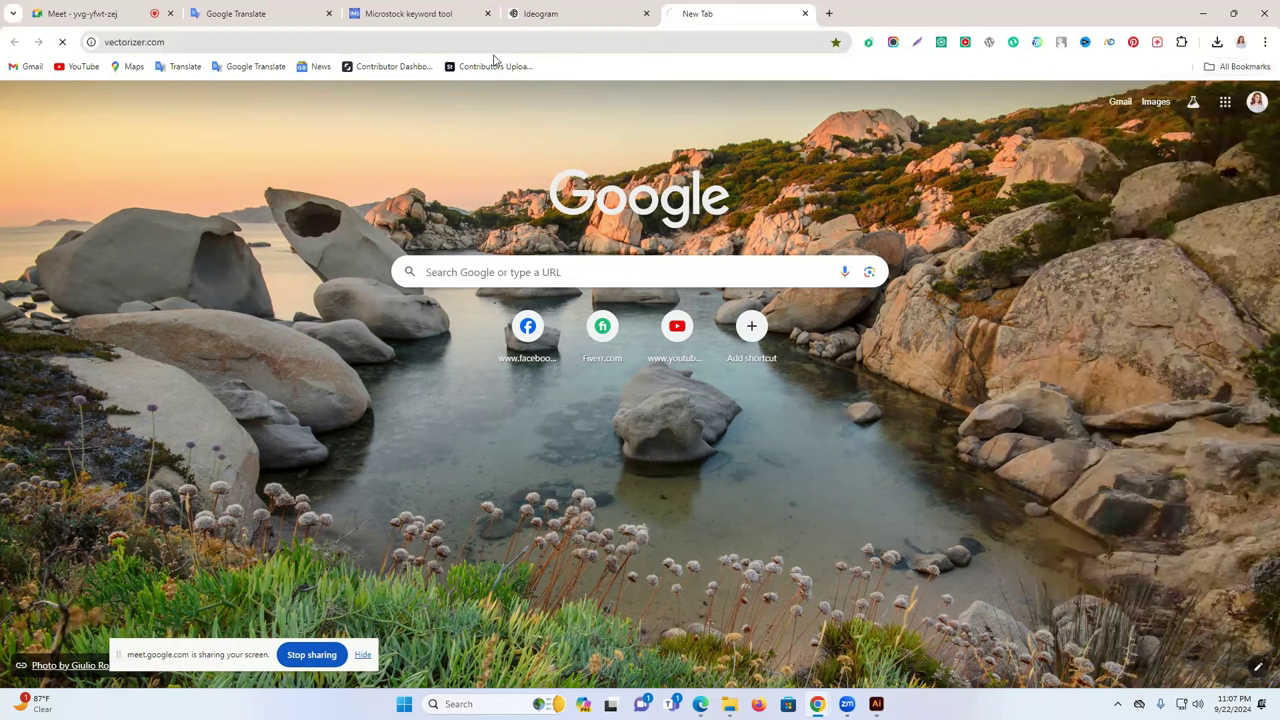
click(1265, 42)
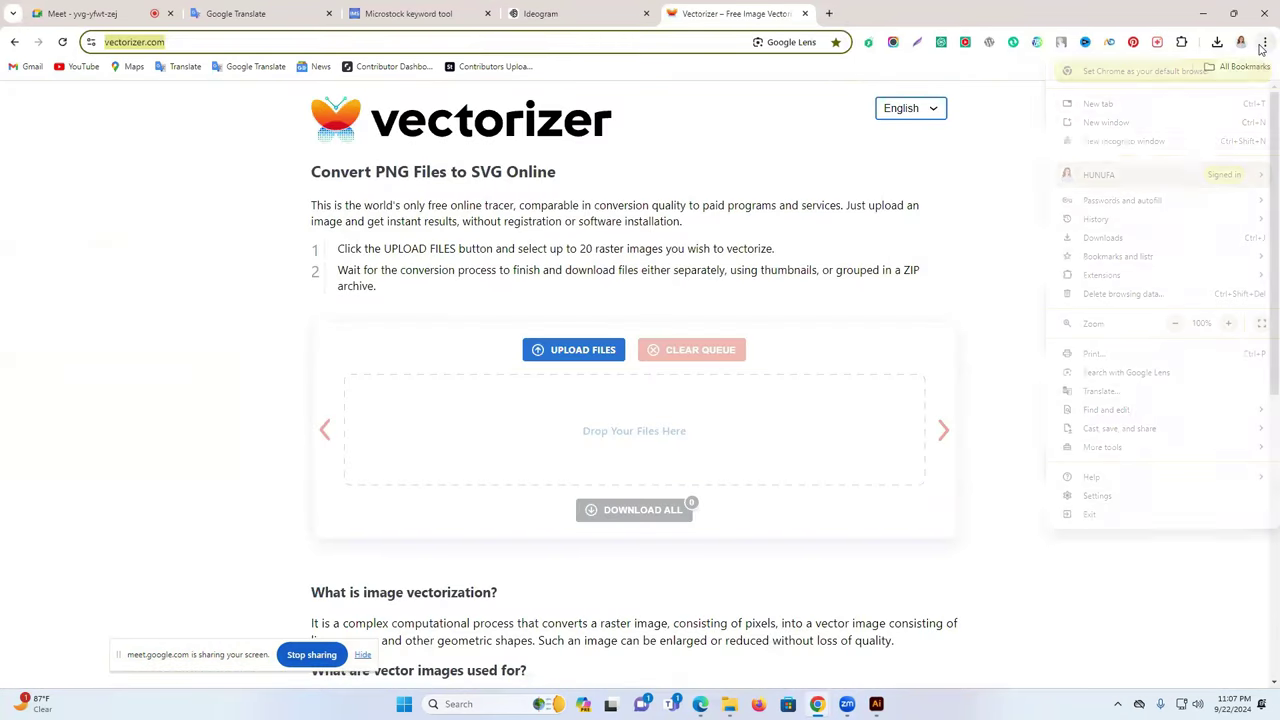
click(1125, 145)
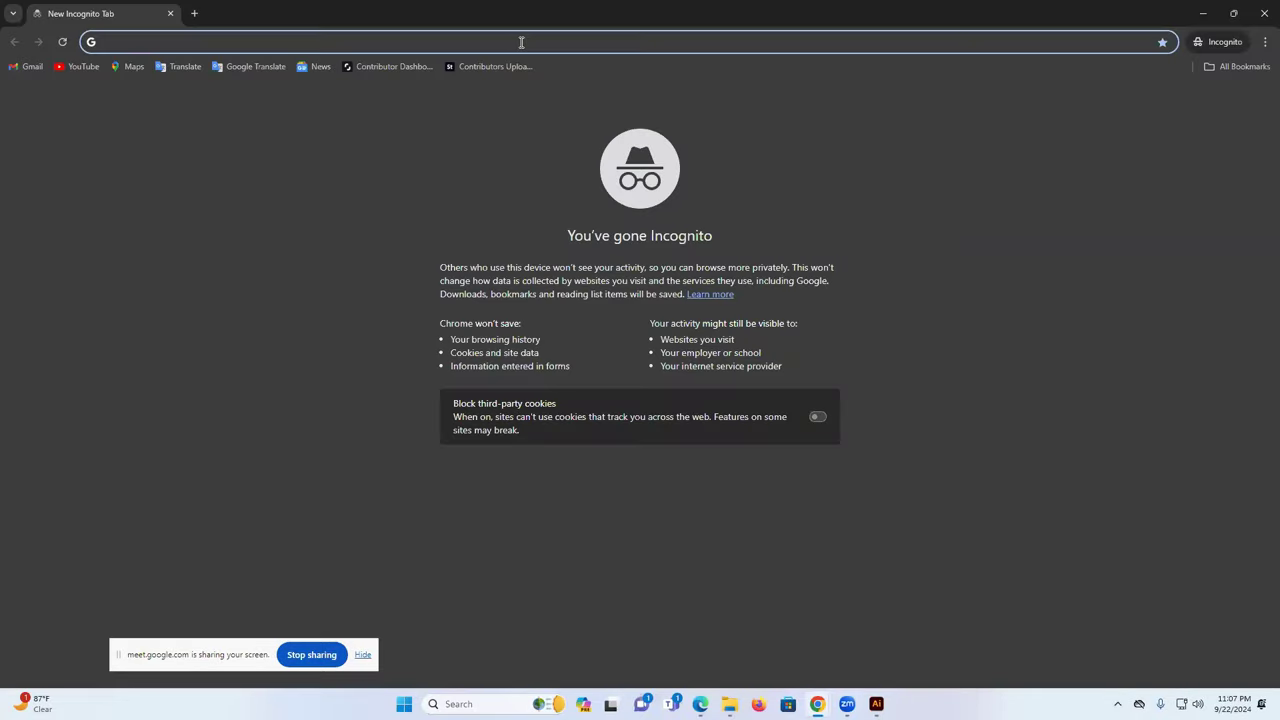
text(https://vectorizer.com/)
key(Return)
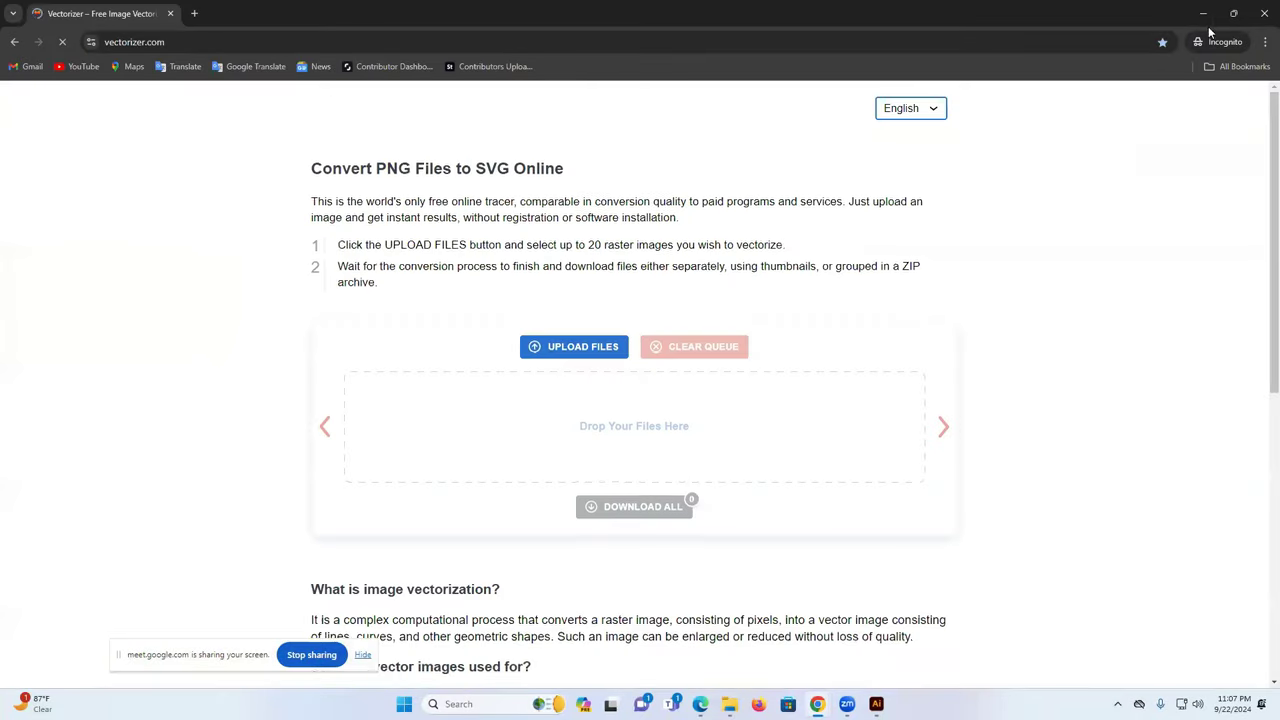
click(1233, 13)
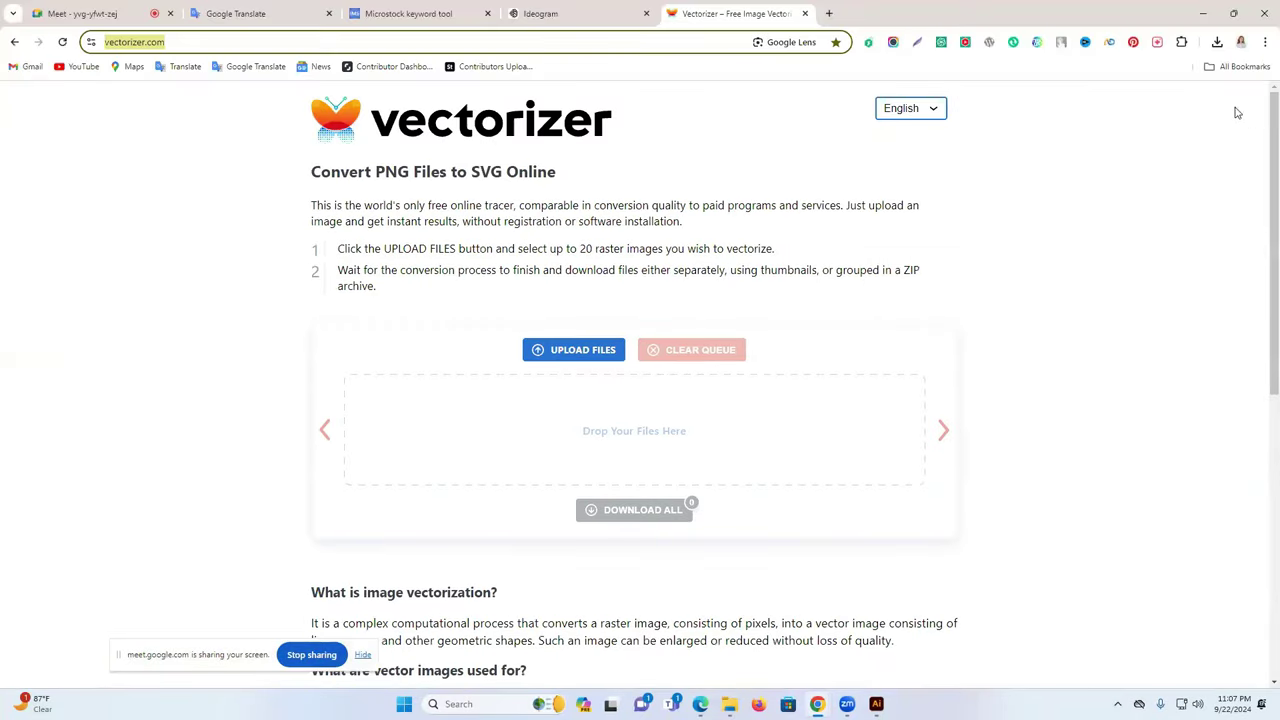
Open the bookmarked iLoveIMG Upscale image tool in place of the Vectorizer page and load it again in a second tab
click(1240, 66)
scroll(1115, 630, down, 2)
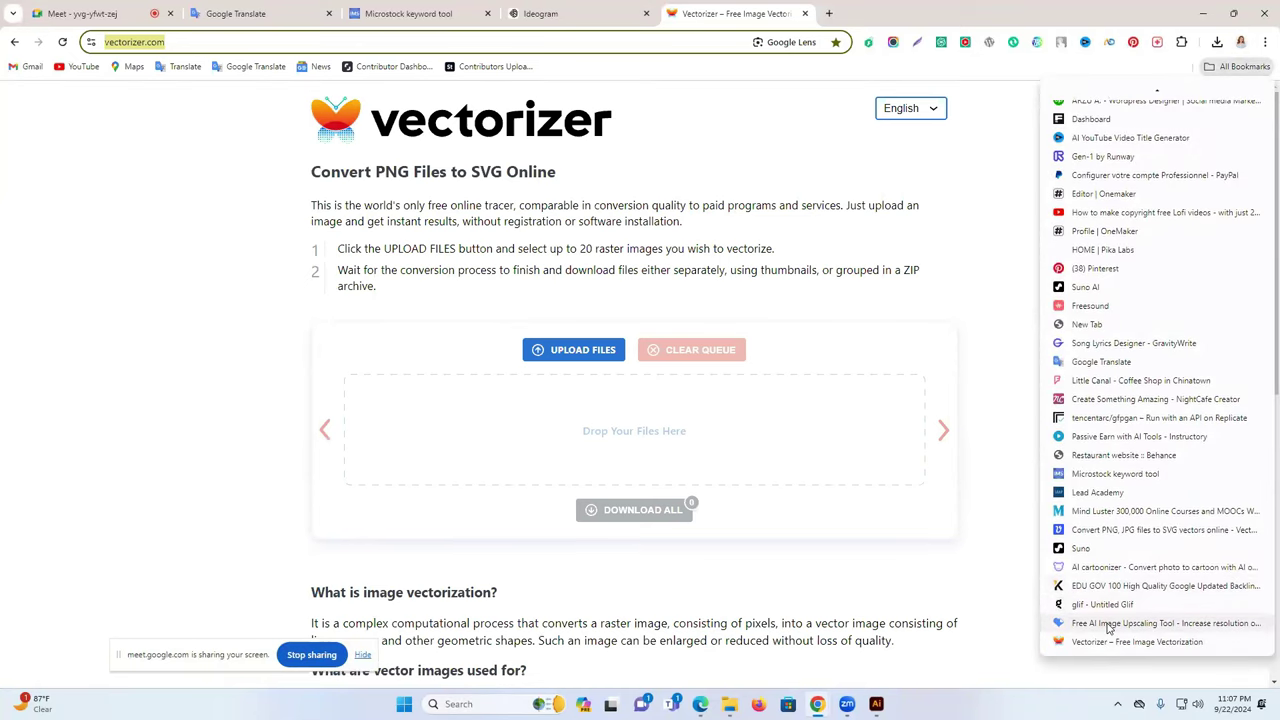
click(1108, 624)
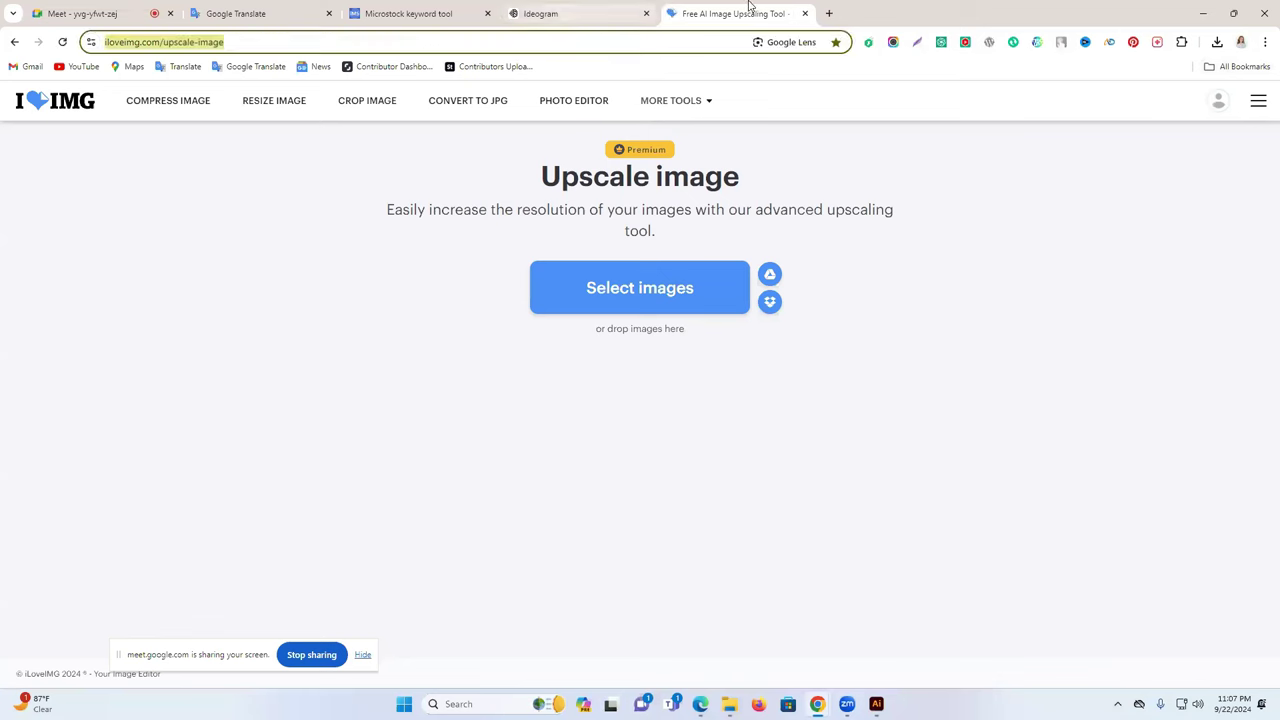
click(828, 13)
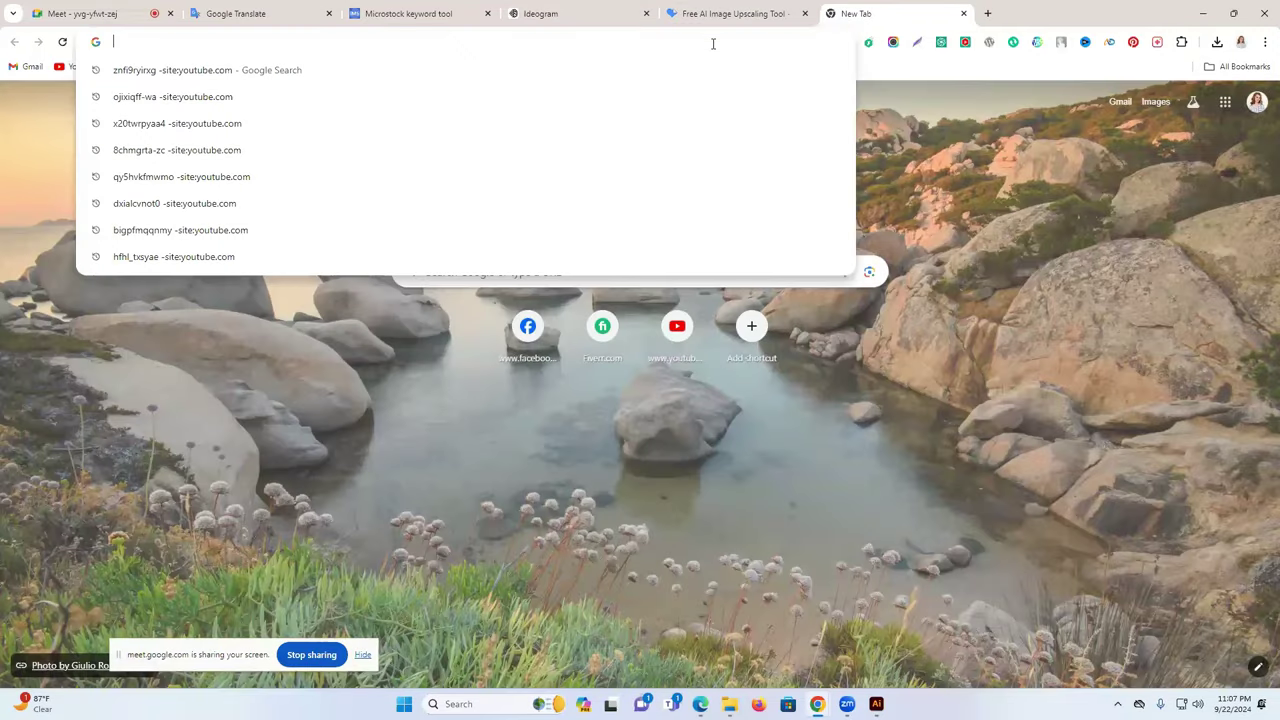
click(720, 18)
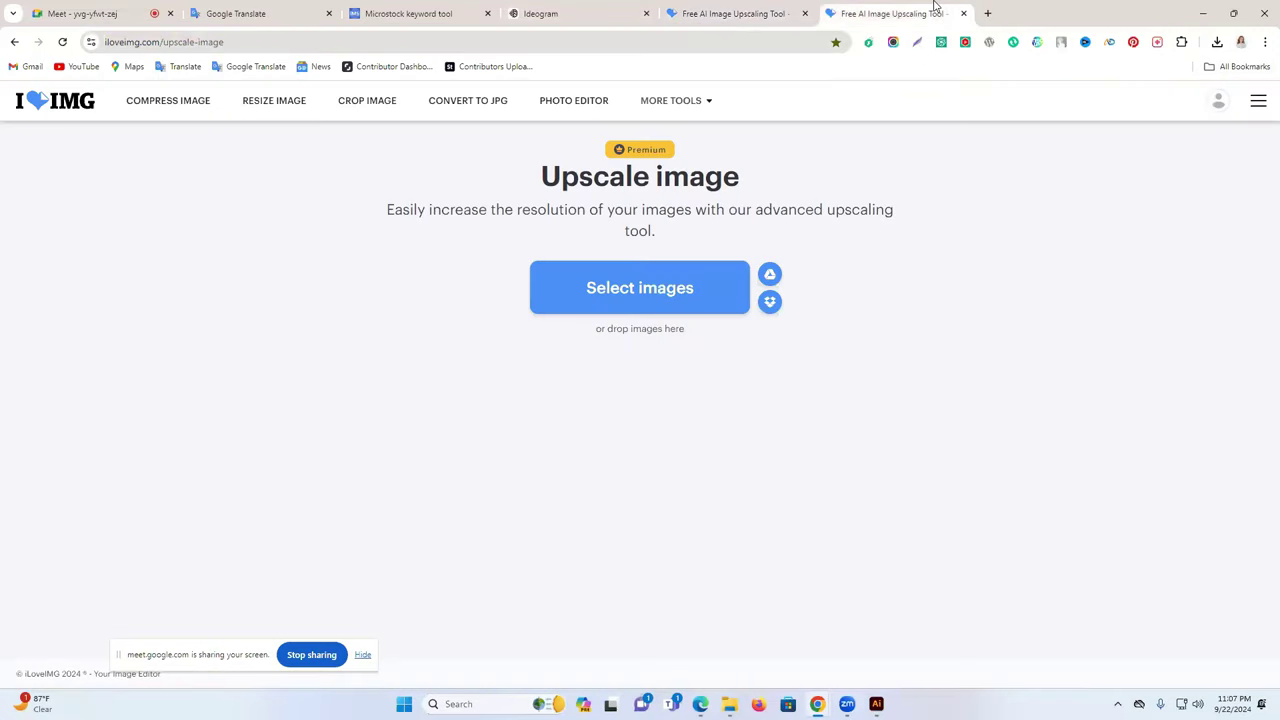
click(748, 8)
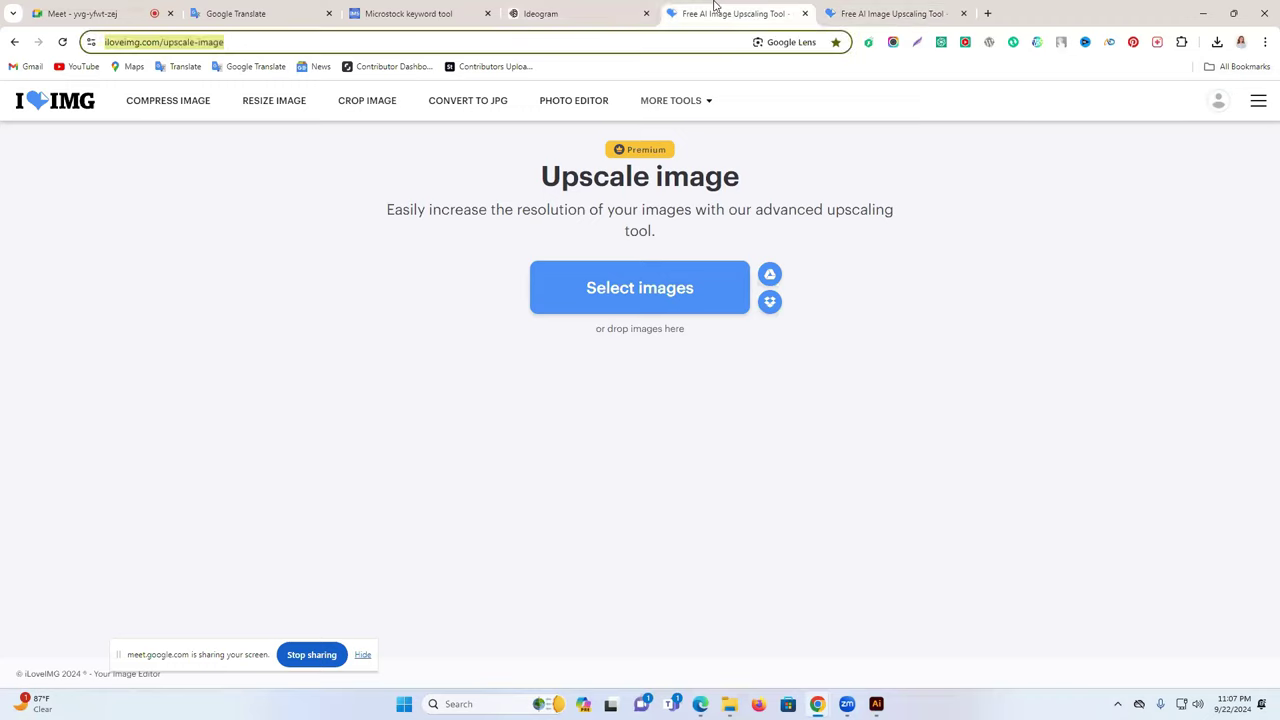
Return to Ideogram, go back to the source design, browse its creator's other work and view the "Toglietemi tutto ma non il gin tonic" design
click(545, 13)
click(30, 149)
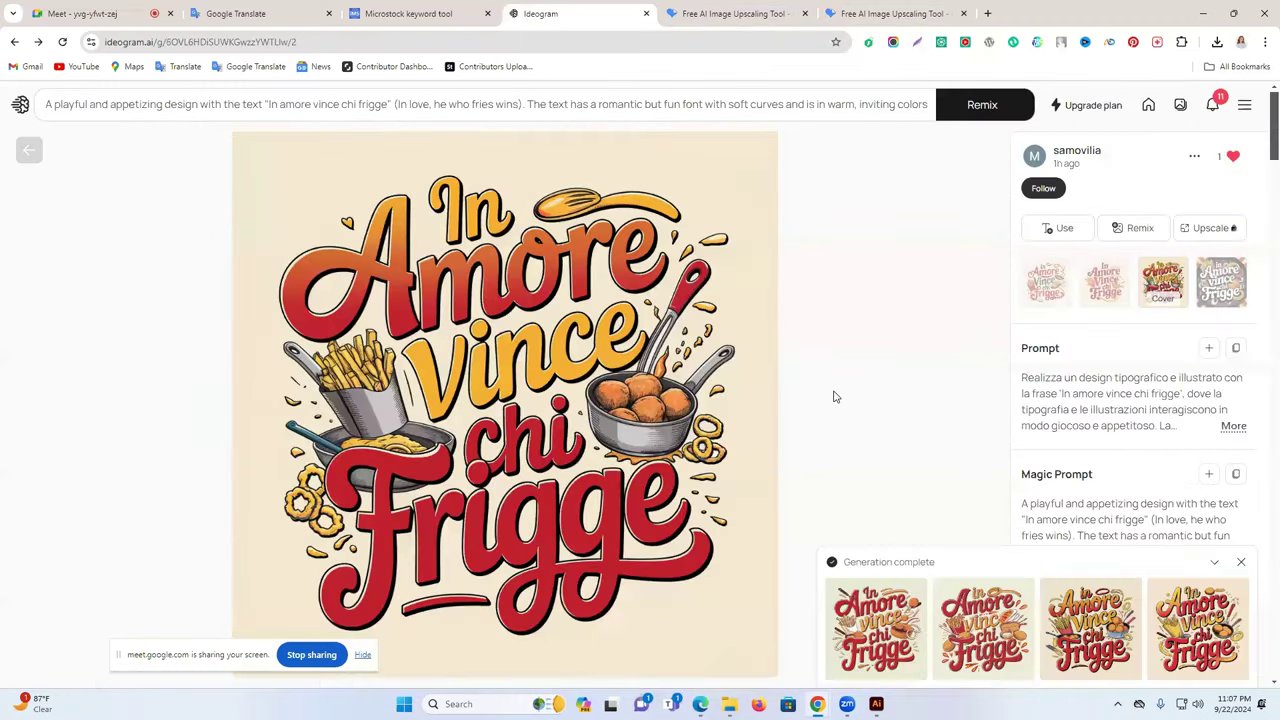
click(764, 424)
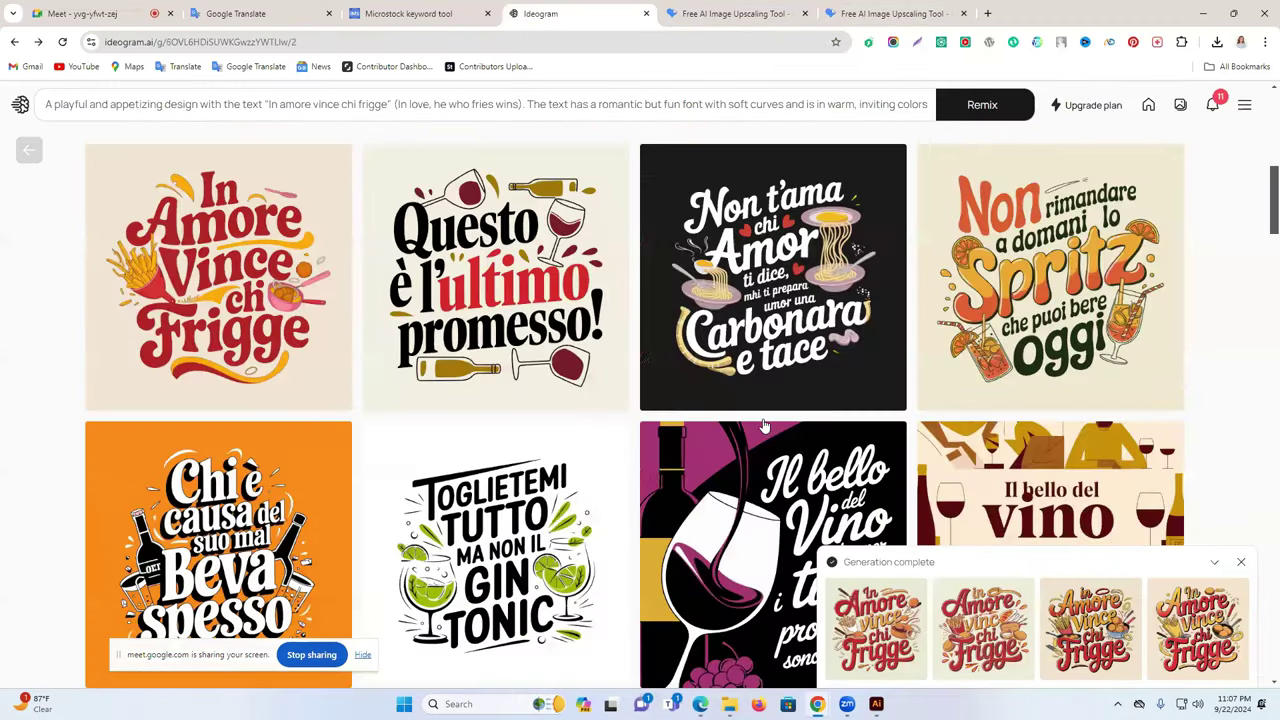
scroll(764, 424, down, 3)
scroll(764, 424, down, 5)
scroll(764, 424, up, 5)
scroll(496, 336, up, 1)
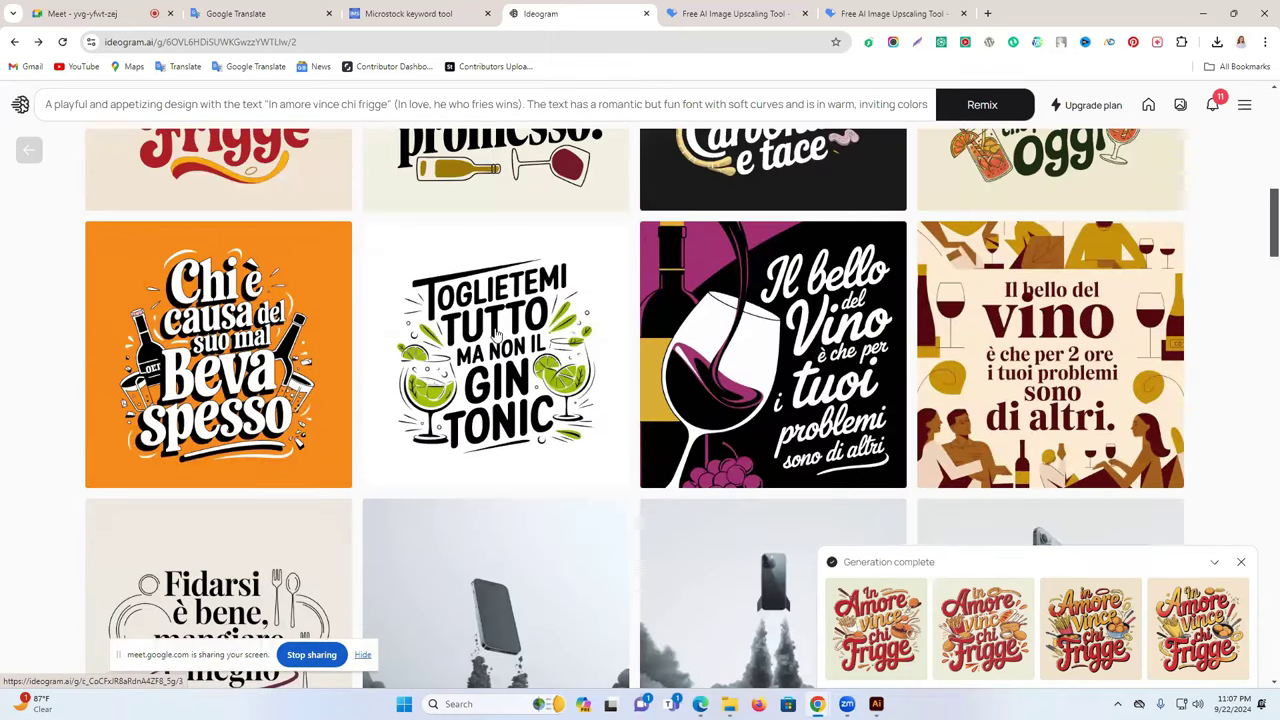
click(496, 336)
right_click(609, 327)
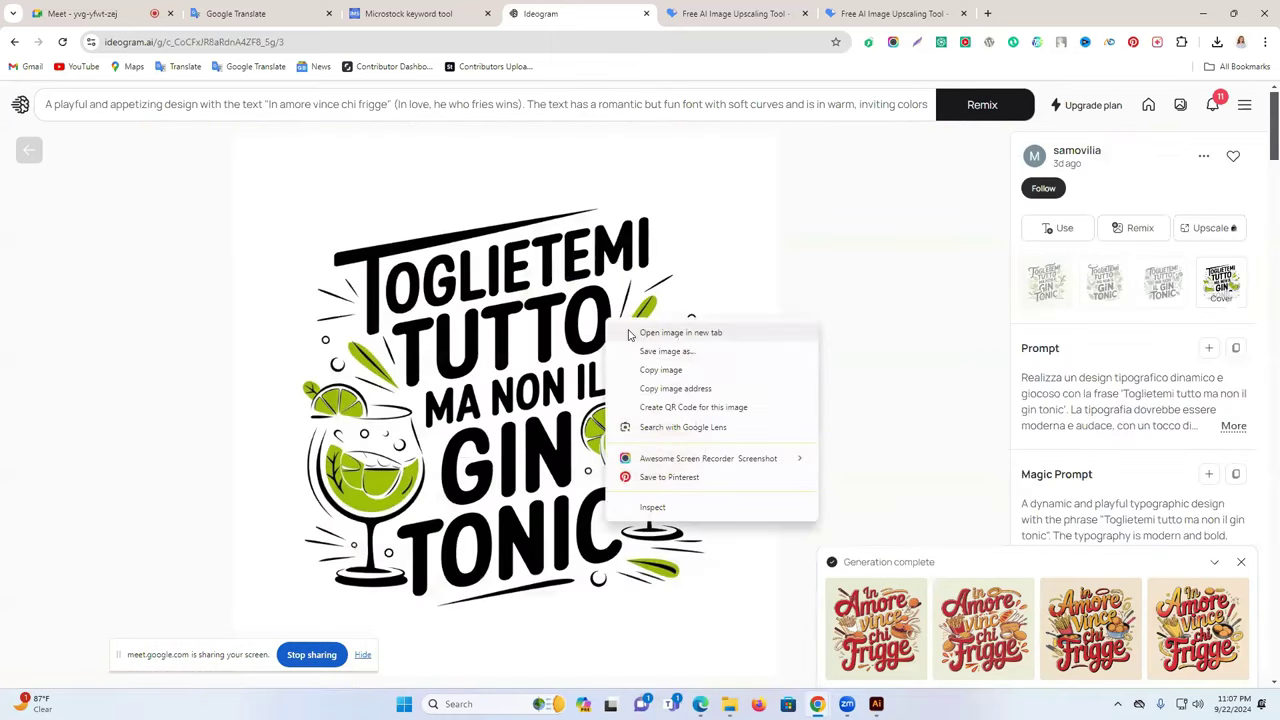
Return to Ideogram's Explore feed and look through the rising community designs for further ideas
click(30, 152)
click(30, 153)
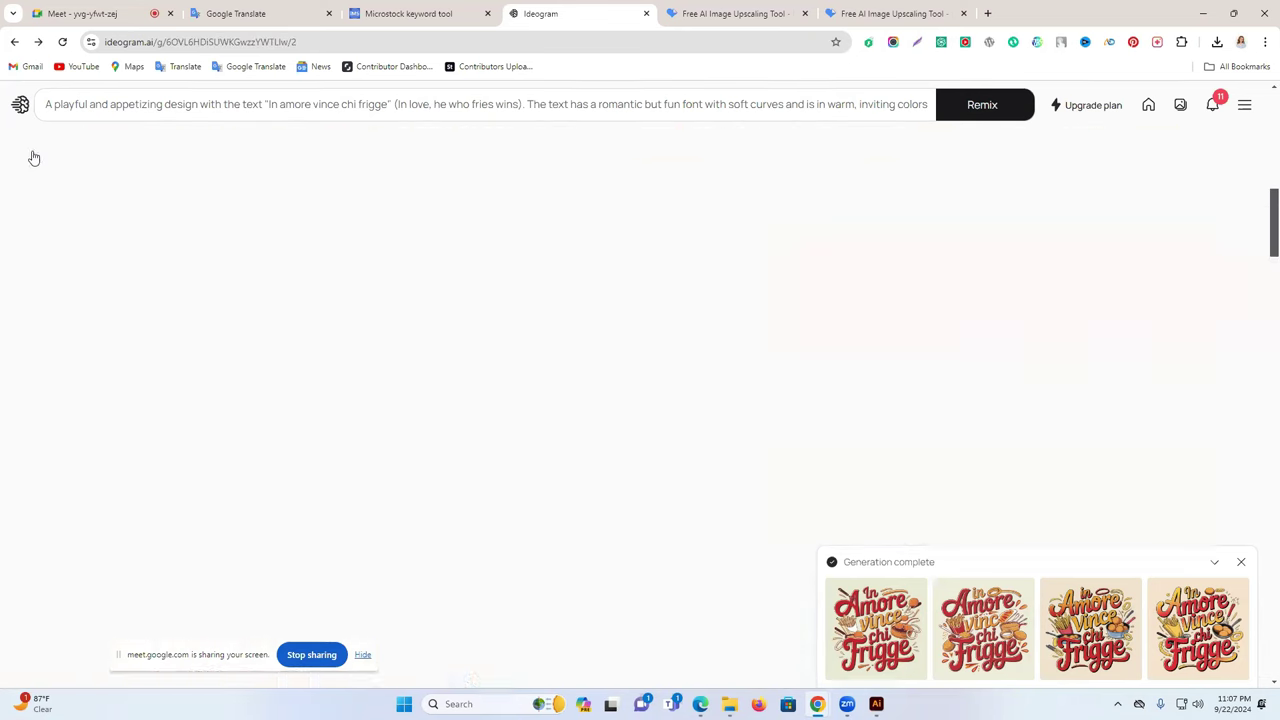
scroll(583, 358, down, 5)
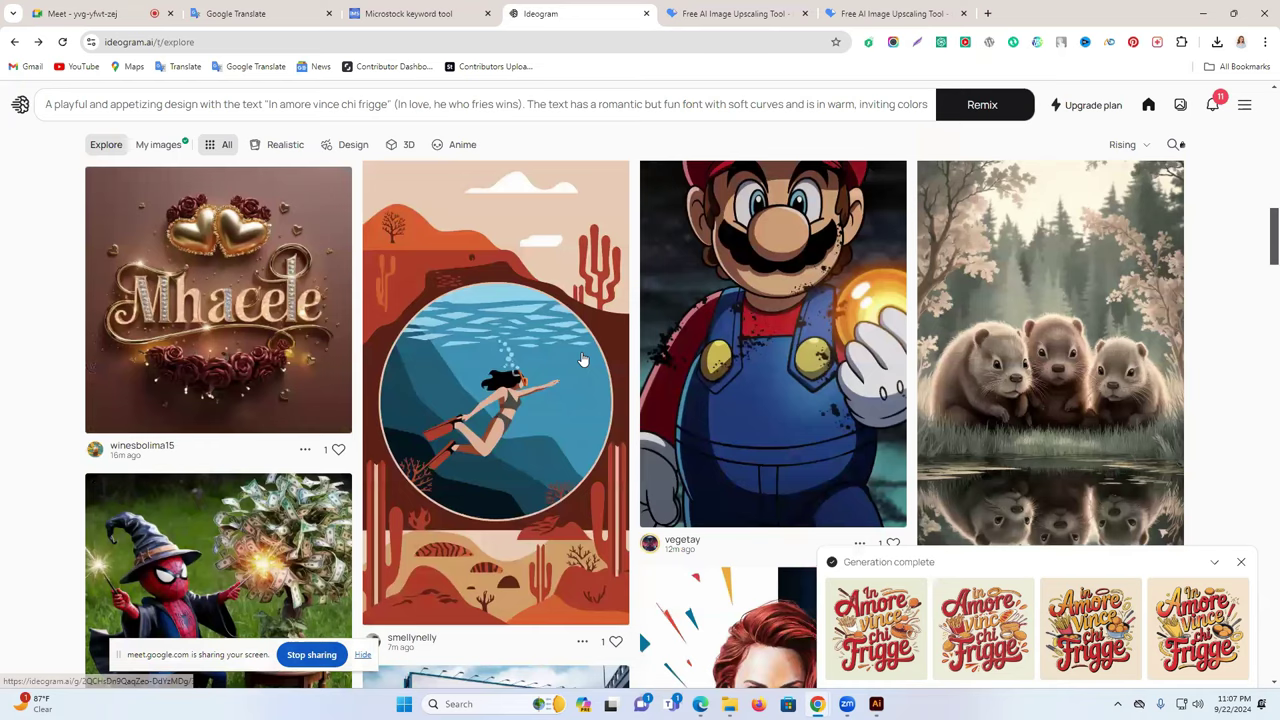
scroll(583, 358, down, 5)
scroll(583, 358, down, 5)
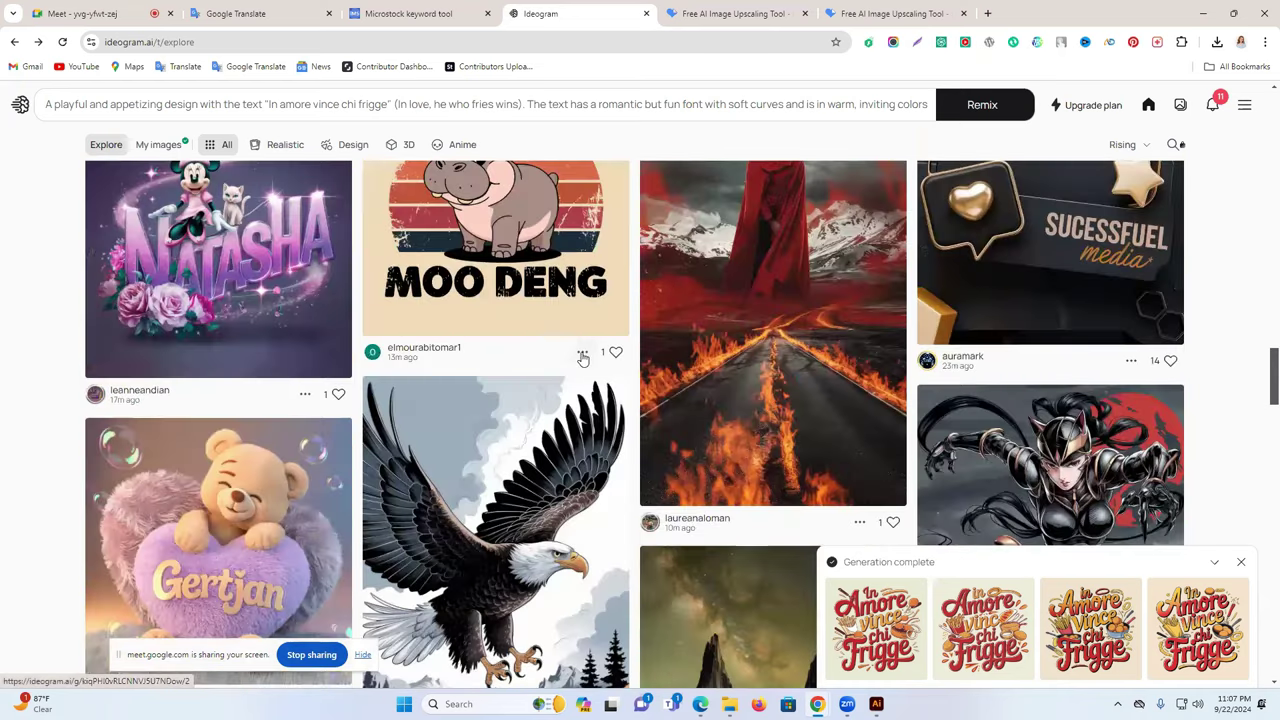
scroll(508, 322, up, 1)
scroll(511, 322, down, 2)
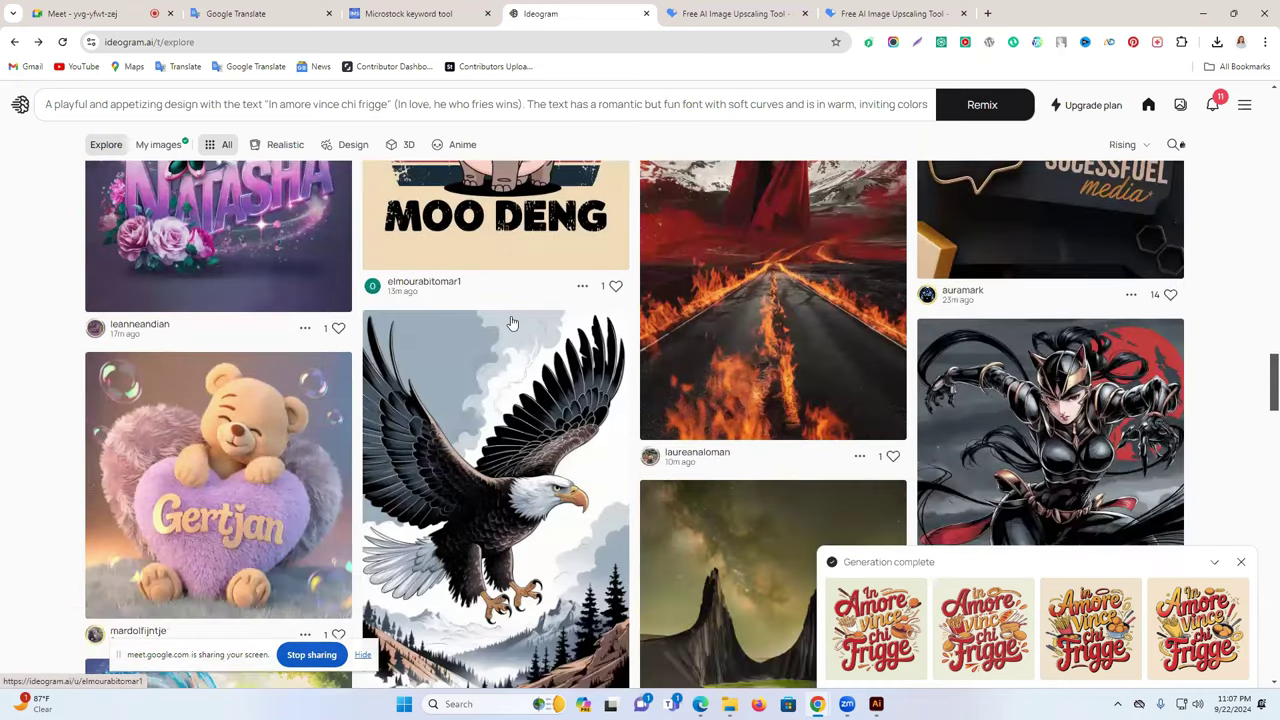
scroll(511, 322, down, 3)
scroll(511, 322, down, 4)
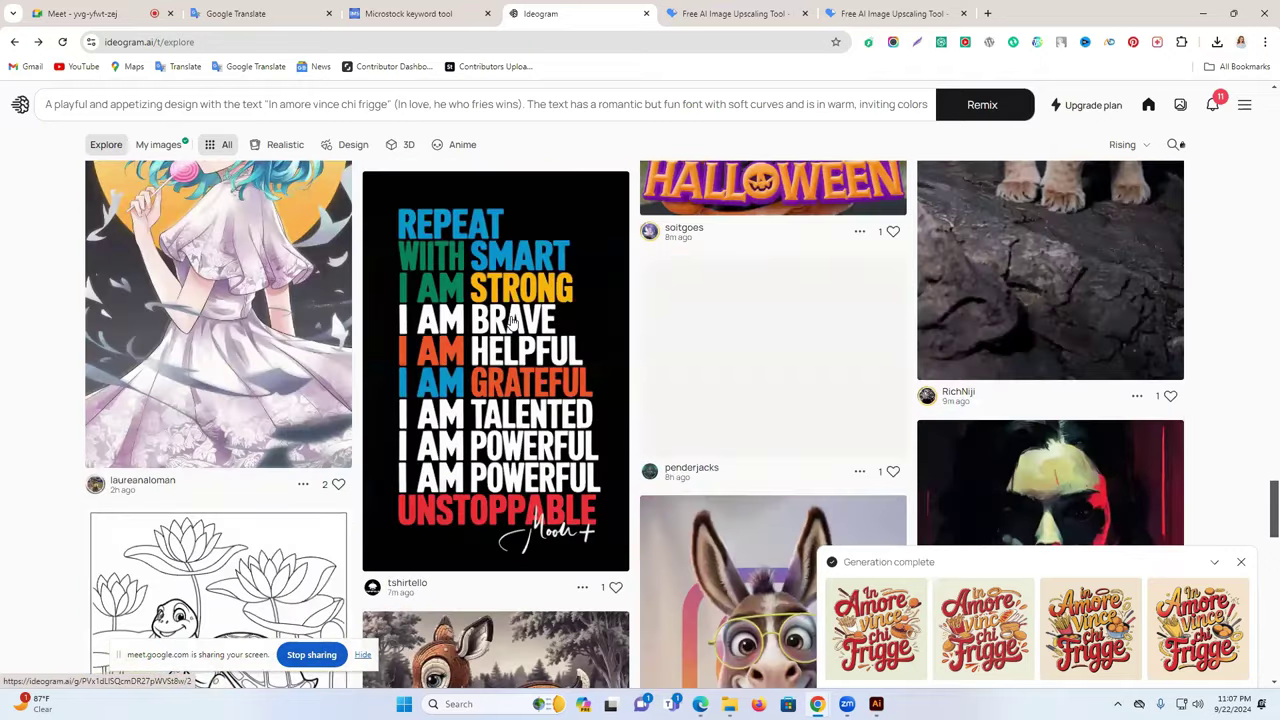
scroll(511, 322, down, 4)
scroll(511, 322, down, 5)
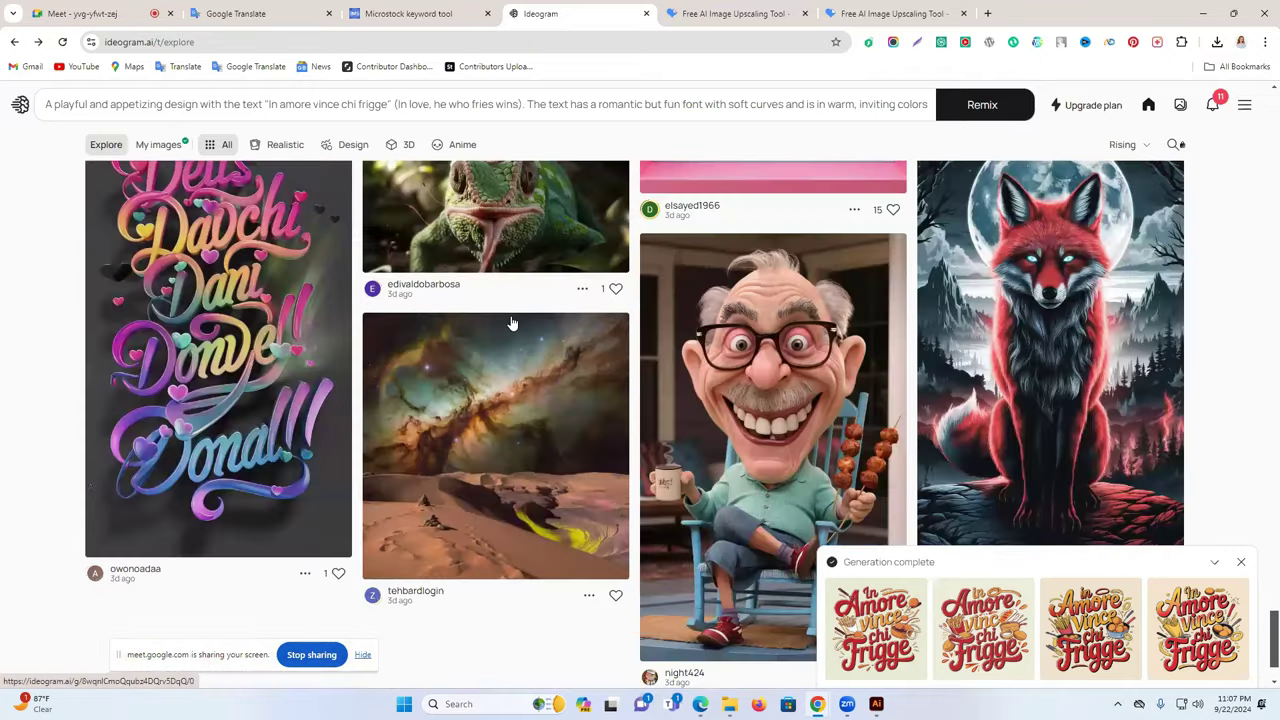
scroll(743, 349, up, 1)
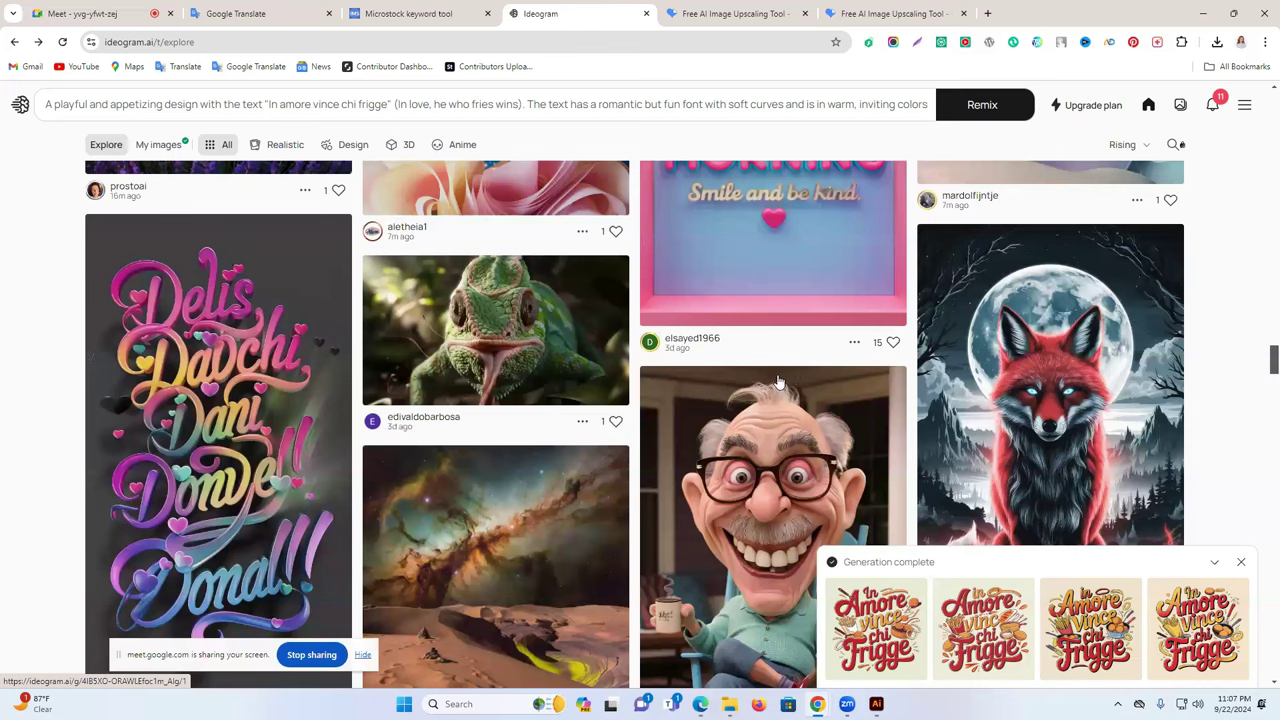
scroll(777, 383, down, 3)
scroll(777, 383, down, 3)
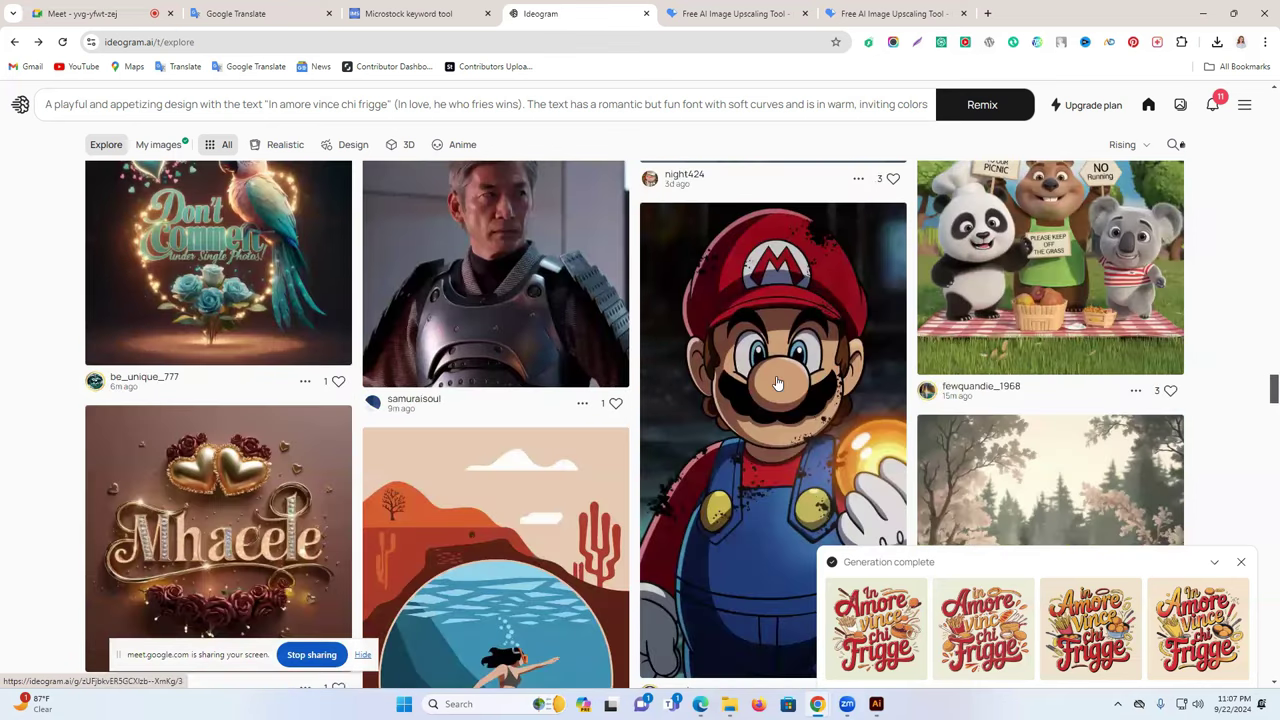
scroll(777, 383, down, 3)
scroll(777, 383, down, 5)
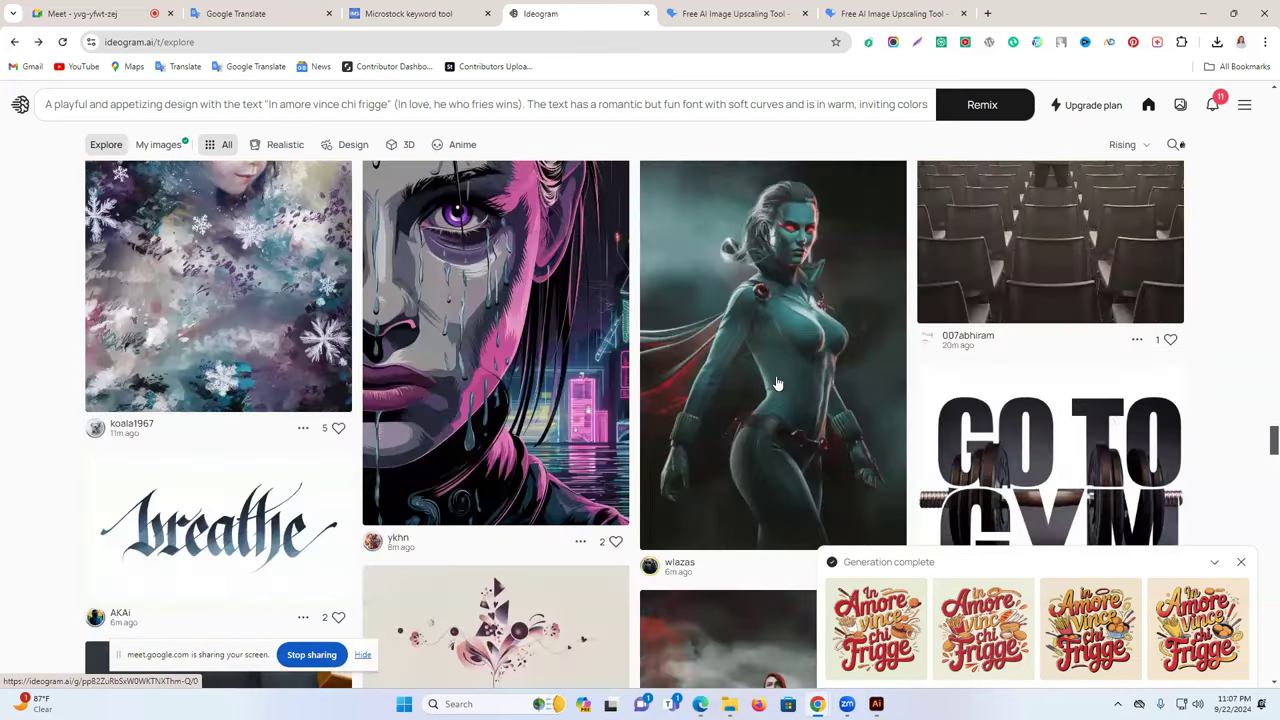
scroll(777, 383, down, 1)
Open the half-face portrait of the woman with purple eyes in the rain and save its cover image as a JPEG in Downloads
click(464, 297)
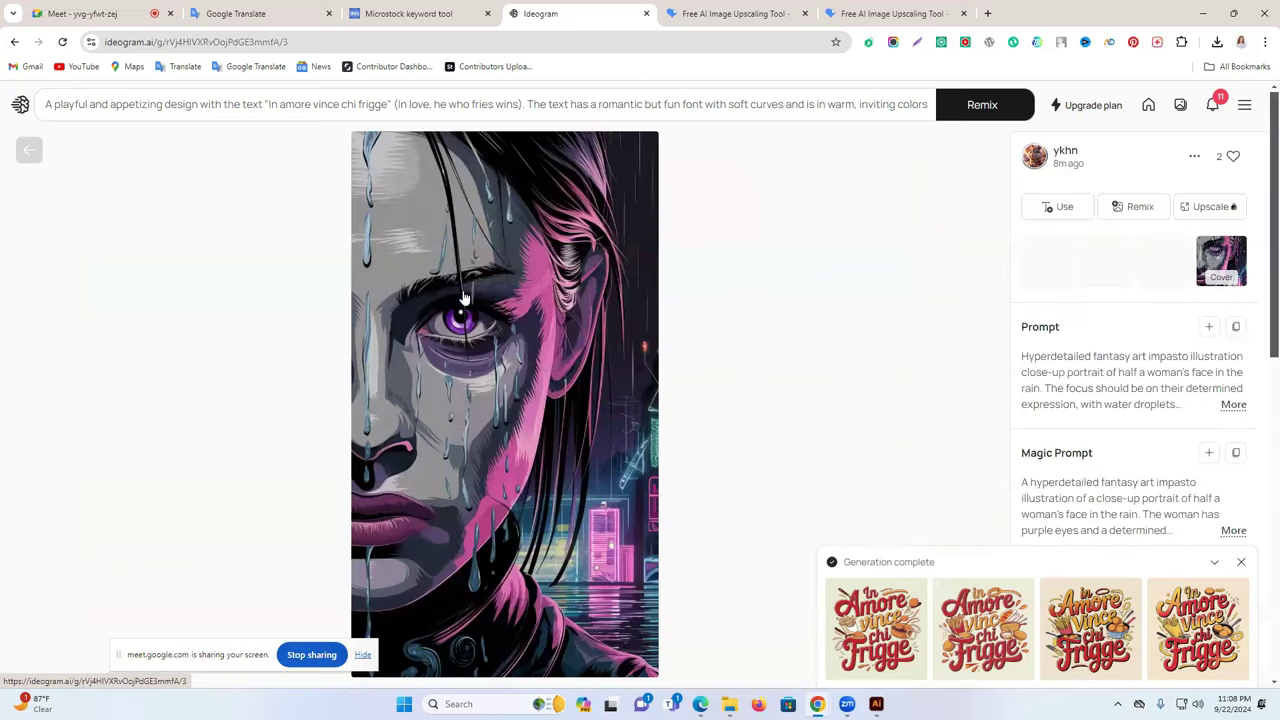
right_click(584, 301)
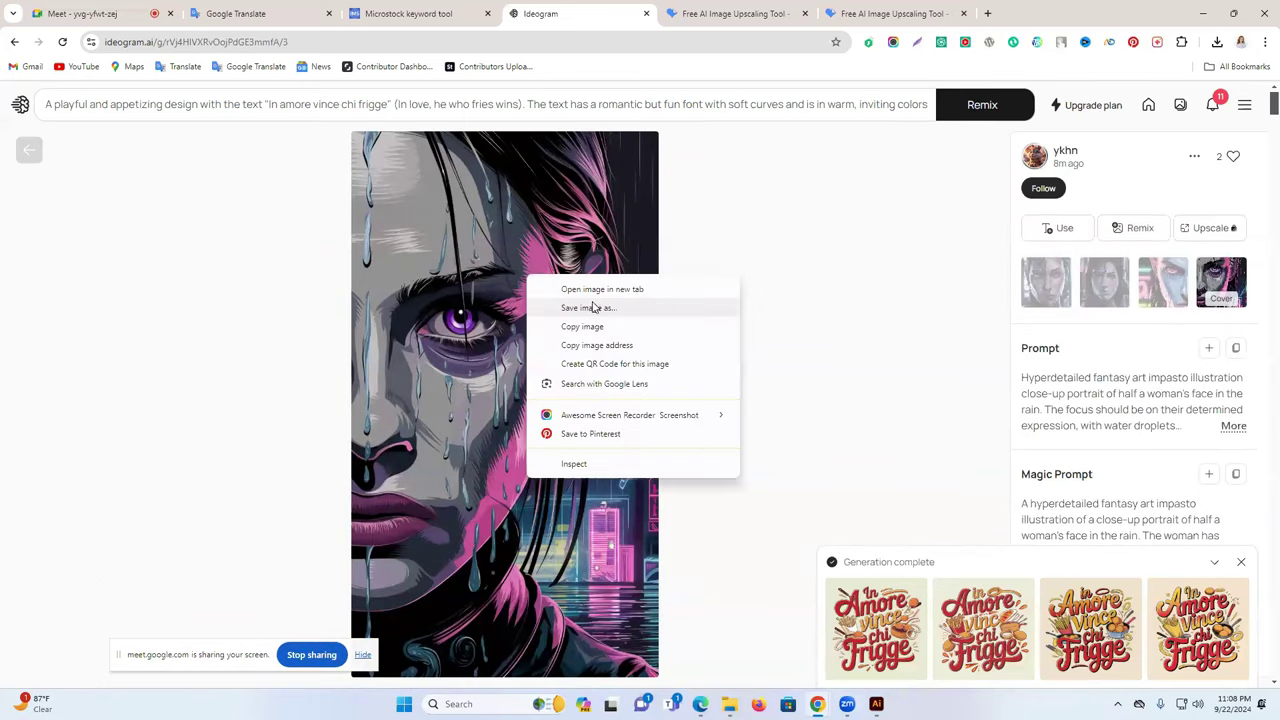
click(592, 304)
right_click(1165, 286)
click(1234, 279)
right_click(1234, 279)
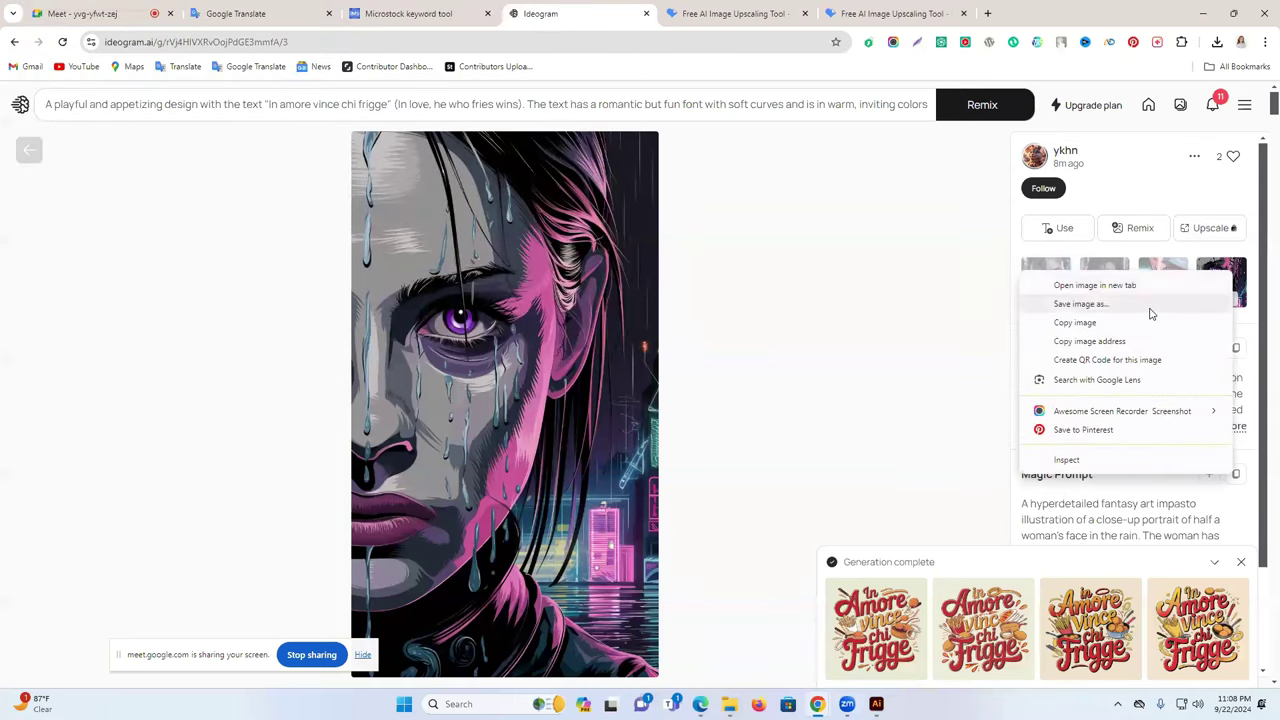
click(1149, 309)
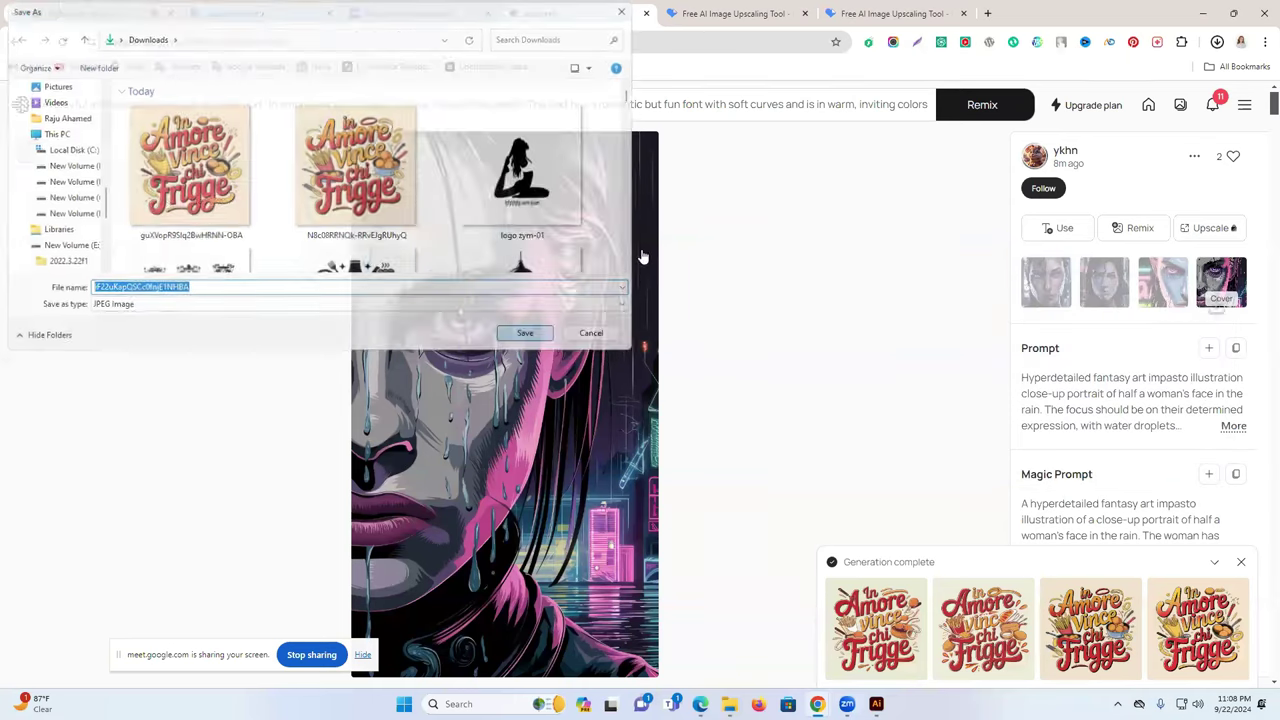
key(Return)
mouse_move(876, 704)
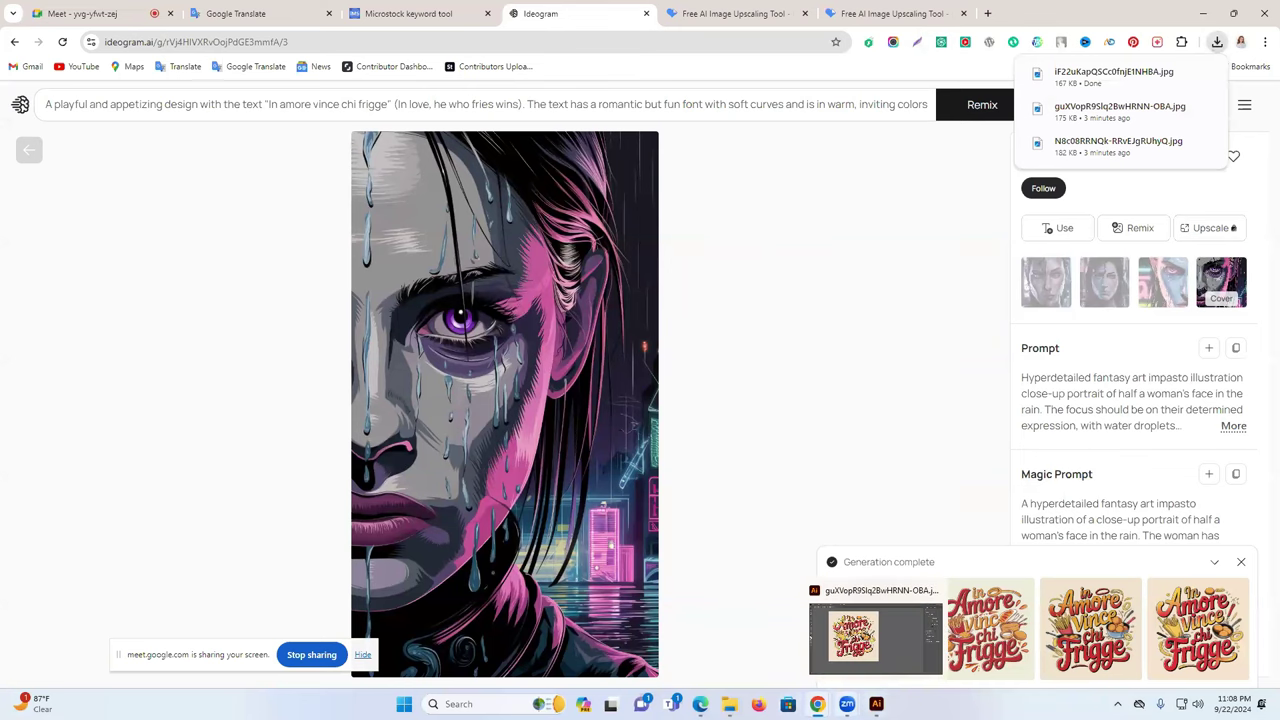
mouse_move(817, 704)
click(966, 648)
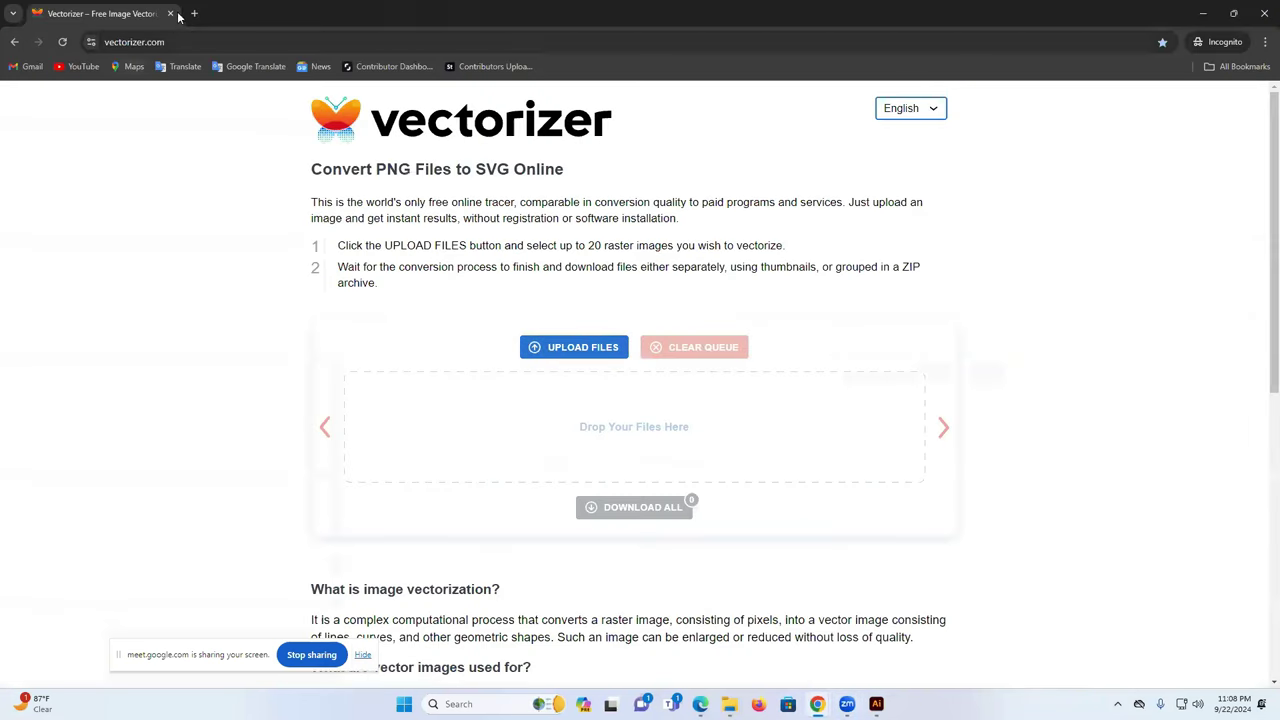
click(1203, 14)
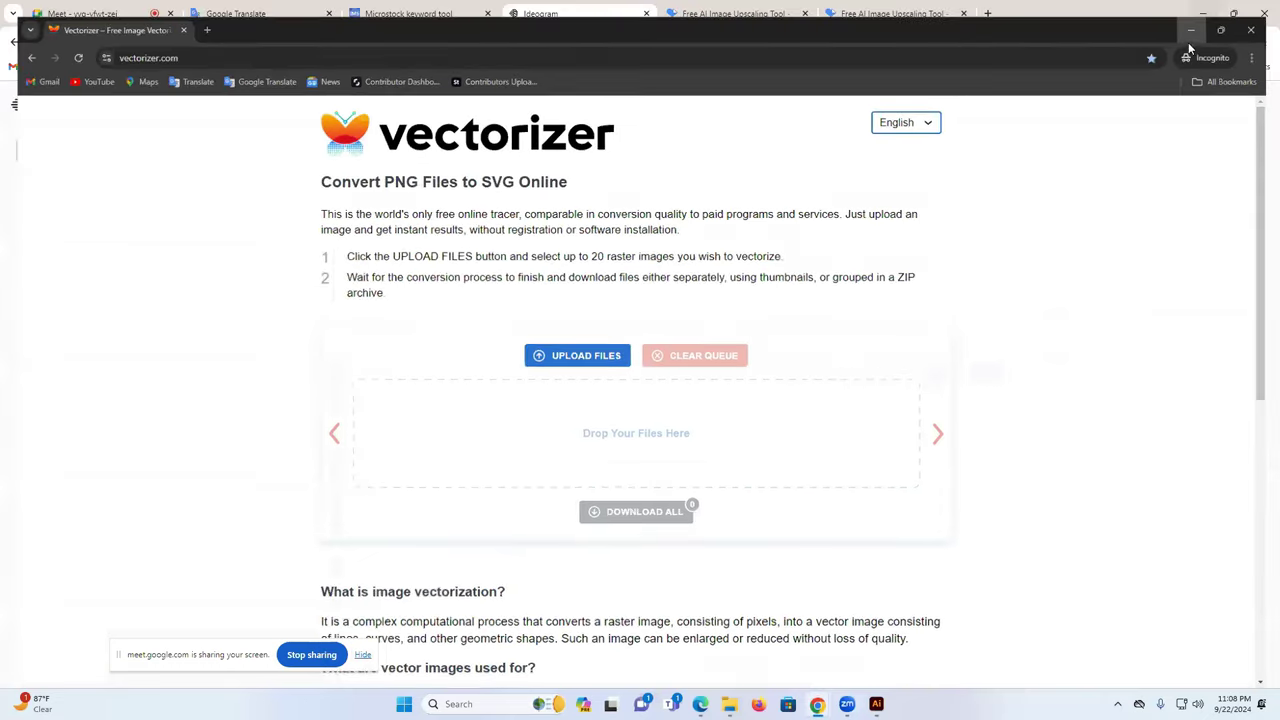
Switch to the iLoveIMG Upscale image page and load the saved portrait iF22uKapQSCc0fnjE1NHBA from Downloads
click(923, 14)
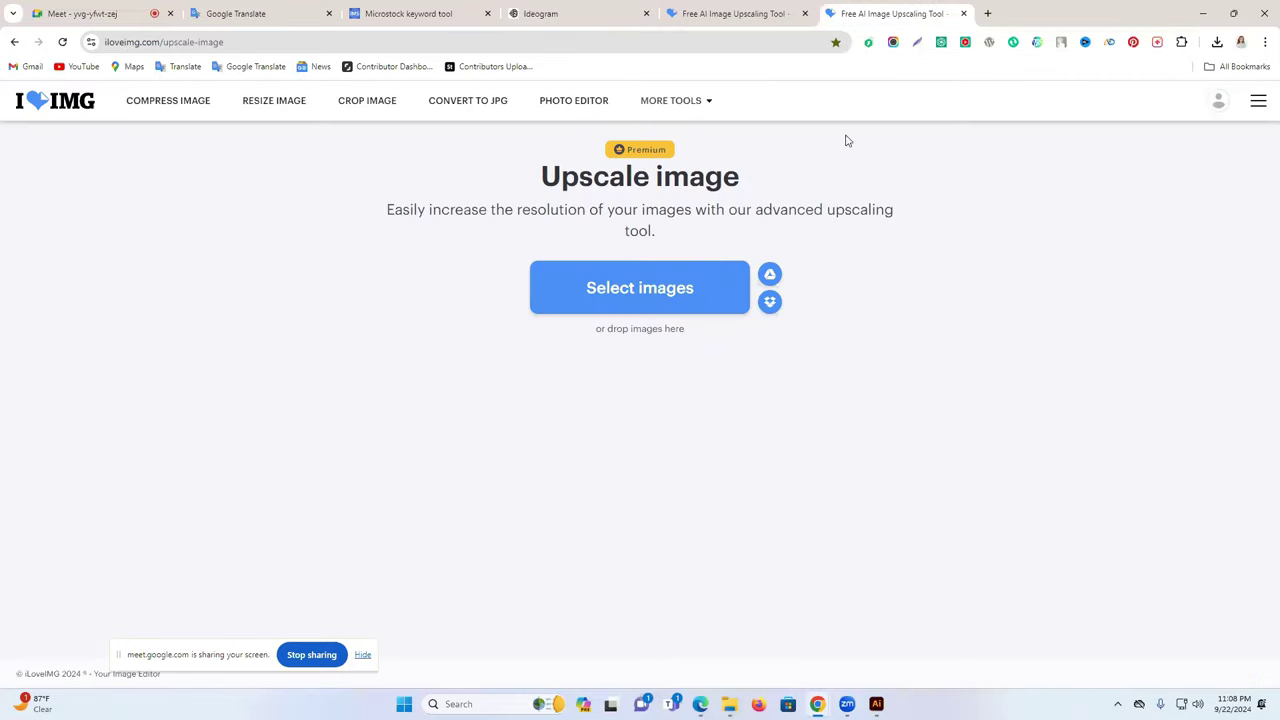
click(665, 290)
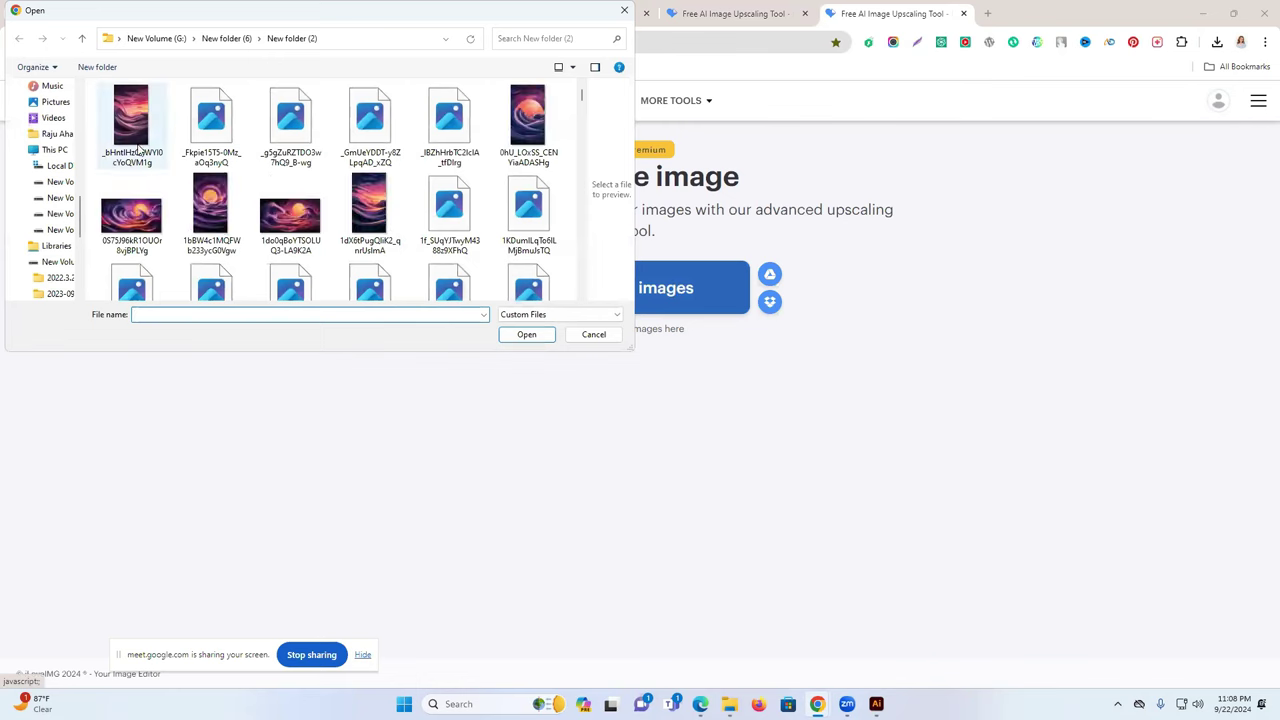
click(52, 213)
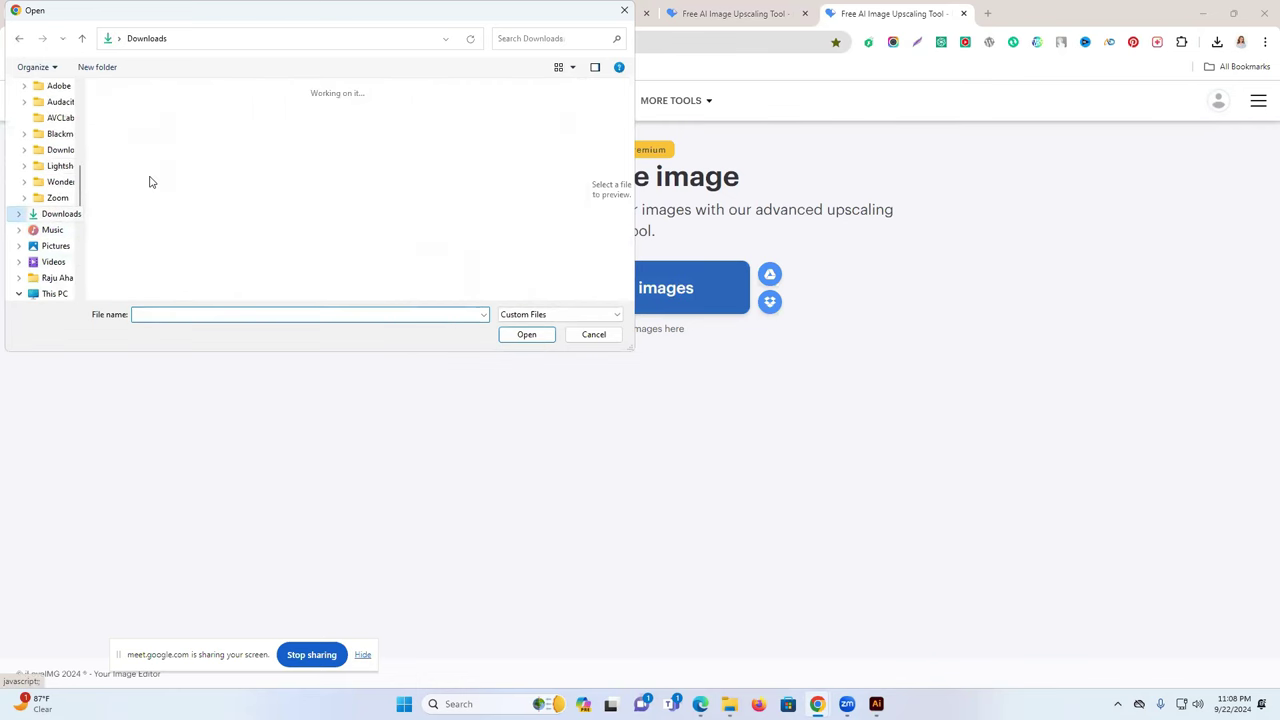
click(120, 135)
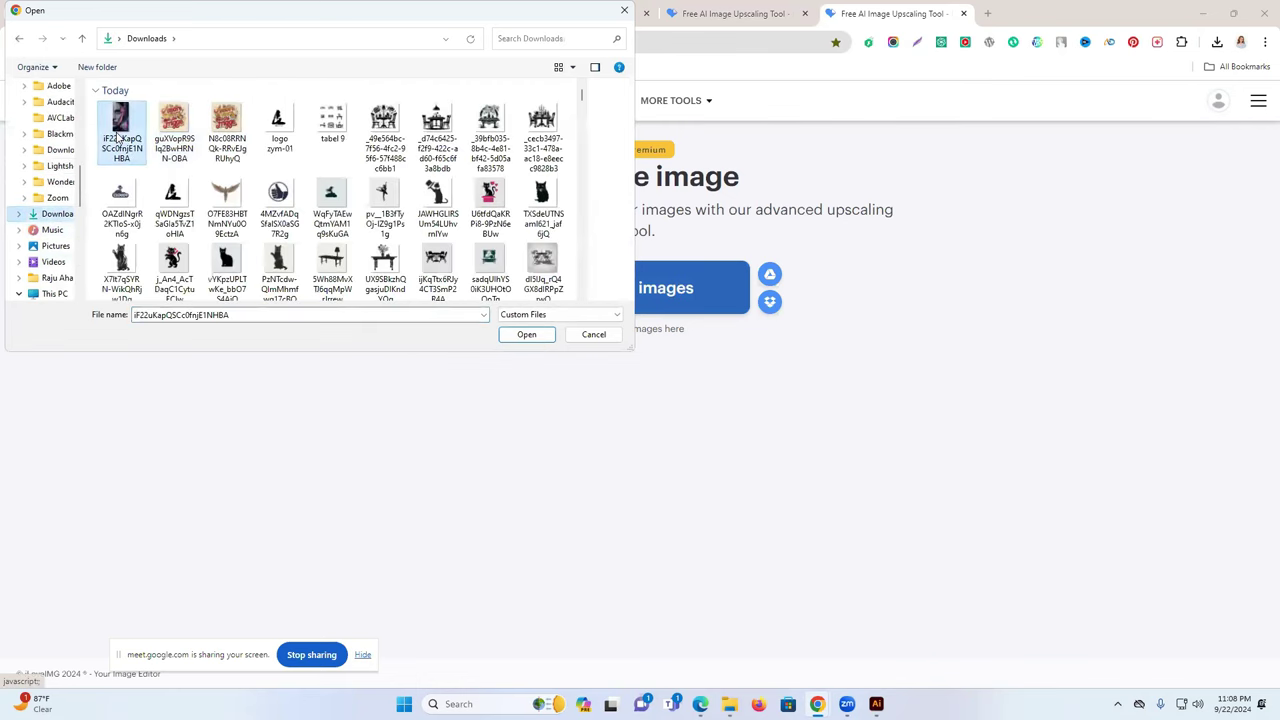
click(530, 337)
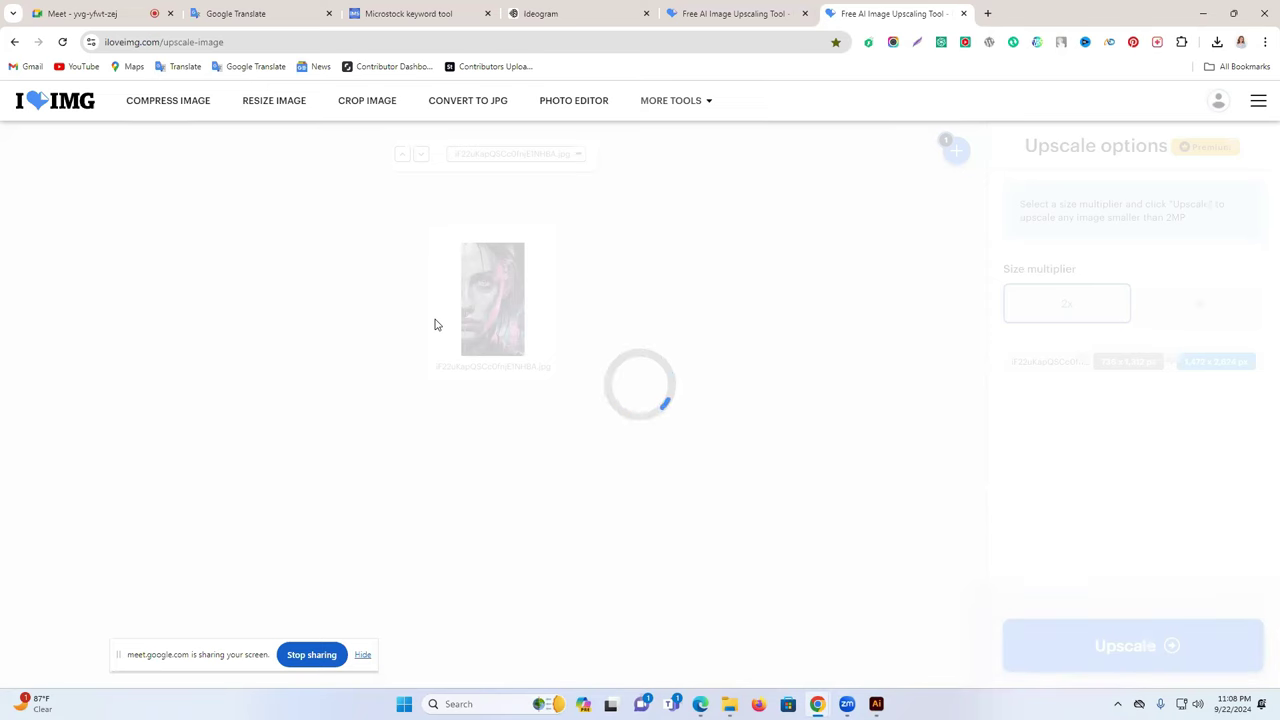
Try to upscale the portrait with the size multiplier set to 4x
scroll(550, 418, down, 3)
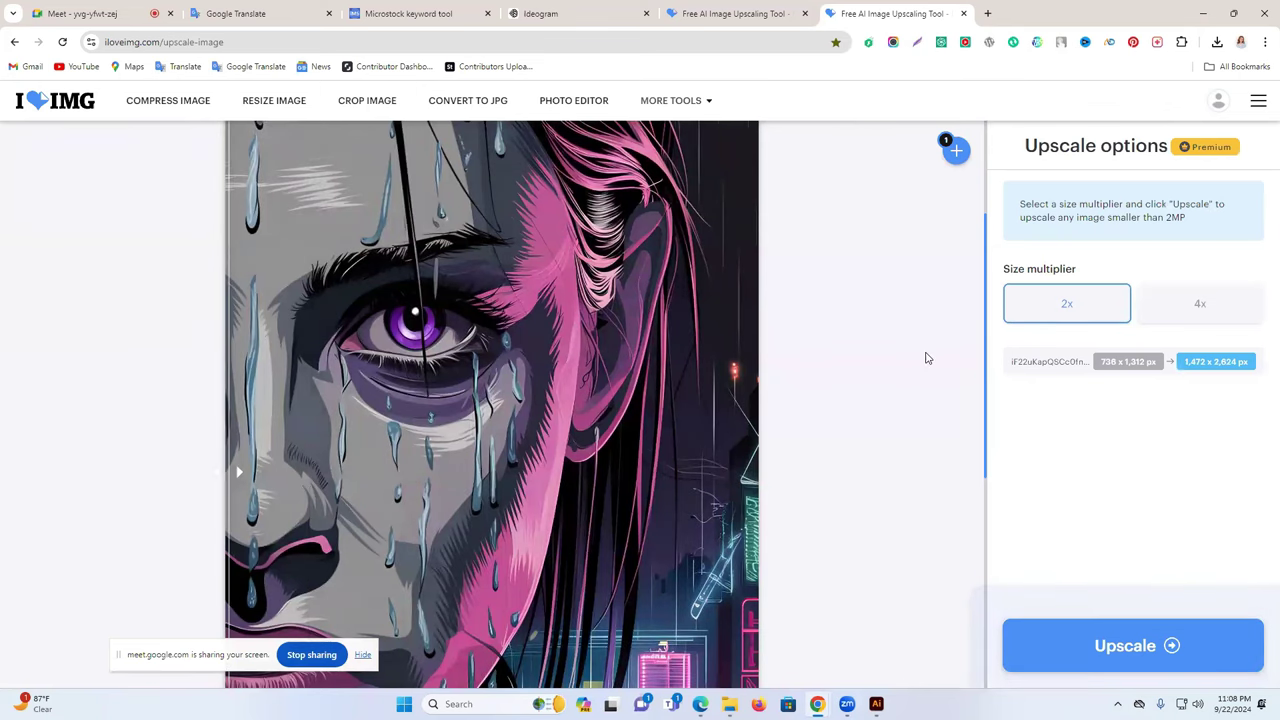
click(1220, 307)
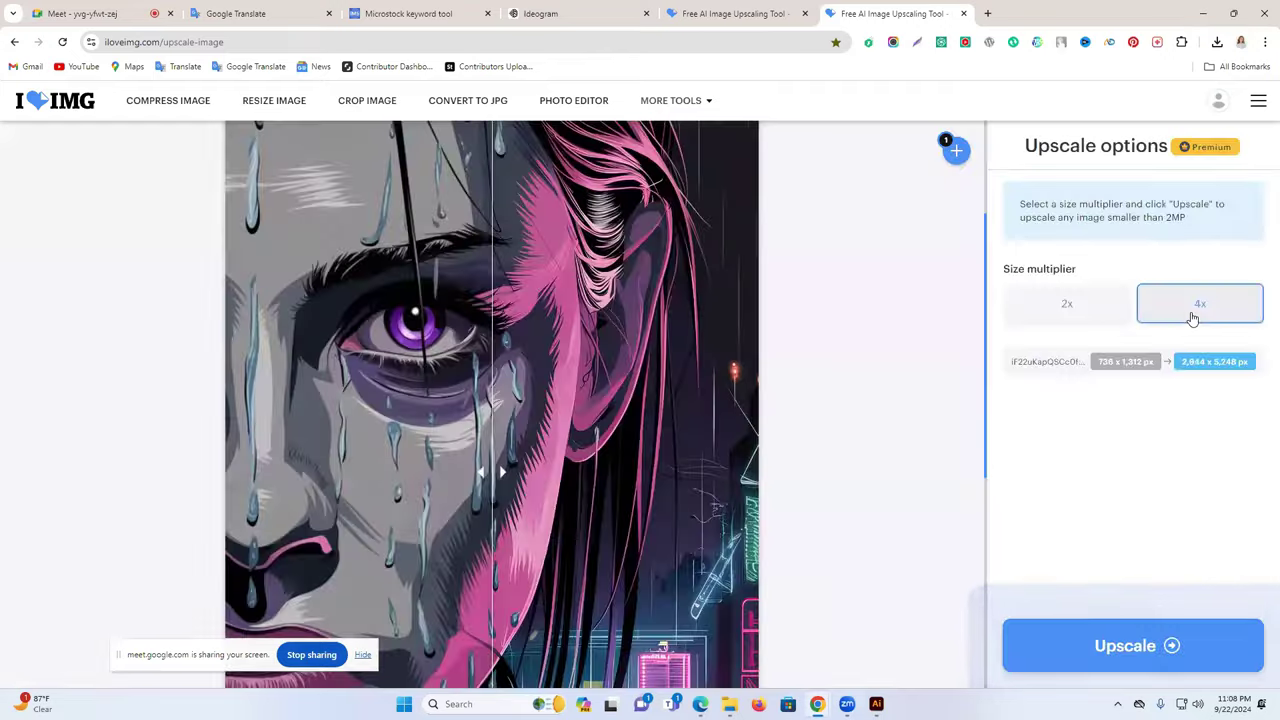
click(1120, 656)
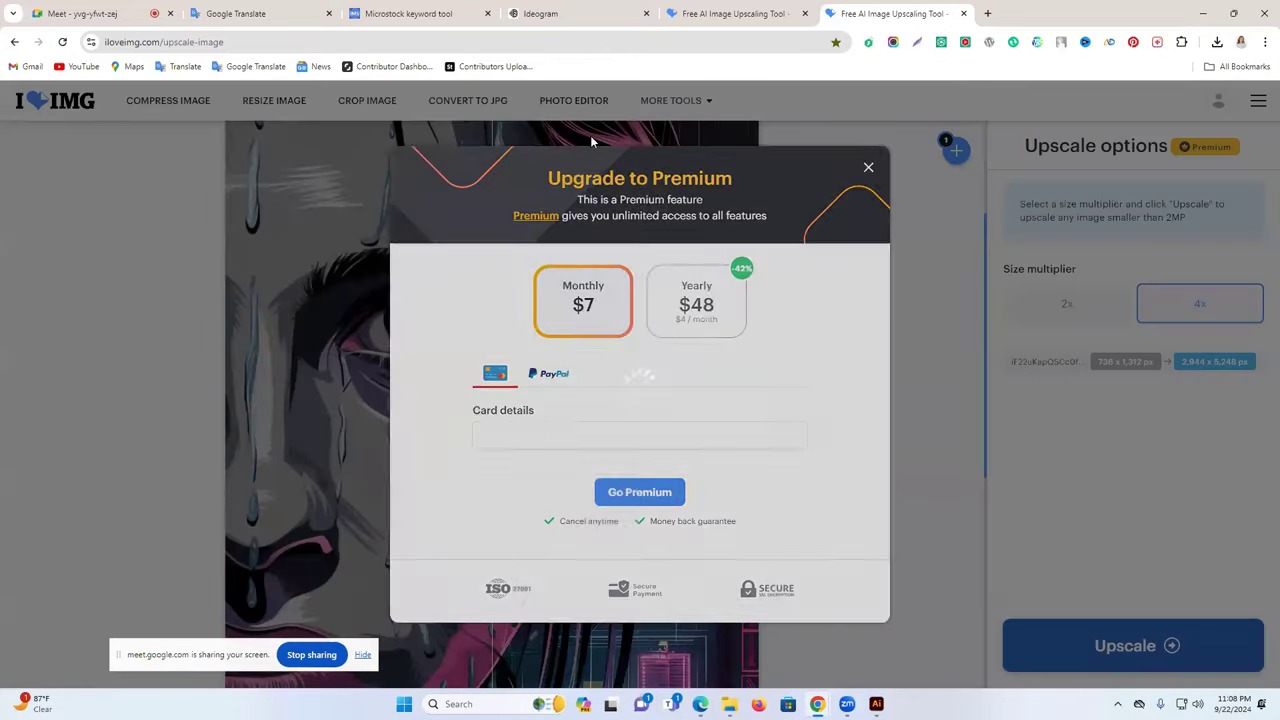
click(325, 37)
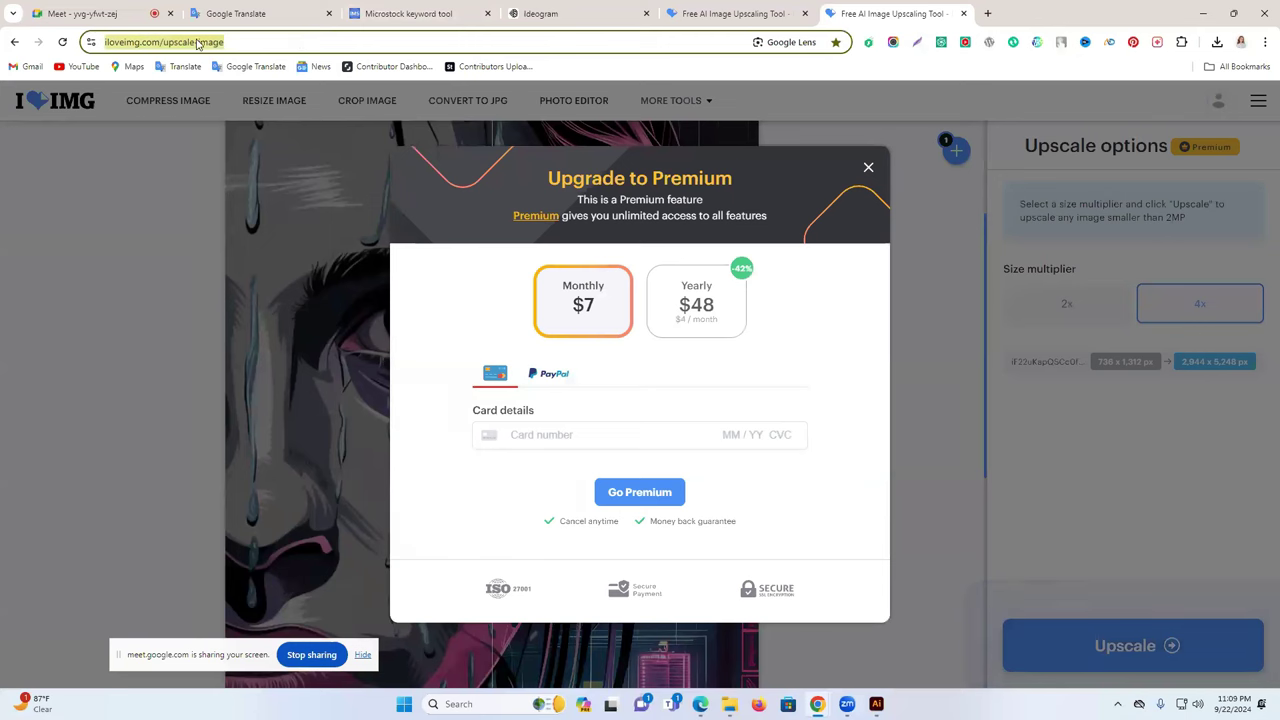
click(160, 44)
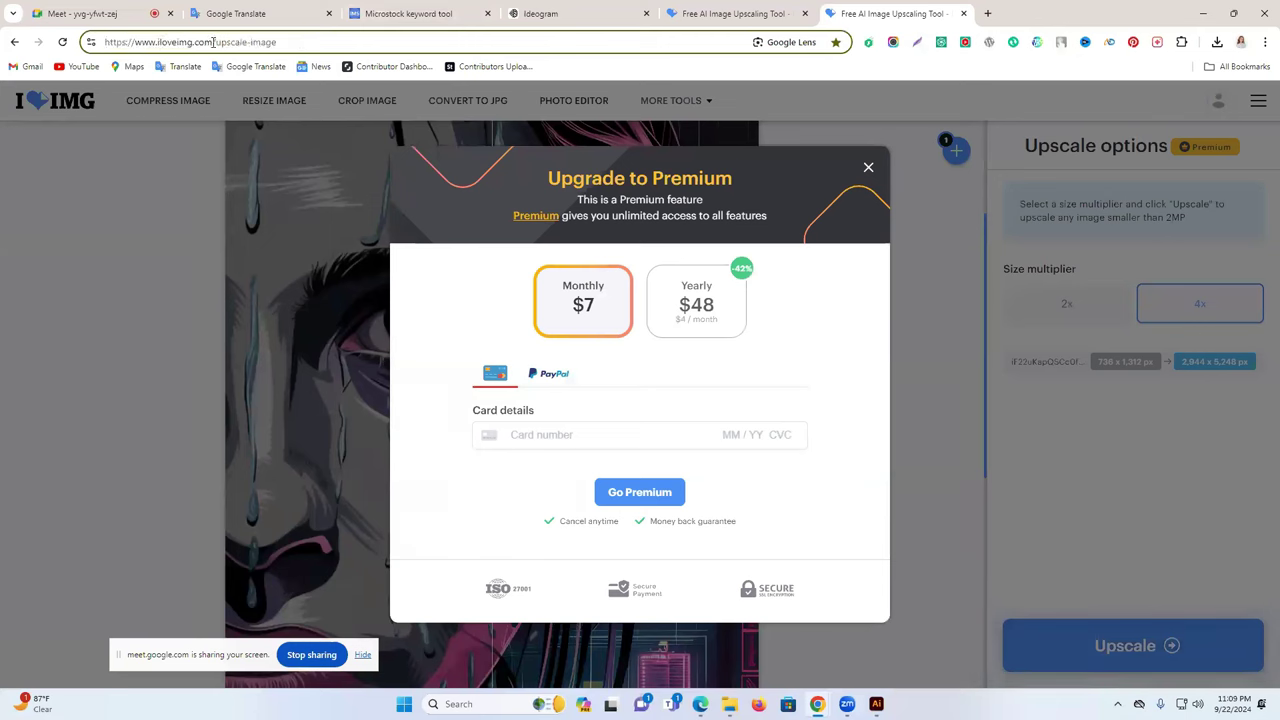
drag(213, 42, 82, 47)
key(ctrl+c)
click(1264, 43)
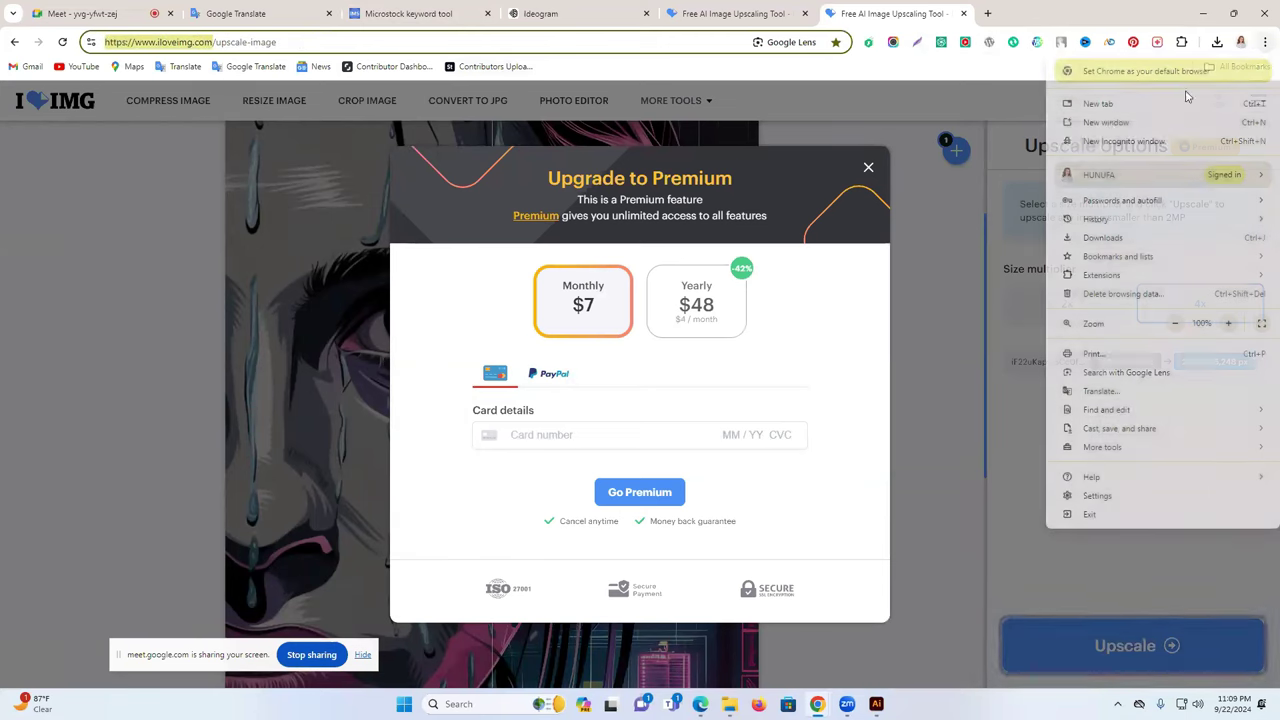
click(1122, 137)
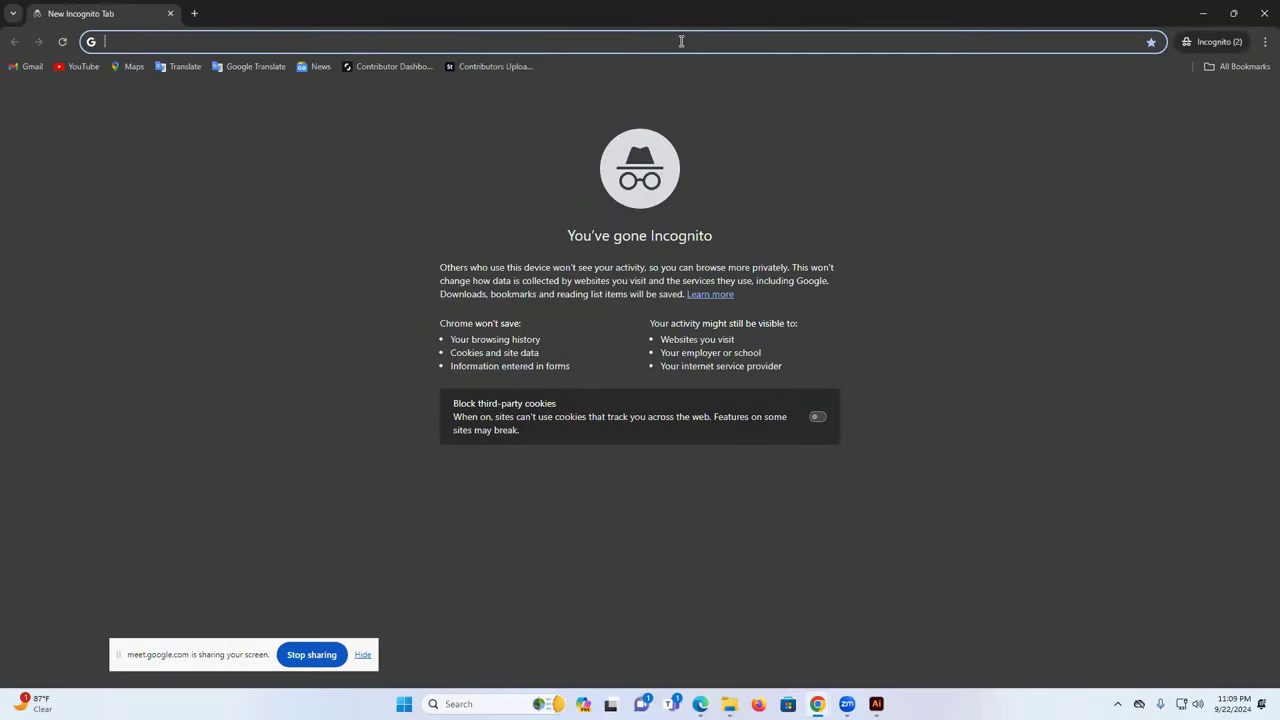
key(ctrl+v)
key(Return)
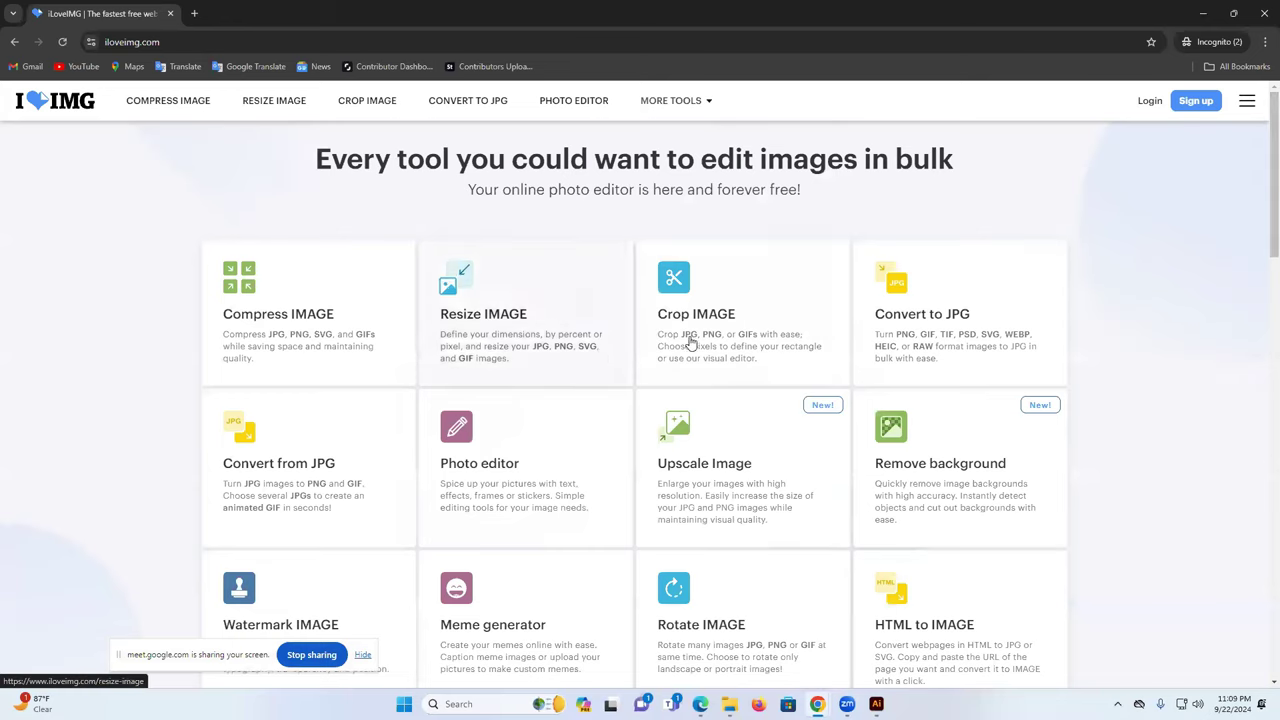
Open iLoveIMG's Upscale Image tool in the Incognito window and load the saved portrait from Downloads
scroll(1103, 320, down, 2)
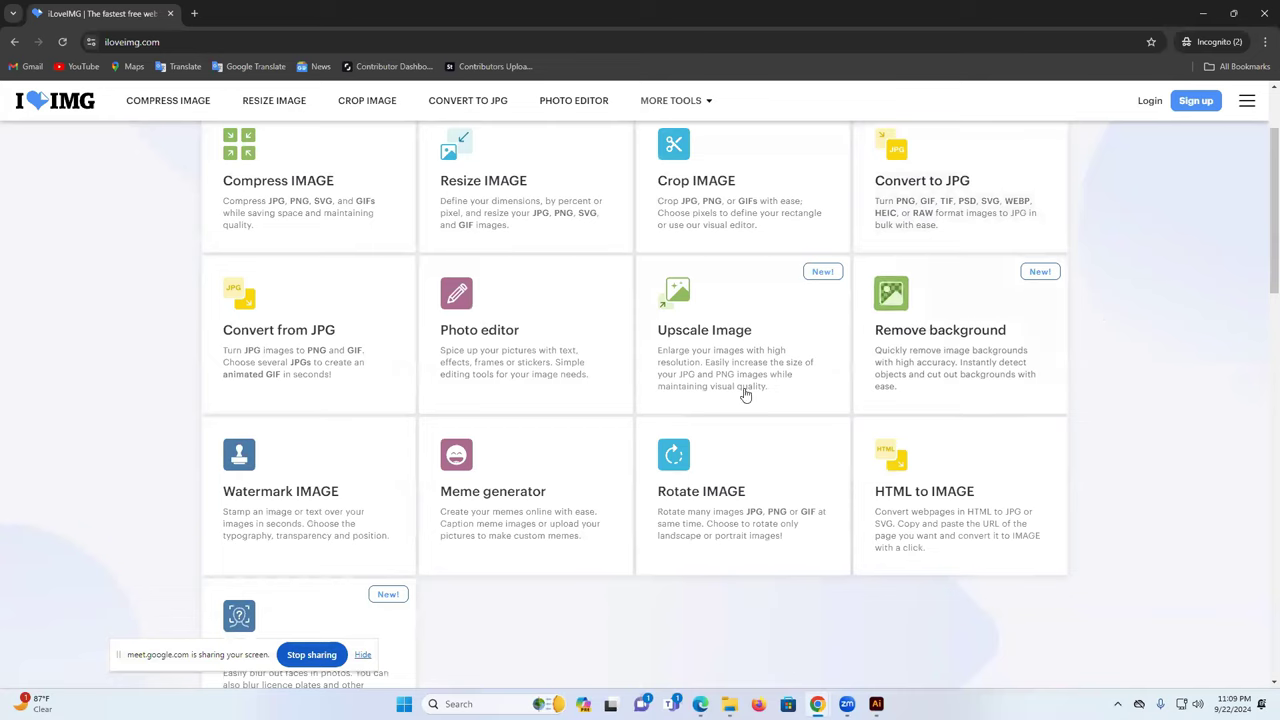
click(709, 346)
click(644, 294)
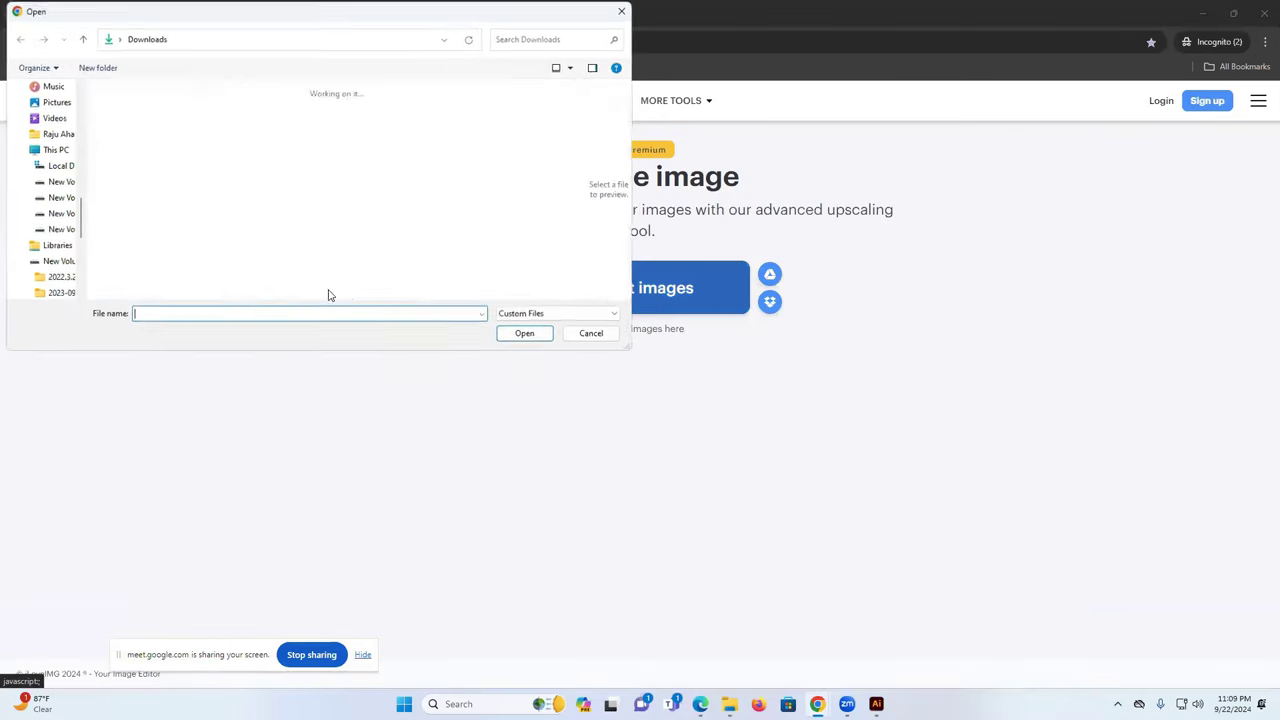
click(165, 165)
click(527, 334)
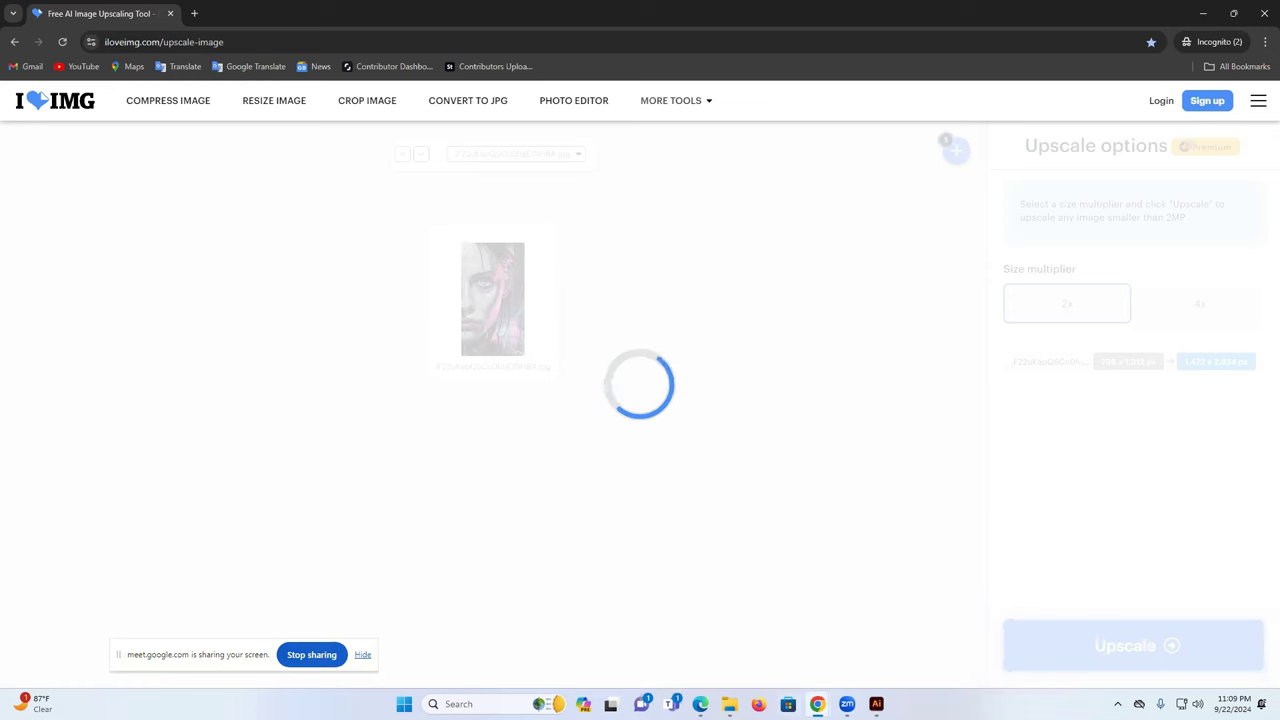
Switch to the Google Meet tab in the regular browser window, show the participants and mute the first other contributor whose microphone is on
mouse_move(817, 704)
click(100, 13)
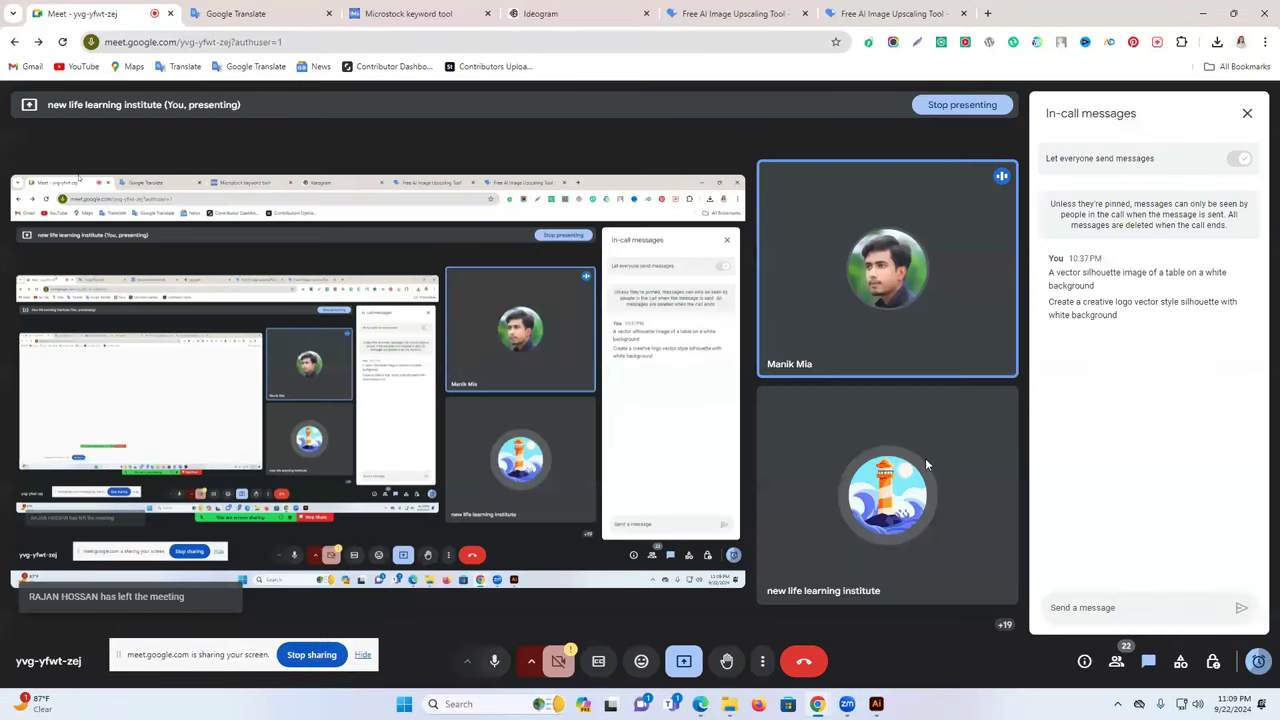
click(1116, 661)
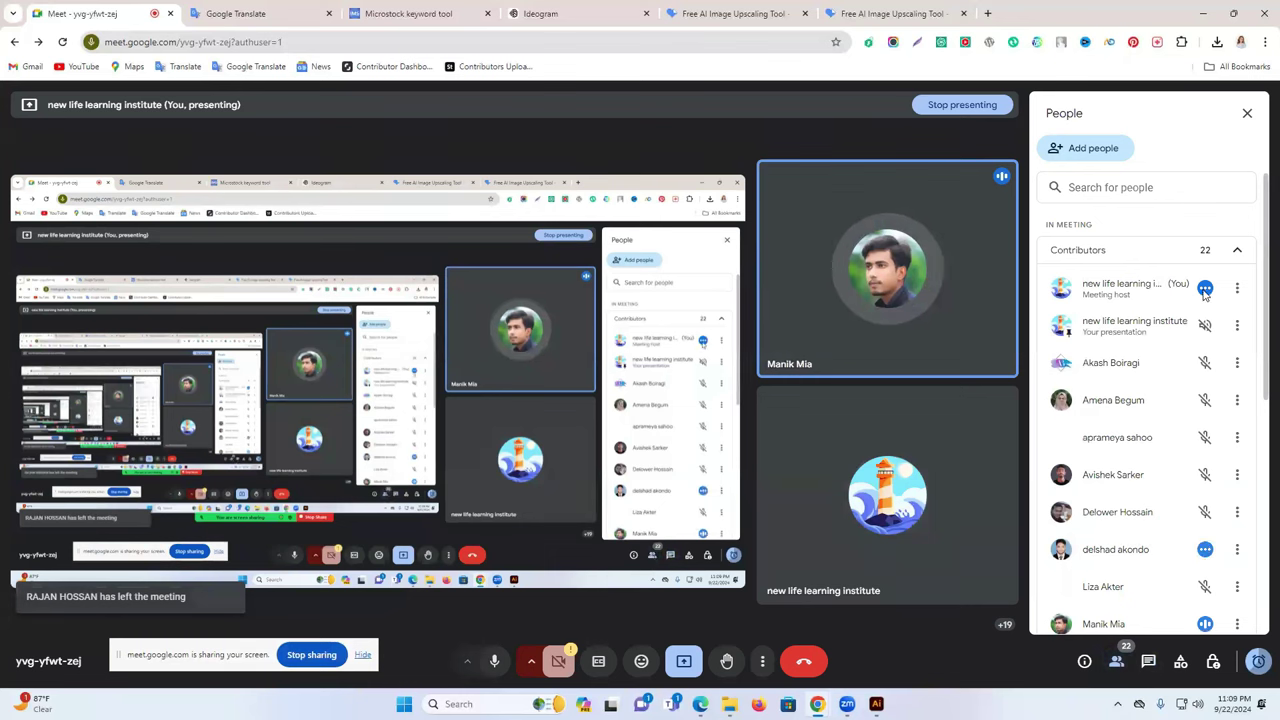
click(1205, 549)
click(733, 411)
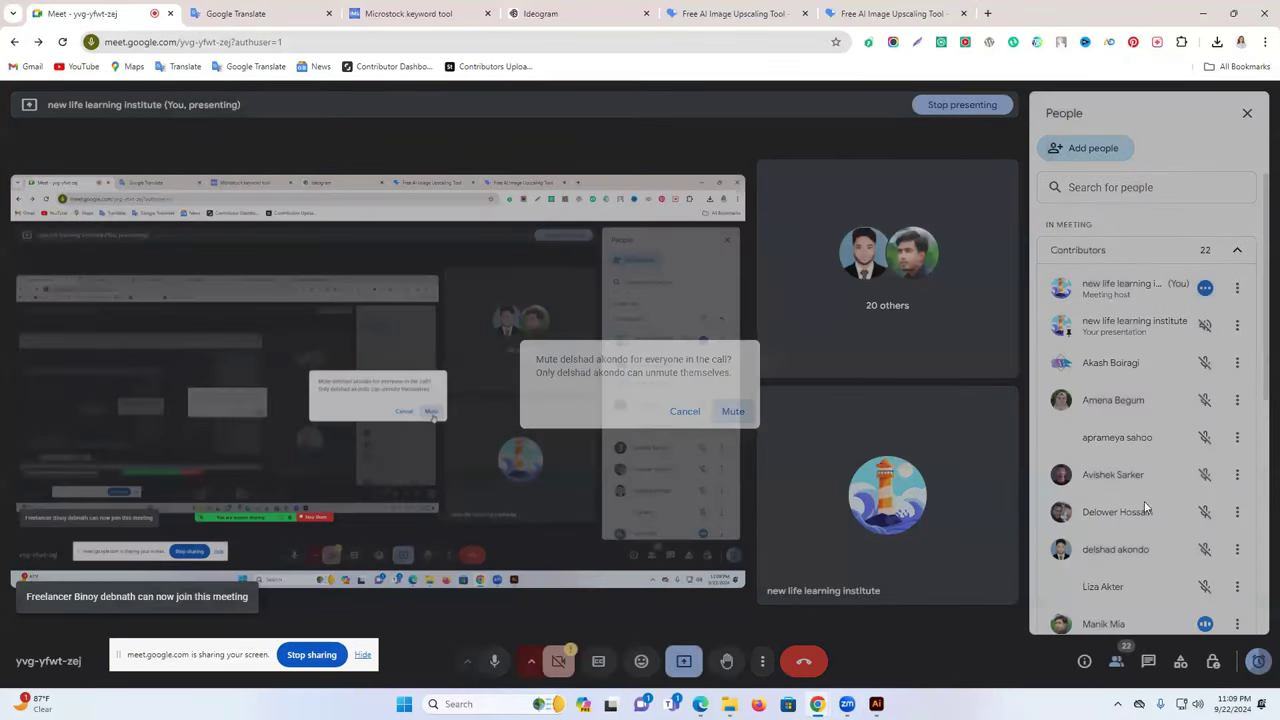
Mute the next contributor in the Meet participant list whose microphone is on
scroll(1147, 508, down, 1)
click(1204, 492)
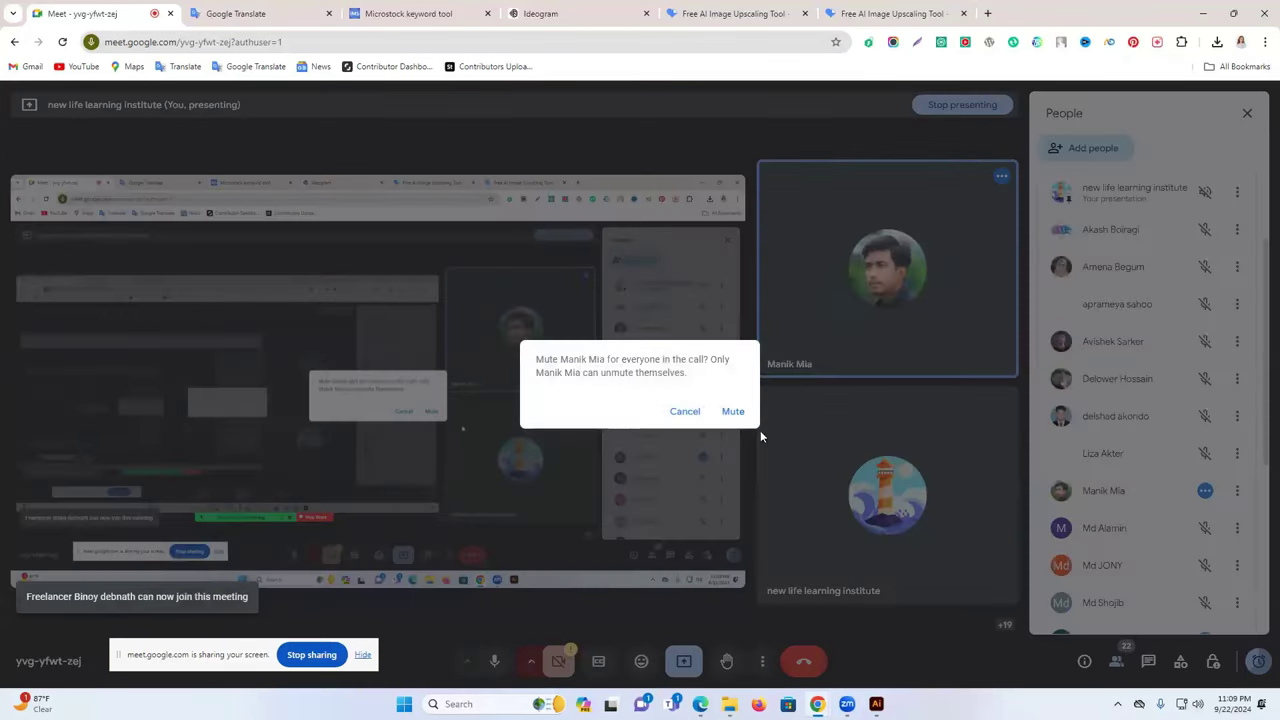
click(734, 411)
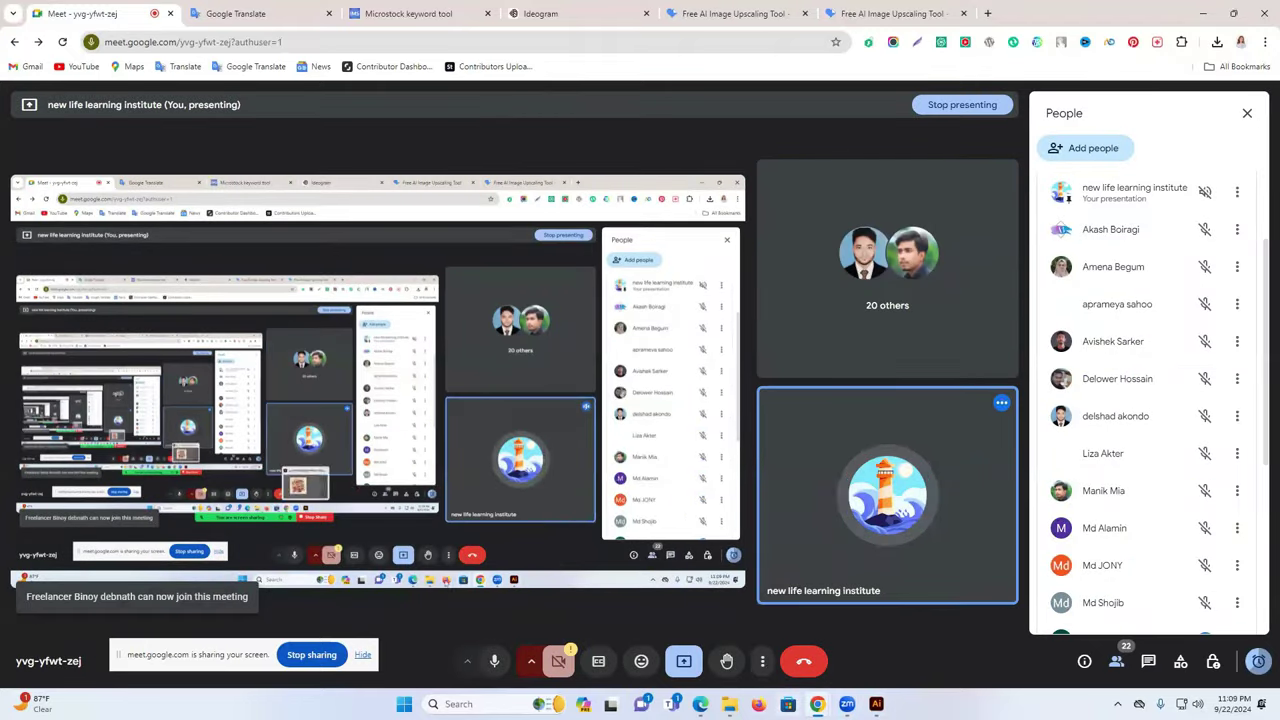
Return to the iLoveIMG Incognito window, upscale the portrait with the size multiplier set to 4x and save the result in Downloads
mouse_move(860, 700)
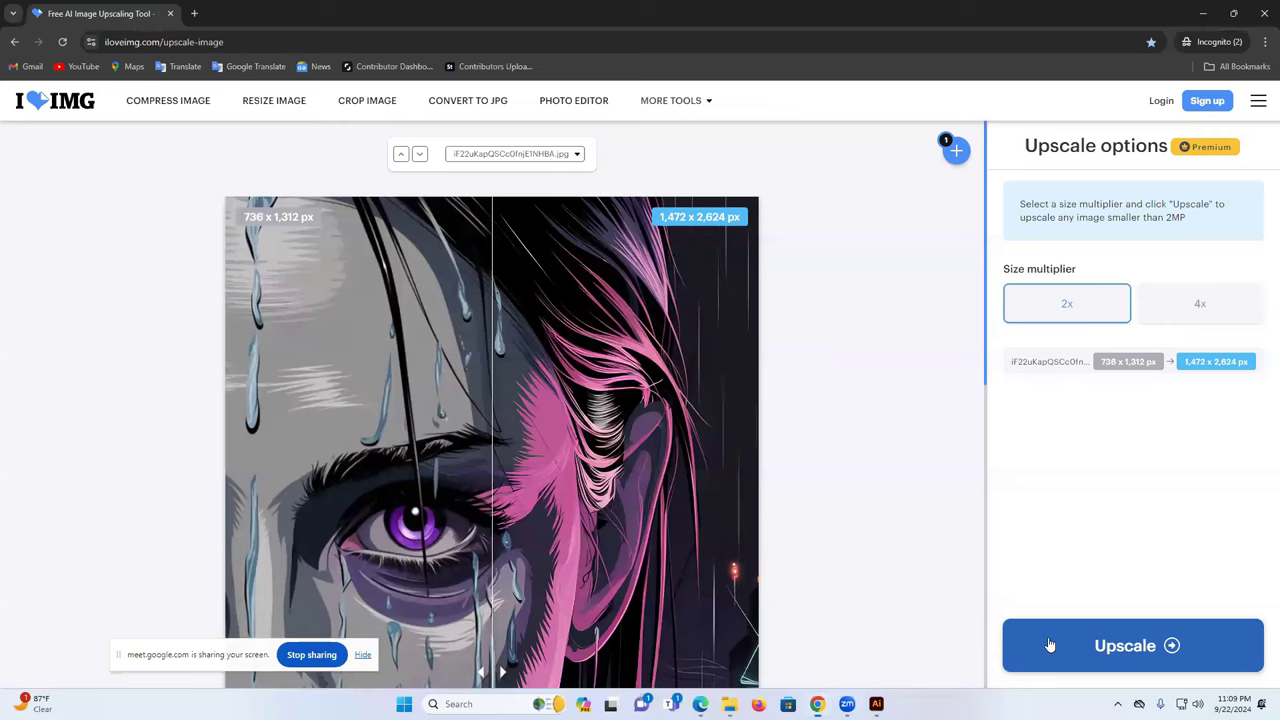
click(1030, 645)
click(1180, 318)
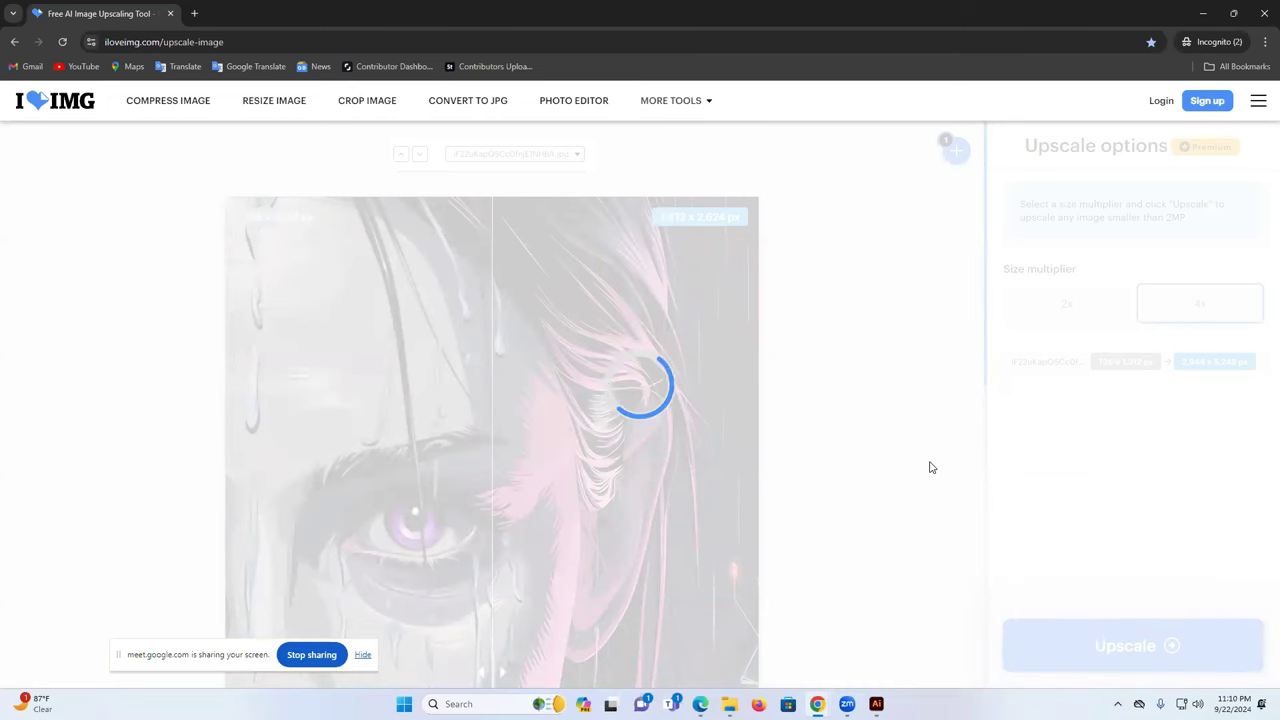
scroll(803, 426, down, 3)
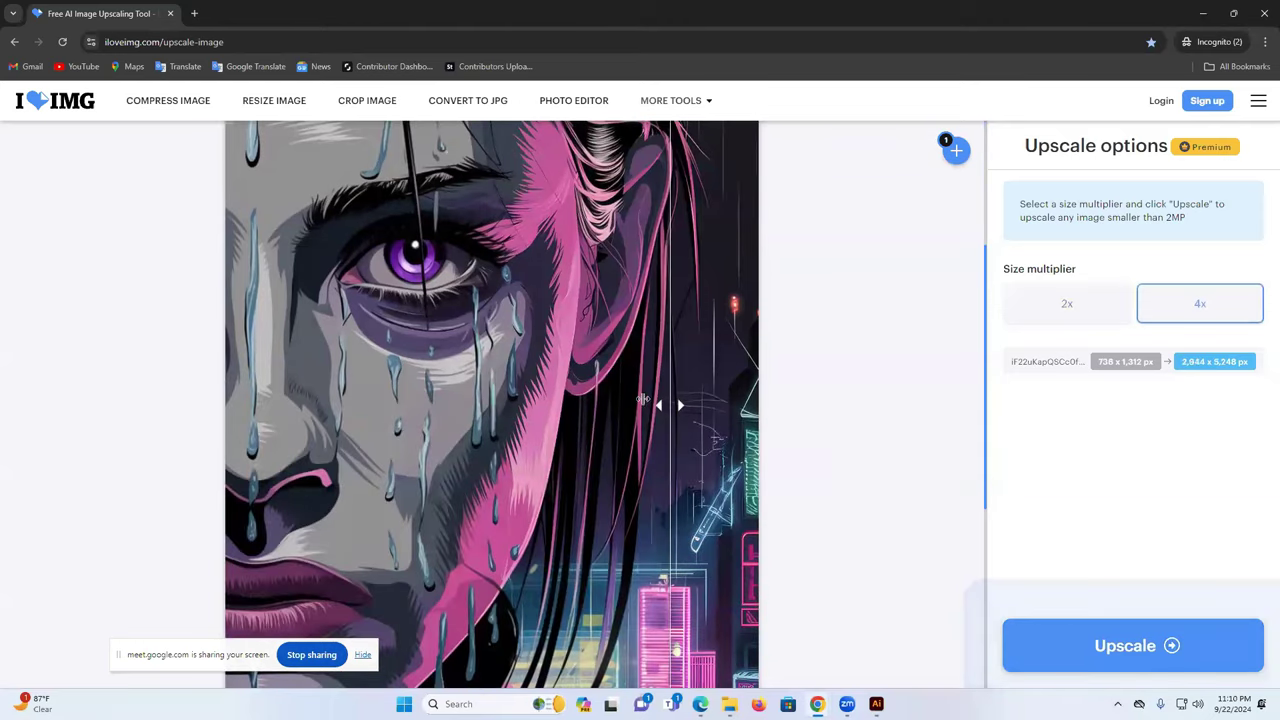
click(1115, 650)
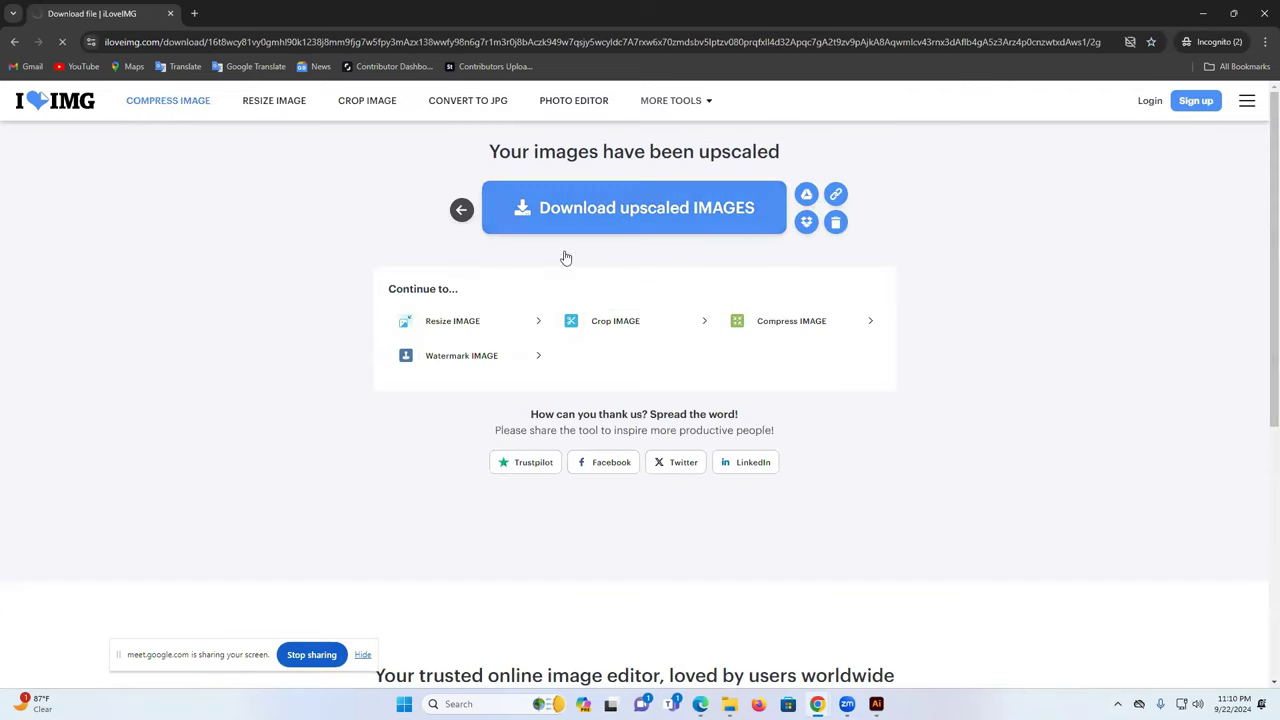
click(527, 335)
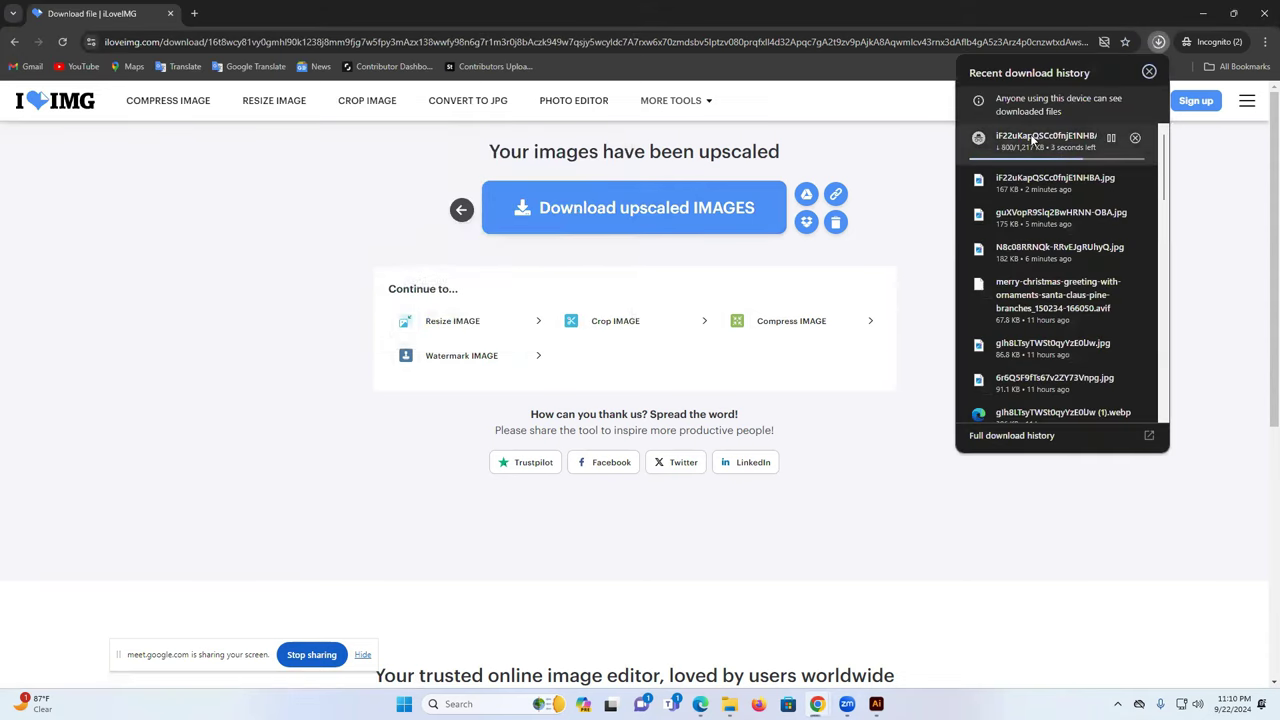
Point out the browser's New Incognito window command and close the iLoveIMG Incognito window
click(1265, 41)
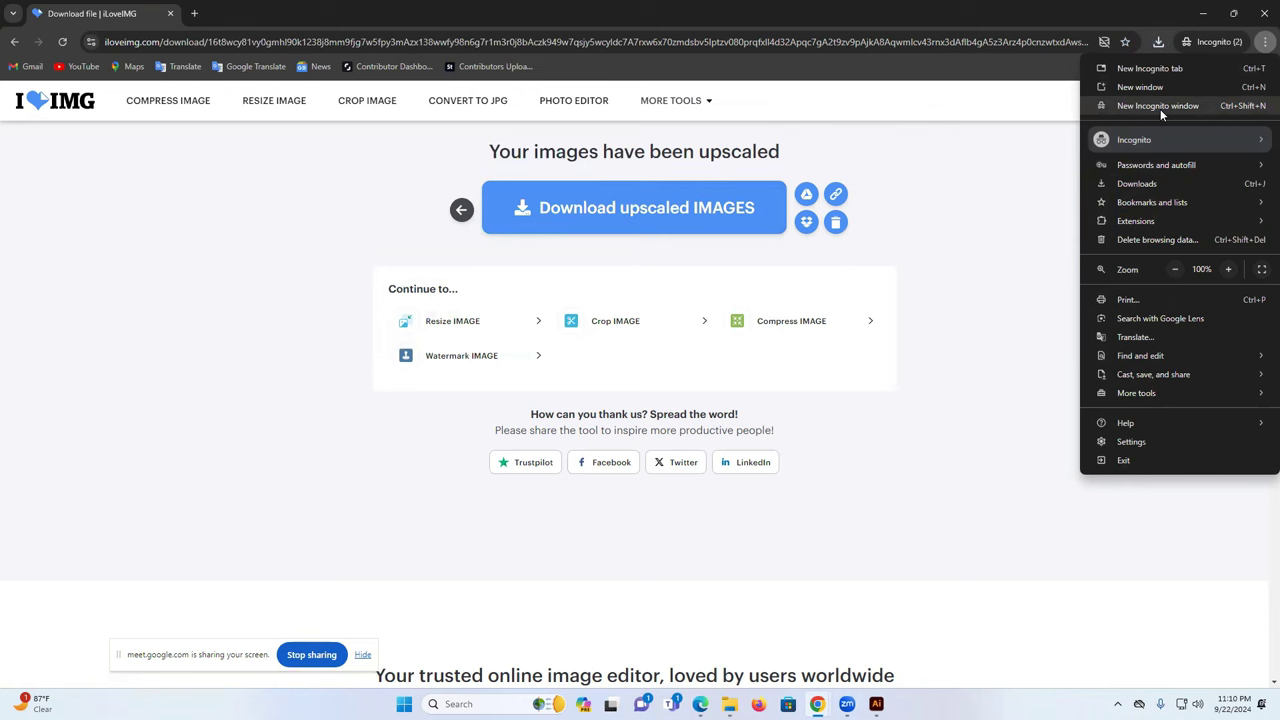
click(1006, 158)
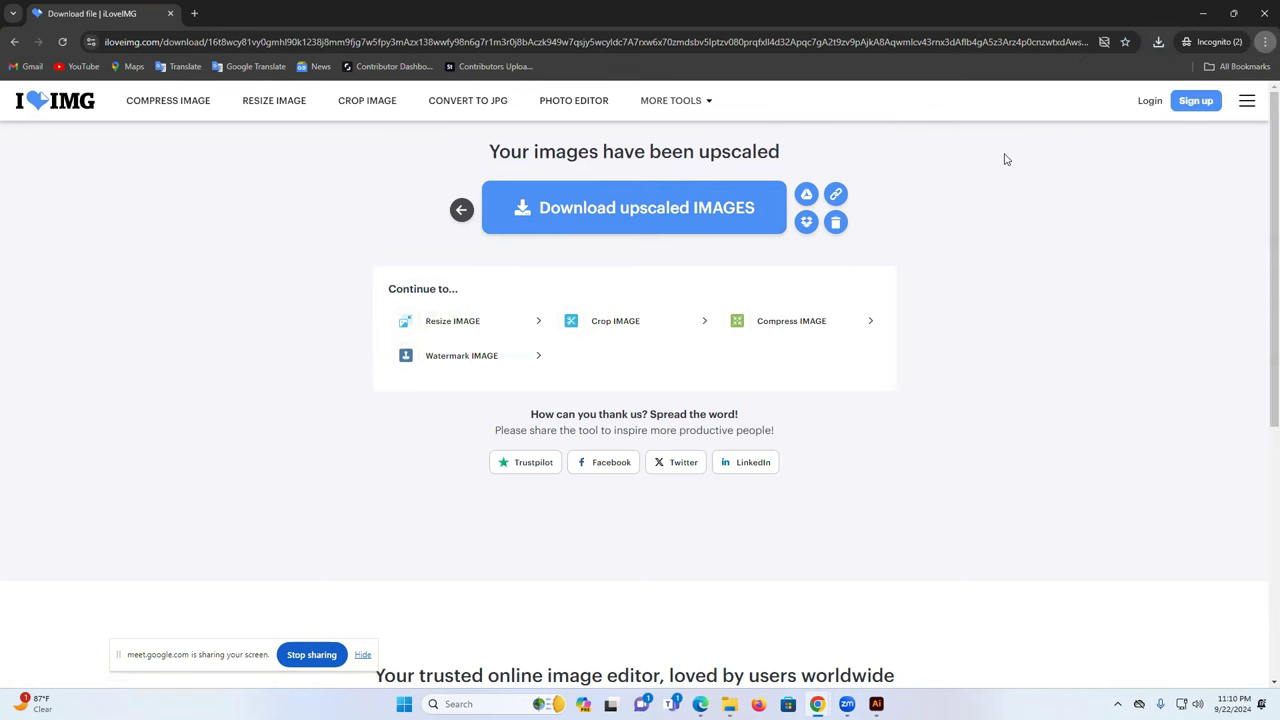
click(1262, 14)
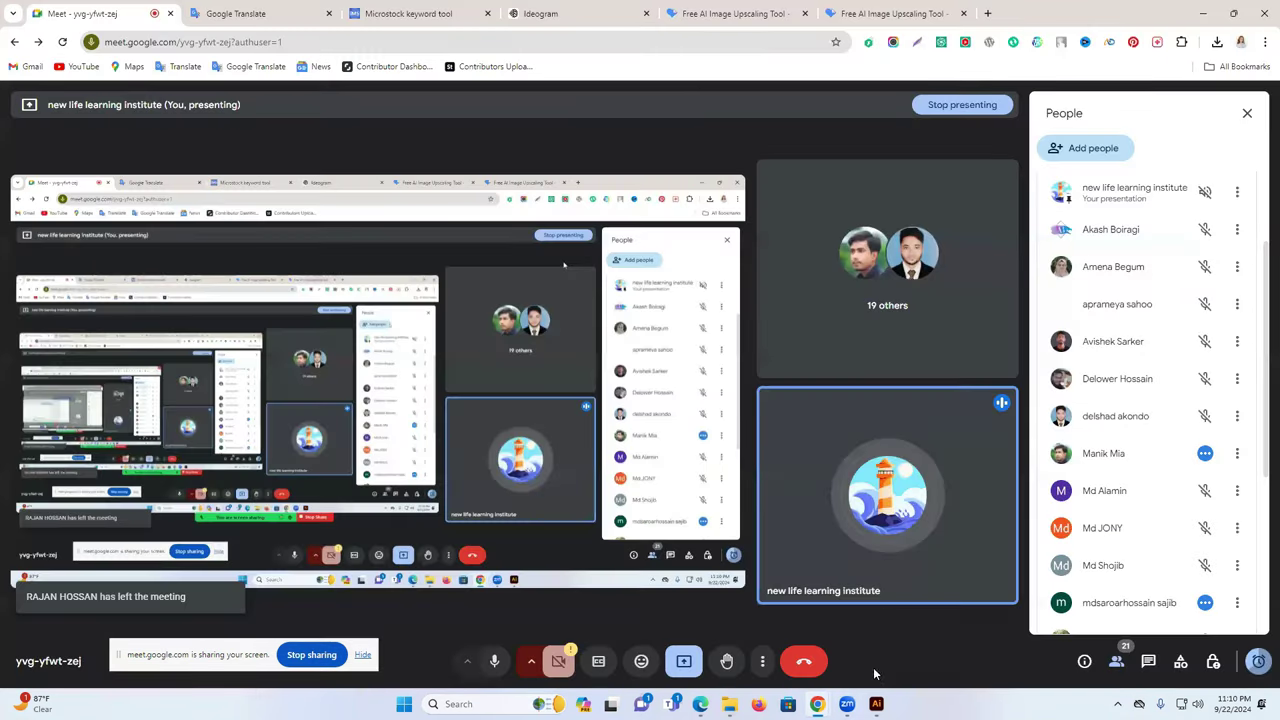
Switch to the Vectorizer Incognito window and upload the upscaled portrait iF22uKapQSCc0fnjE1NHBA (1) from Downloads for SVG conversion
mouse_move(817, 704)
click(1000, 650)
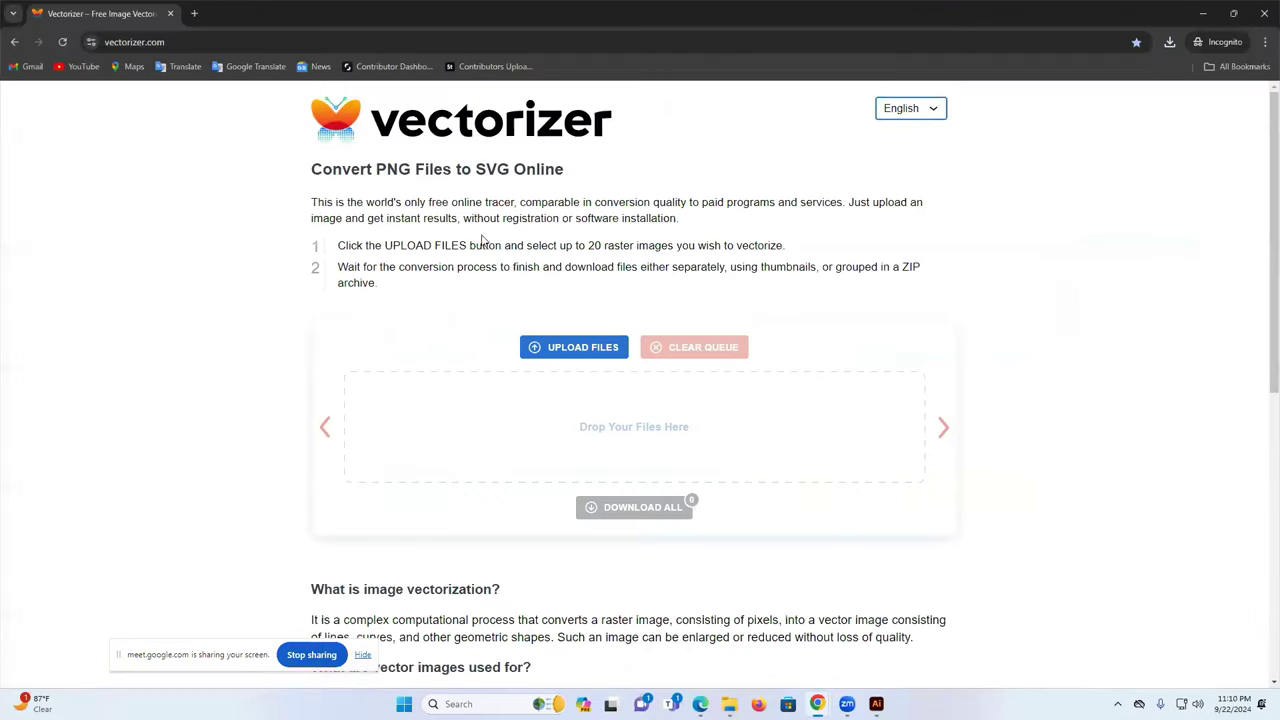
click(585, 348)
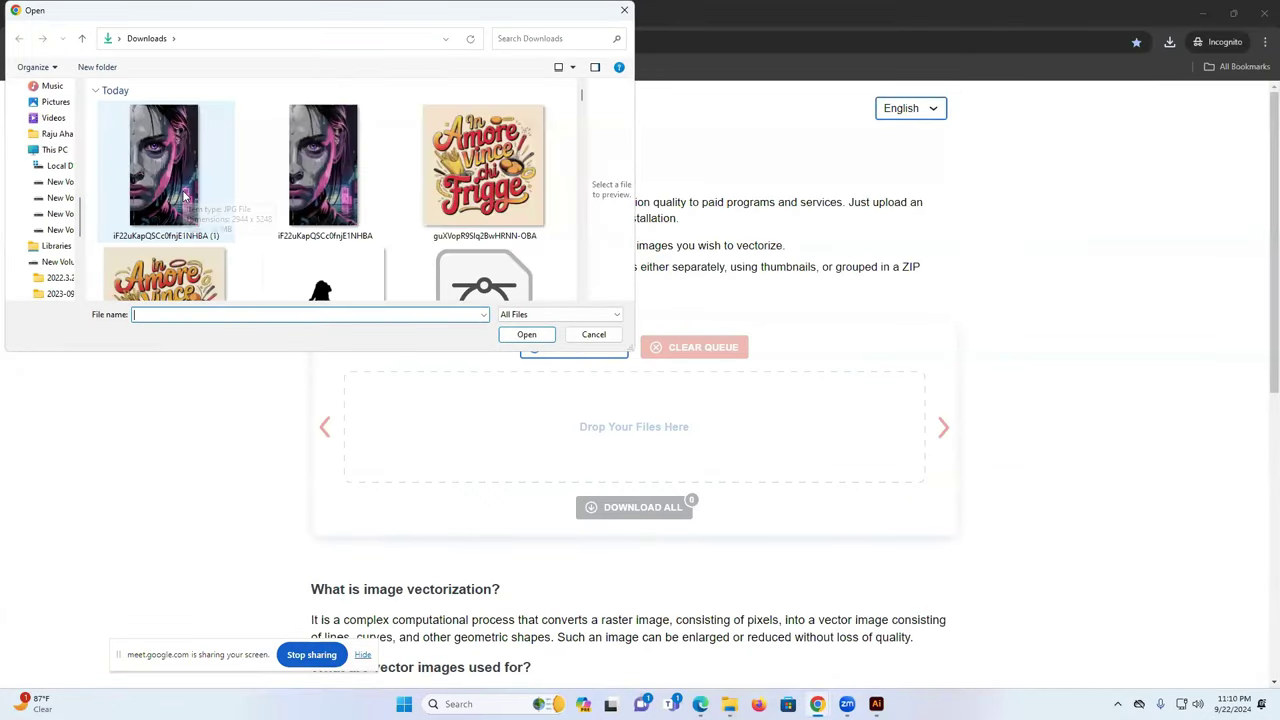
click(175, 202)
click(527, 335)
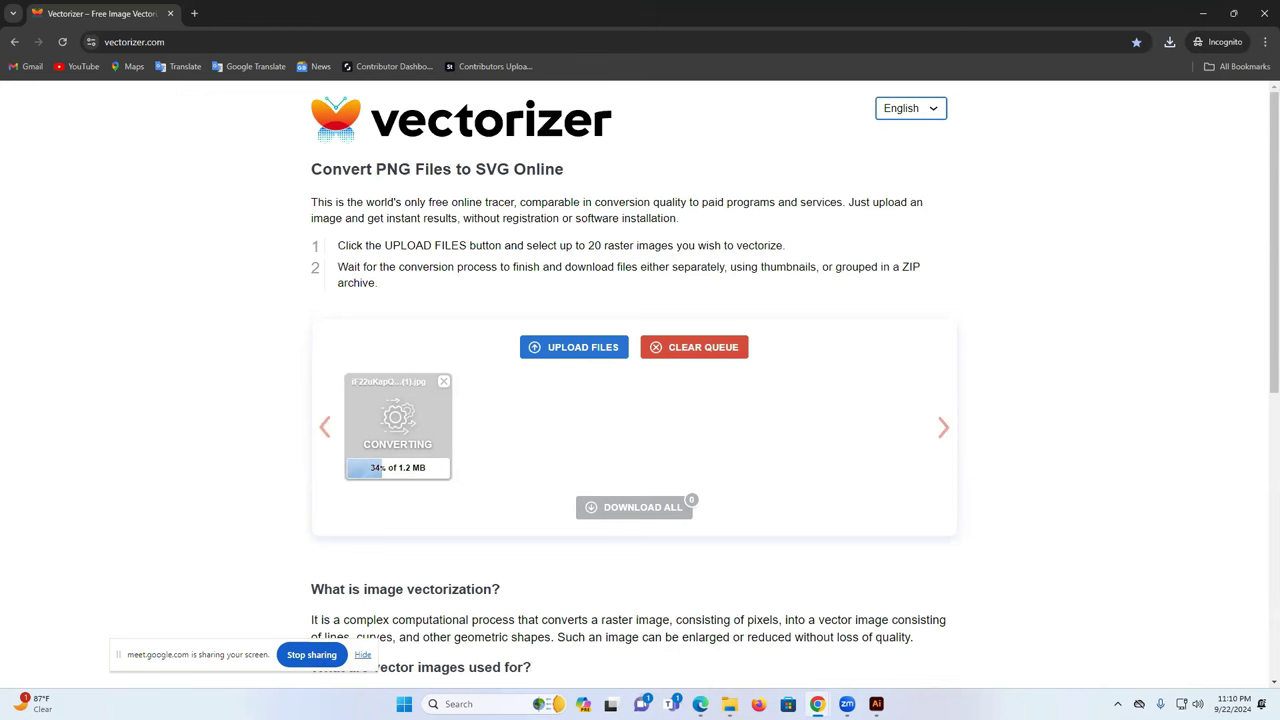
Save the converted portrait as an SVG document in Downloads, check the recent download history and close the Vectorizer window
click(876, 704)
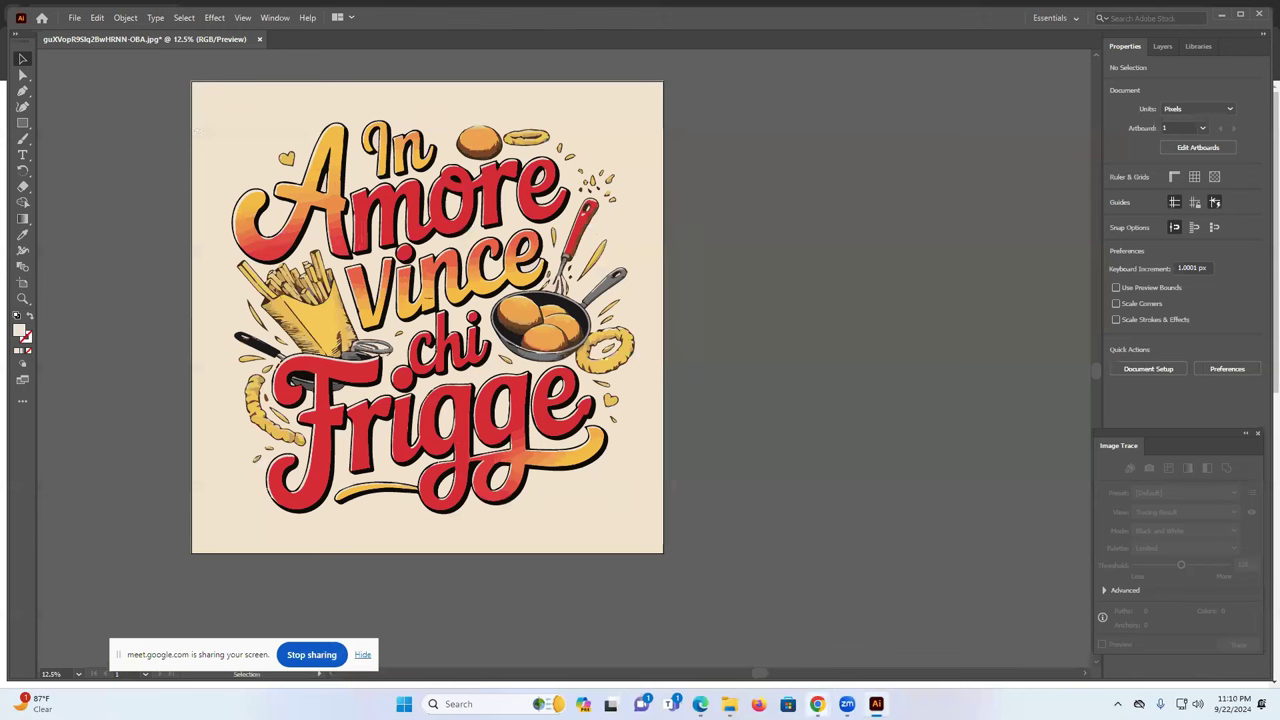
mouse_move(817, 704)
click(940, 645)
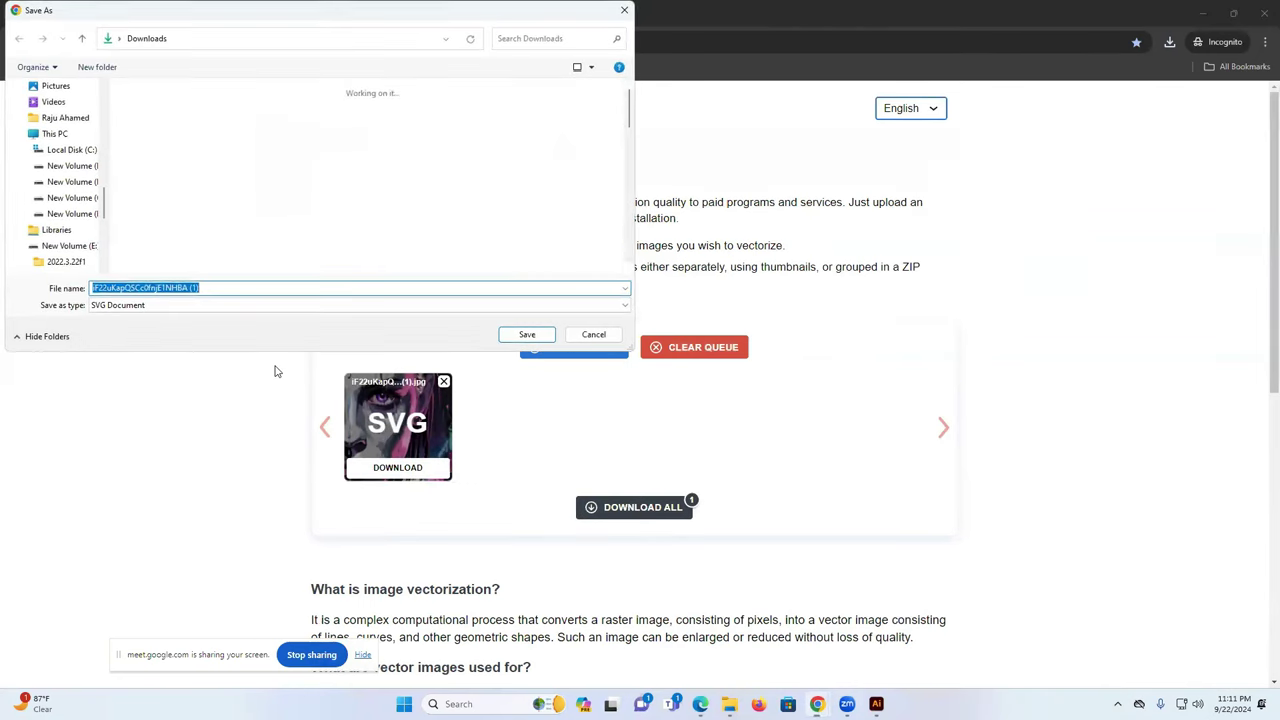
click(524, 335)
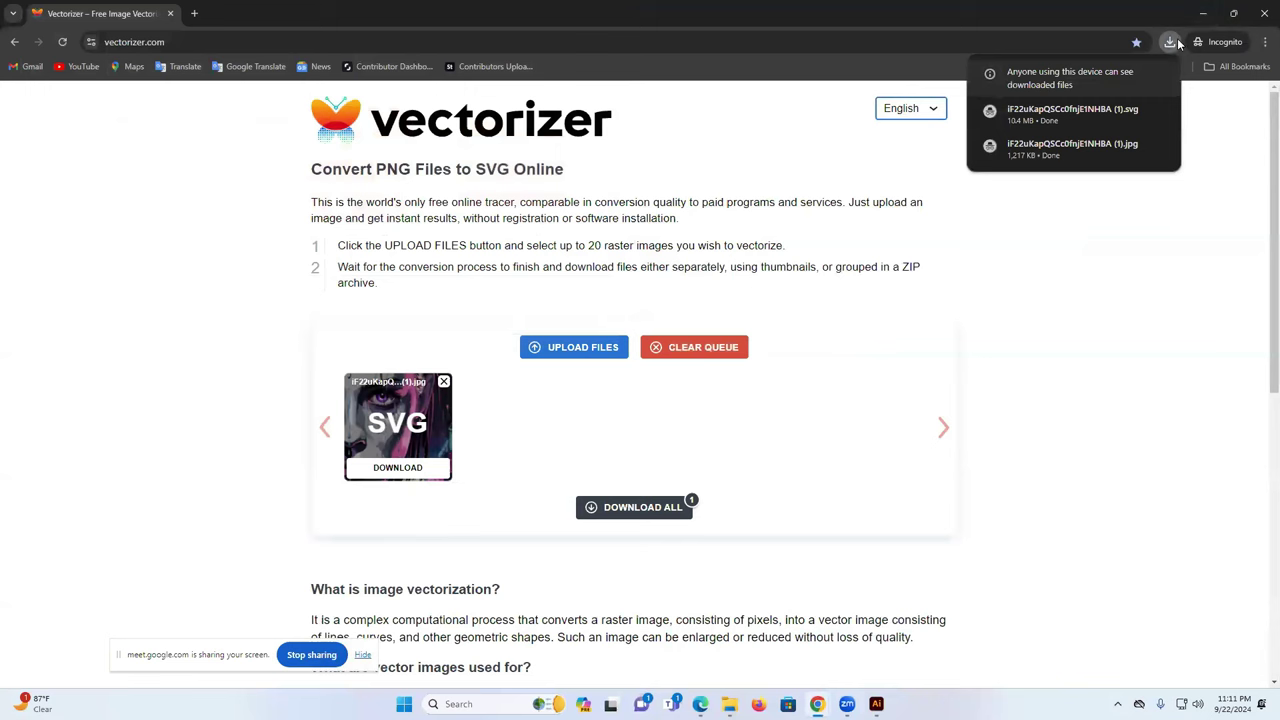
click(1176, 42)
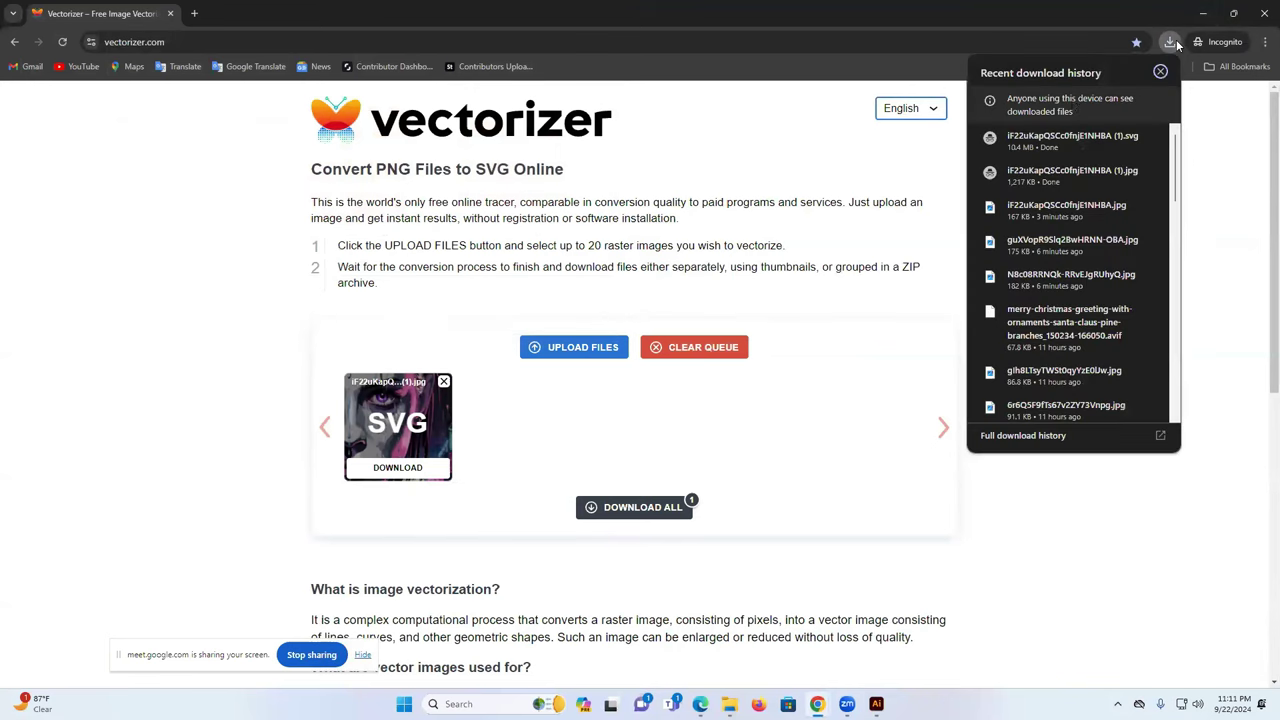
click(1262, 14)
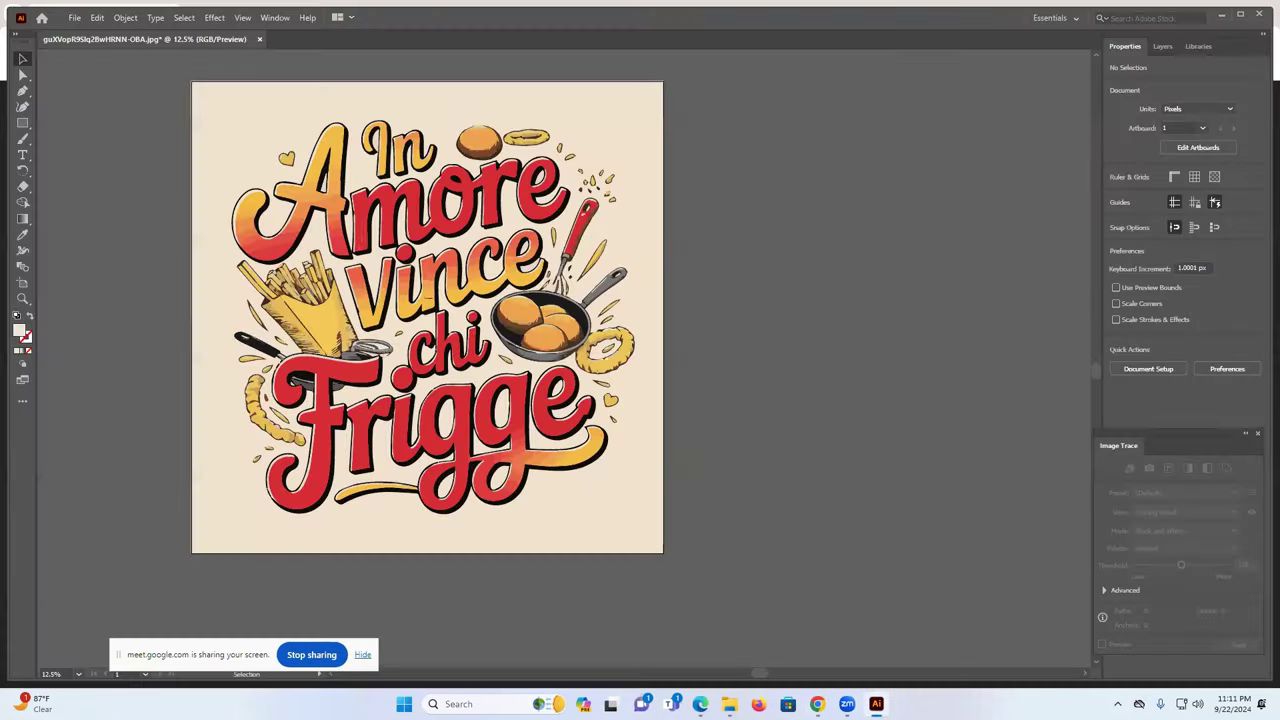
Switch to the Downloads folder in File Explorer and open the portrait SVG file iF22uKapQSCc0fnjE1NHBA (1) in Illustrator
click(729, 704)
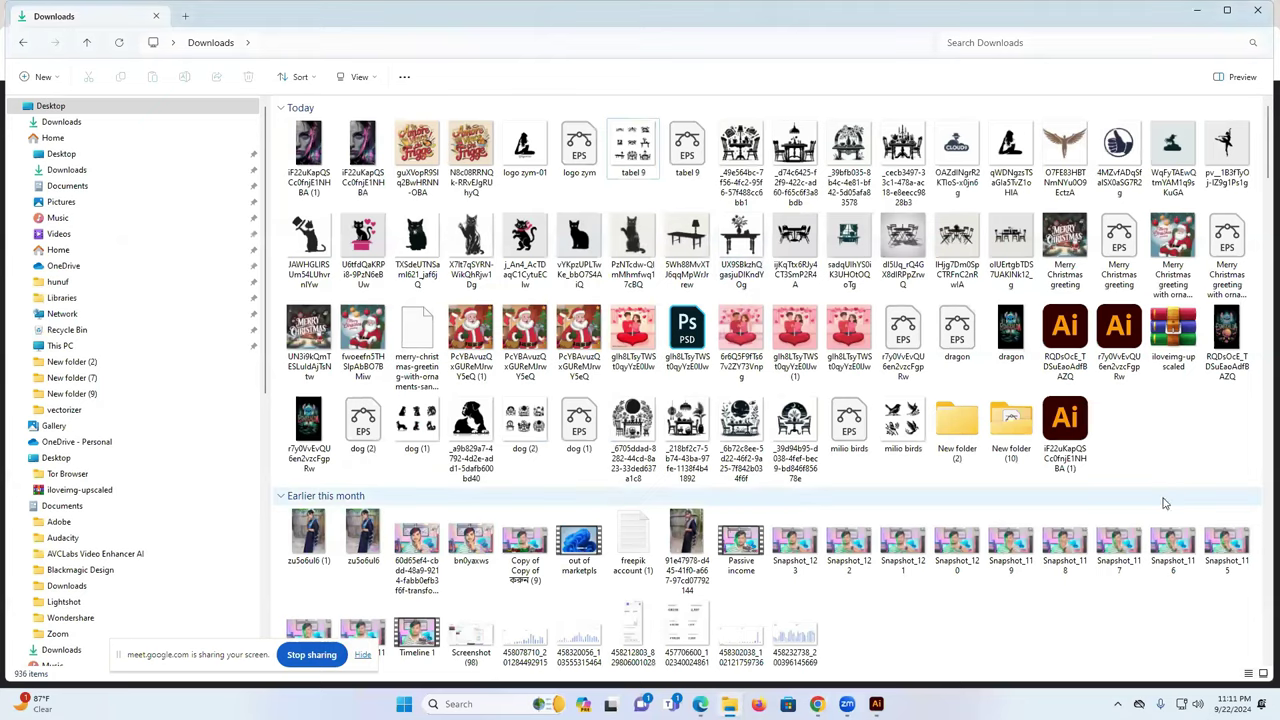
click(1068, 447)
double_click(1068, 444)
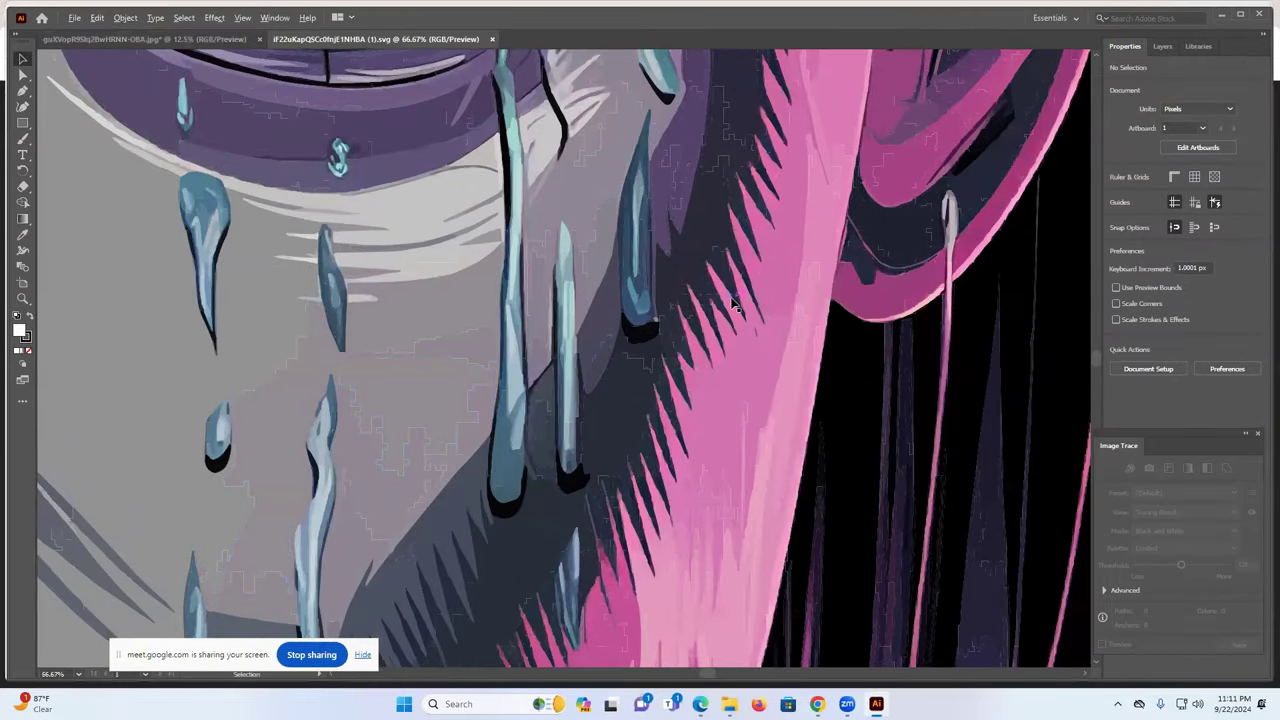
Examine the vector portrait up close and as a whole, selecting the complete artwork to show its paths
scroll(732, 305, down, 1)
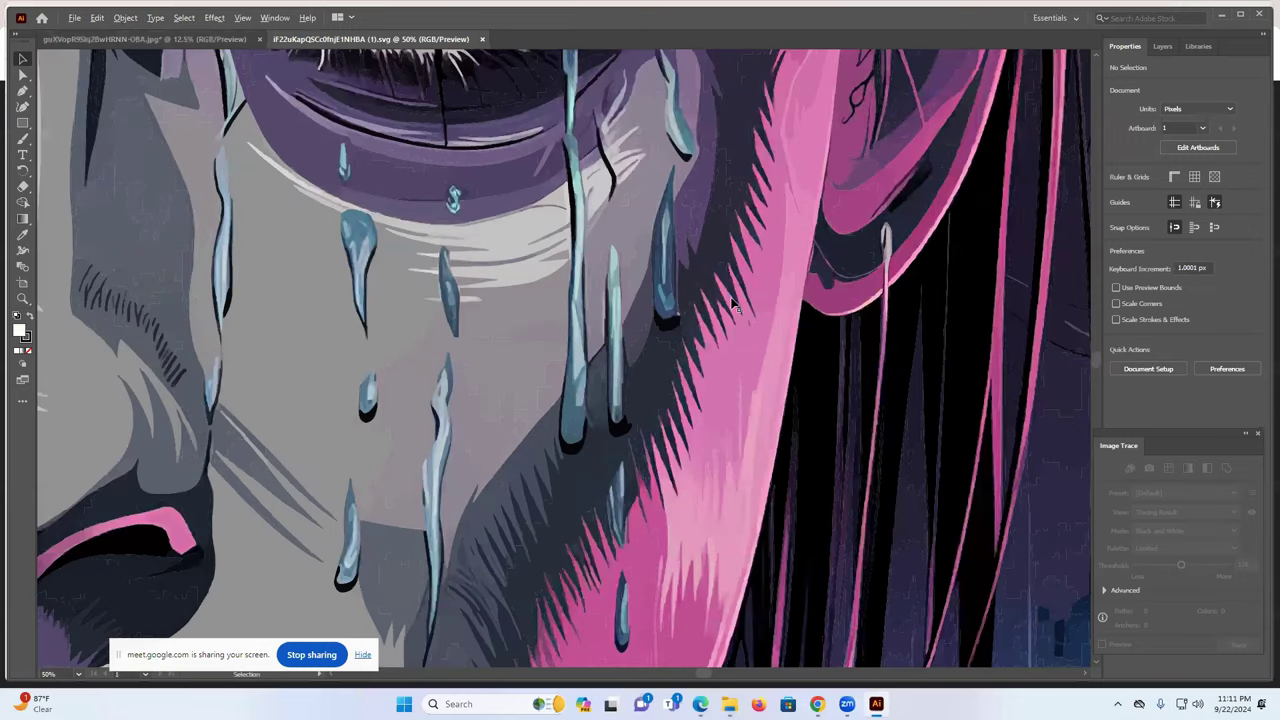
scroll(732, 305, down, 1)
scroll(732, 305, down, 1)
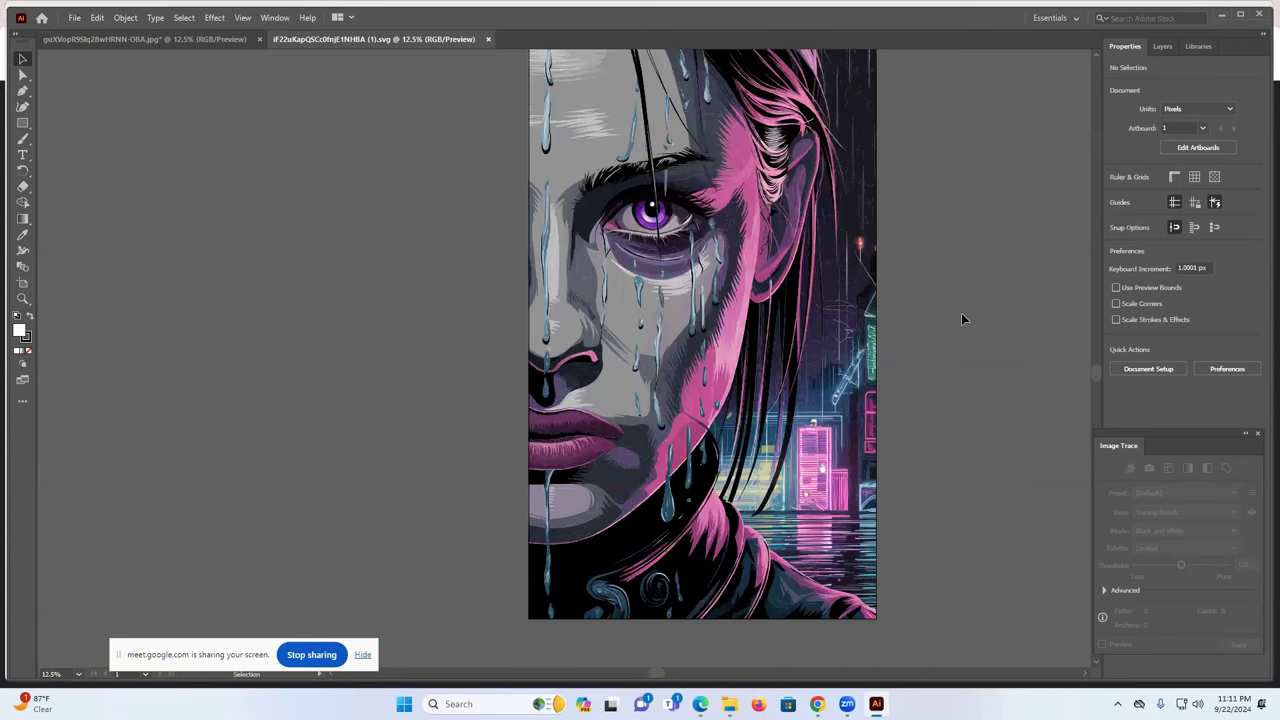
scroll(961, 313, up, 1)
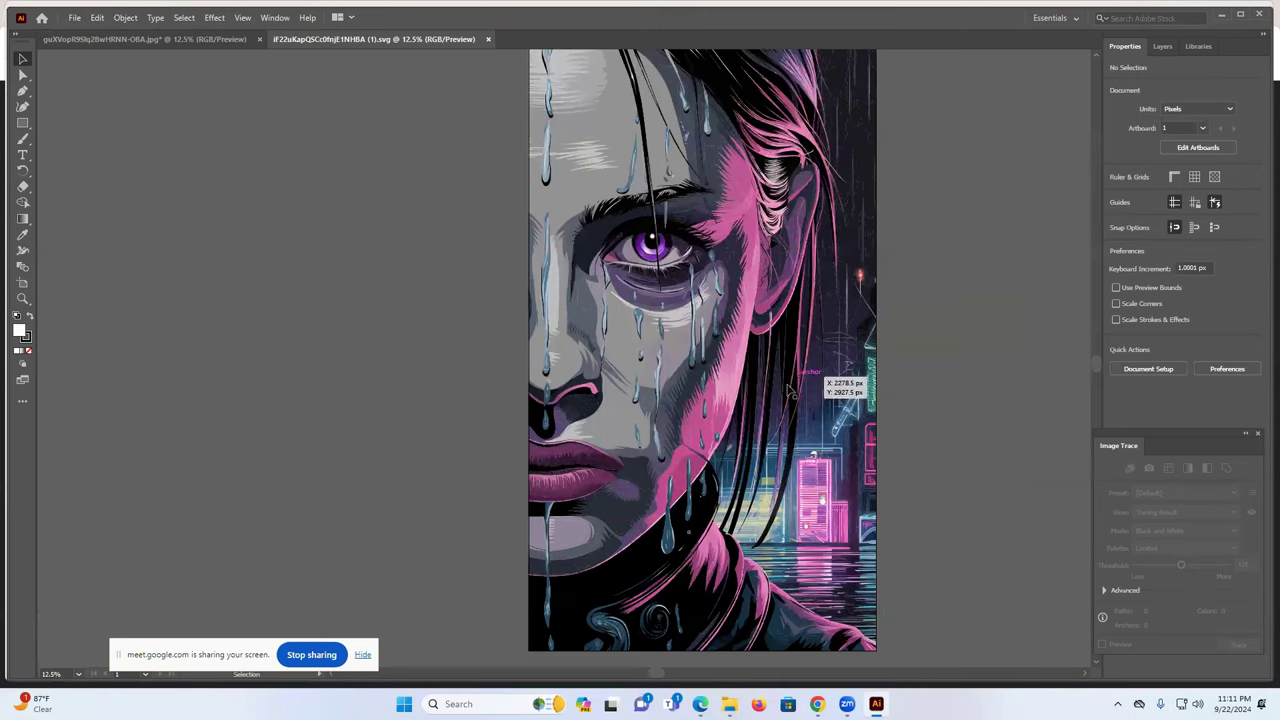
mouse_move(445, 66)
mouse_down()
mouse_move(798, 210)
mouse_move(946, 535)
mouse_move(978, 662)
mouse_up()
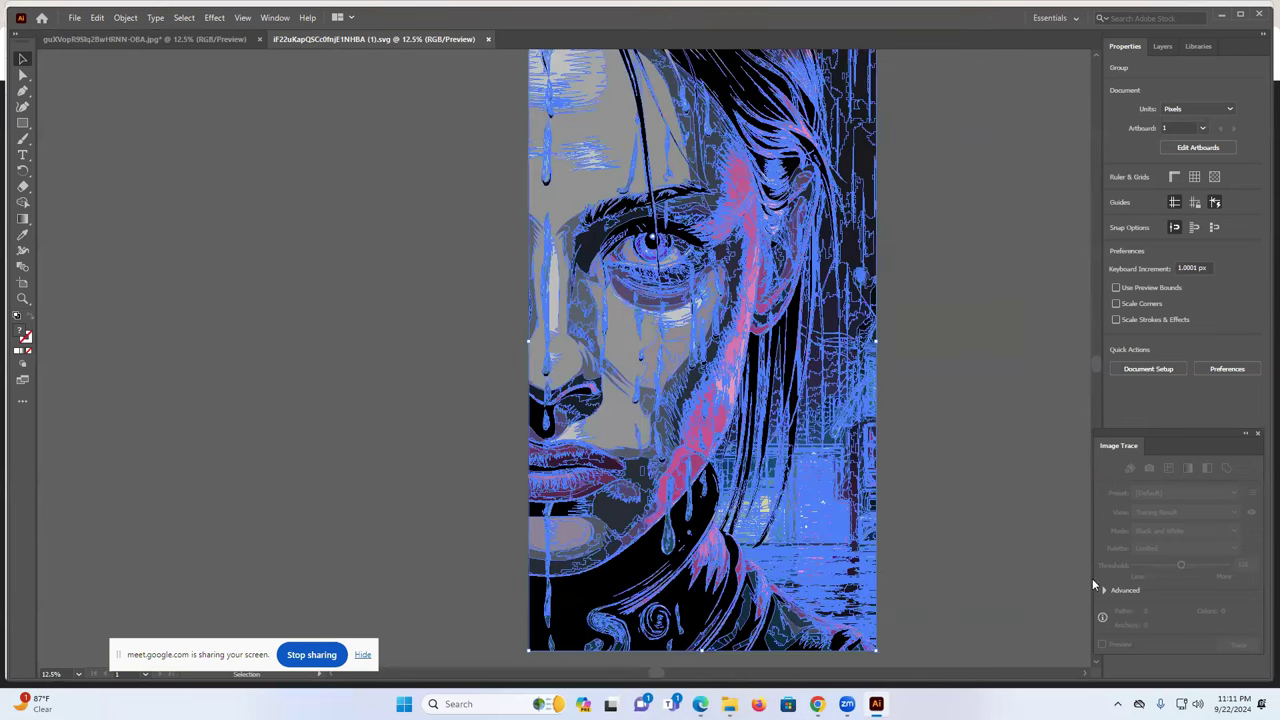
click(982, 343)
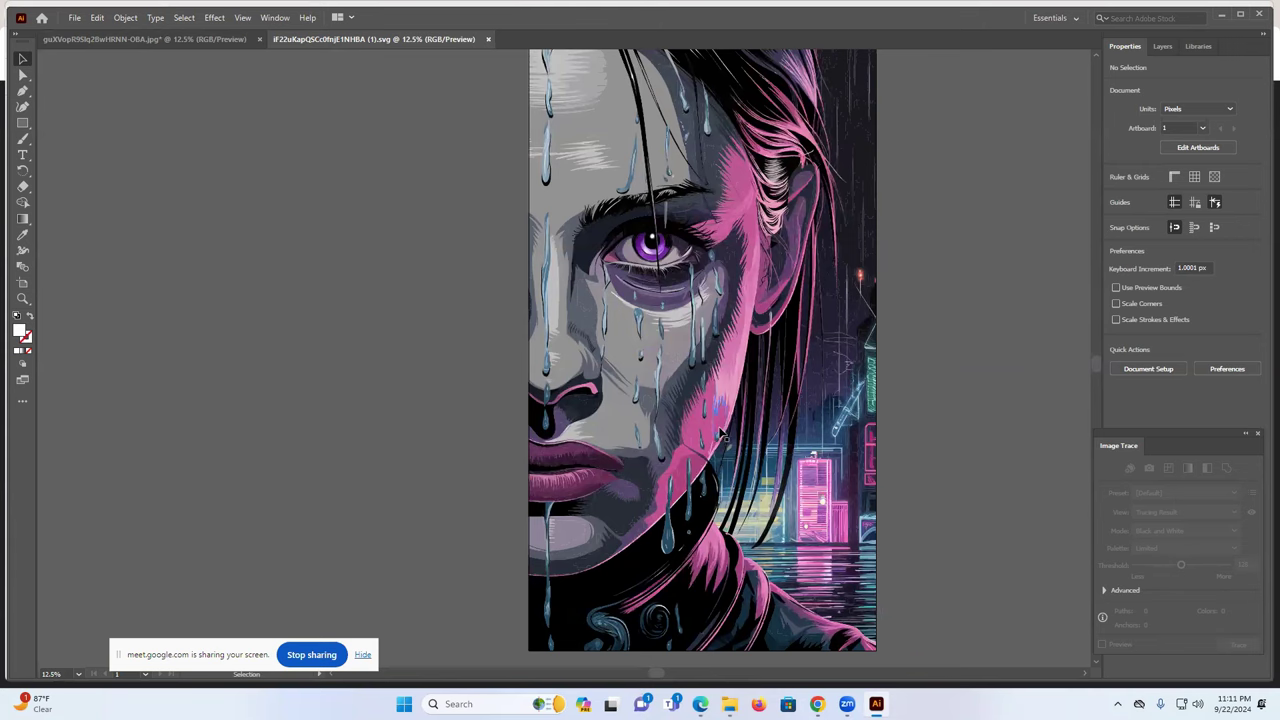
key(ctrl+minus)
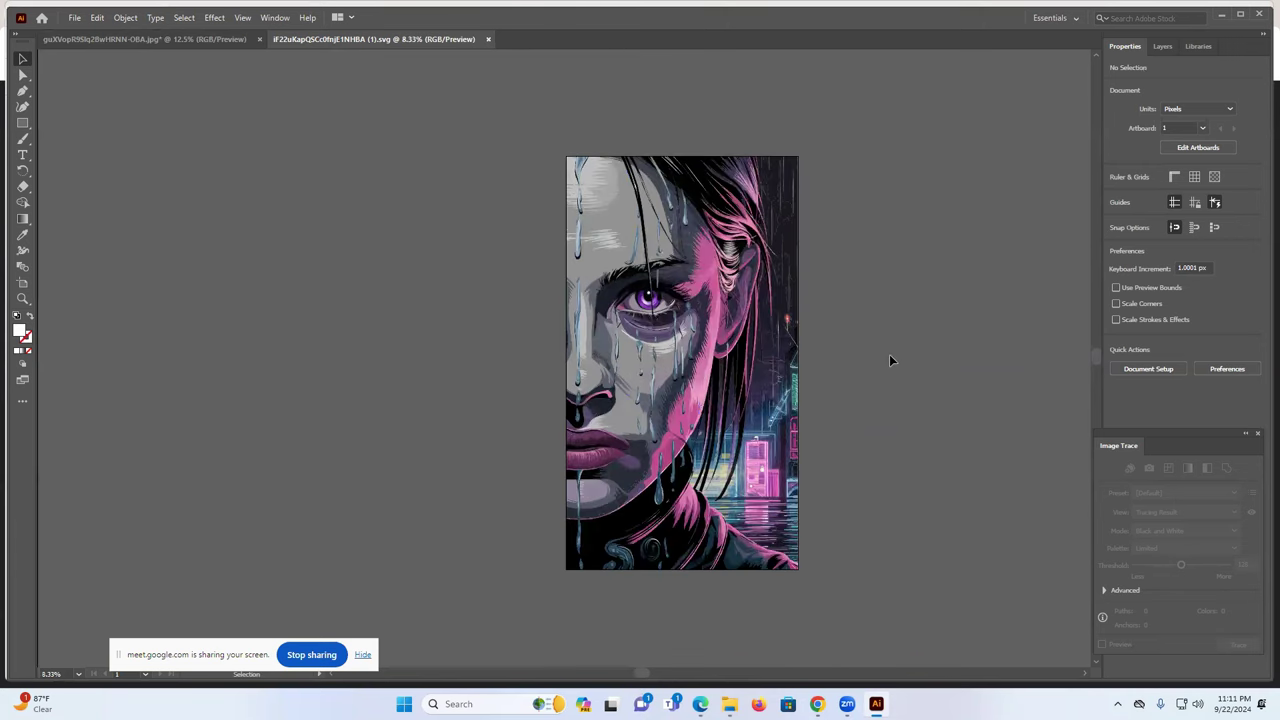
scroll(889, 354, up, 1)
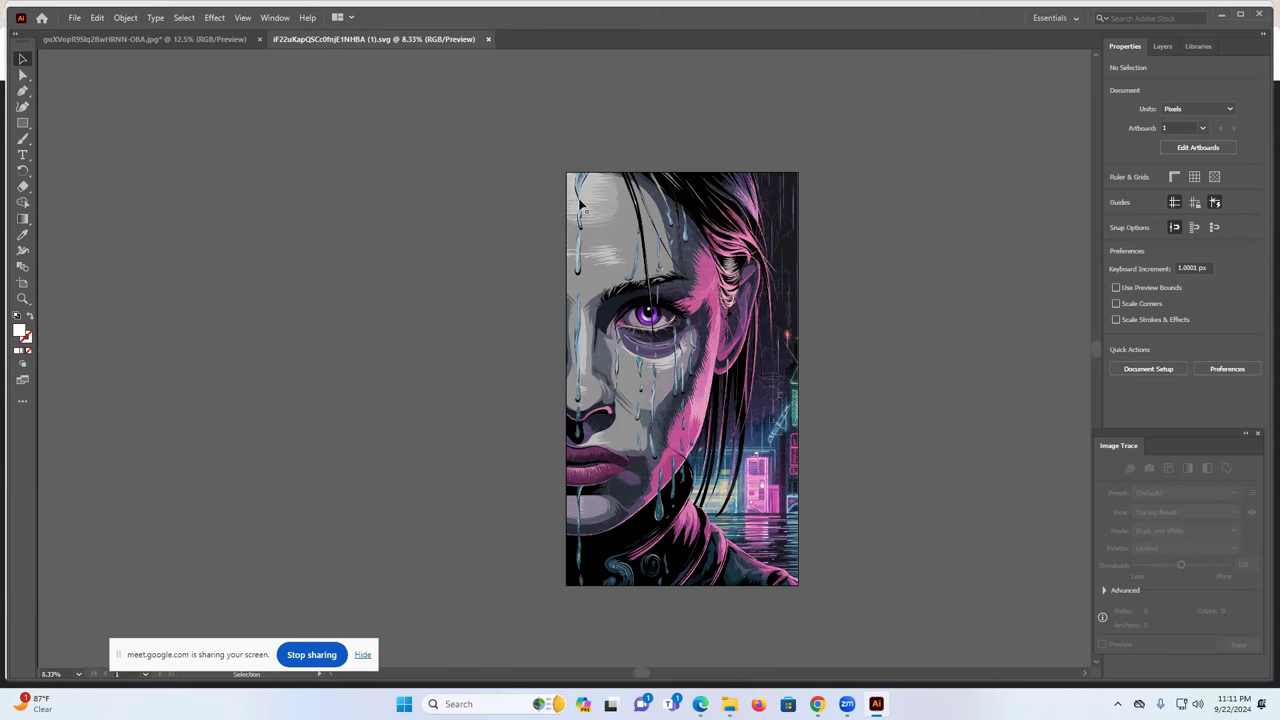
scroll(829, 543, down, 2)
click(780, 505)
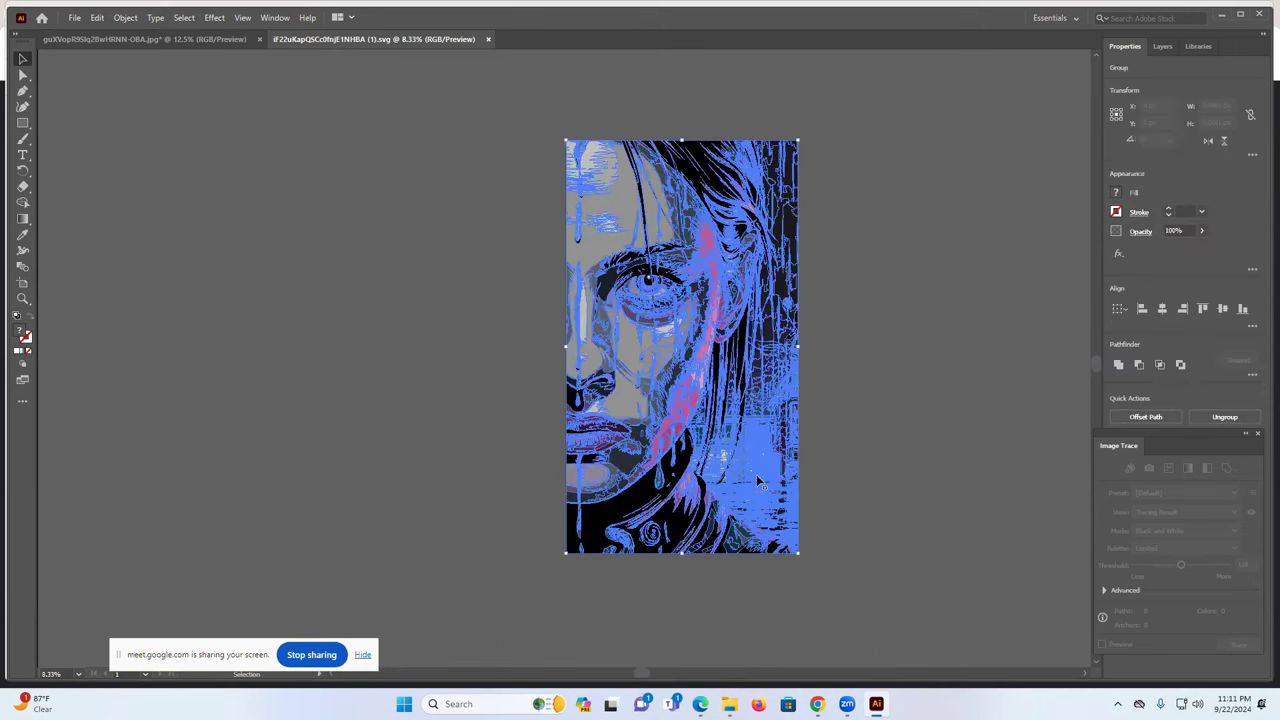
click(870, 437)
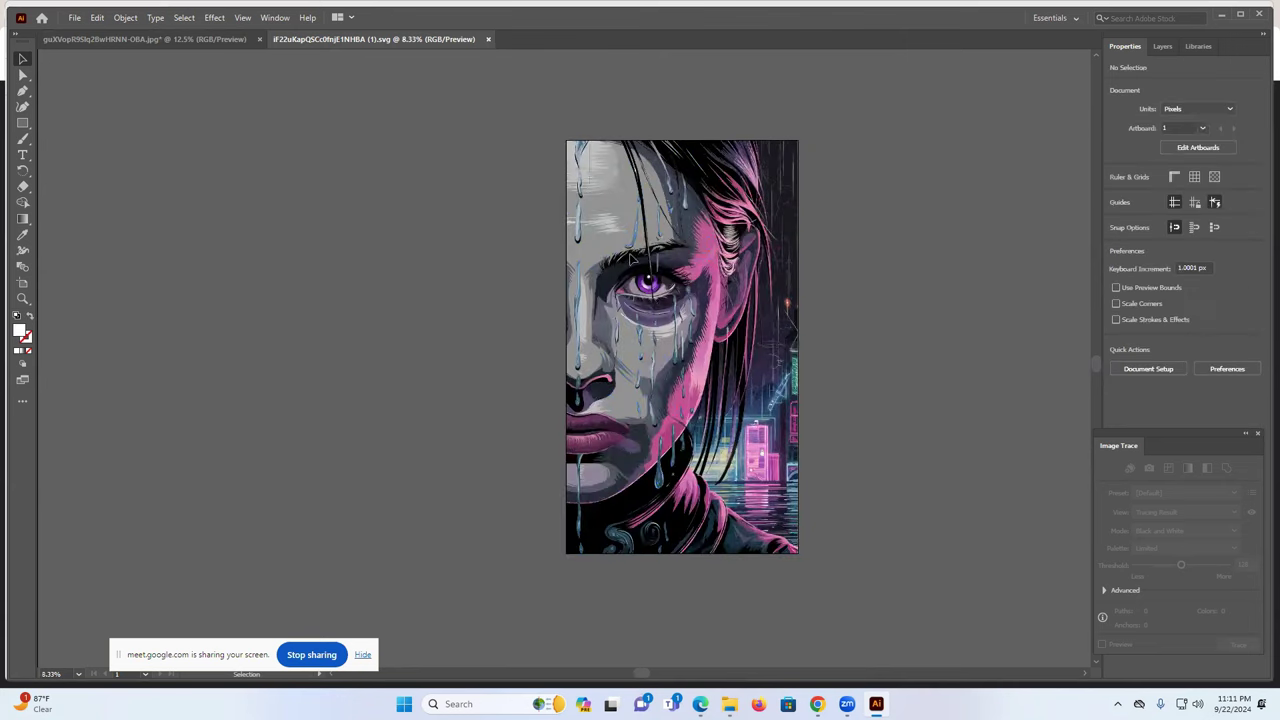
key(ctrl+a)
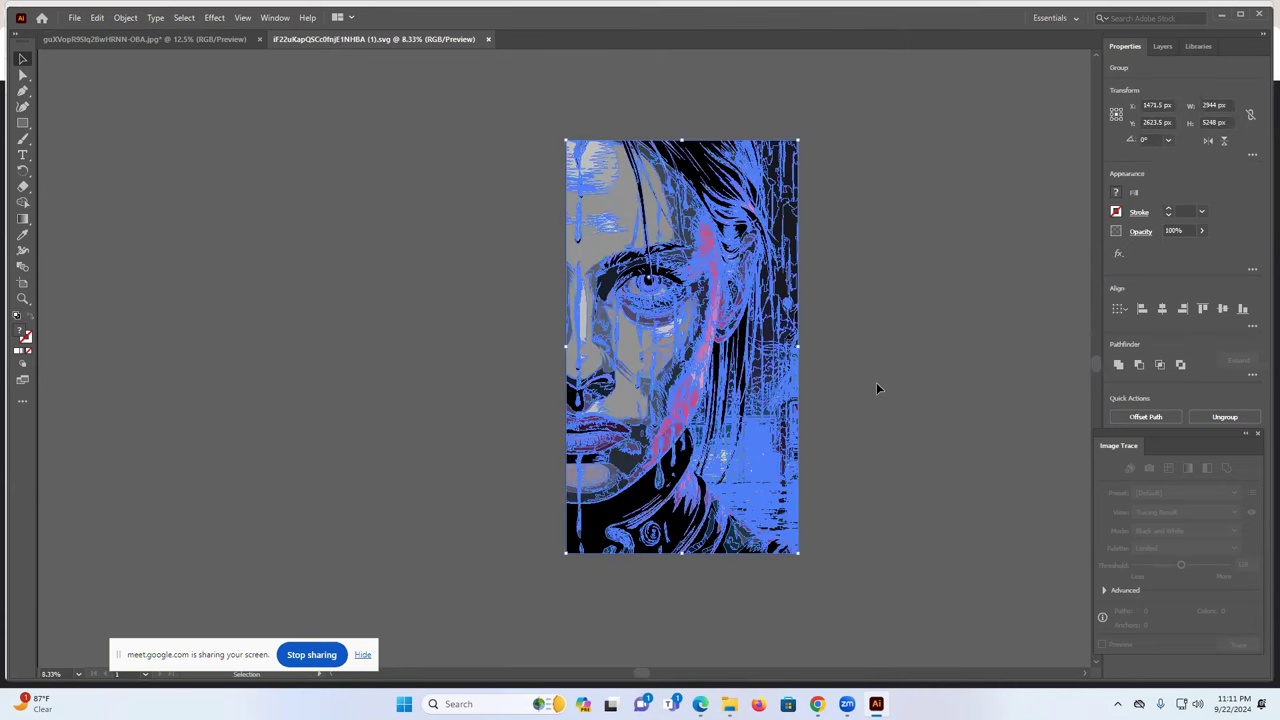
key(Delete)
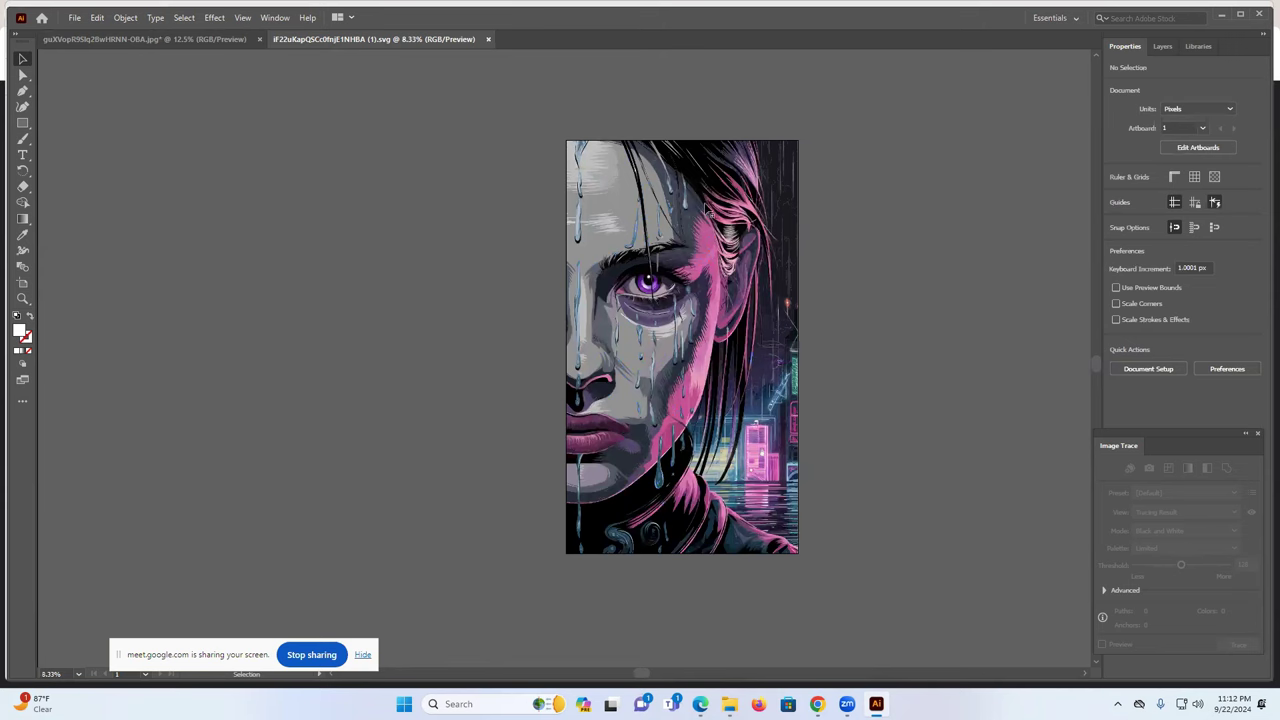
Look over Illustrator's commands for saving and exporting the portrait, and minimize Illustrator to show the Downloads folder
click(74, 17)
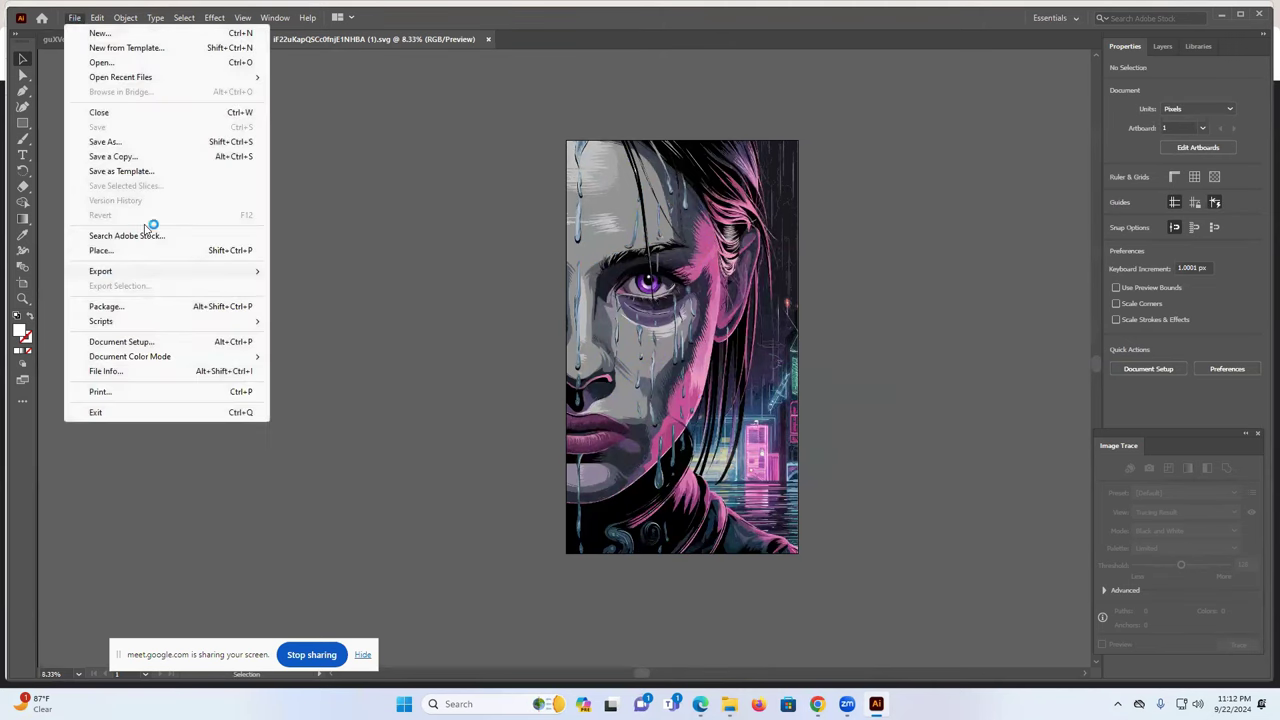
click(436, 182)
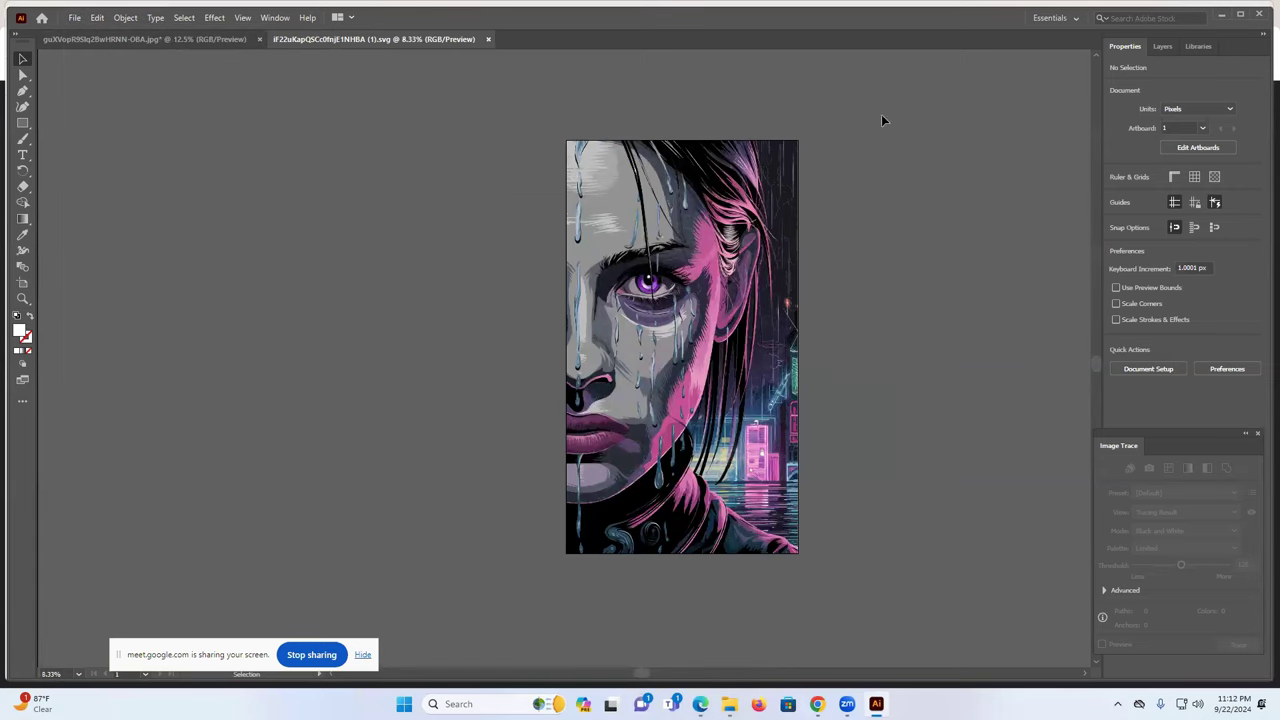
click(1222, 17)
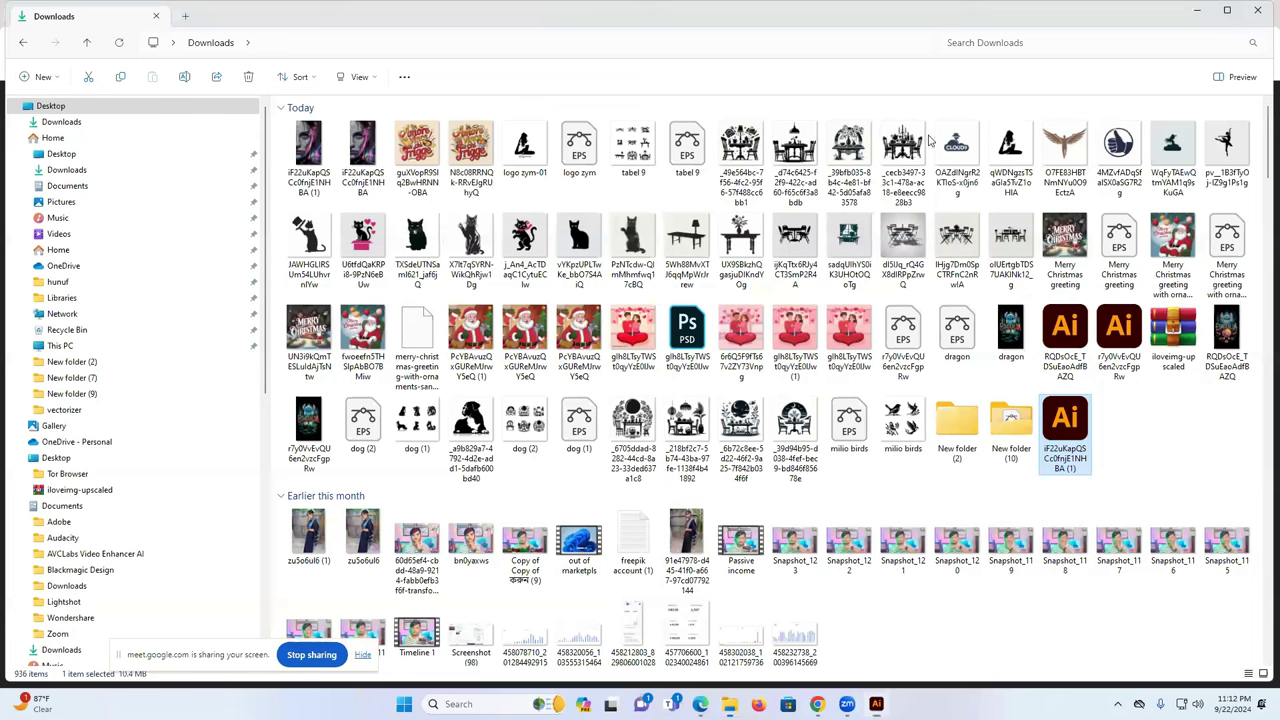
mouse_move(817, 704)
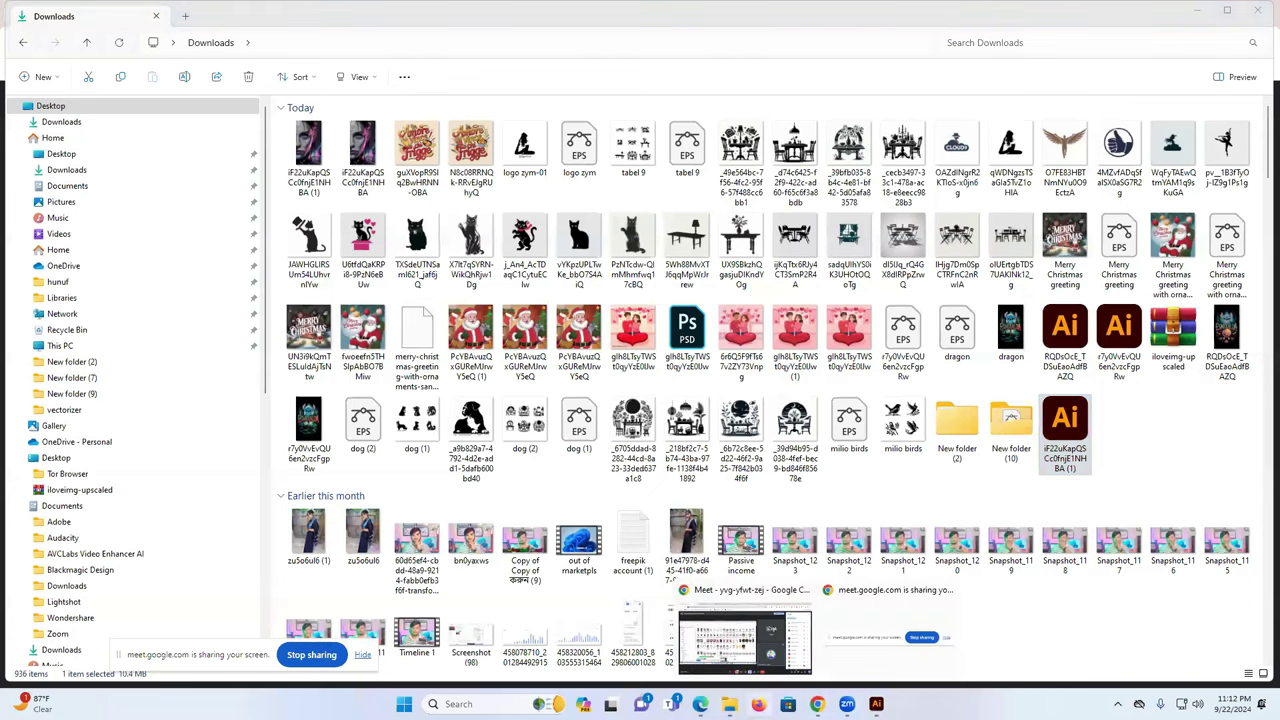
Switch to the Edge browser and open the Freepik Contributor dashboard
click(700, 704)
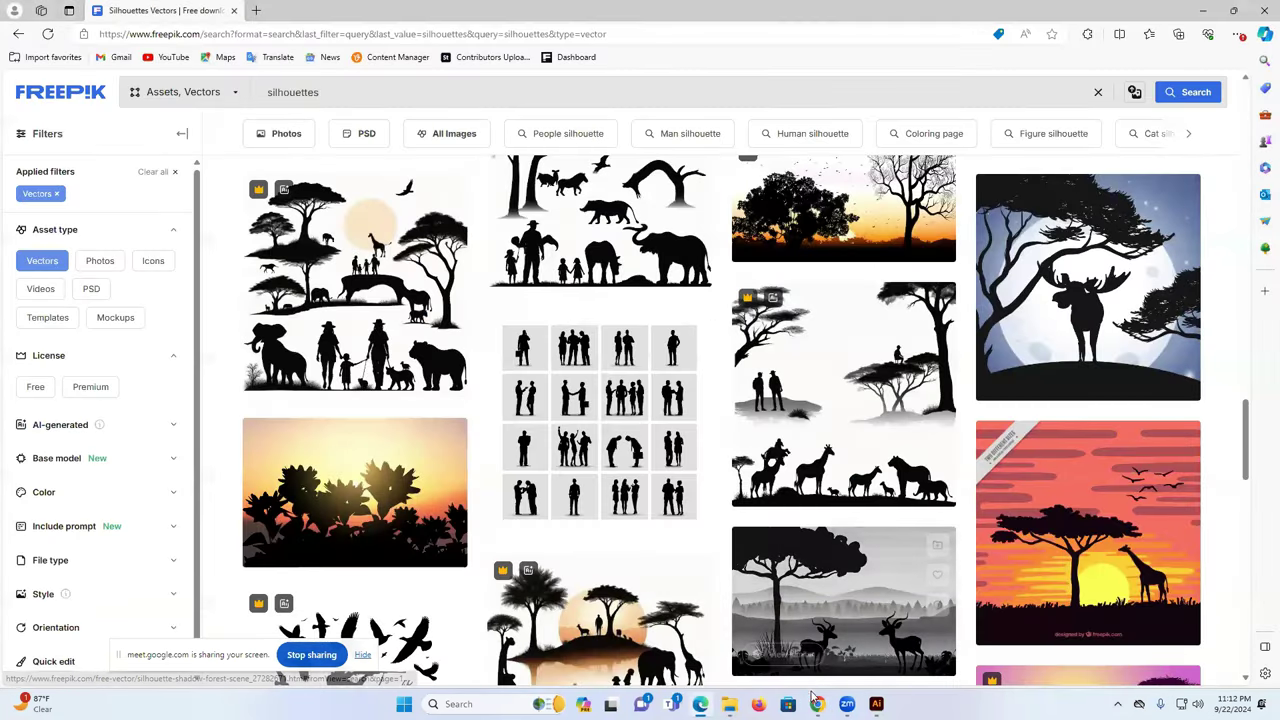
mouse_move(817, 704)
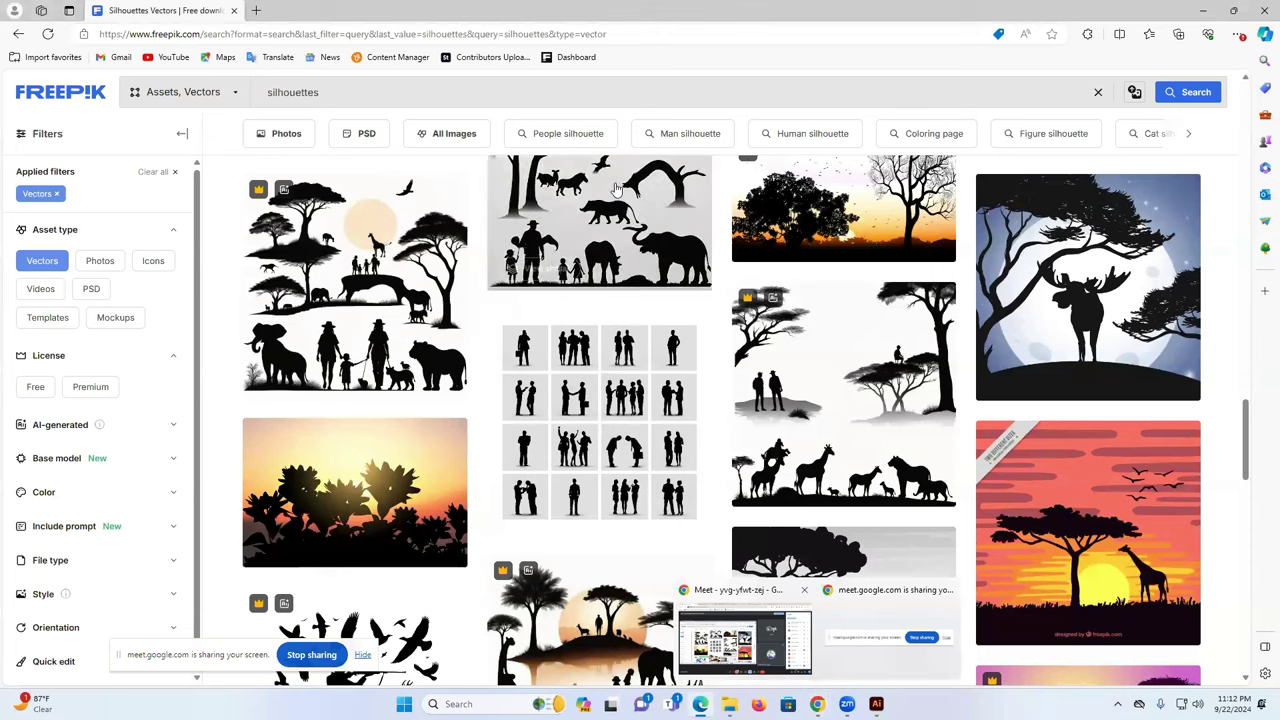
click(580, 62)
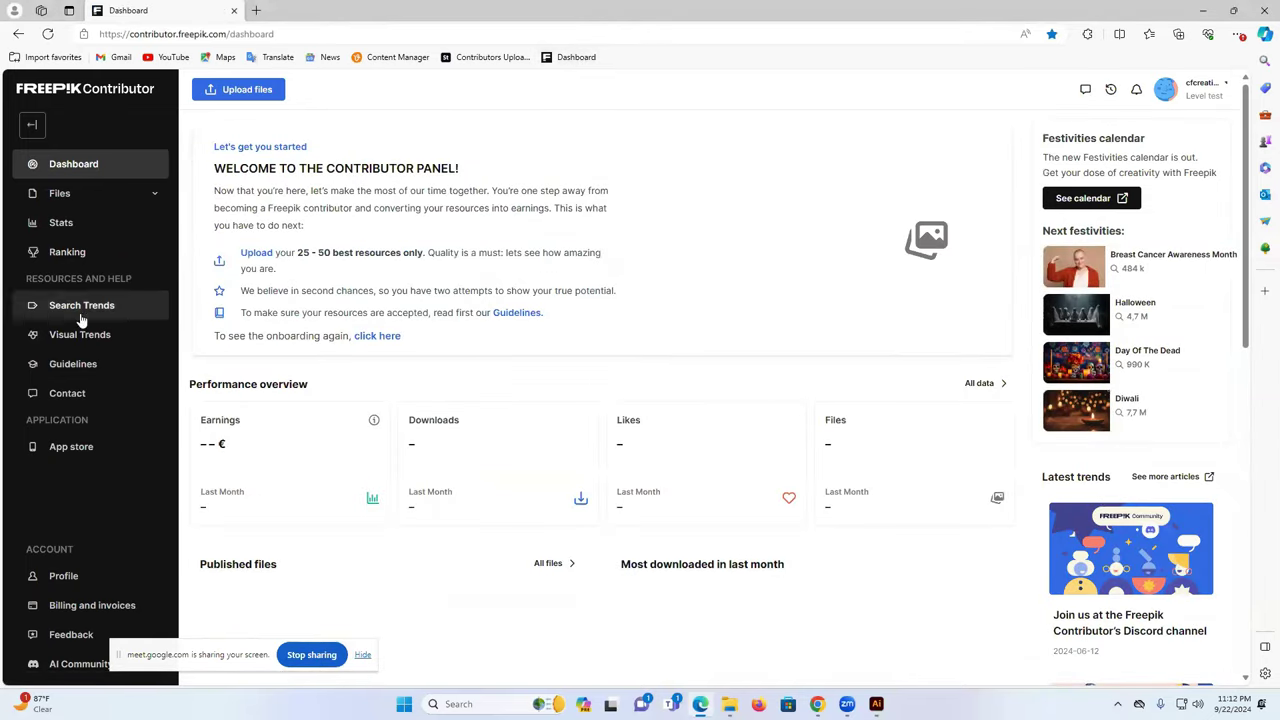
scroll(83, 400, down, 1)
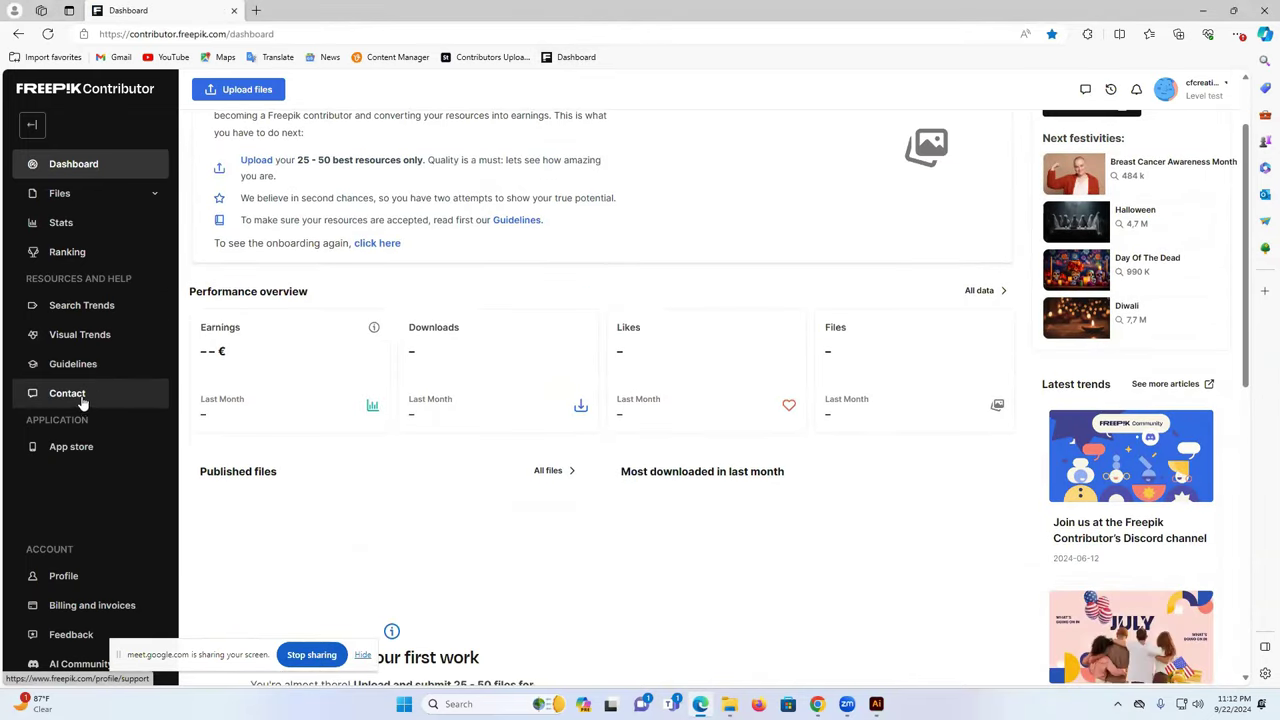
Open the contributor Search Trends page and review its topics and suggested keywords
click(82, 305)
scroll(563, 354, down, 3)
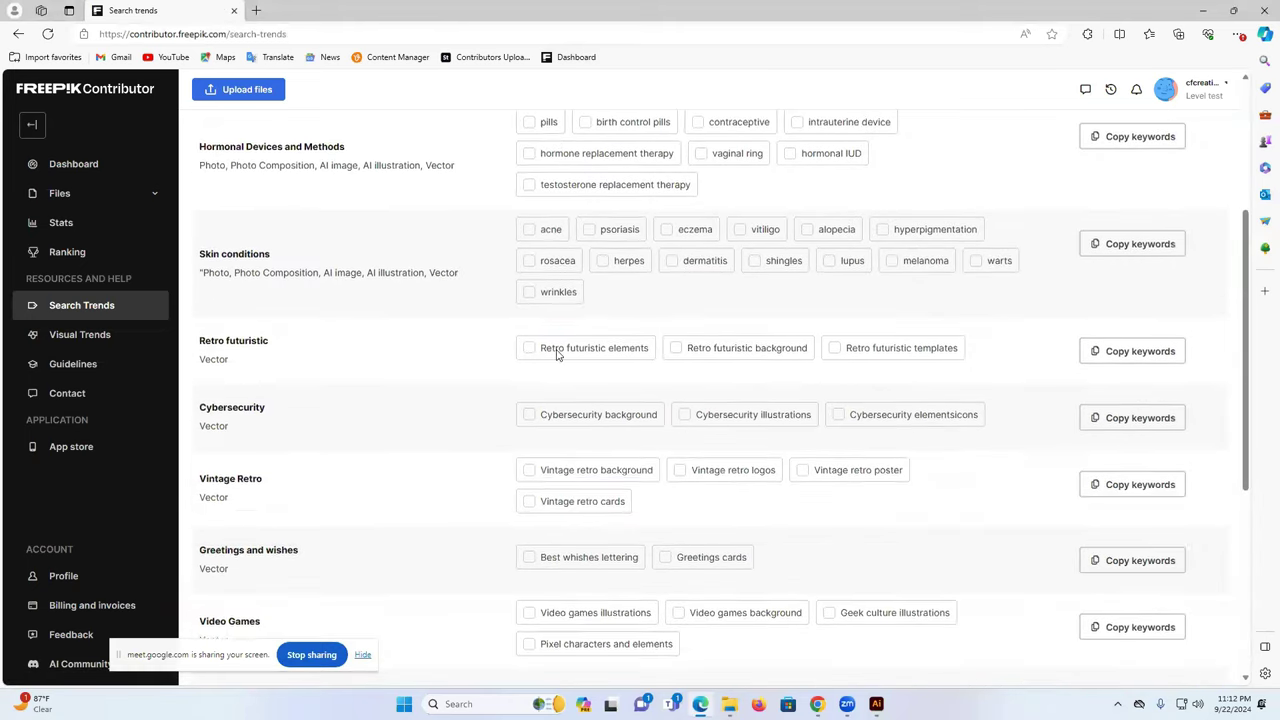
scroll(707, 289, up, 2)
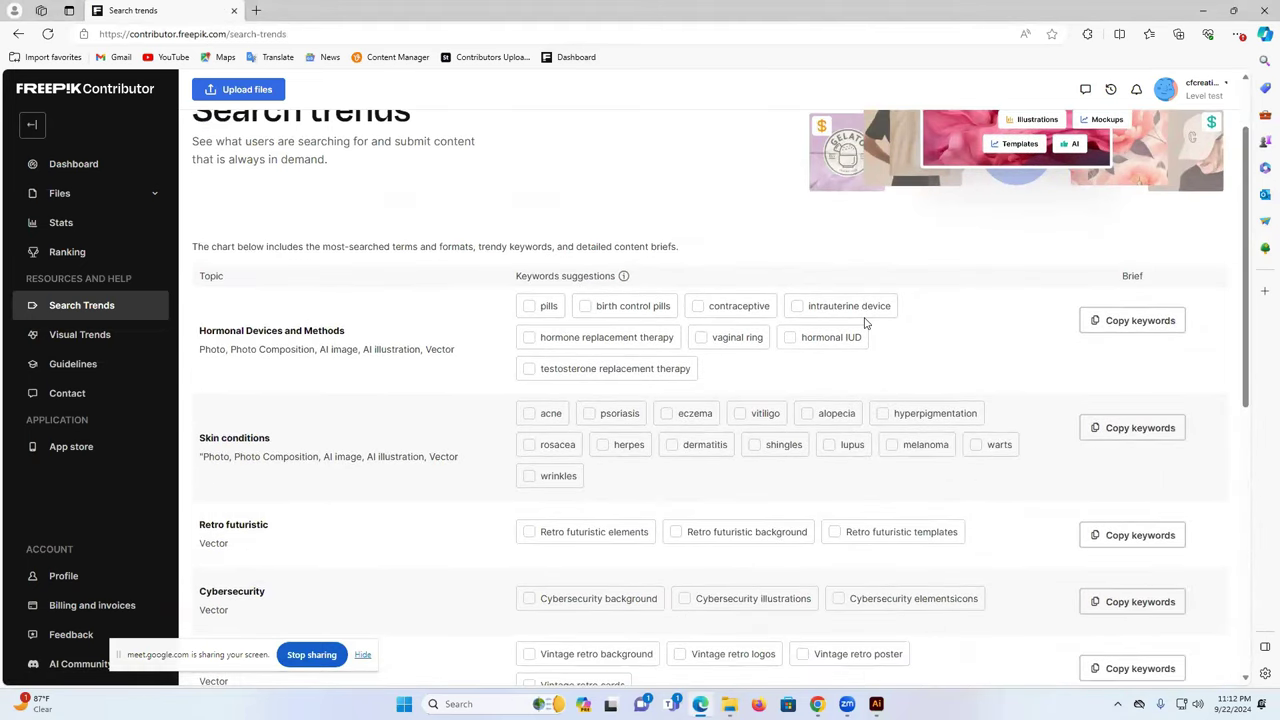
scroll(870, 402, down, 2)
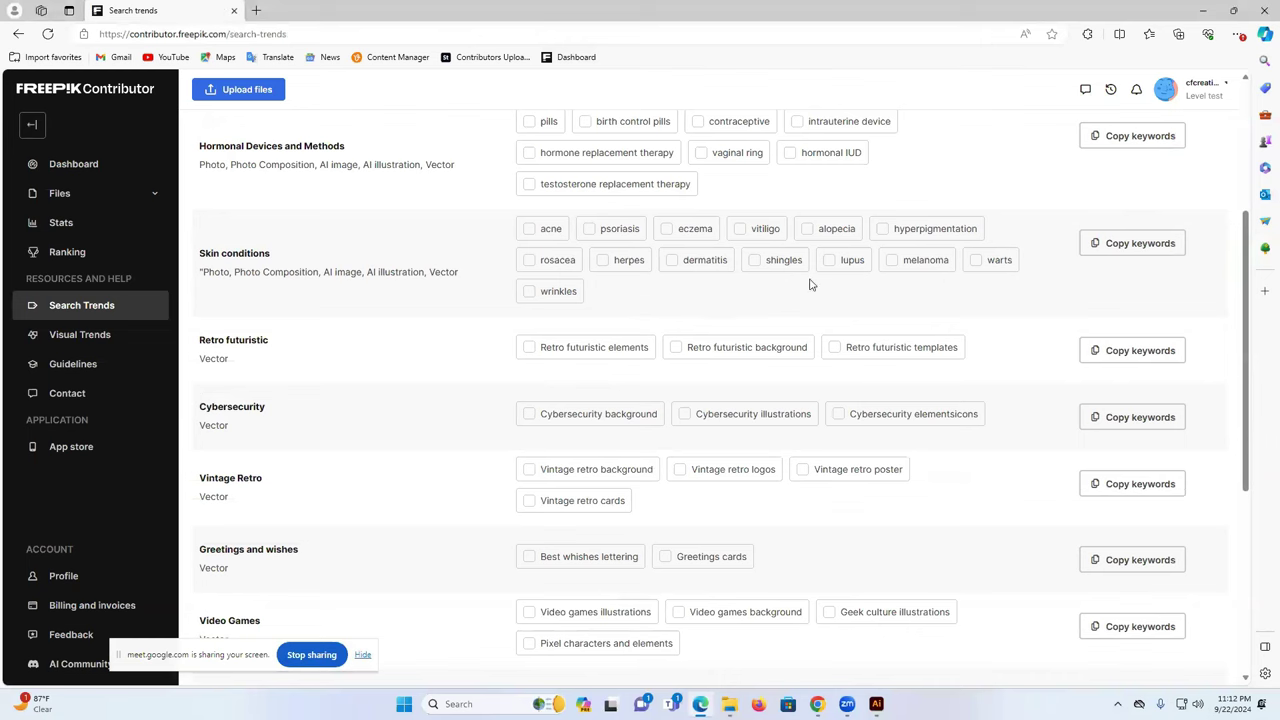
Return to the contributor dashboard and open the content suggestions Happy New Year 2025 and Christmas in separate tabs
click(63, 166)
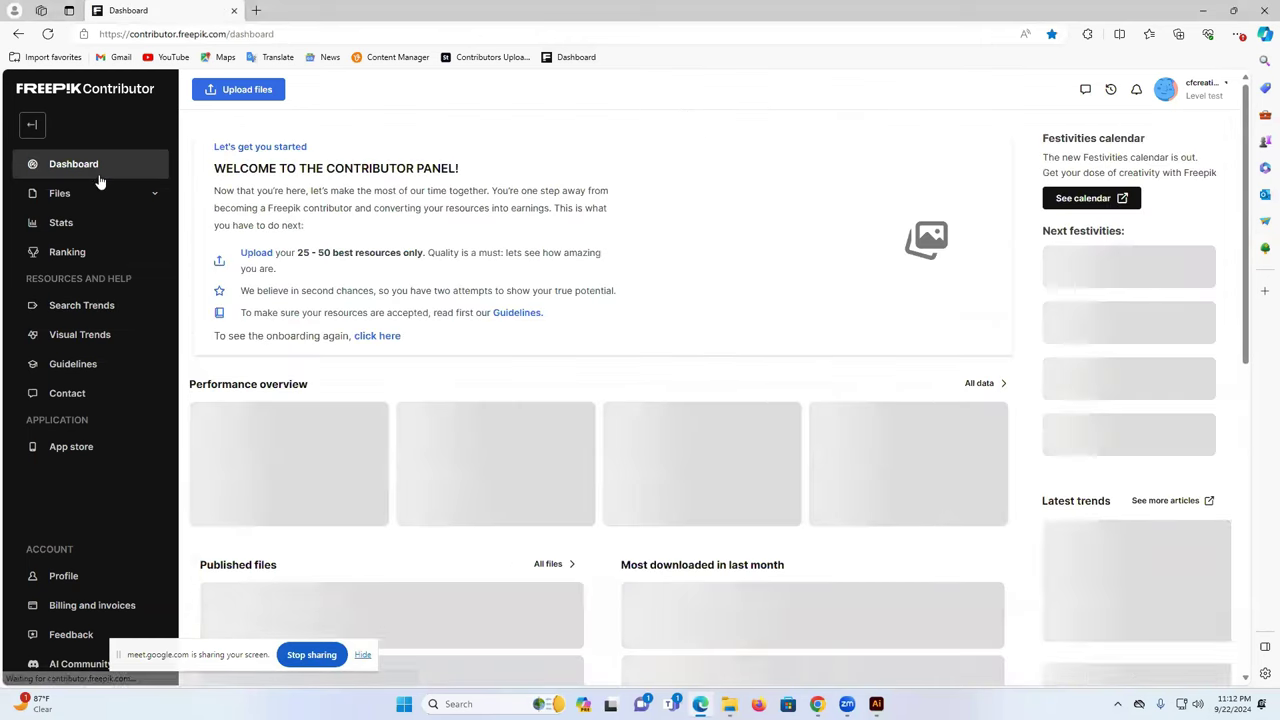
scroll(597, 279, down, 6)
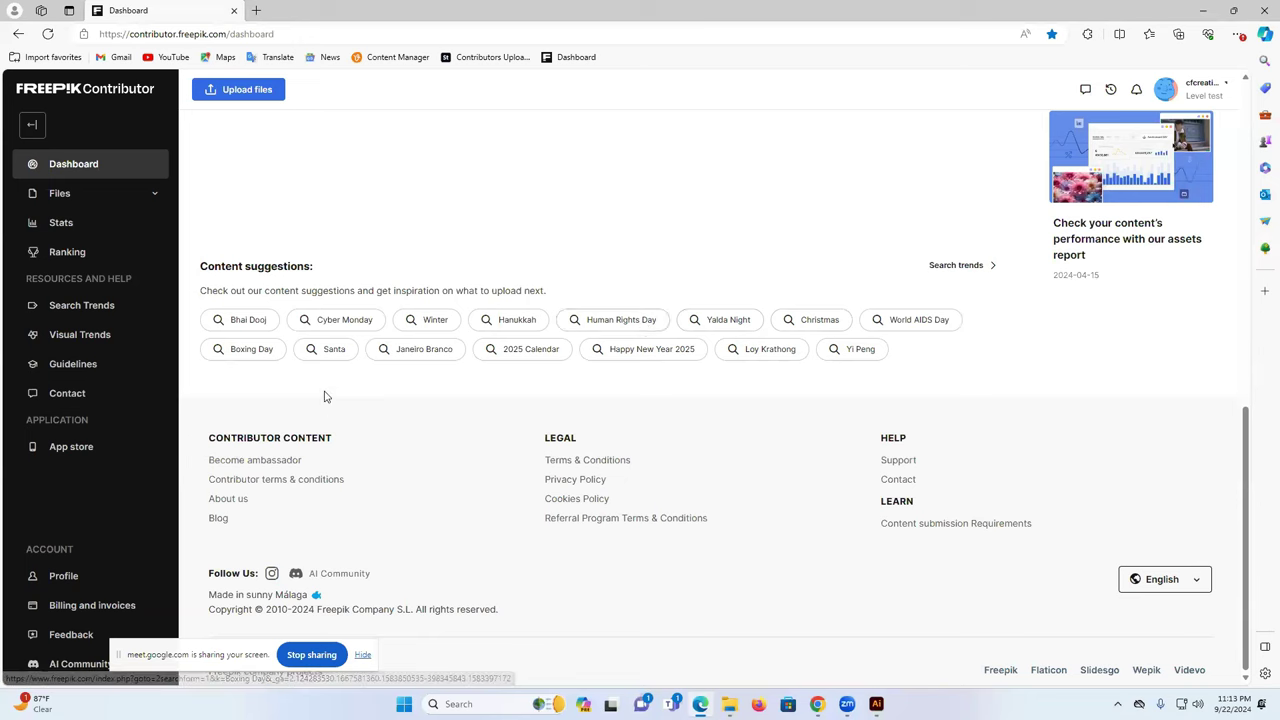
click(665, 356)
click(163, 5)
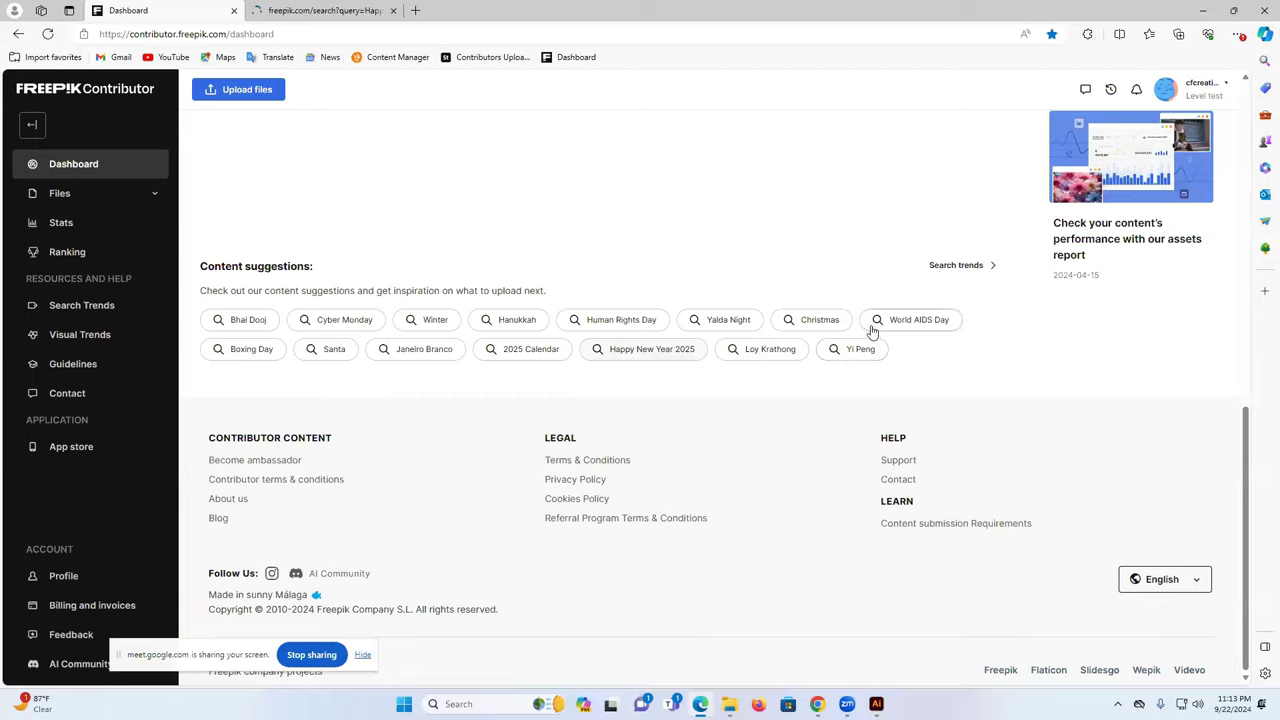
click(786, 320)
Look over the Happy New Year 2025 and Christmas search results and open the Happy New Year 2022 typography vector
click(480, 10)
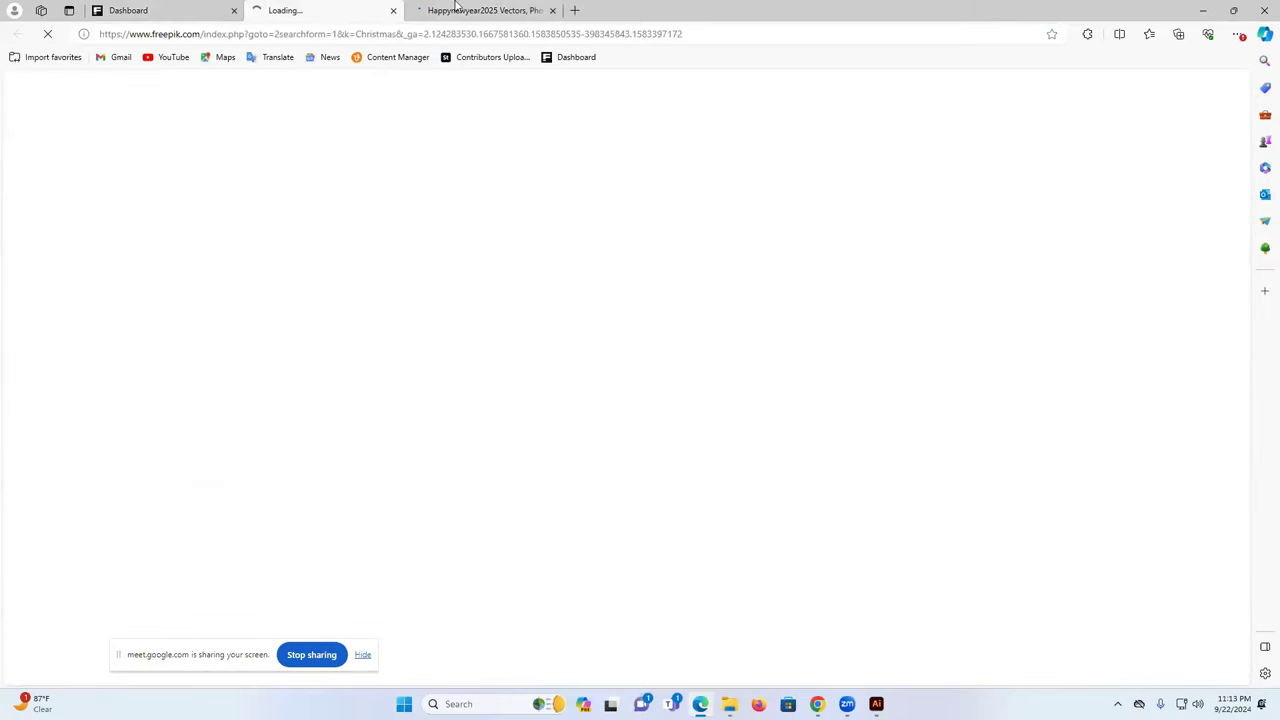
scroll(528, 490, down, 3)
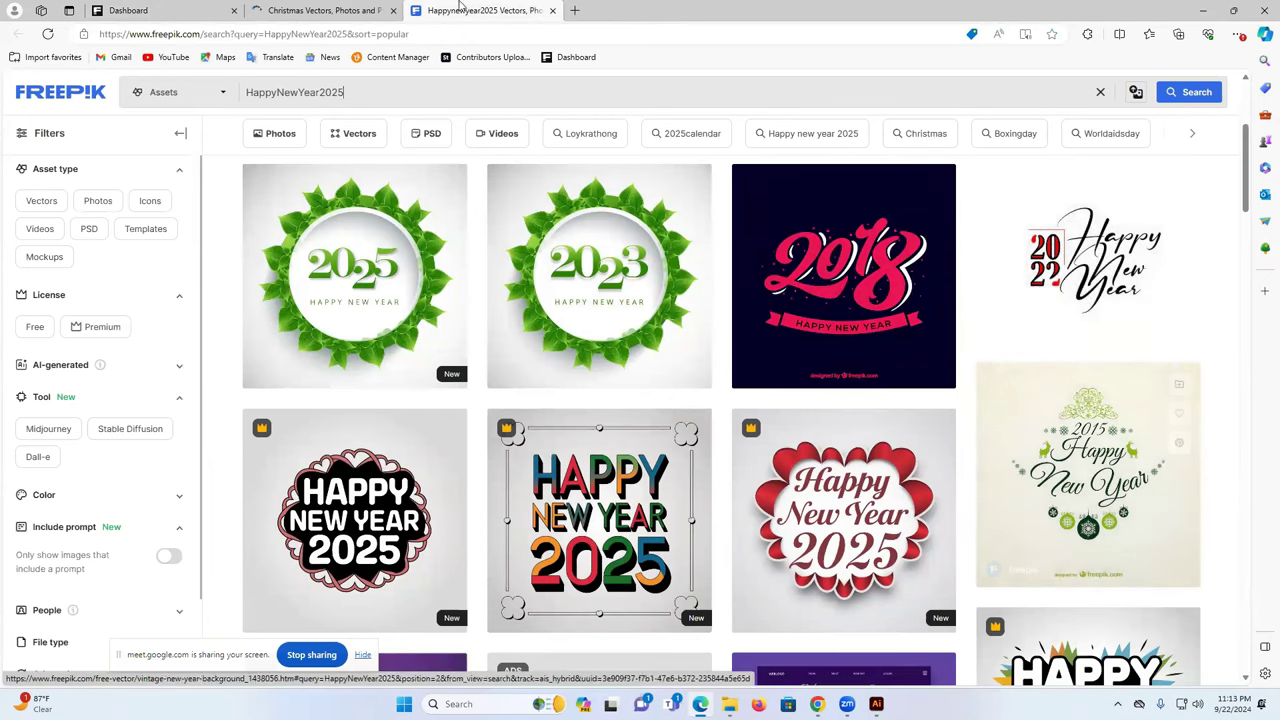
key(ctrl+shift+Tab)
scroll(572, 384, down, 3)
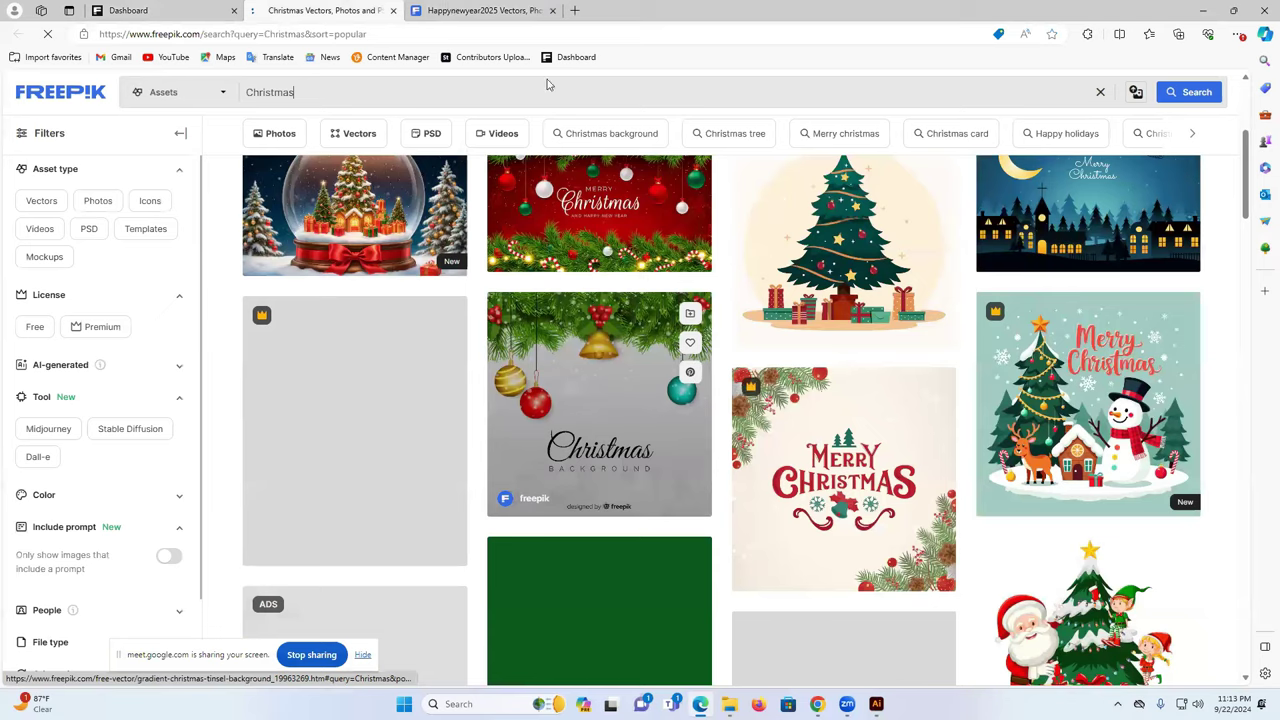
key(ctrl+Tab)
click(1113, 268)
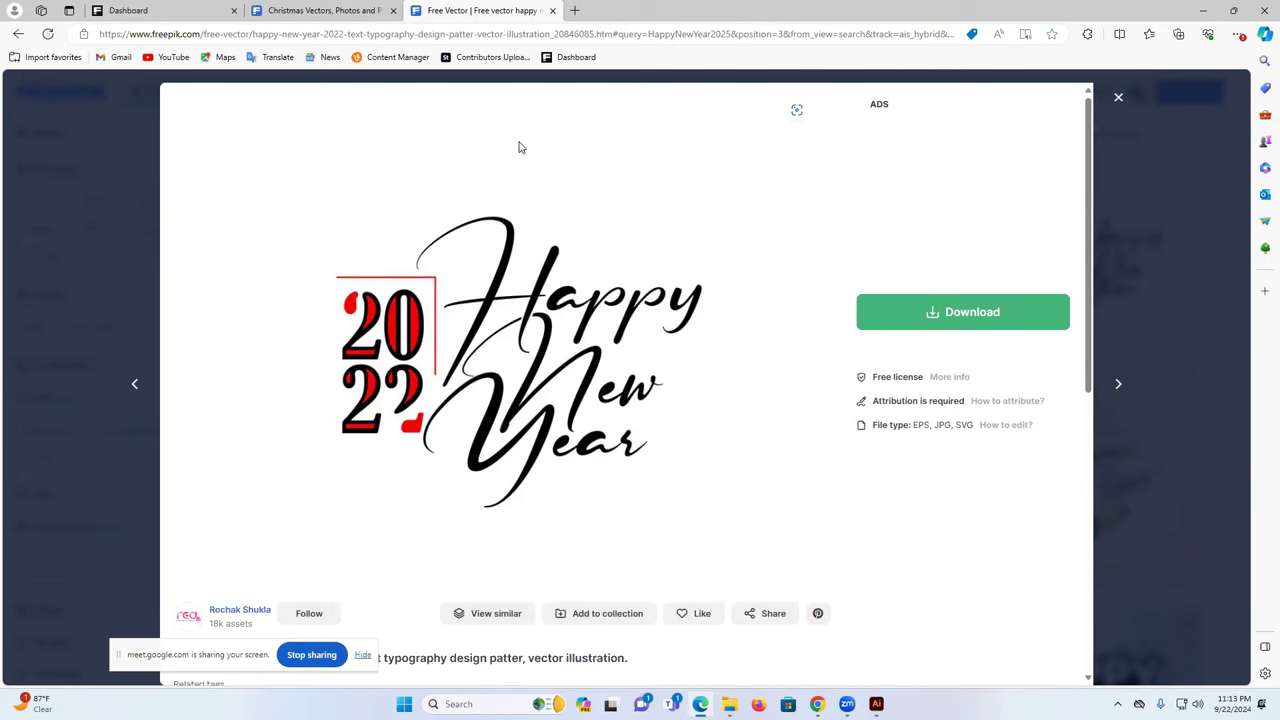
Return to the Christmas results, filter them to vectors and browse the available designs
click(360, 9)
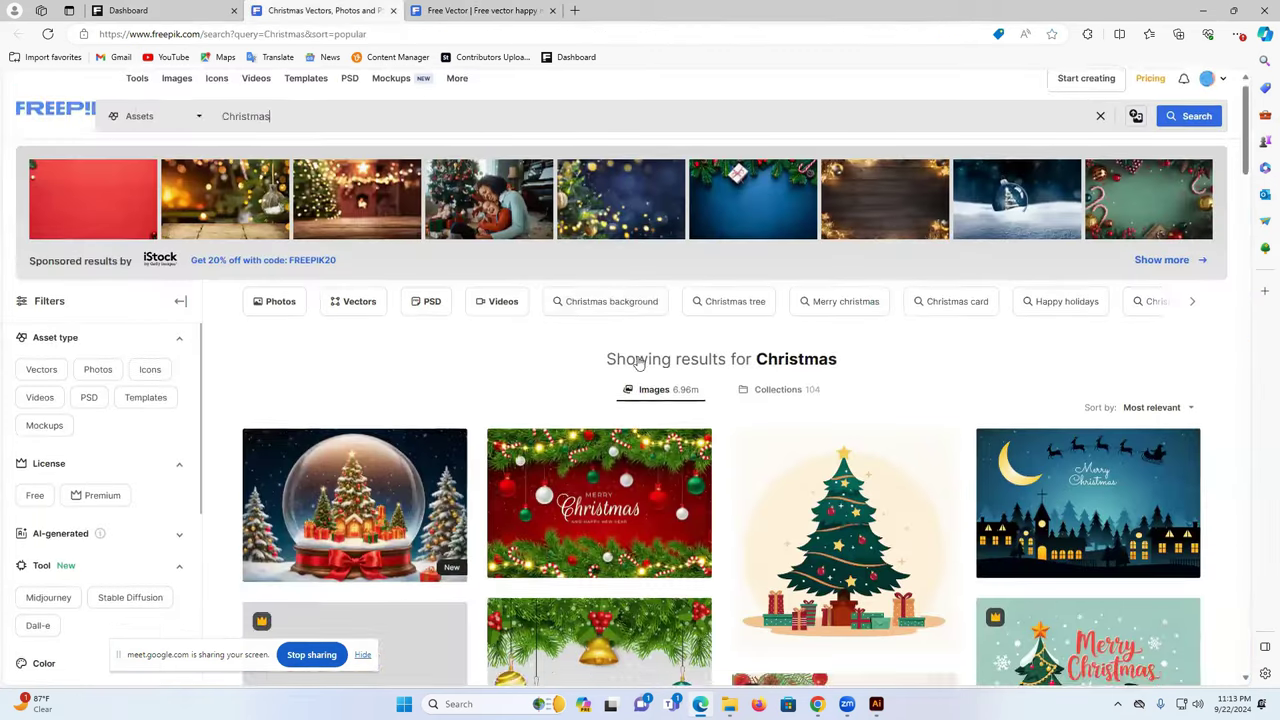
scroll(1000, 348, down, 3)
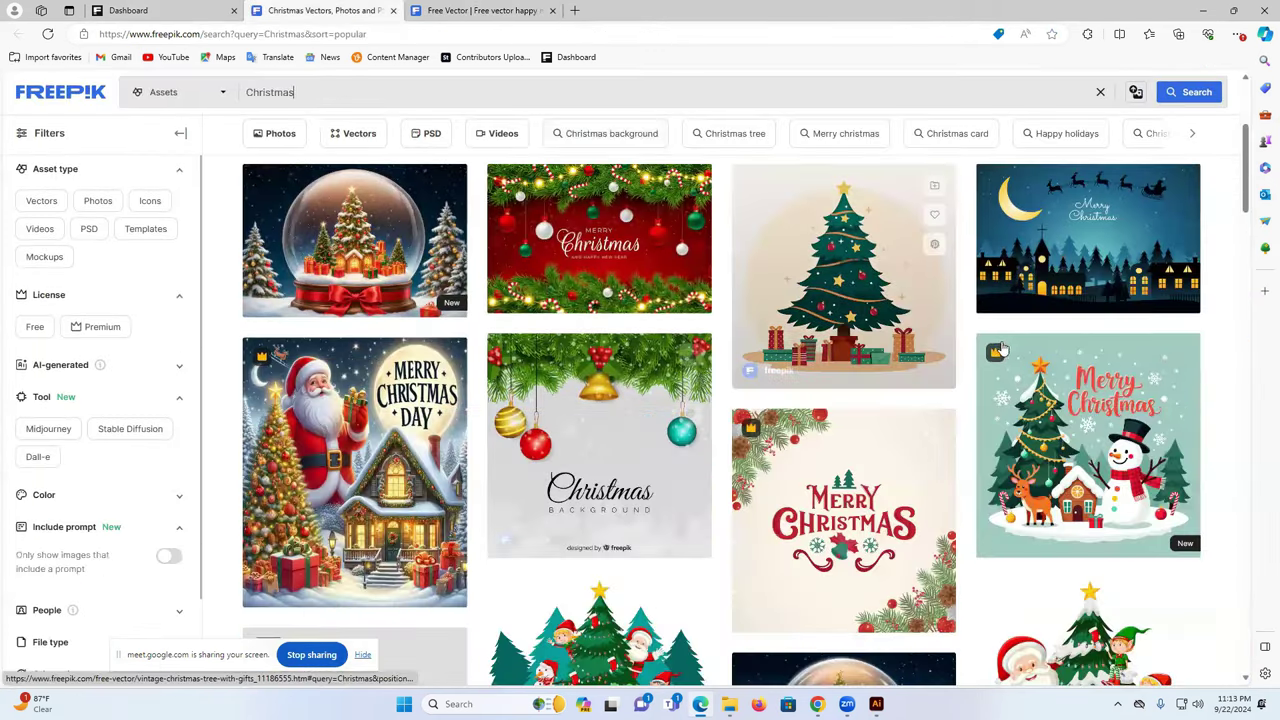
click(41, 201)
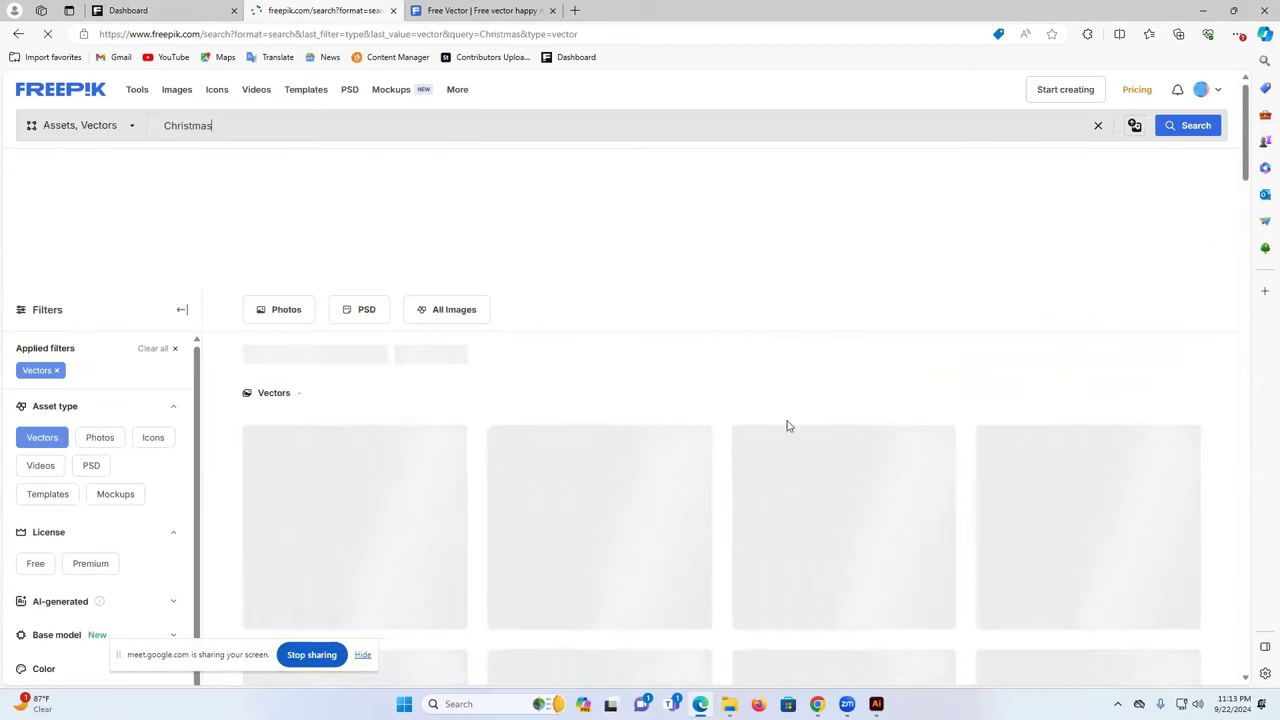
scroll(833, 453, down, 2)
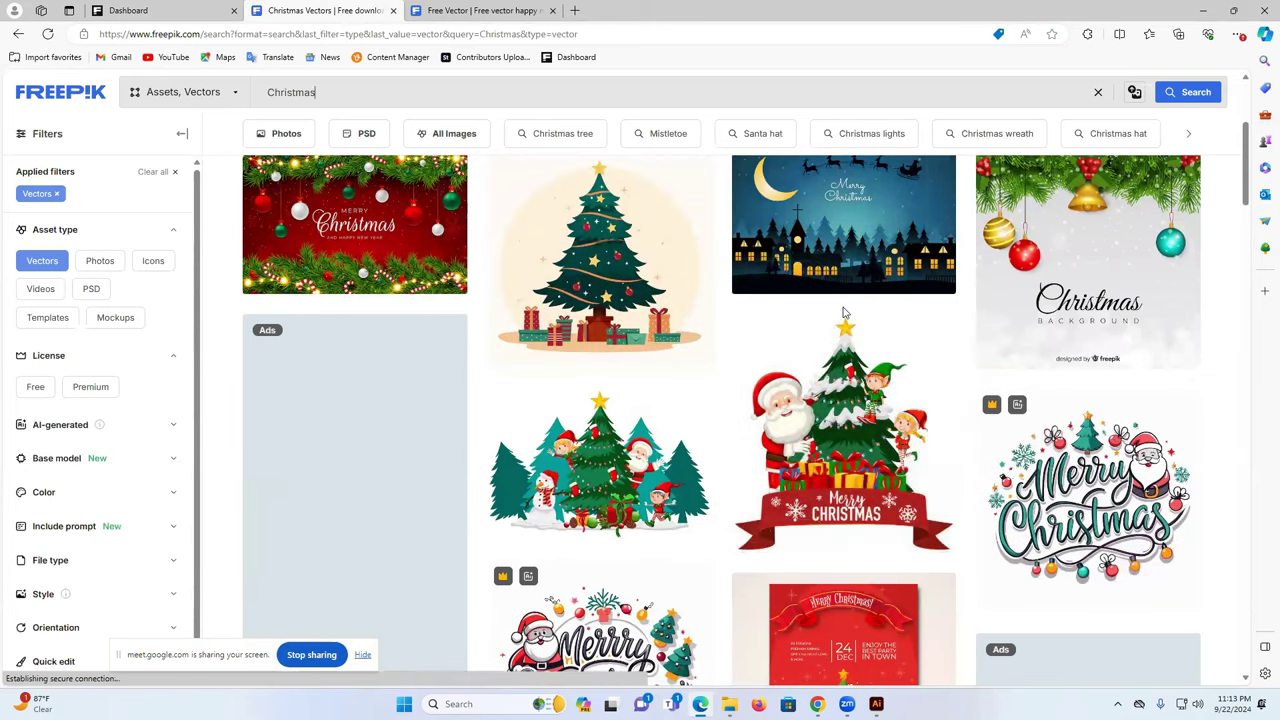
scroll(843, 310, down, 5)
scroll(832, 325, down, 3)
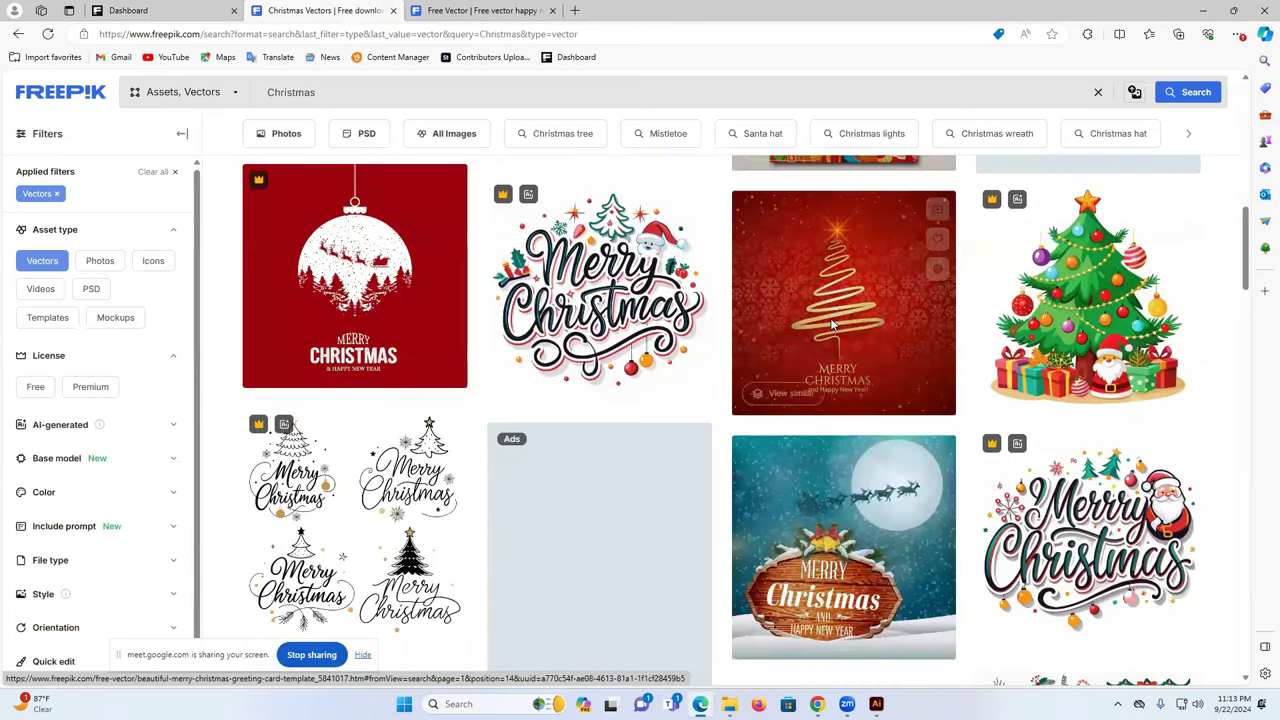
scroll(832, 325, down, 5)
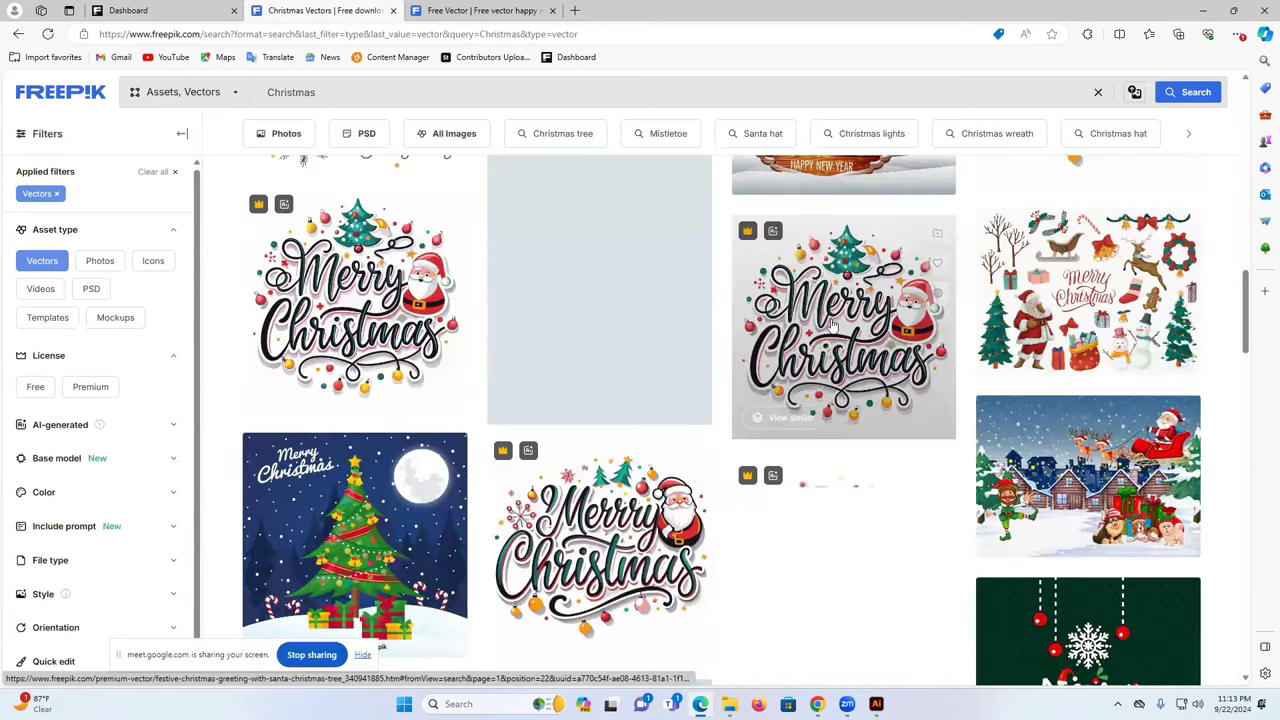
scroll(832, 325, up, 3)
scroll(848, 265, down, 10)
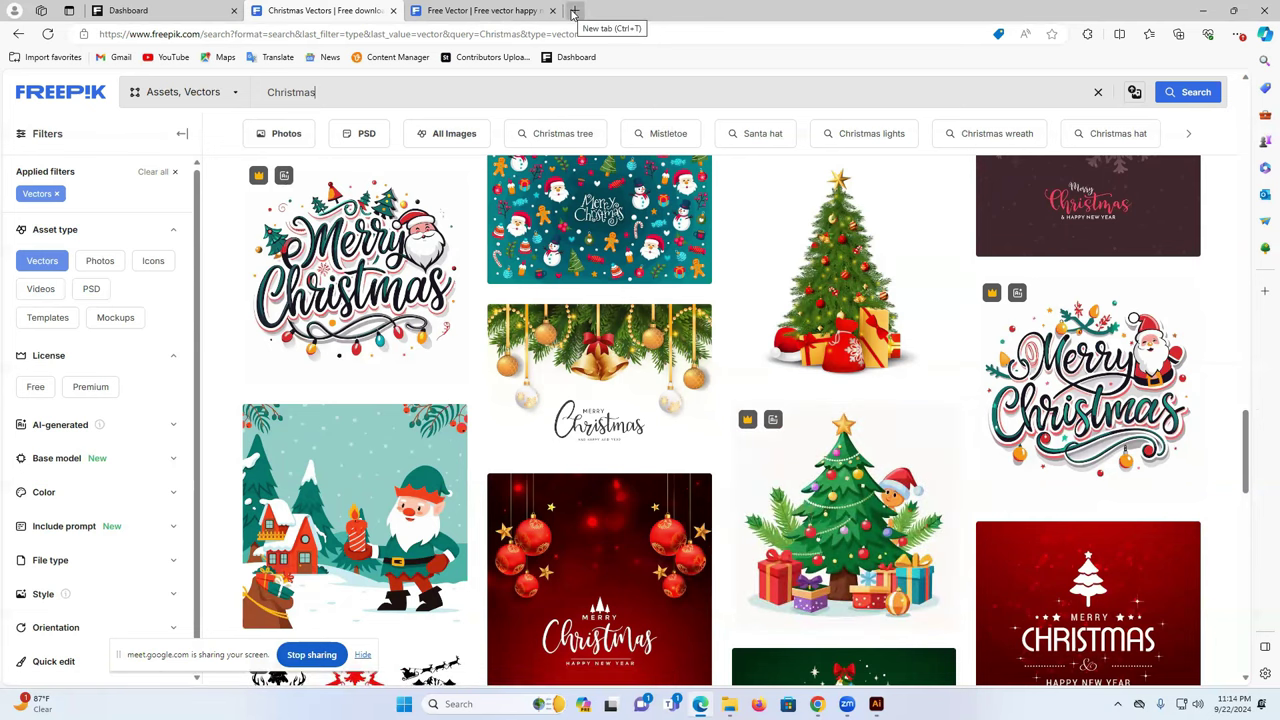
Clear the Christmas search term while keeping the vector filter
triple_click(422, 99)
key(BackSpace)
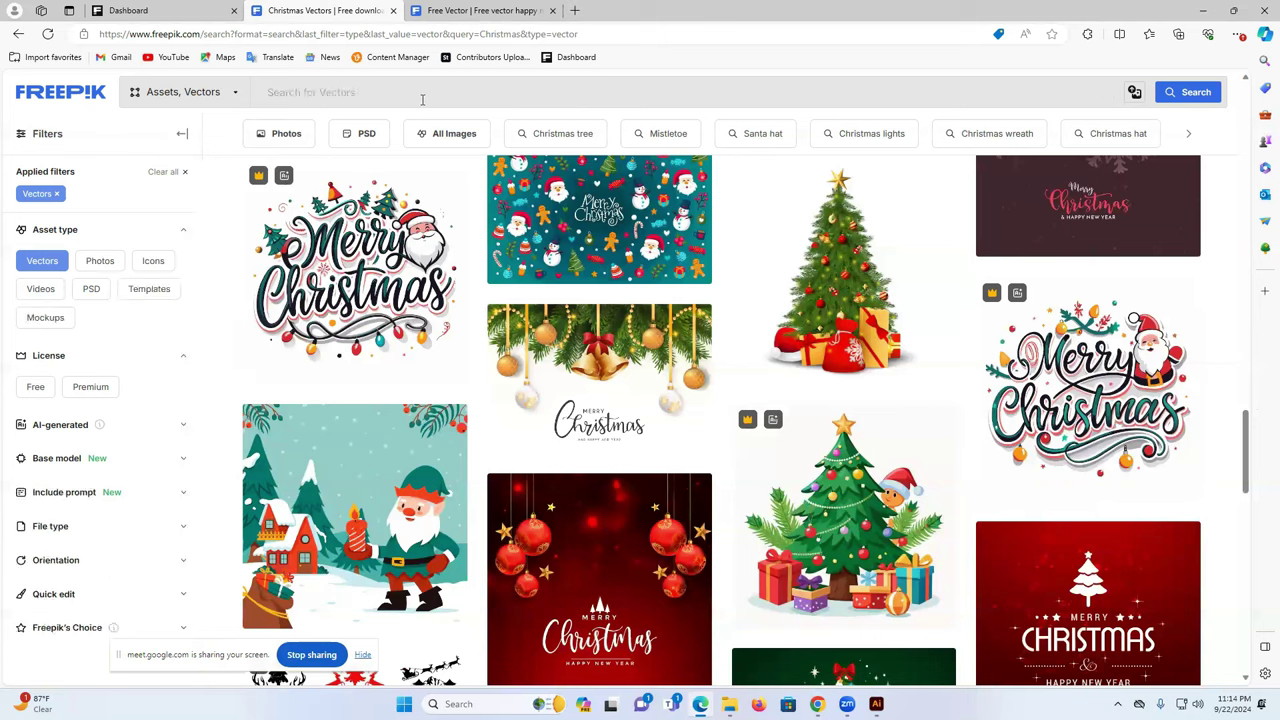